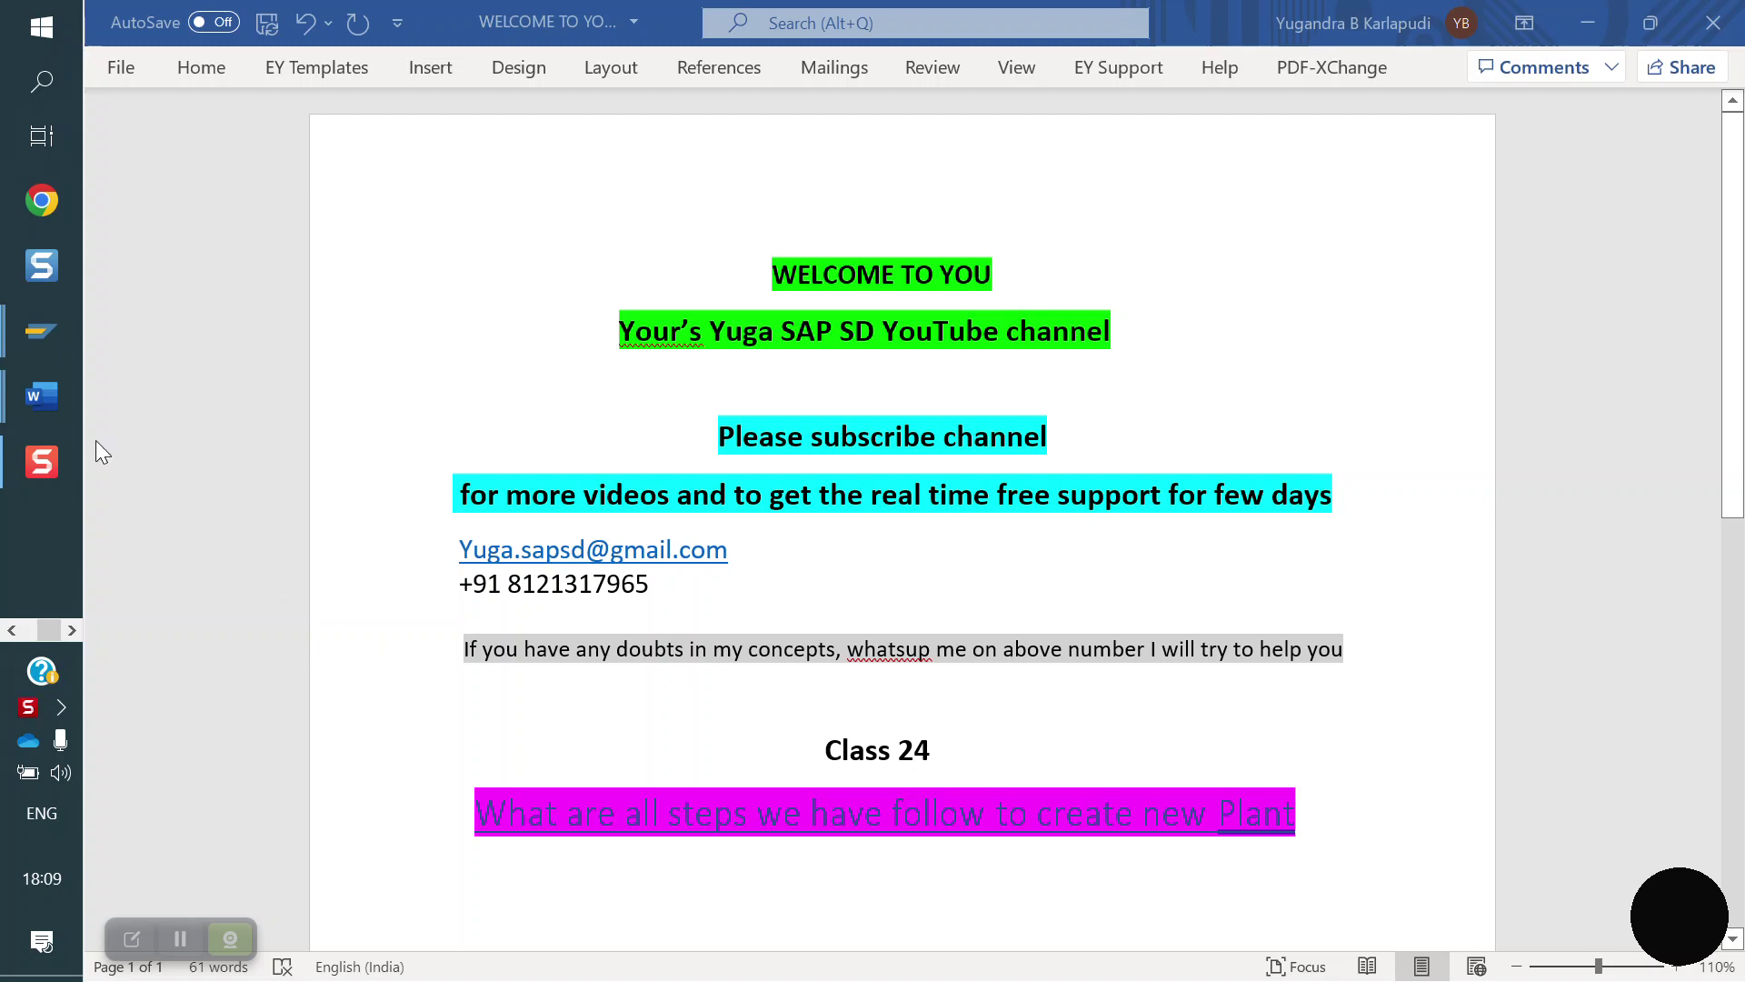
Bring the Yuga SAP SD Notes1 document forward and scroll to the plant-setup steps
{"action": "mouse_move", "coordinate": [58, 390]}
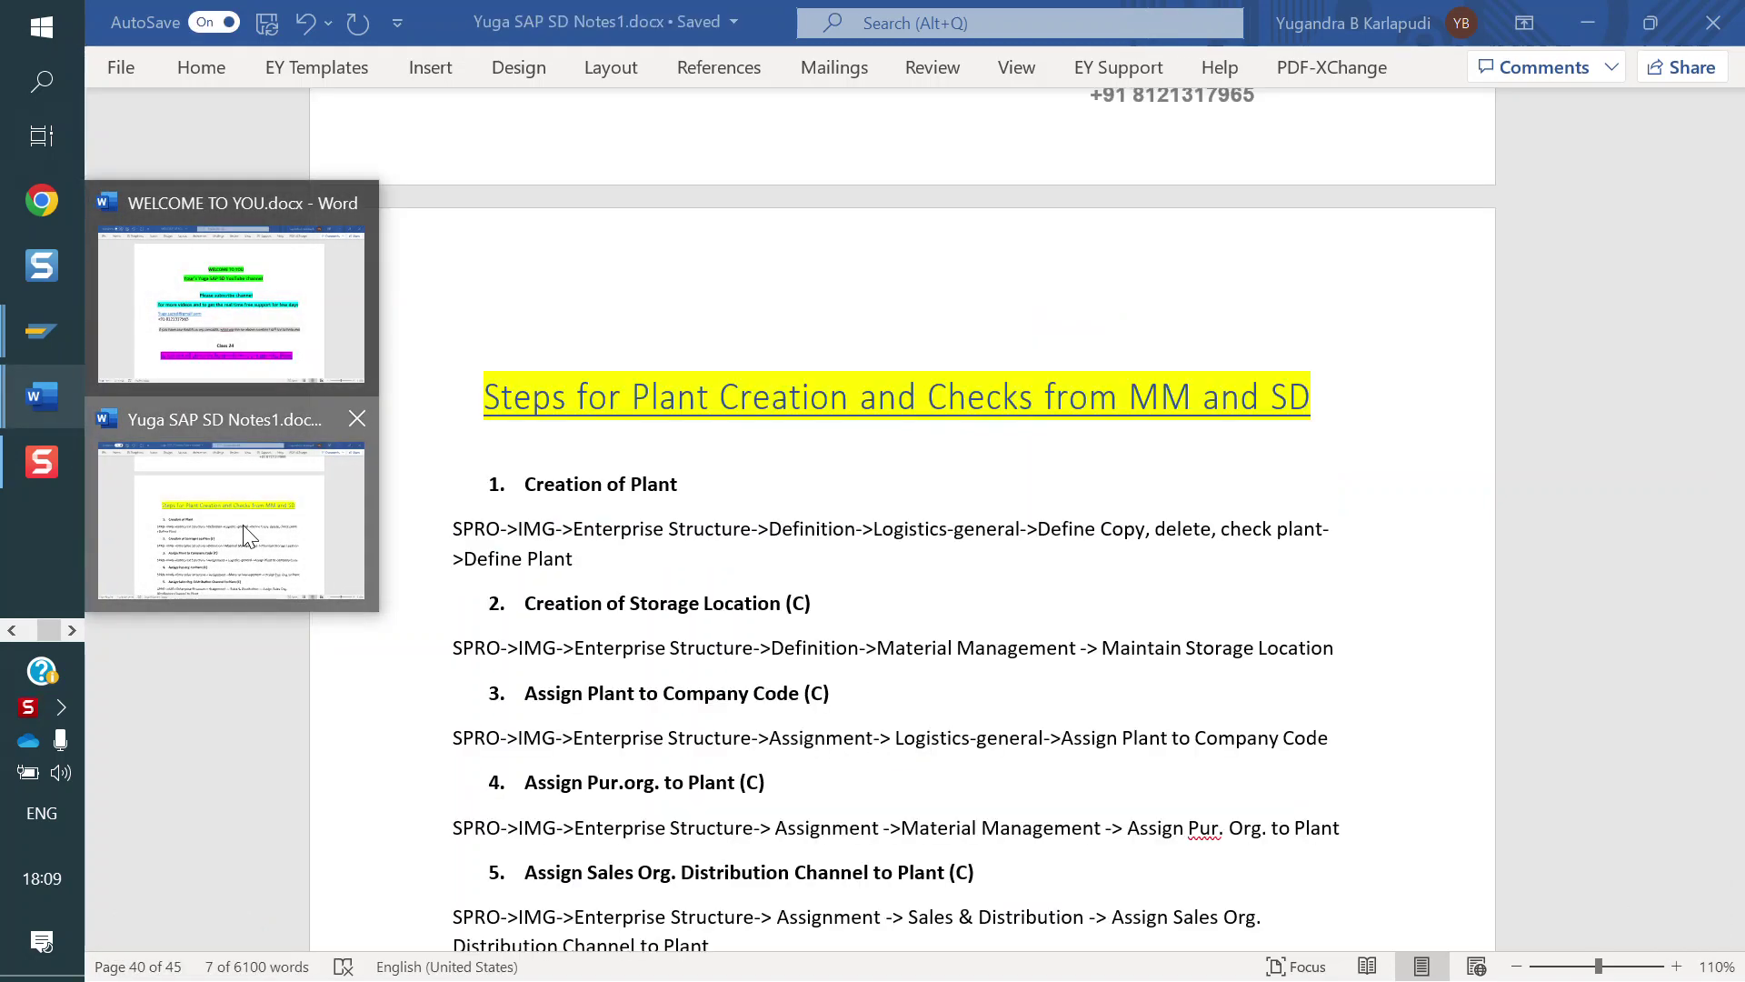
{"action": "left_click", "coordinate": [245, 536]}
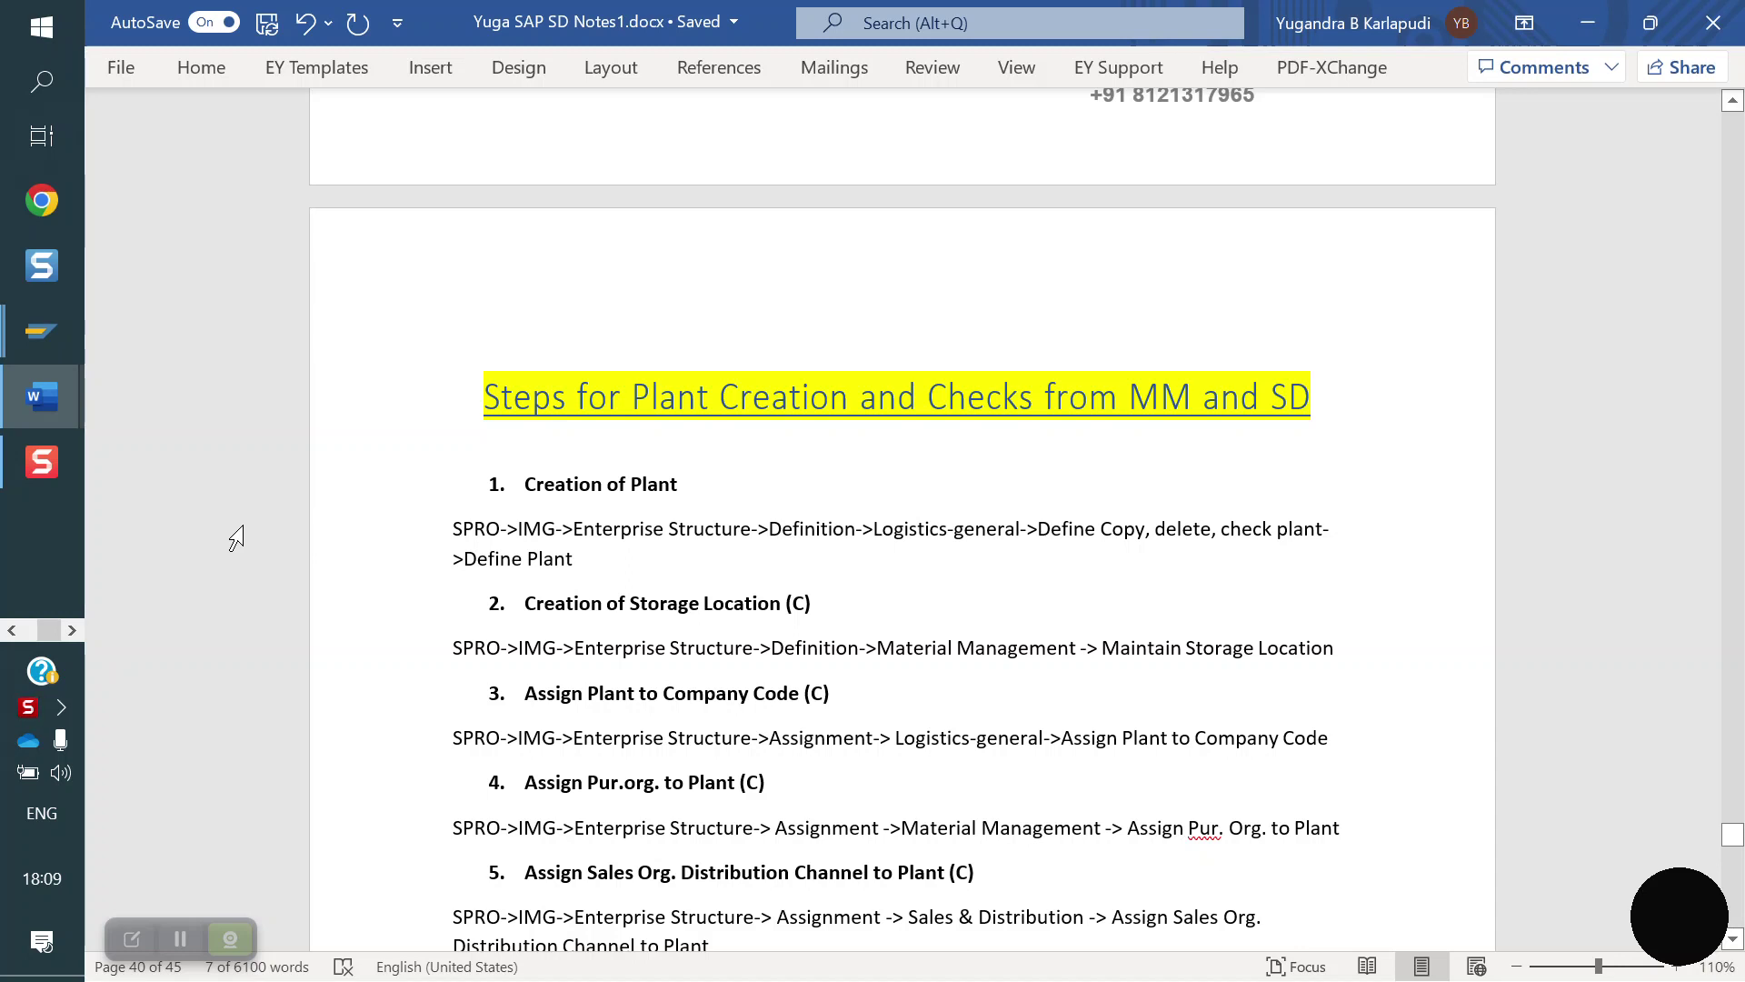
{"action": "scroll", "coordinate": [643, 710], "scroll_direction": "down", "scroll_amount": 2}
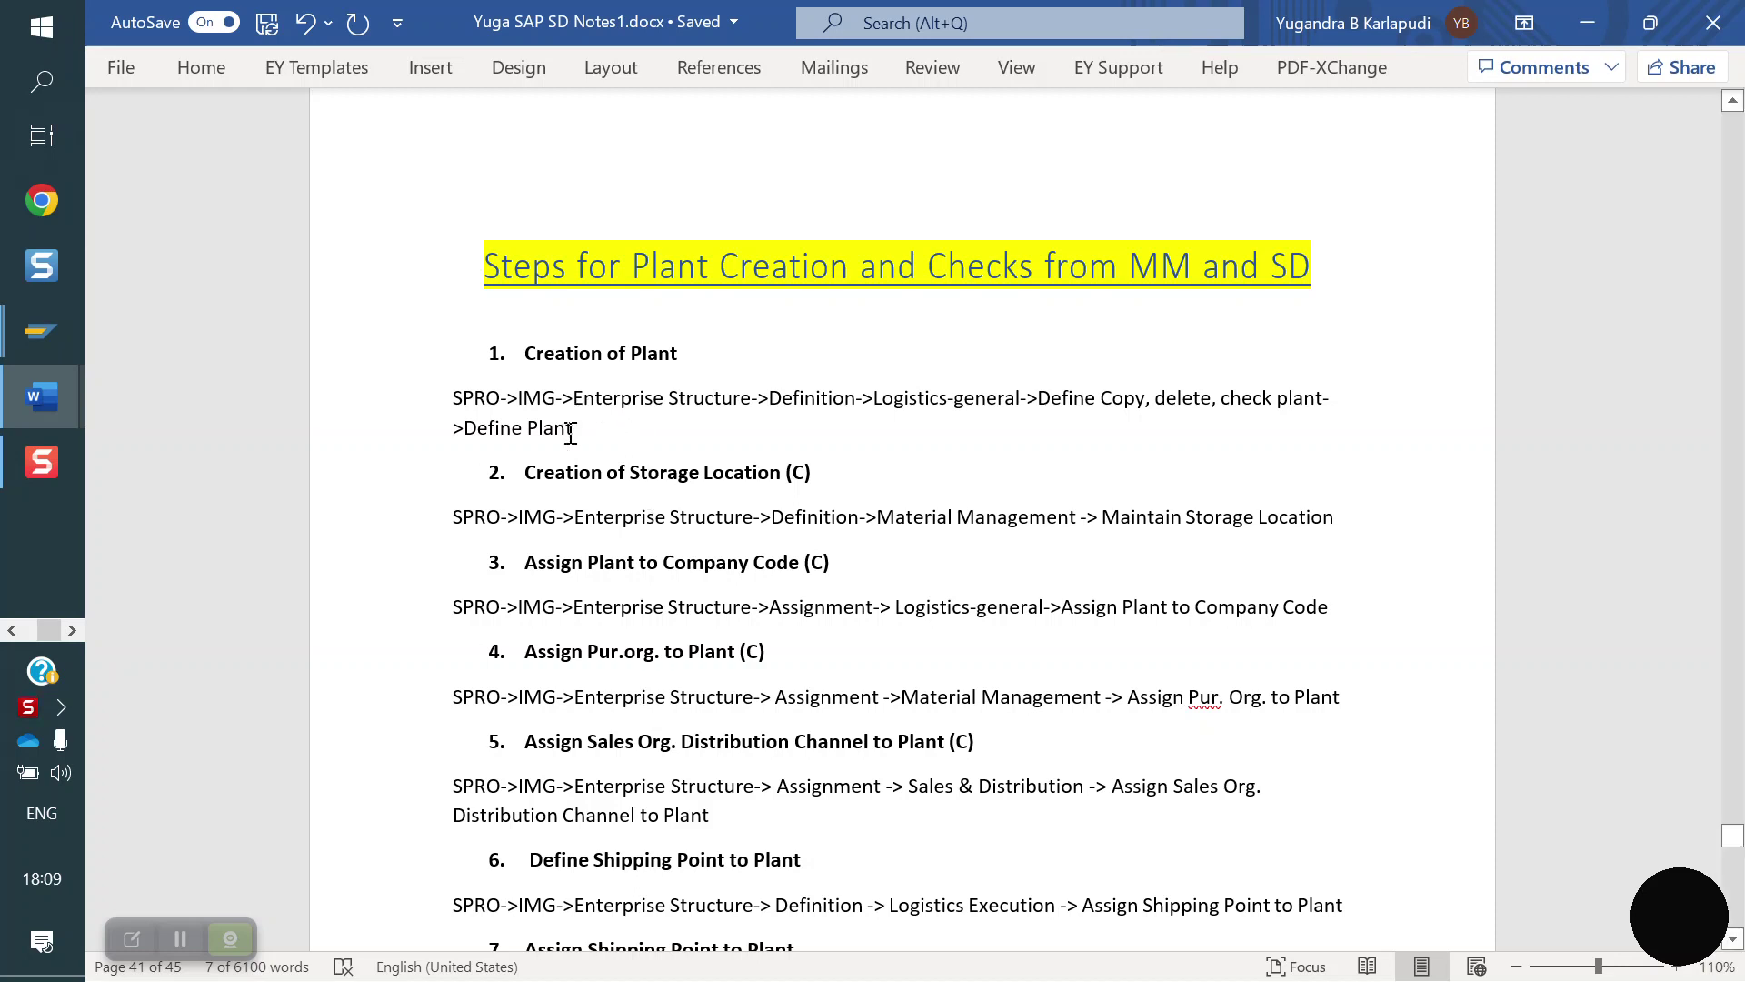
Highlight the Creation of Storage Location and Assign Plant to Company Code headings, then return to Creation of Plant
{"action": "left_click", "coordinate": [515, 342]}
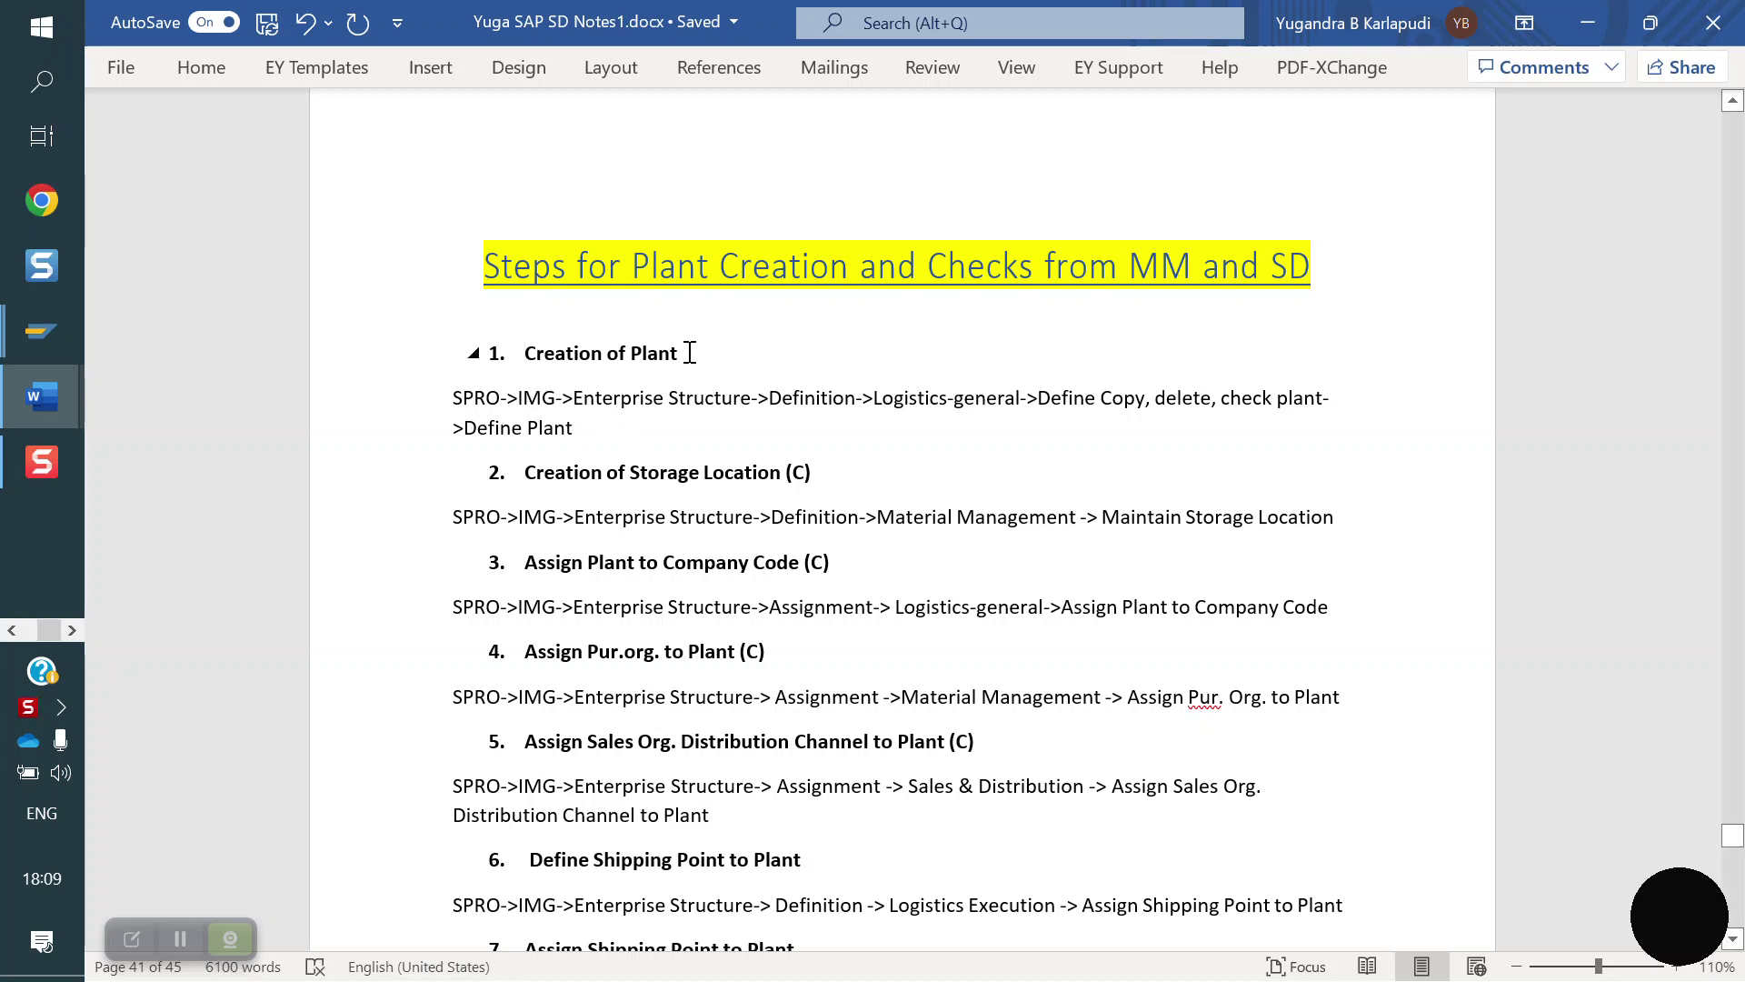
{"action": "left_click_drag", "start_coordinate": [540, 474], "coordinate": [732, 474]}
{"action": "left_click_drag", "start_coordinate": [527, 564], "coordinate": [751, 579]}
{"action": "scroll", "coordinate": [751, 577], "scroll_direction": "down", "scroll_amount": 20}
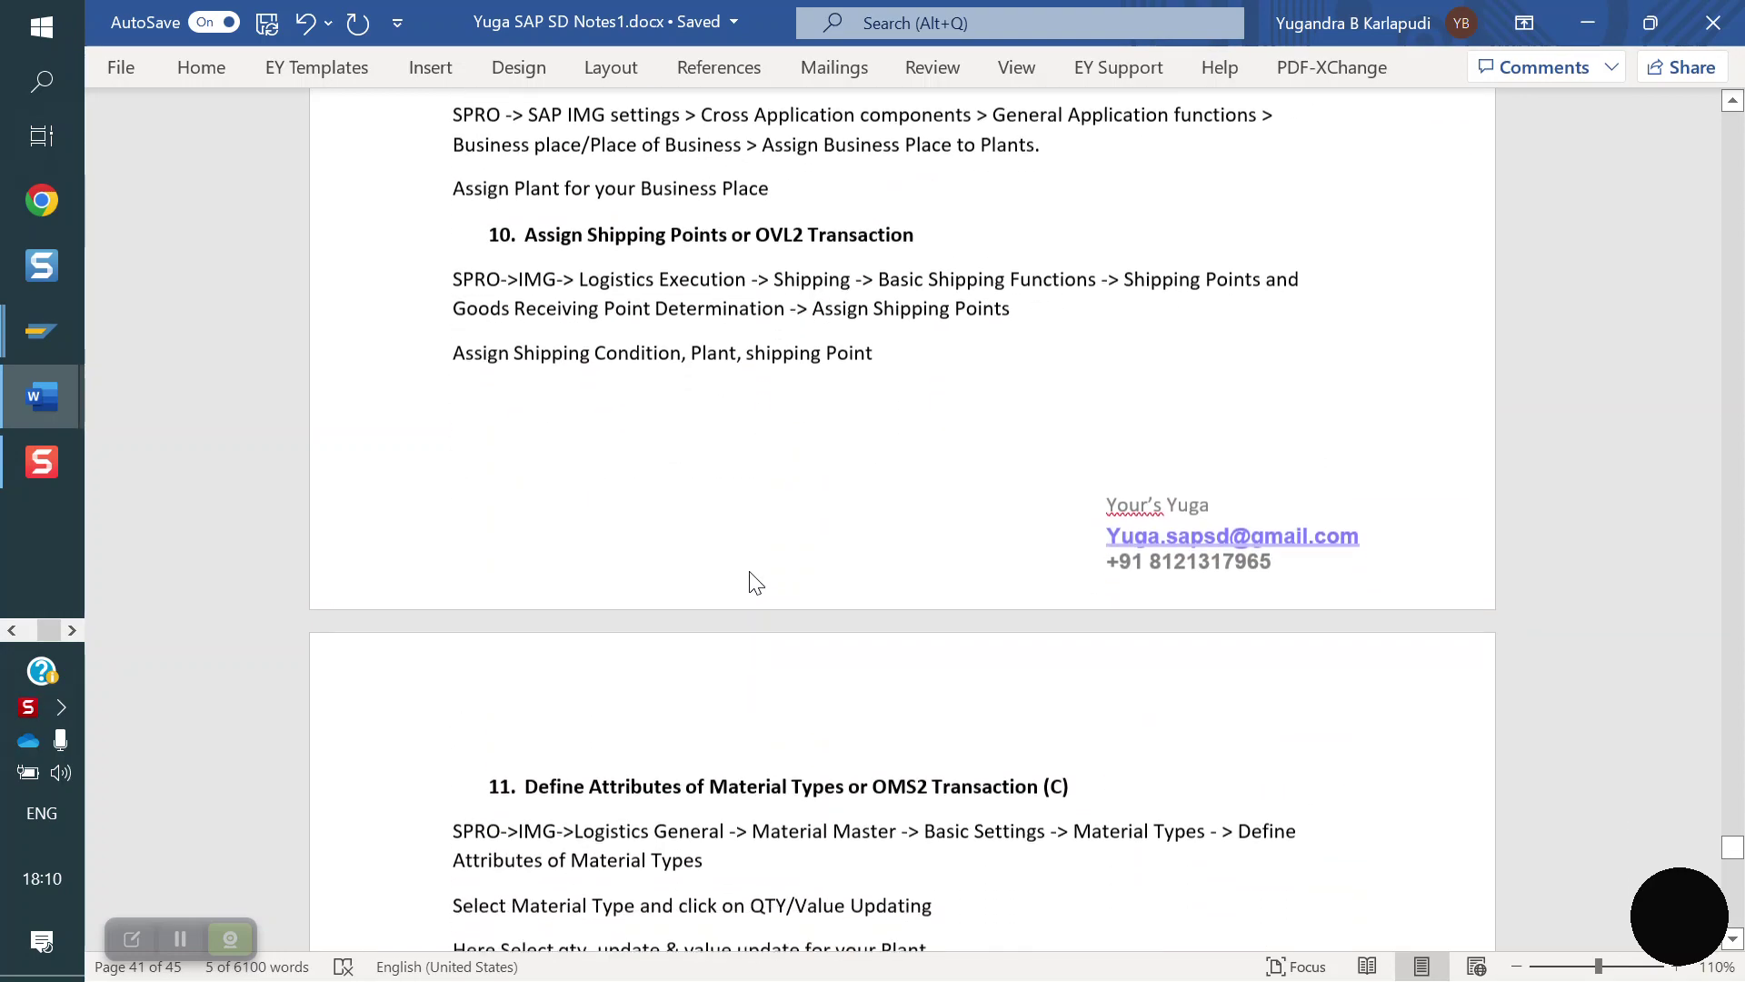
{"action": "scroll", "coordinate": [751, 573], "scroll_direction": "down", "scroll_amount": 5}
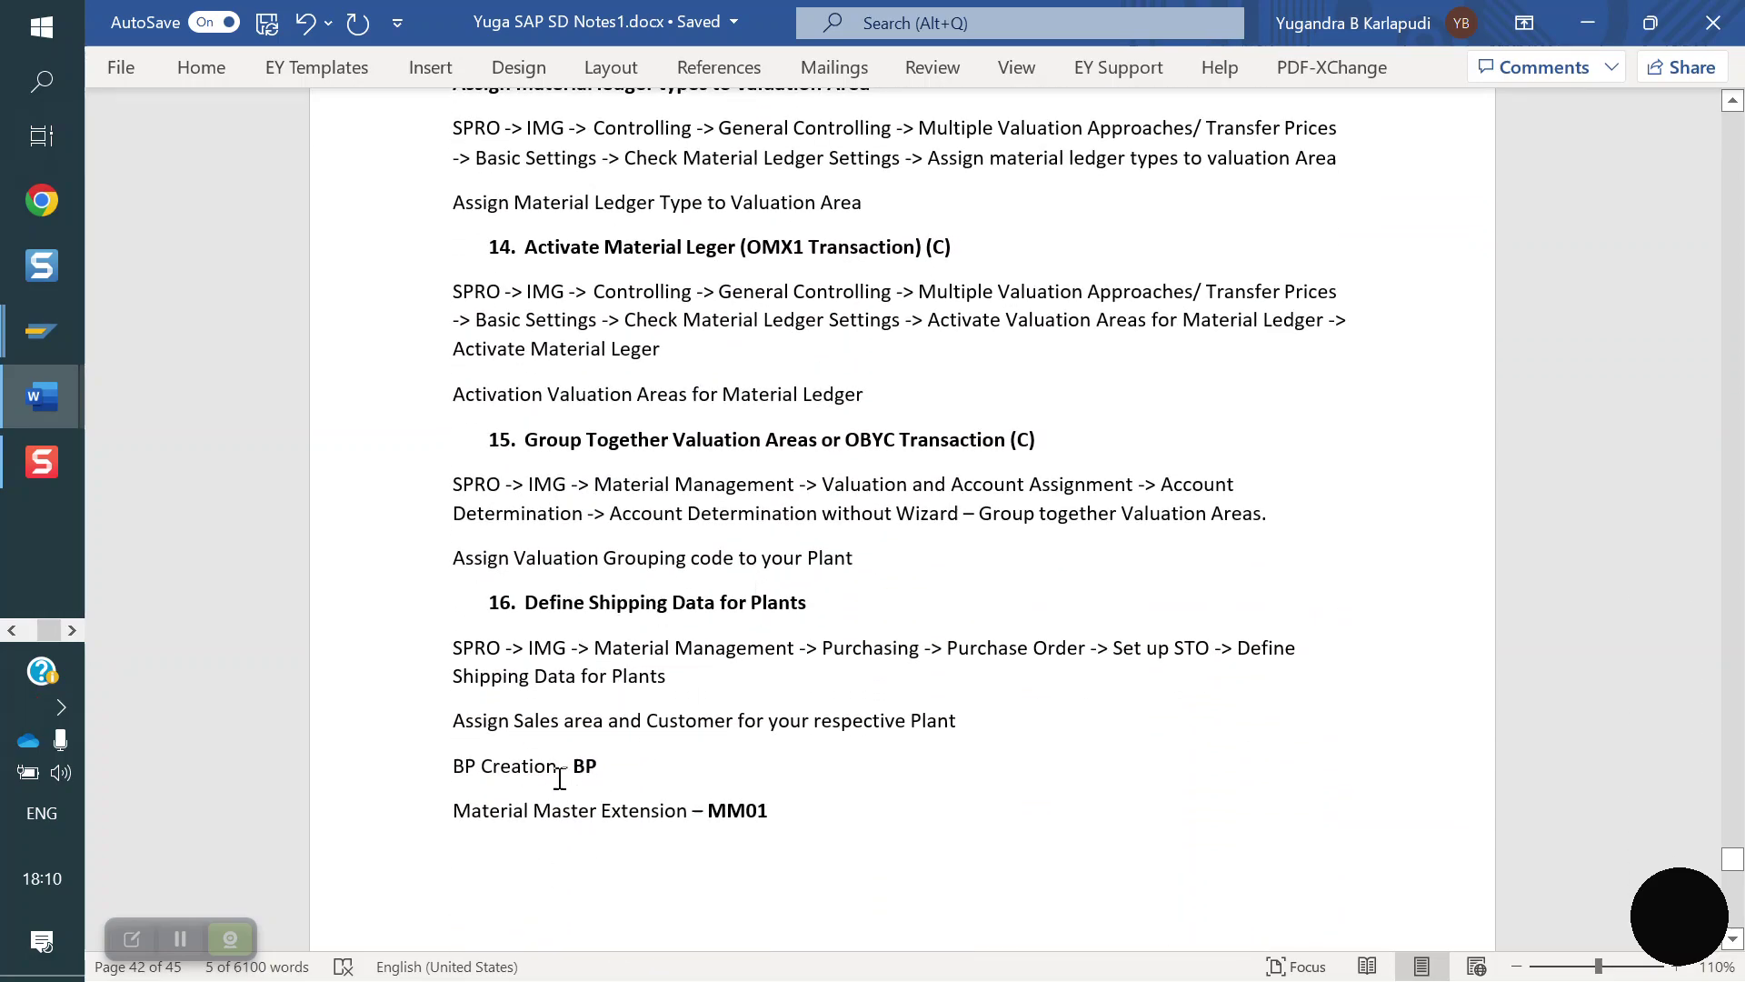
{"action": "scroll", "coordinate": [733, 437], "scroll_direction": "up", "scroll_amount": 4}
{"action": "scroll", "coordinate": [730, 436], "scroll_direction": "up", "scroll_amount": 20}
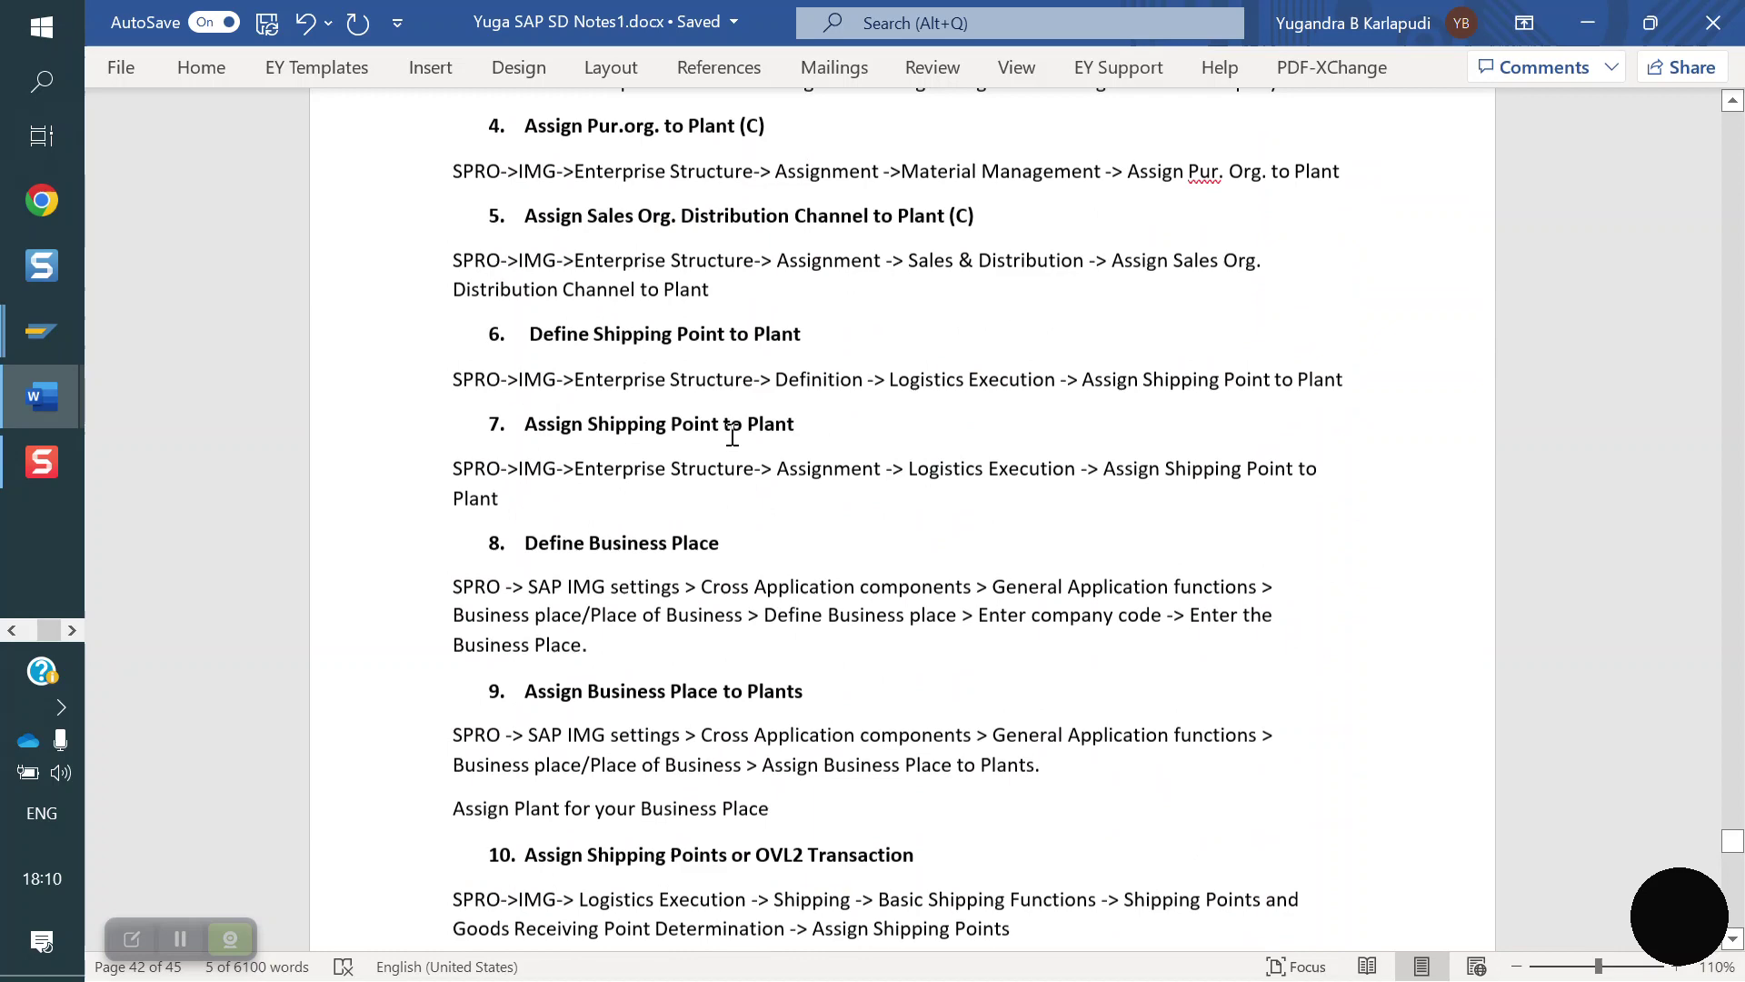
{"action": "left_click", "coordinate": [707, 406]}
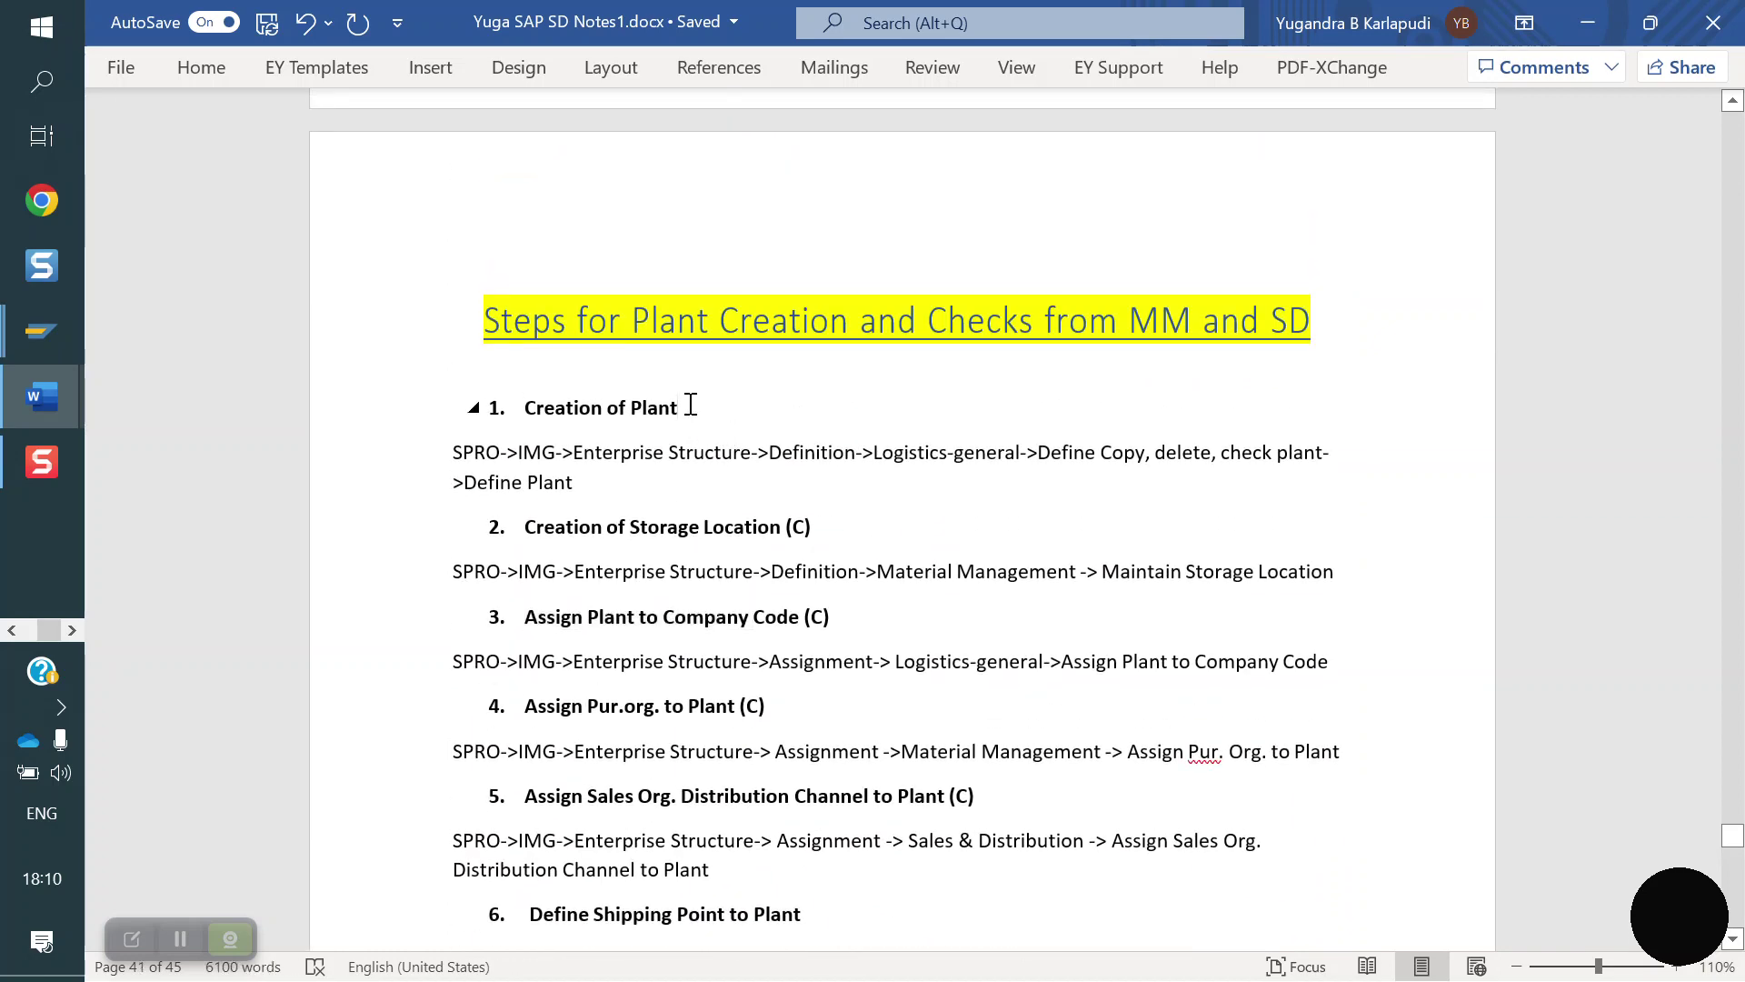
Open the Define Plant table via SPRO under Enterprise Structure > Definition > Logistics - General
{"action": "mouse_move", "coordinate": [29, 351]}
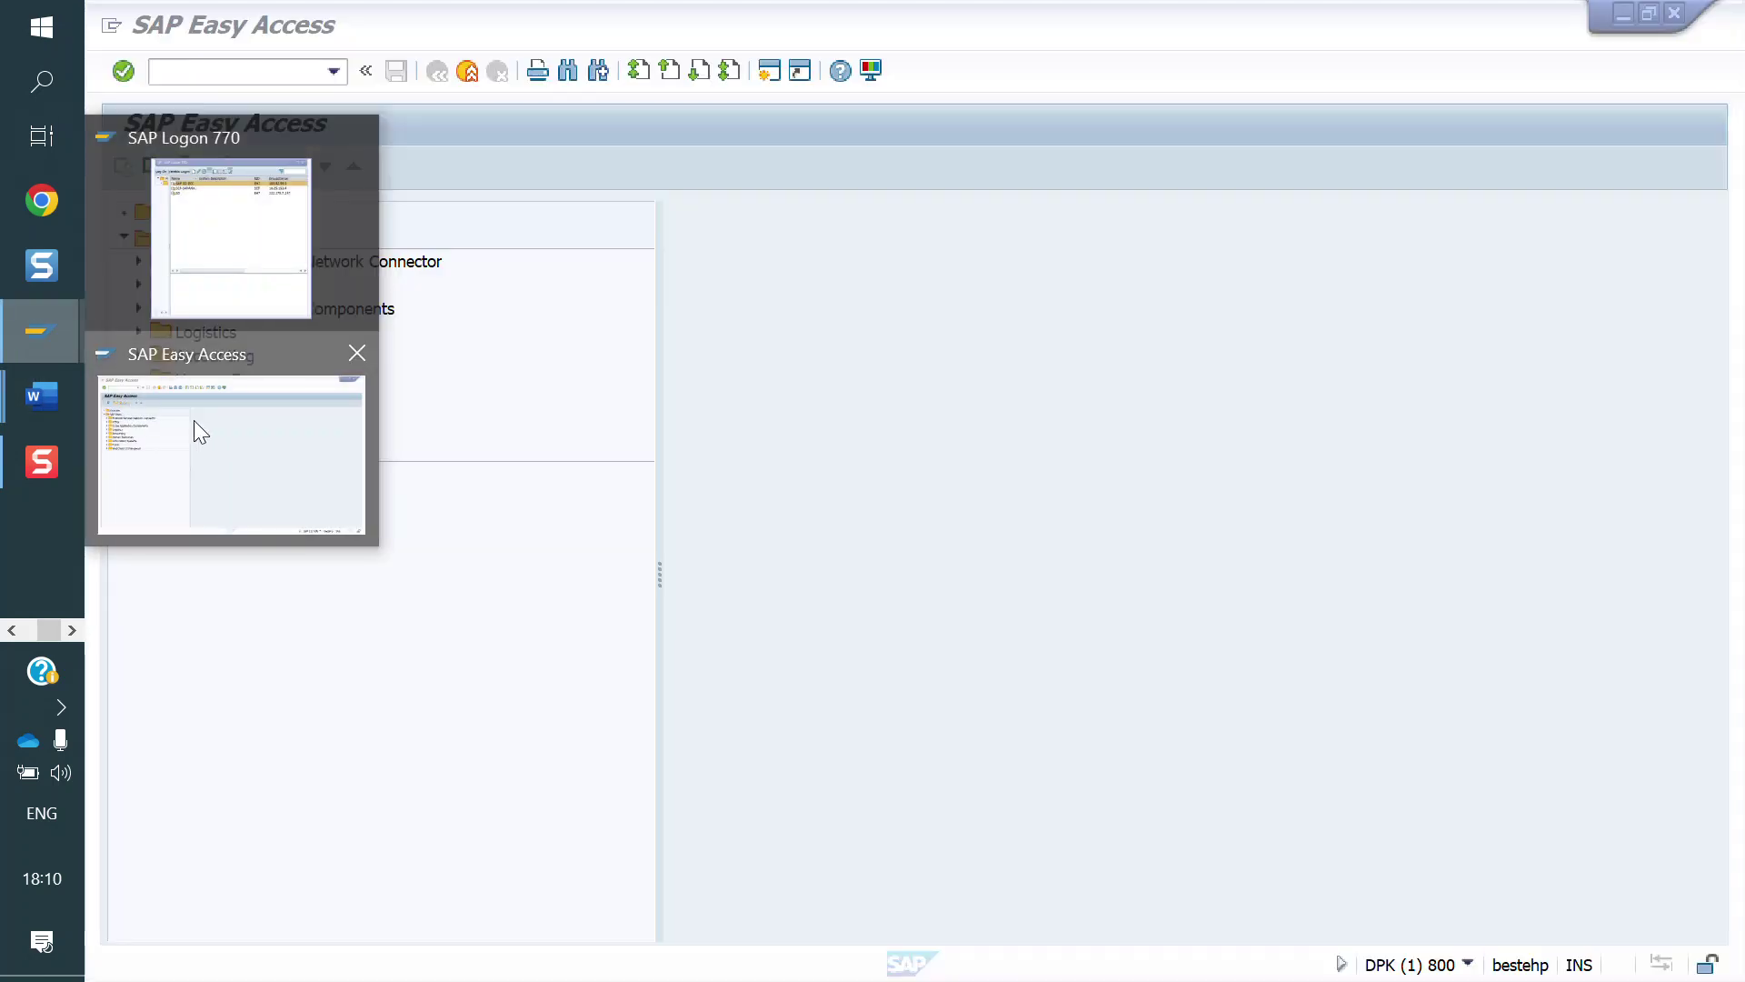
{"action": "left_click", "coordinate": [194, 420]}
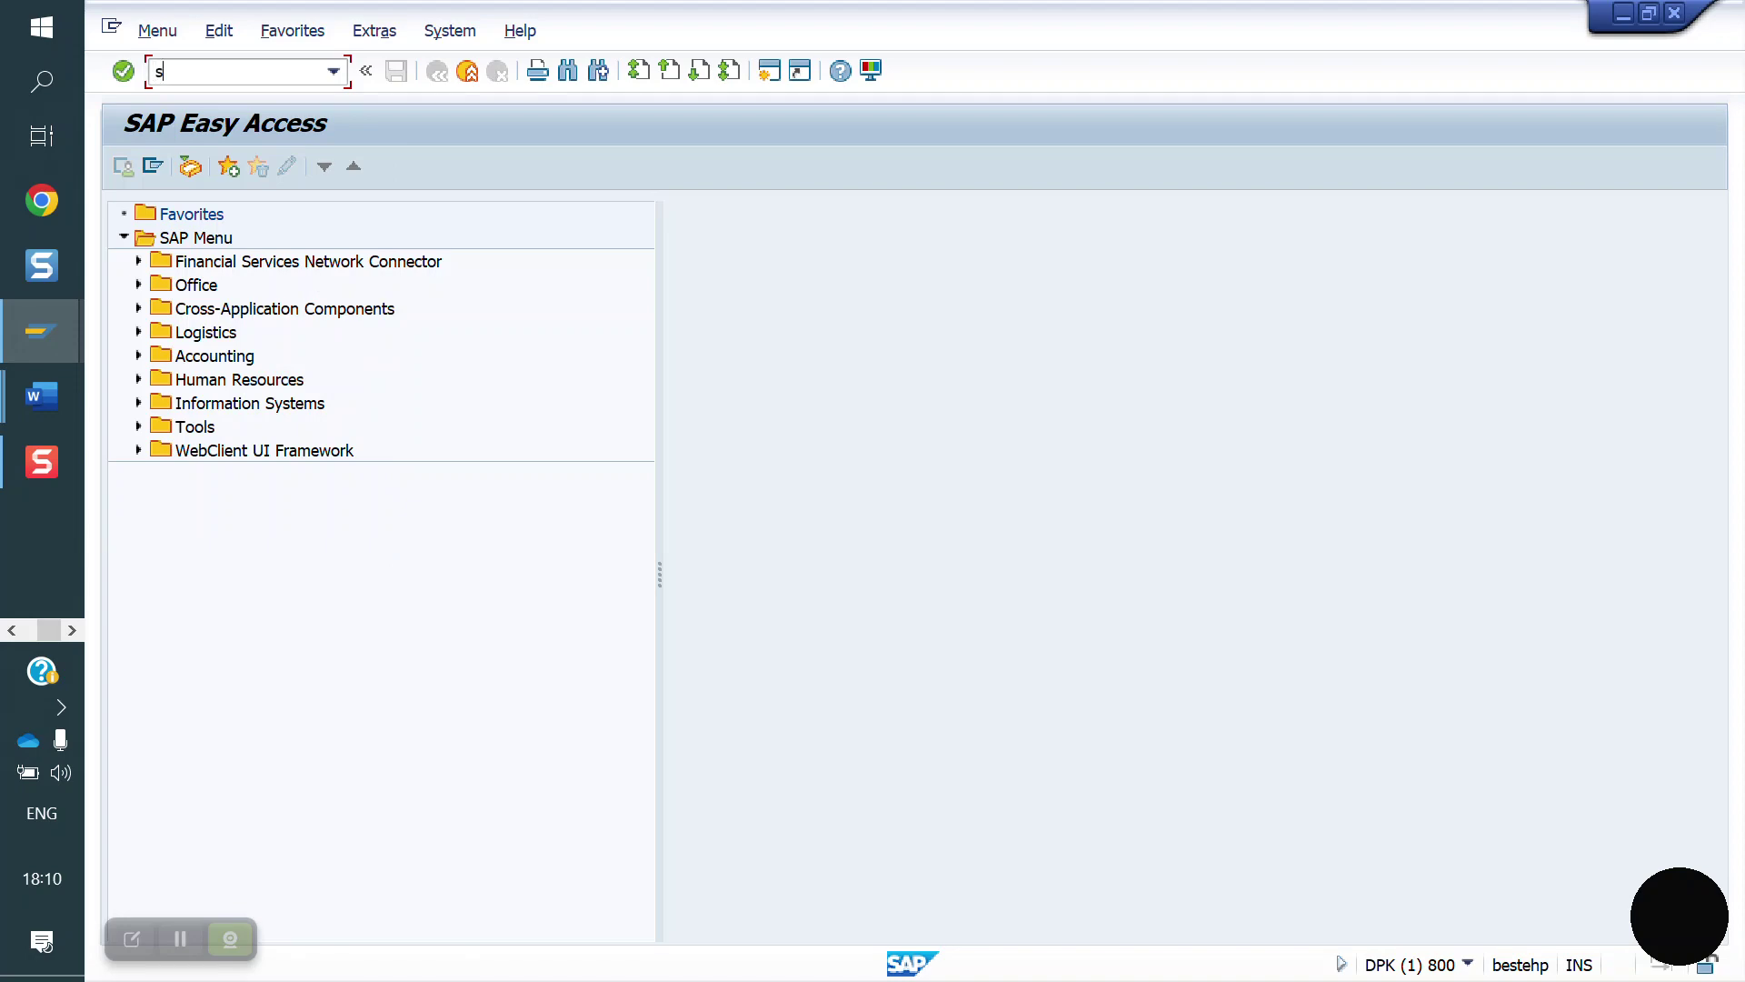
{"action": "key", "text": "Return"}
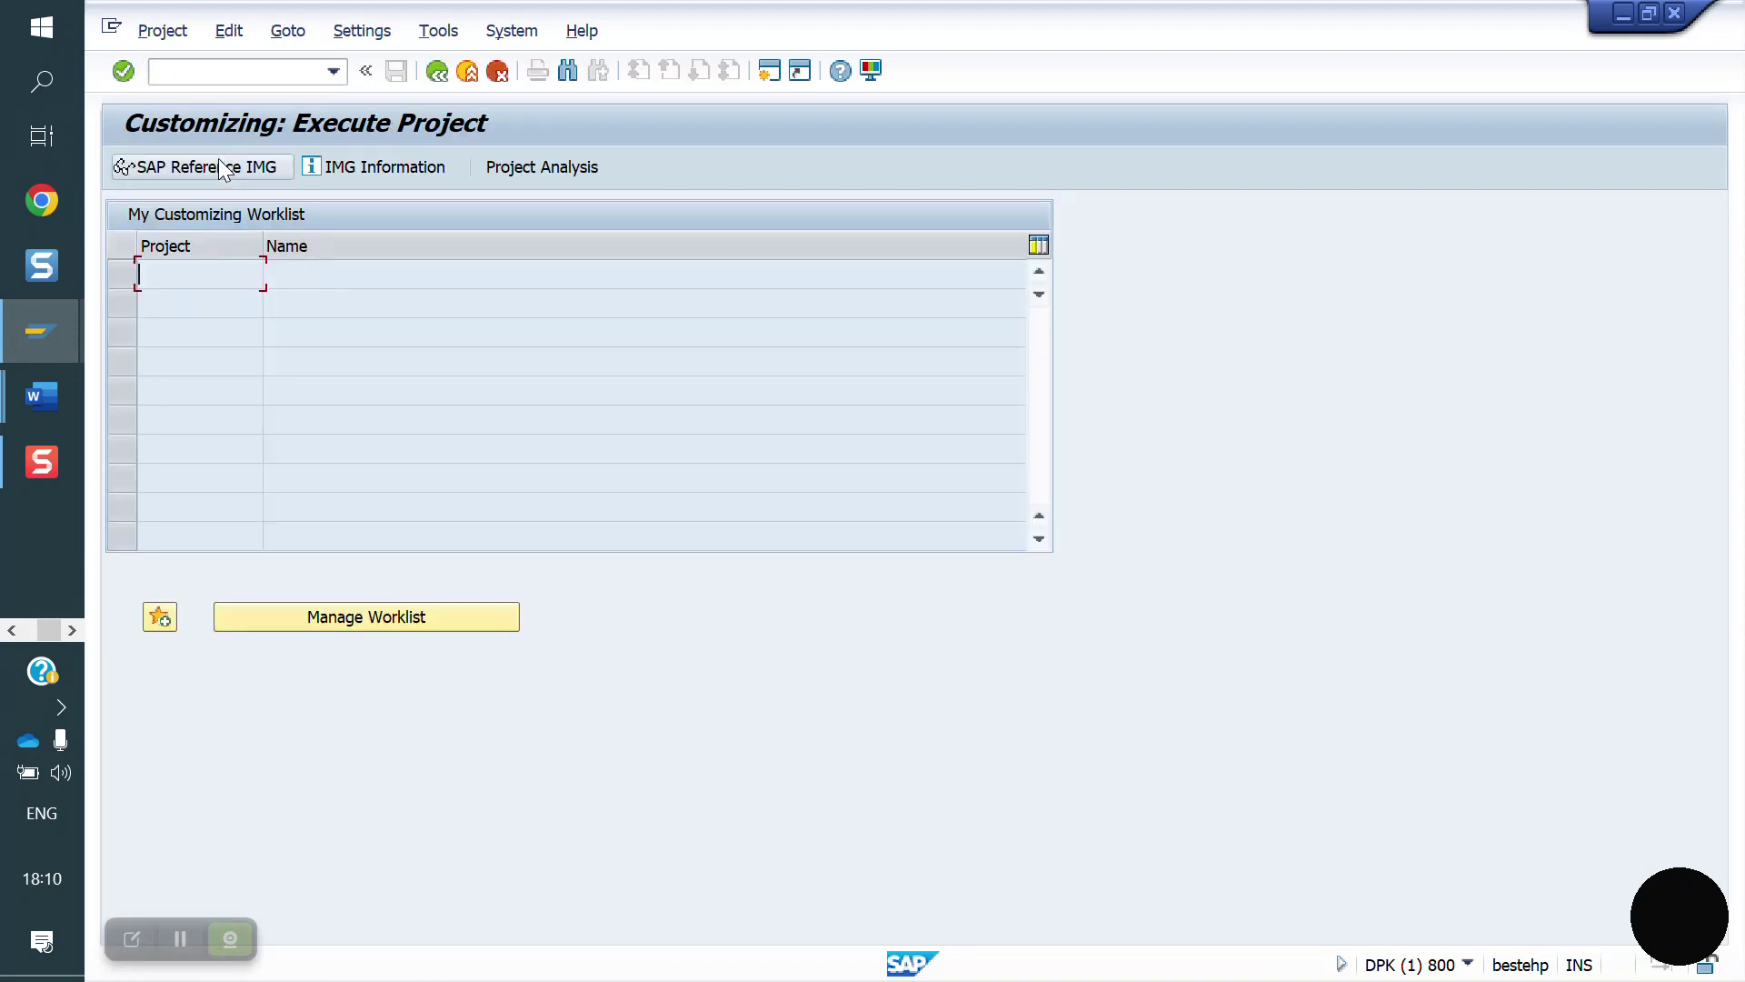
{"action": "left_click", "coordinate": [271, 167]}
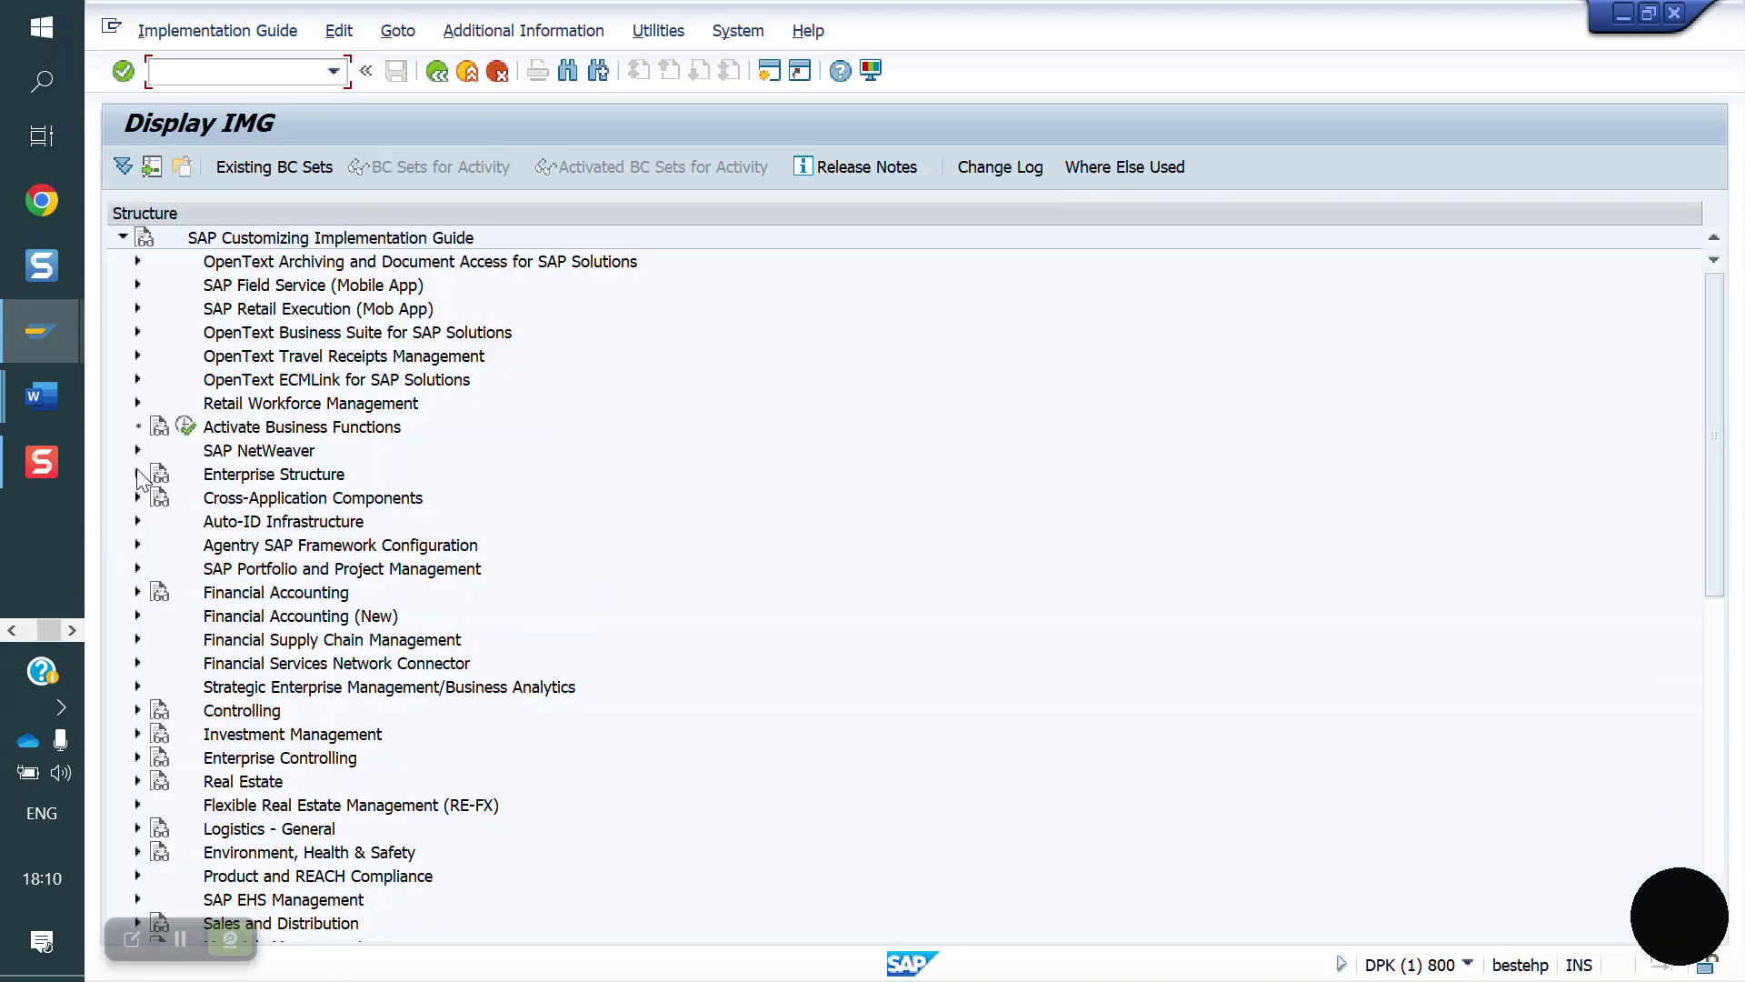
{"action": "left_click", "coordinate": [139, 475]}
{"action": "left_click", "coordinate": [152, 521]}
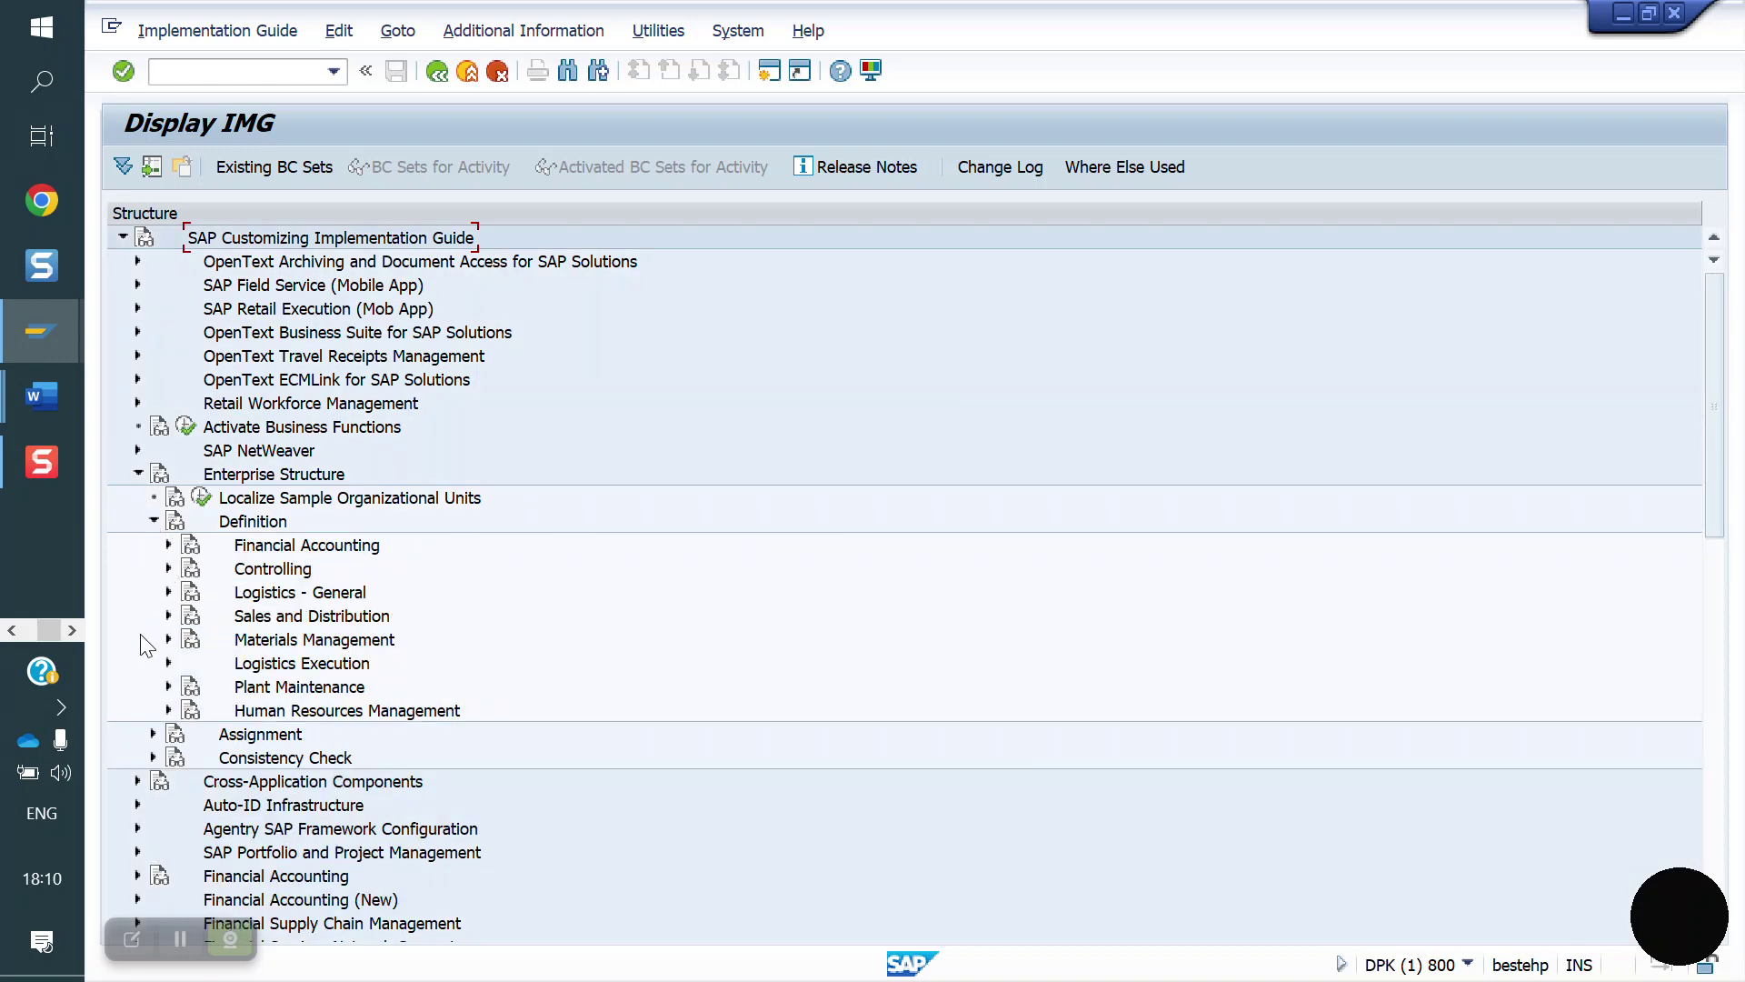
{"action": "left_click", "coordinate": [168, 591]}
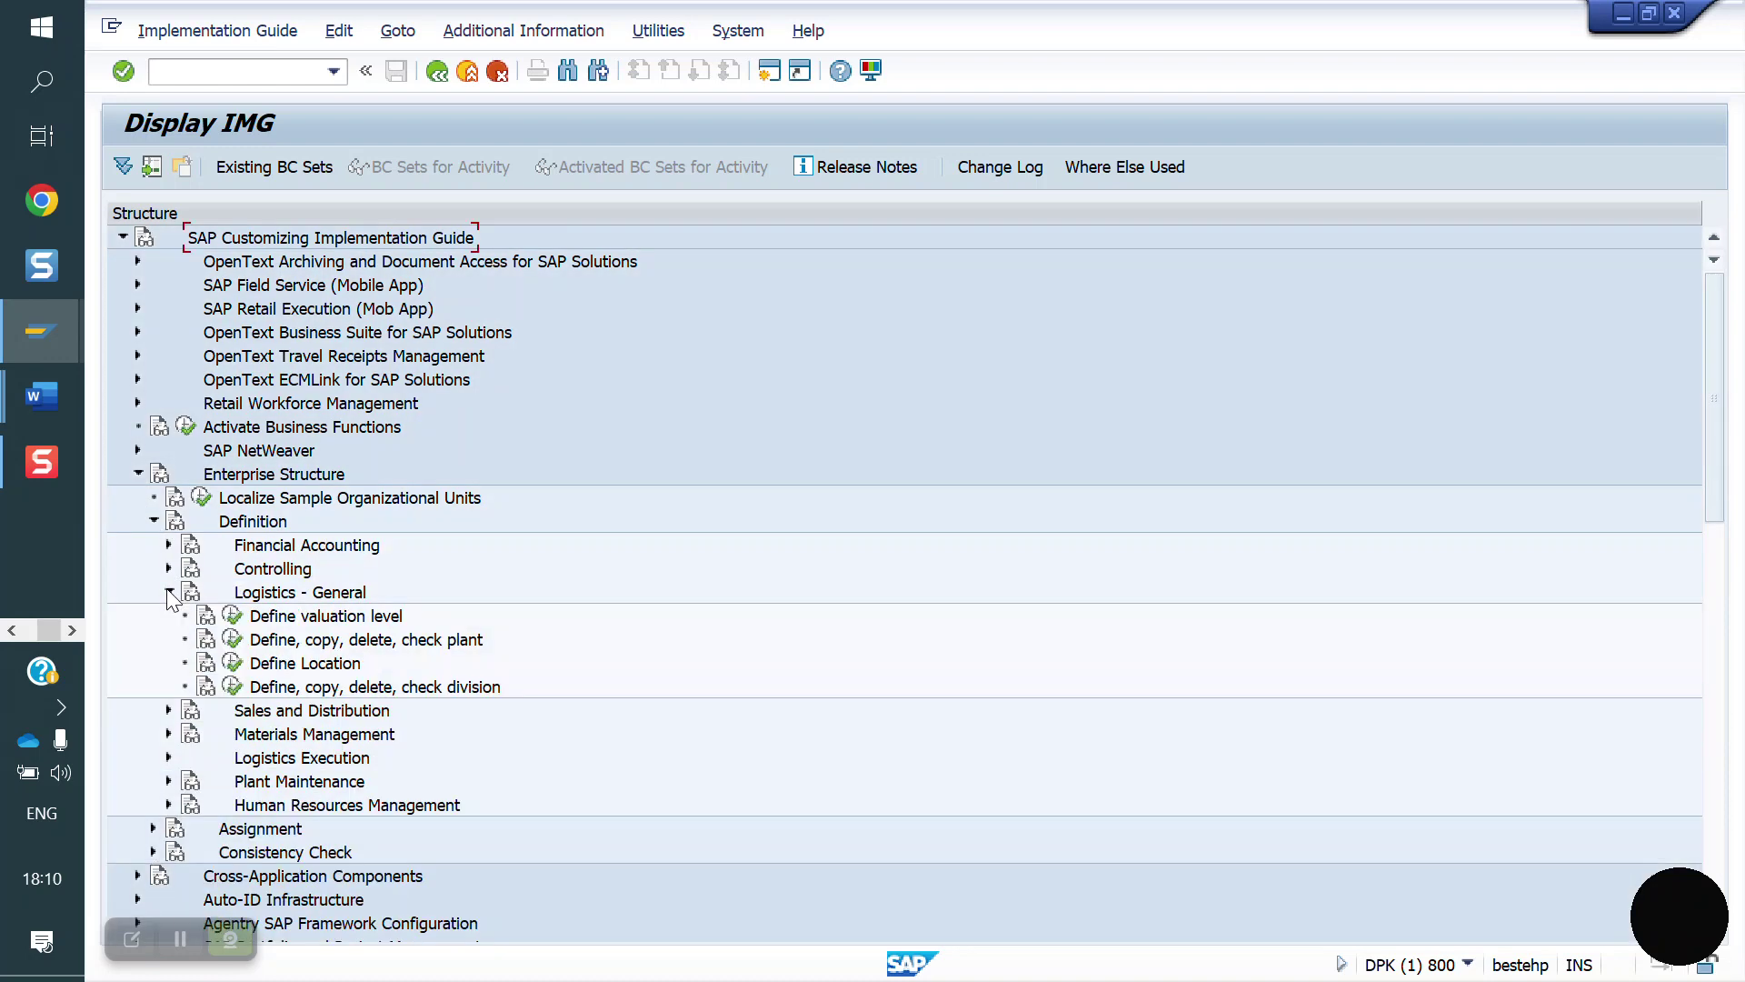
{"action": "left_click", "coordinate": [228, 648]}
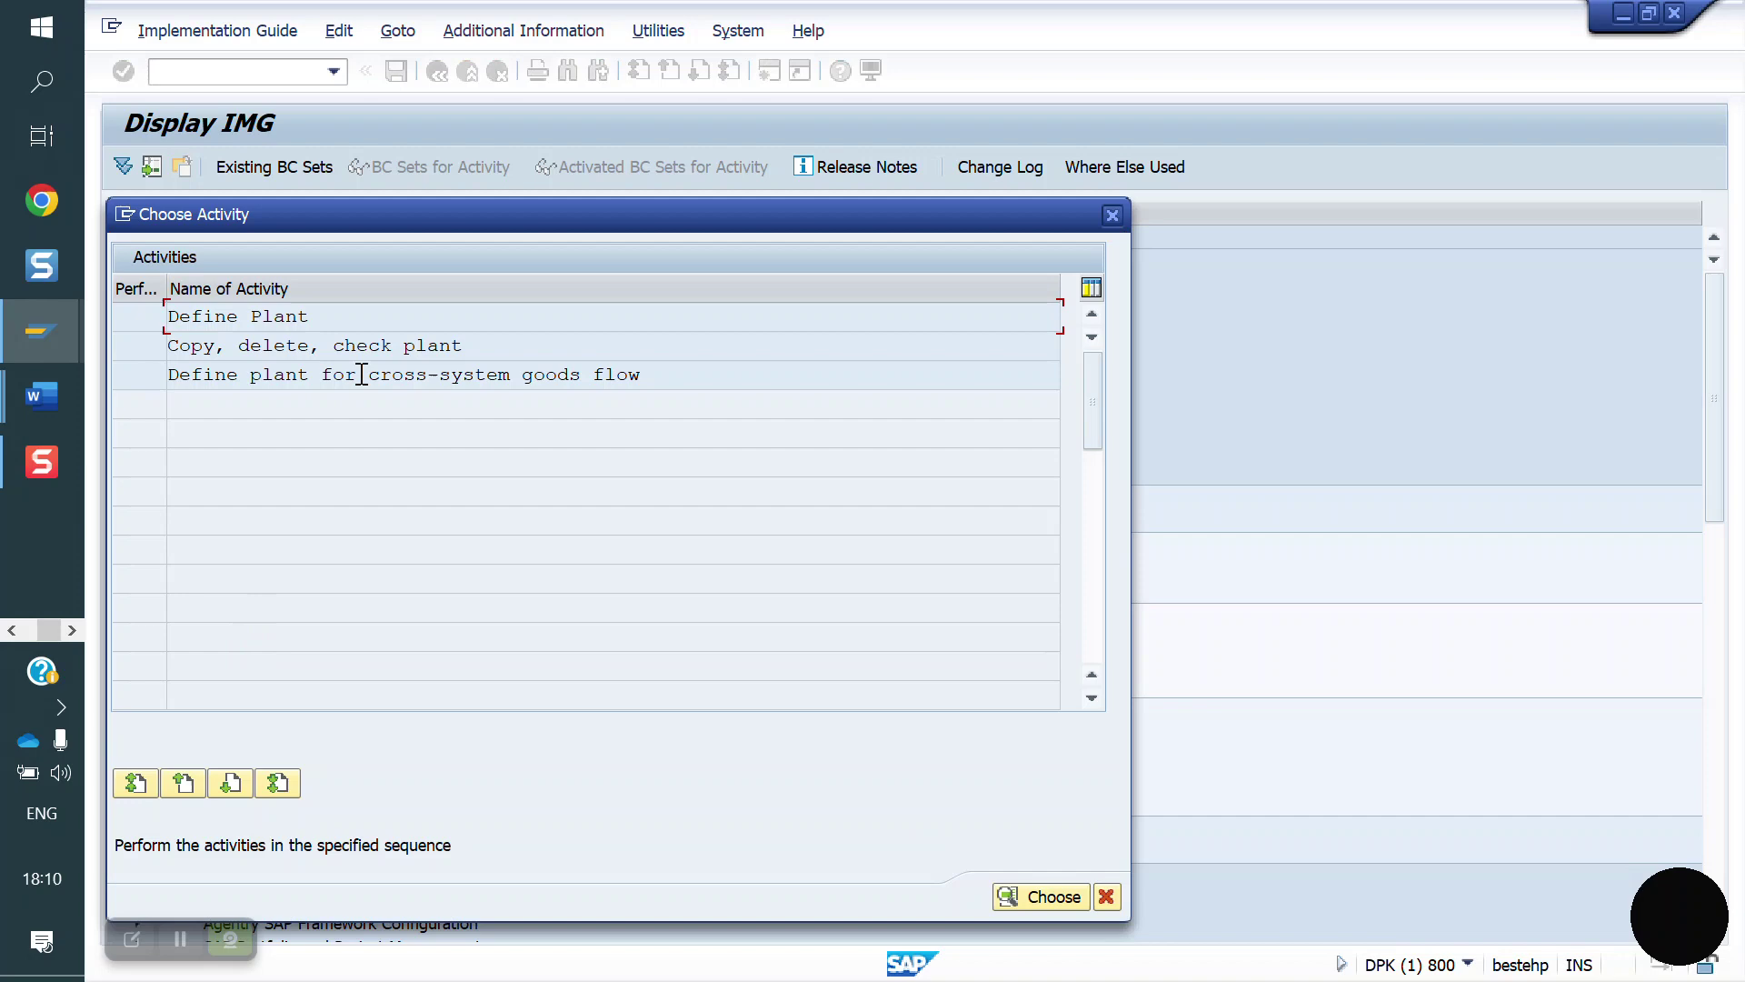
{"action": "double_click", "coordinate": [312, 318]}
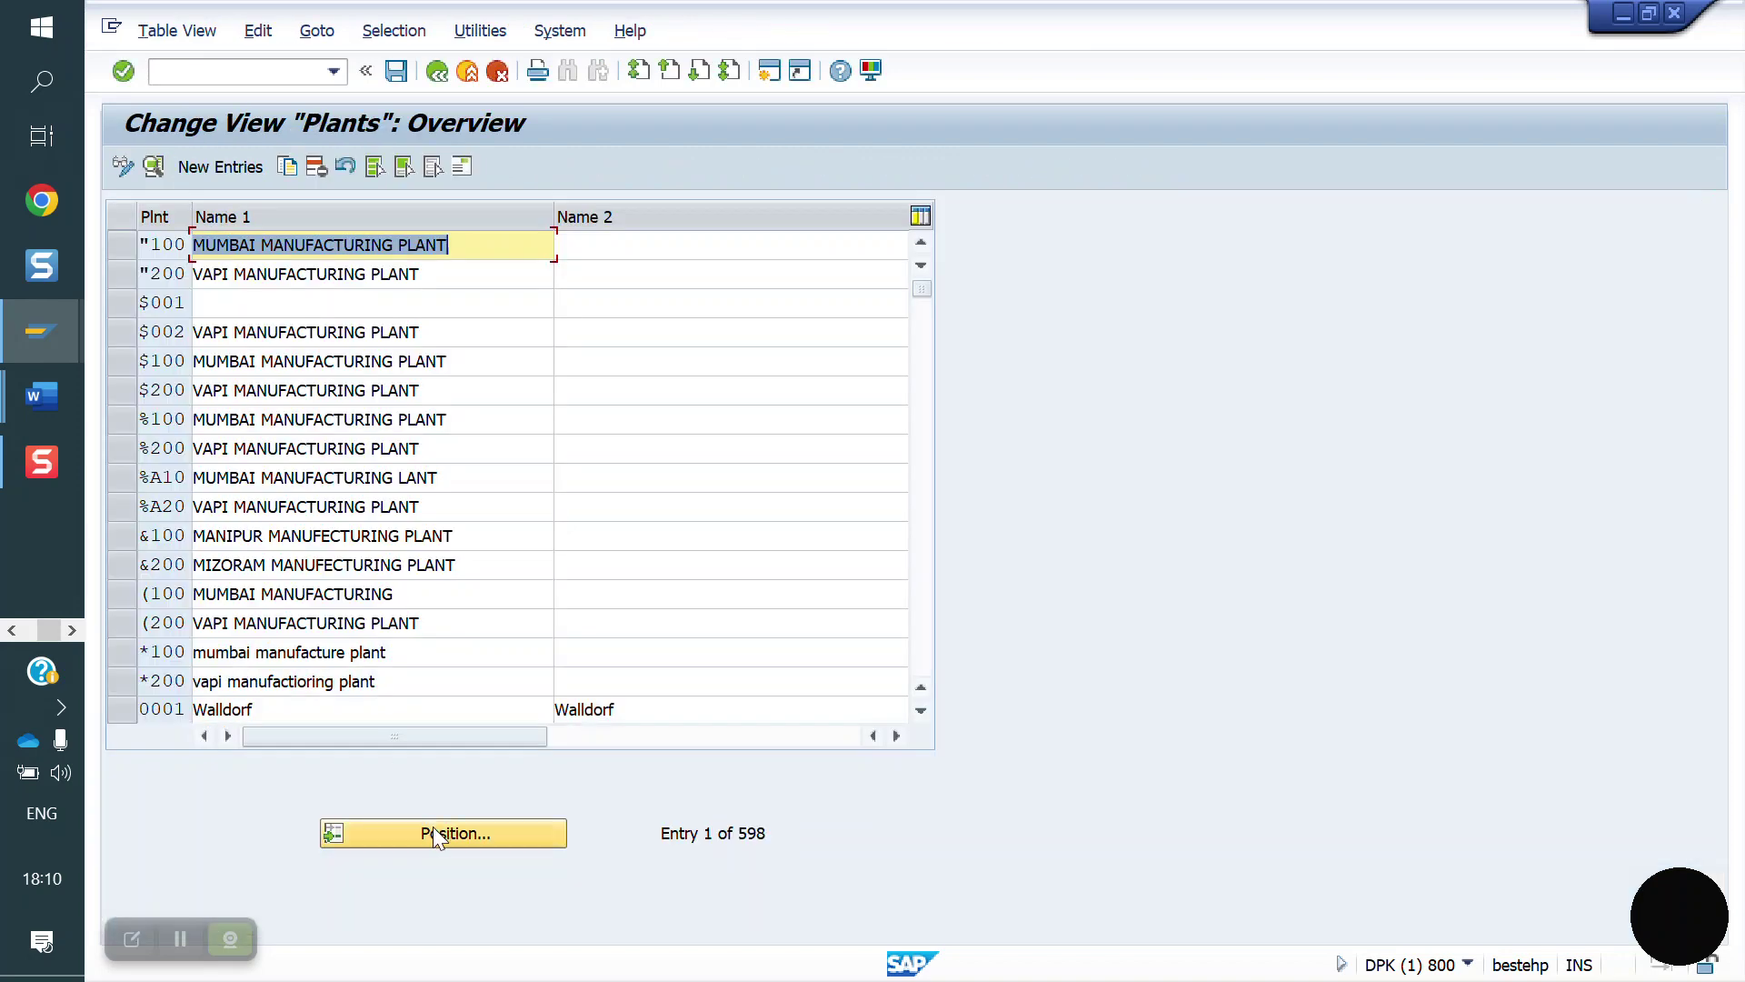
Position the plant table to YO10 and copy it as new plant YO50
{"action": "left_click", "coordinate": [462, 834]}
{"action": "type", "text": "yo10"}
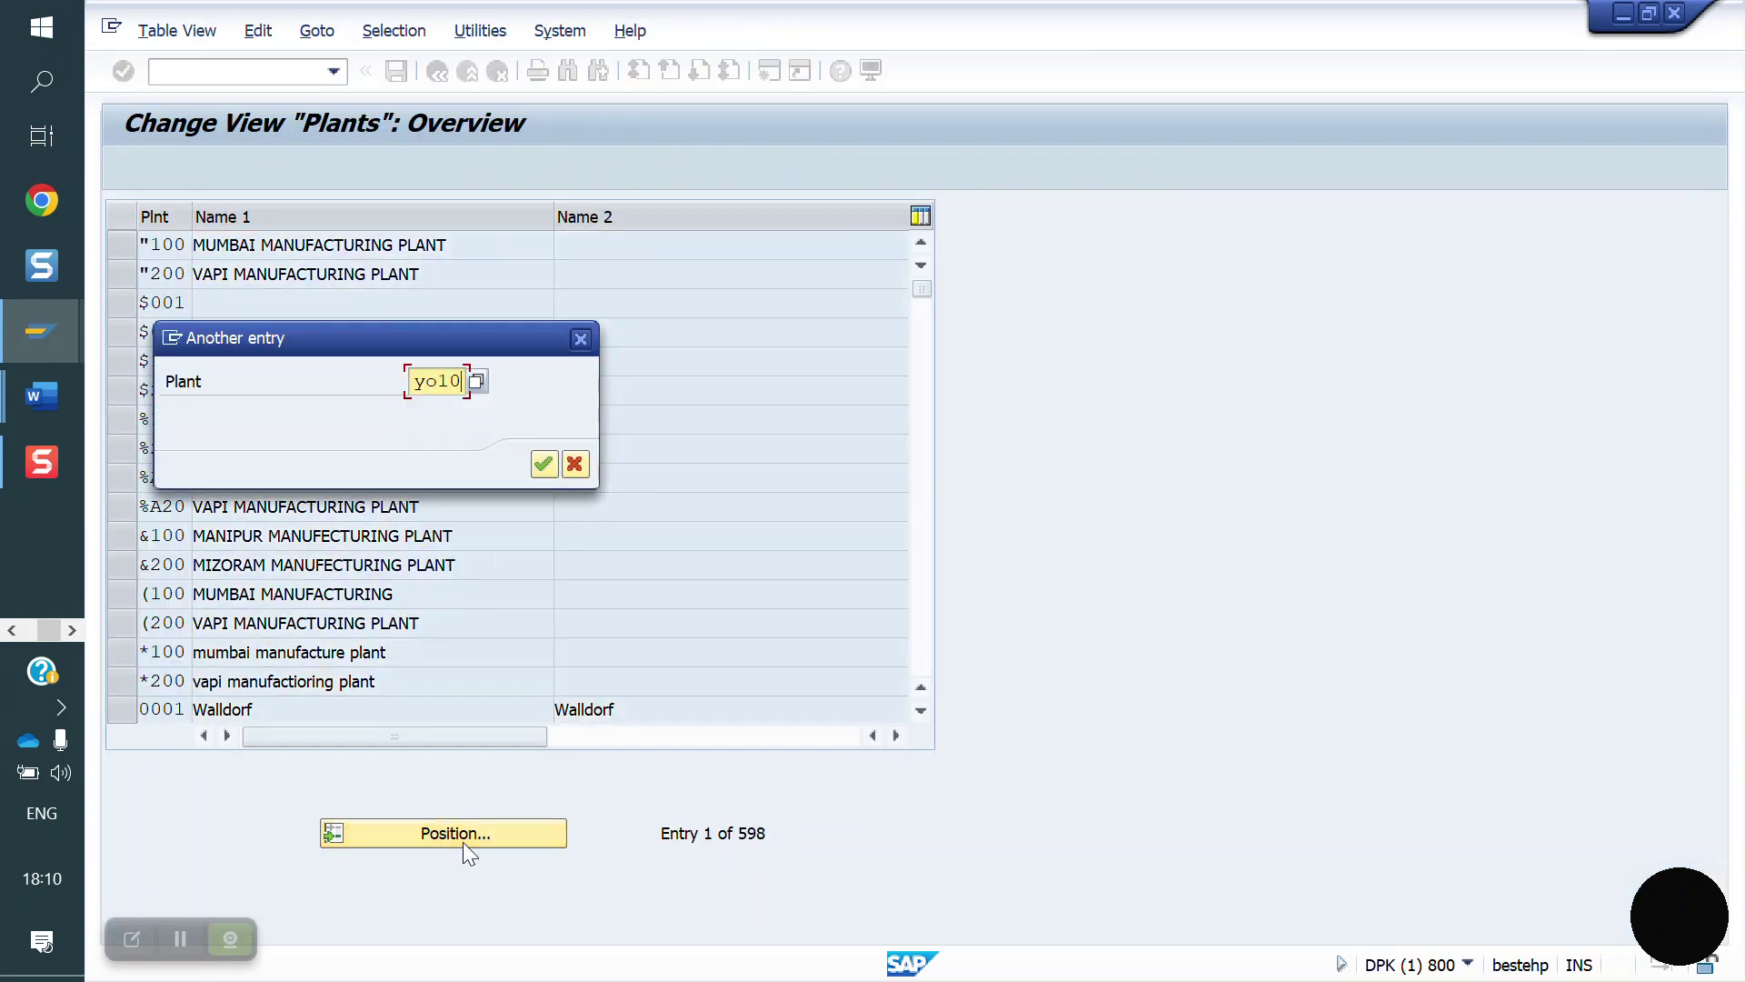
{"action": "key", "text": "Return"}
{"action": "left_click", "coordinate": [122, 245]}
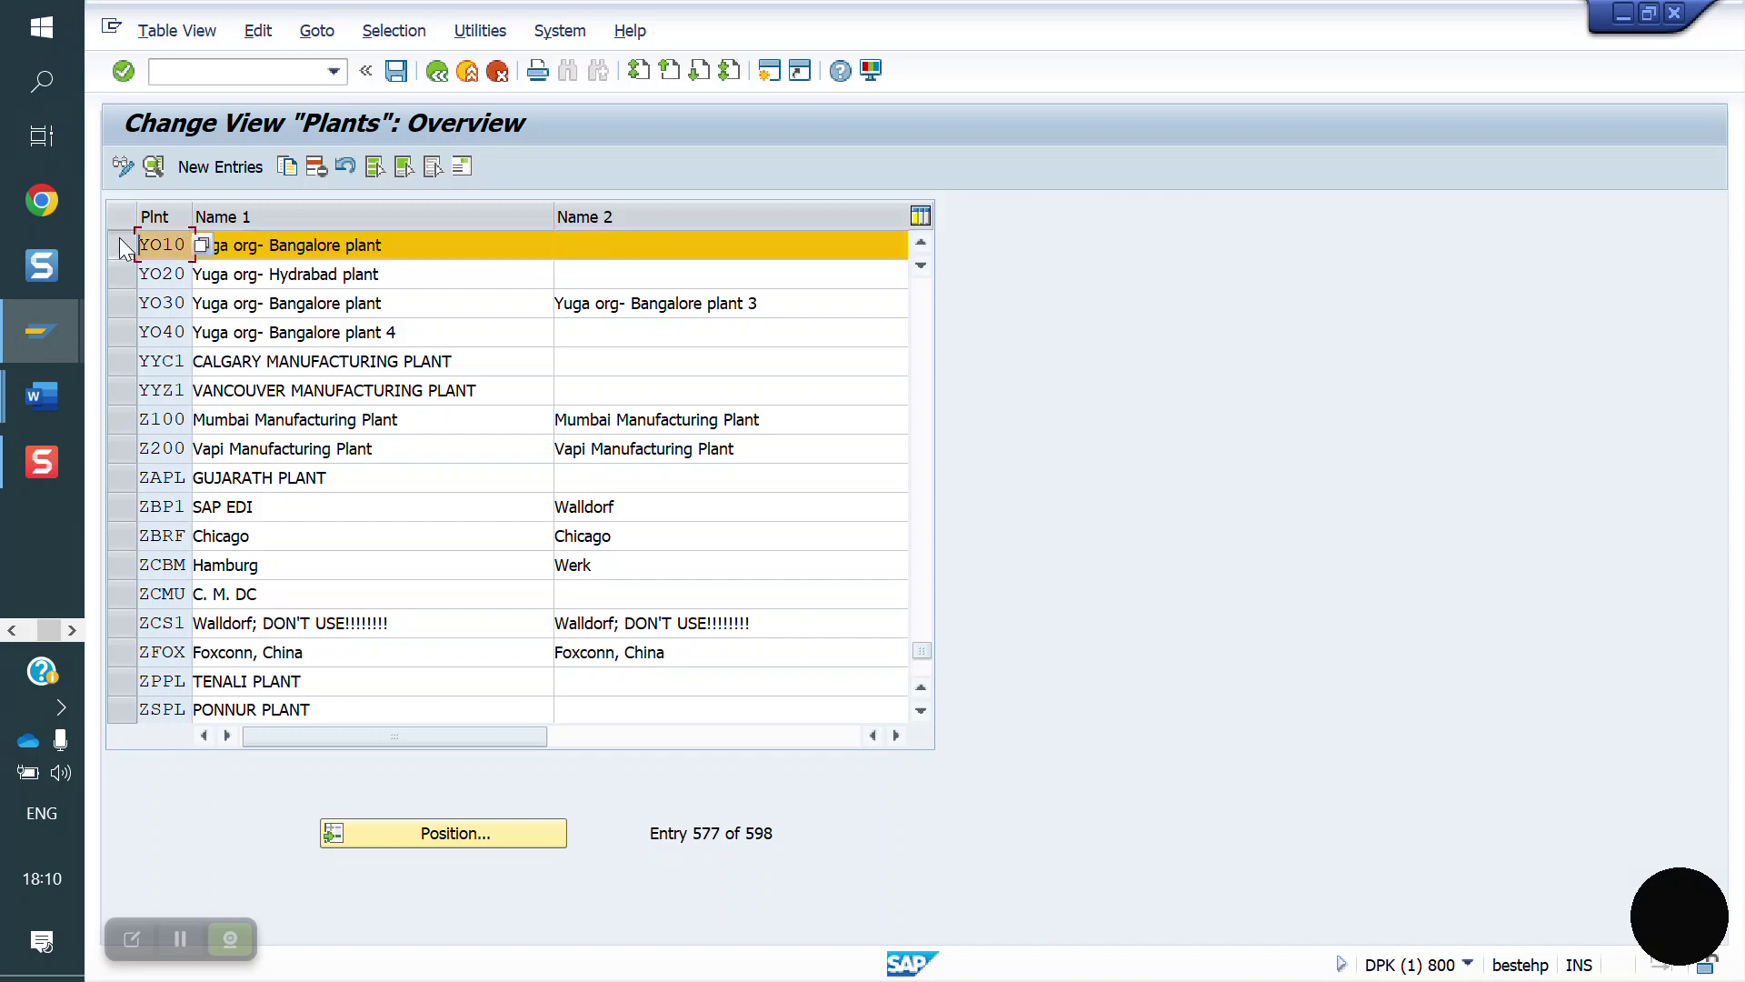
{"action": "left_click", "coordinate": [287, 166]}
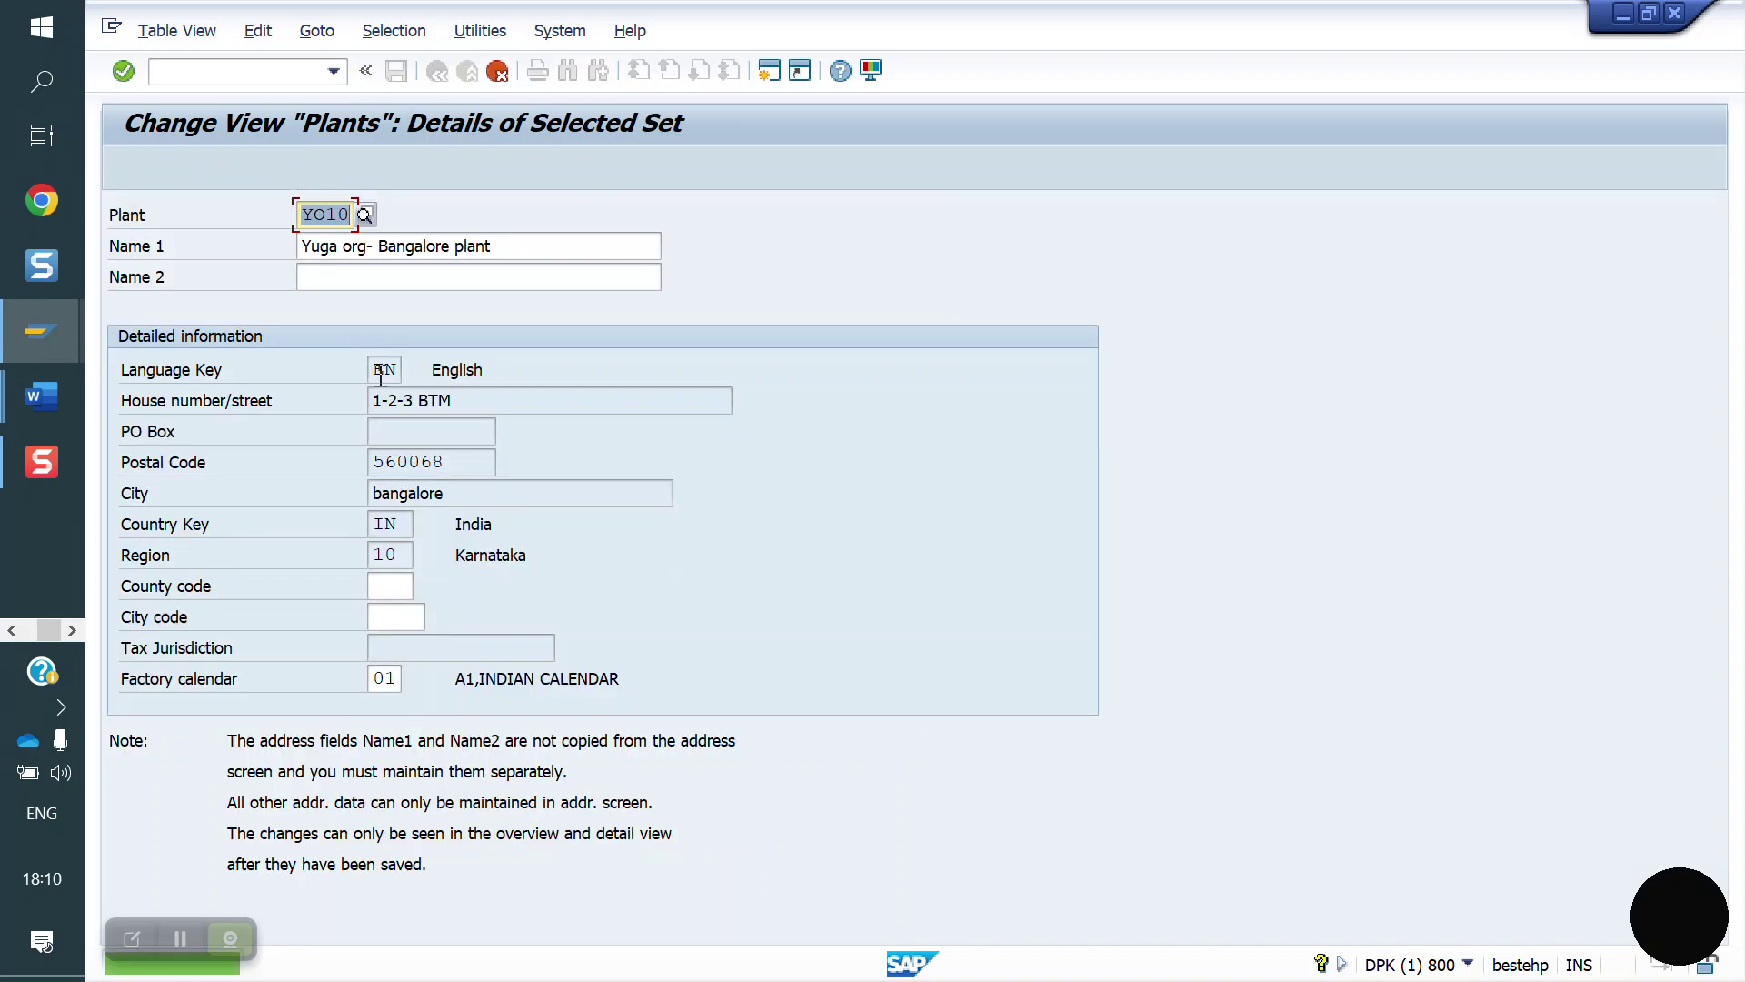
{"action": "type", "text": "yo50"}
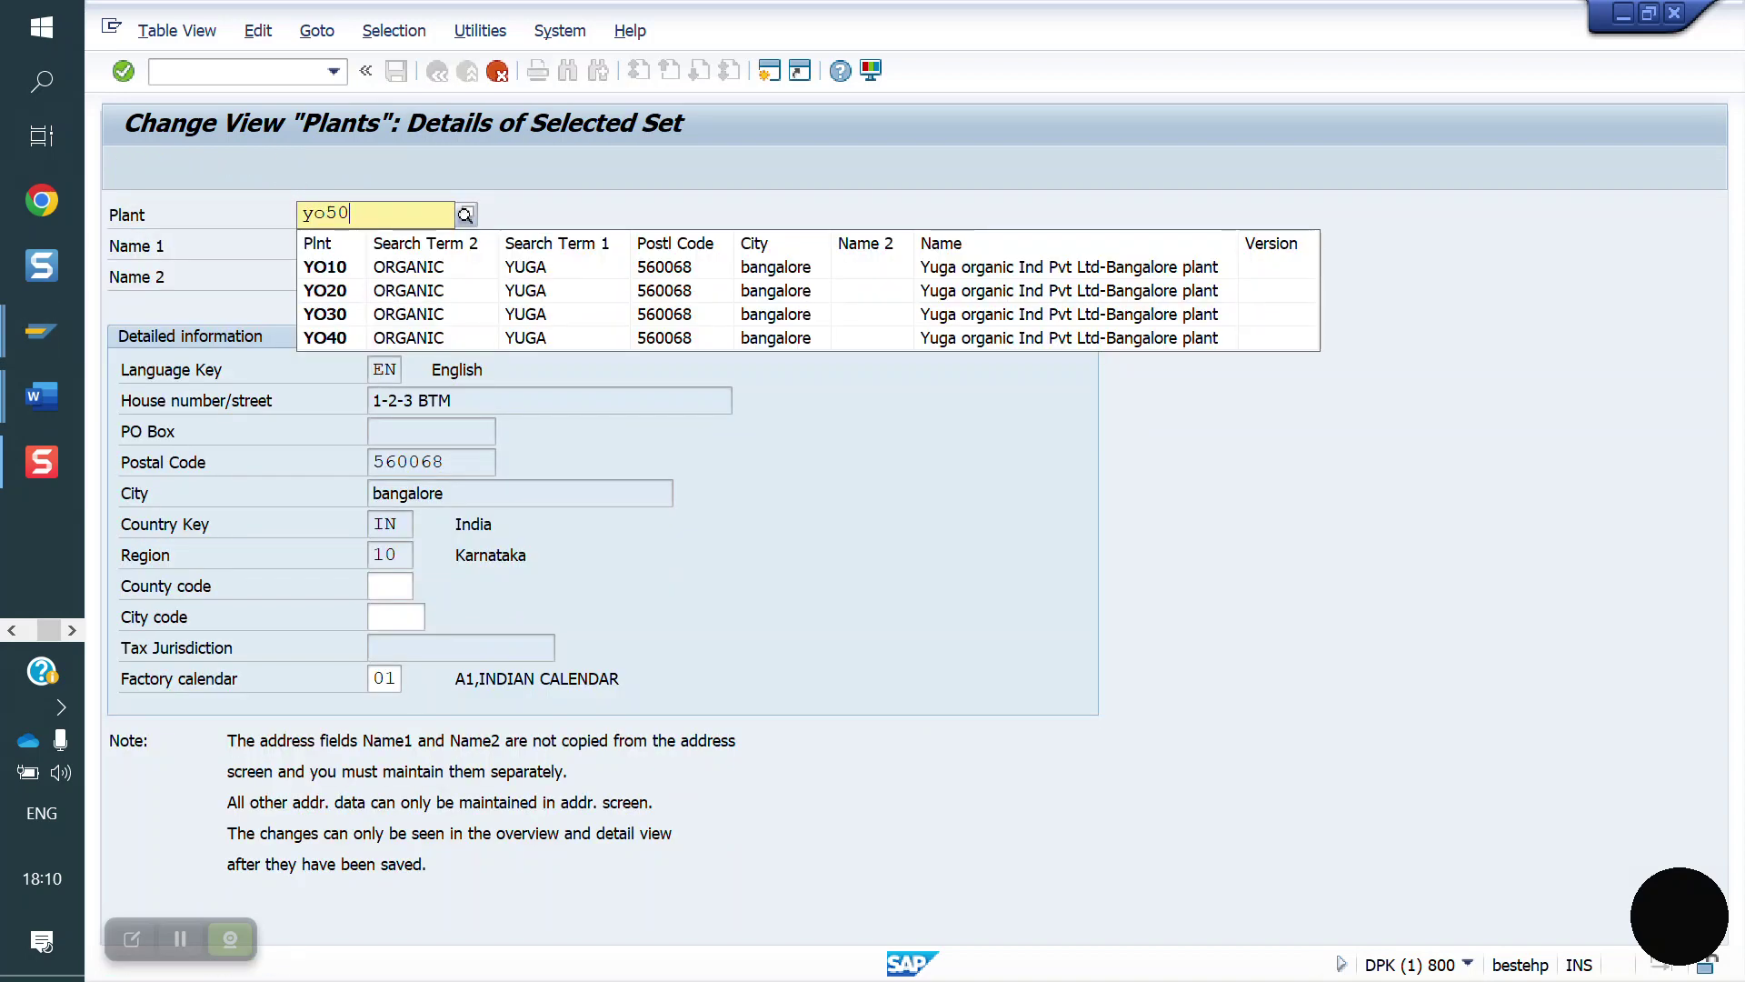
{"action": "key", "text": "Return"}
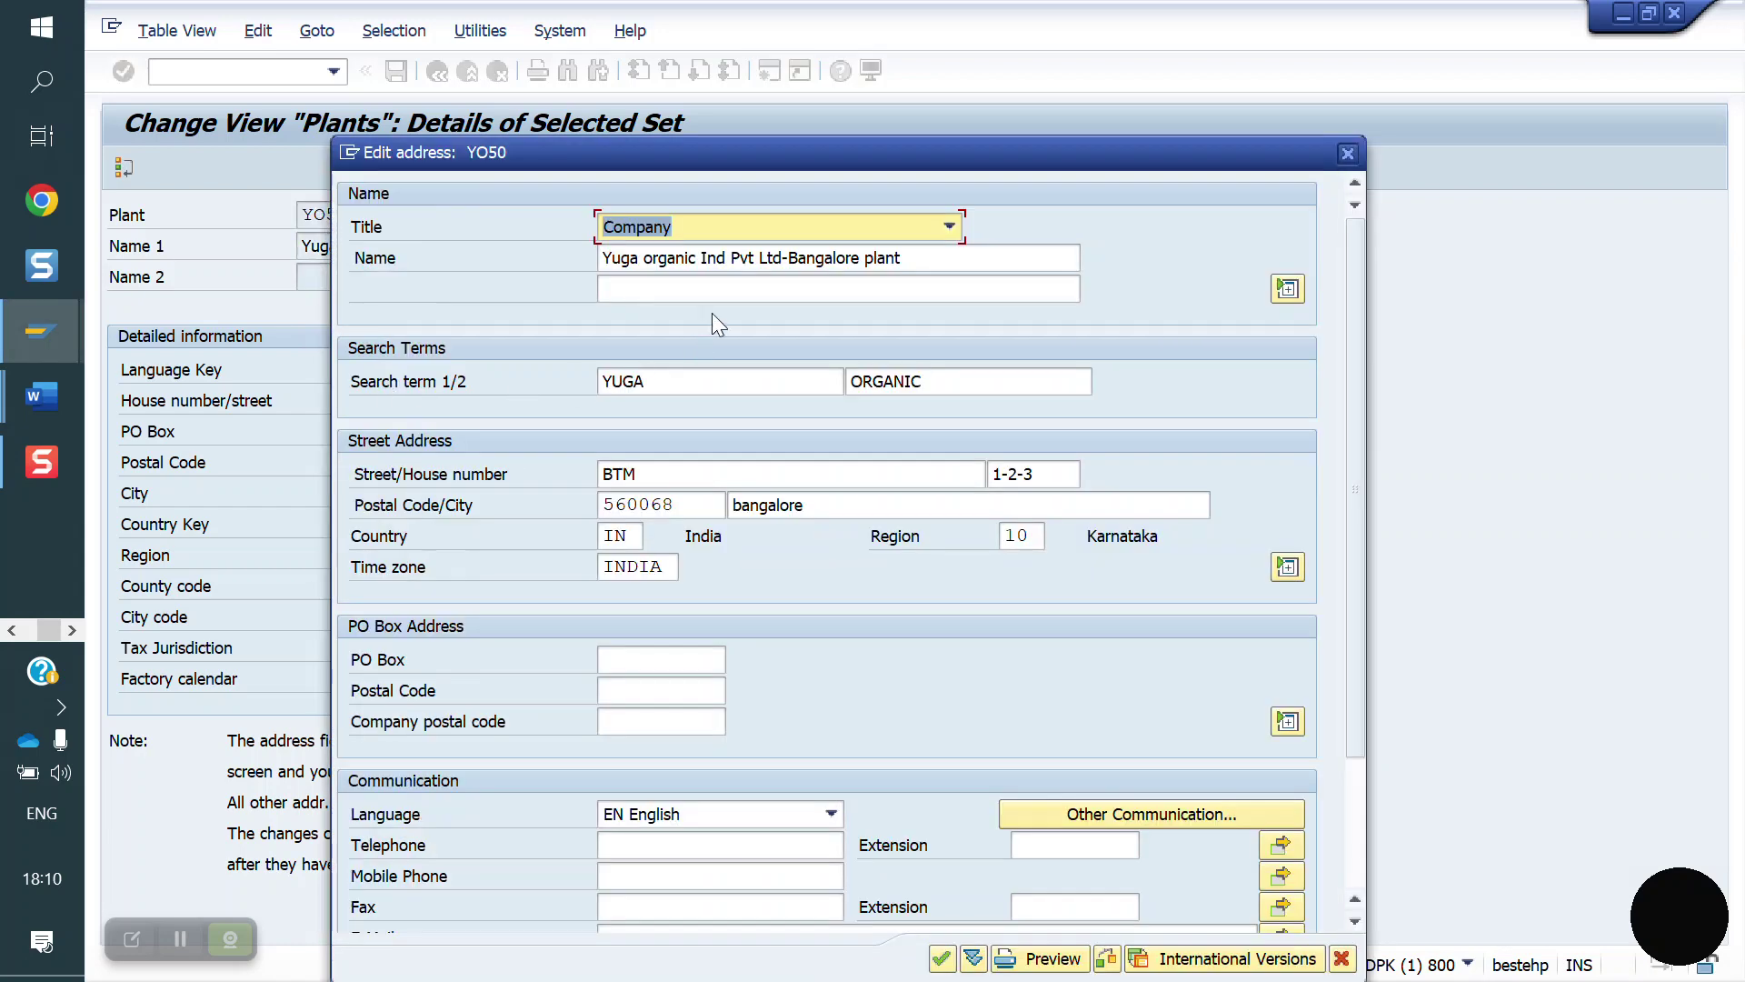
Set YO50's Name 1 to 'Yuga org- Bangalore plant 5' and save it to a customizing request
{"action": "left_click", "coordinate": [942, 262]}
{"action": "key", "text": "Return"}
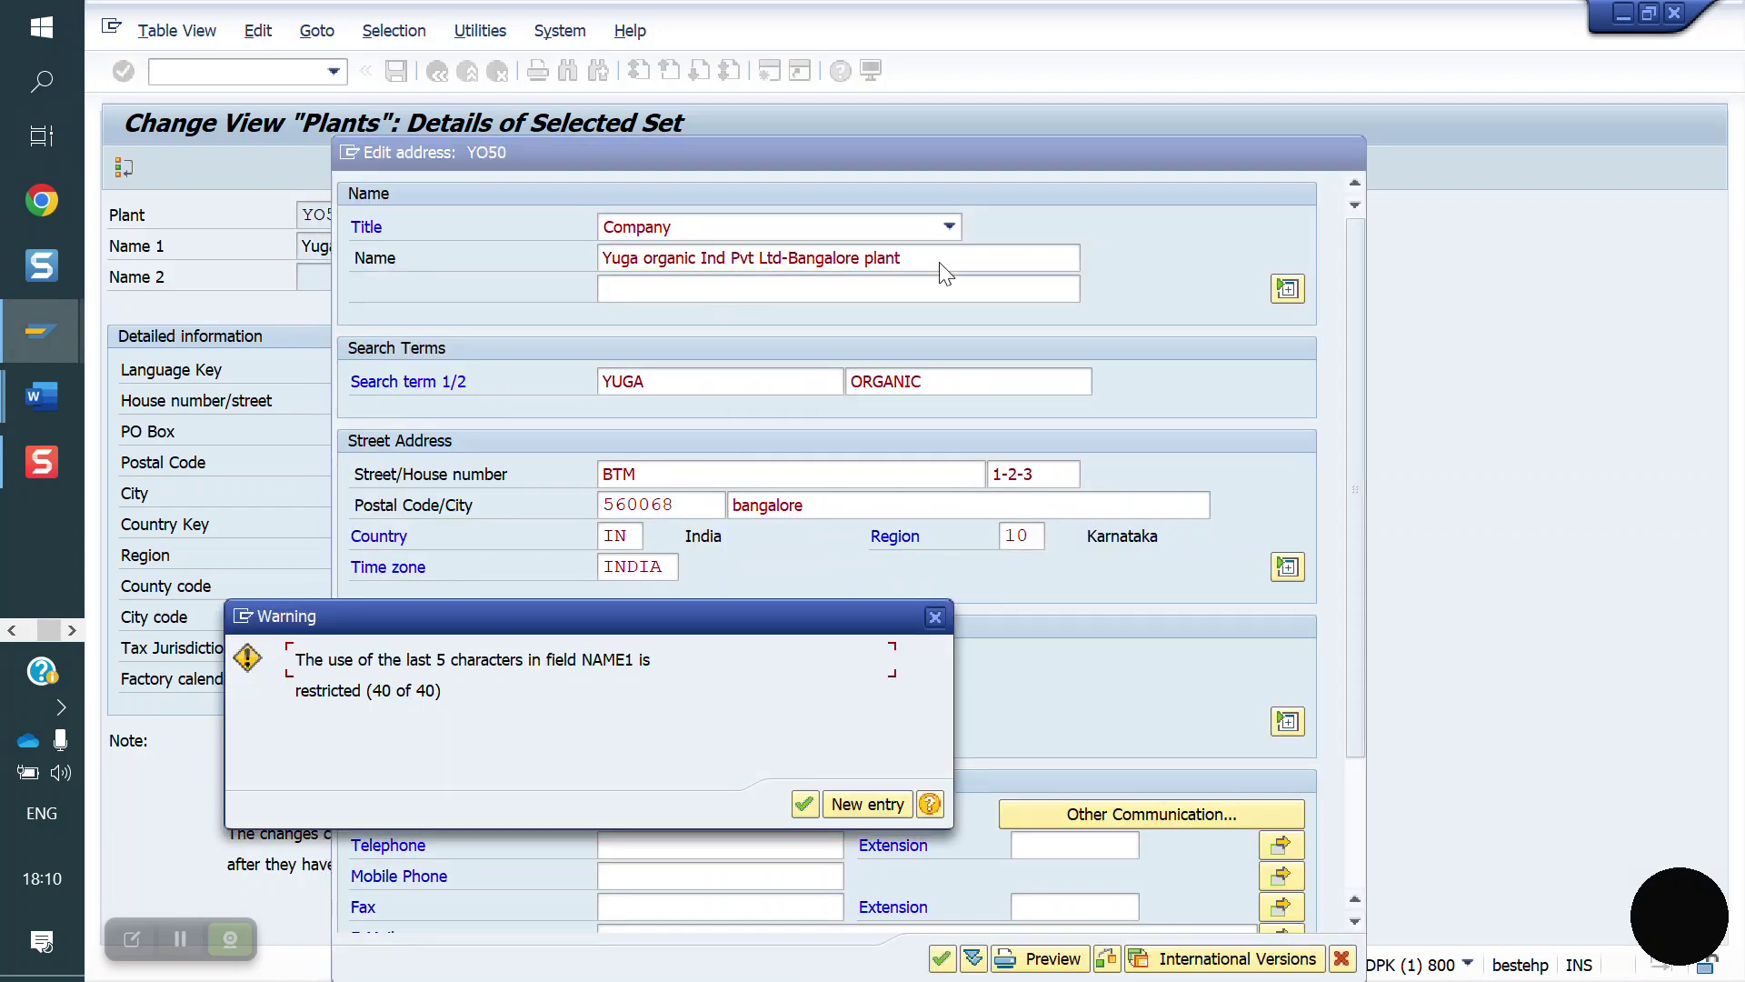
{"action": "key", "text": "Return"}
{"action": "left_click", "coordinate": [473, 246]}
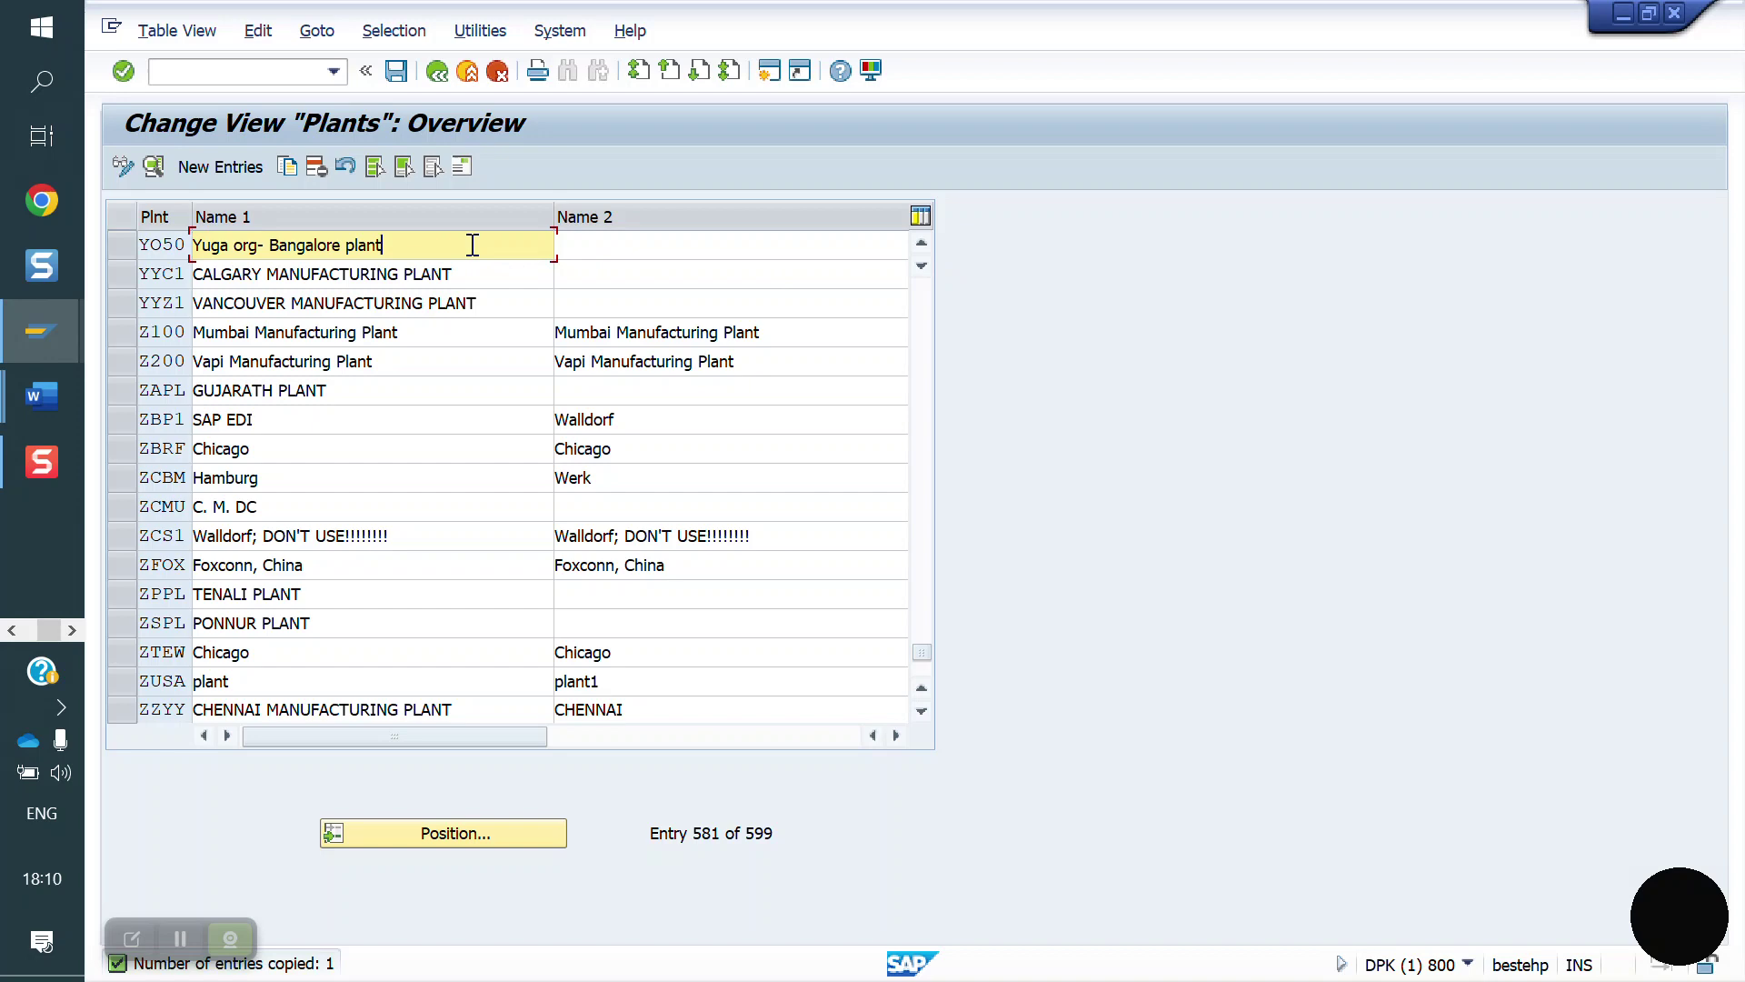
{"action": "type", "text": "5"}
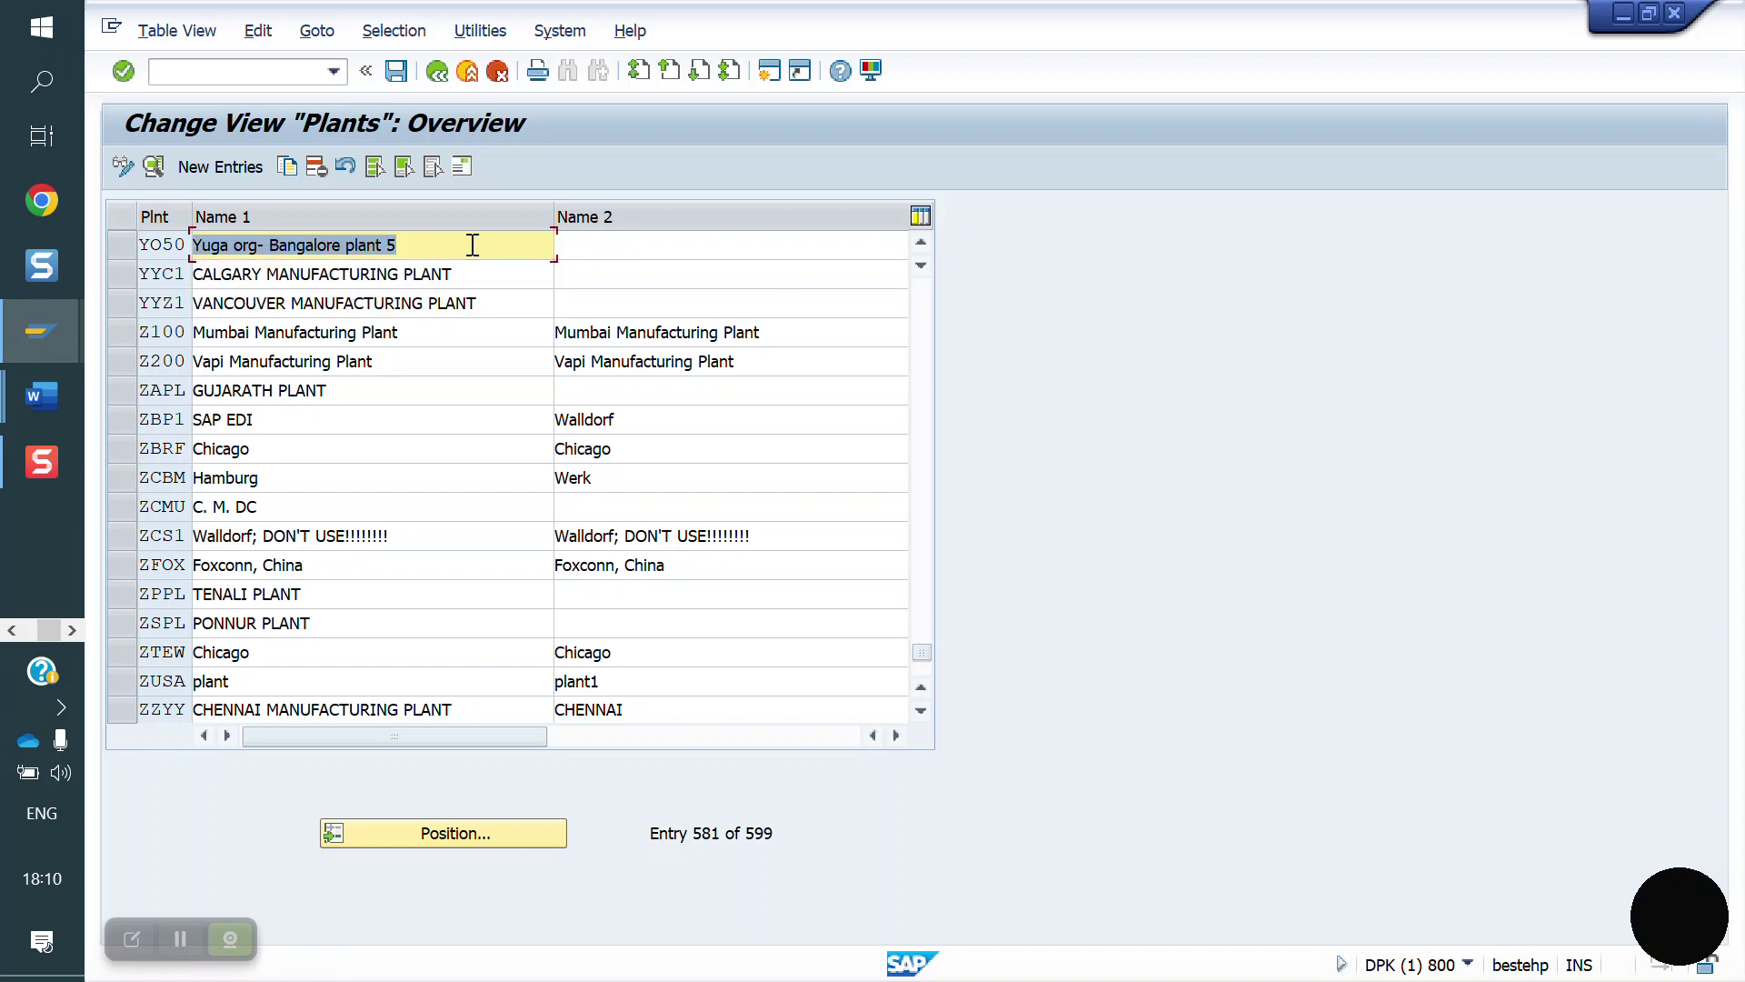
{"action": "left_click", "coordinate": [394, 71]}
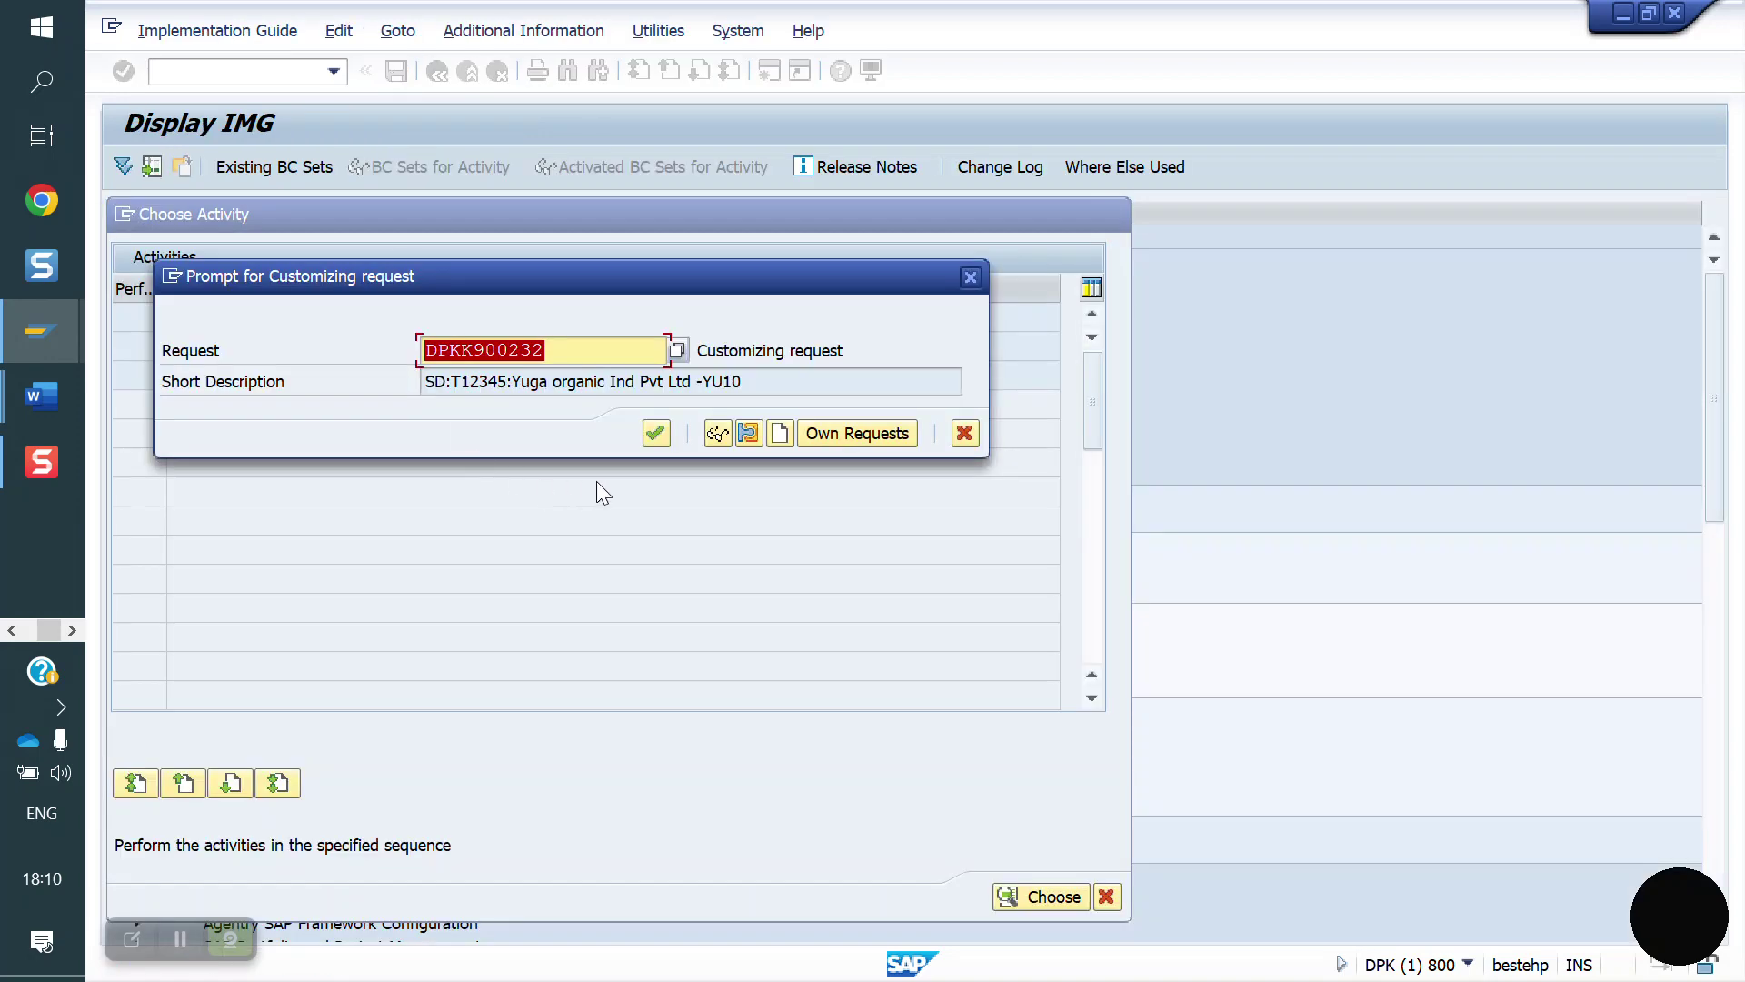
{"action": "left_click", "coordinate": [657, 432]}
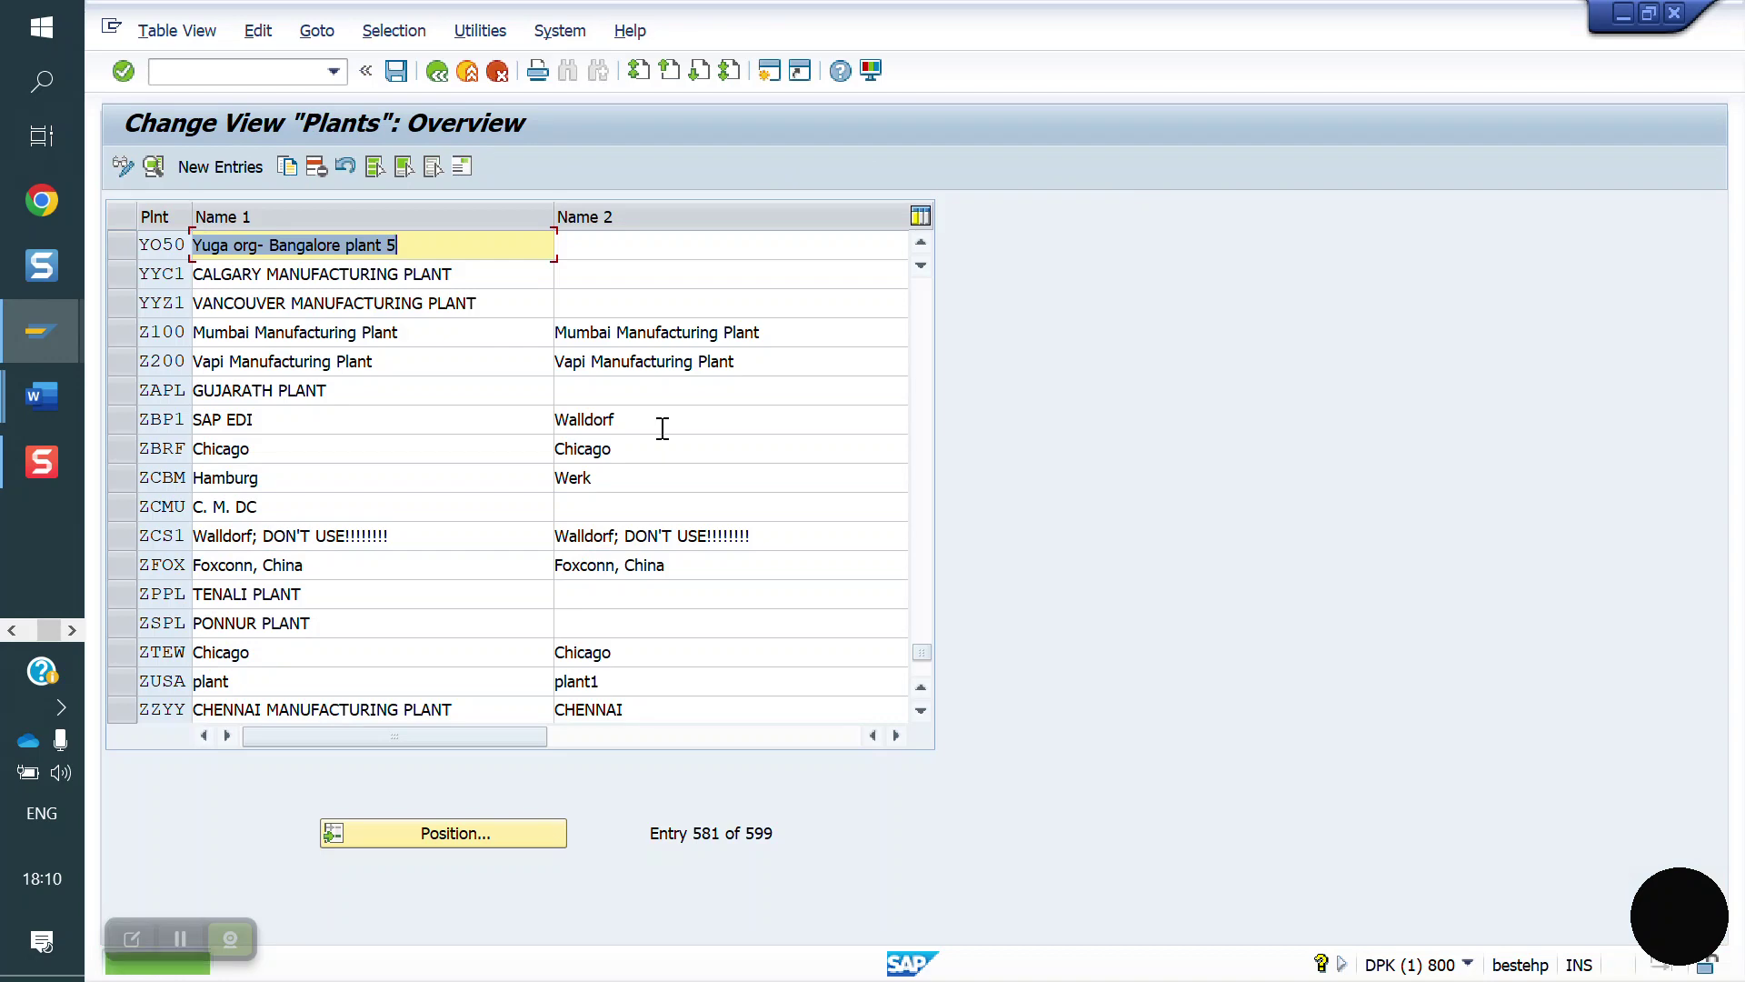
Return to the Yuga SAP SD Notes1 document and scroll past the Creation of Plant step
{"action": "mouse_move", "coordinate": [56, 415]}
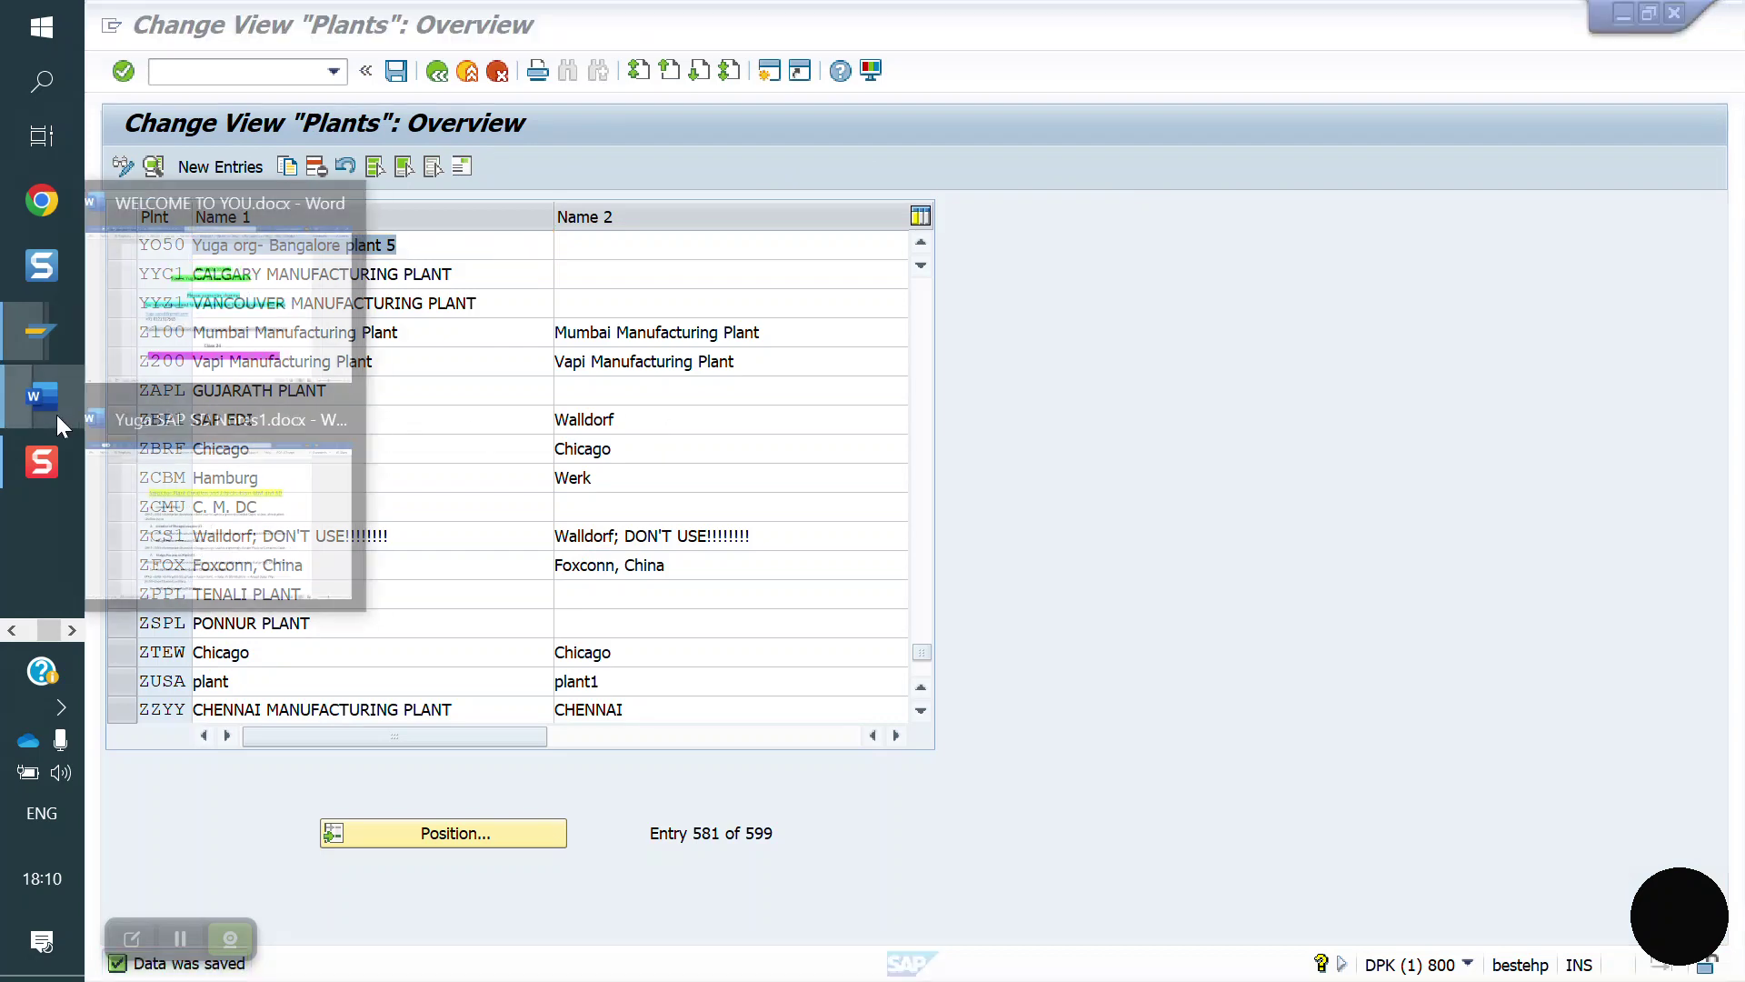
{"action": "left_click", "coordinate": [280, 444]}
{"action": "scroll", "coordinate": [725, 534], "scroll_direction": "down", "scroll_amount": 2}
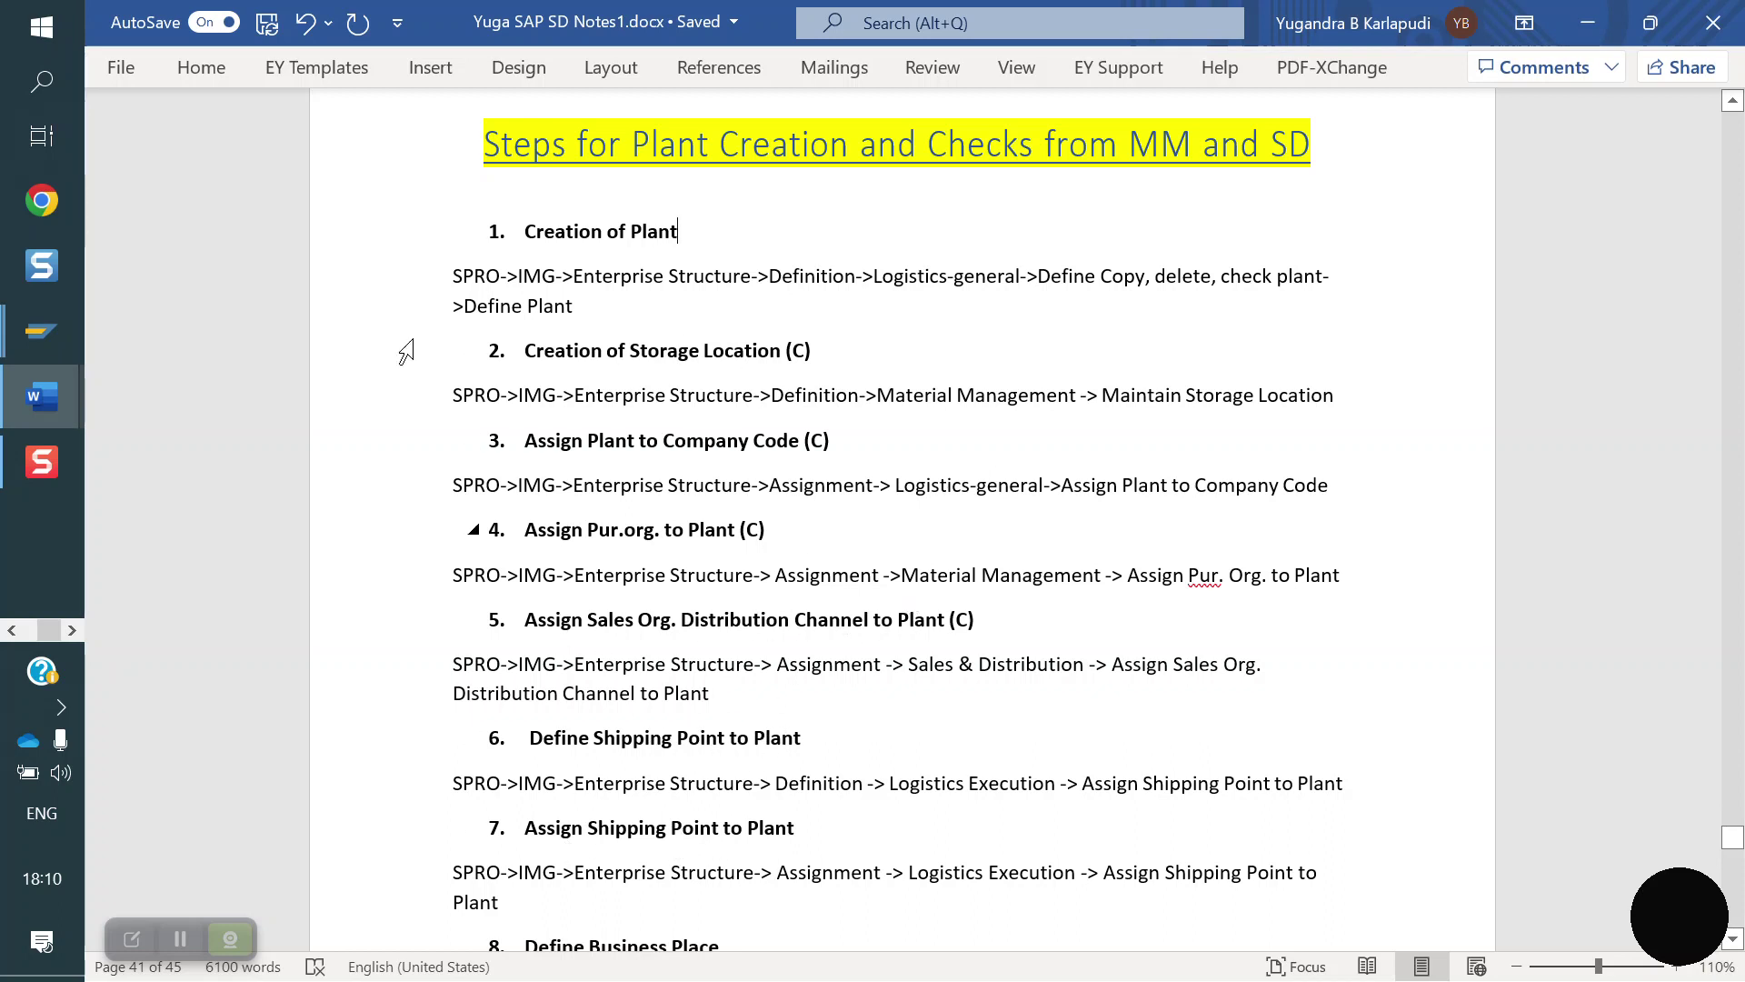
Open the Define shipping point table under Logistics Execution in the IMG
{"action": "mouse_move", "coordinate": [36, 336]}
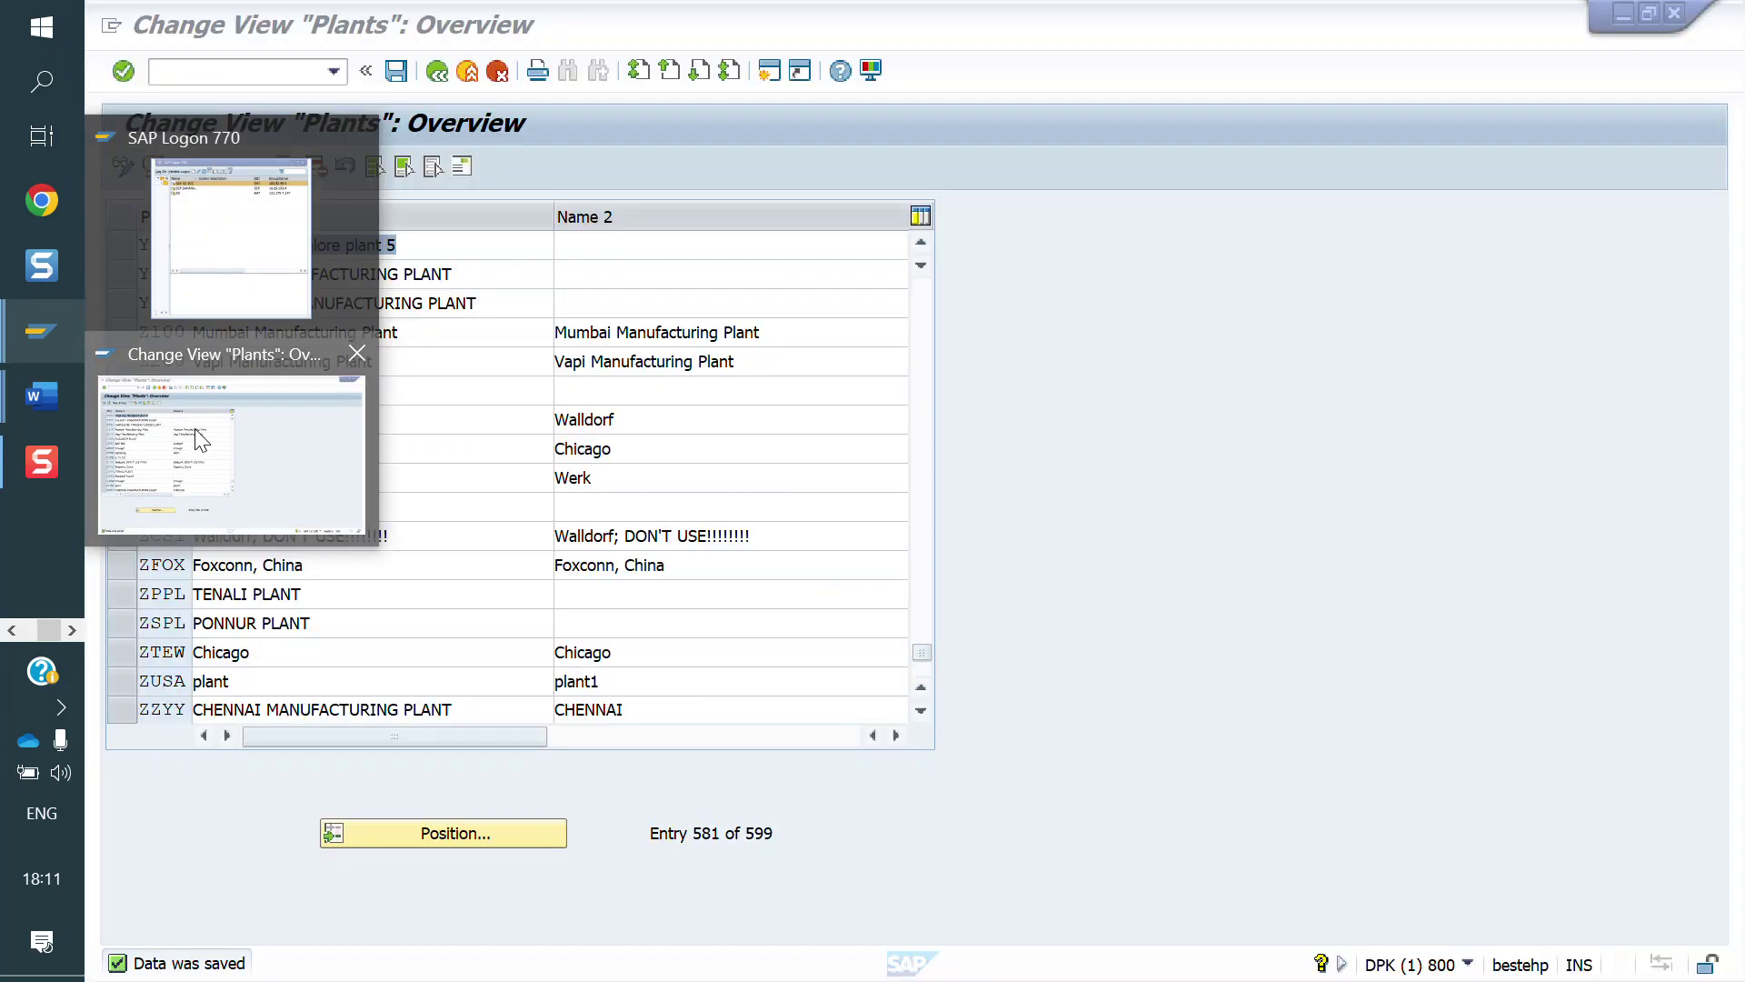
{"action": "left_click", "coordinate": [227, 437]}
{"action": "left_click", "coordinate": [438, 71]}
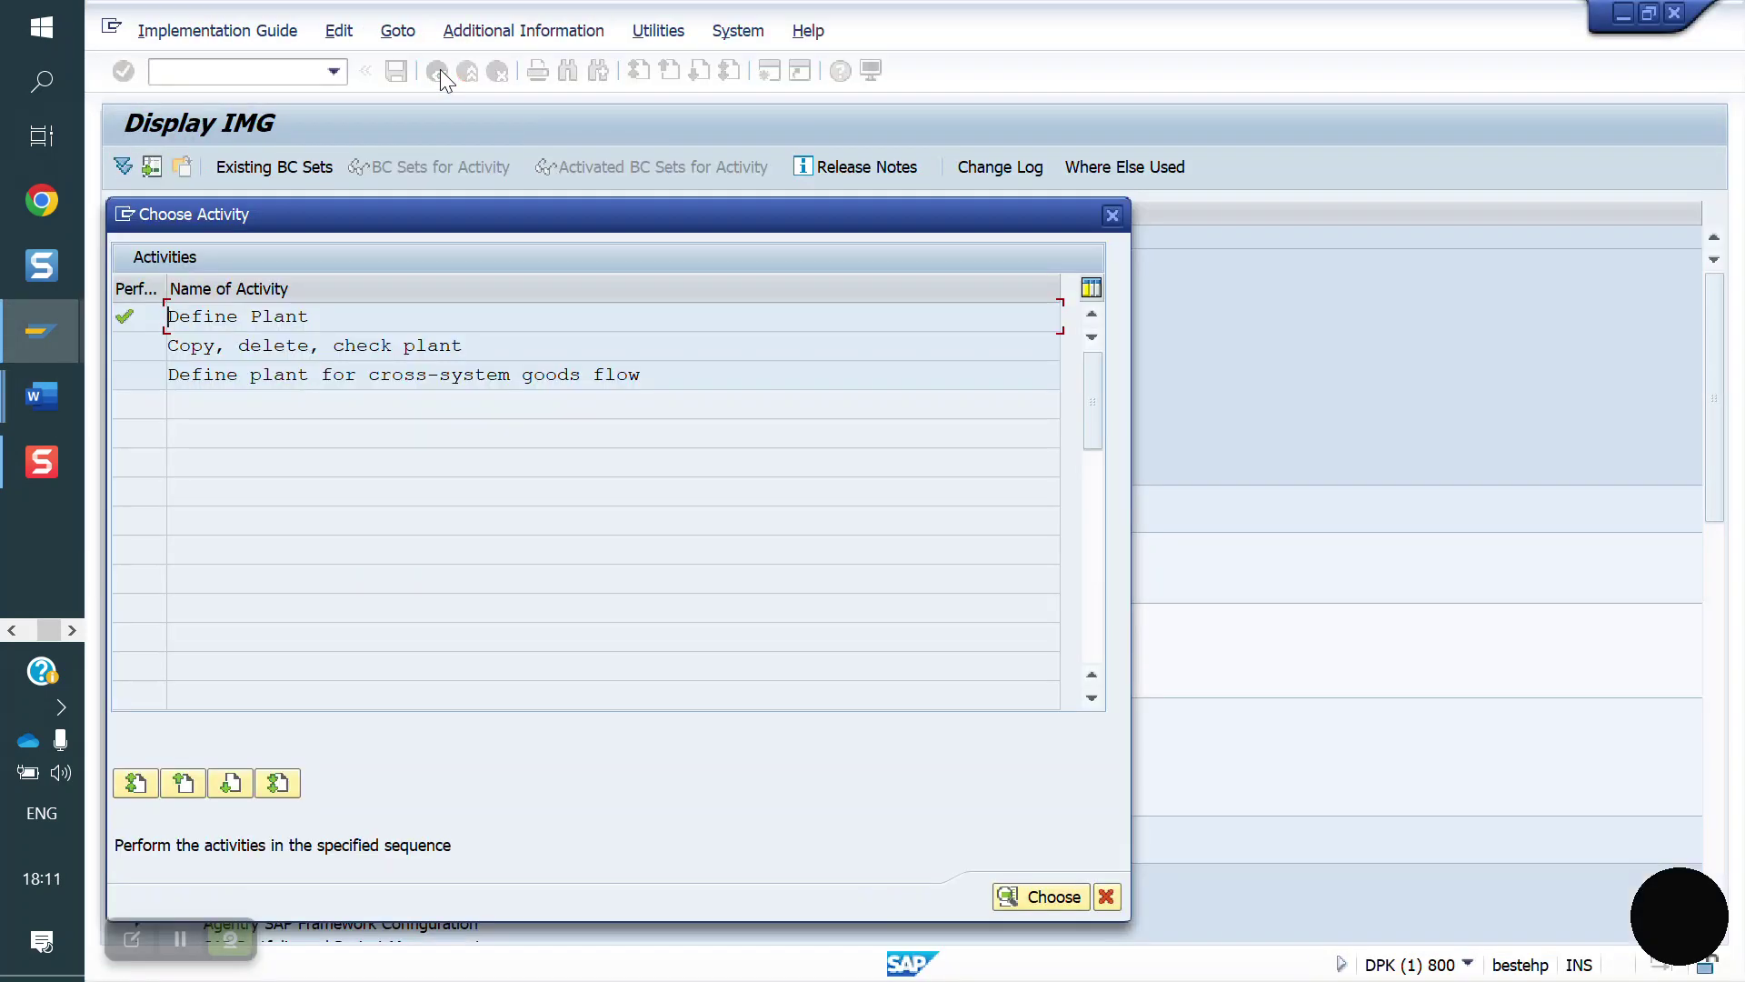
{"action": "left_click", "coordinate": [1116, 217]}
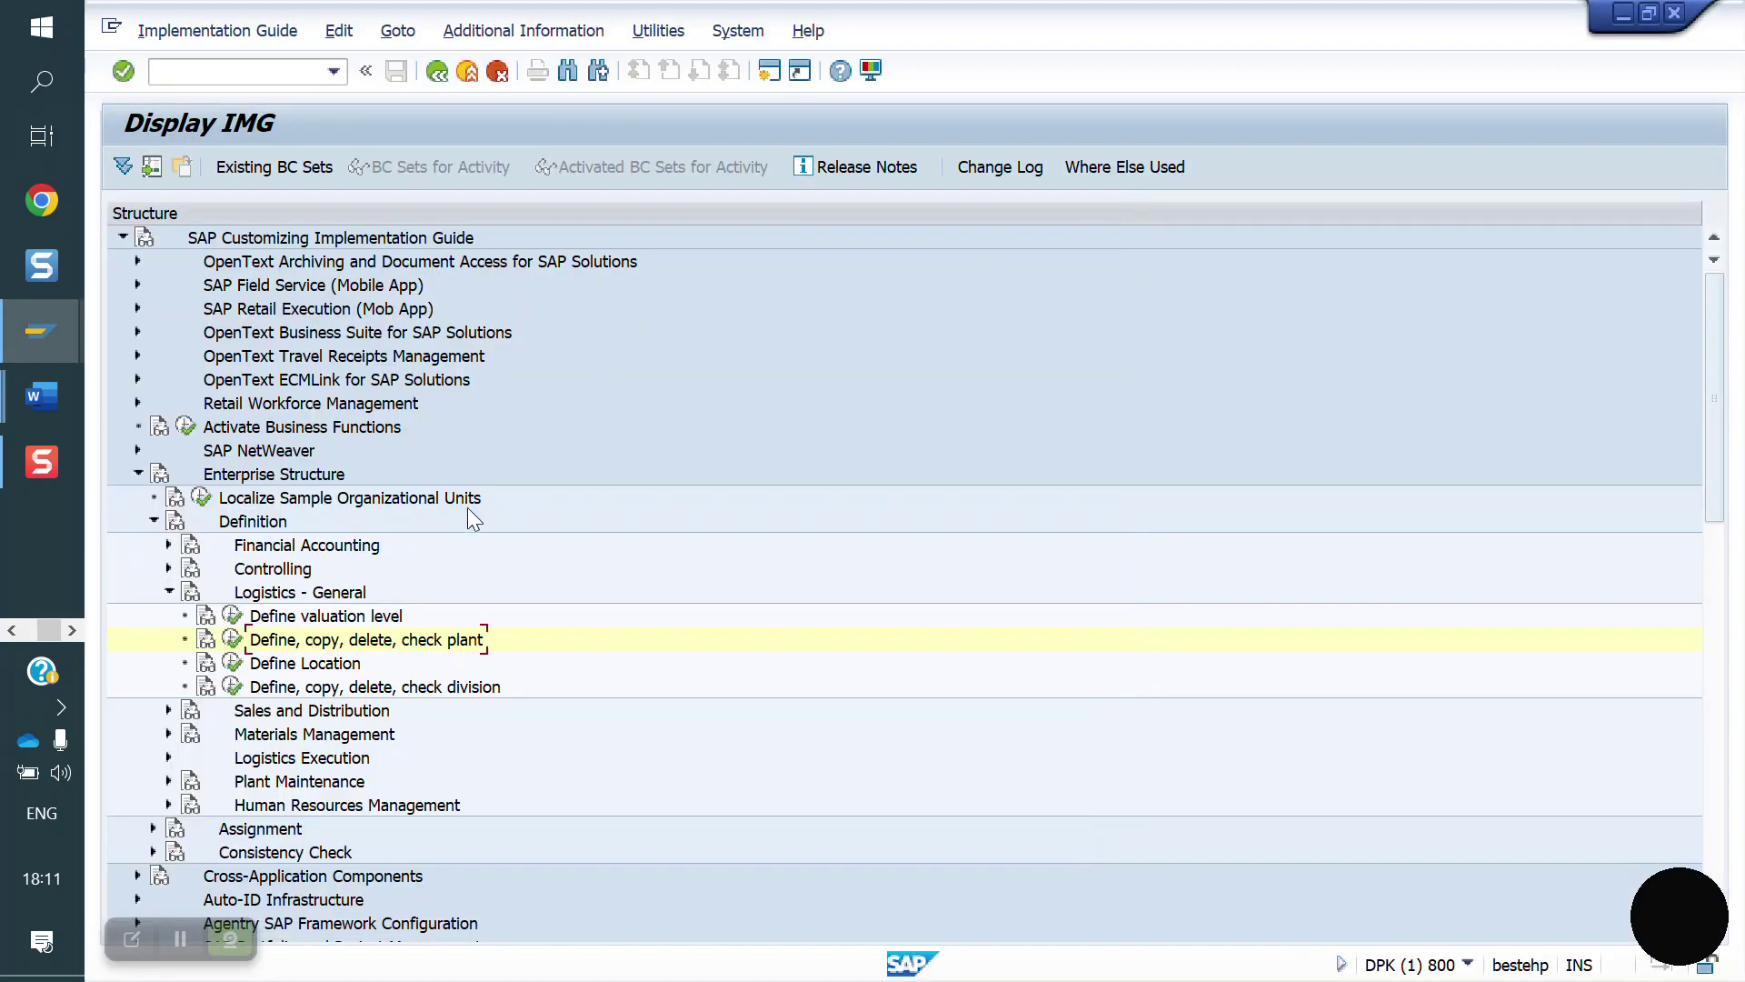
{"action": "left_click", "coordinate": [169, 592]}
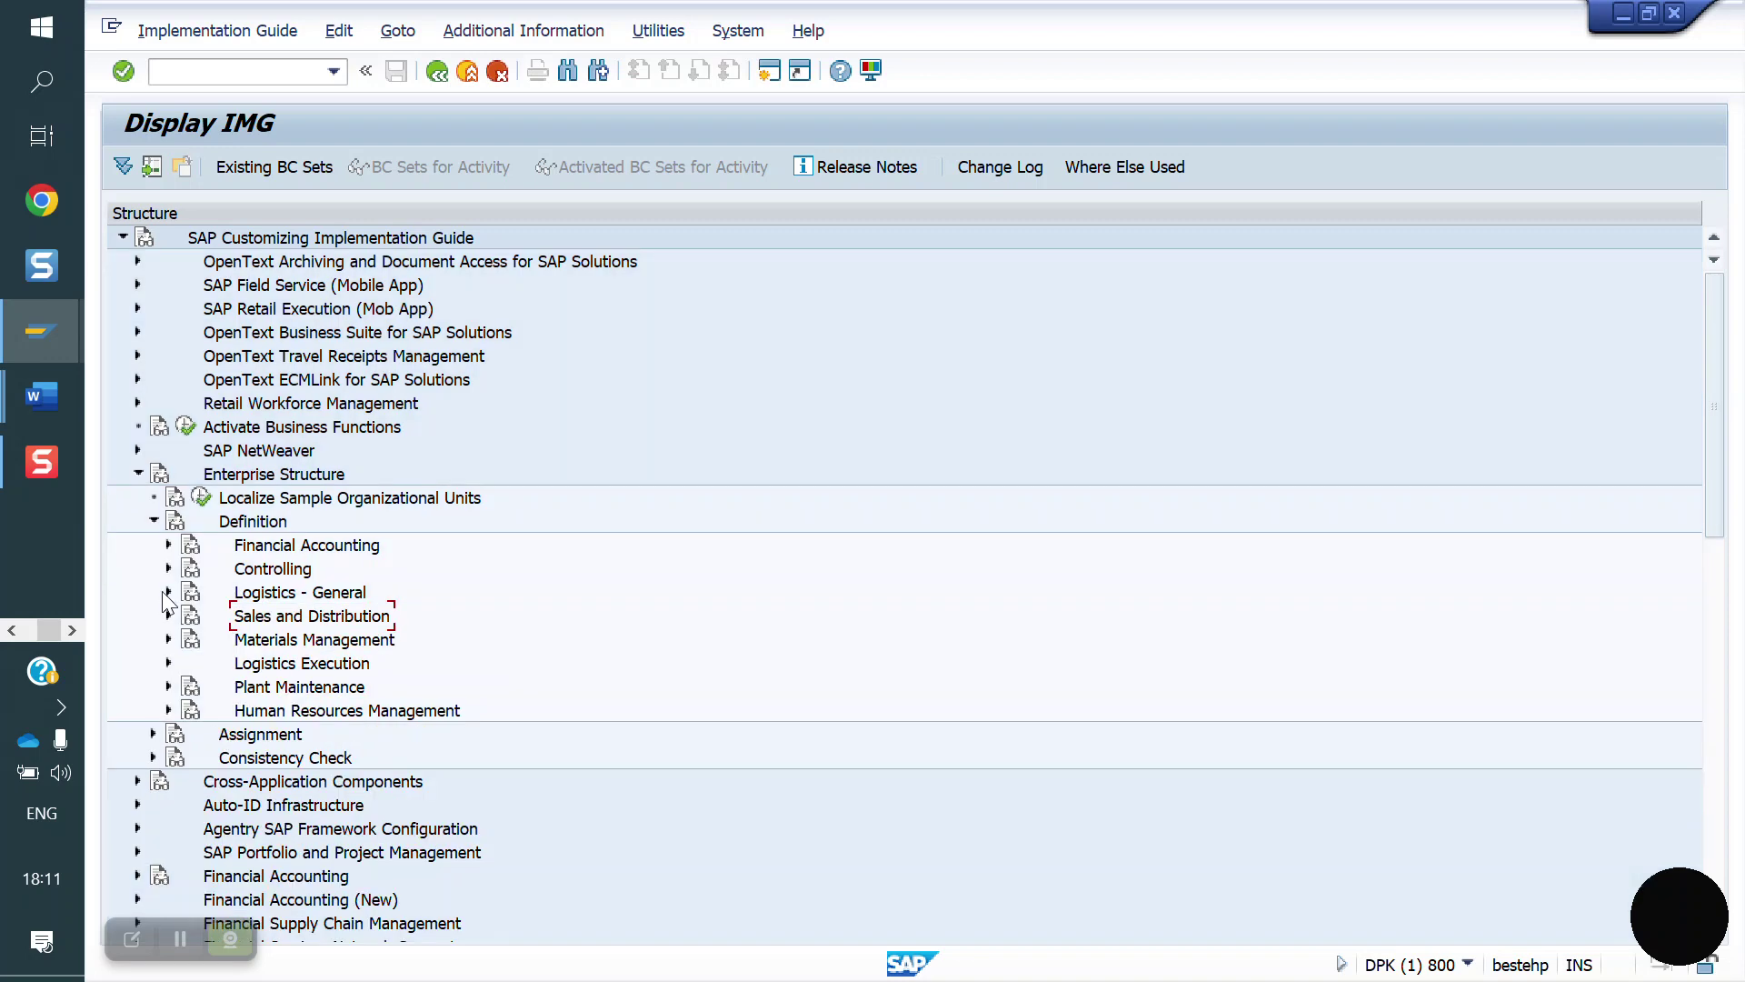
{"action": "left_click", "coordinate": [168, 663]}
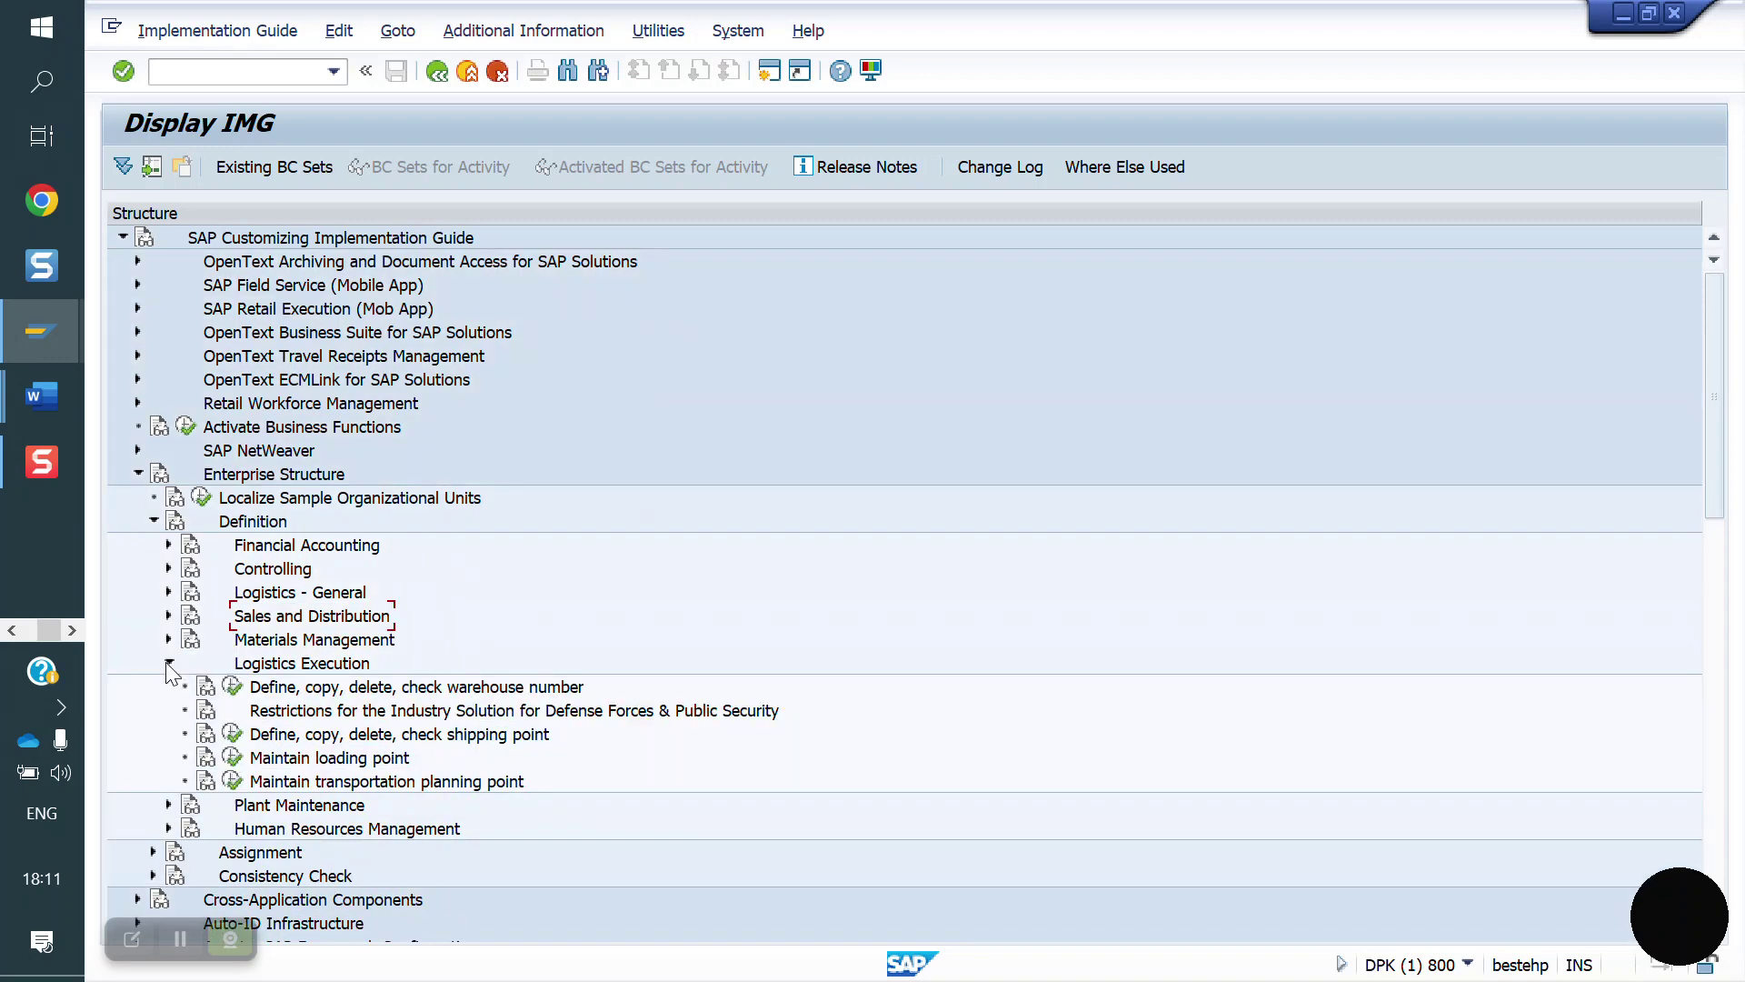
{"action": "left_click", "coordinate": [233, 734]}
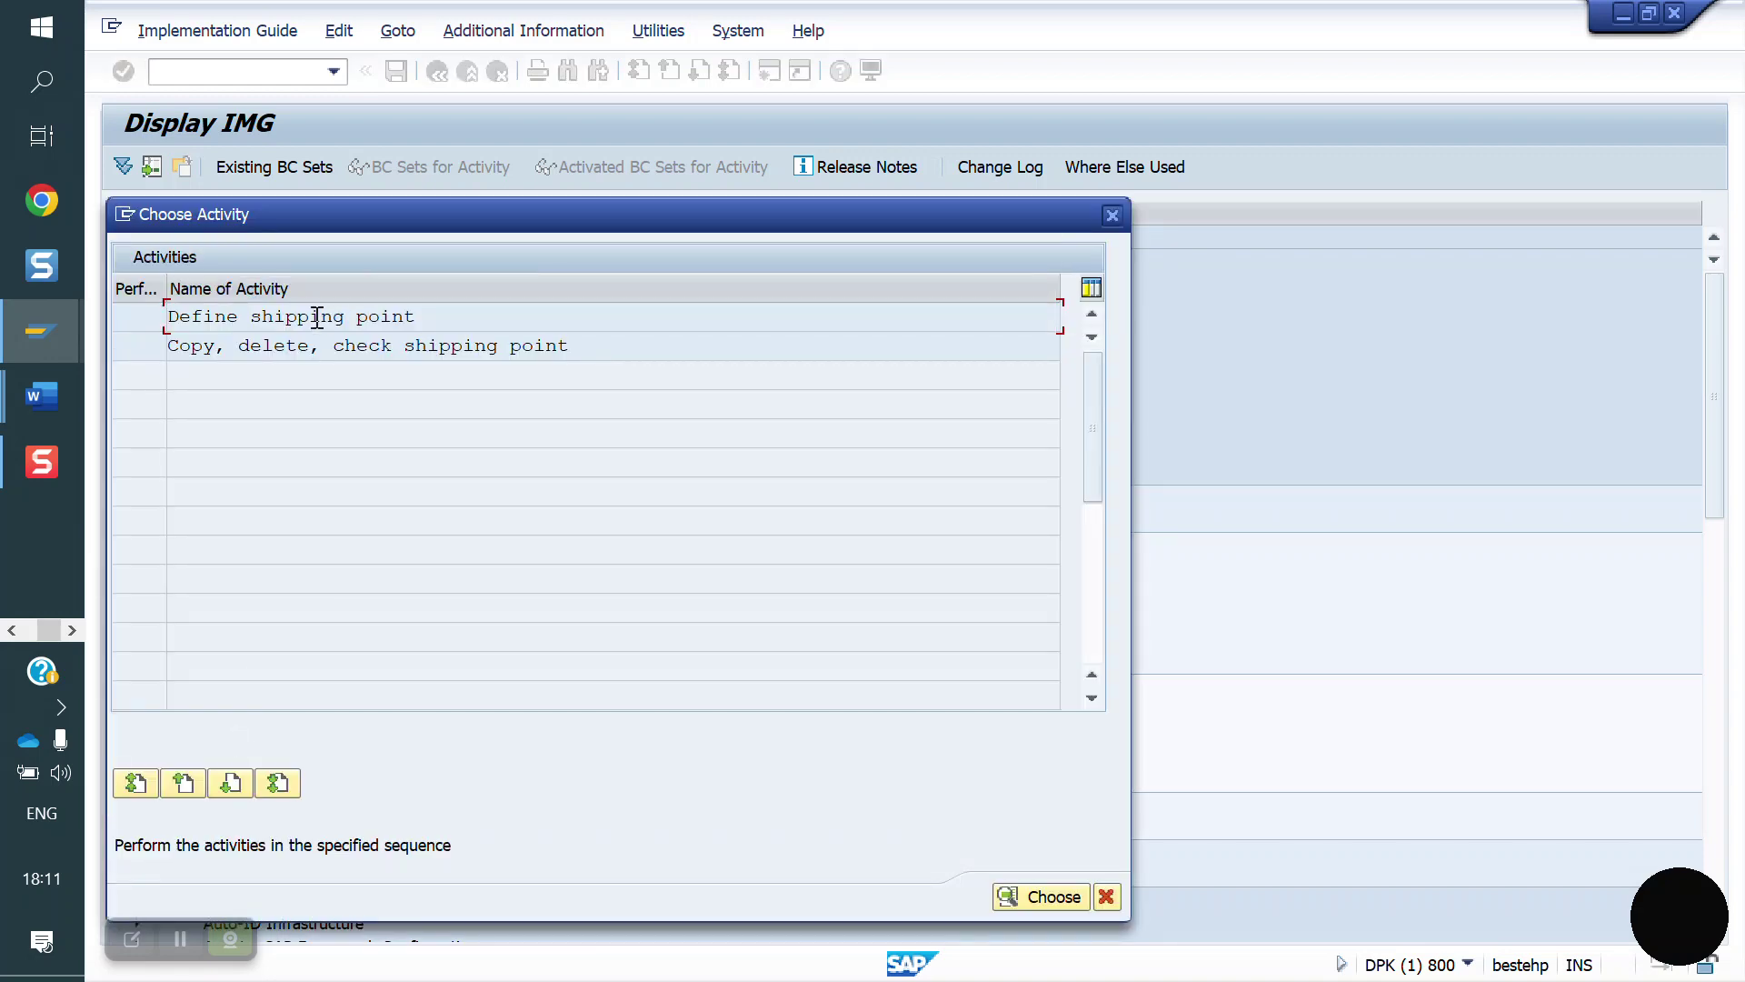
{"action": "double_click", "coordinate": [316, 316]}
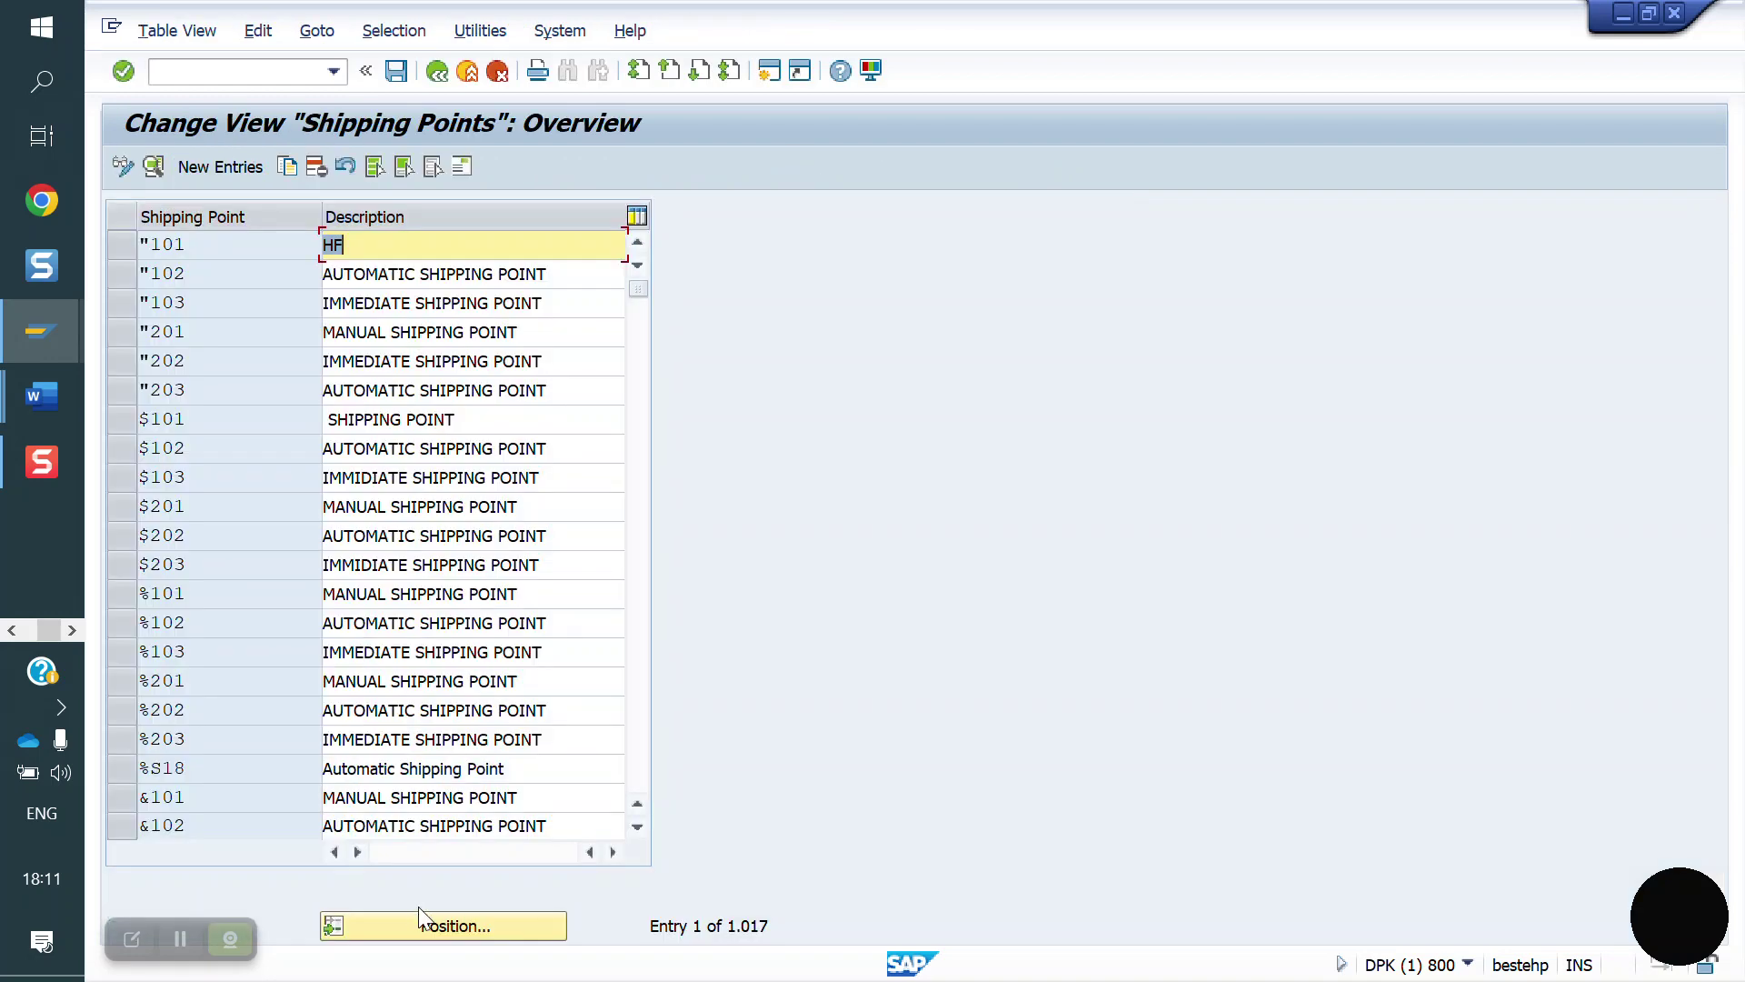
Locate shipping point YO10 and copy it as new shipping point YO50
{"action": "left_click", "coordinate": [449, 920]}
{"action": "type", "text": "yo"}
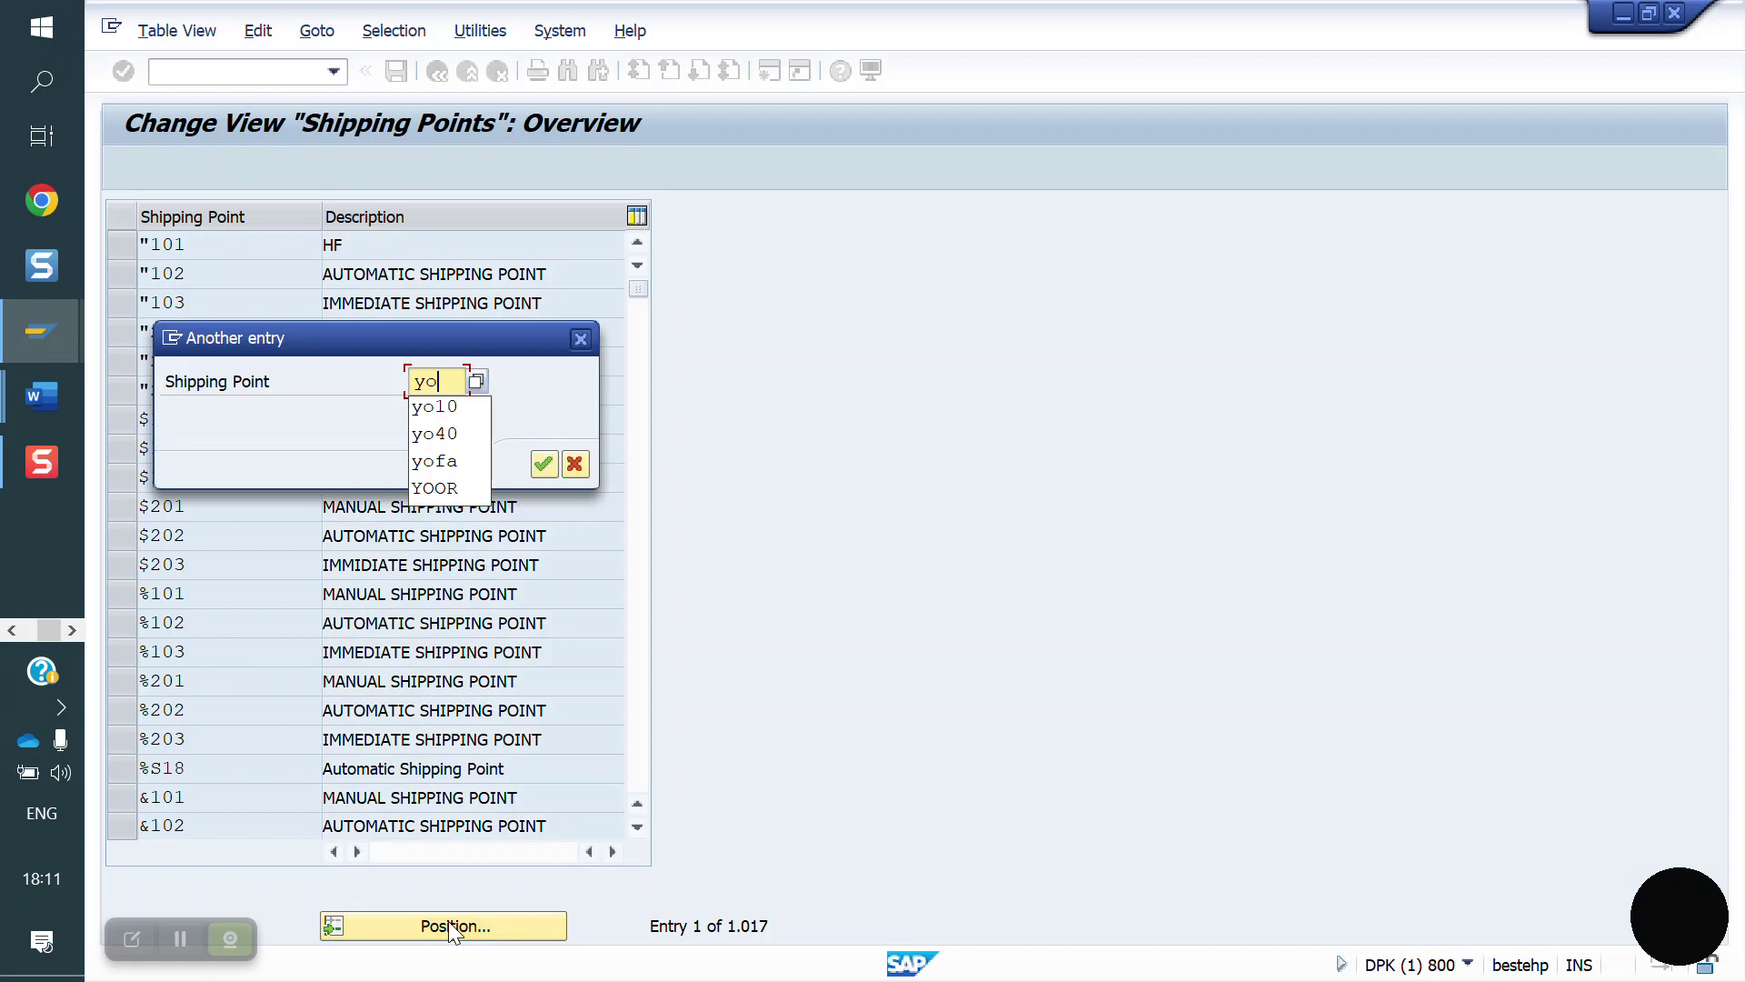
{"action": "type", "text": "10"}
{"action": "key", "text": "Return"}
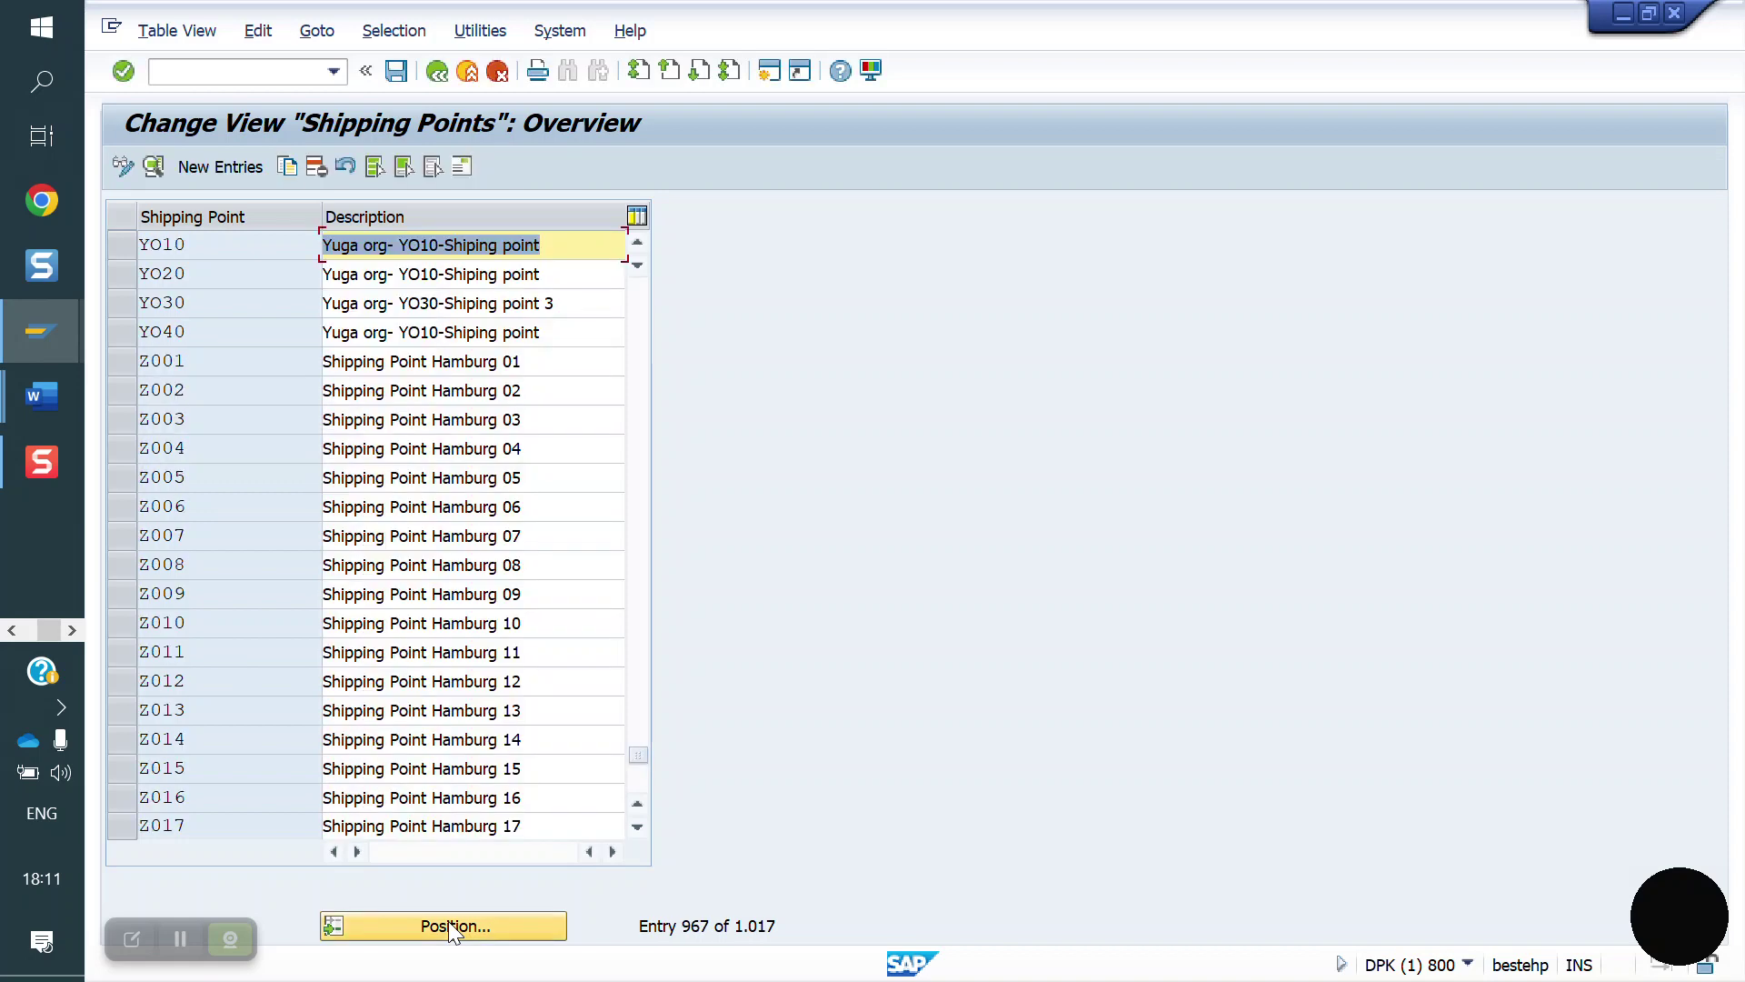
{"action": "left_click", "coordinate": [120, 247]}
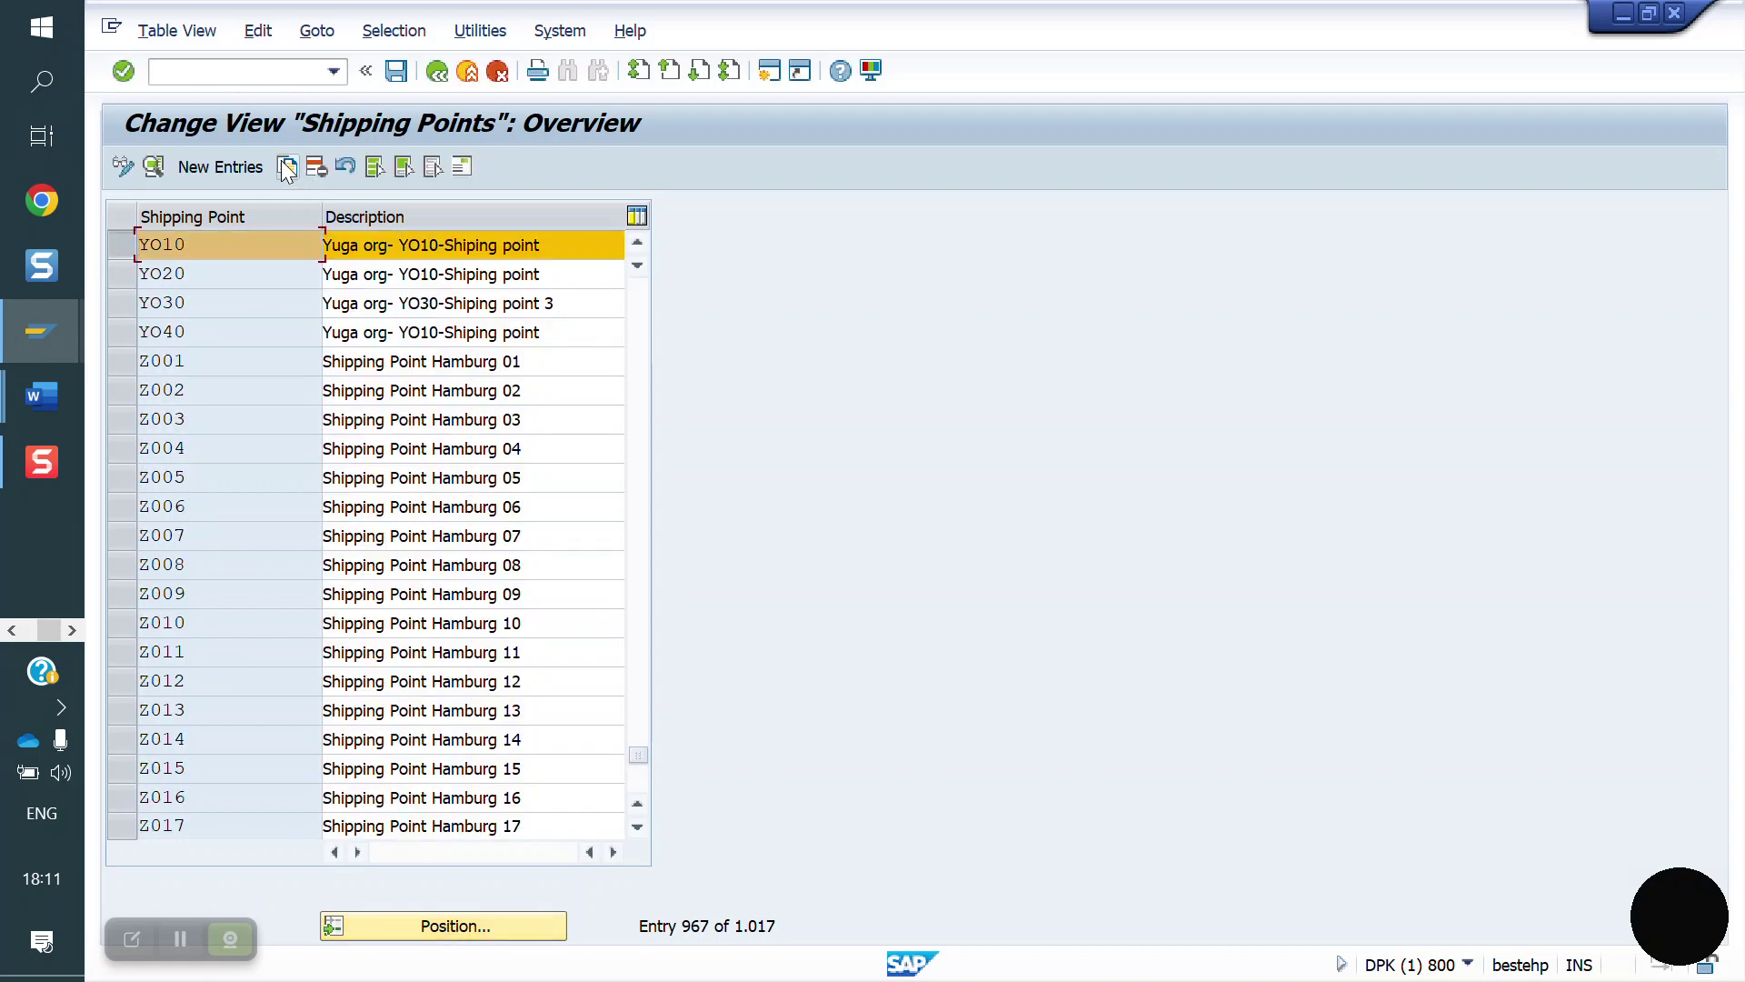
{"action": "left_click", "coordinate": [285, 166]}
{"action": "key", "text": "BackSpace"}
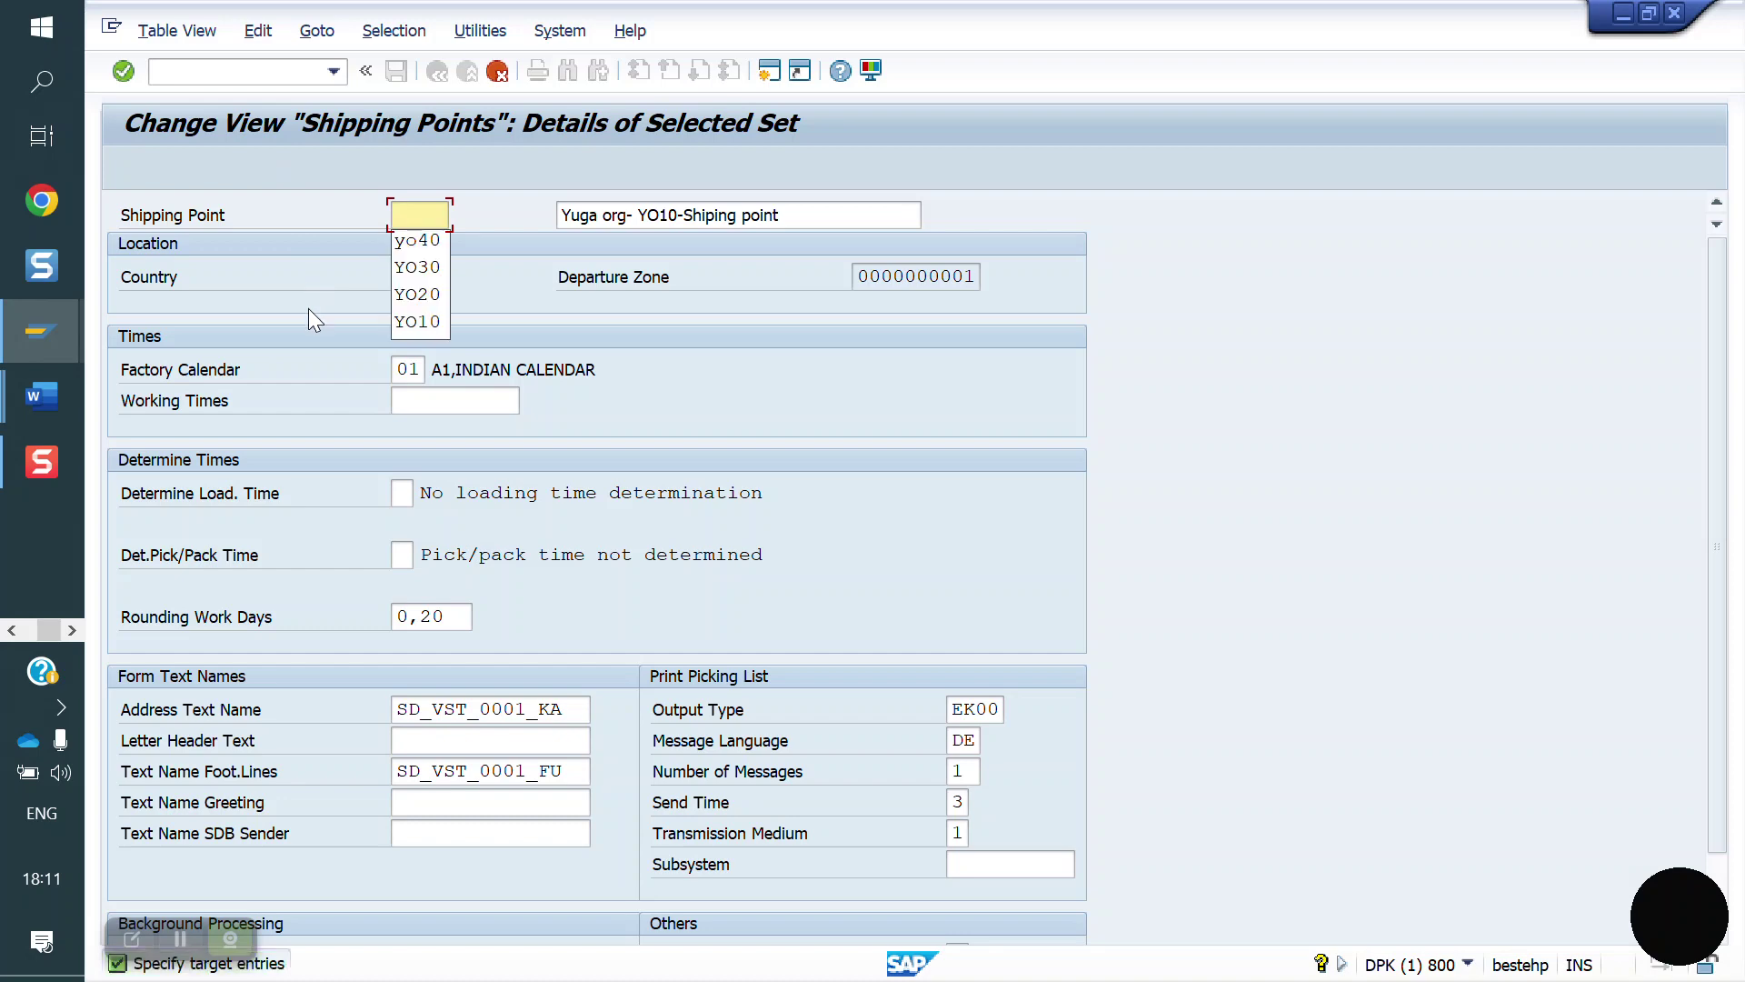
{"action": "type", "text": "yo50"}
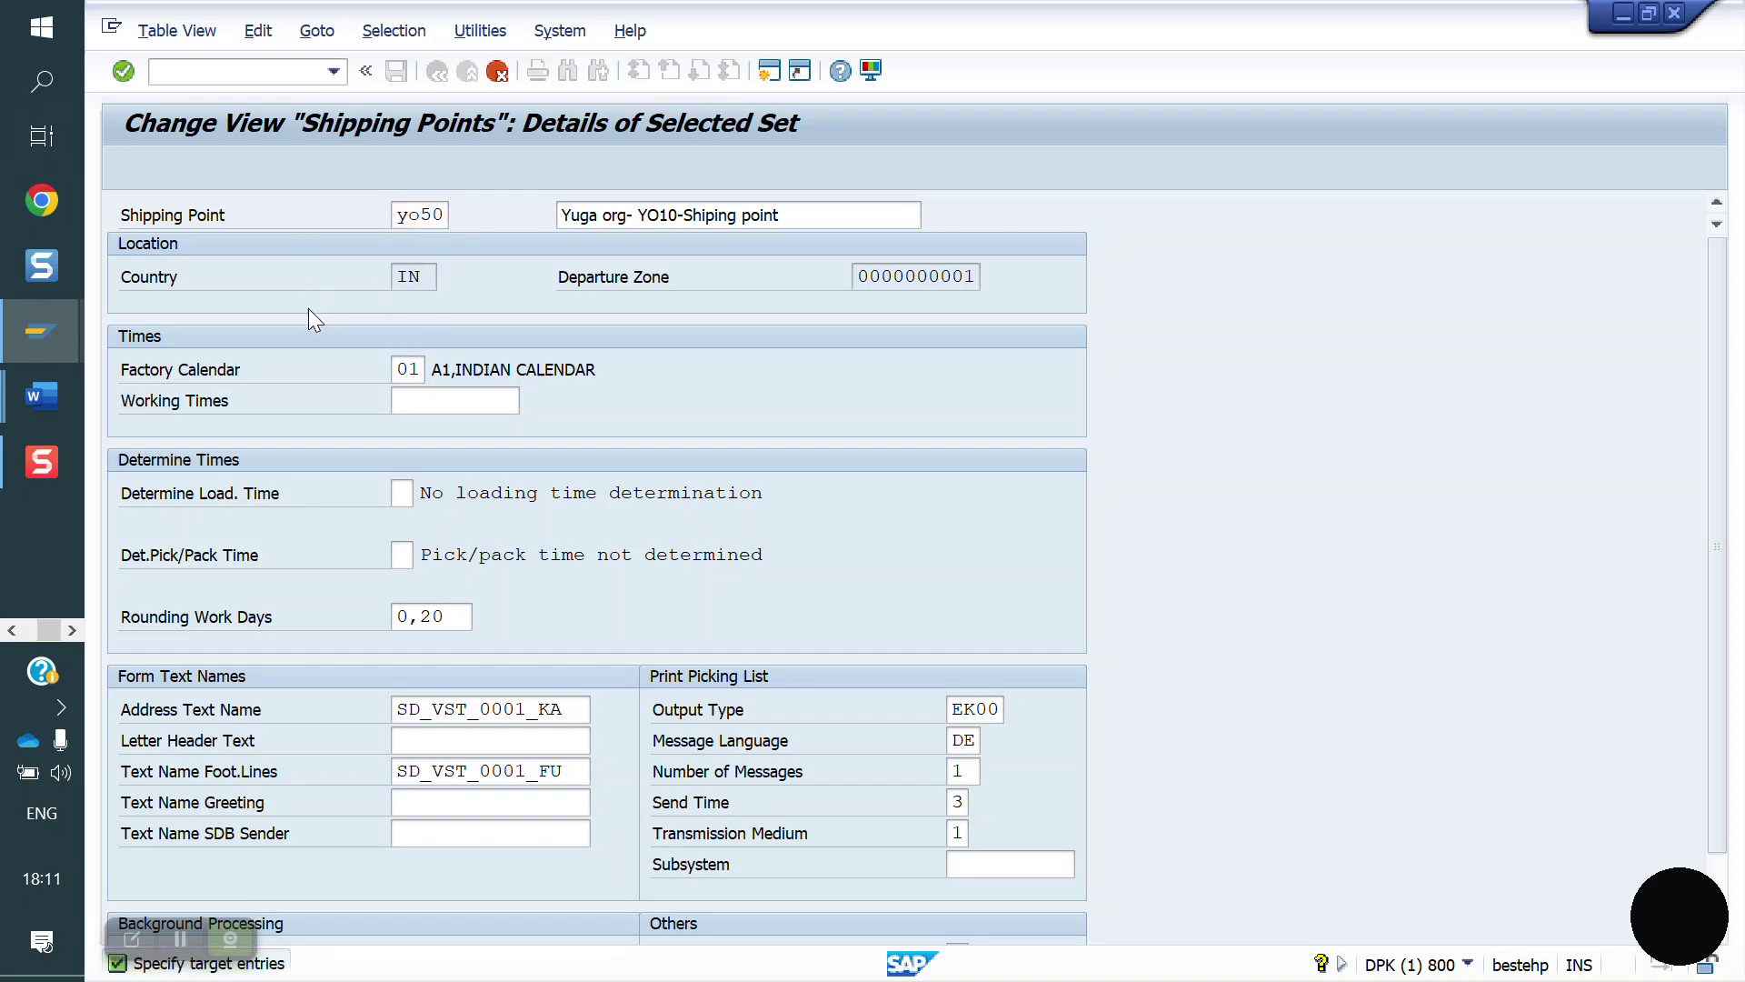
{"action": "key", "text": "Return"}
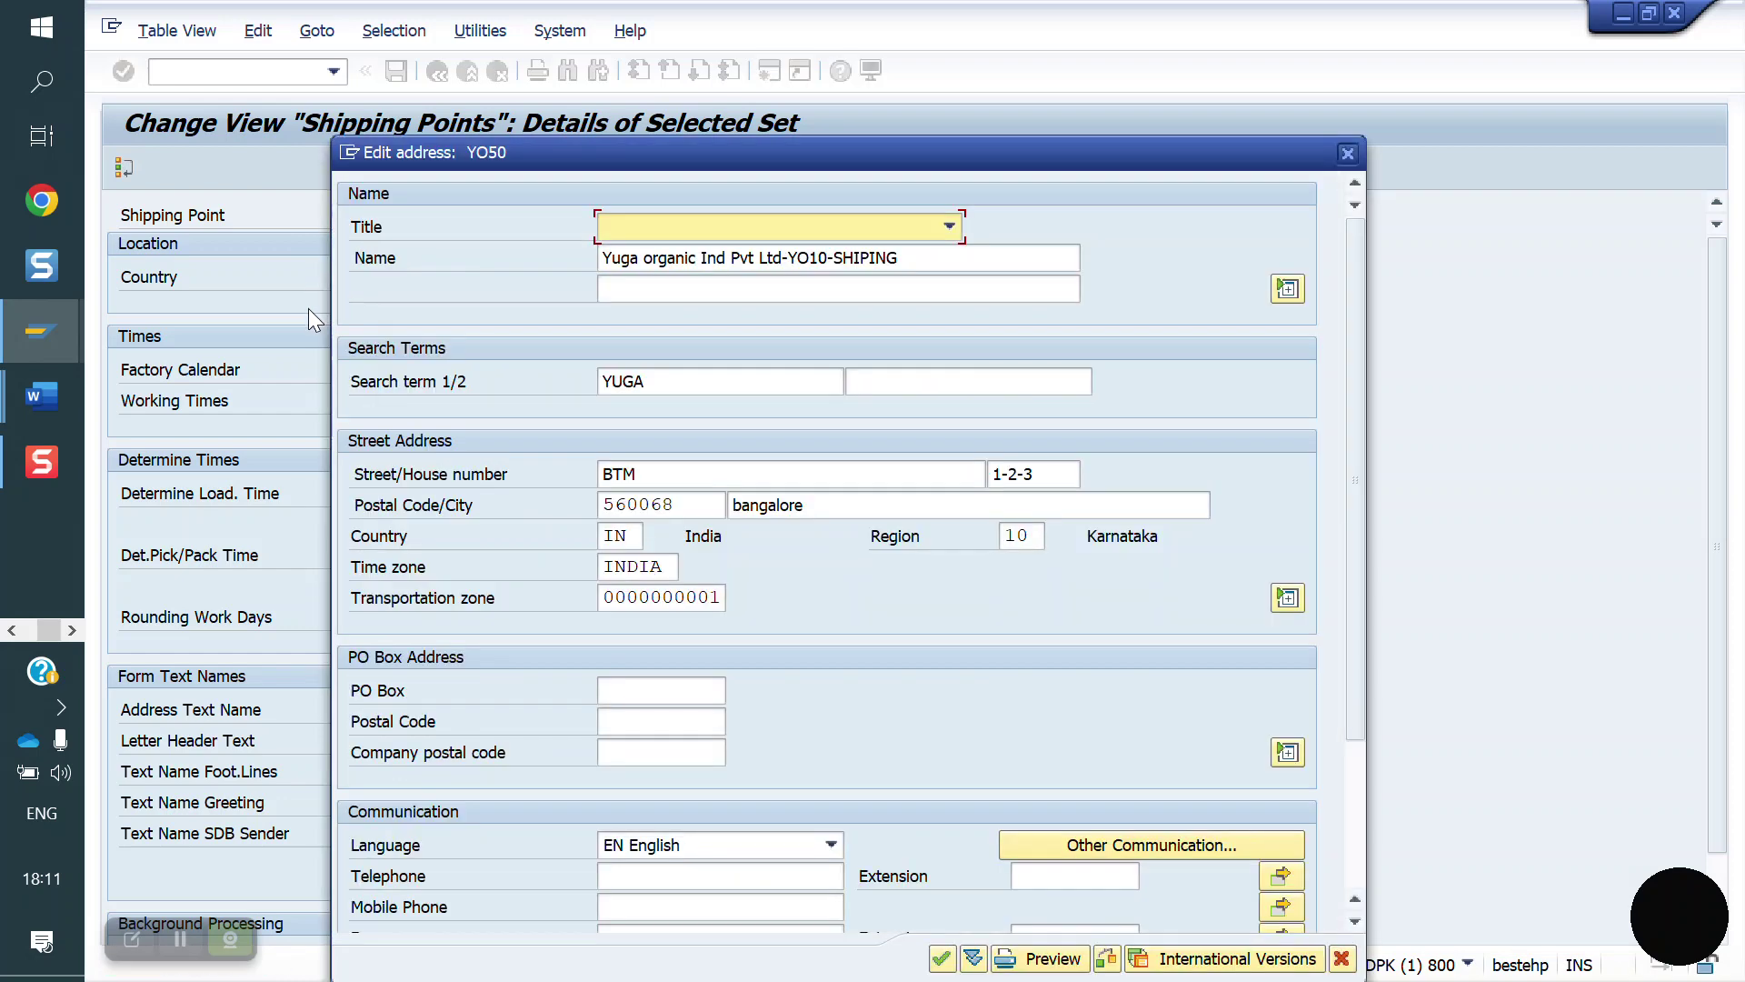
Adjust the address and set the description 'Yuga org- YO50-Shiping point', then save
{"action": "left_click", "coordinate": [893, 501]}
{"action": "type", "text": "5"}
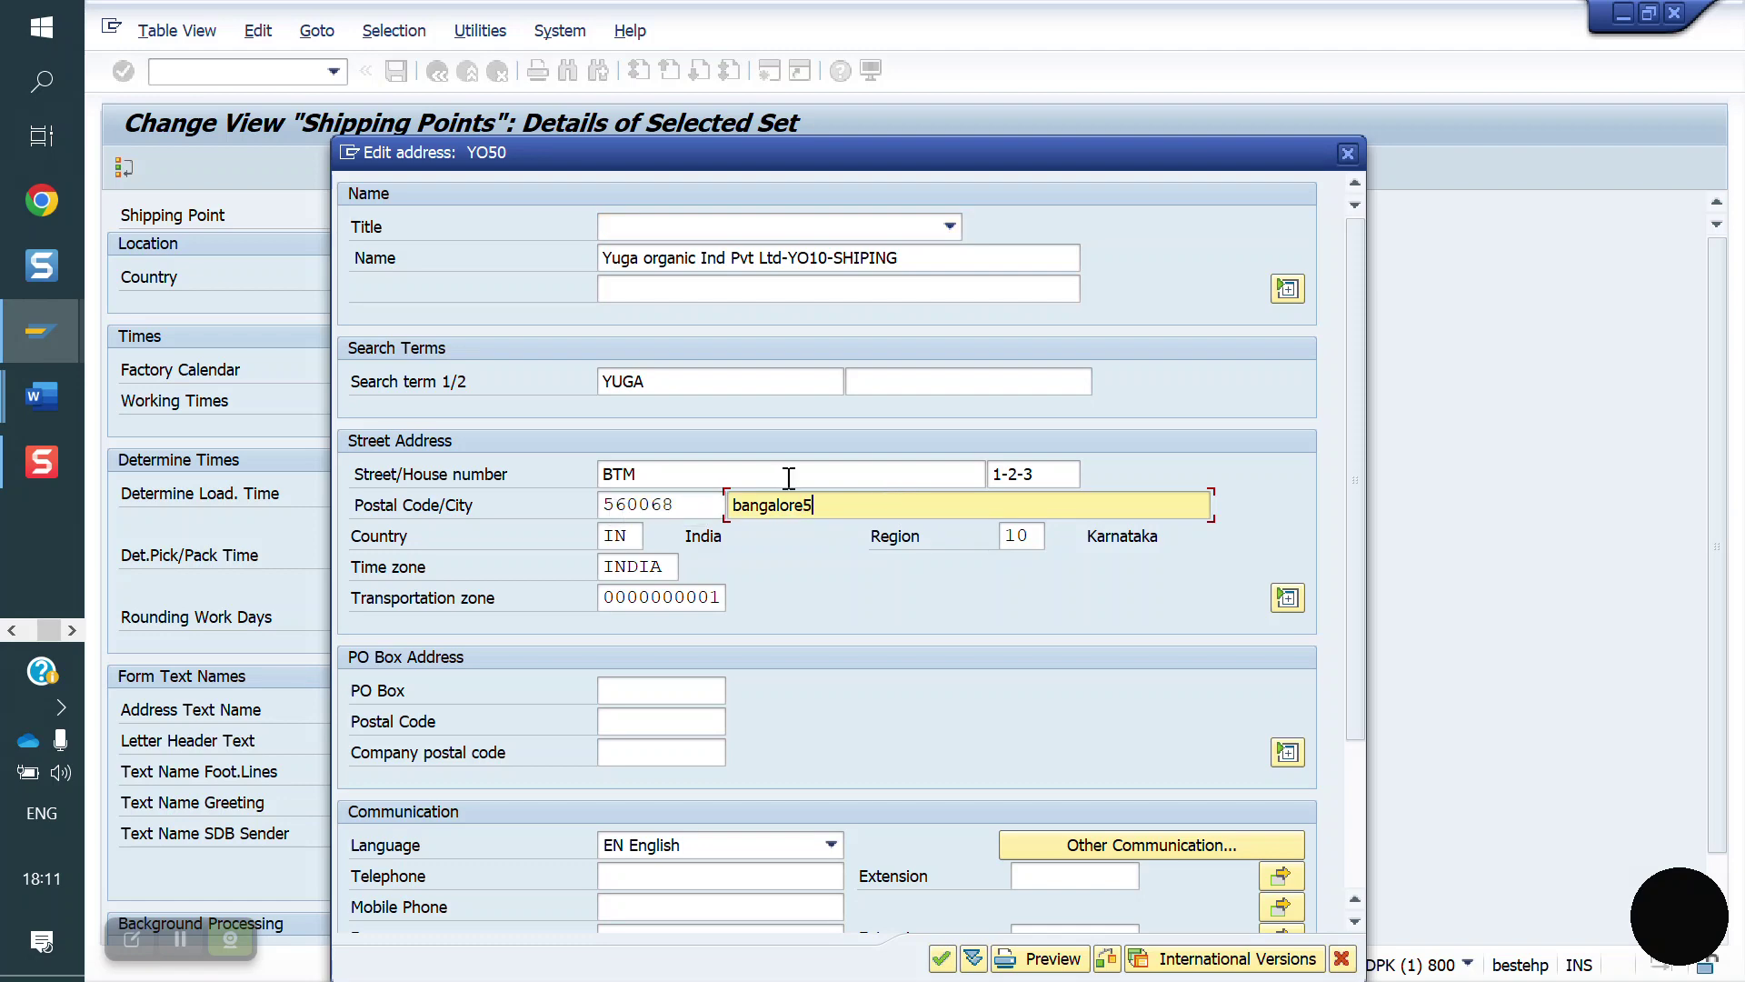
{"action": "key", "text": "Return"}
{"action": "key", "text": "Return"}
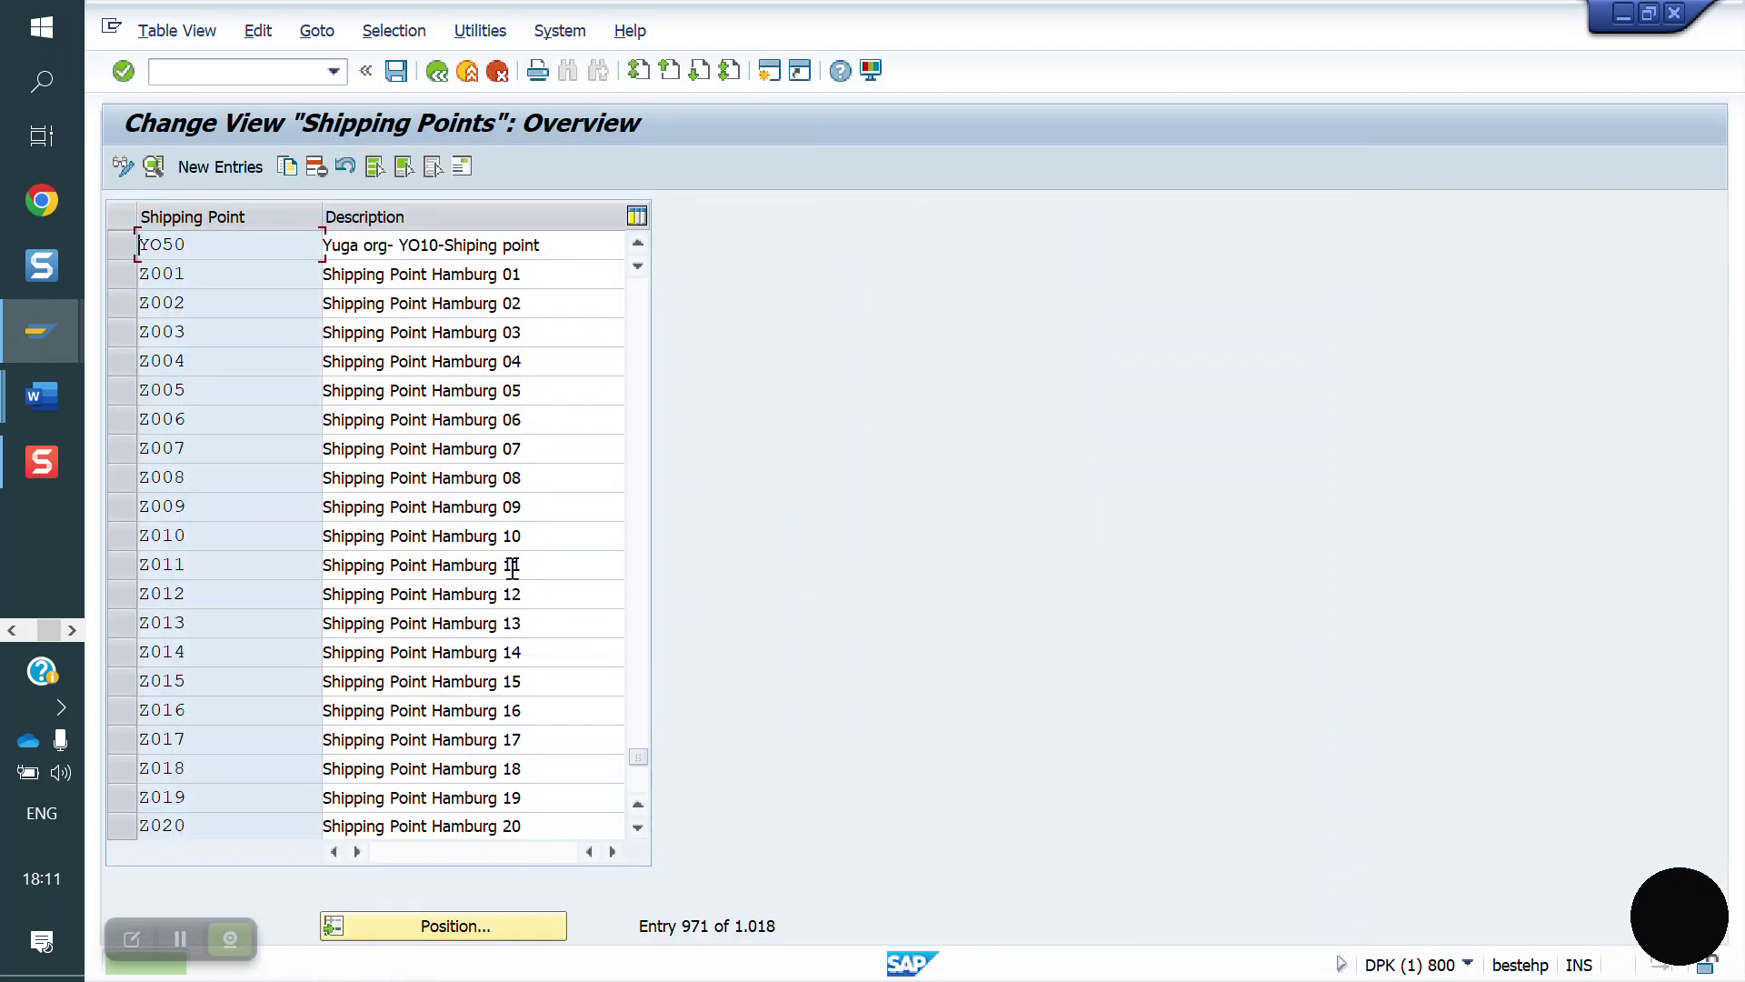
{"action": "left_click", "coordinate": [577, 249]}
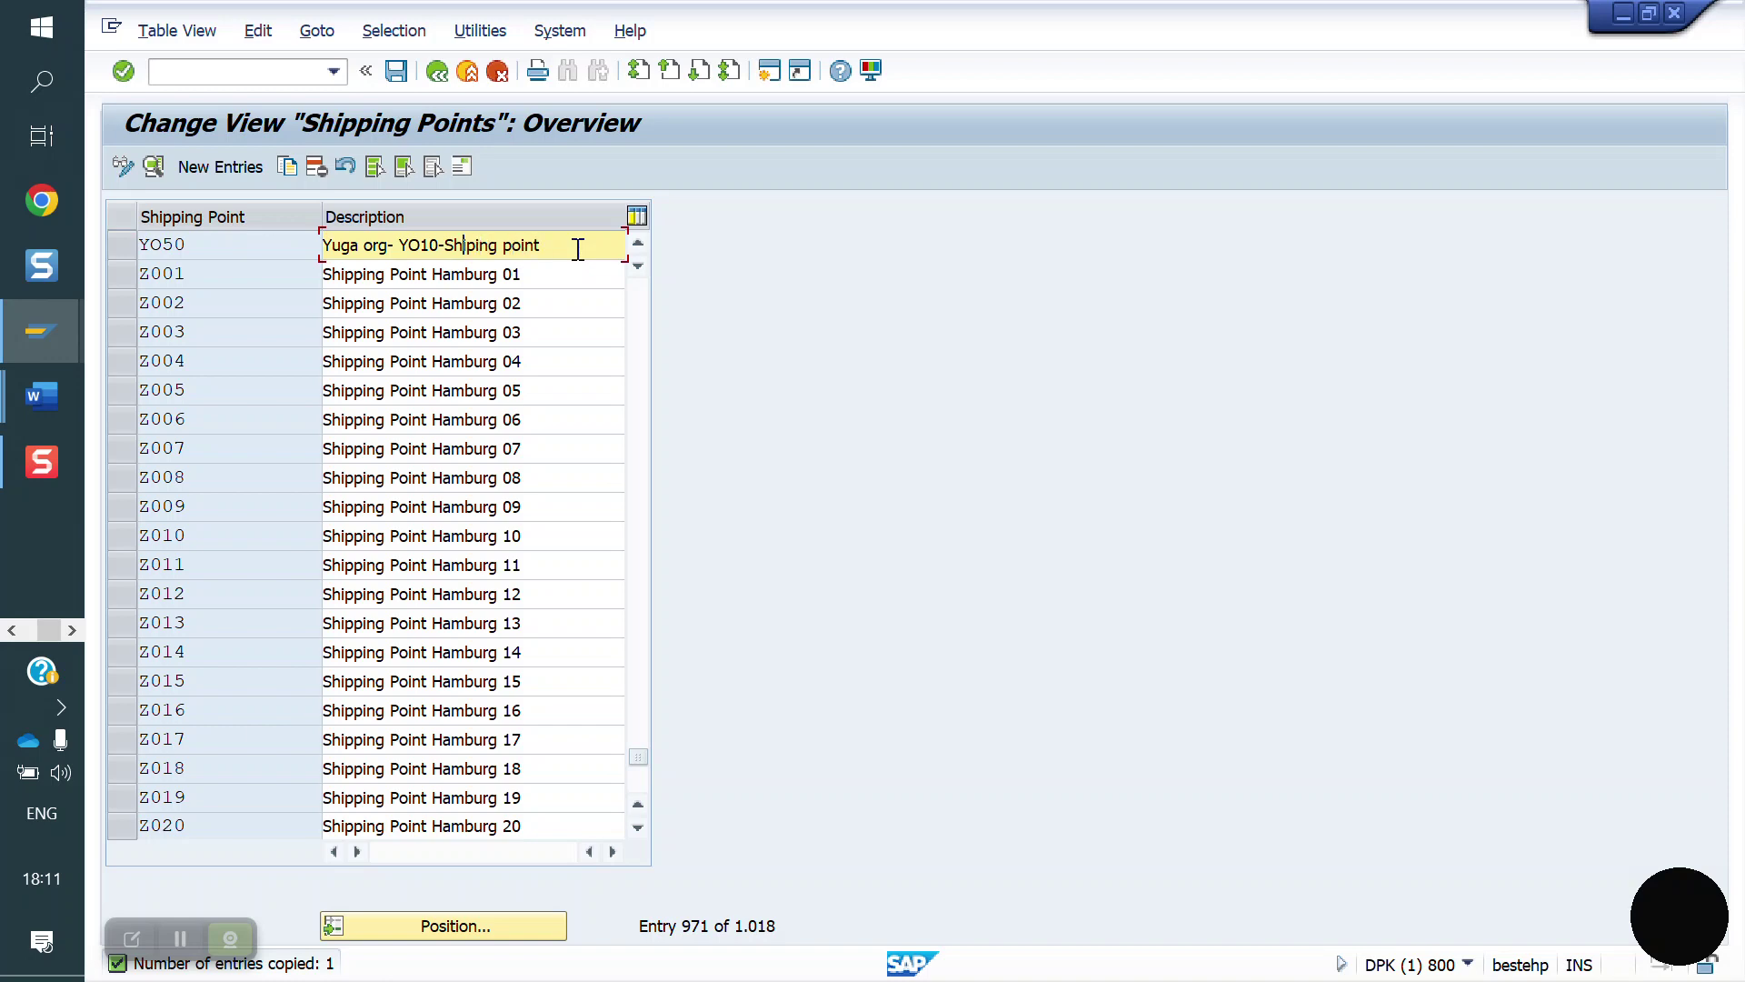
{"action": "key", "text": "BackSpace"}
{"action": "type", "text": "5"}
{"action": "left_click", "coordinate": [397, 72]}
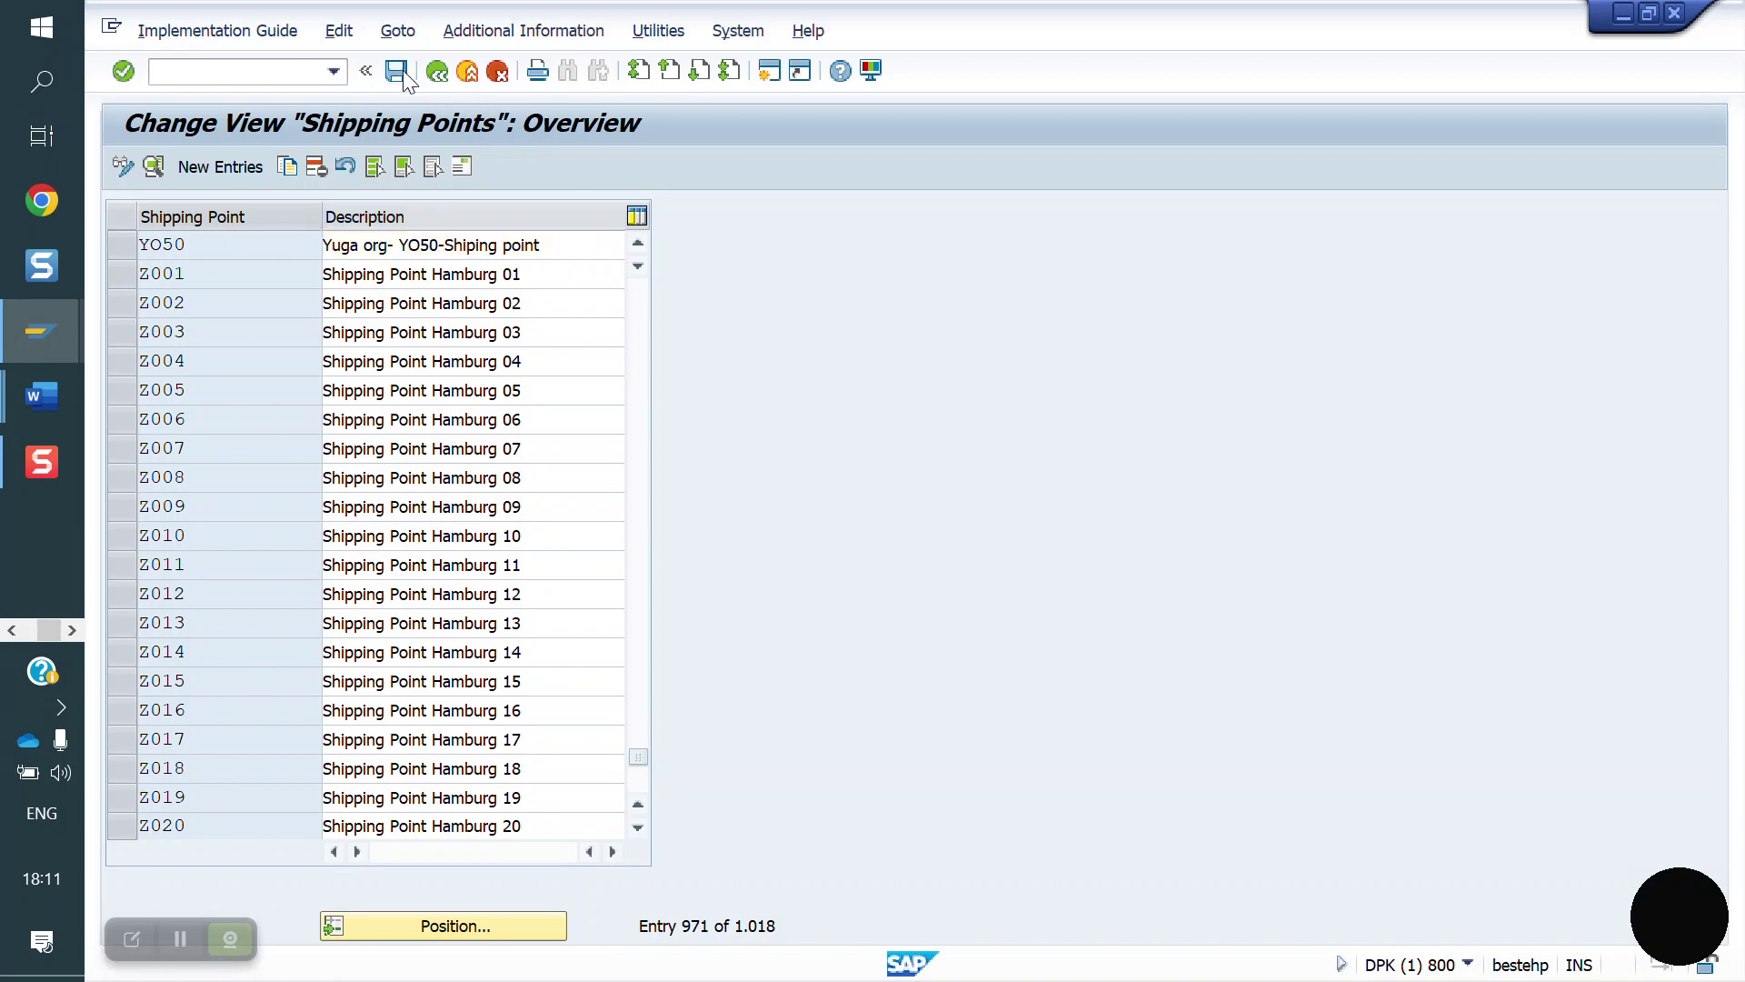
{"action": "left_click", "coordinate": [656, 434]}
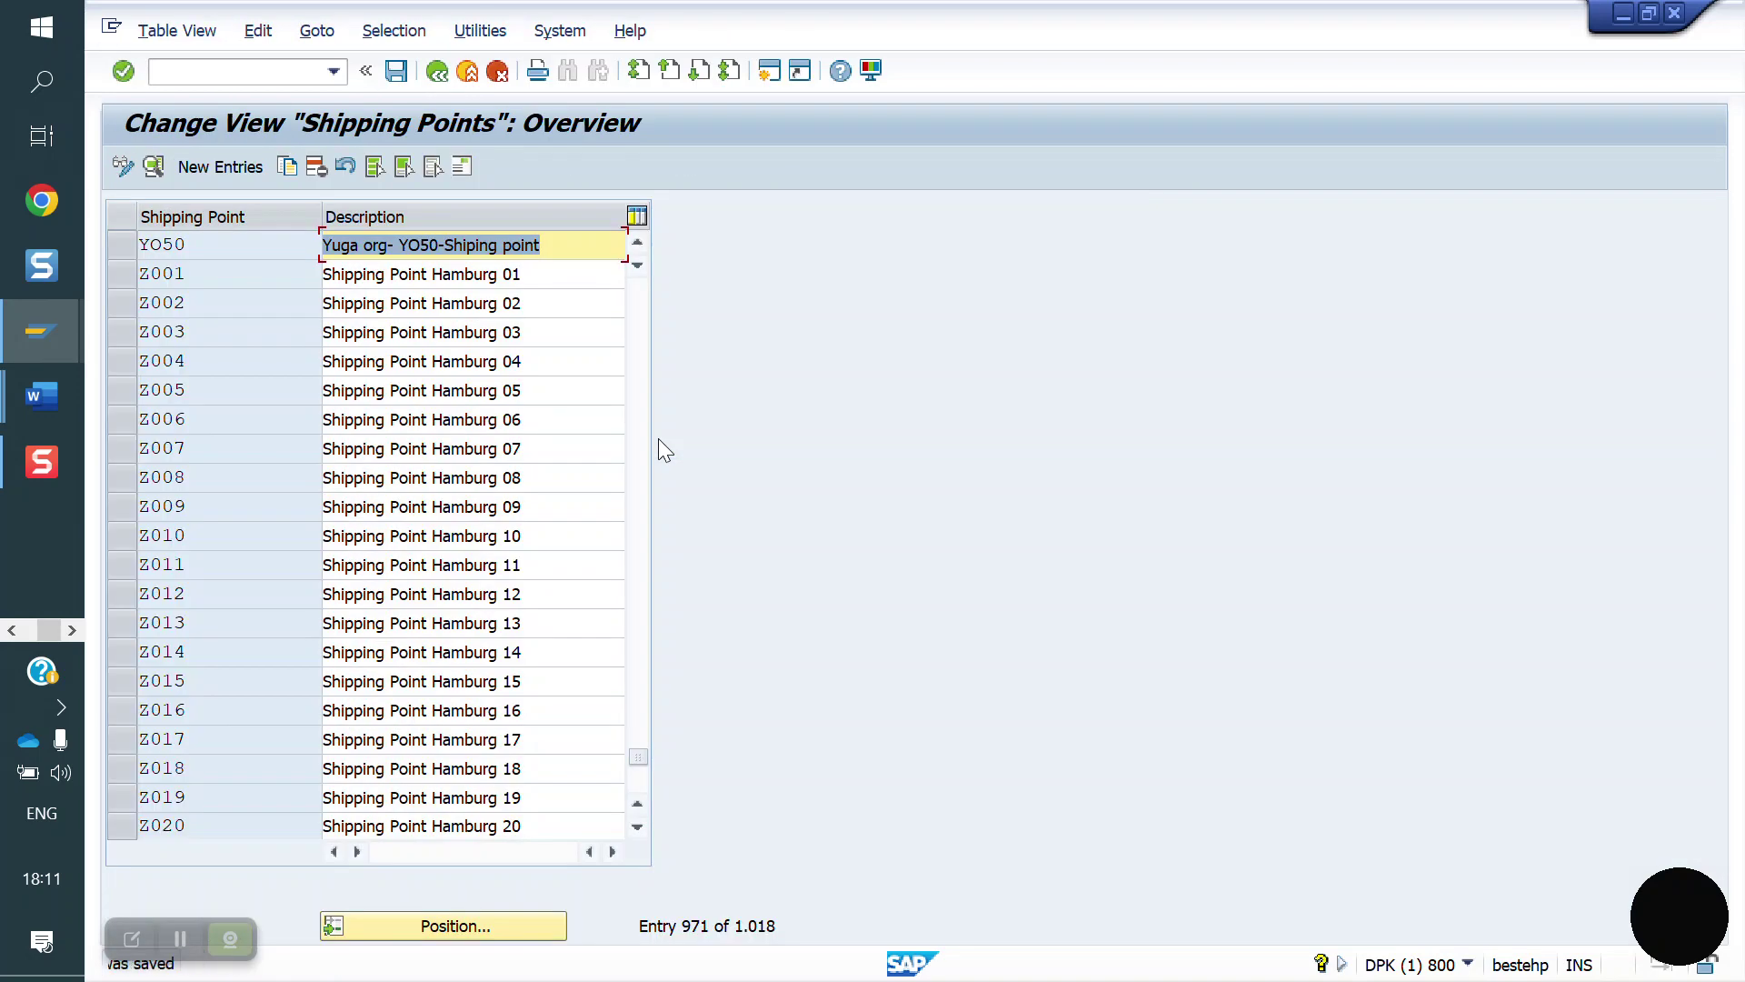
Open Materials Management storage location maintenance with YO50 as the plant
{"action": "left_click", "coordinate": [434, 78]}
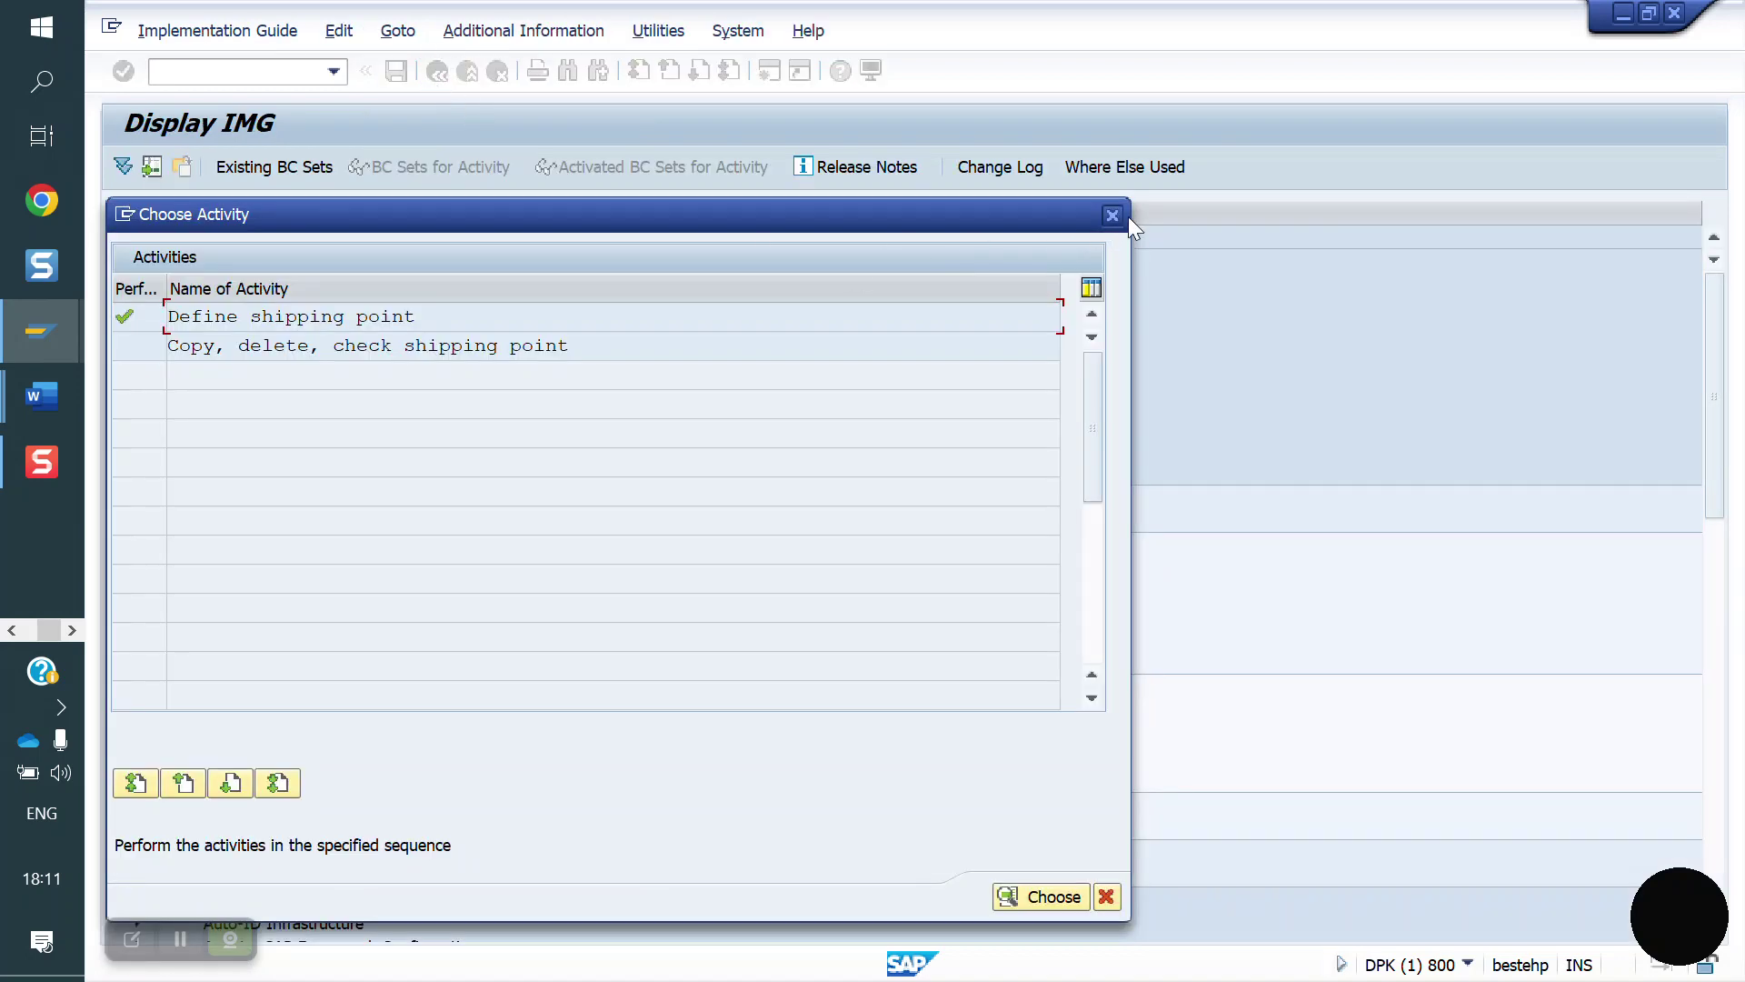
{"action": "left_click", "coordinate": [1113, 215]}
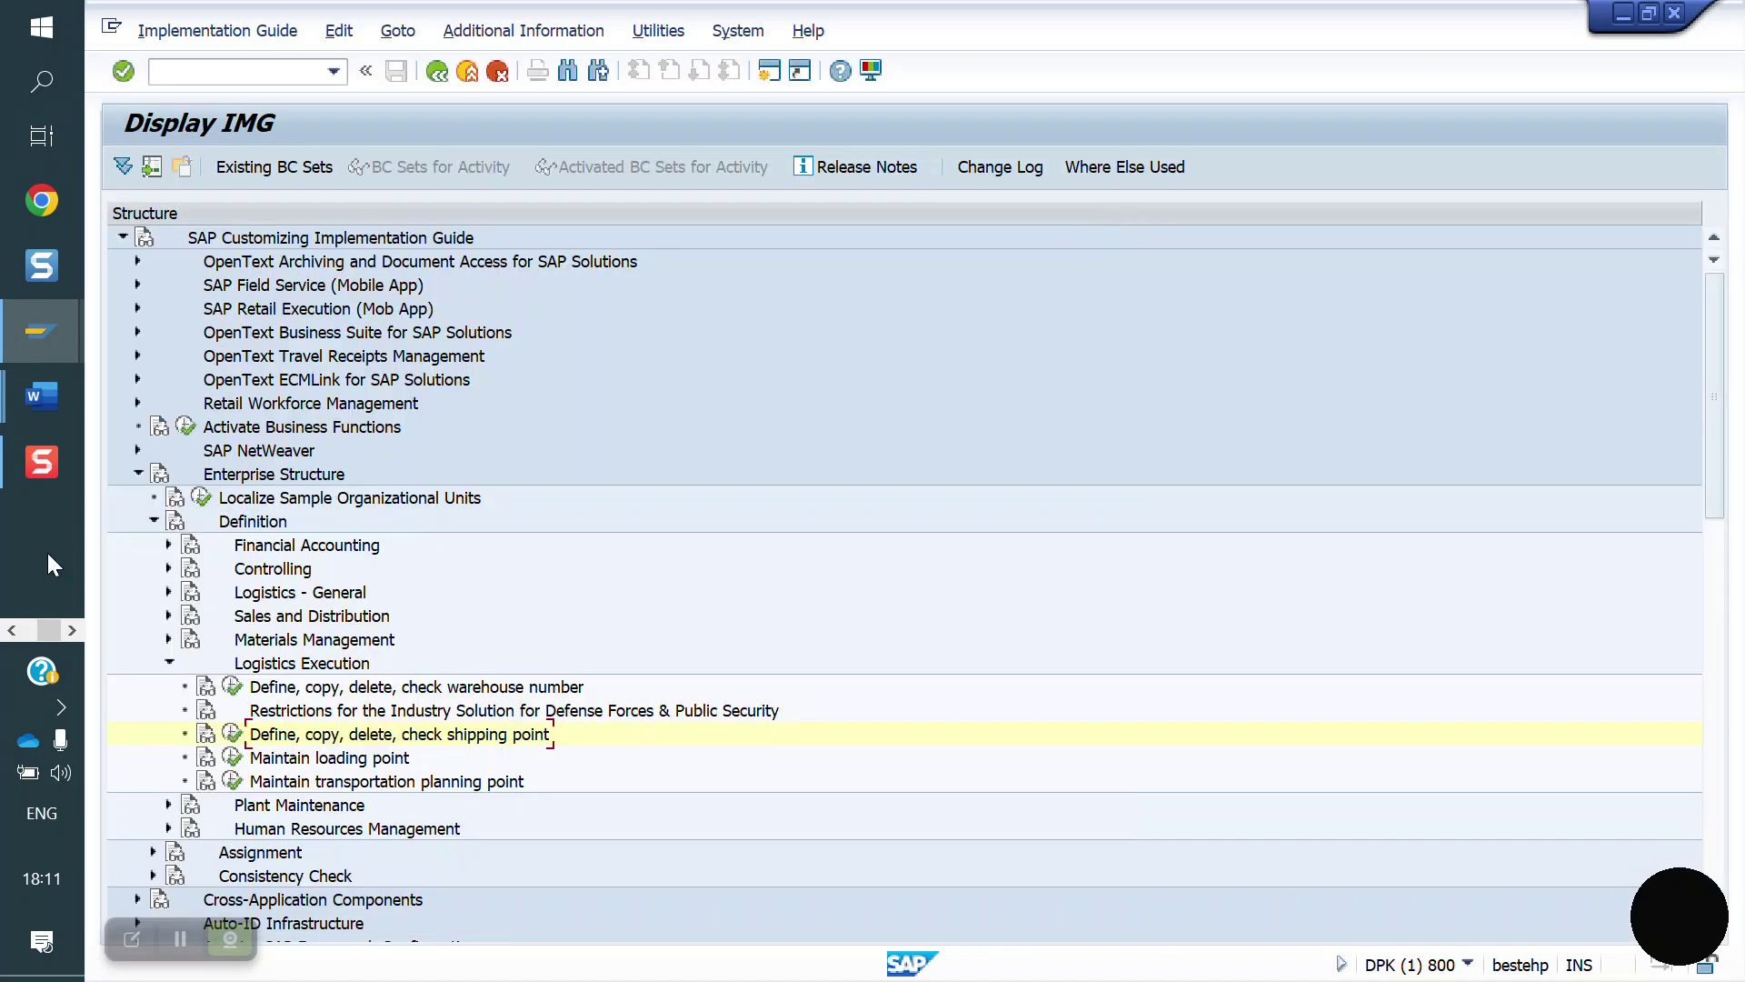
{"action": "left_click", "coordinate": [169, 663]}
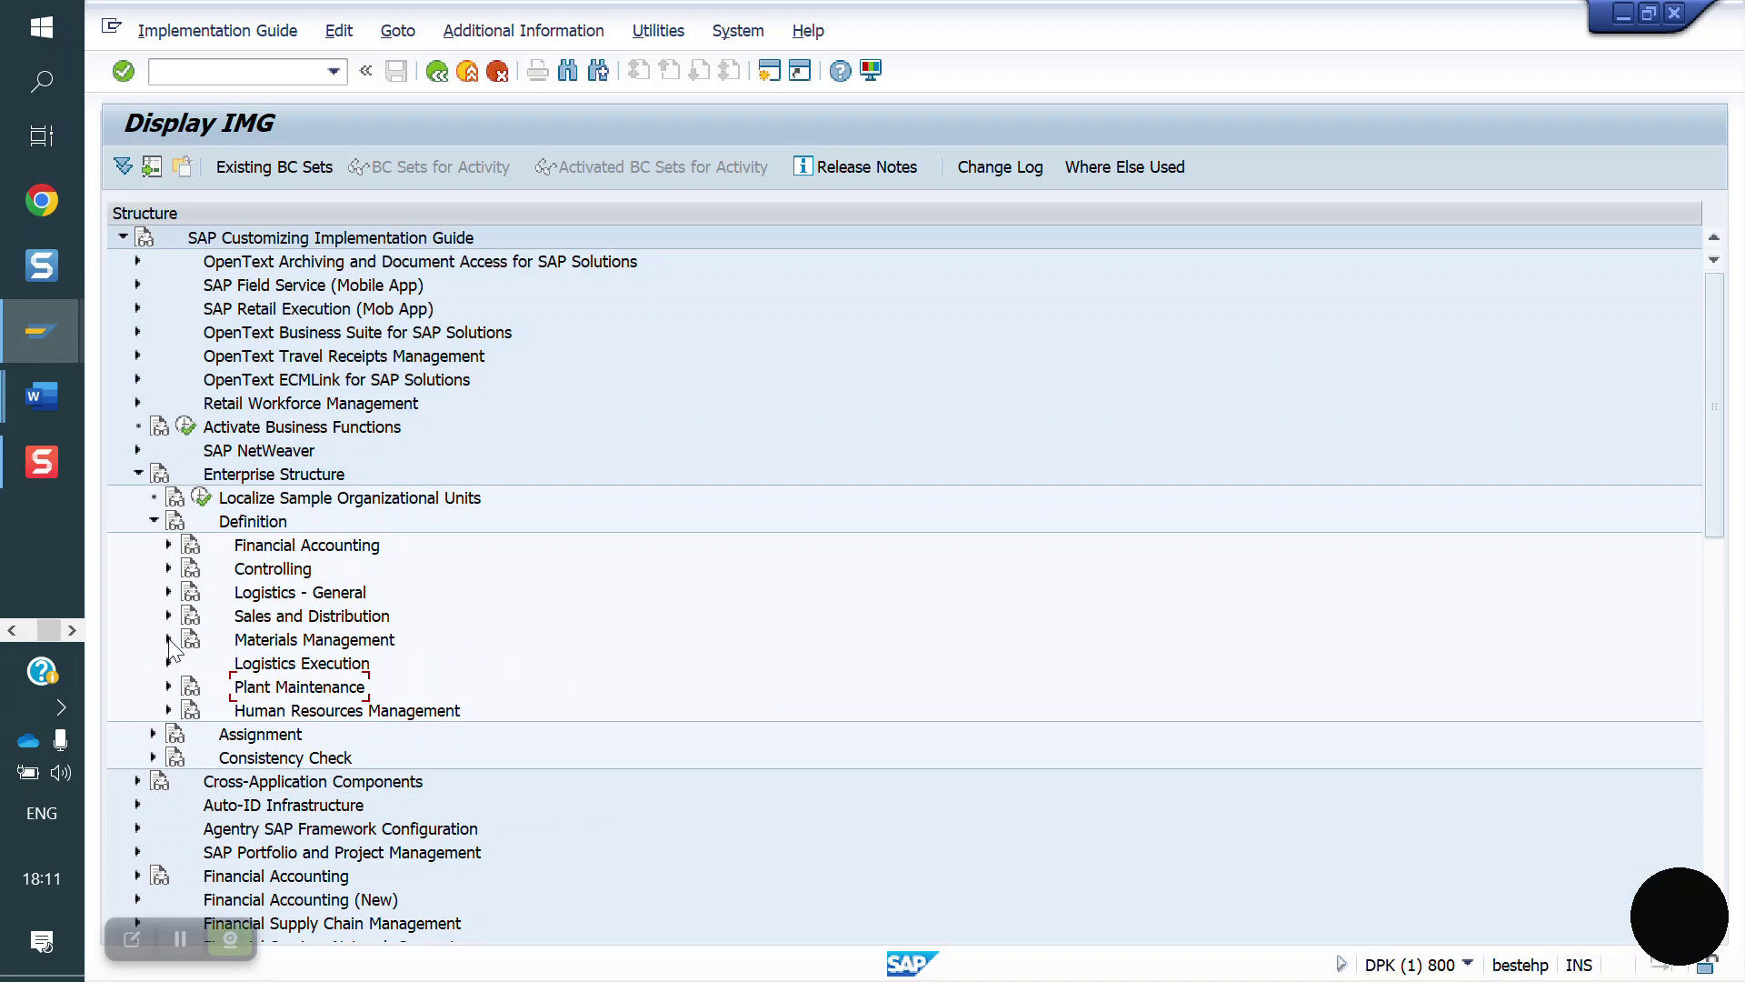
{"action": "left_click", "coordinate": [170, 640]}
{"action": "left_click", "coordinate": [232, 687]}
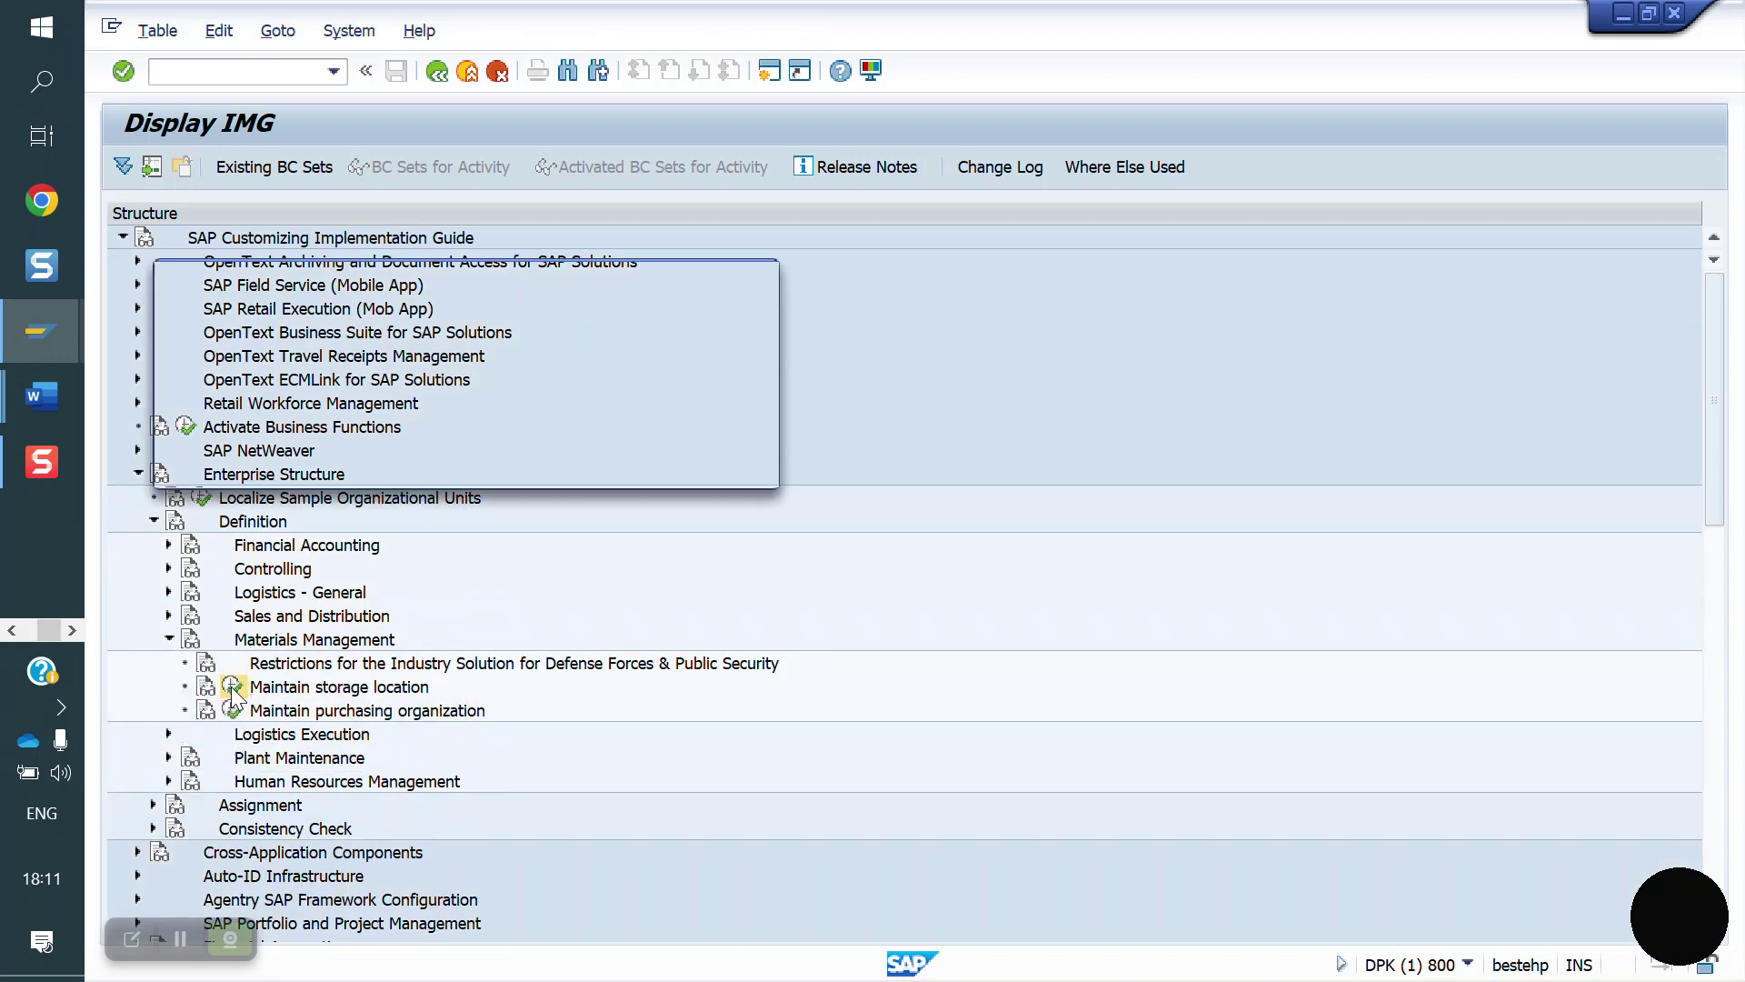
{"action": "type", "text": "yo50"}
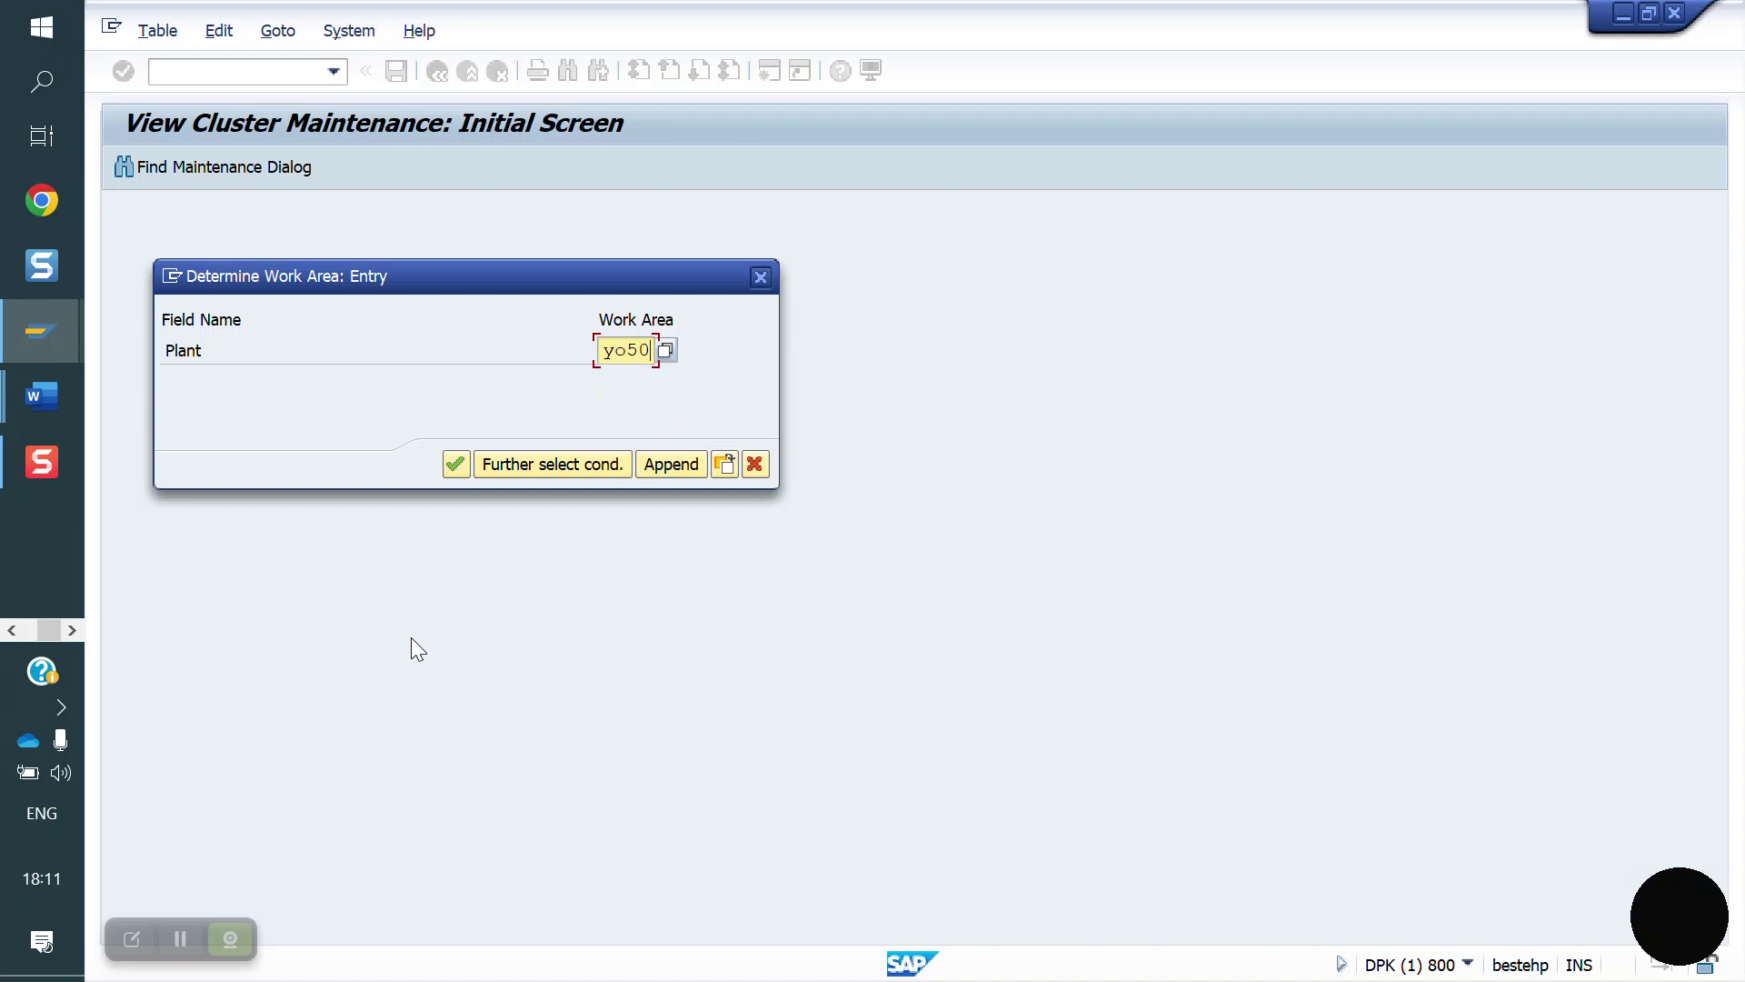
{"action": "key", "text": "Return"}
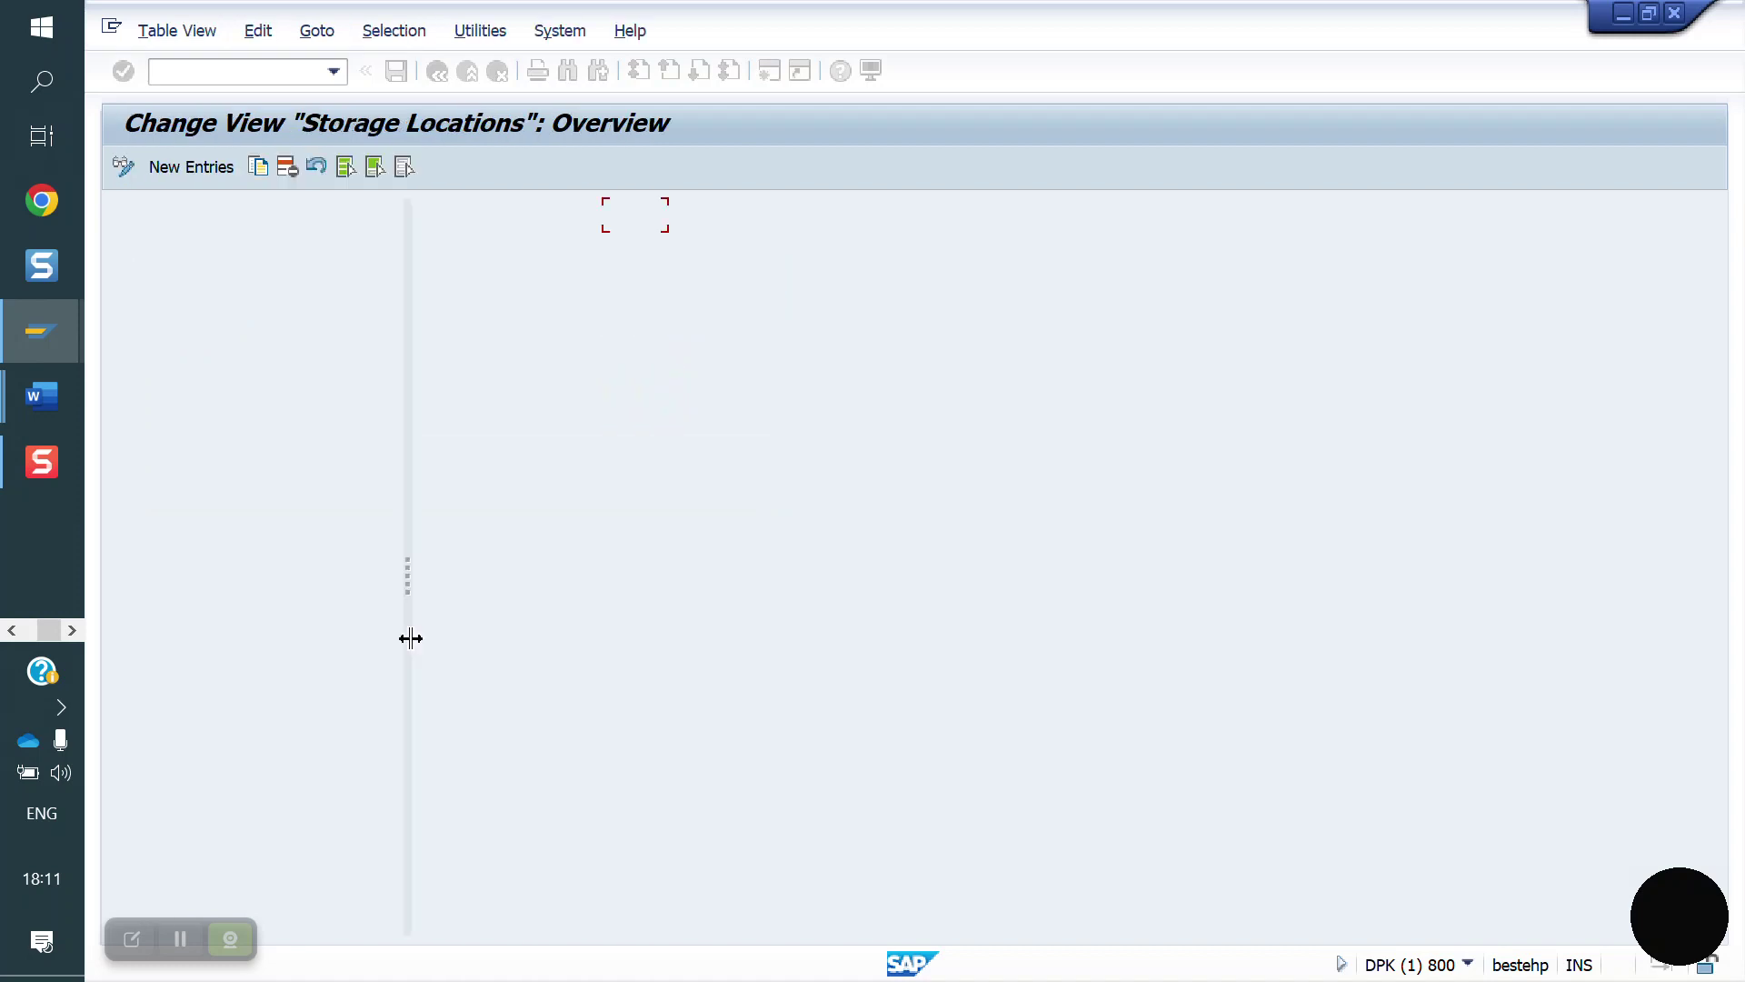
Add new storage locations FG01, RW01 and SM01
{"action": "left_click", "coordinate": [211, 167]}
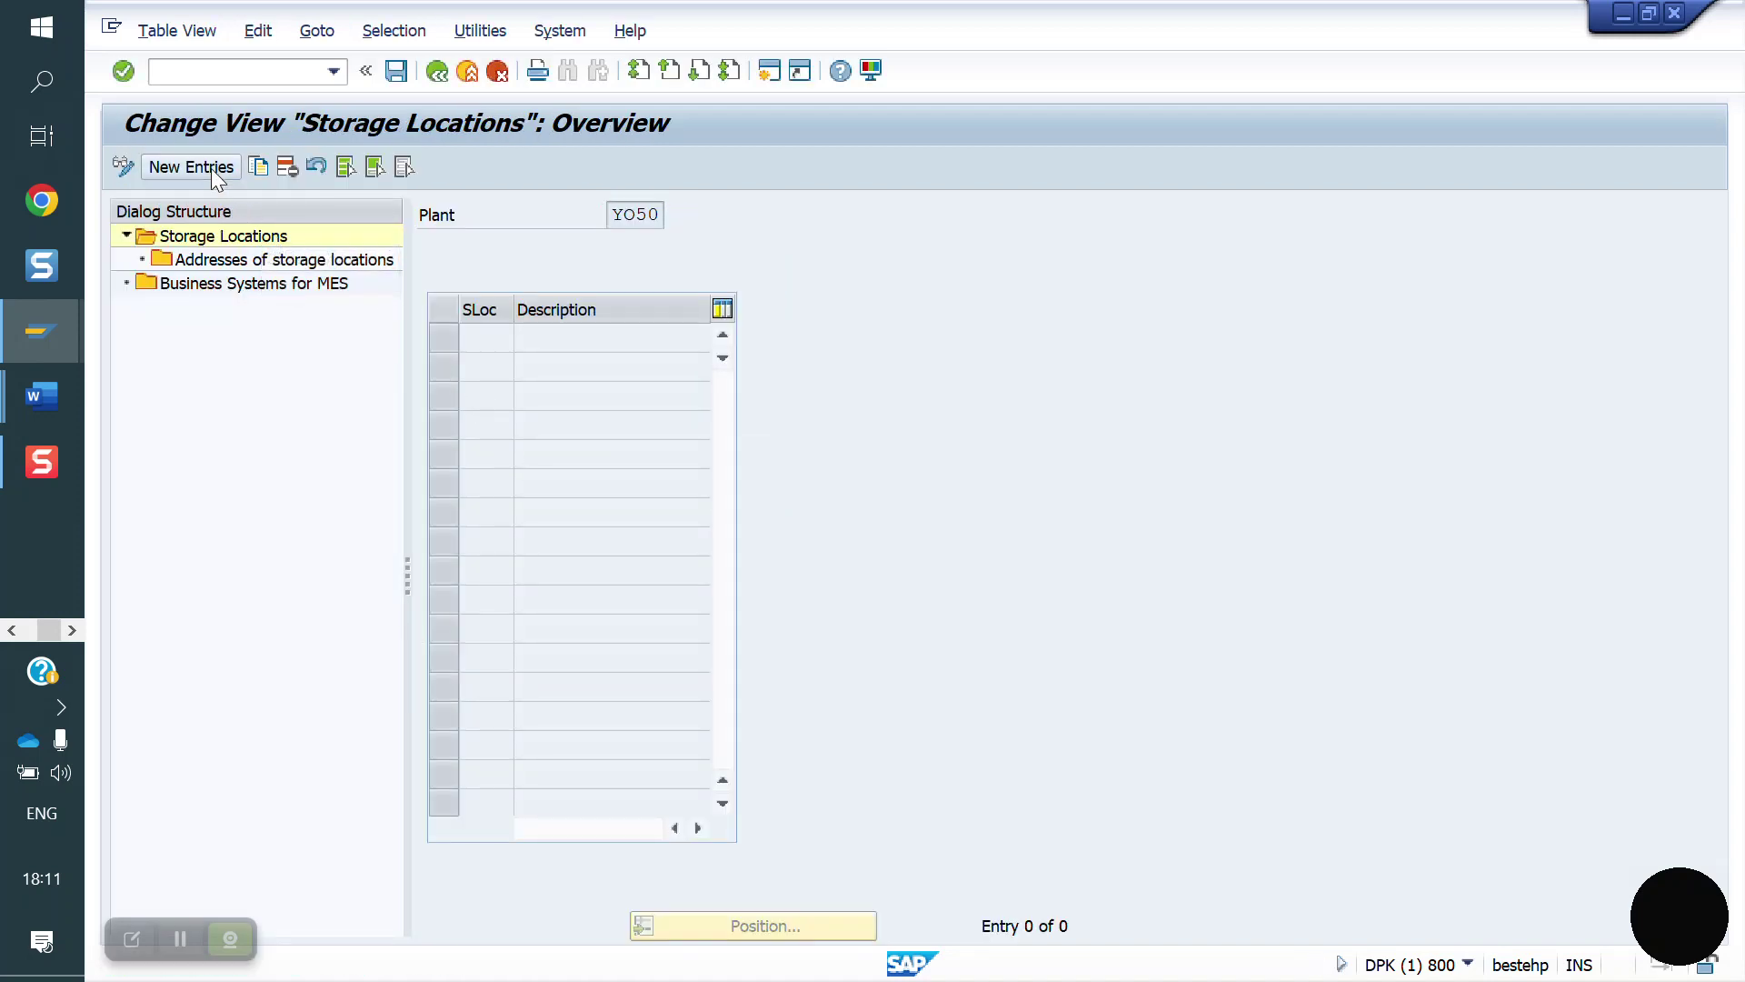
{"action": "key", "text": "Down"}
{"action": "key", "text": "Return"}
{"action": "key", "text": "Down"}
{"action": "key", "text": "Down"}
{"action": "key", "text": "Down"}
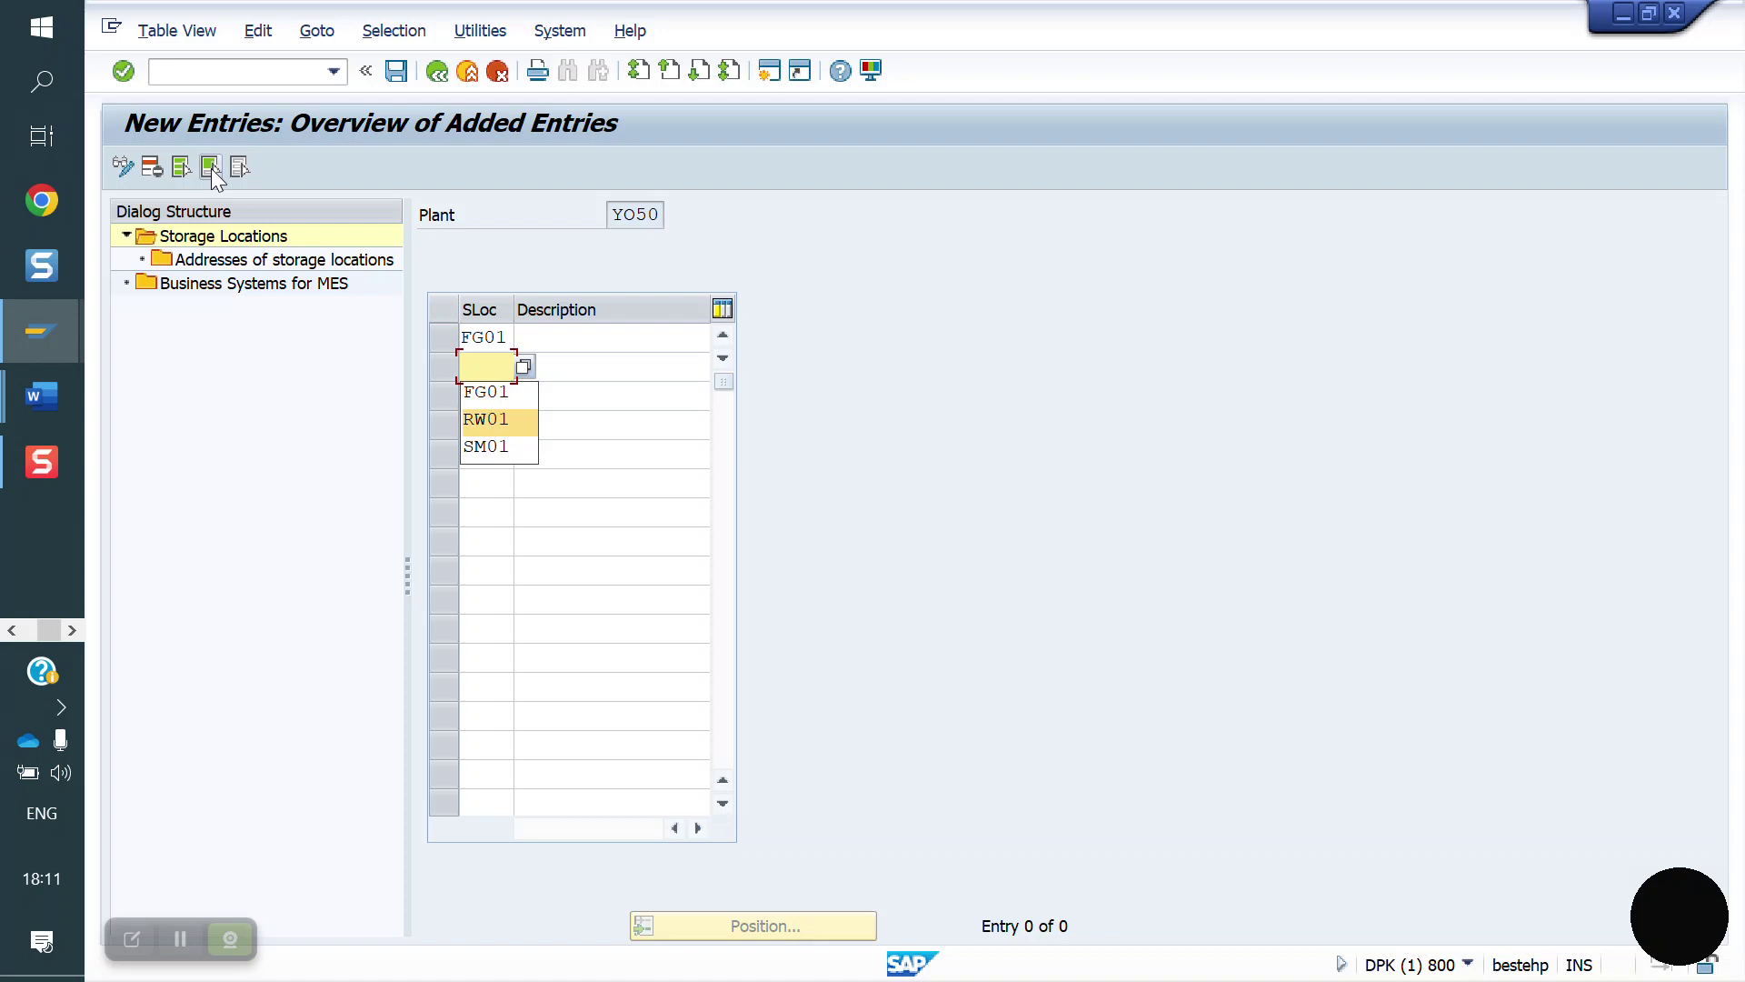
{"action": "key", "text": "Return"}
{"action": "key", "text": "Down"}
{"action": "key", "text": "Down"}
{"action": "key", "text": "Down"}
{"action": "key", "text": "Down"}
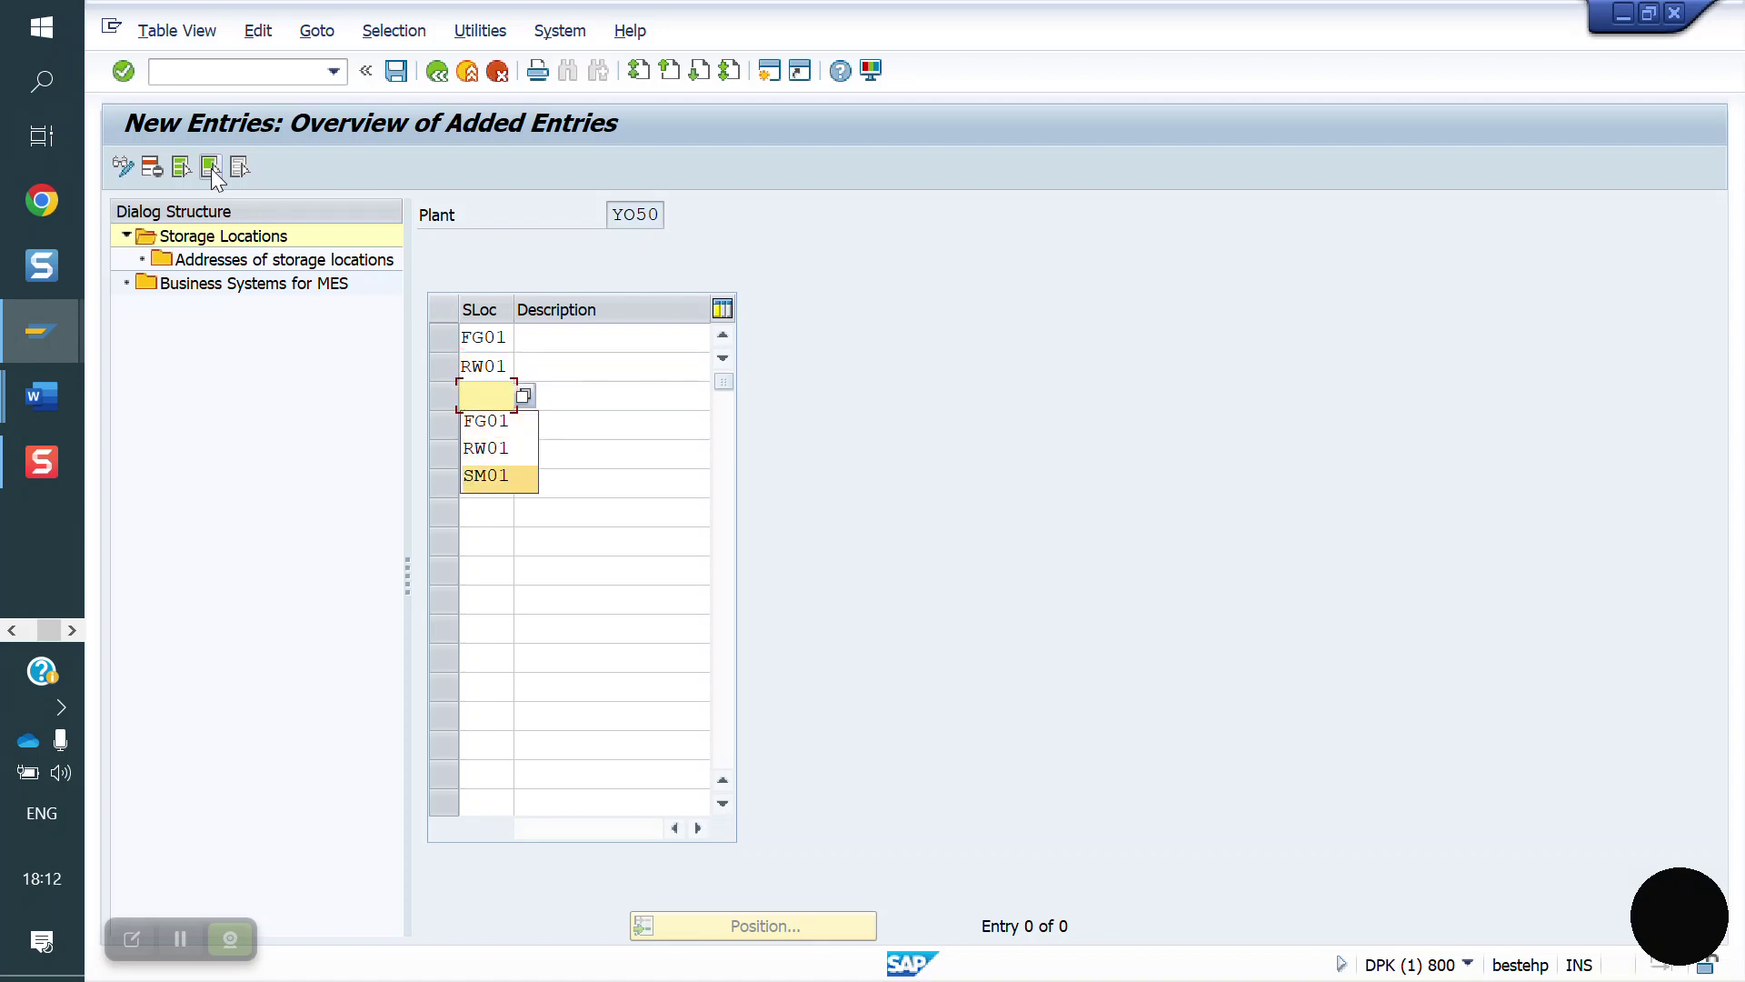
{"action": "key", "text": "Return"}
Describe them as Finished goods, Raw materials and Semi finished, and save
{"action": "left_click", "coordinate": [582, 335]}
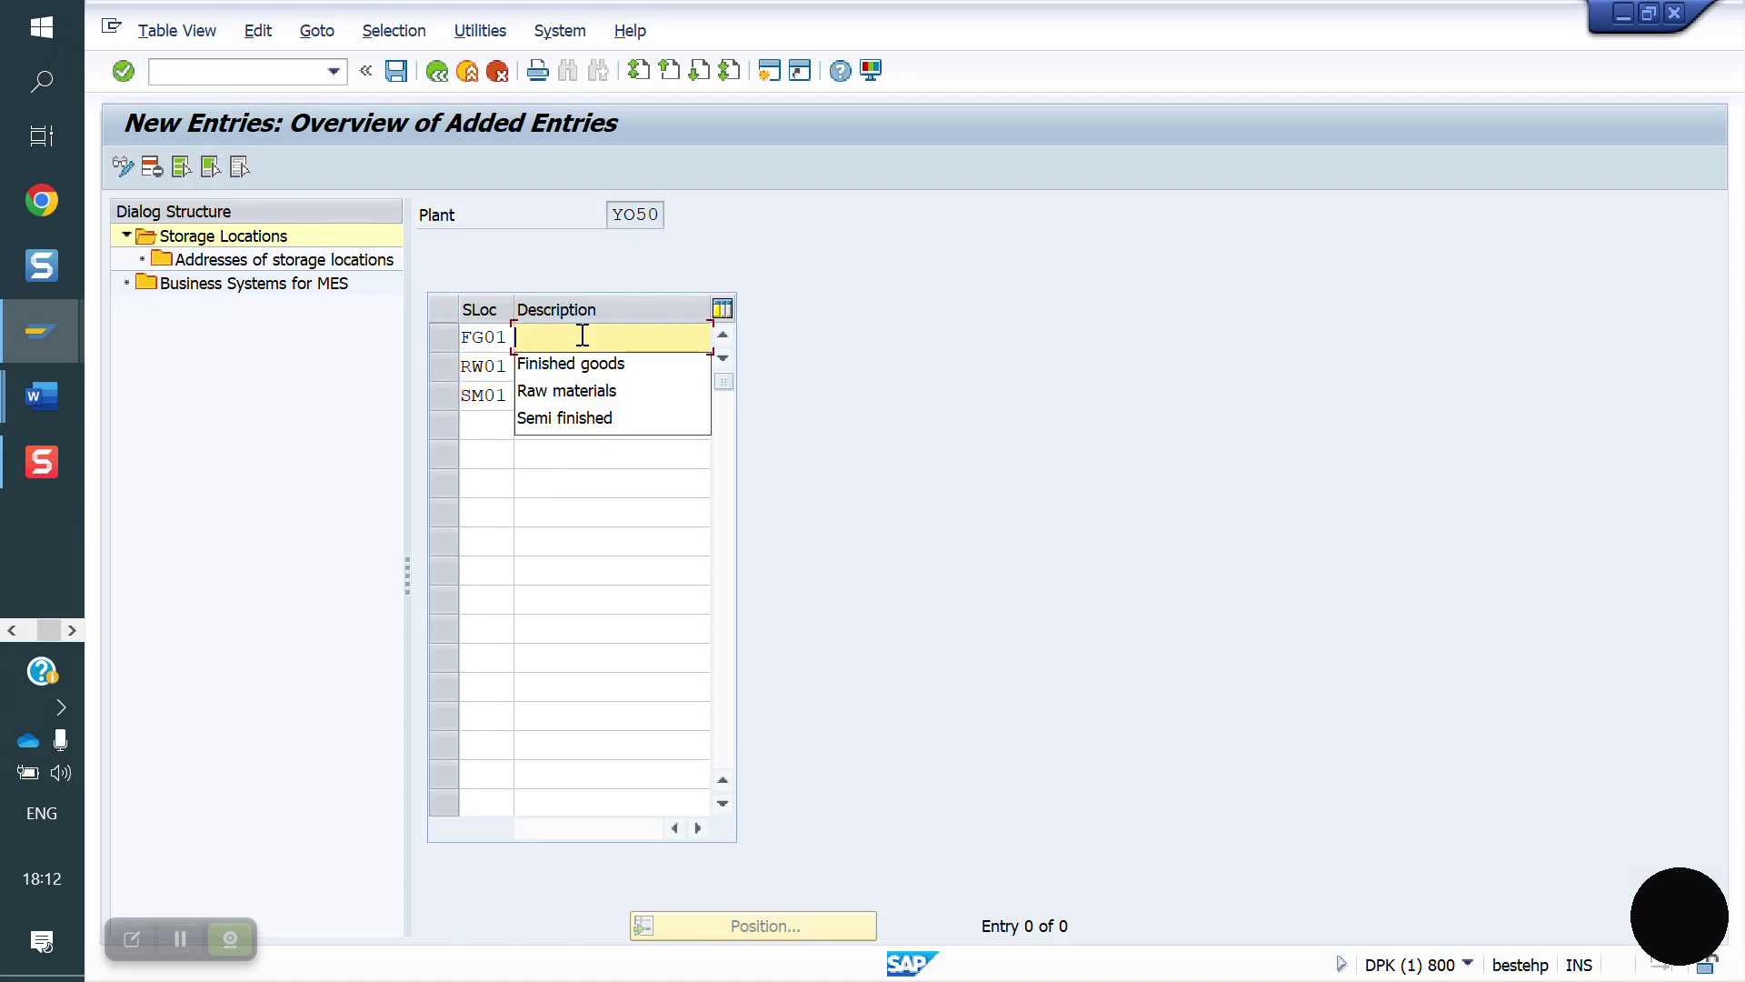
{"action": "key", "text": "Down"}
{"action": "key", "text": "Return"}
{"action": "key", "text": "Down"}
{"action": "key", "text": "Down"}
{"action": "key", "text": "Down"}
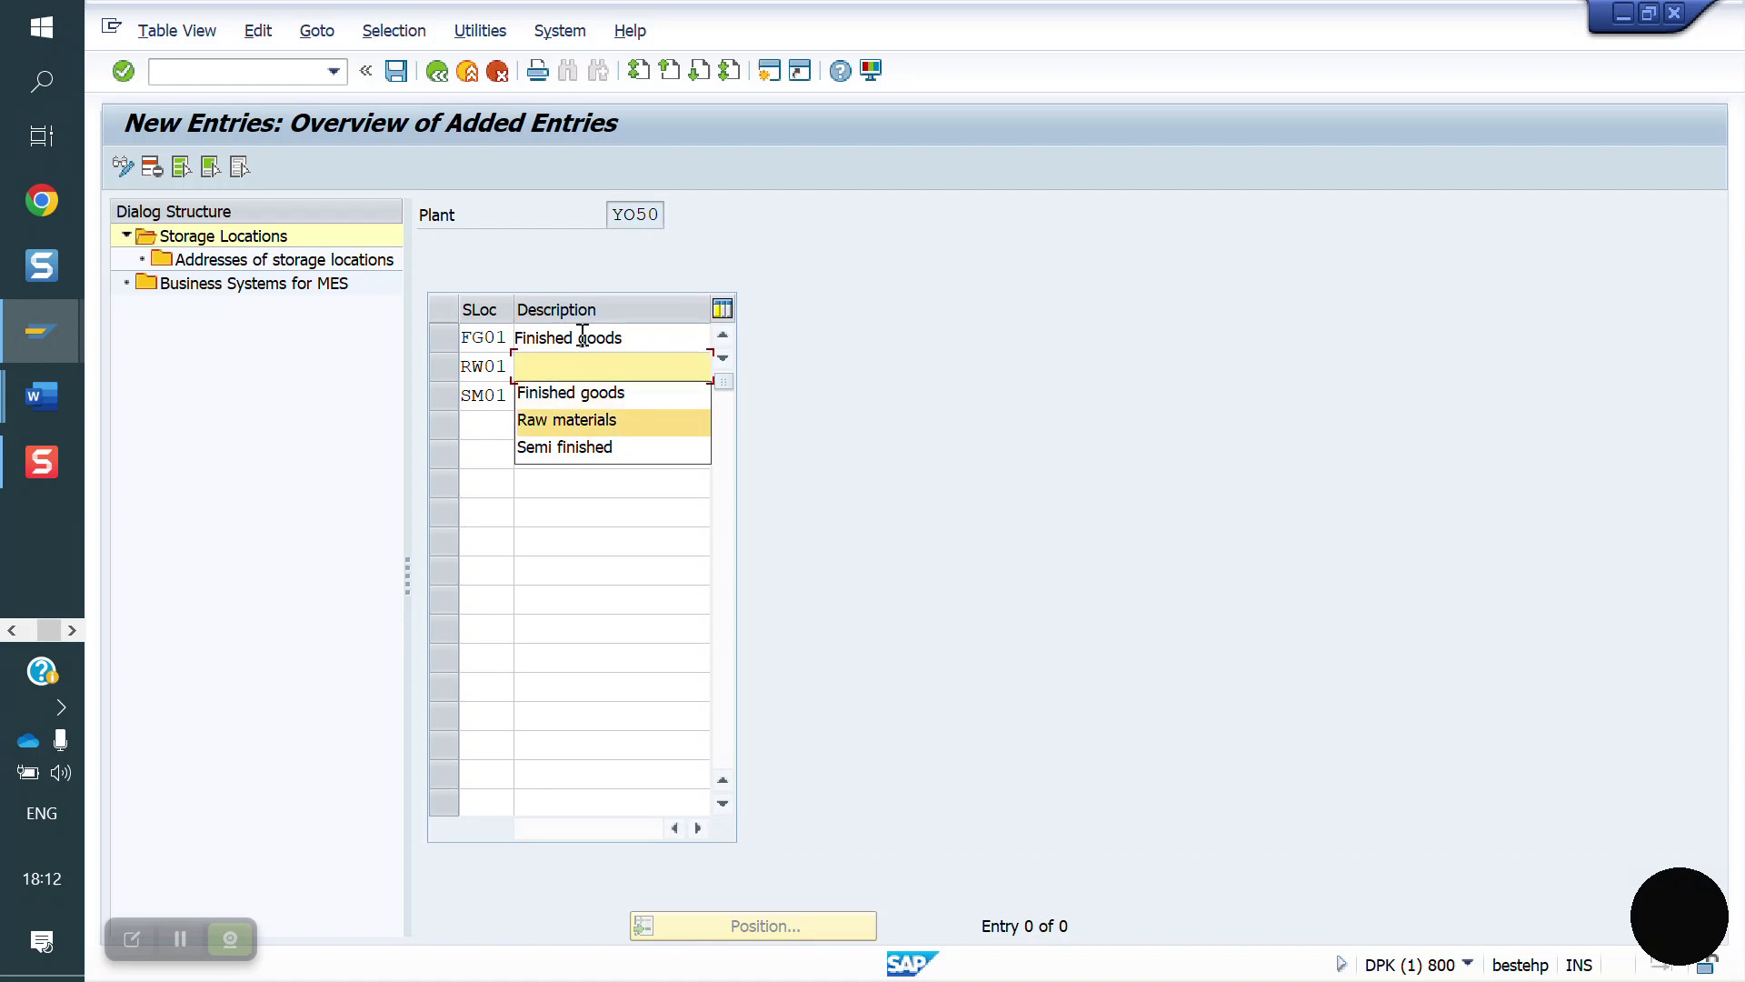
{"action": "key", "text": "Return"}
{"action": "key", "text": "Down"}
{"action": "key", "text": "Down"}
{"action": "key", "text": "Down"}
{"action": "key", "text": "Down"}
{"action": "key", "text": "Return"}
{"action": "key", "text": "Return"}
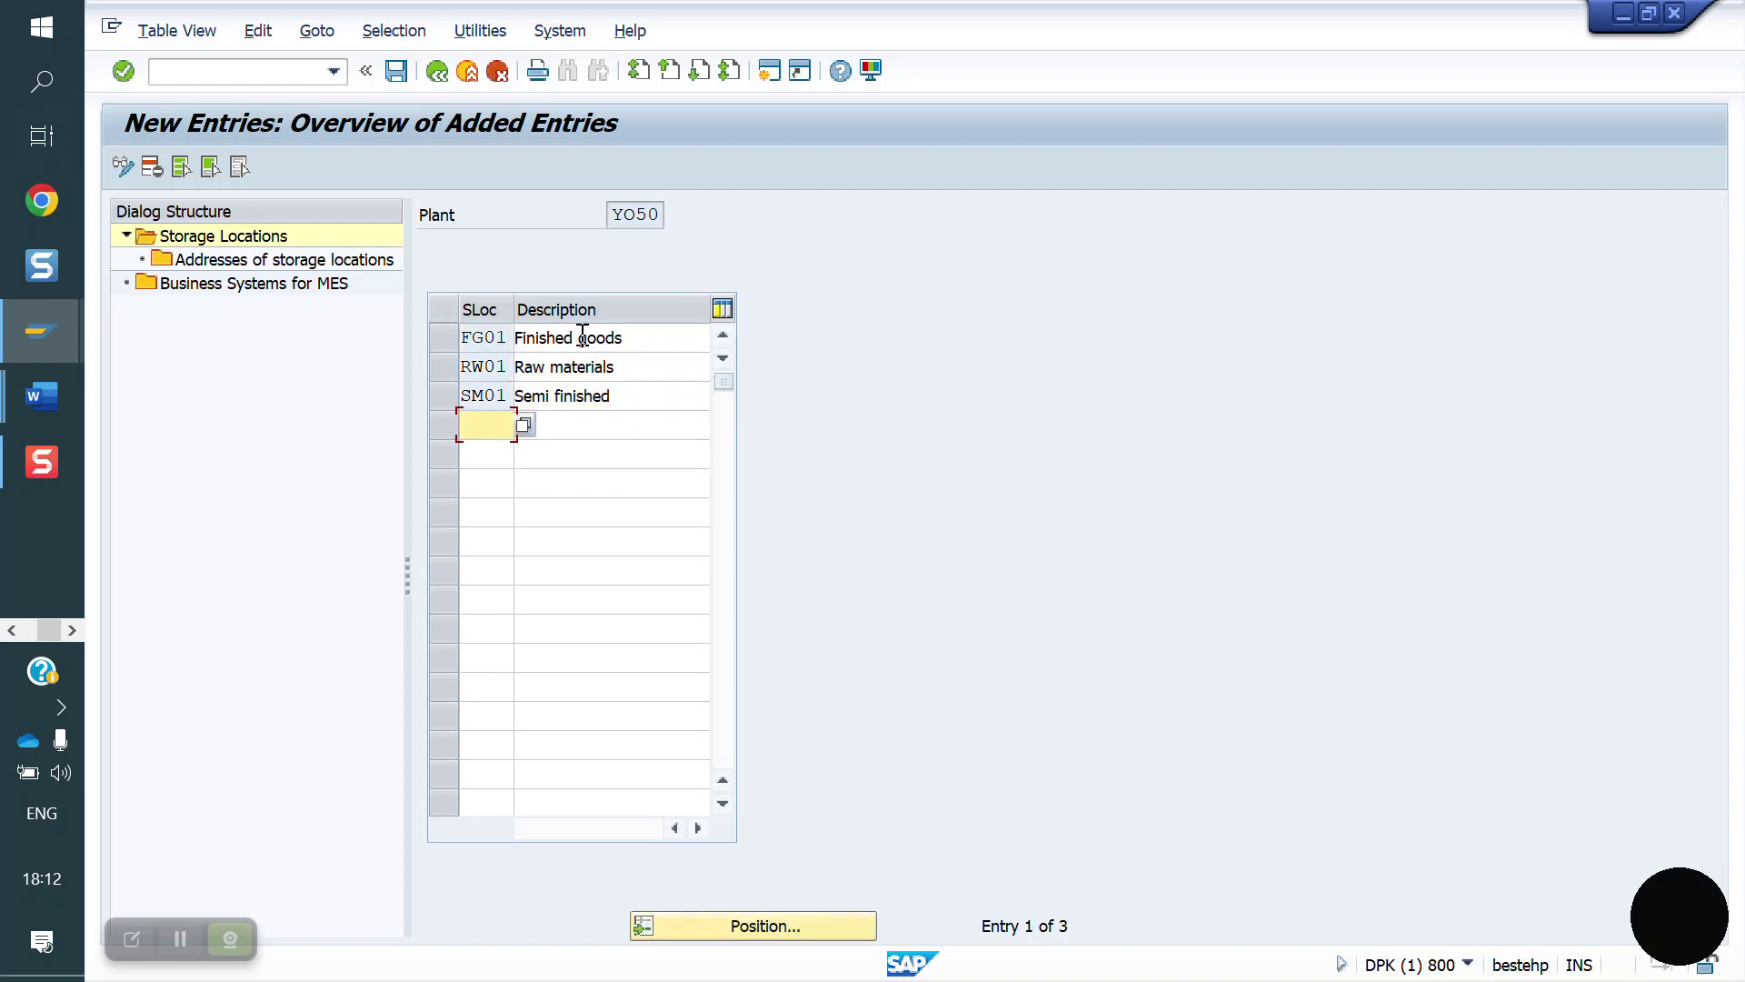
{"action": "left_click", "coordinate": [400, 74]}
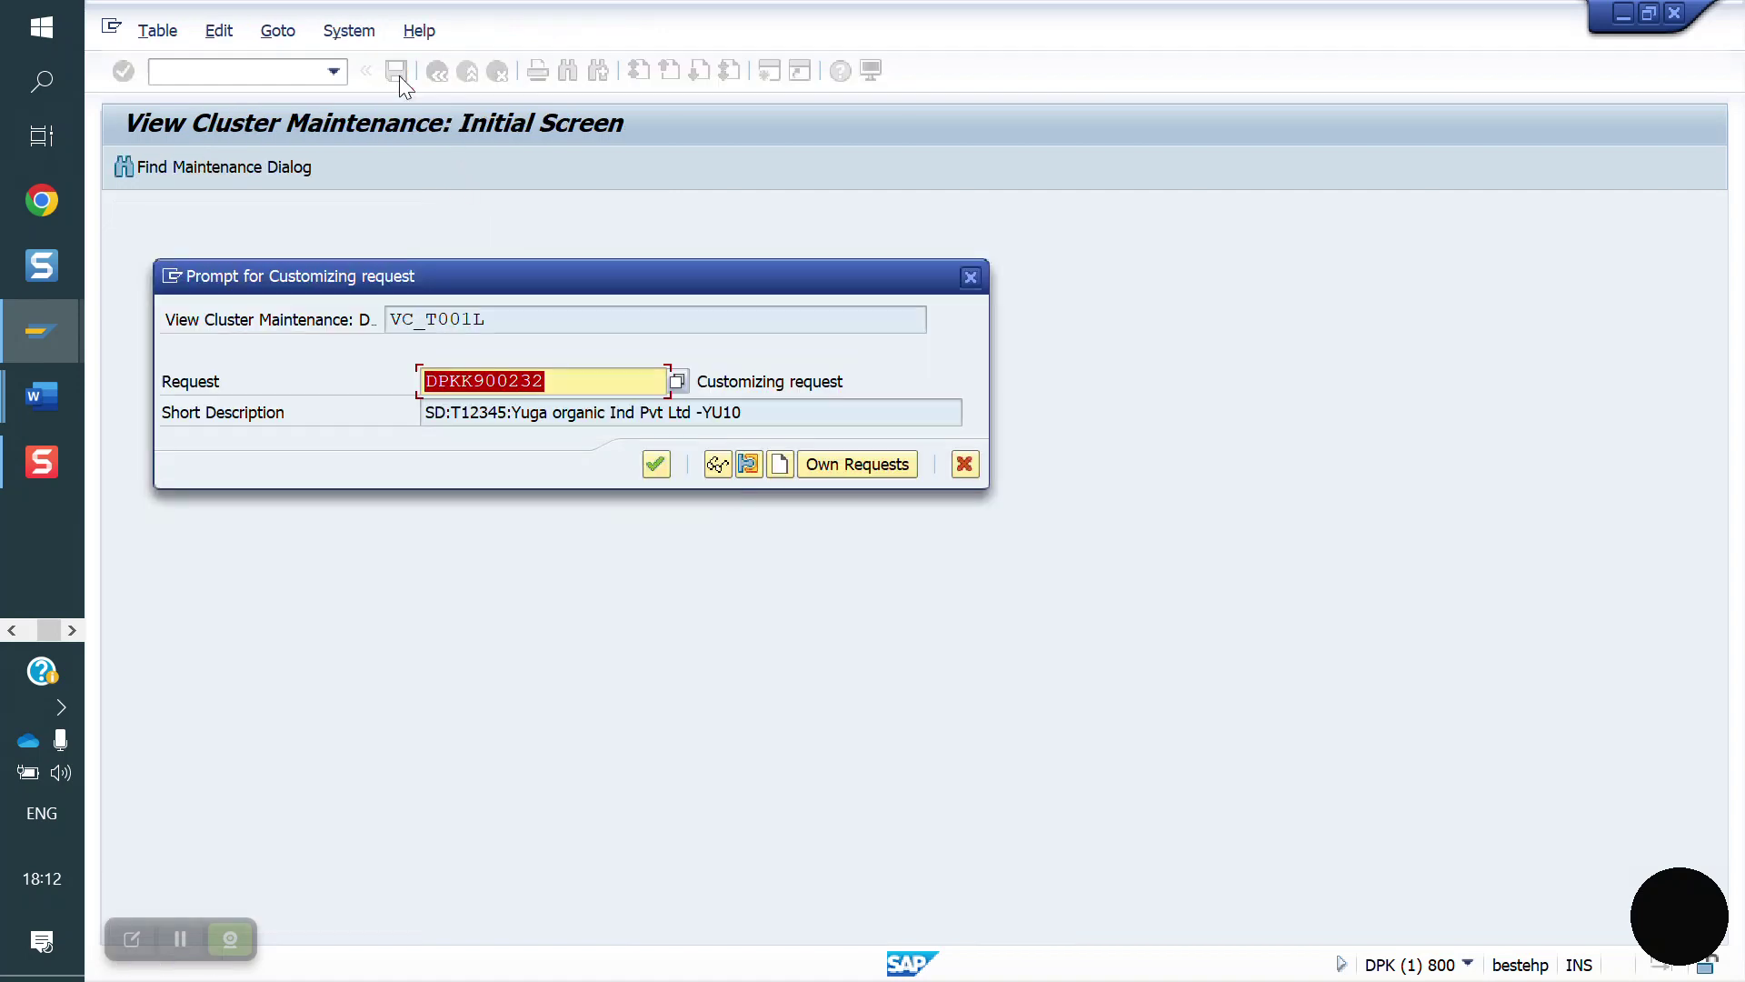
{"action": "left_click", "coordinate": [651, 463]}
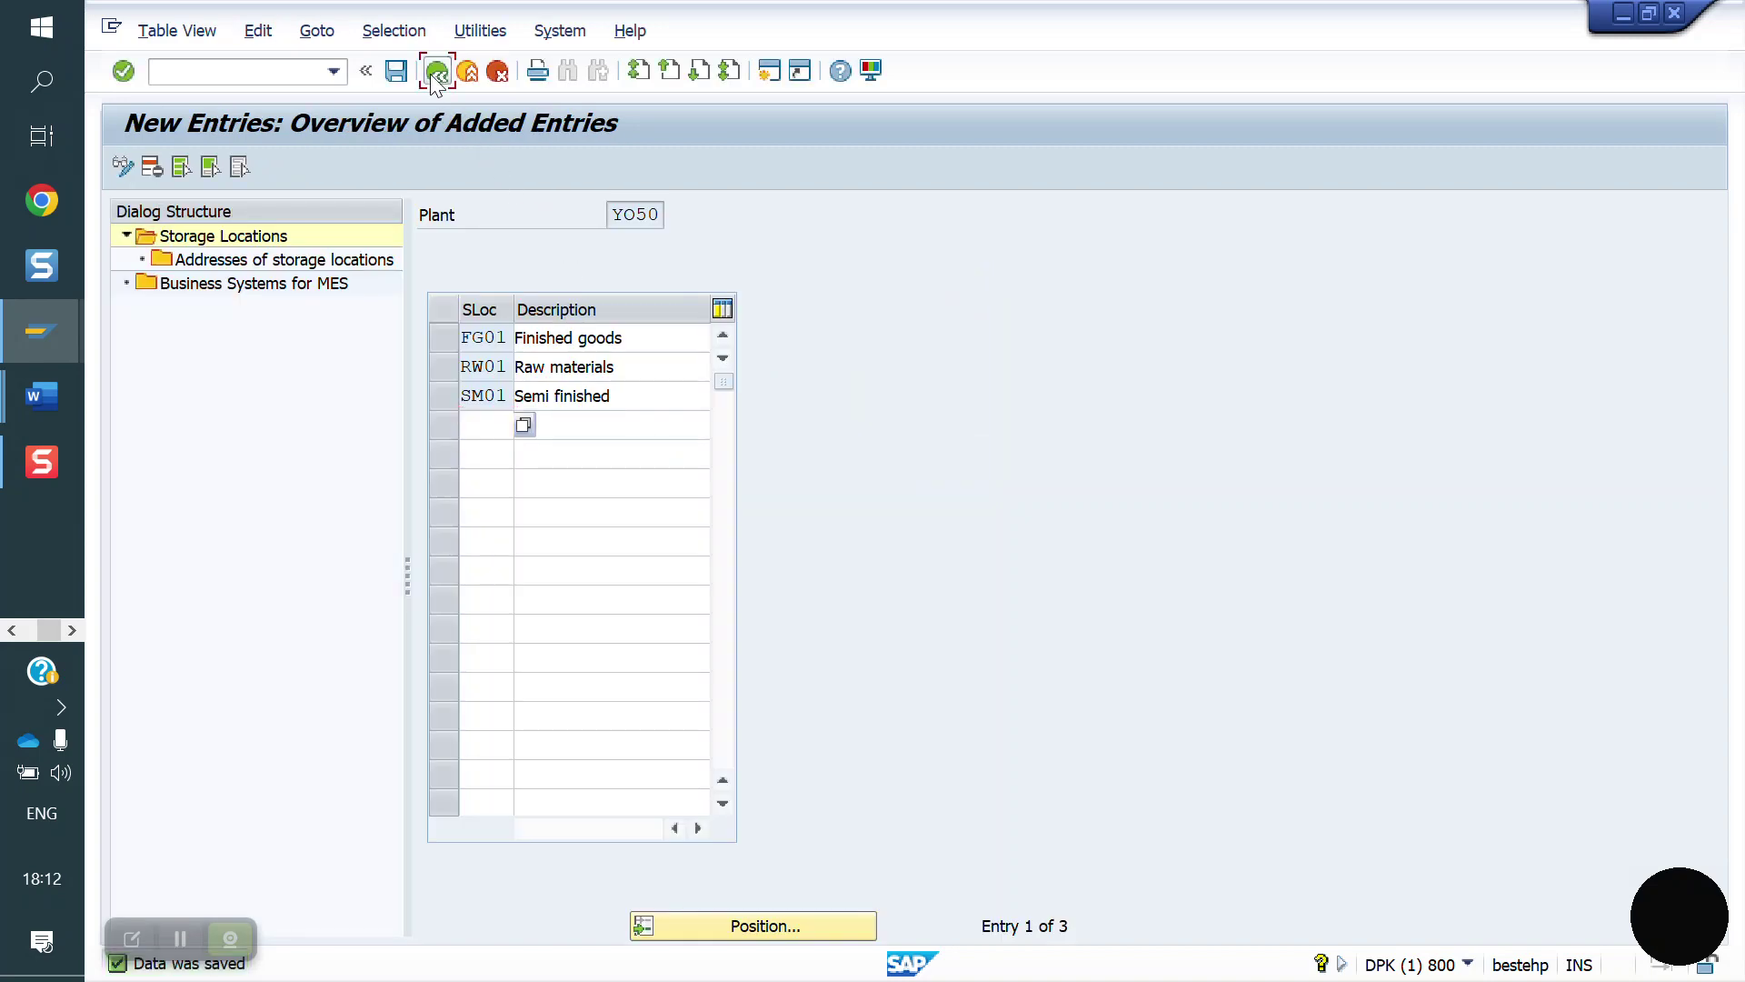
Open the Assign plant to company code table under Enterprise Structure > Assignment > Logistics - General
{"action": "left_click", "coordinate": [431, 76]}
{"action": "left_click", "coordinate": [430, 76]}
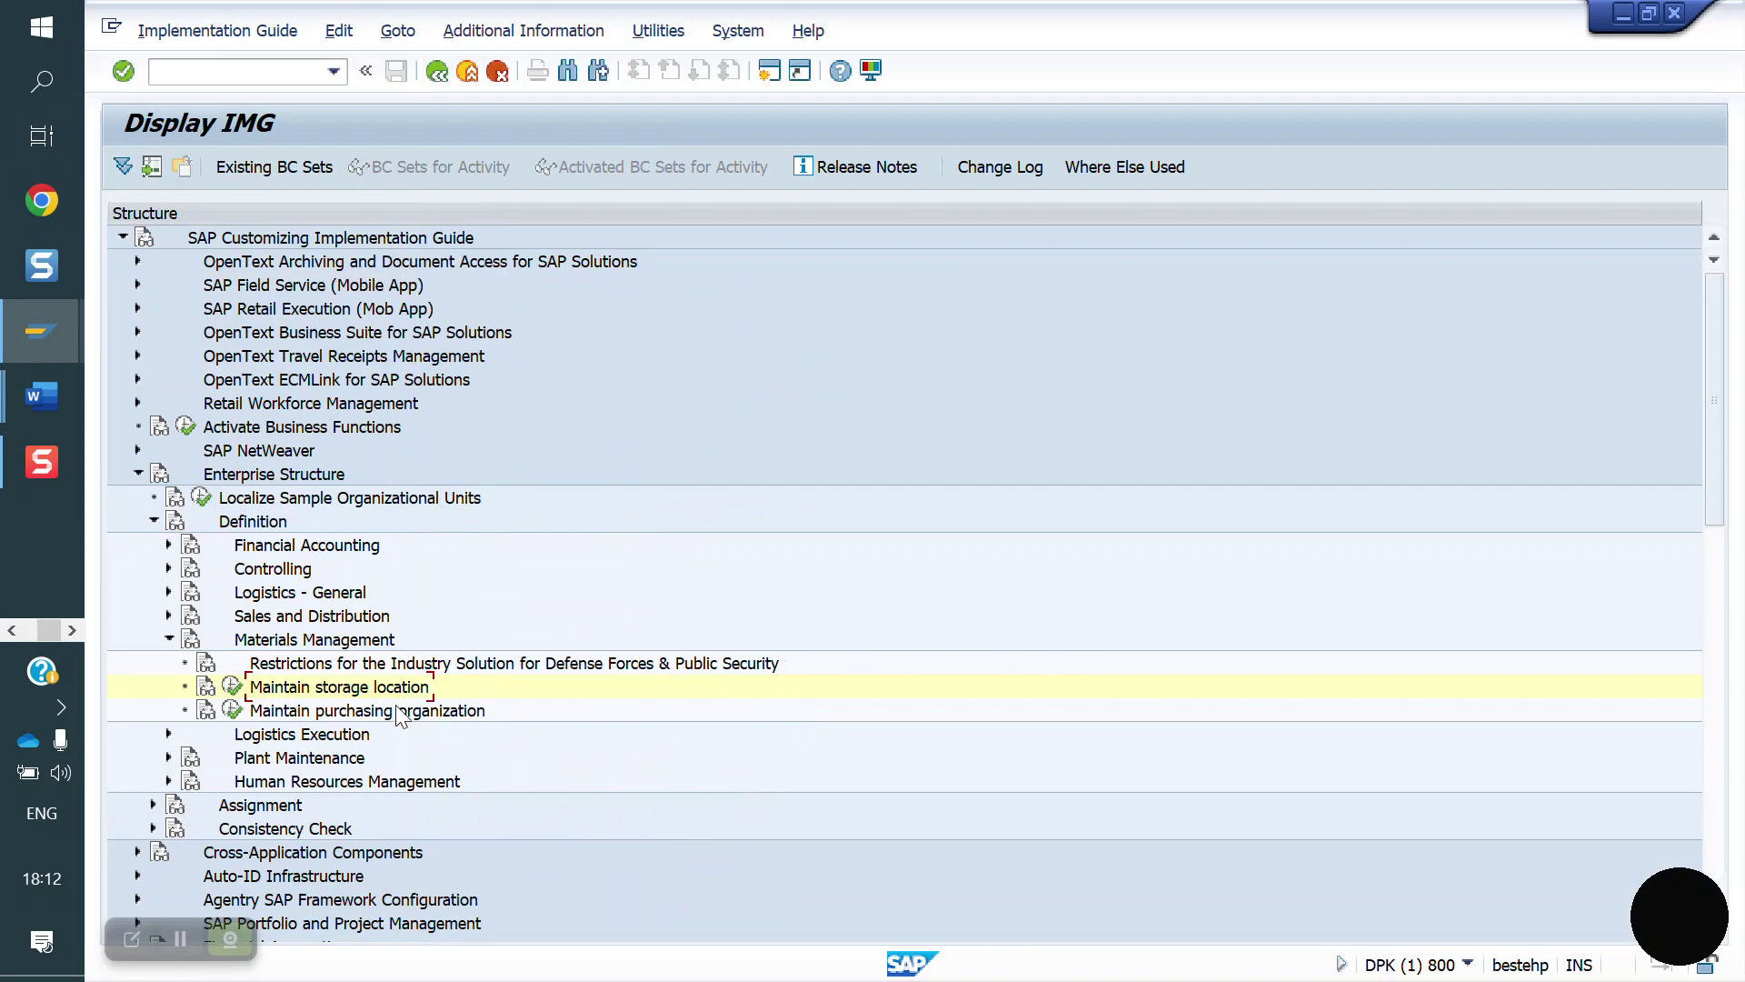
{"action": "left_click", "coordinate": [169, 640]}
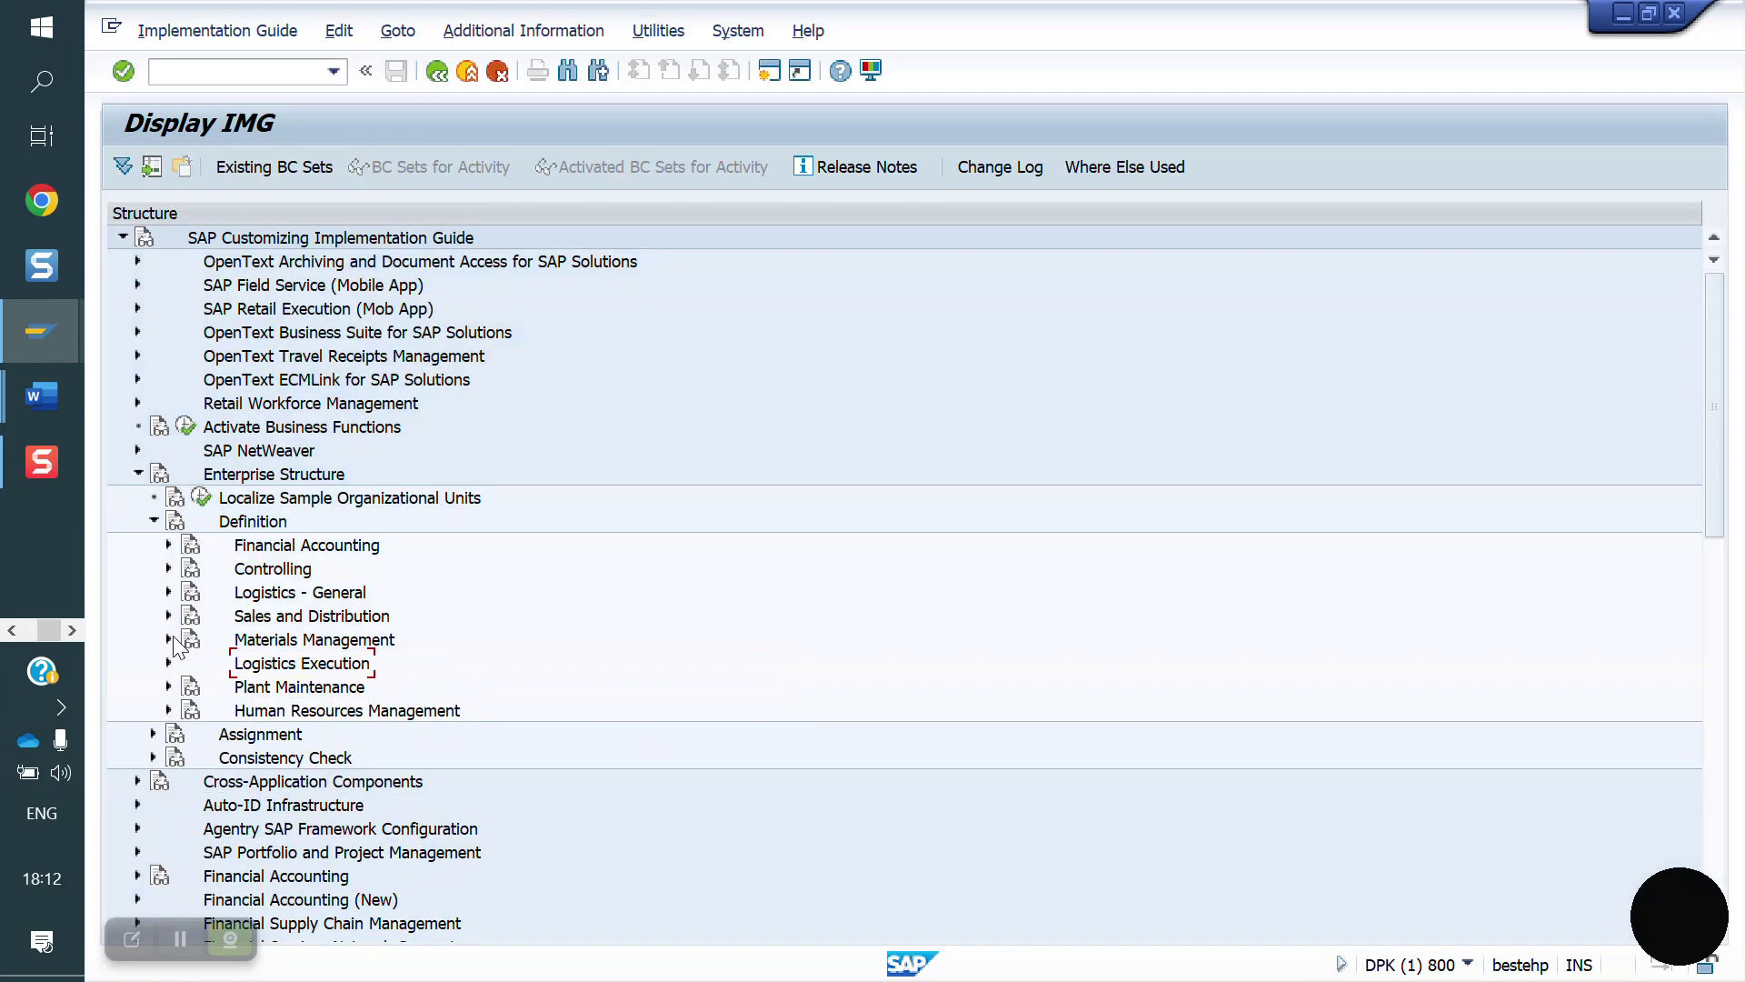
{"action": "left_click", "coordinate": [152, 521]}
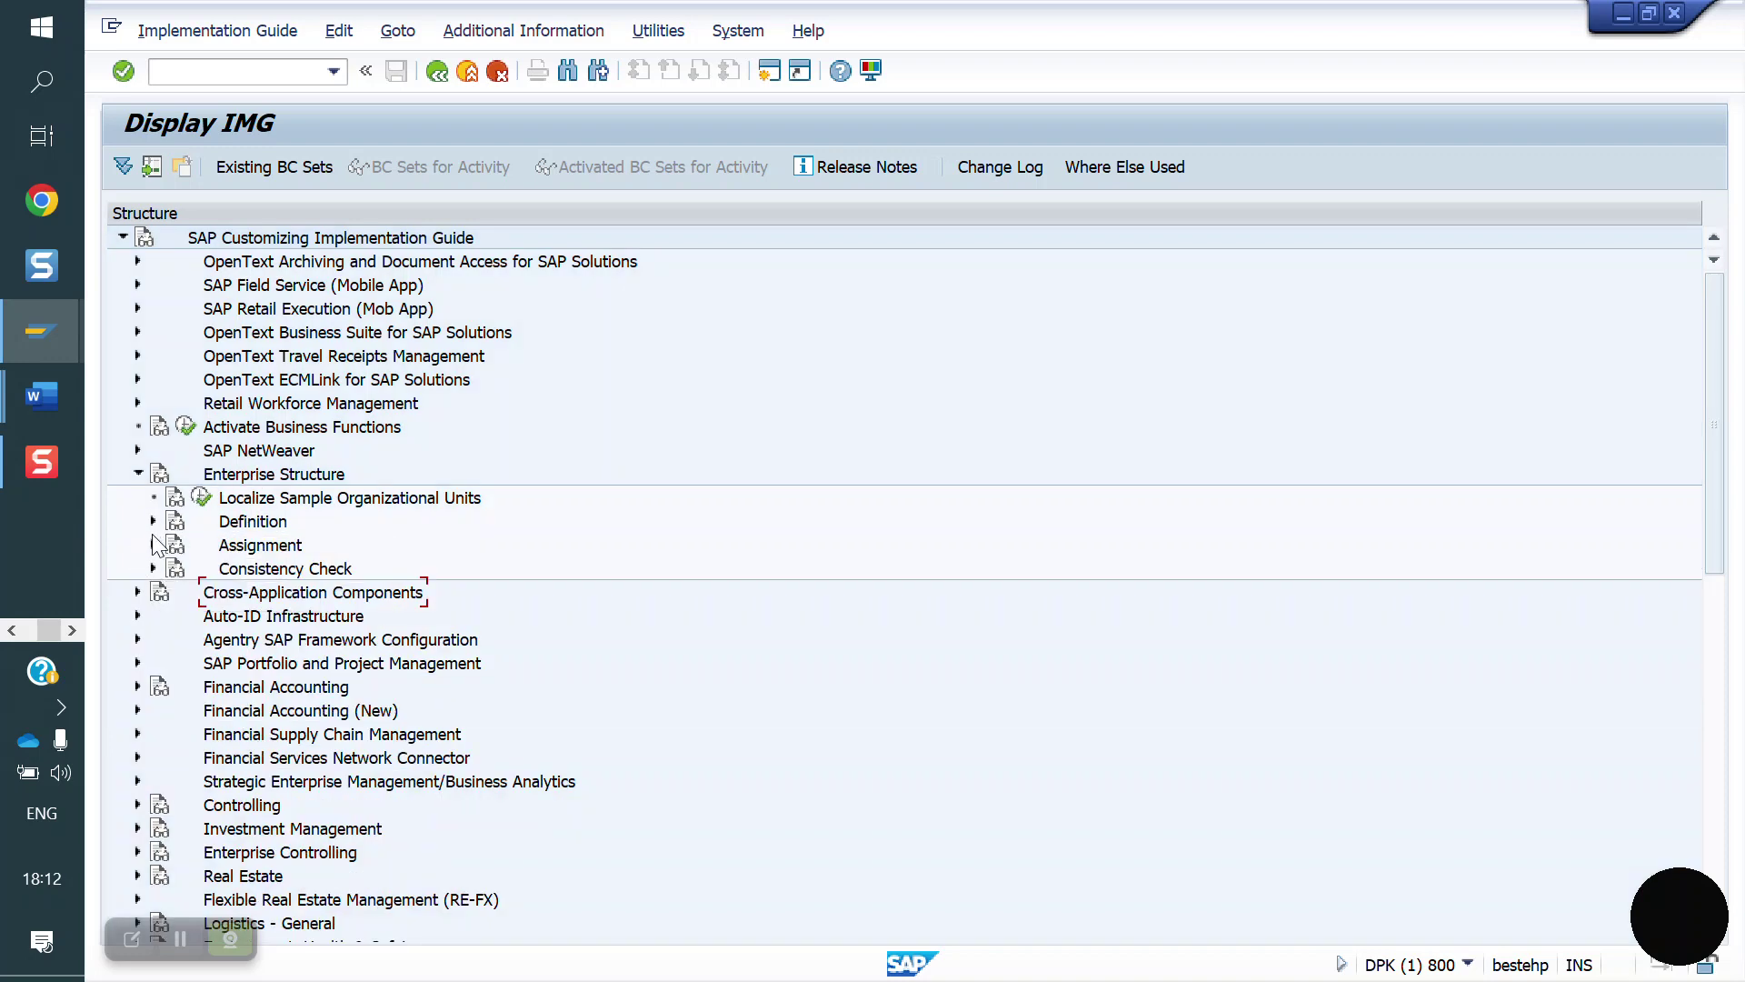
{"action": "left_click", "coordinate": [154, 544]}
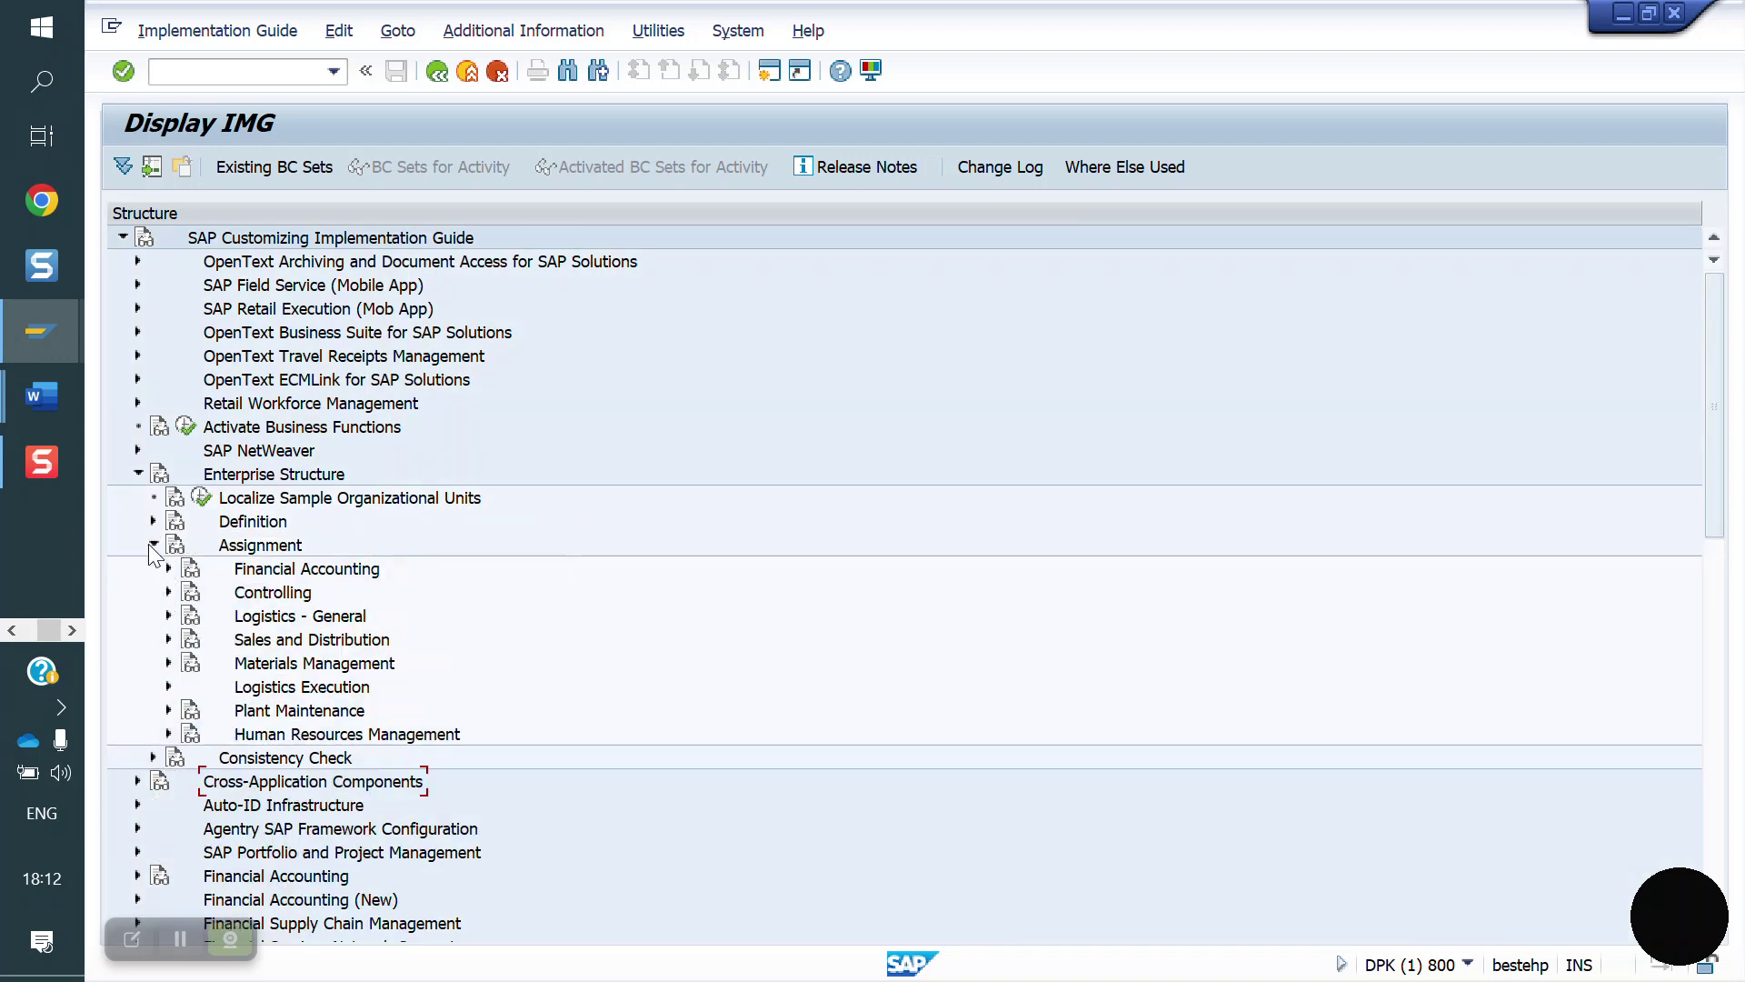
{"action": "left_click", "coordinate": [169, 616]}
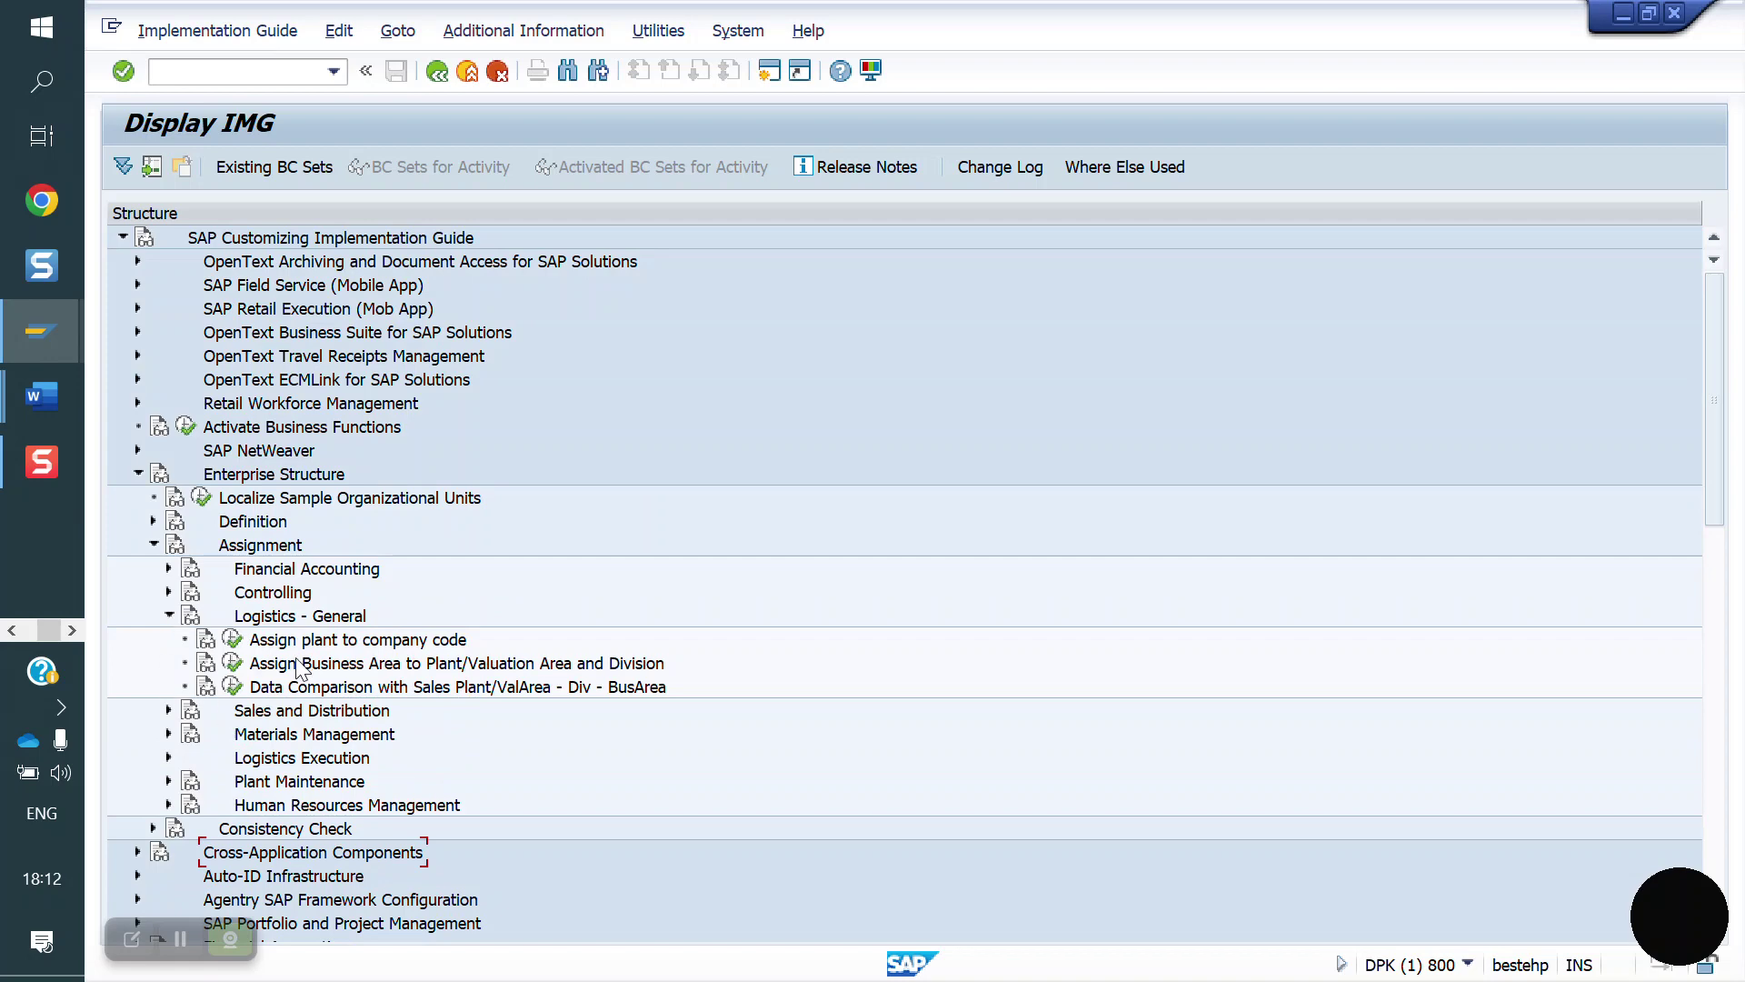
{"action": "left_click", "coordinate": [232, 640]}
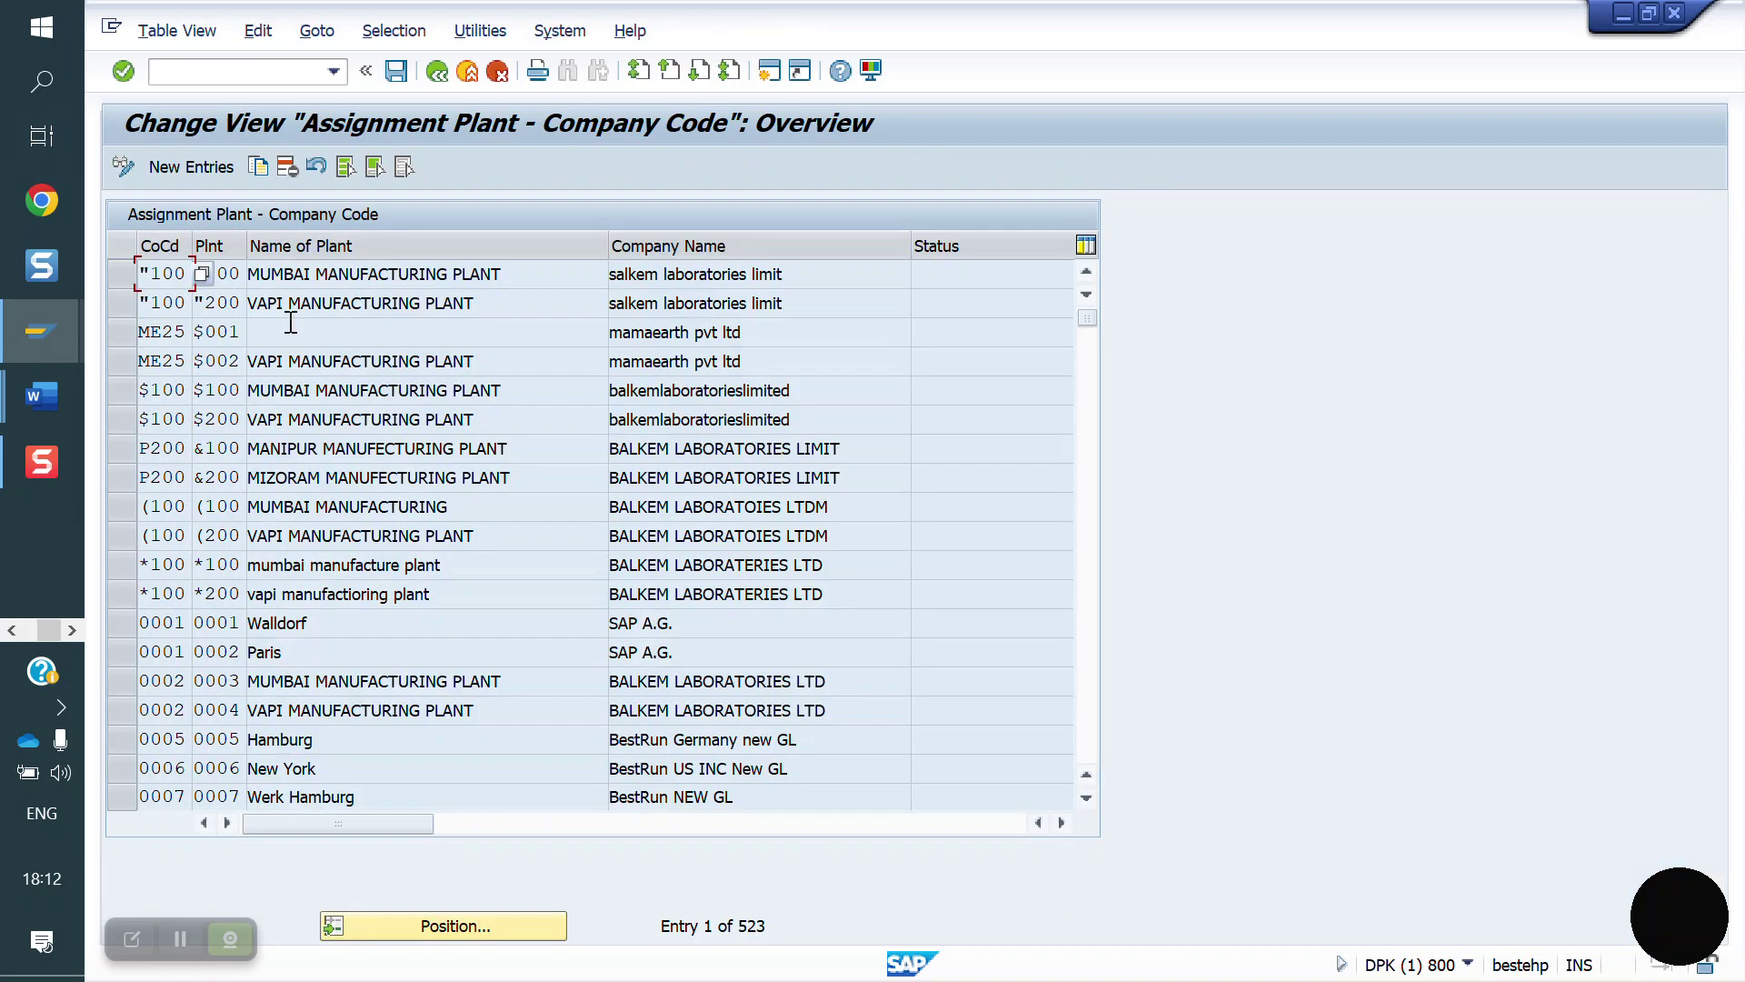
Add and save a new entry linking company code YU10 to plant YO50
{"action": "left_click", "coordinate": [193, 169]}
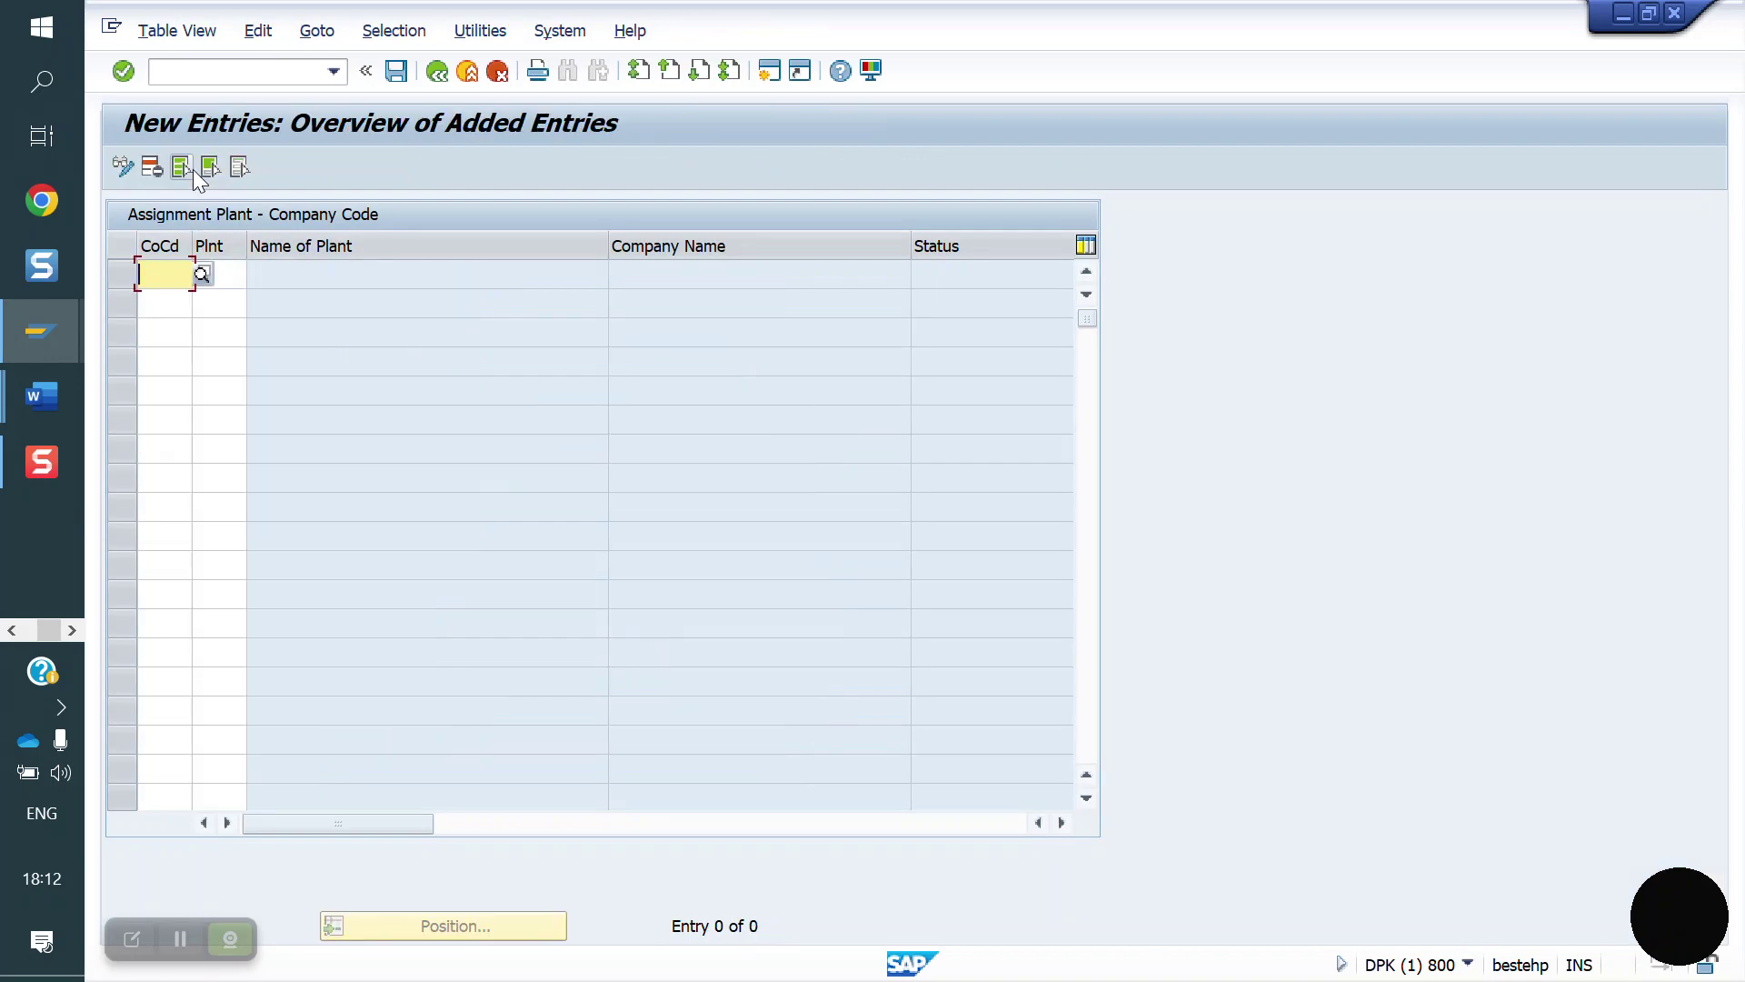
{"action": "type", "text": "yu10"}
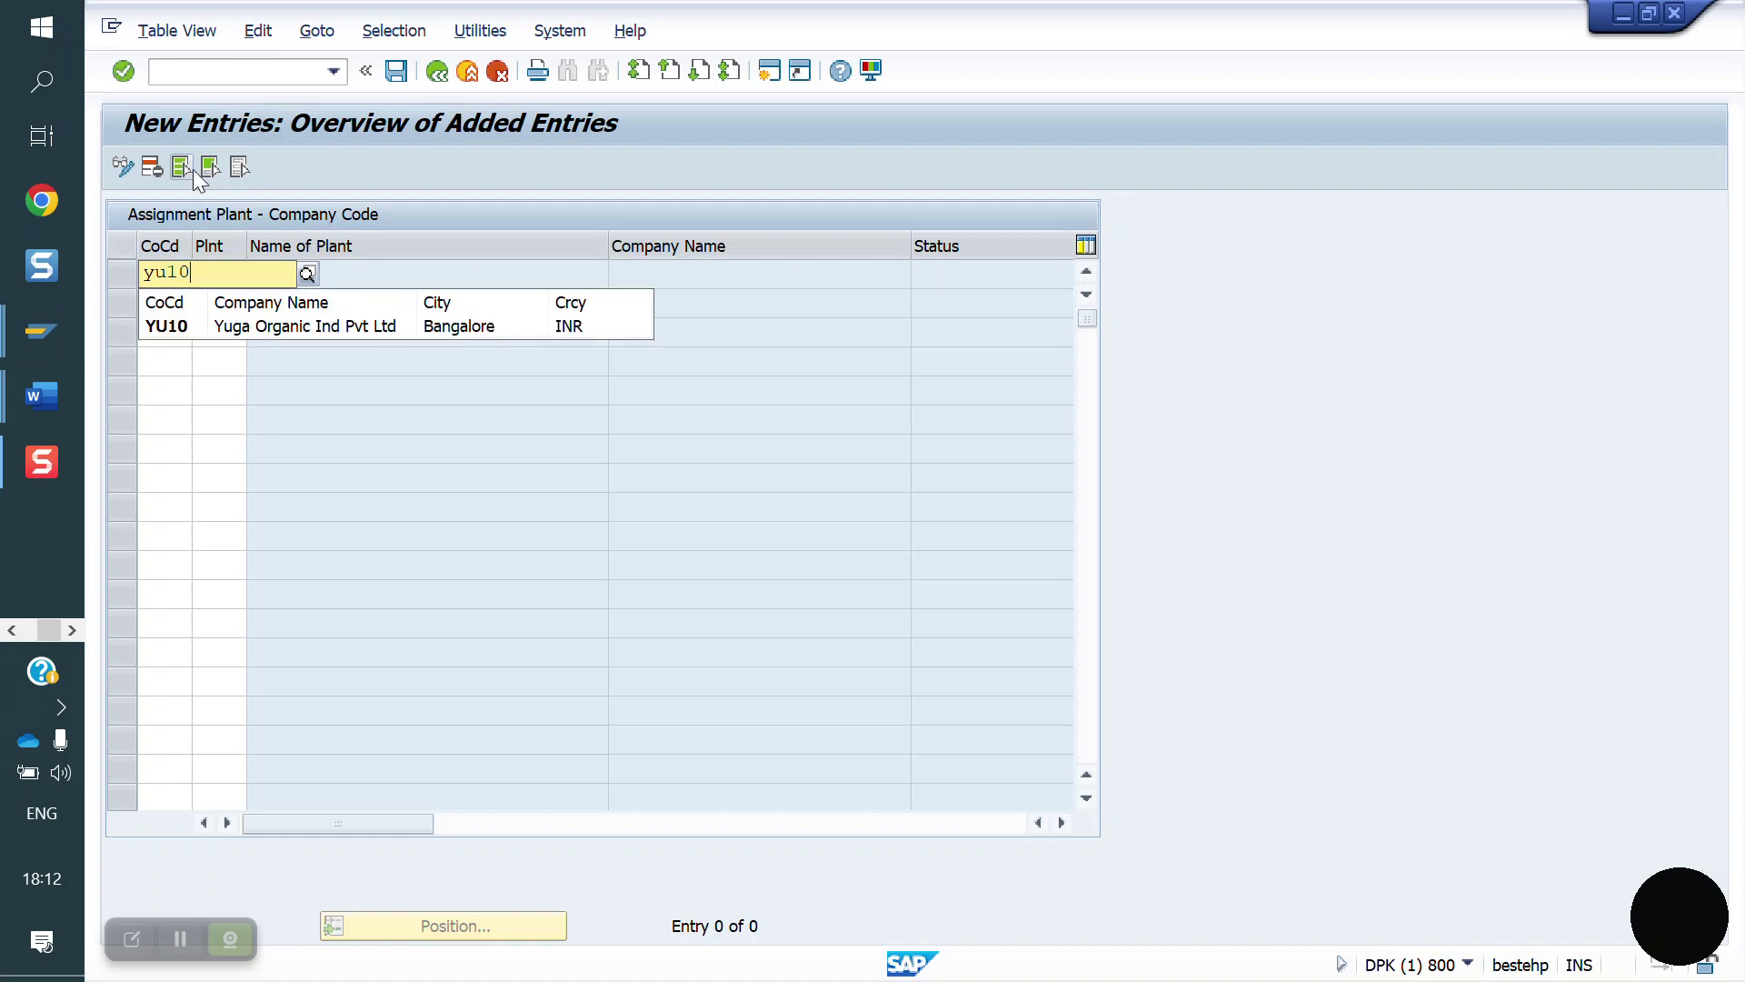
{"action": "left_click", "coordinate": [281, 332]}
{"action": "left_click", "coordinate": [234, 273]}
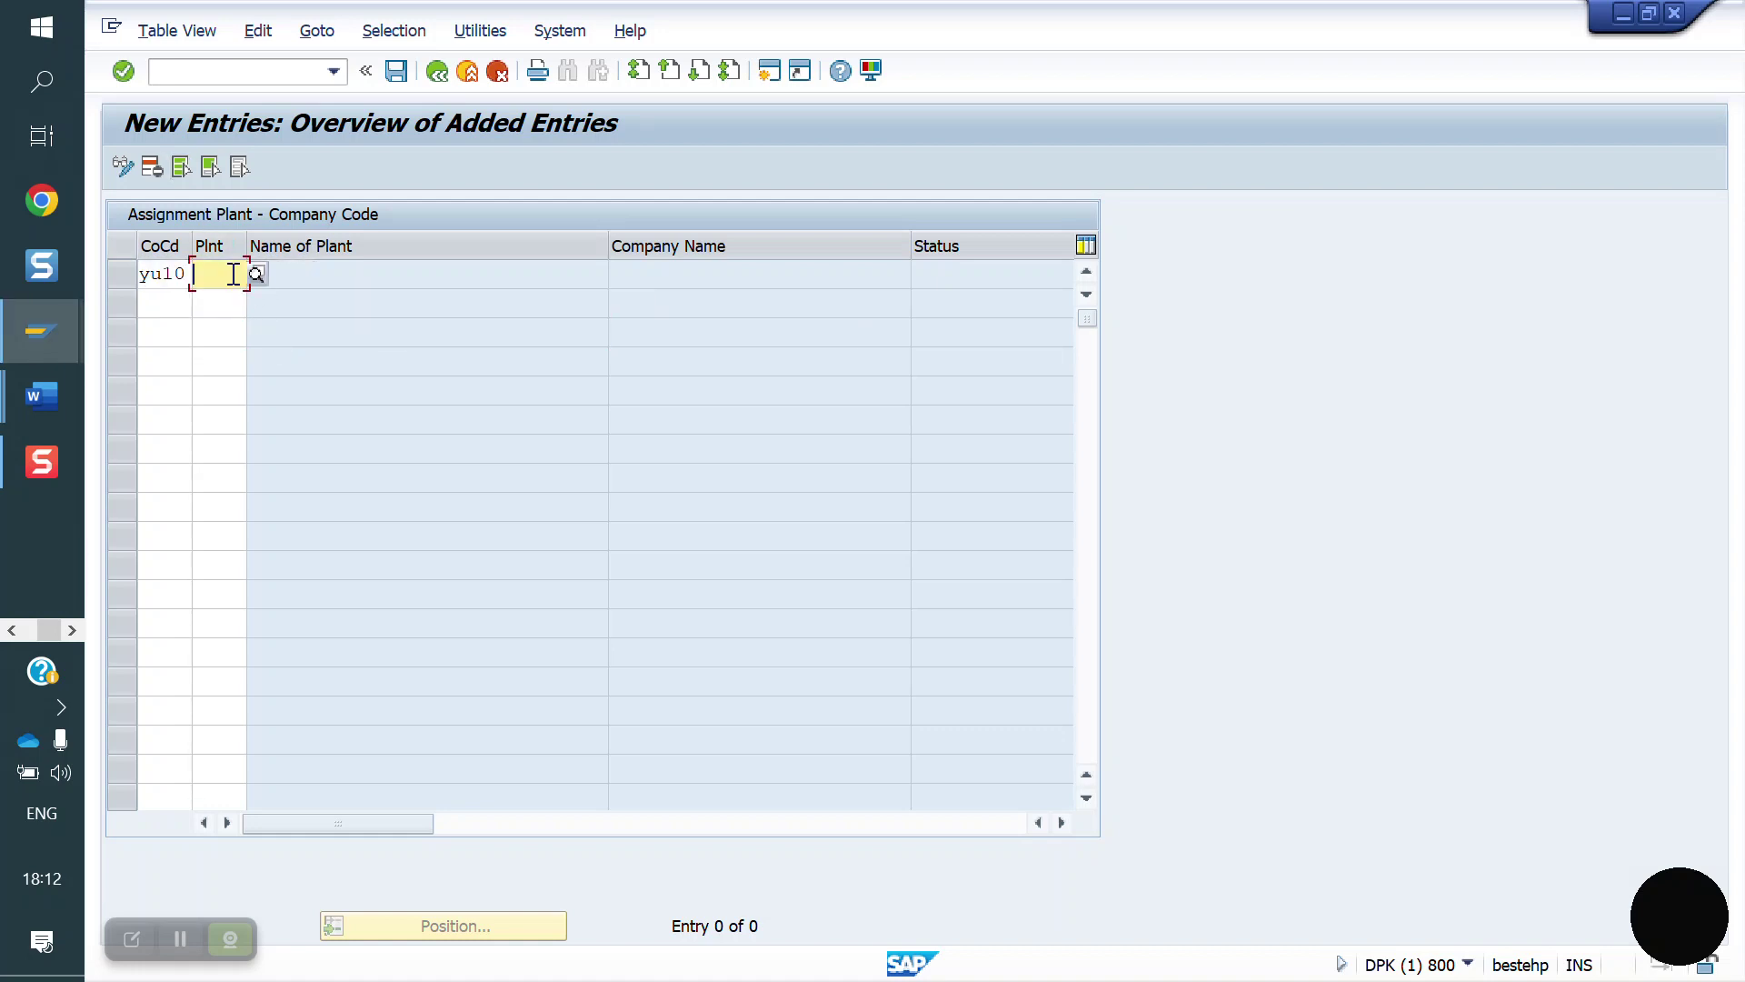
{"action": "type", "text": "y"}
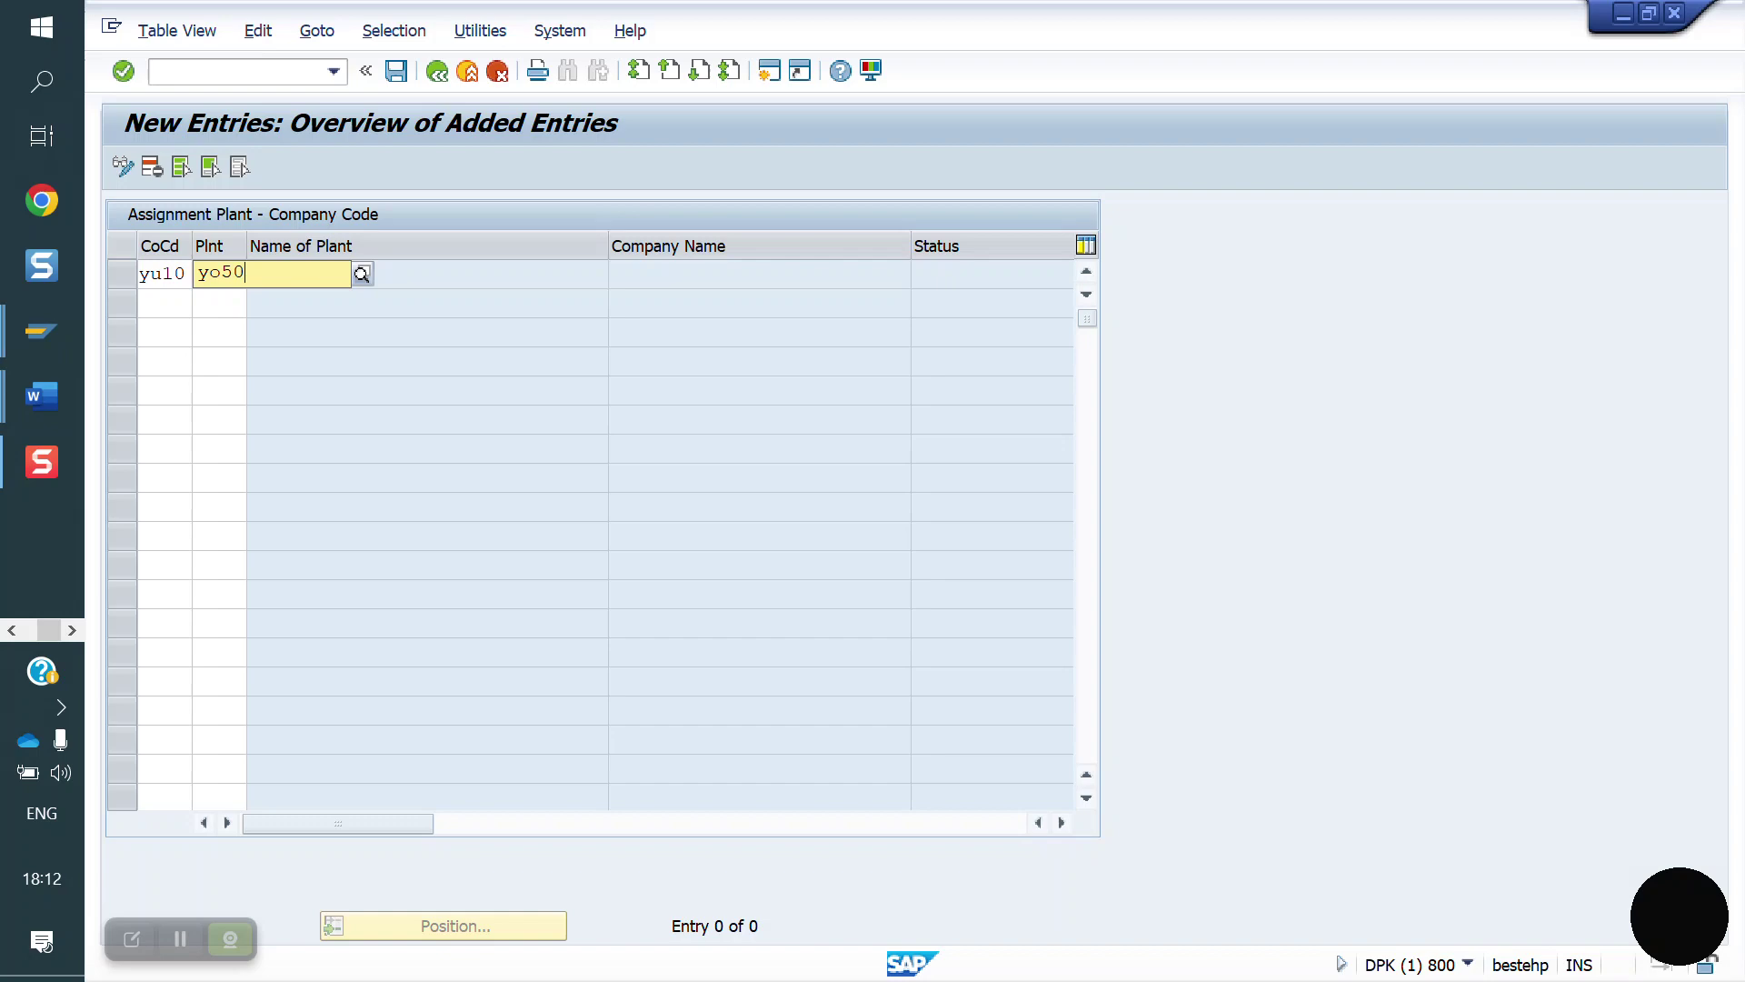
{"action": "type", "text": "o50"}
{"action": "key", "text": "Return"}
{"action": "left_click", "coordinate": [397, 72]}
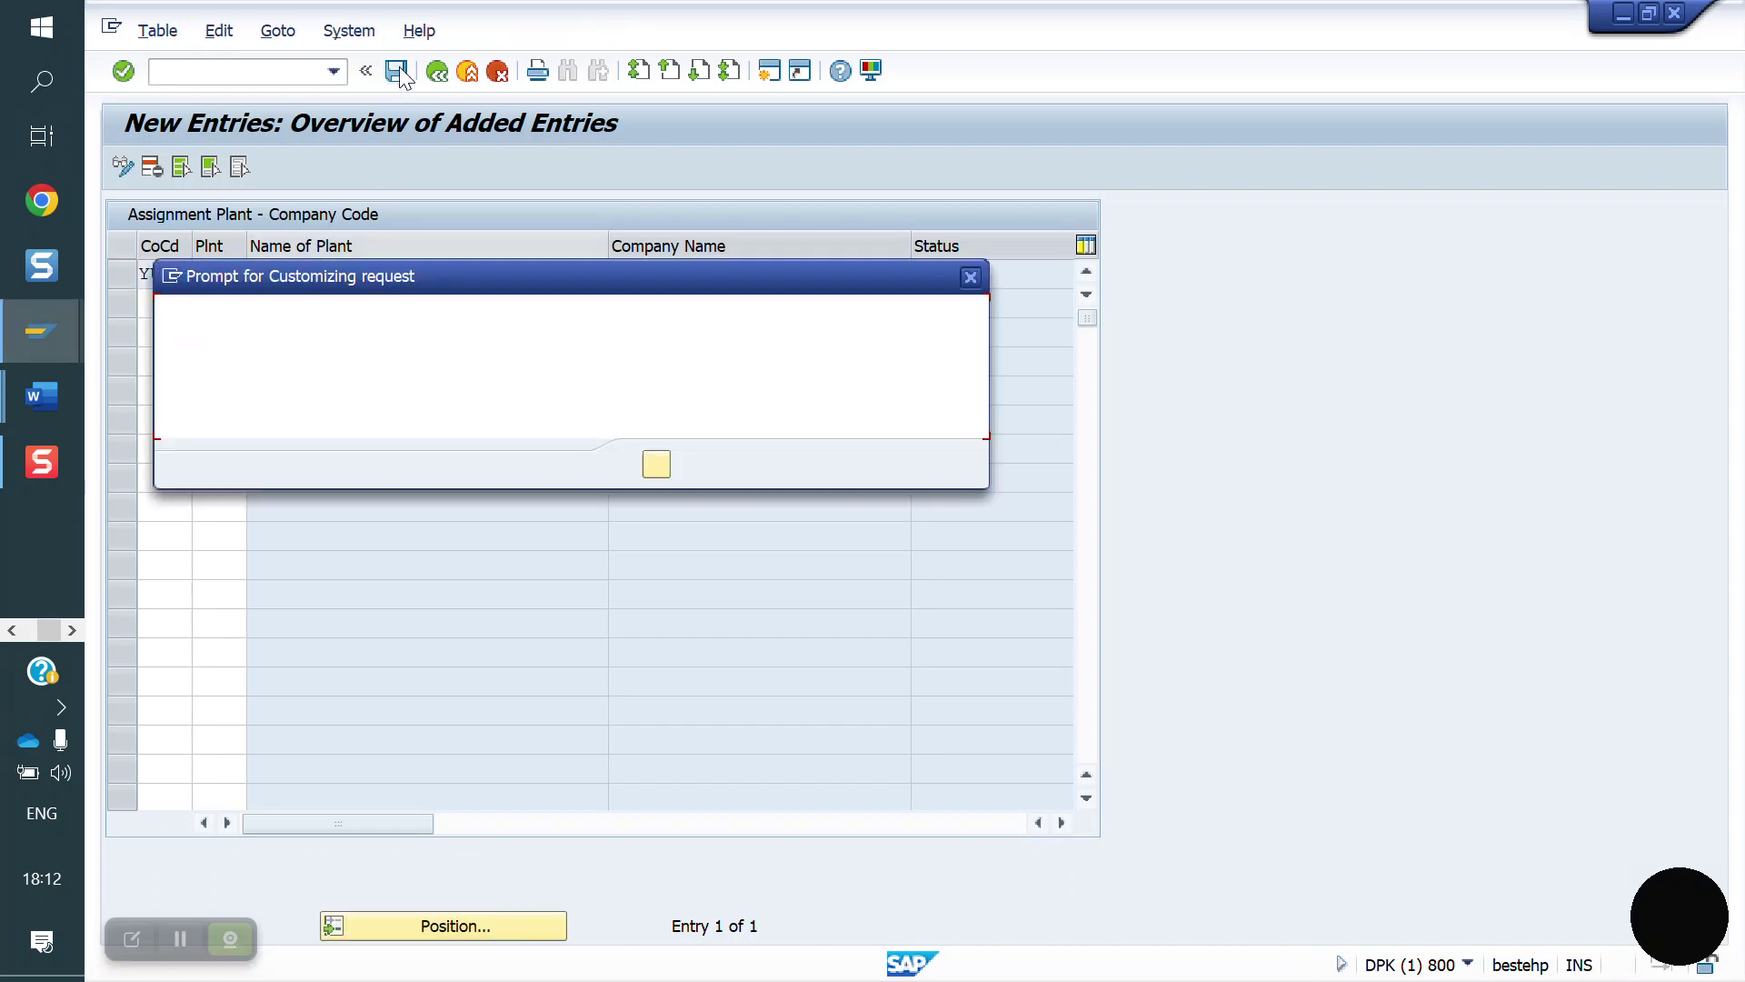
{"action": "left_click", "coordinate": [656, 464]}
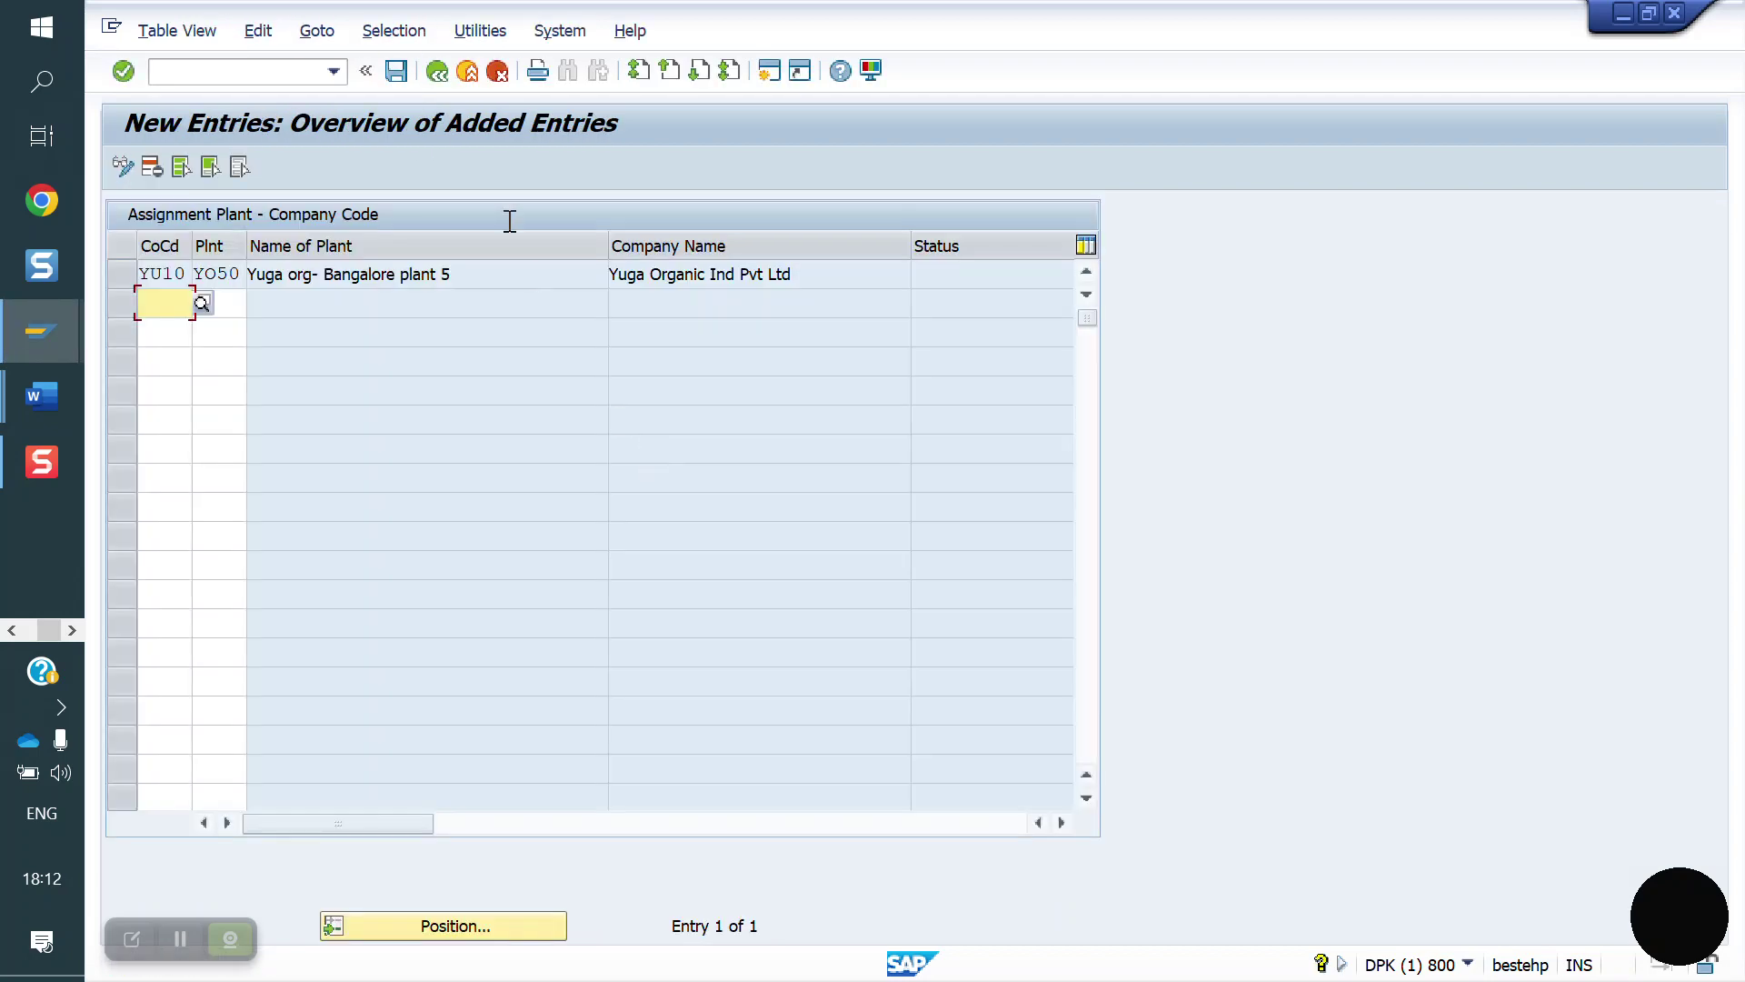
{"action": "left_click", "coordinate": [436, 73]}
Open the Sales and Distribution sales organization - distribution channel - plant assignment
{"action": "left_click", "coordinate": [436, 72]}
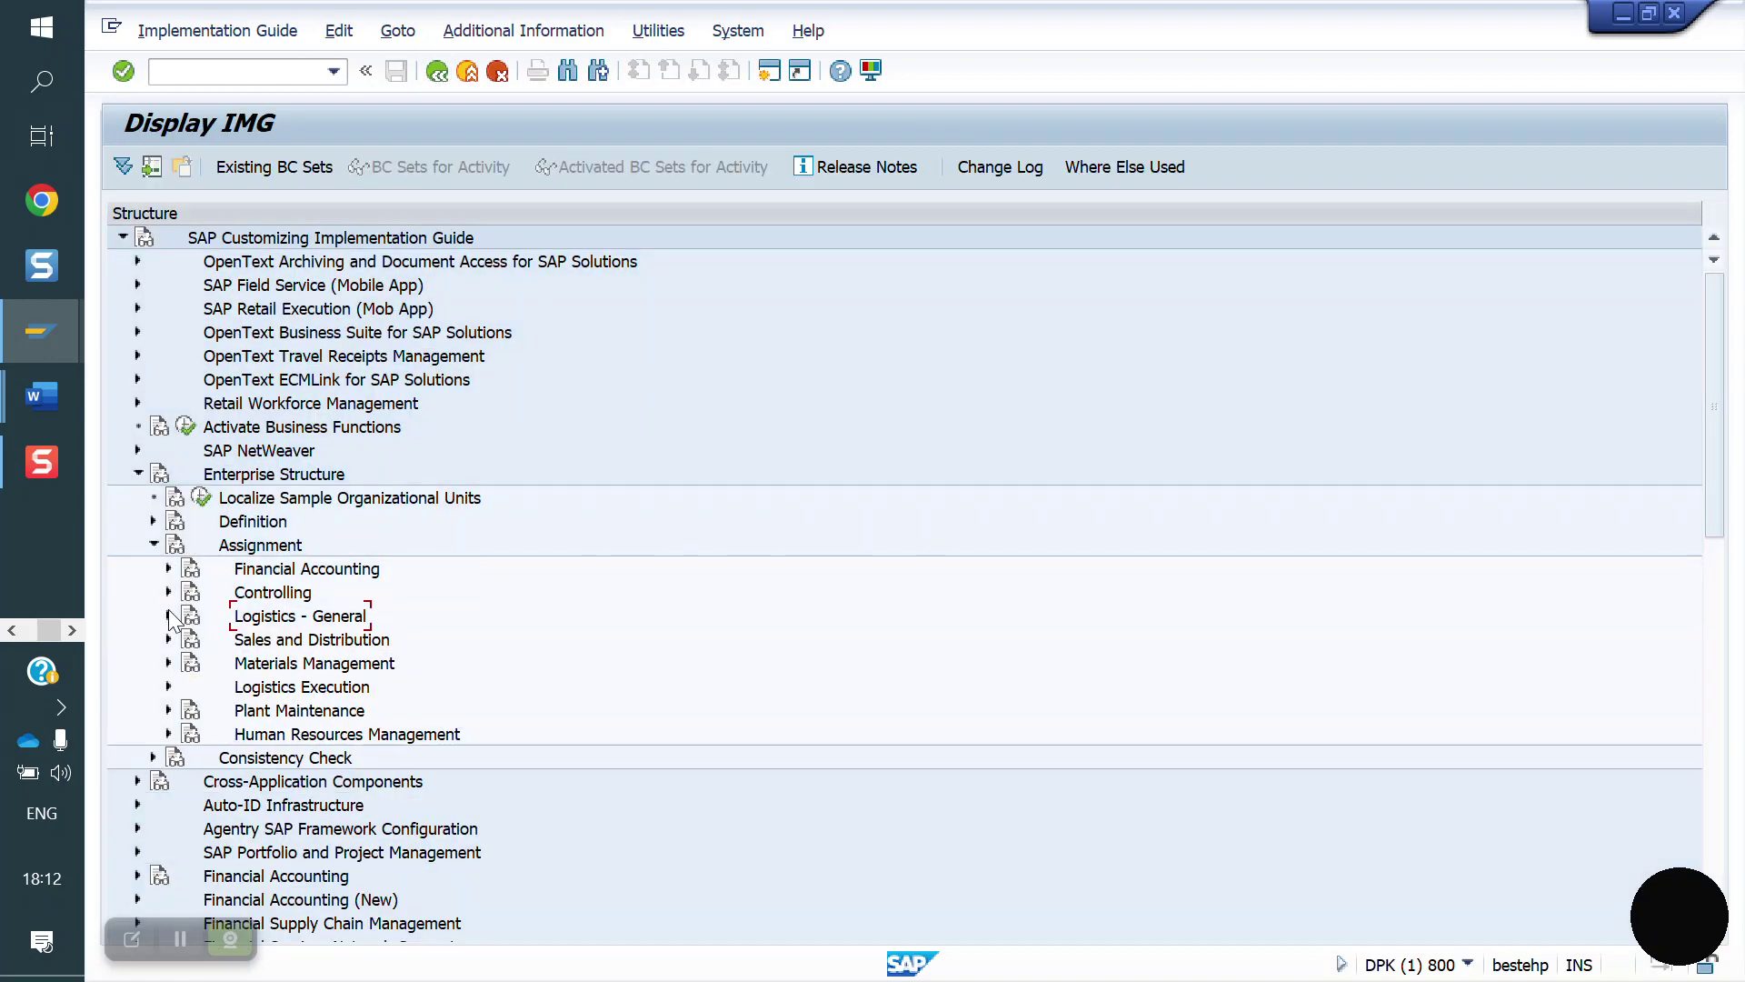
{"action": "left_click", "coordinate": [168, 640]}
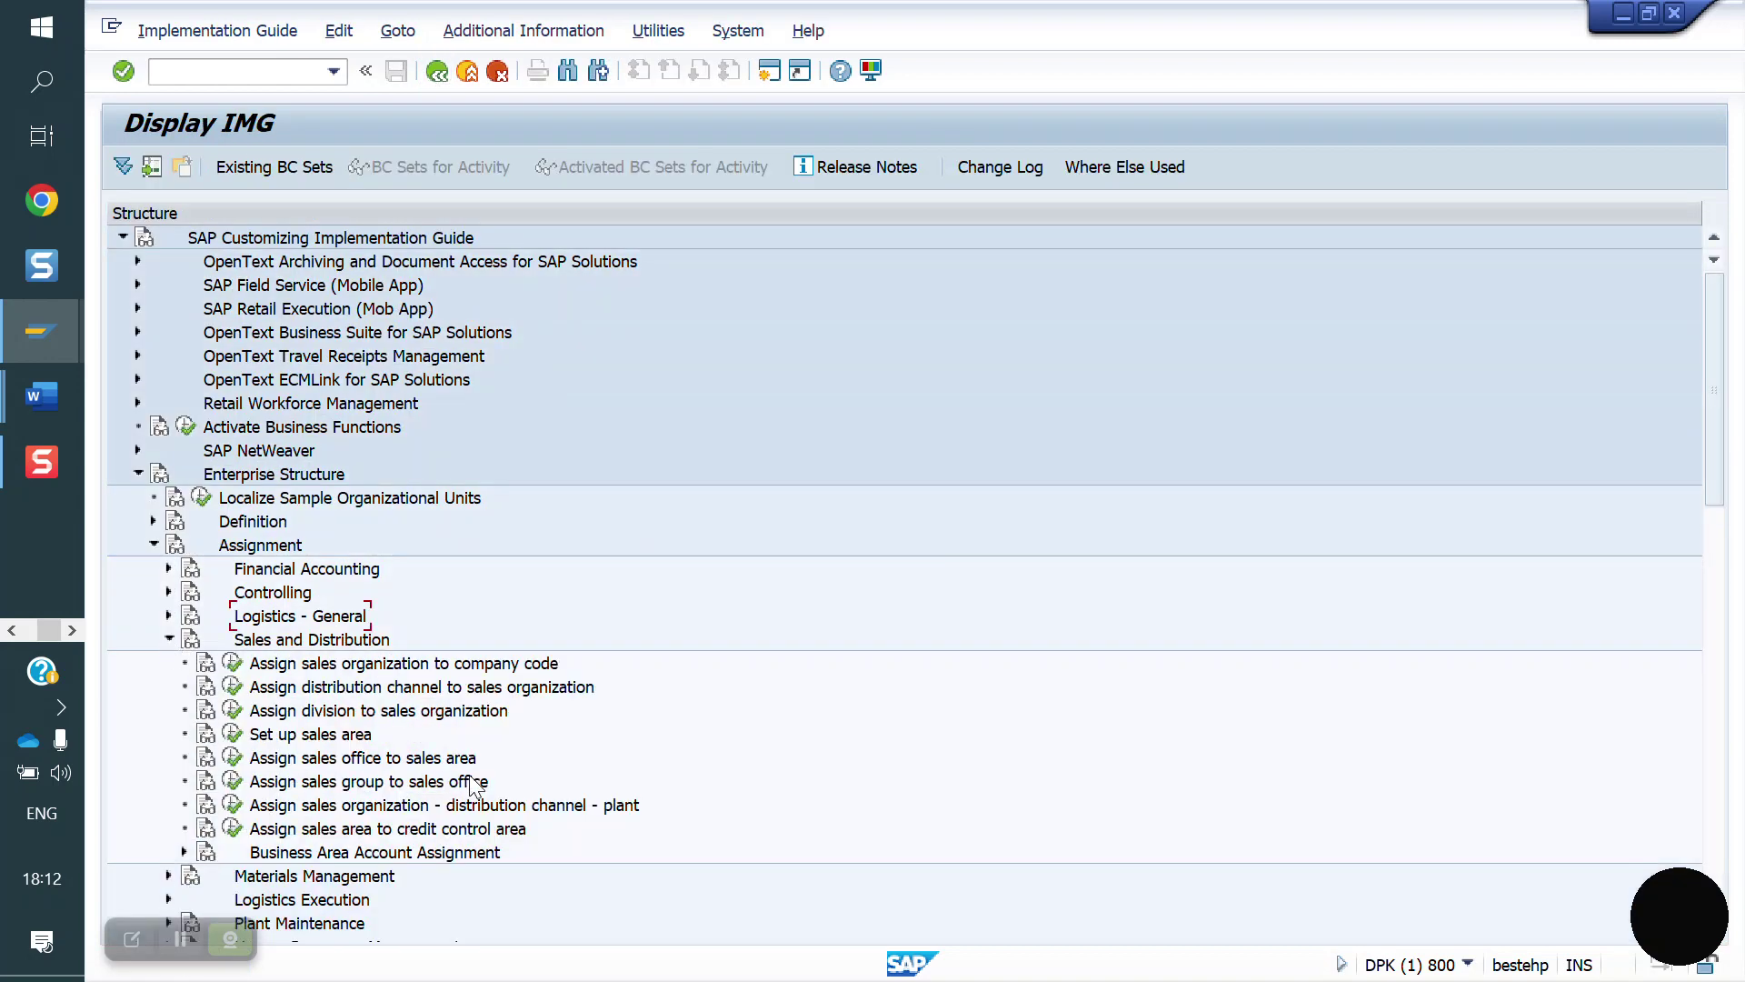
{"action": "left_click", "coordinate": [238, 804]}
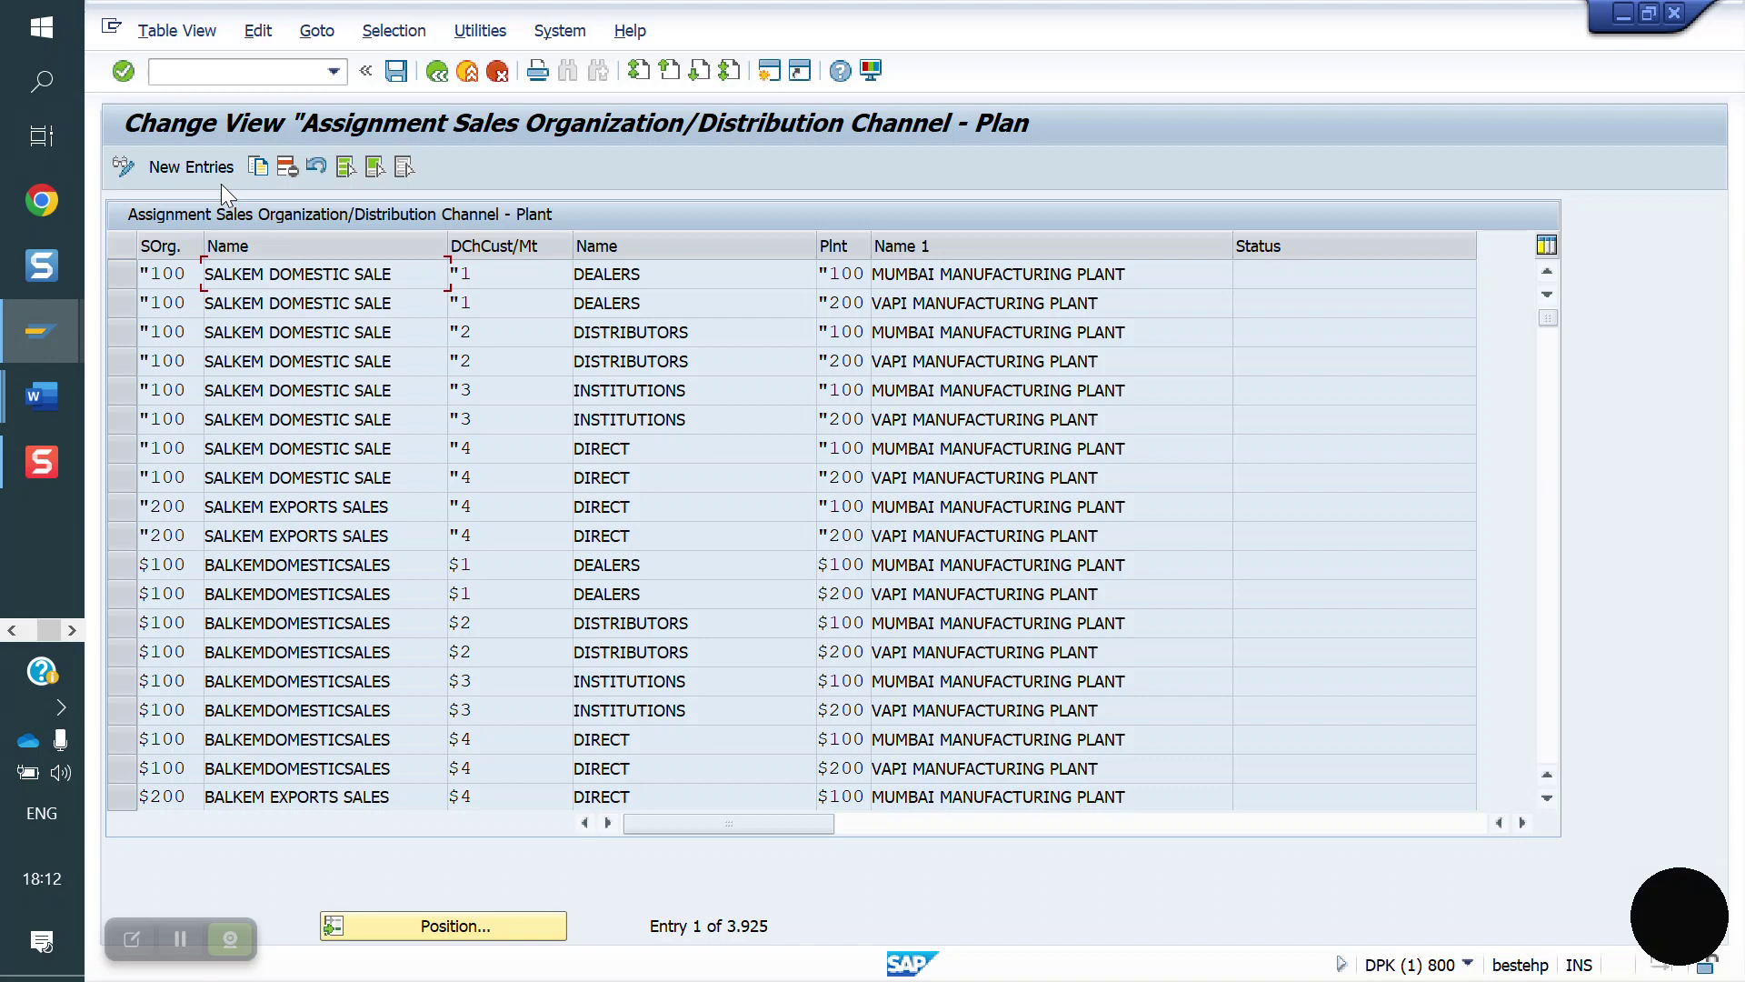
Add and save a new entry with sales organization YO10, channel YD and plant YO50
{"action": "left_click", "coordinate": [200, 166]}
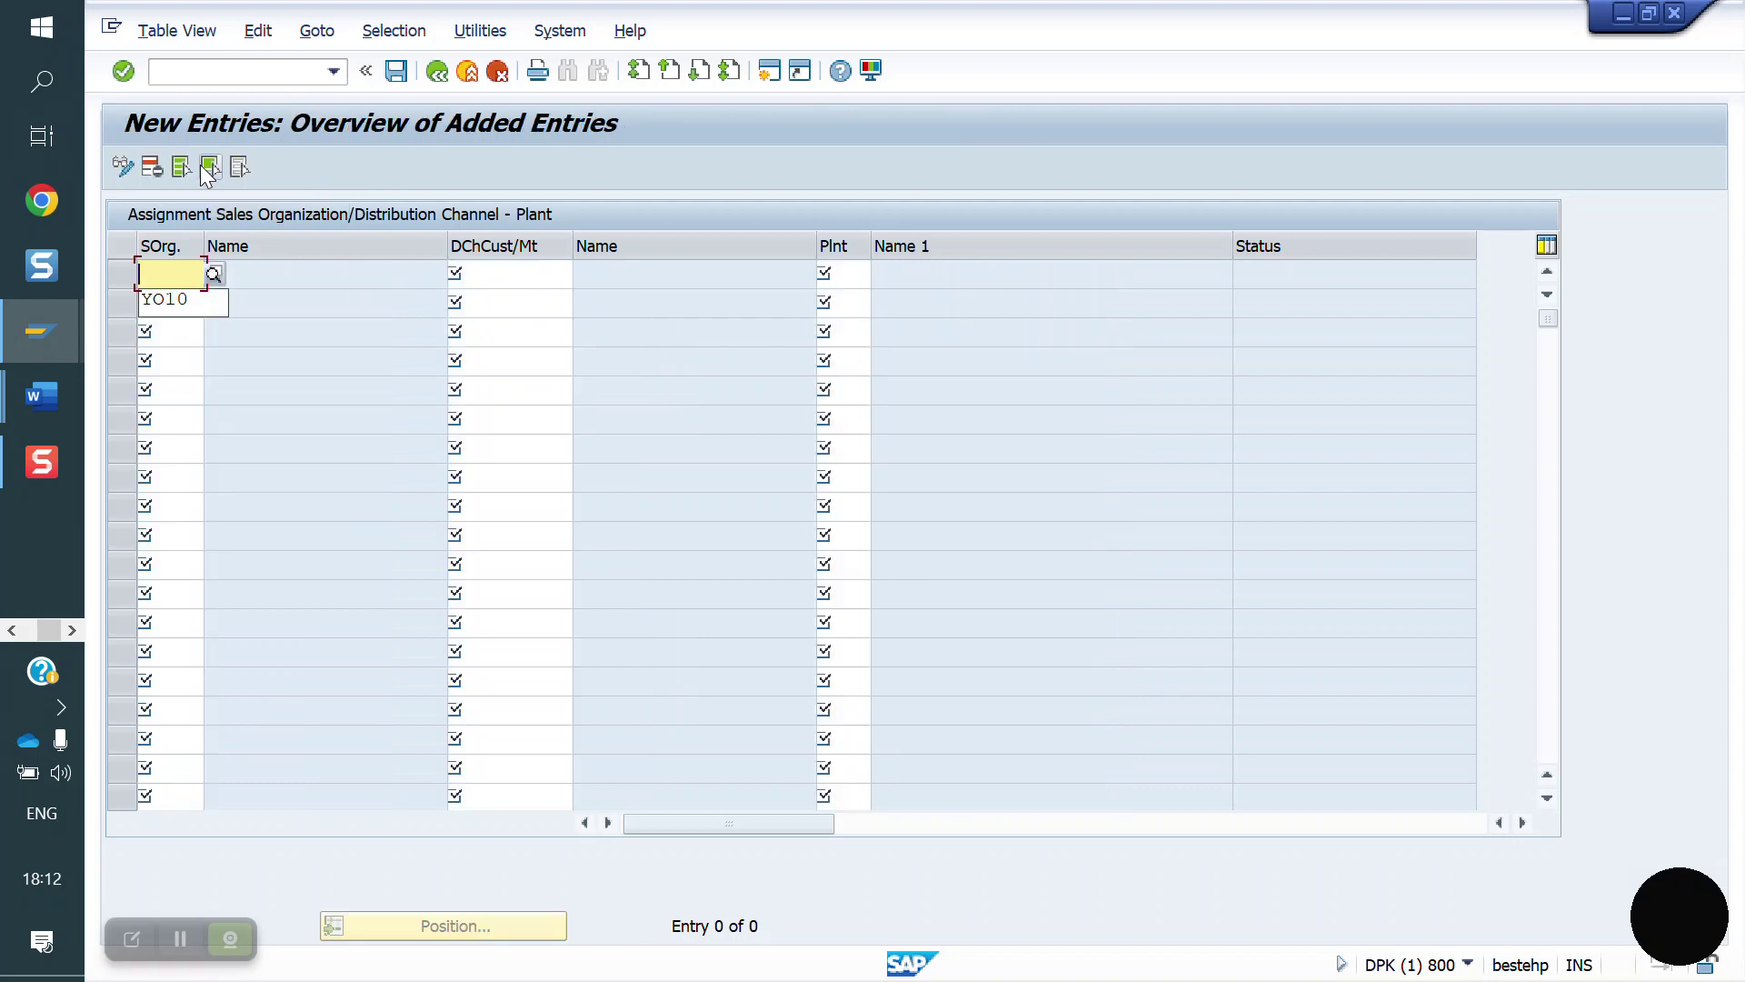
{"action": "key", "text": "Down"}
{"action": "key", "text": "Return"}
{"action": "key", "text": "Tab"}
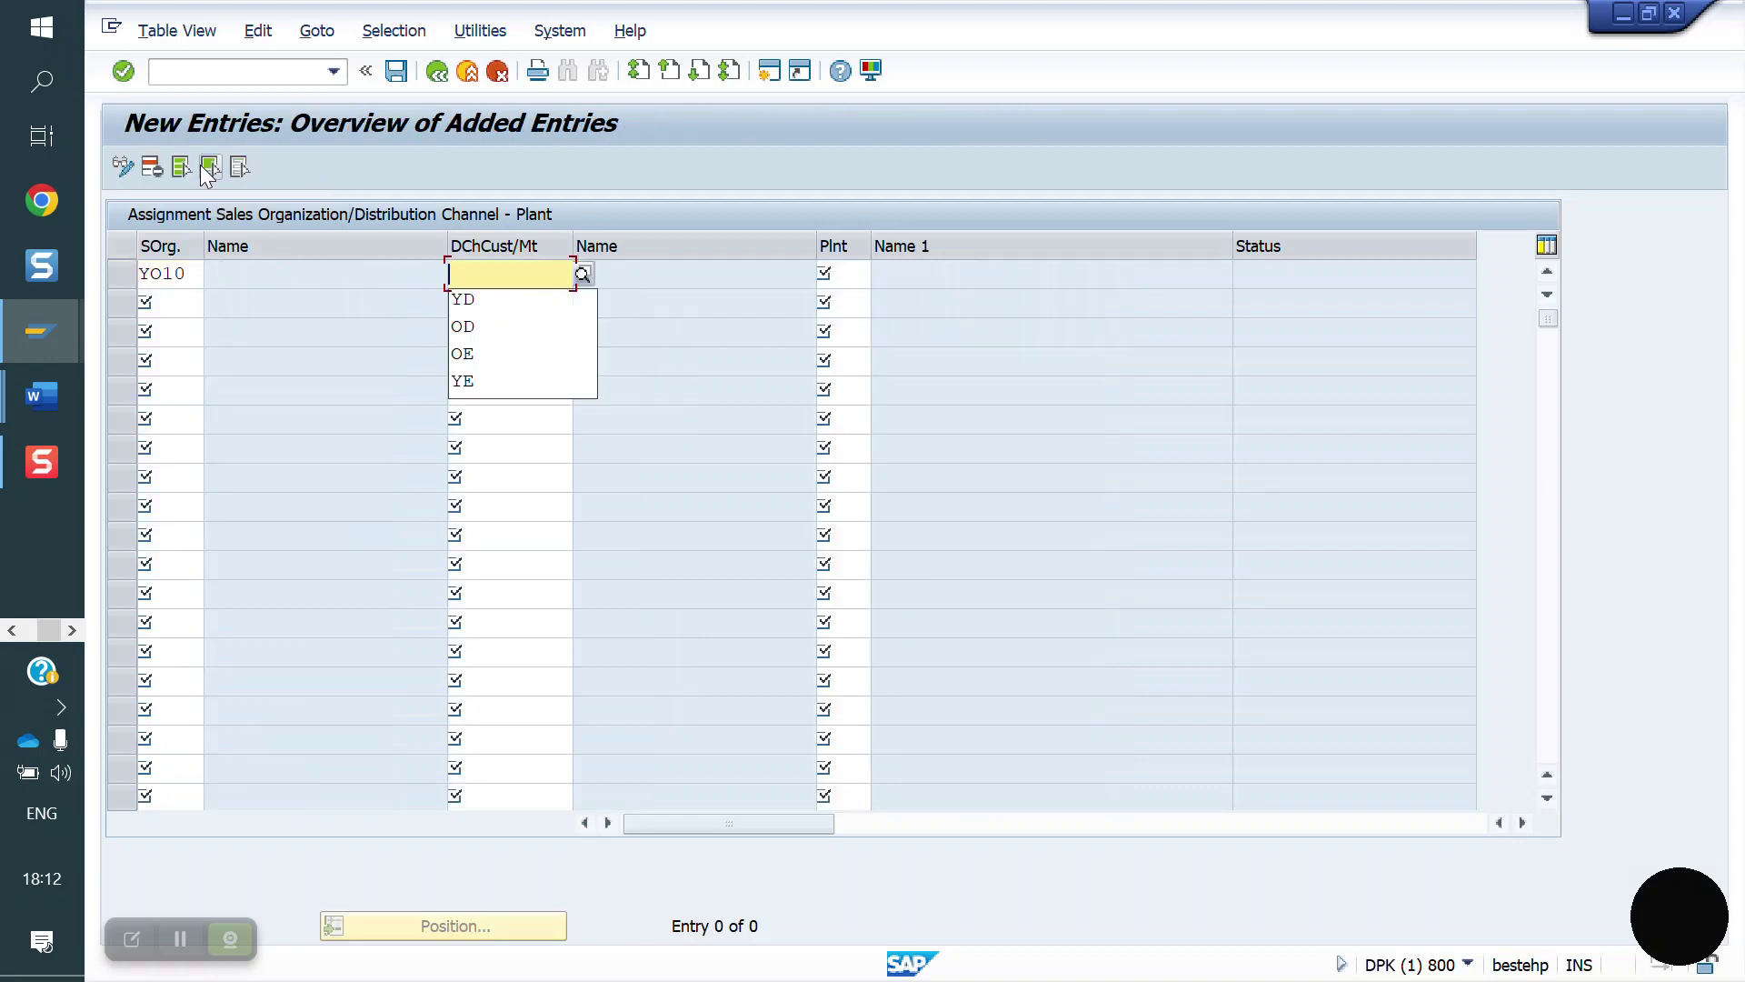
{"action": "key", "text": "Down"}
{"action": "key", "text": "Return"}
{"action": "key", "text": "Tab"}
{"action": "key", "text": "Down"}
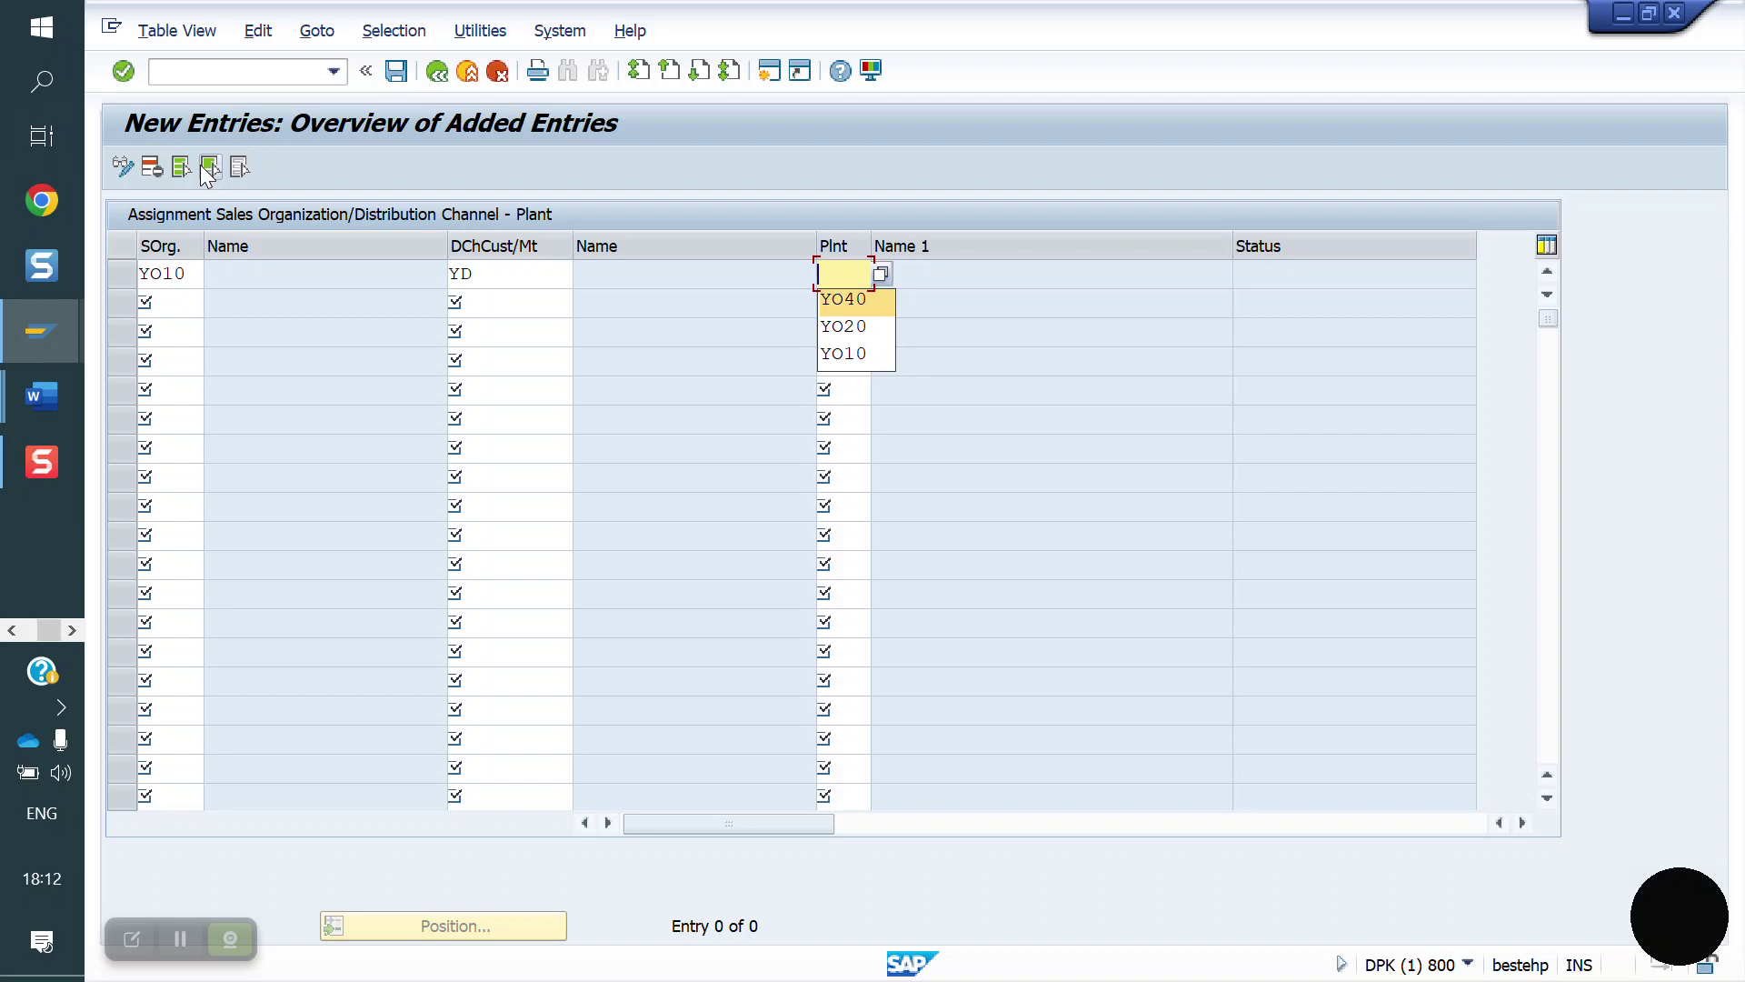
{"action": "type", "text": "yo50"}
{"action": "key", "text": "Return"}
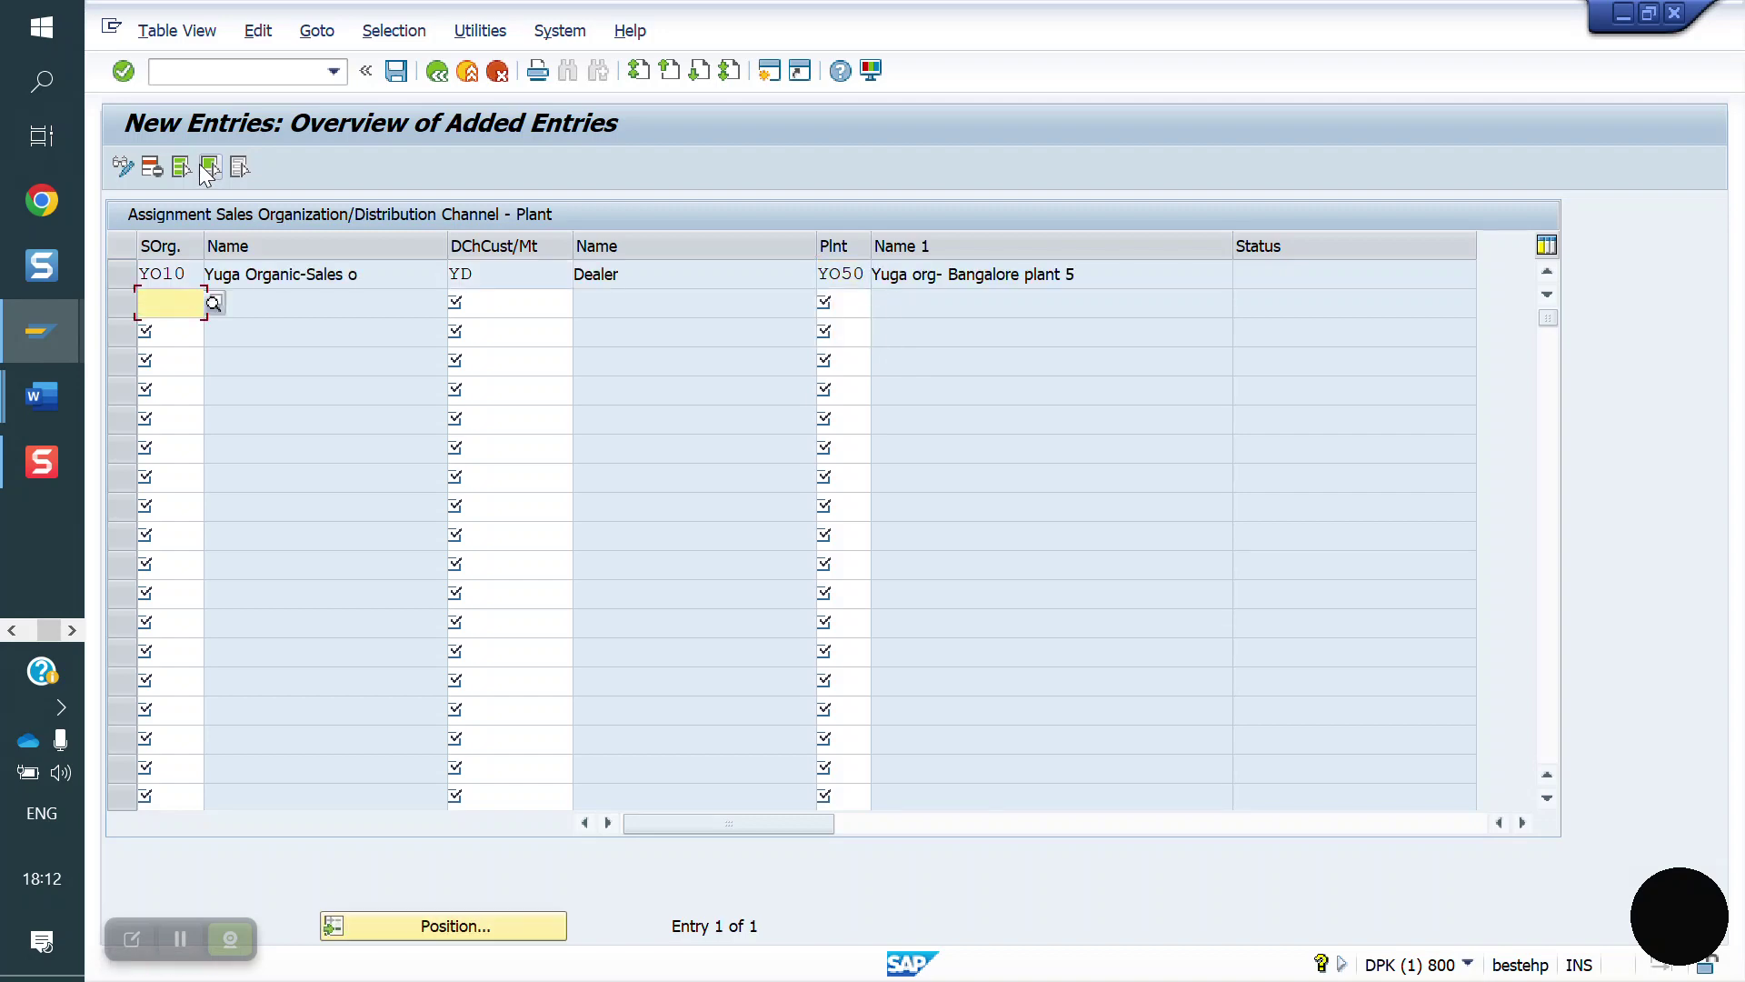
{"action": "left_click", "coordinate": [397, 70]}
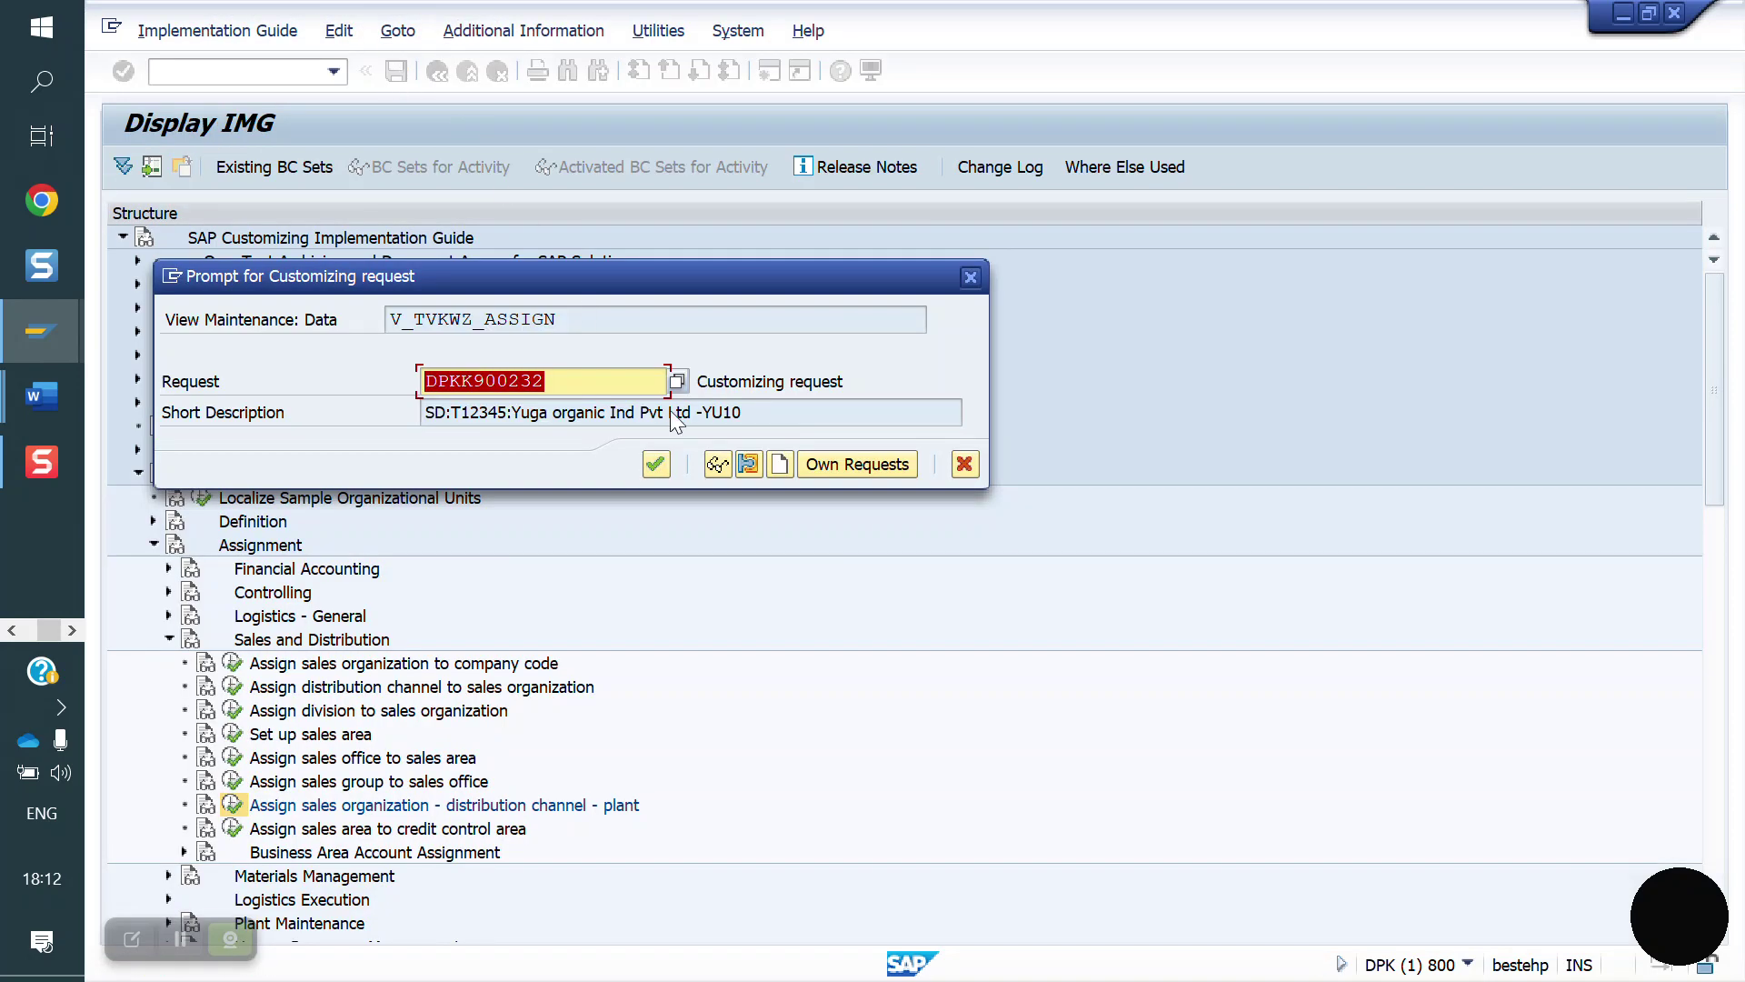
{"action": "left_click", "coordinate": [656, 463]}
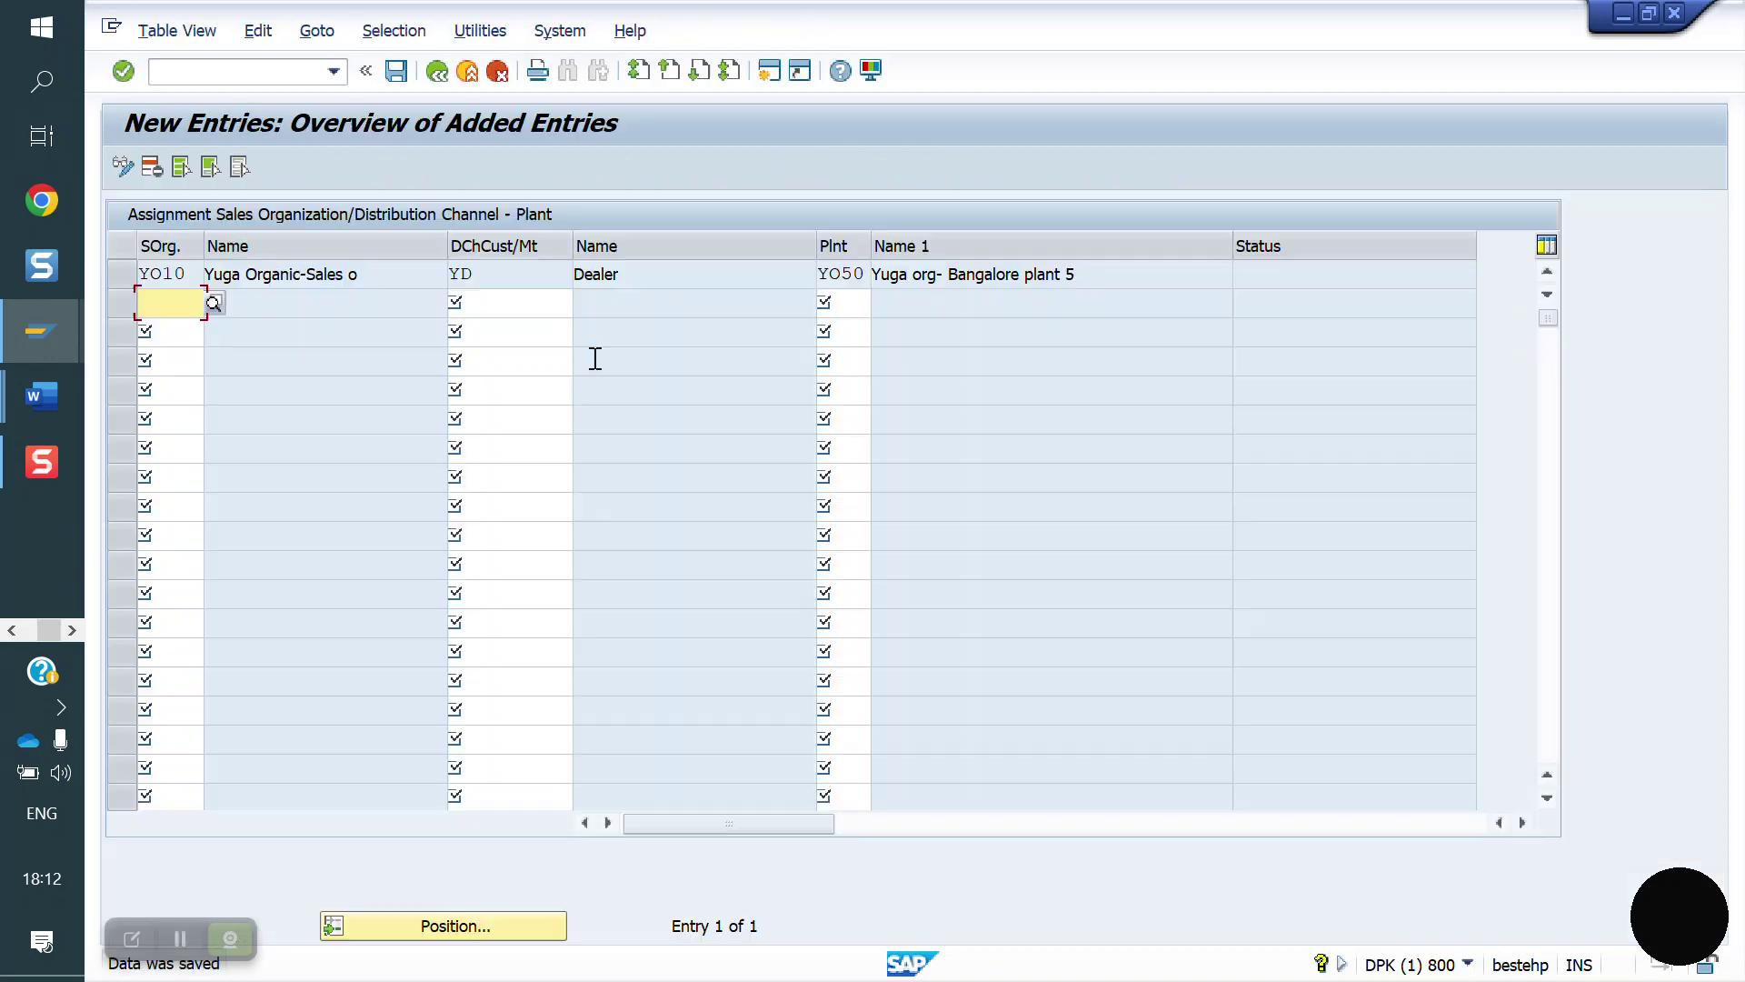
{"action": "left_click", "coordinate": [437, 71]}
Open the Logistics Execution shipping point to plant assignment and locate plant YO50
{"action": "left_click", "coordinate": [444, 77]}
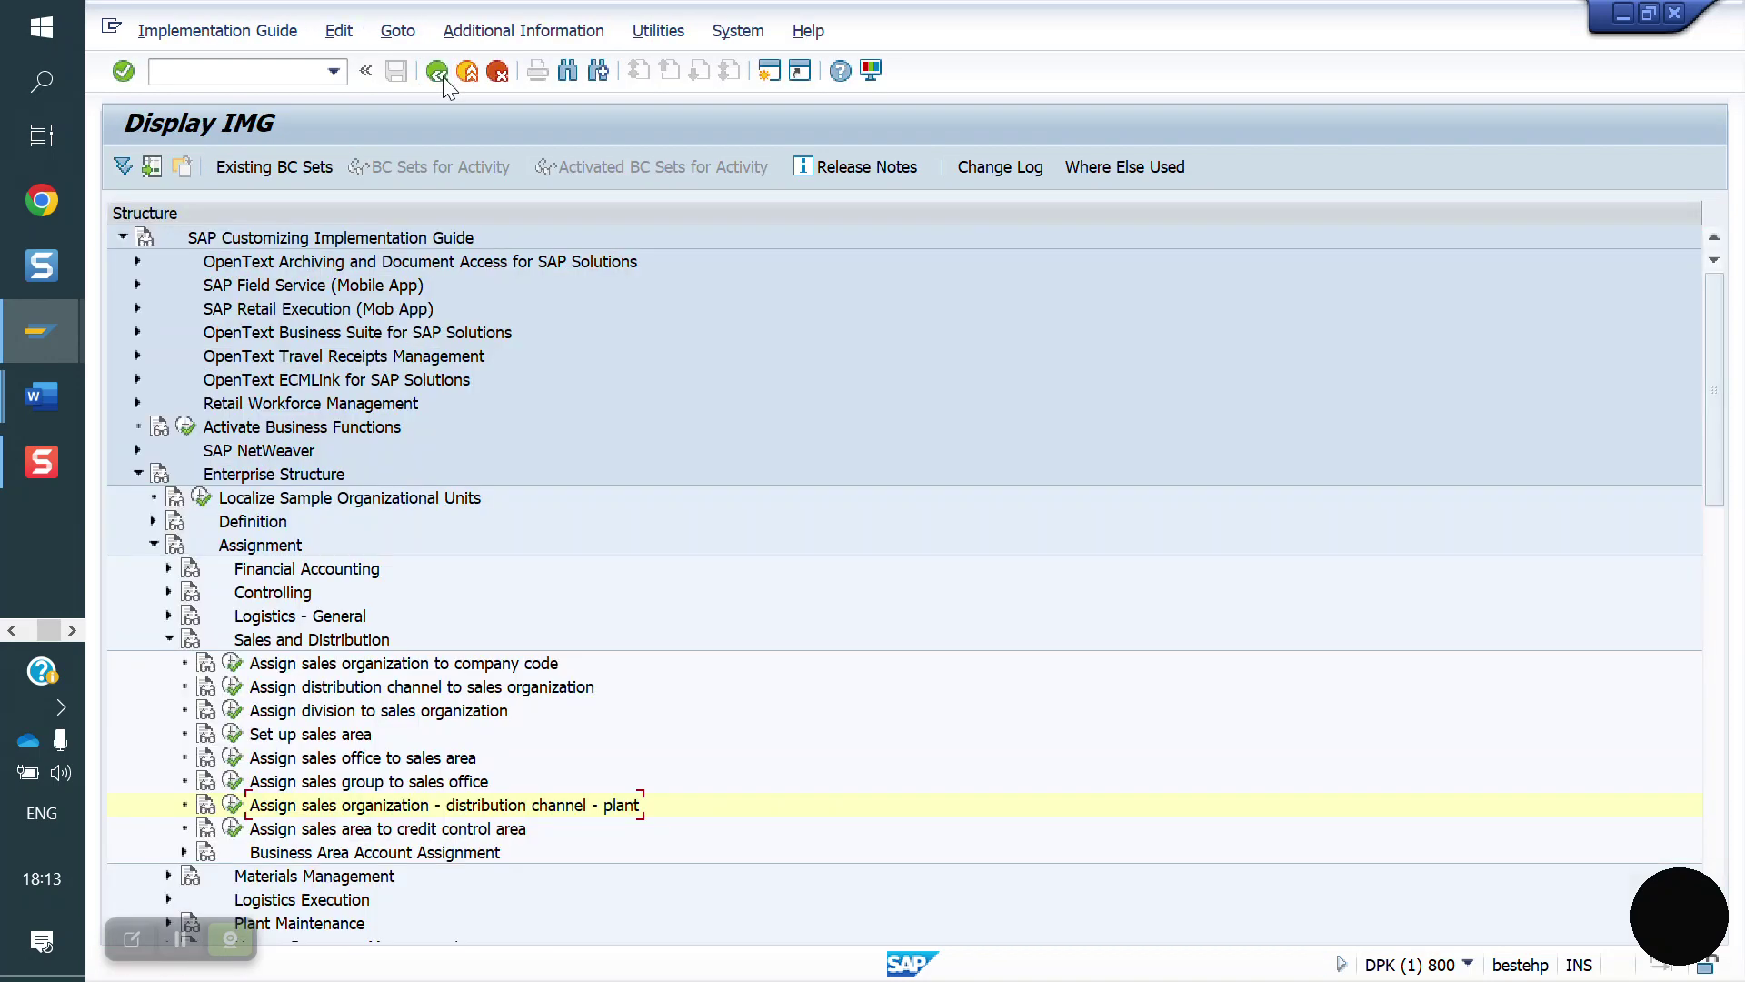
{"action": "scroll", "coordinate": [328, 829], "scroll_direction": "down", "scroll_amount": 3}
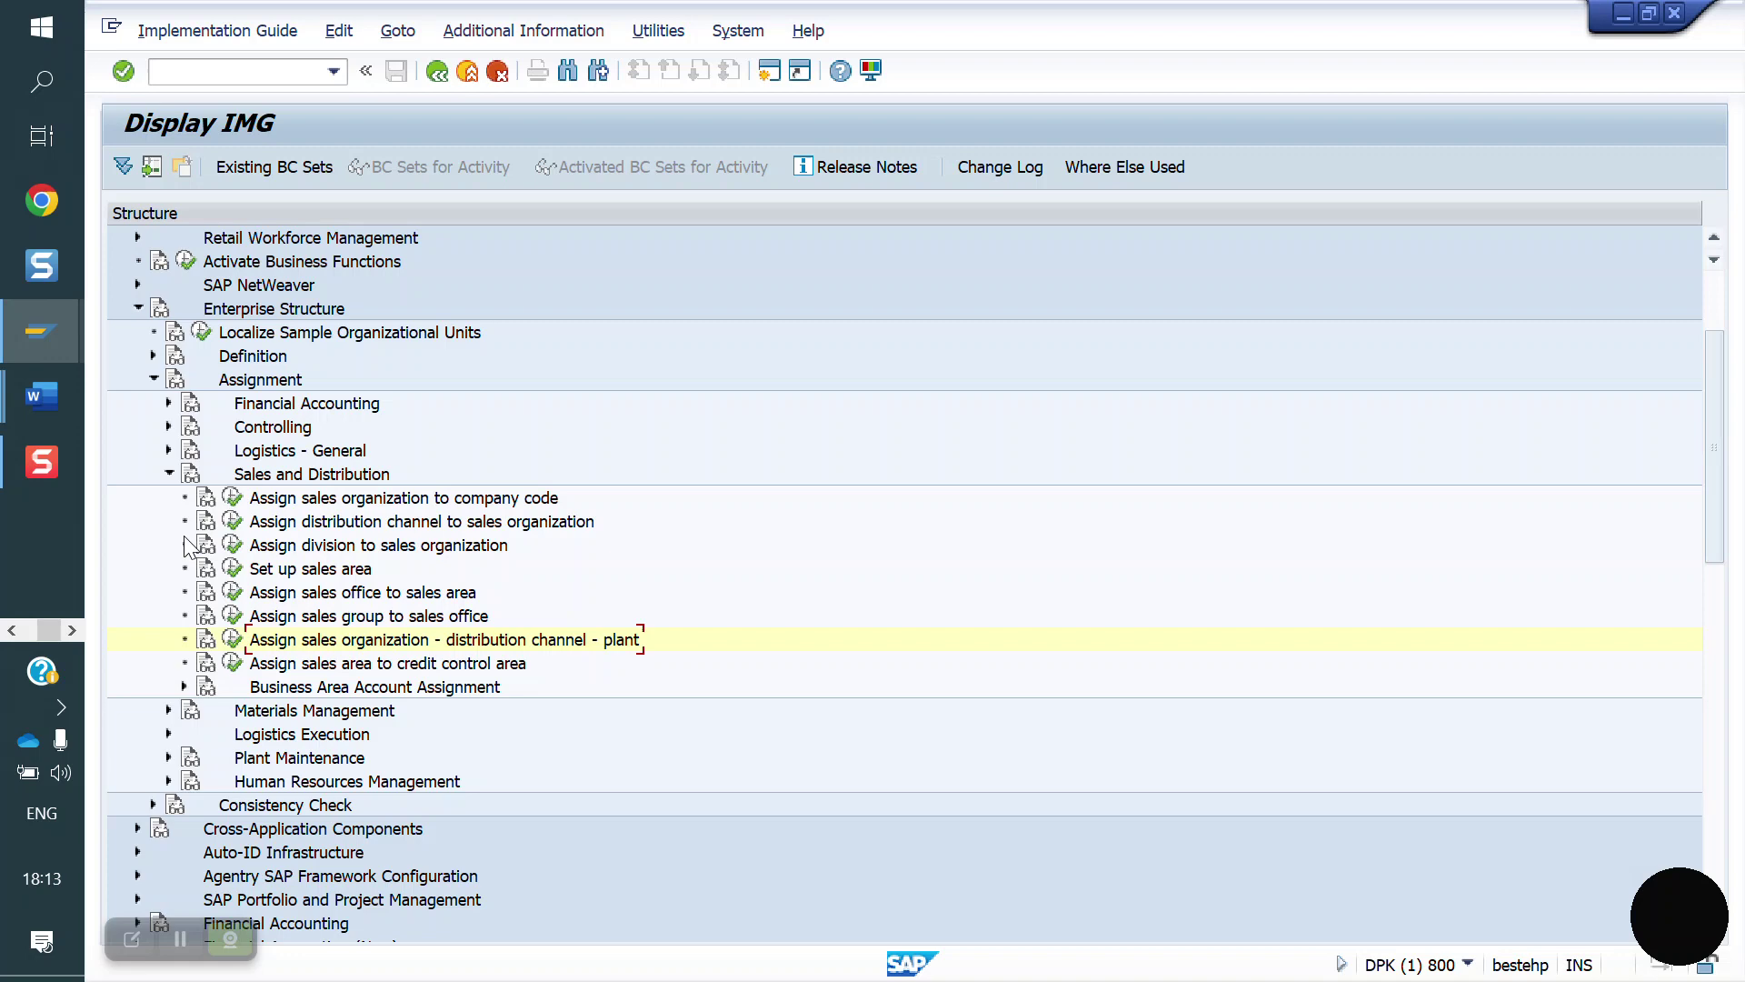
{"action": "left_click", "coordinate": [169, 474]}
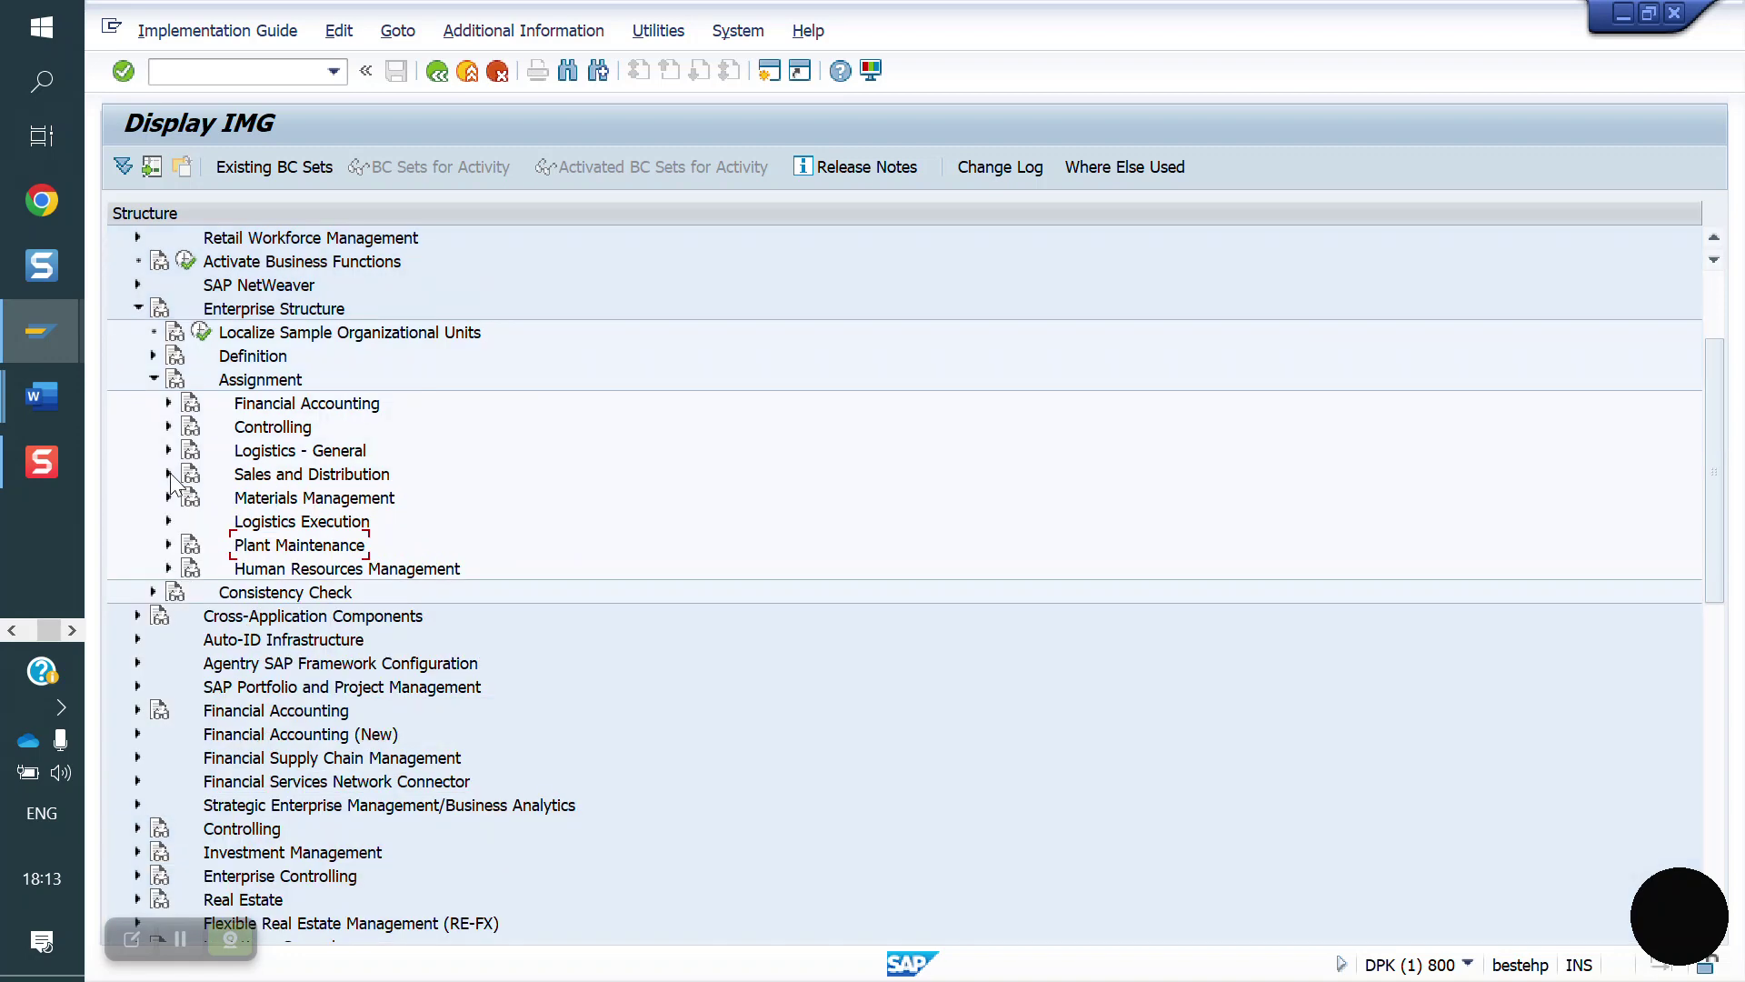
{"action": "left_click", "coordinate": [169, 522]}
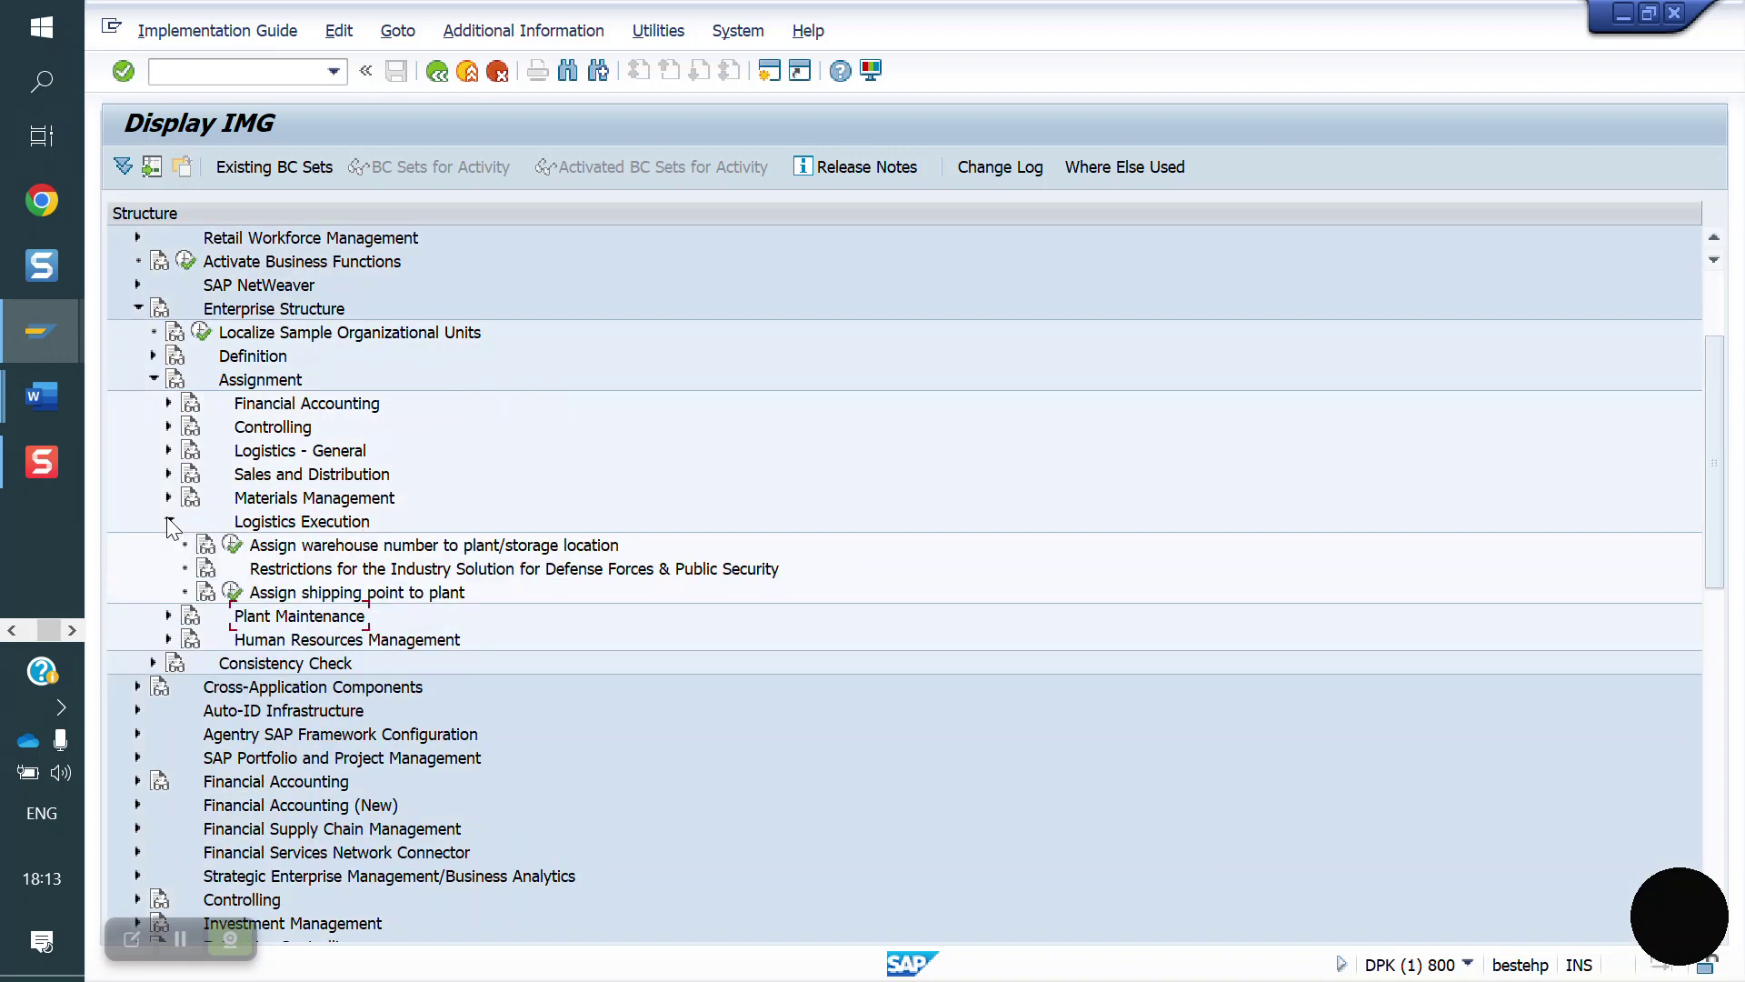
{"action": "left_click", "coordinate": [233, 592]}
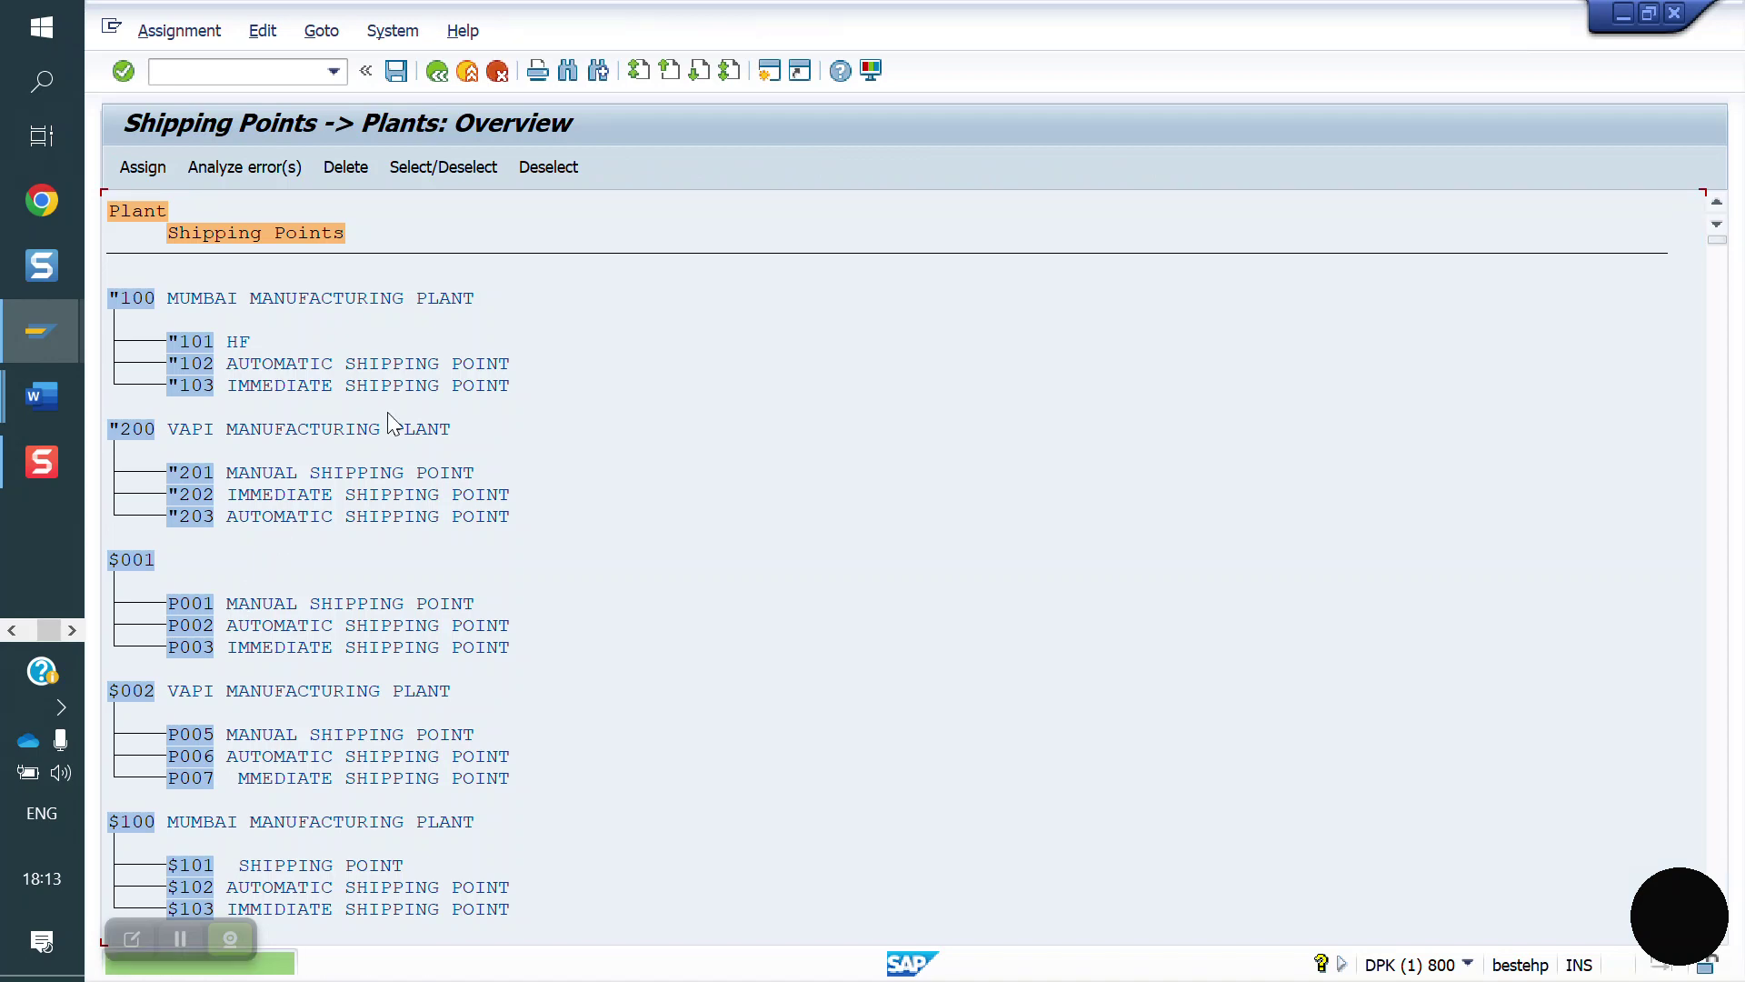
{"action": "left_click", "coordinate": [727, 73]}
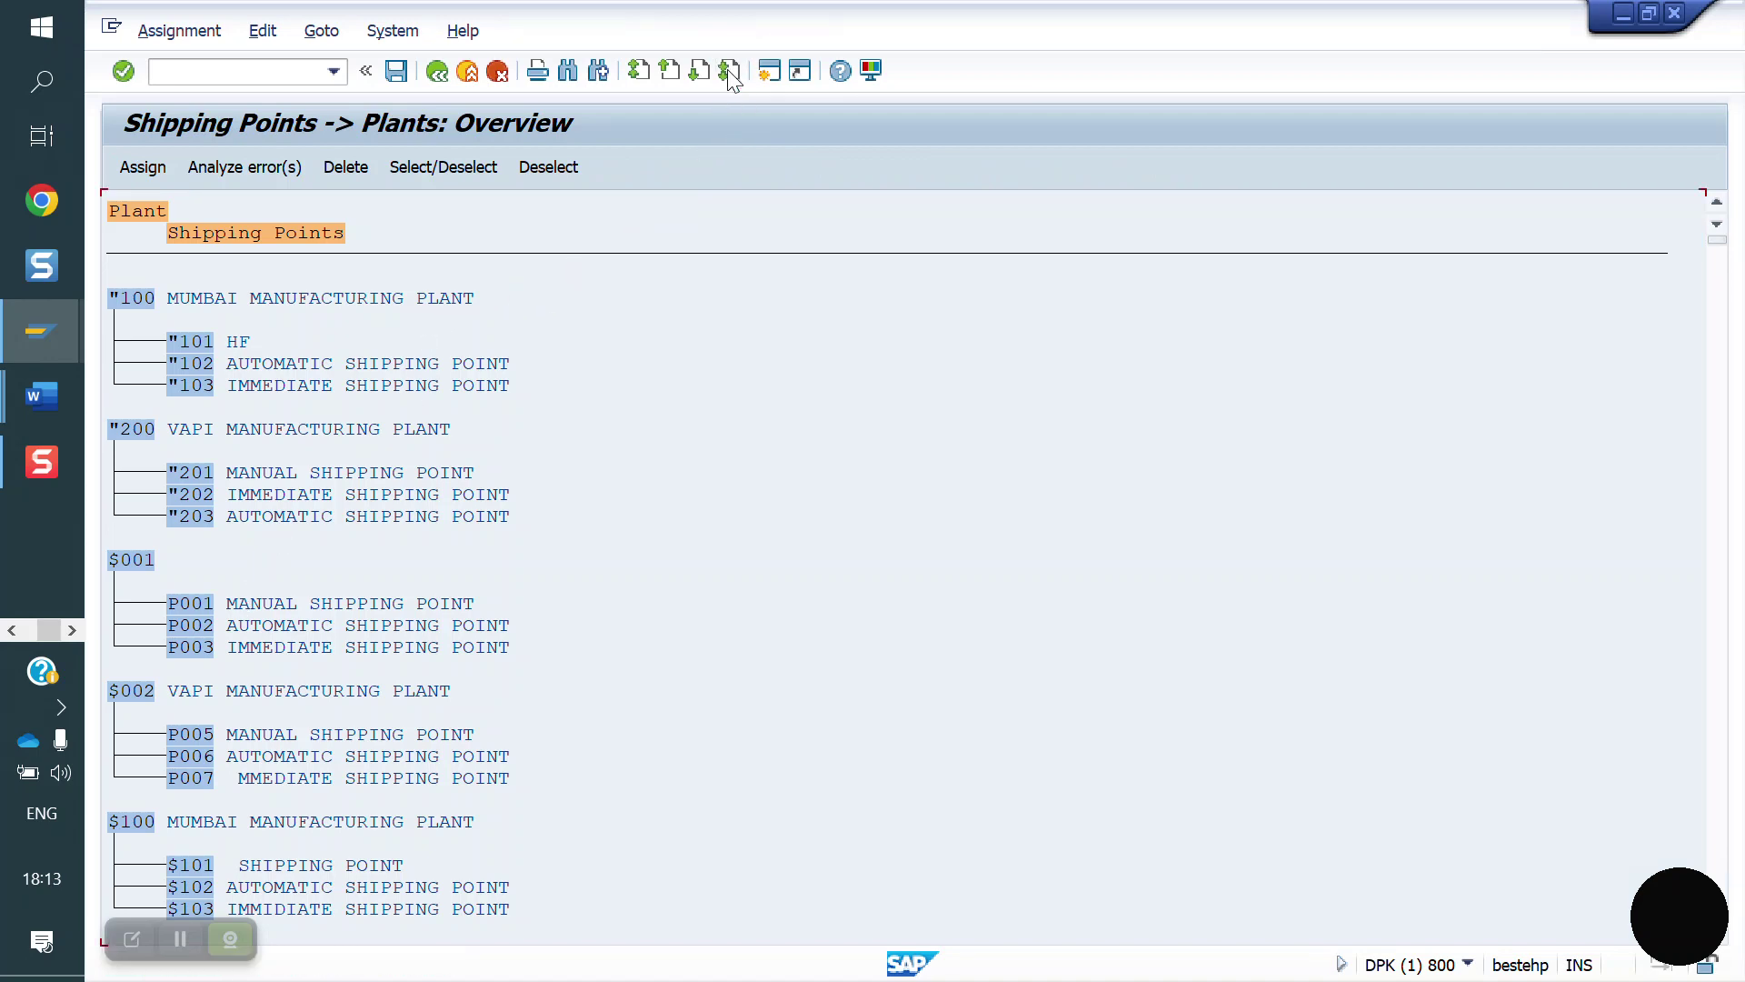
{"action": "scroll", "coordinate": [435, 449], "scroll_direction": "up", "scroll_amount": 3}
{"action": "scroll", "coordinate": [435, 449], "scroll_direction": "up", "scroll_amount": 10}
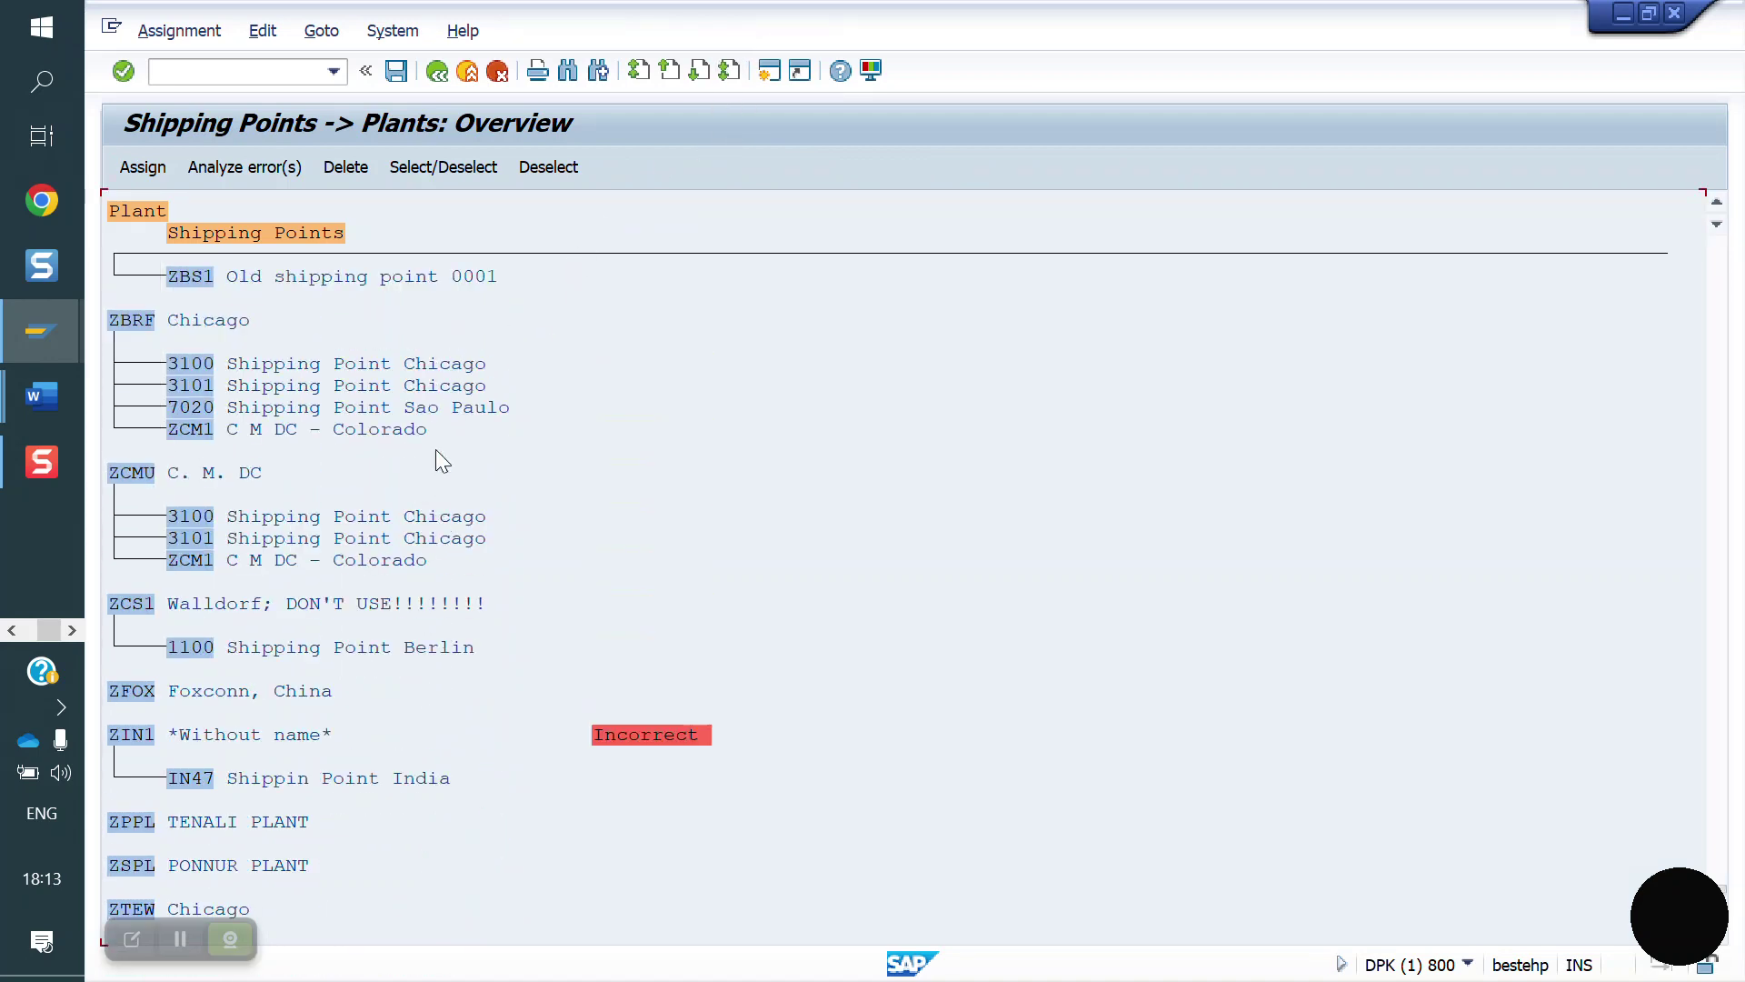
{"action": "scroll", "coordinate": [435, 449], "scroll_direction": "up", "scroll_amount": 4}
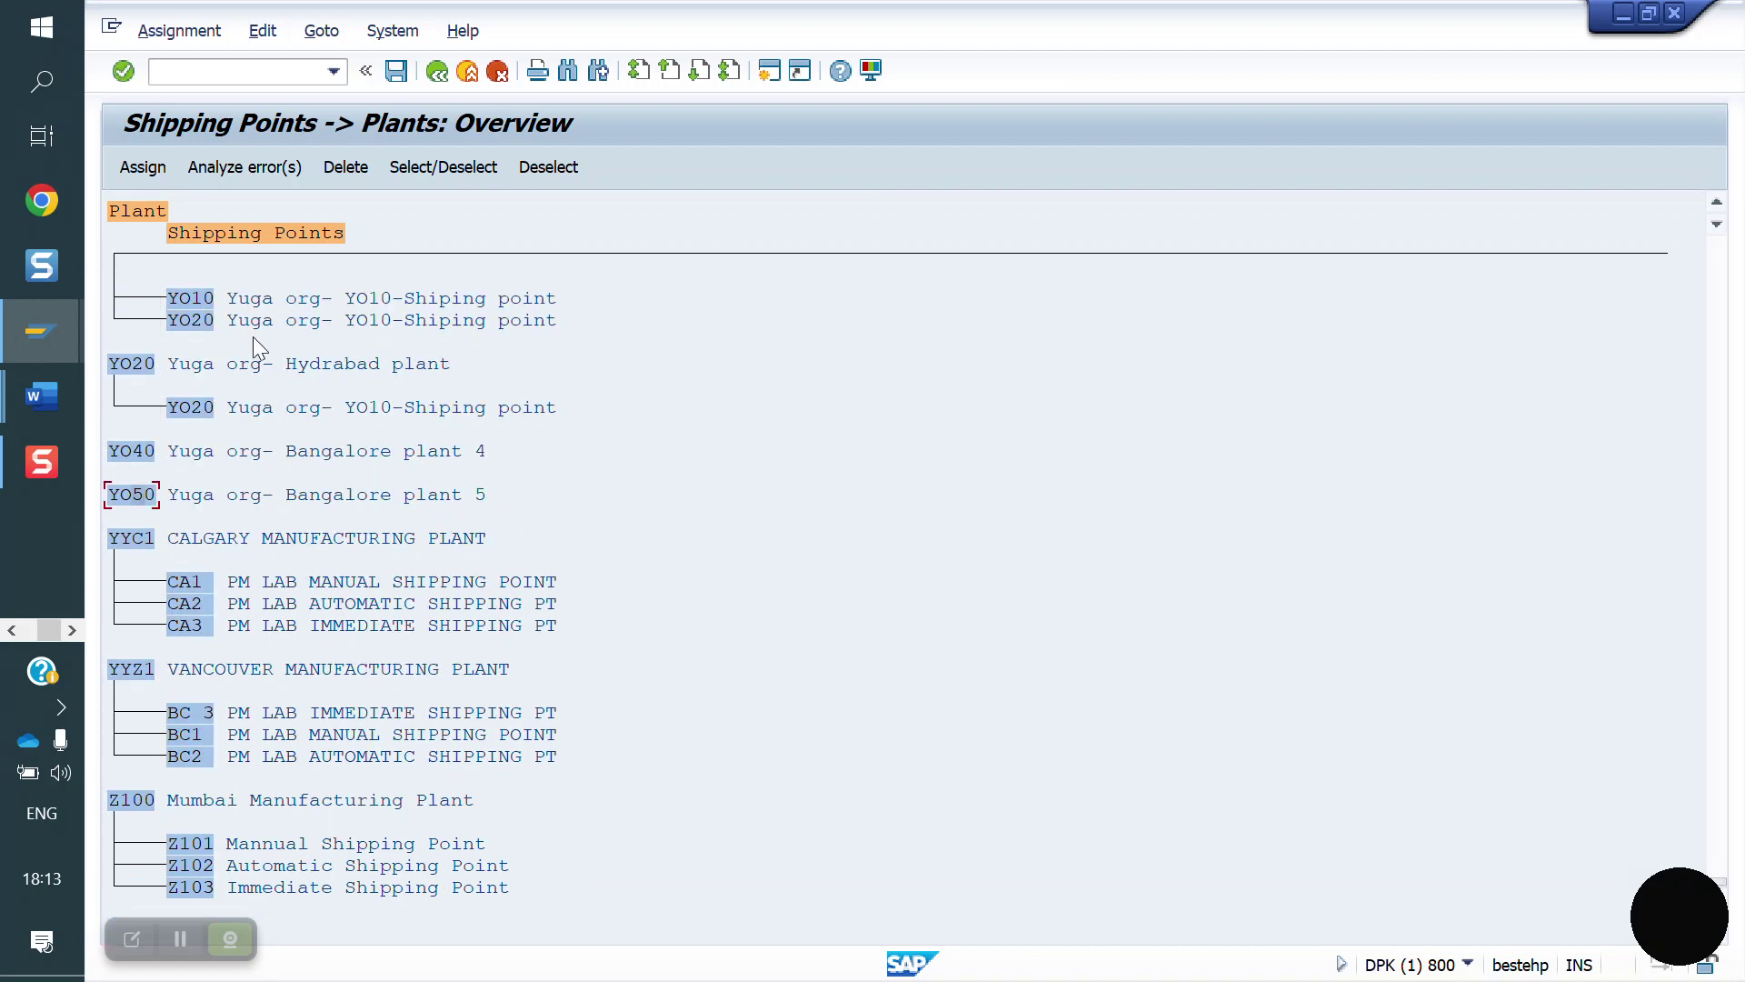
Assign shipping point YO50 to plant YO50 and save under request DPKK900232
{"action": "left_click", "coordinate": [143, 166]}
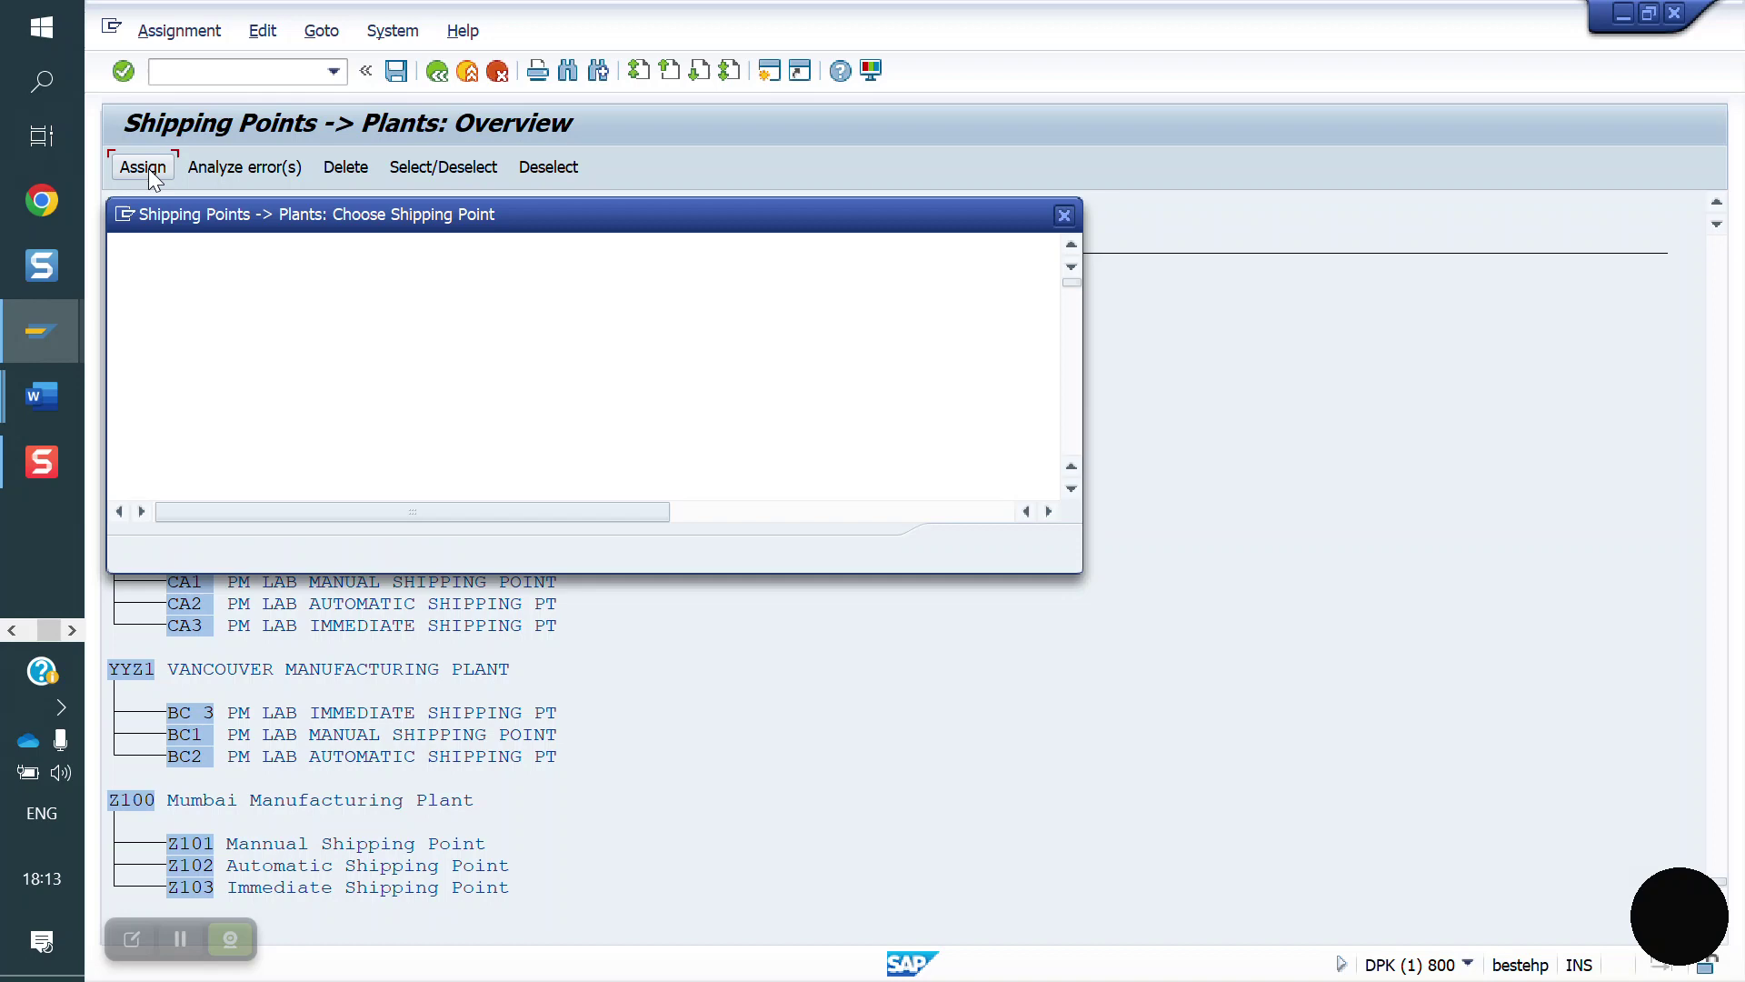
{"action": "scroll", "coordinate": [405, 367], "scroll_direction": "down", "scroll_amount": 3}
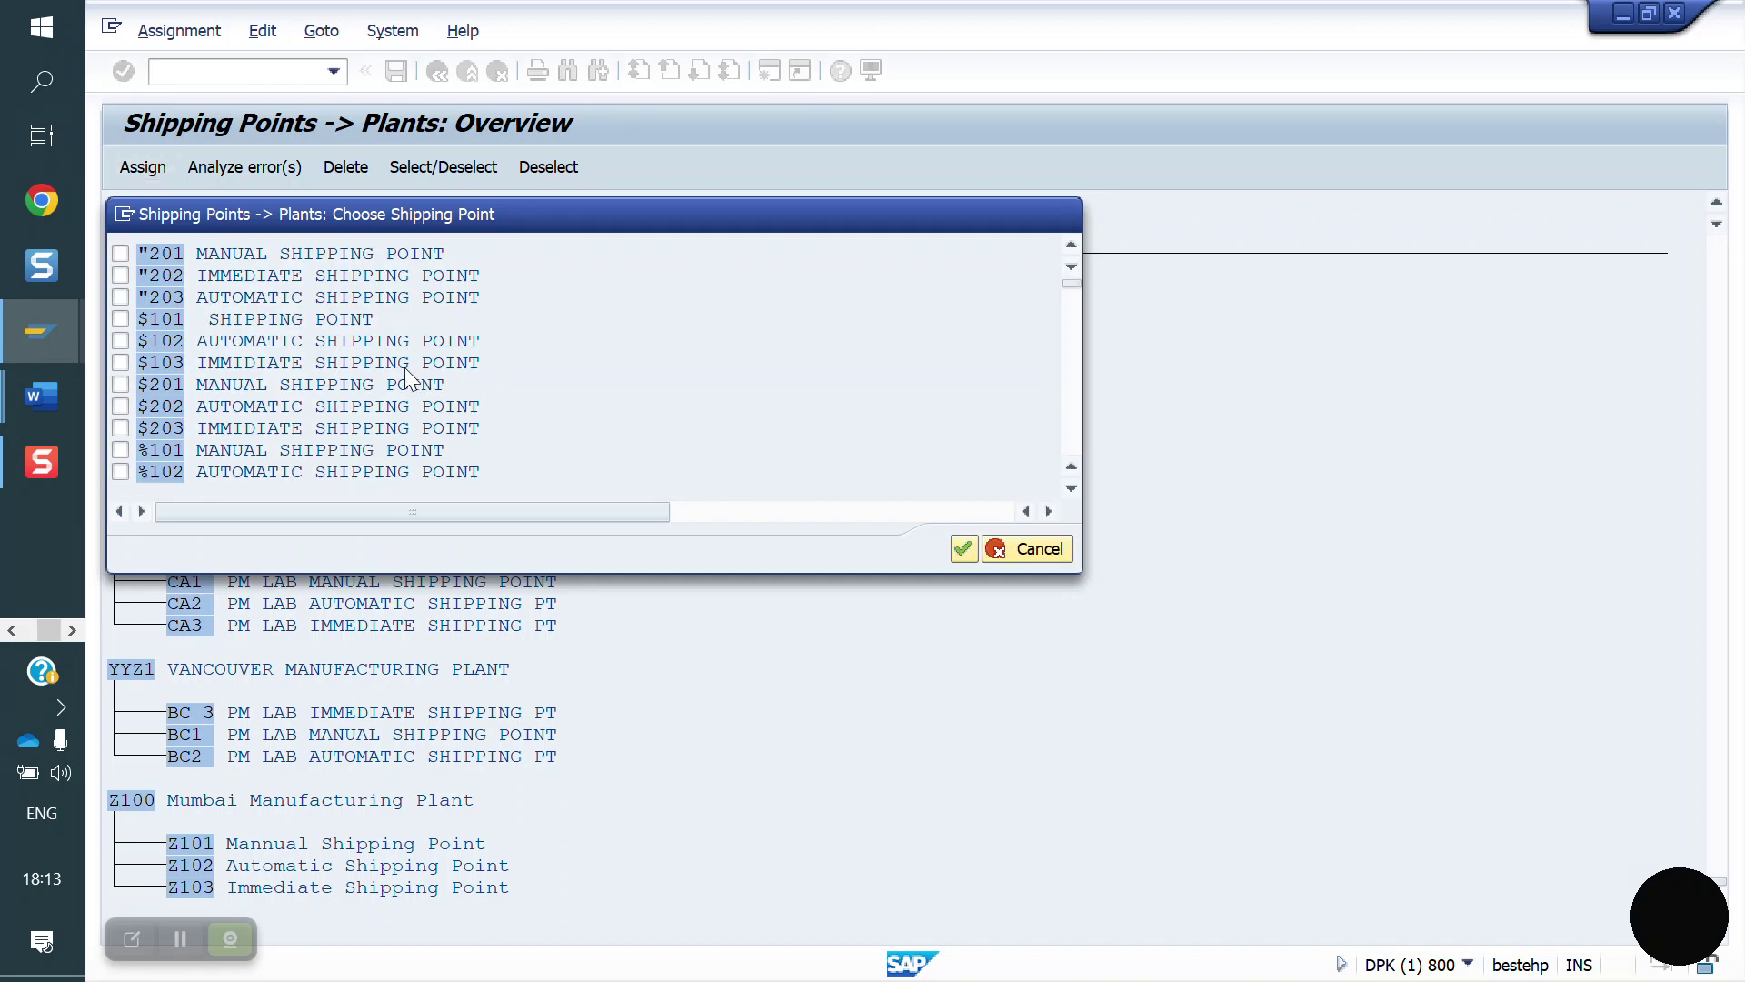
{"action": "key", "text": "ctrl+f"}
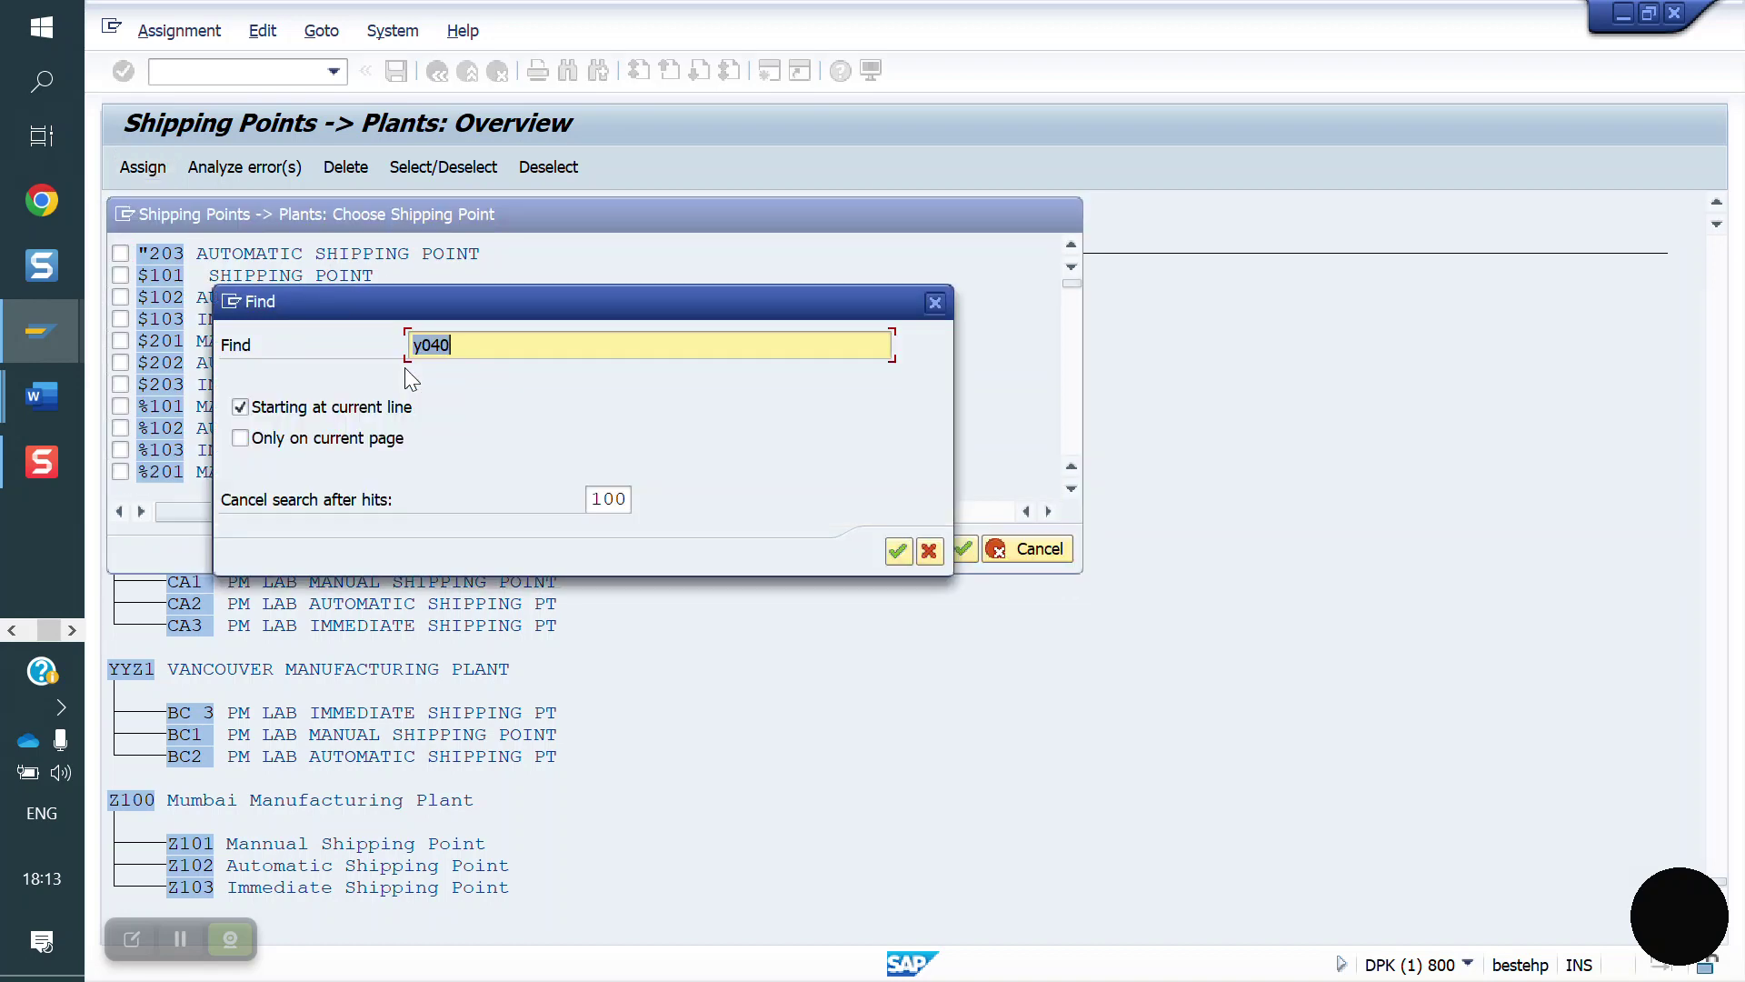
{"action": "type", "text": "YO50"}
{"action": "key", "text": "Return"}
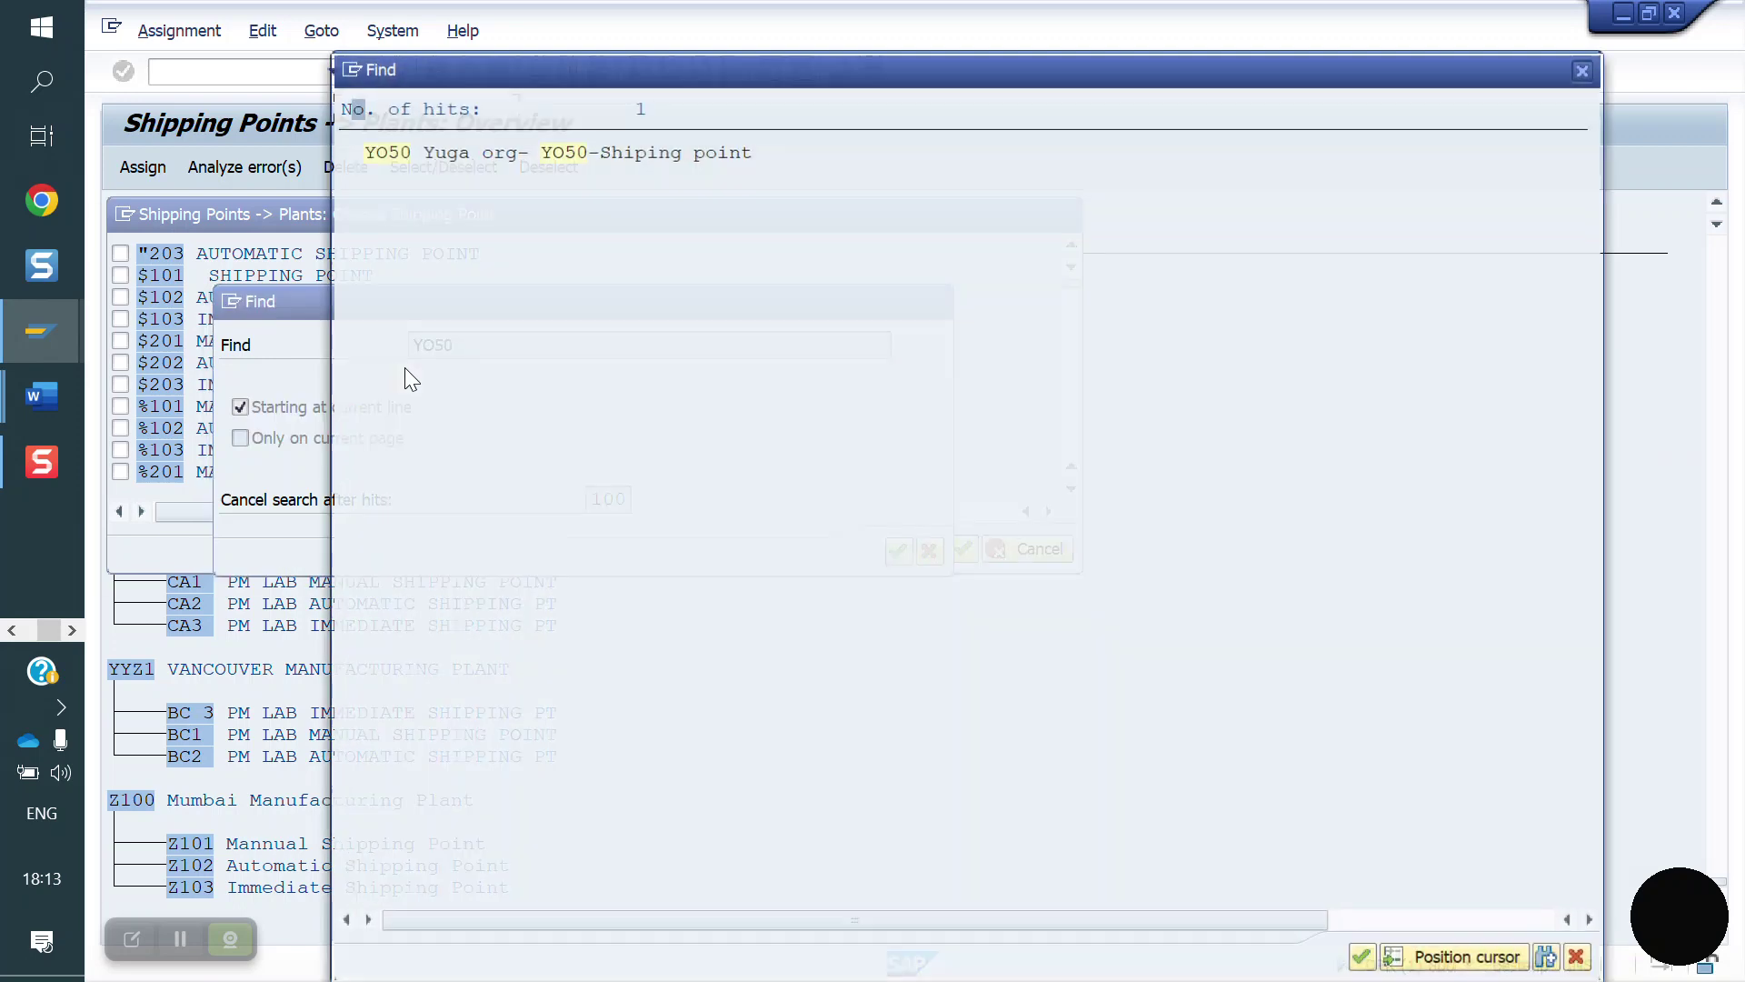
{"action": "left_click", "coordinate": [404, 148]}
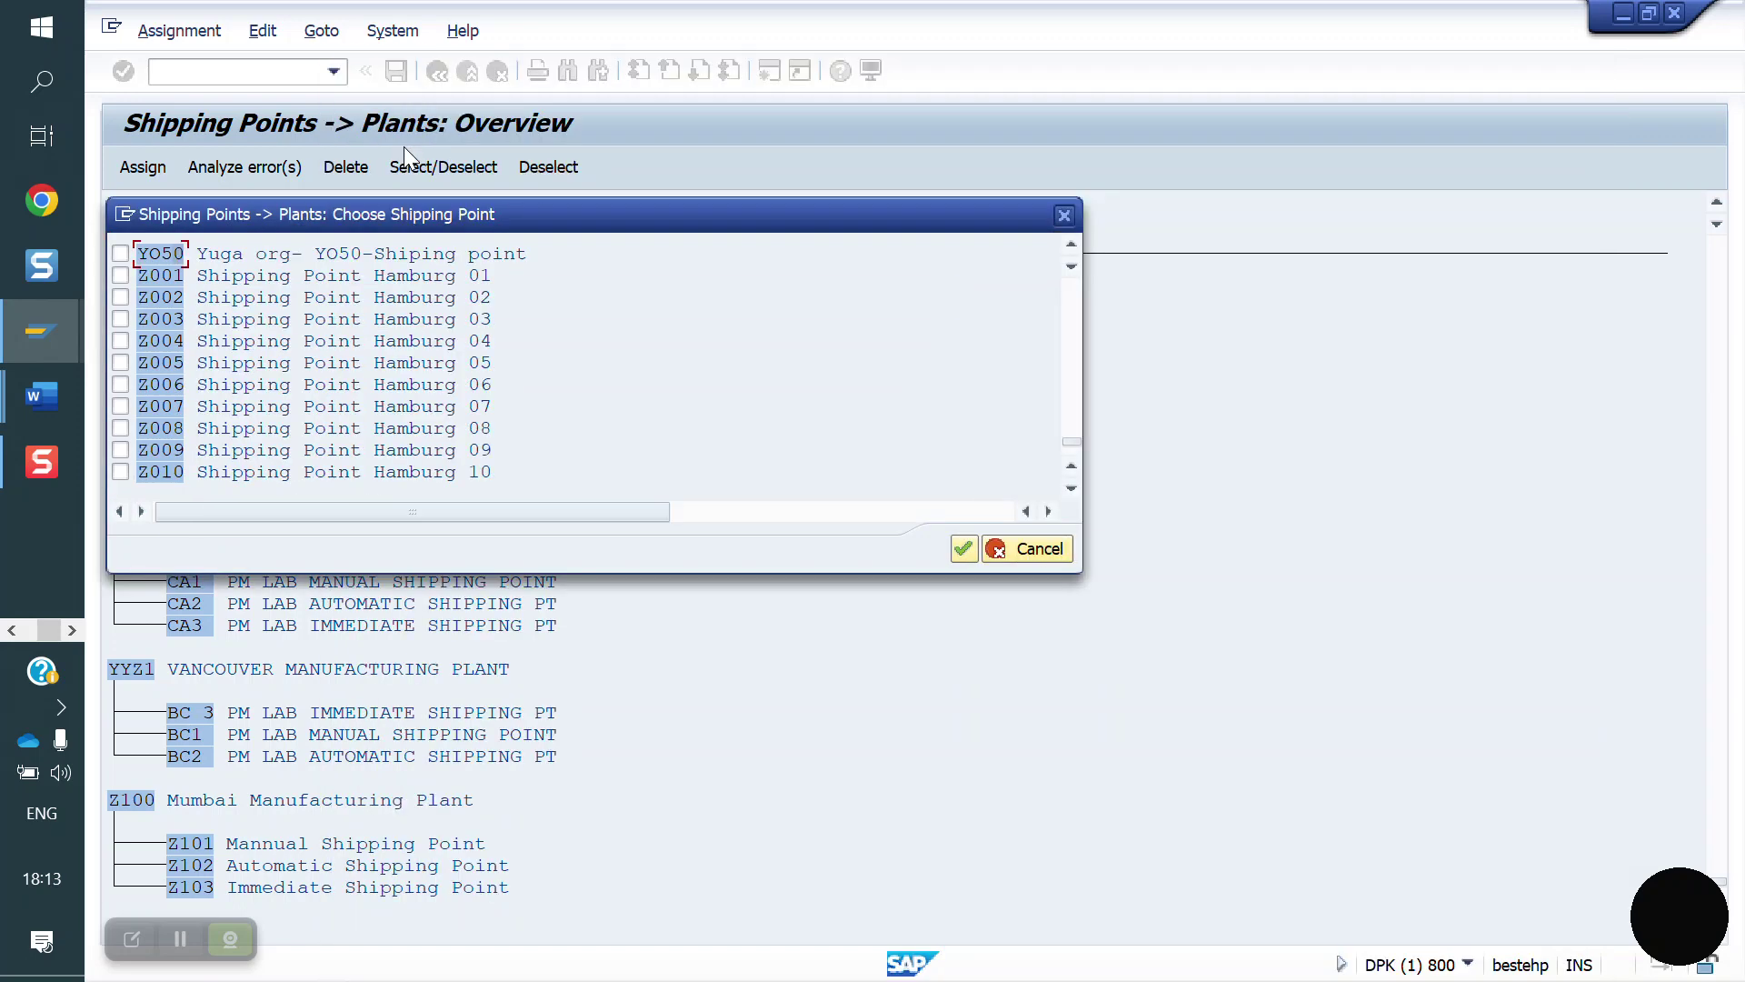
{"action": "left_click", "coordinate": [120, 253]}
{"action": "left_click", "coordinate": [965, 549]}
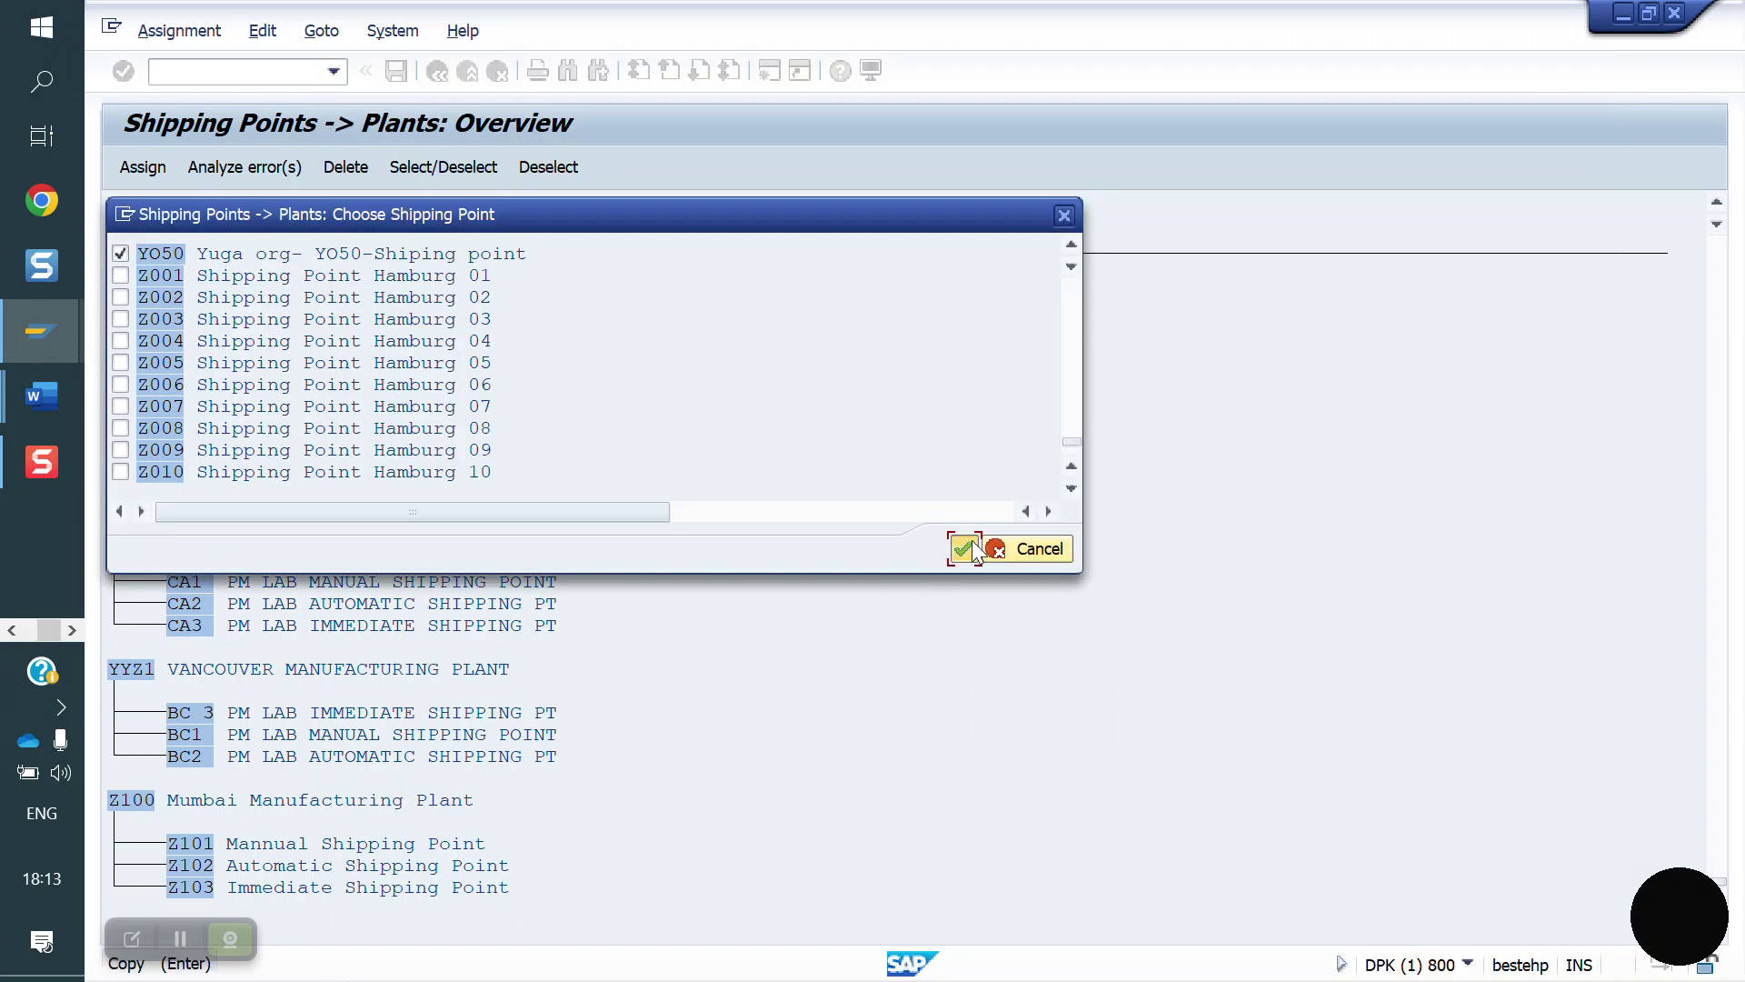
{"action": "left_click", "coordinate": [397, 71]}
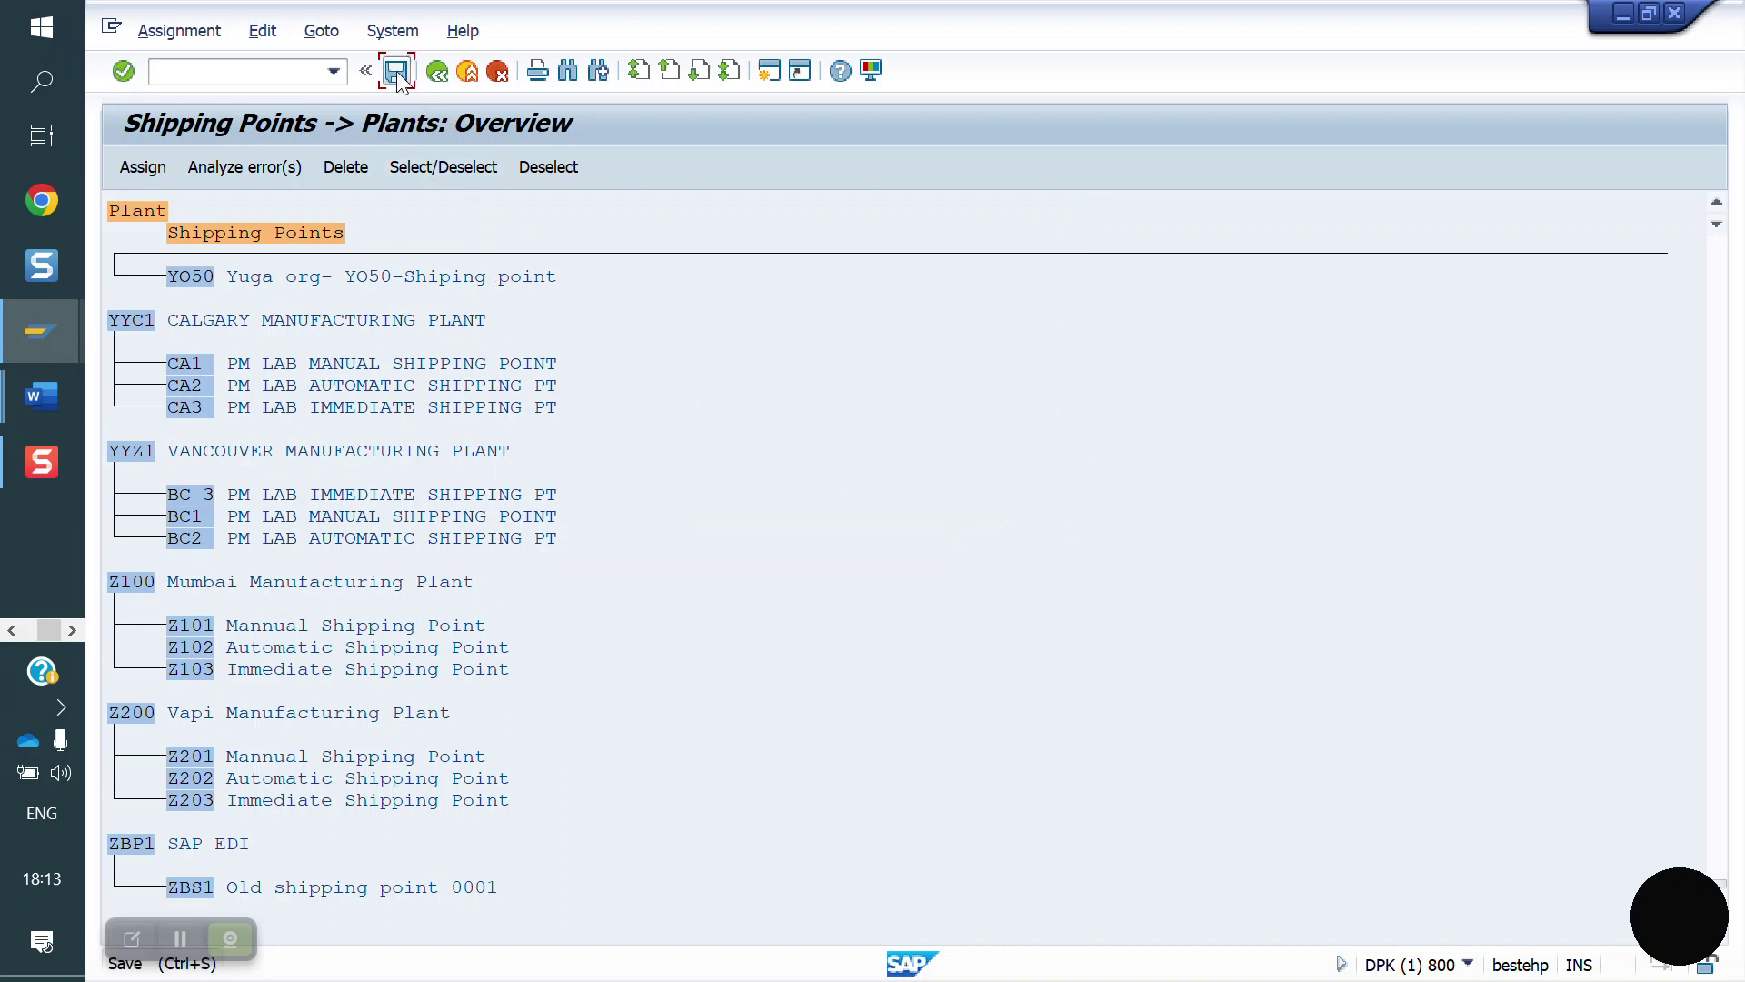
{"action": "left_click", "coordinate": [652, 445]}
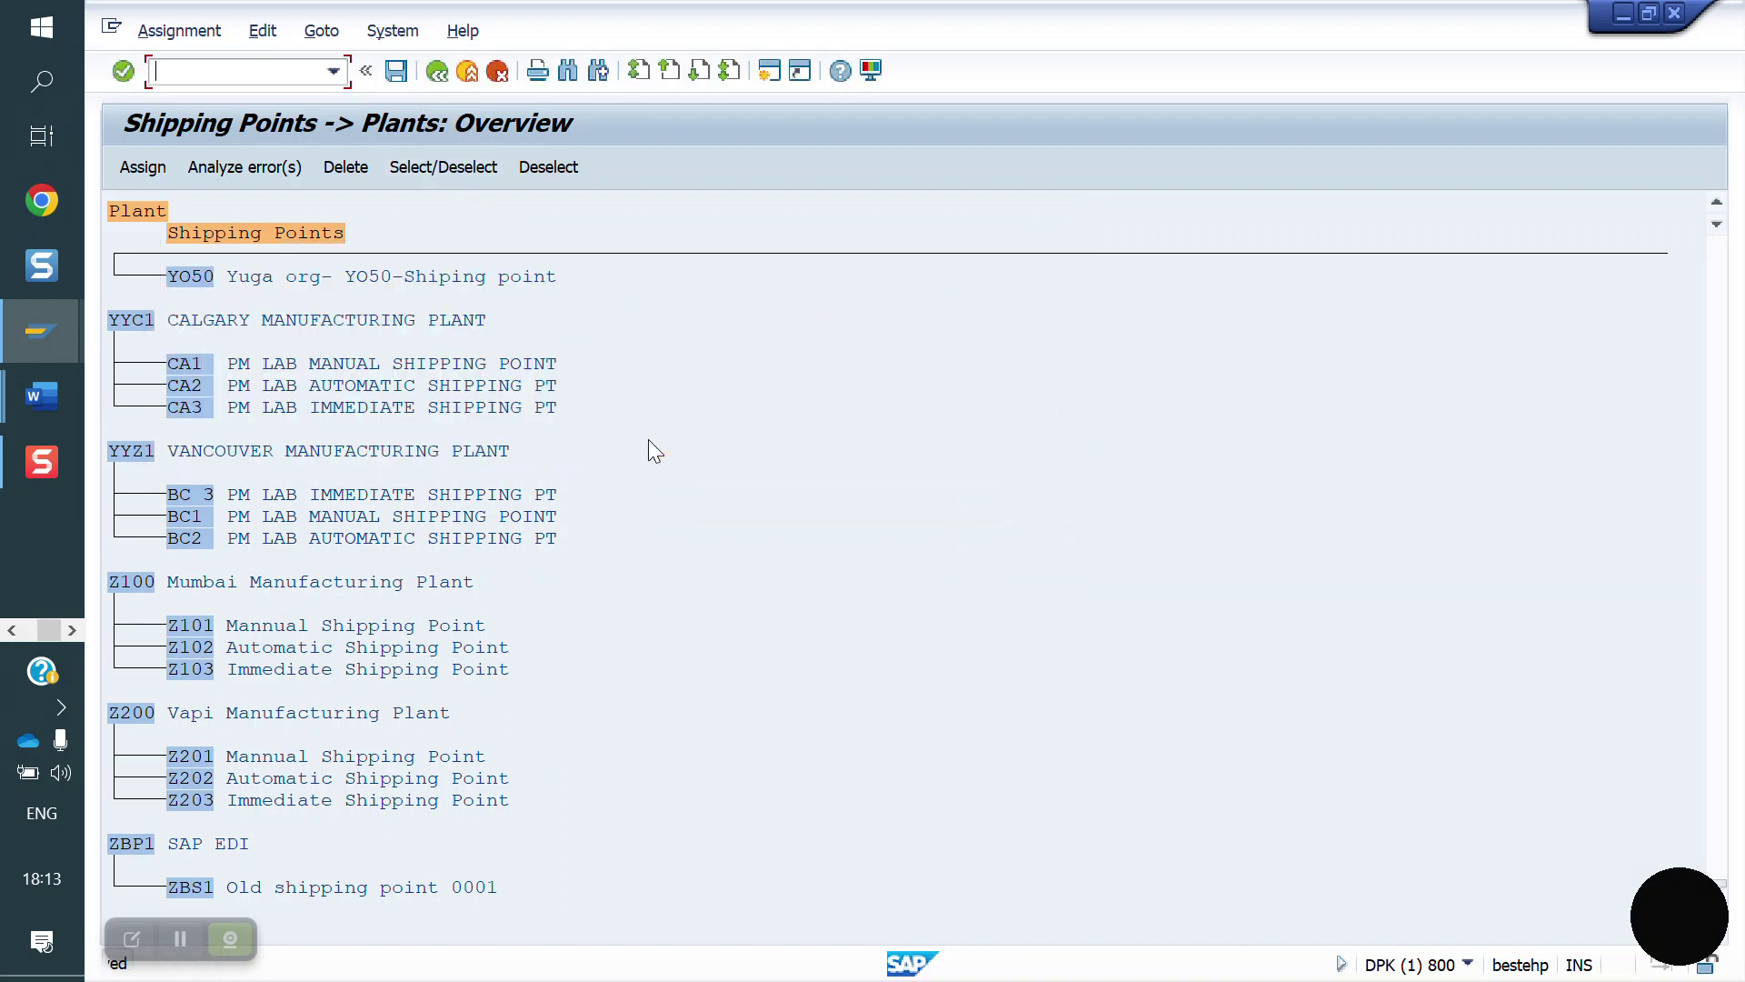
{"action": "mouse_move", "coordinate": [44, 398]}
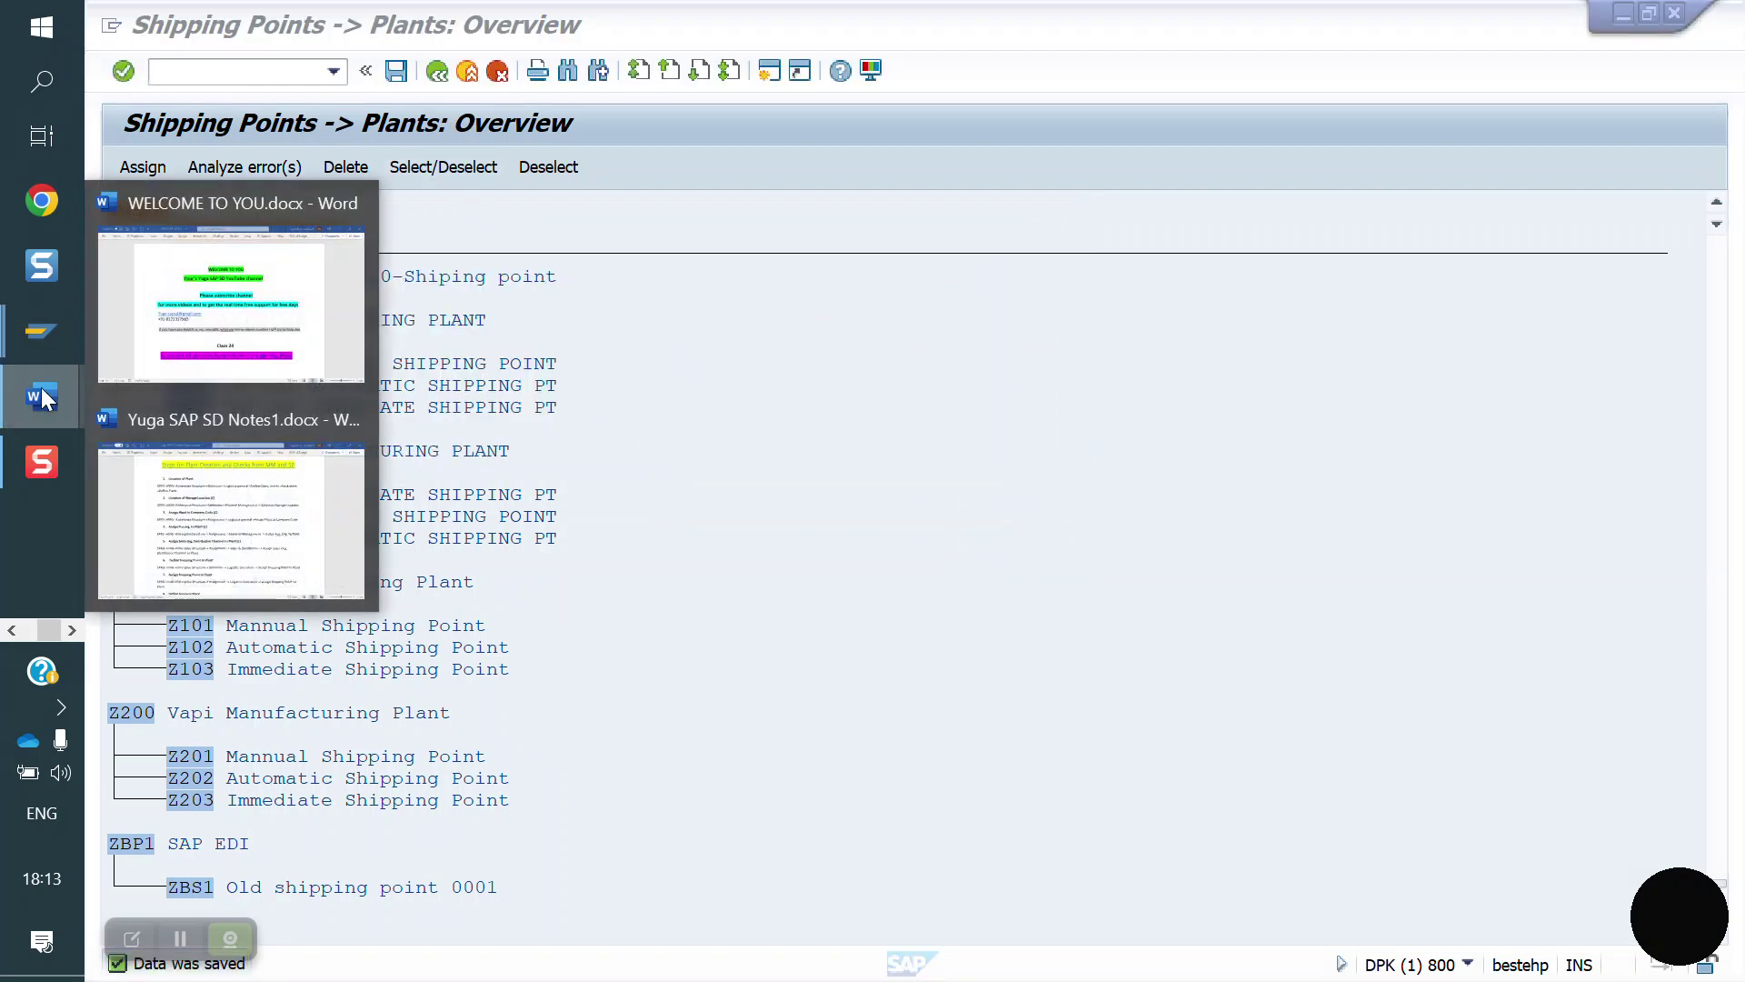
{"action": "left_click", "coordinate": [261, 507]}
{"action": "scroll", "coordinate": [684, 649], "scroll_direction": "down", "scroll_amount": 5}
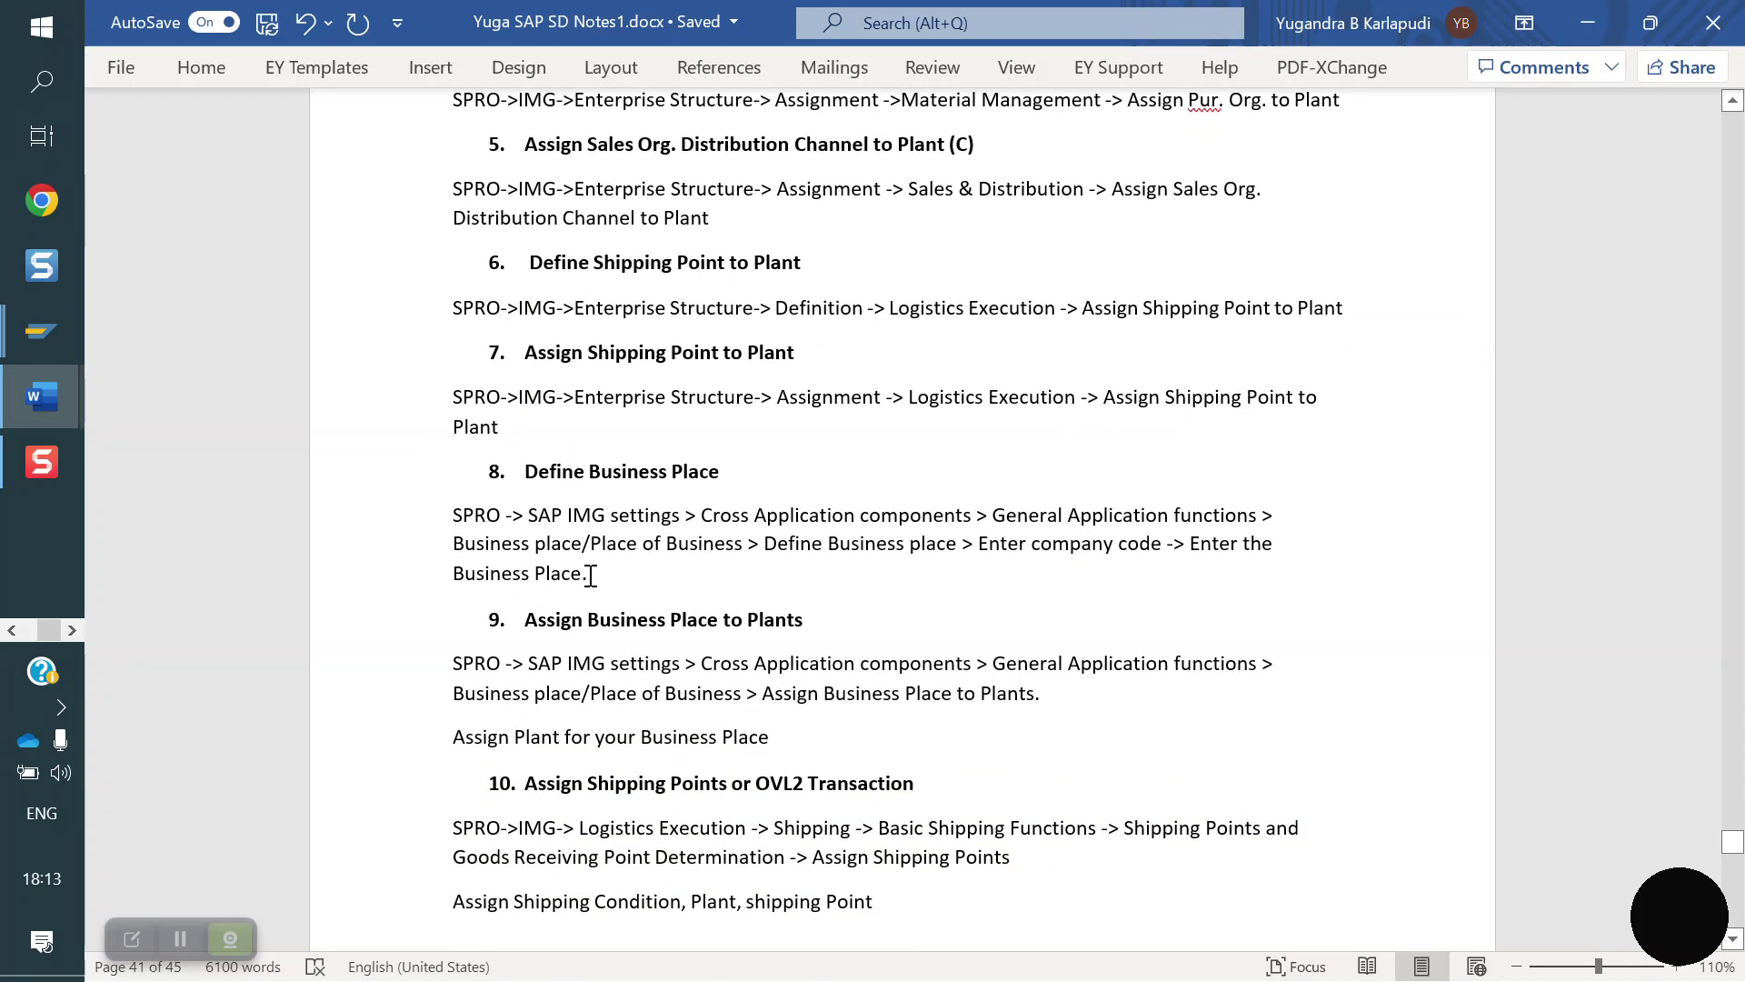
{"action": "triple_click", "coordinate": [564, 544]}
{"action": "left_click", "coordinate": [524, 477], "text": "shift"}
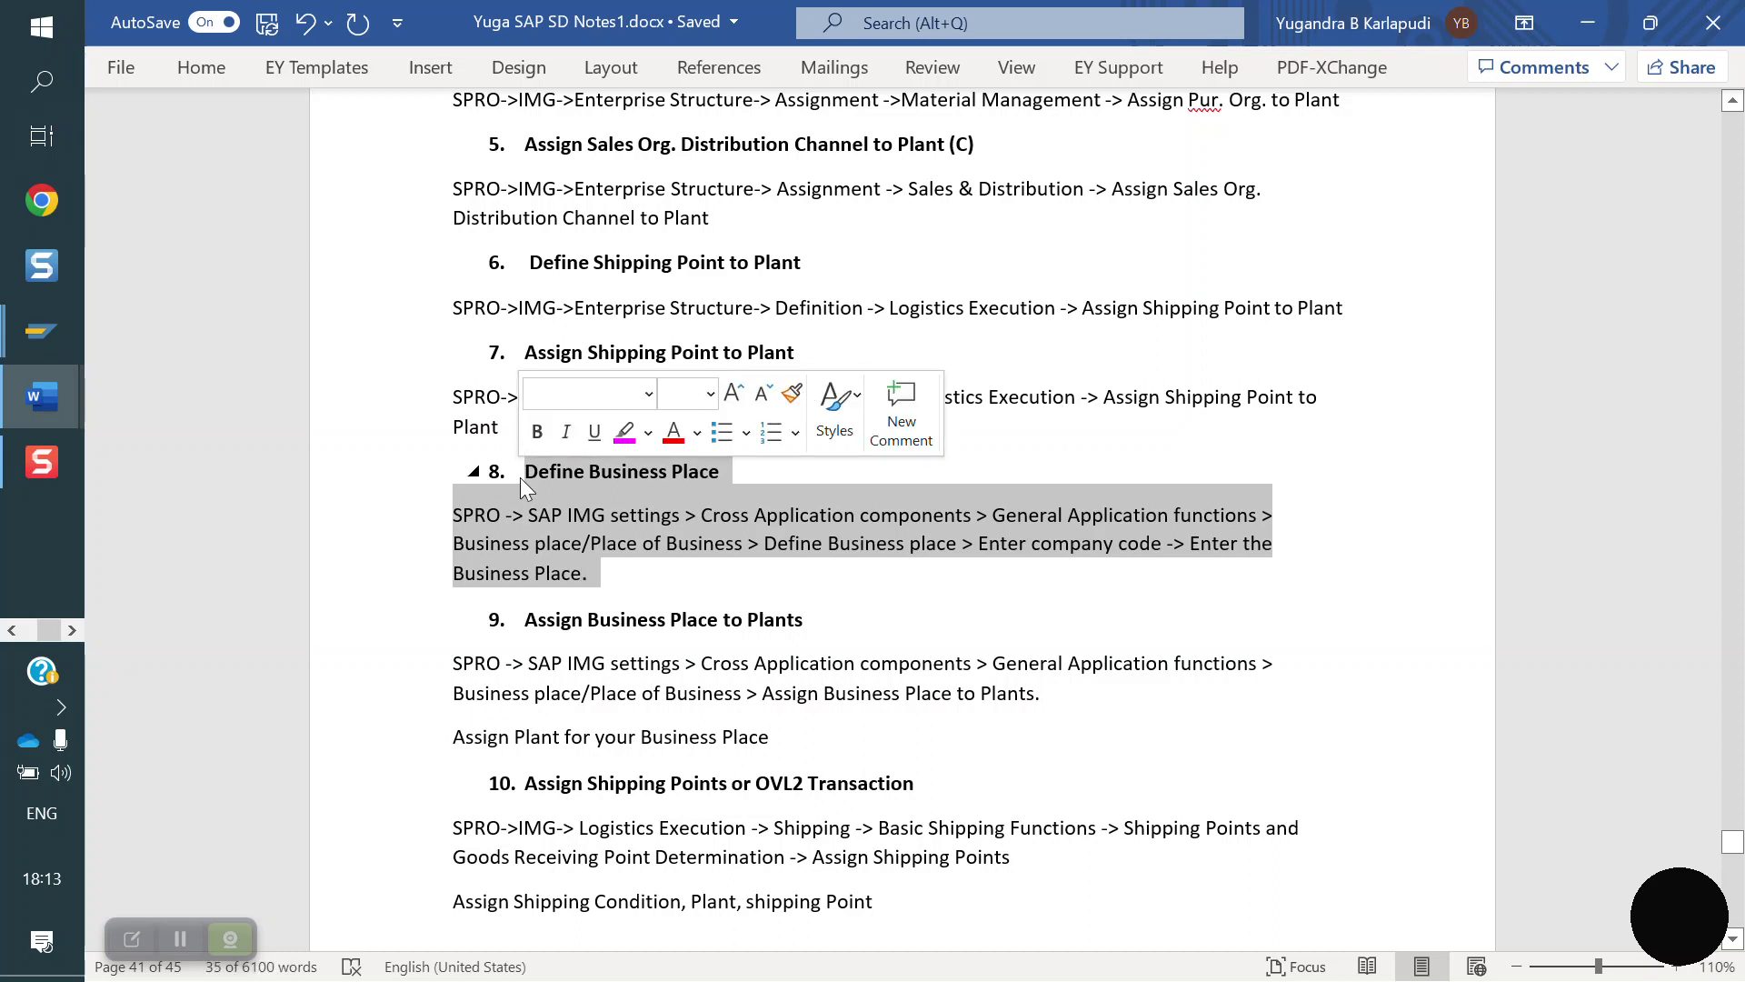
{"action": "scroll", "coordinate": [771, 680], "scroll_direction": "down", "scroll_amount": 1}
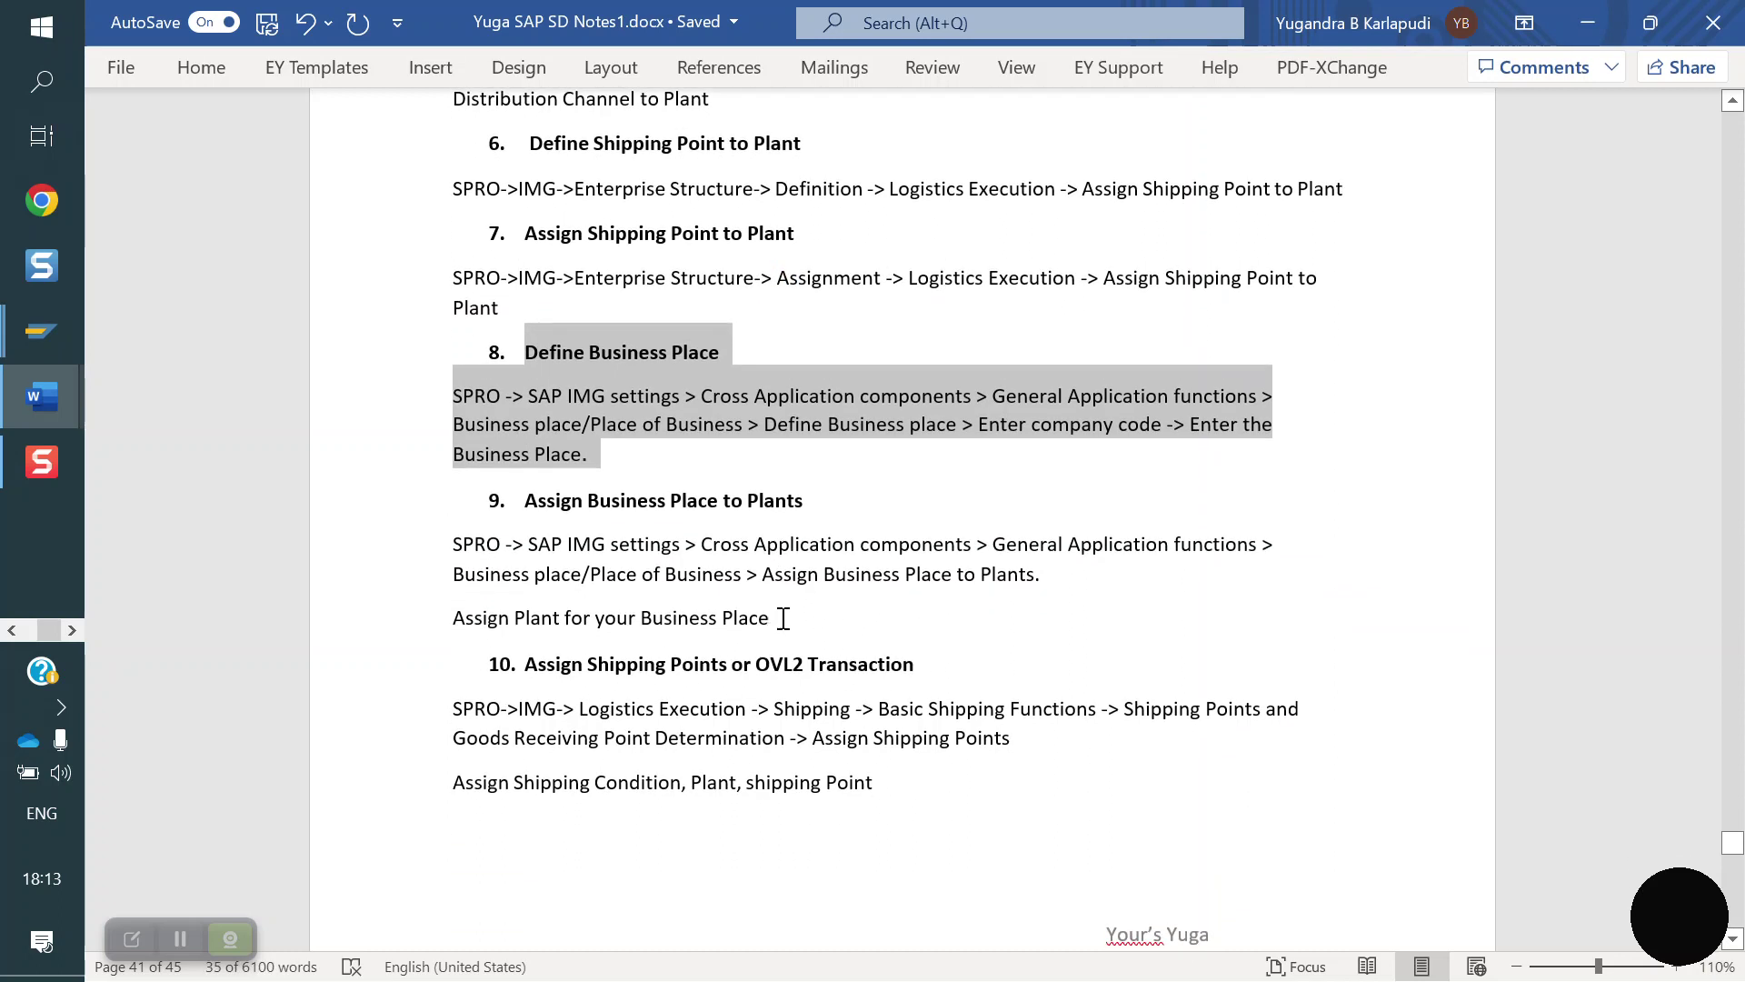
{"action": "left_click_drag", "start_coordinate": [780, 619], "coordinate": [515, 350]}
{"action": "scroll", "coordinate": [713, 711], "scroll_direction": "down", "scroll_amount": 1}
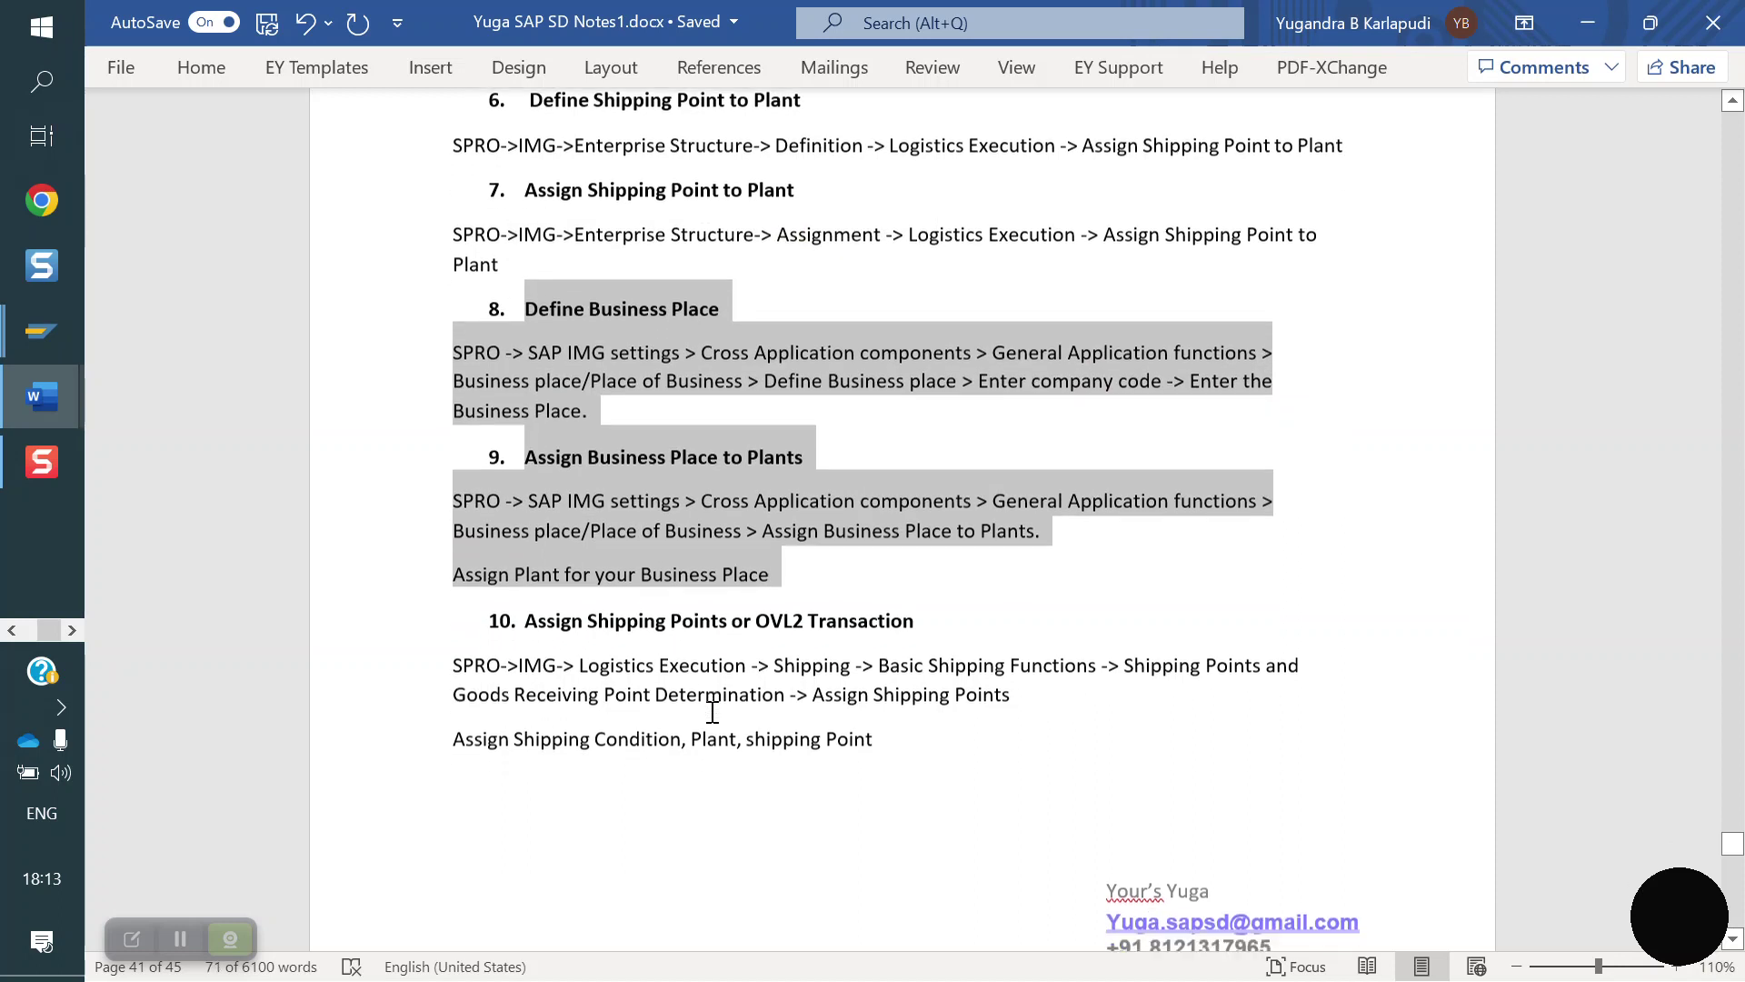
{"action": "scroll", "coordinate": [713, 711], "scroll_direction": "down", "scroll_amount": 1}
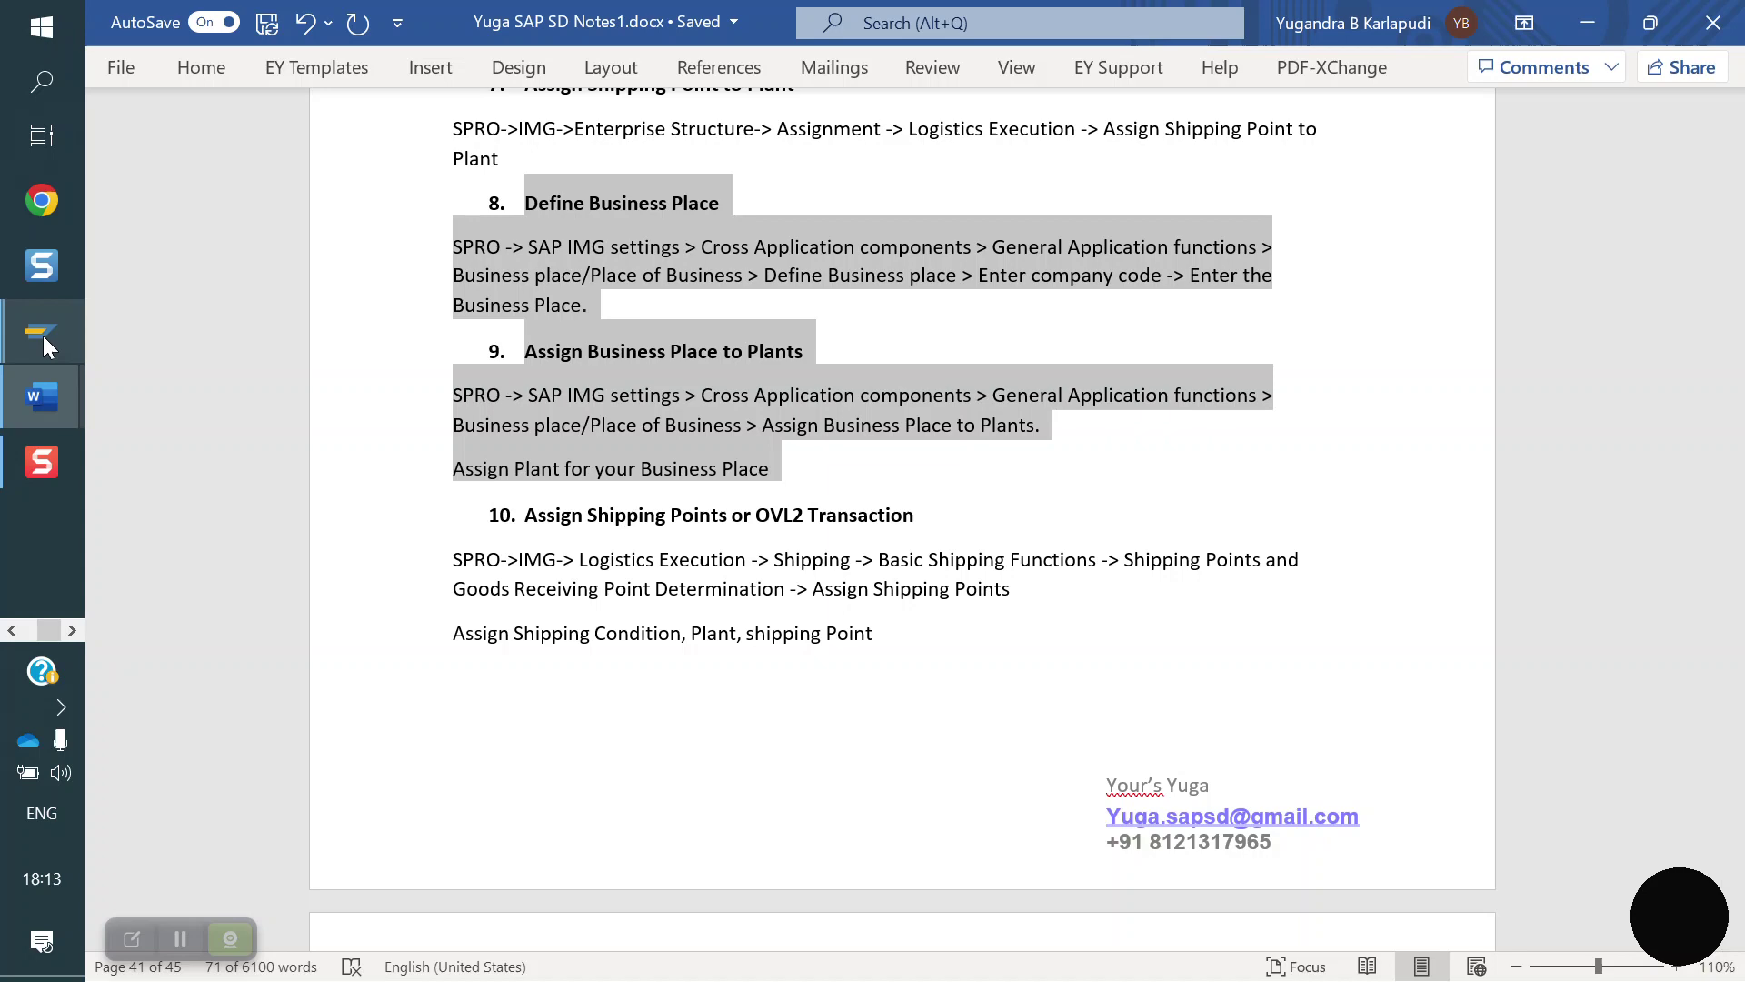
In OVL2, start a new shipping point determination entry with shipping condition 01
{"action": "mouse_move", "coordinate": [42, 335]}
{"action": "left_click", "coordinate": [187, 476]}
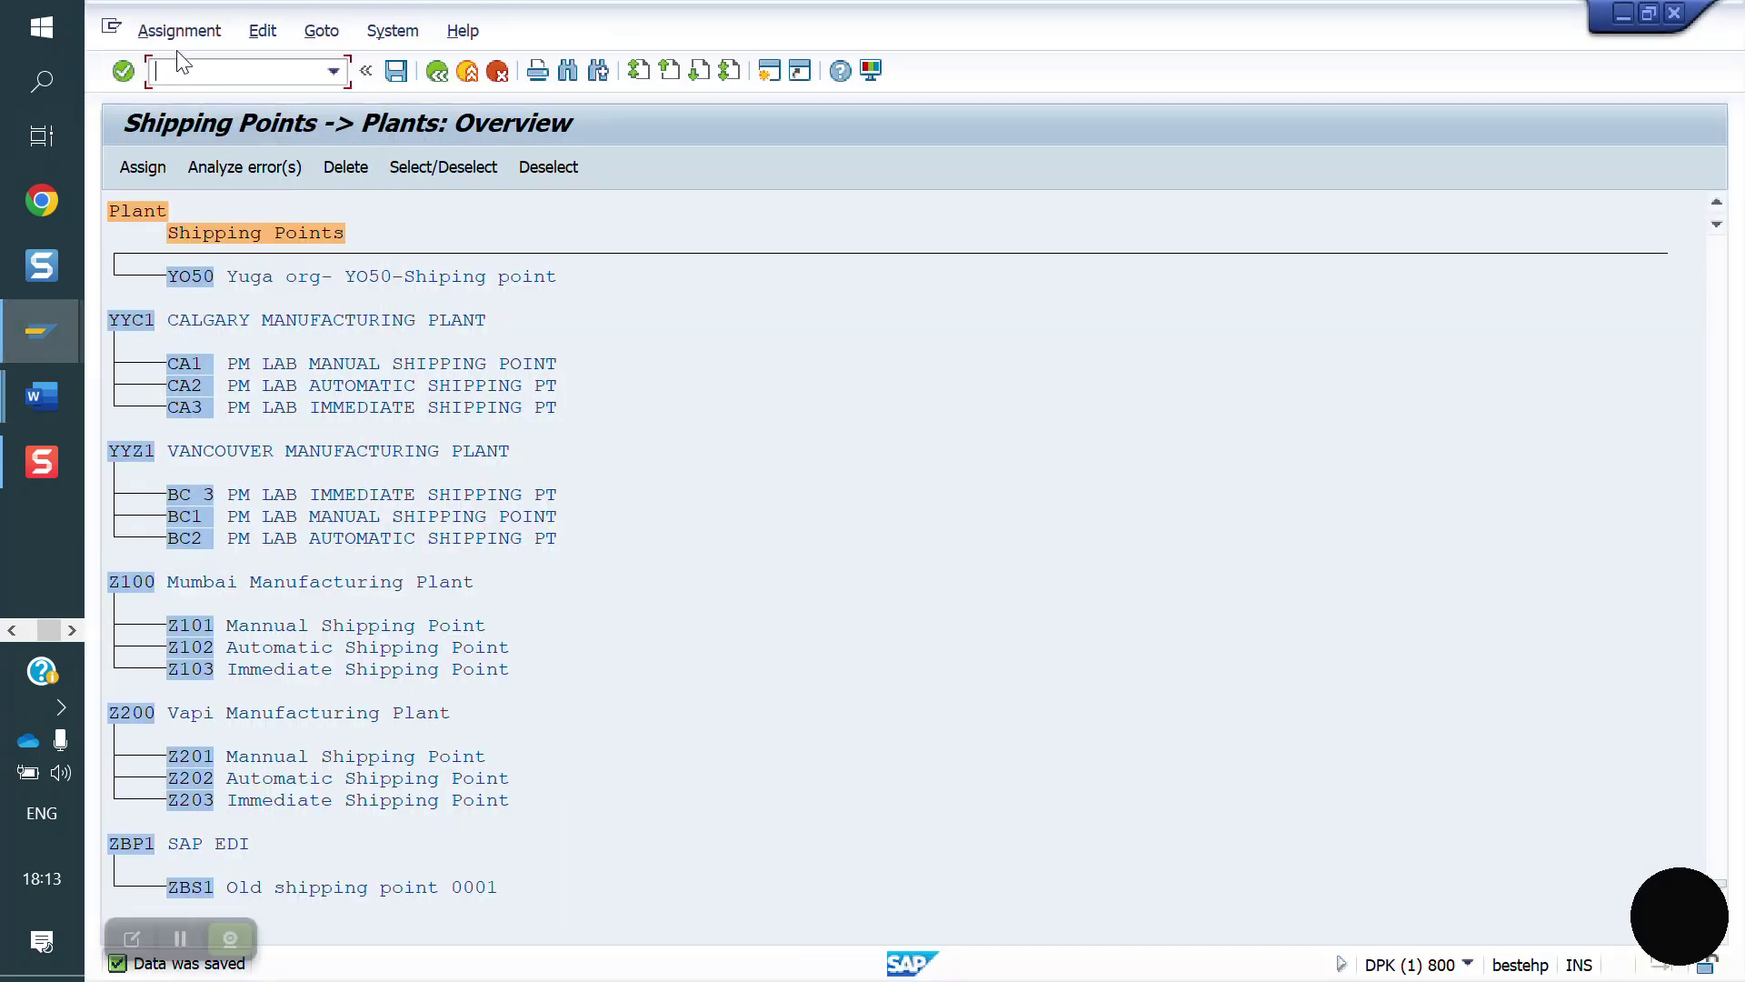
{"action": "type", "text": "/NOVL2"}
{"action": "key", "text": "Return"}
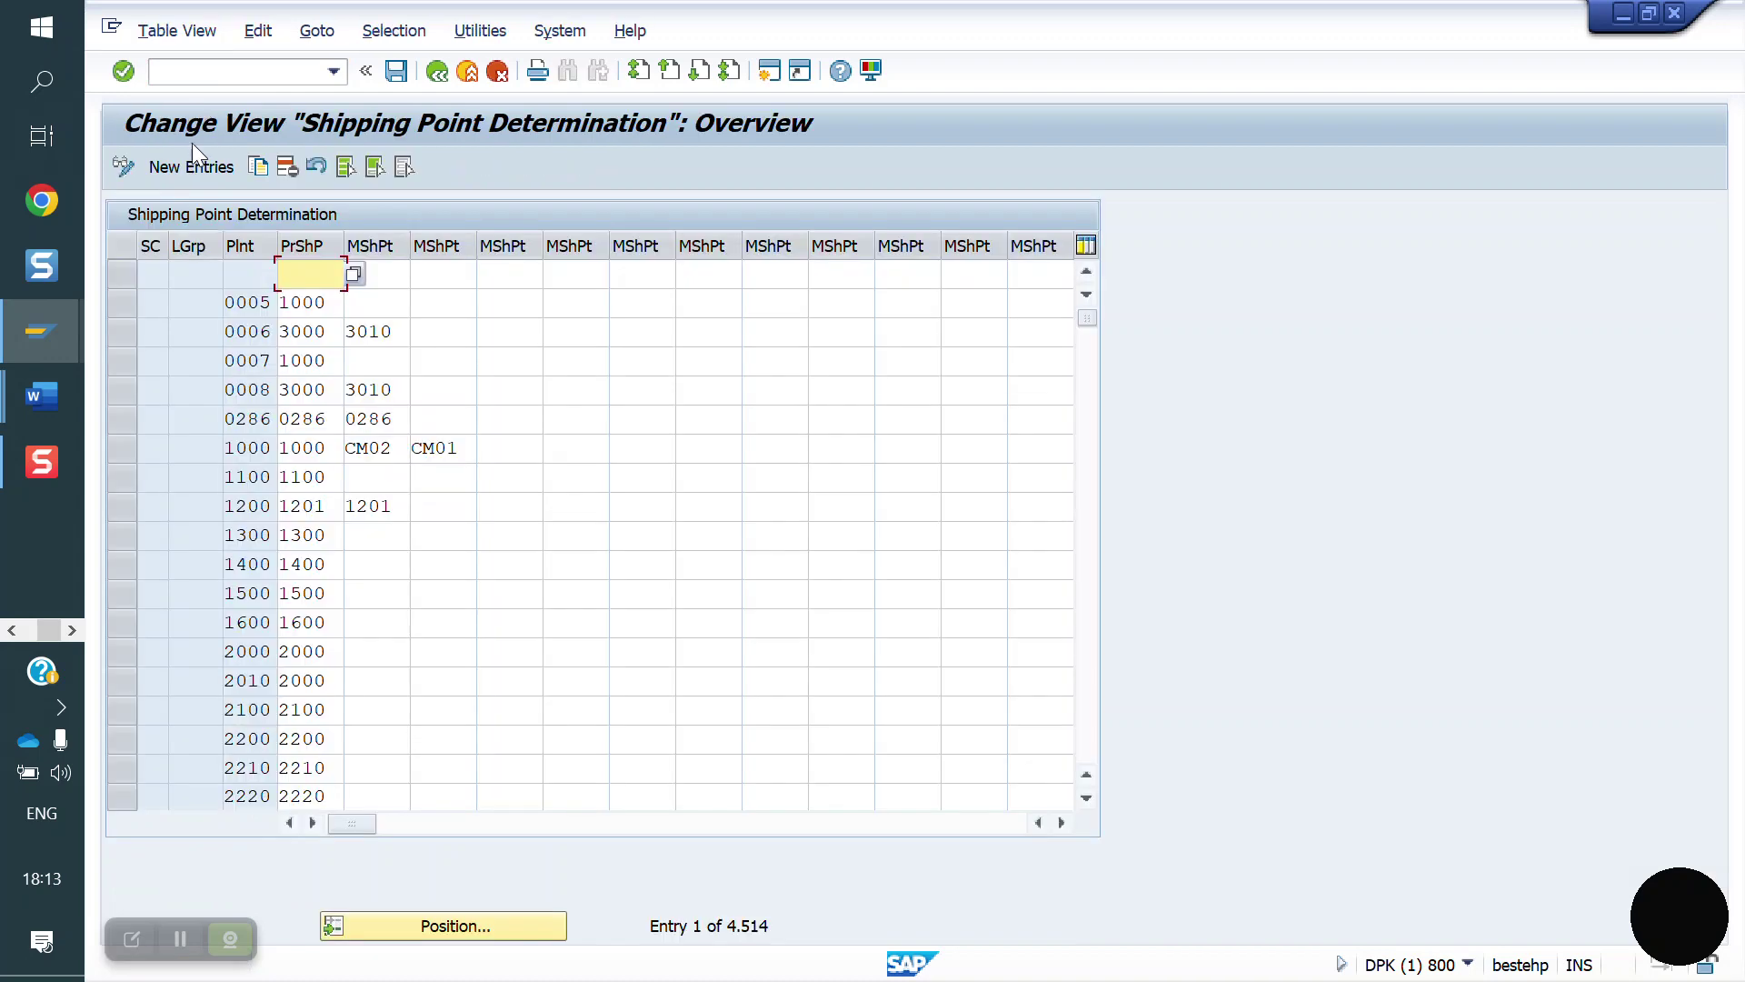
{"action": "left_click", "coordinate": [187, 168]}
{"action": "type", "text": "01"}
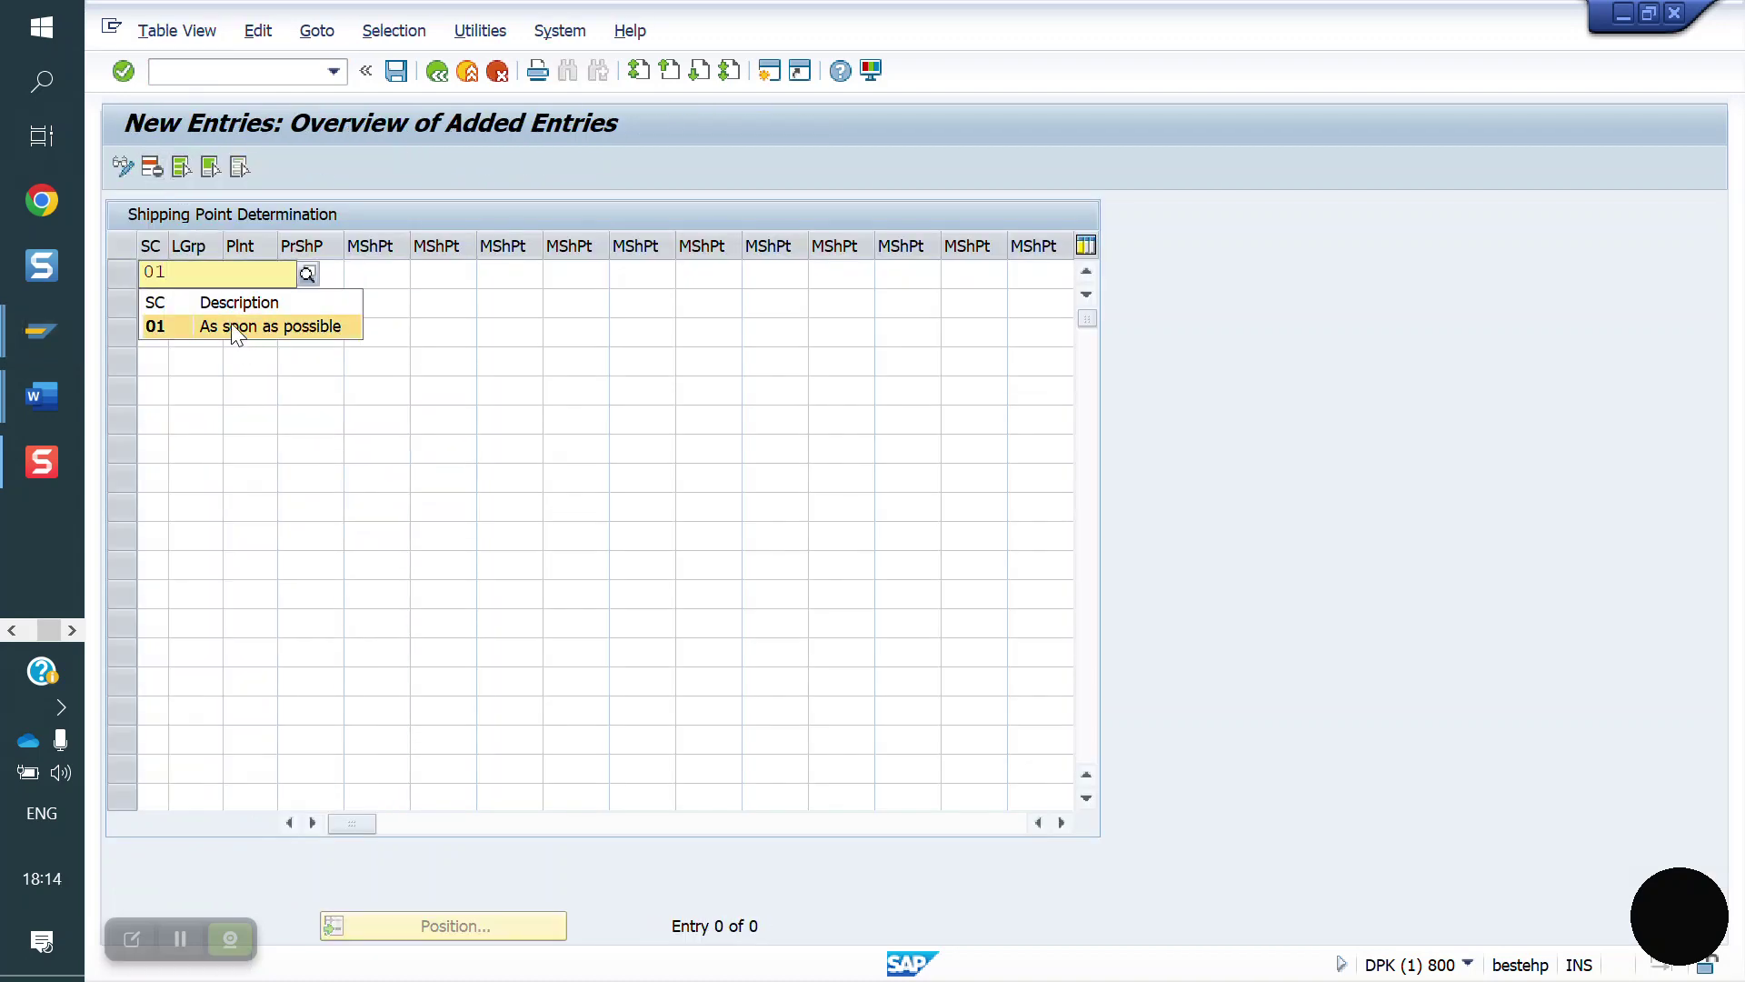
{"action": "left_click", "coordinate": [234, 327]}
Fill in loading group 0001, plant YO50 and shipping point YO50, and save under a customizing request
{"action": "left_click", "coordinate": [204, 281]}
{"action": "type", "text": "0002"}
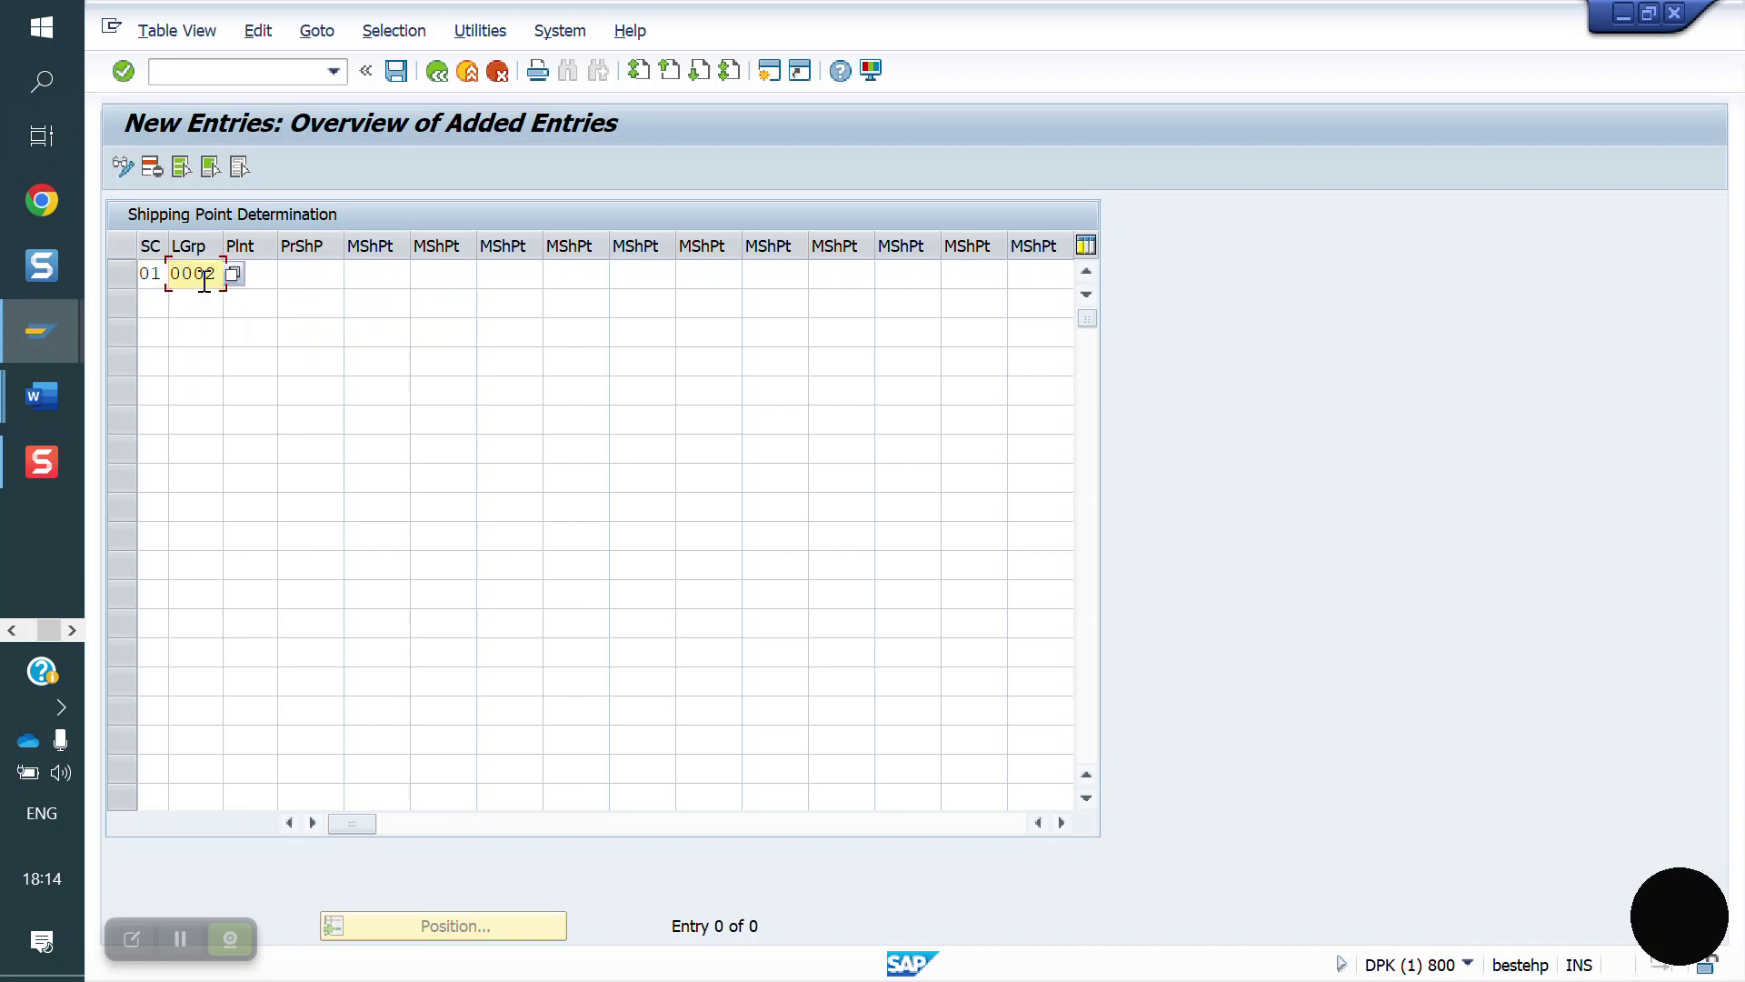
{"action": "key", "text": "BackSpace"}
{"action": "type", "text": "1"}
{"action": "left_click", "coordinate": [260, 279]}
{"action": "type", "text": "YO50"}
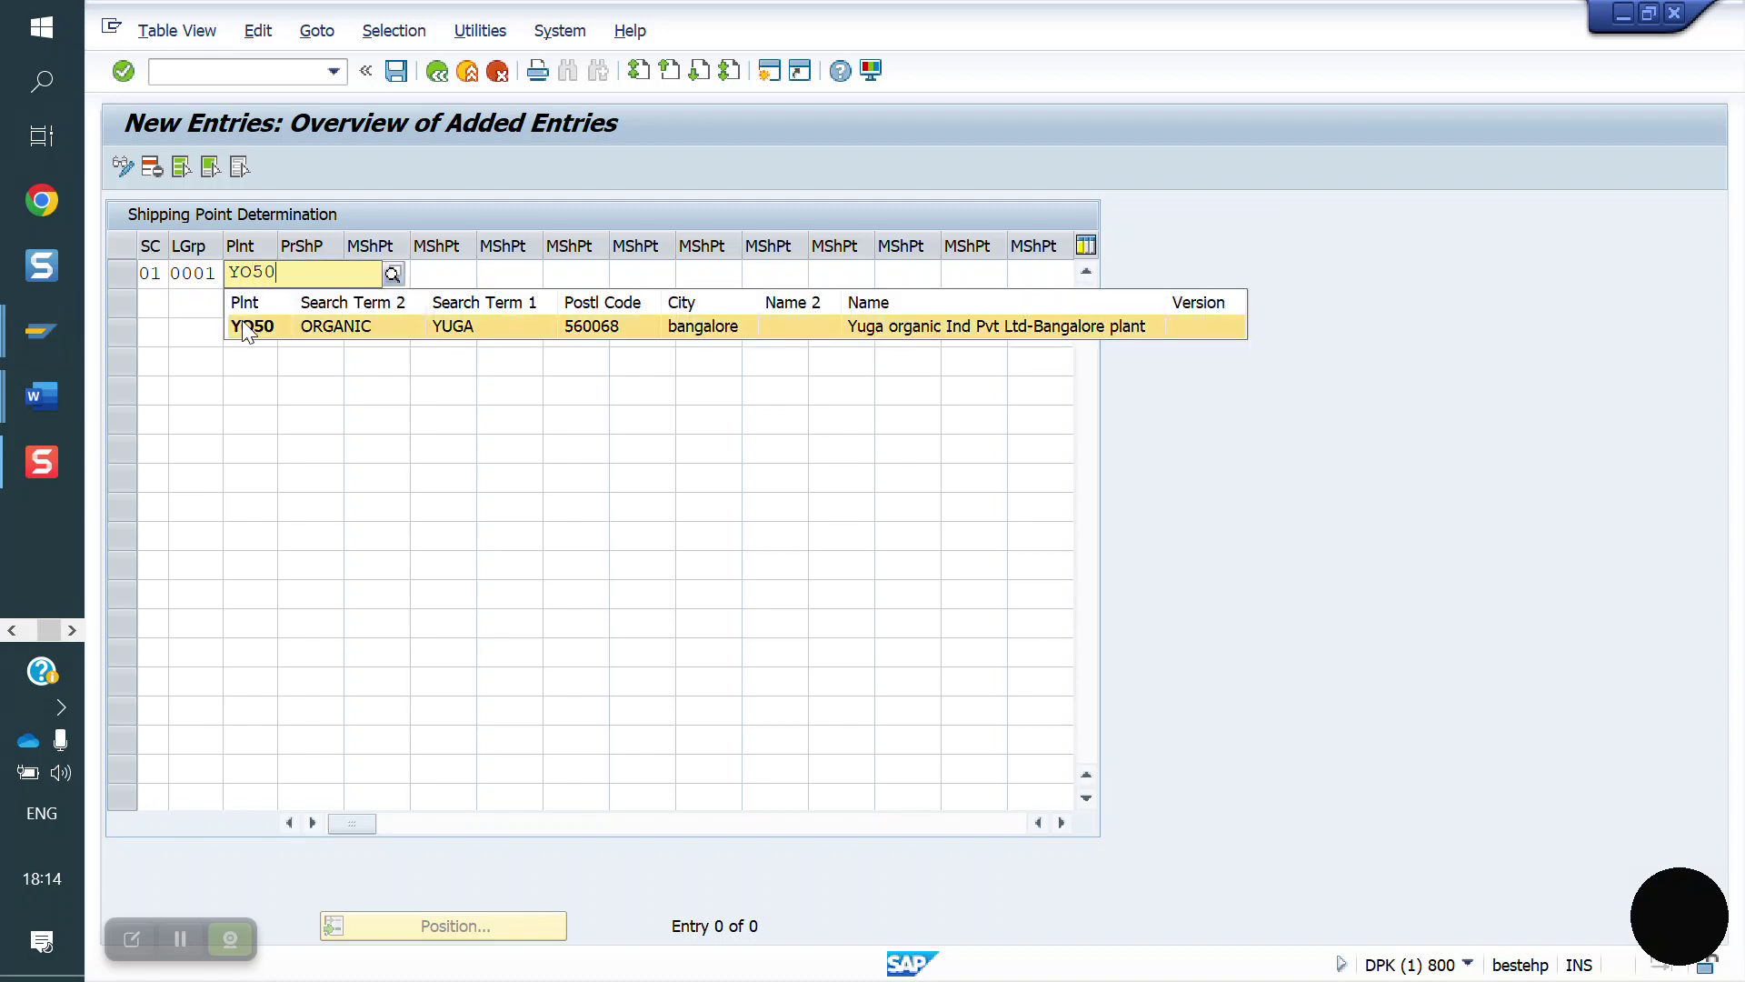
{"action": "left_click", "coordinate": [262, 323]}
{"action": "left_click", "coordinate": [330, 275]}
{"action": "type", "text": "Y"}
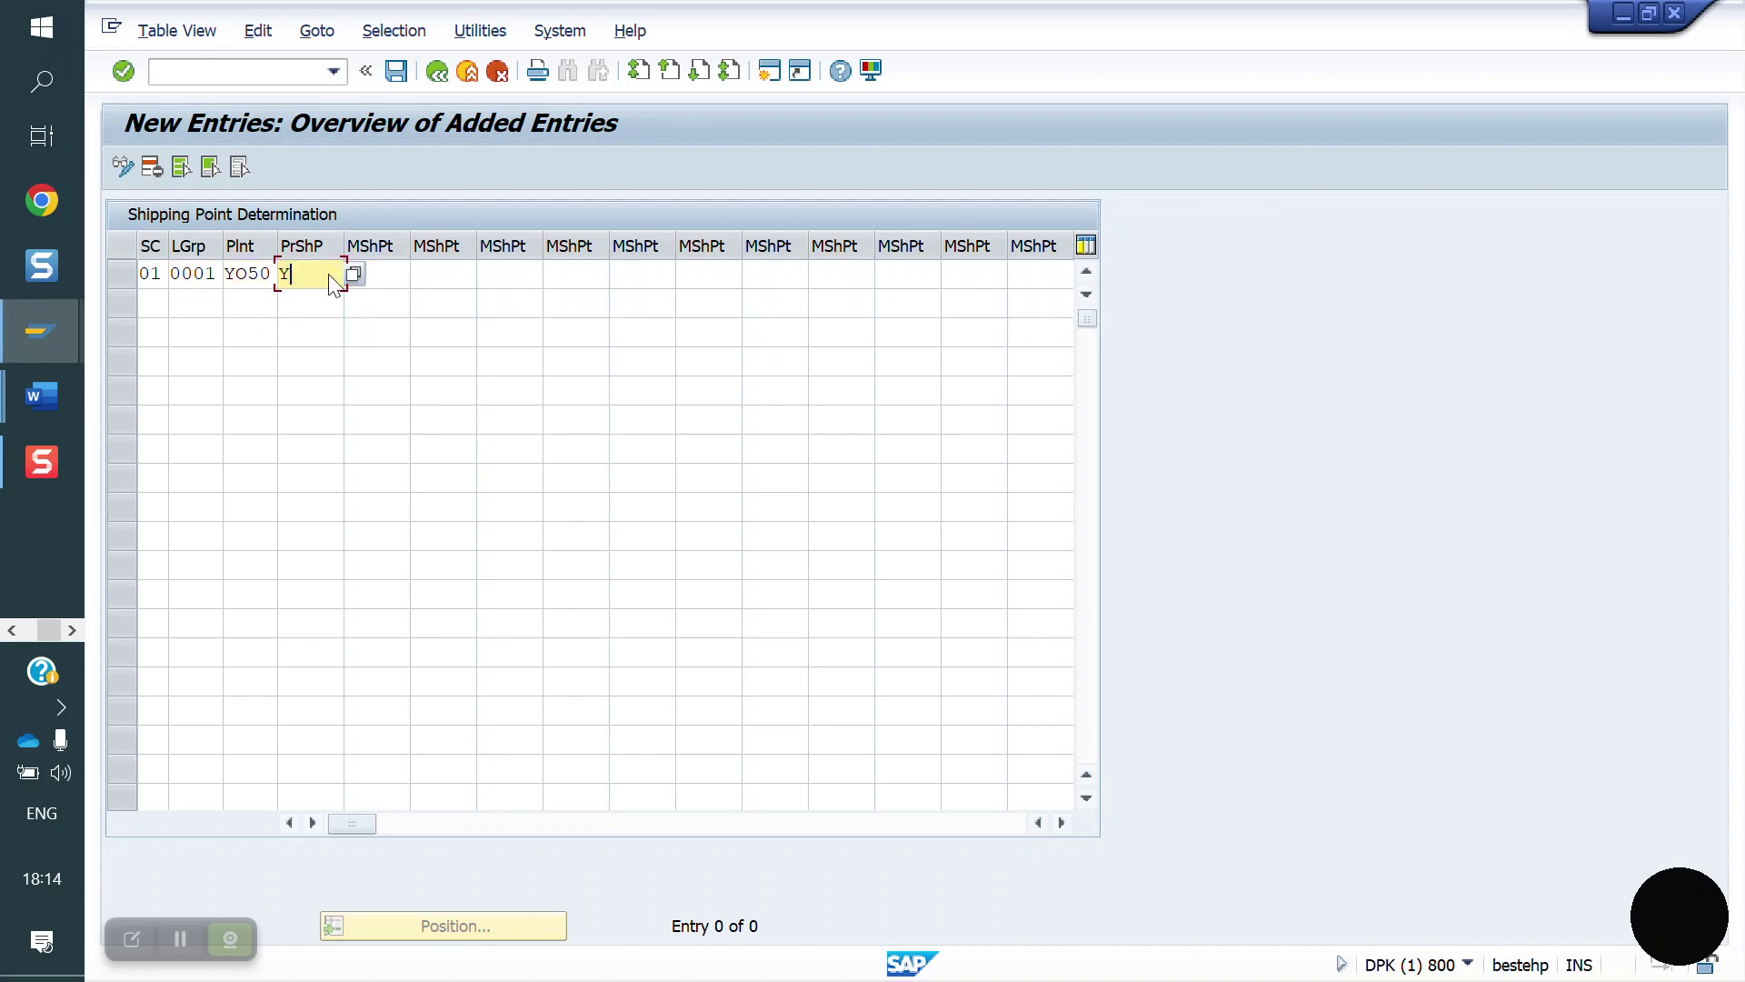
{"action": "type", "text": "O50"}
{"action": "key", "text": "Return"}
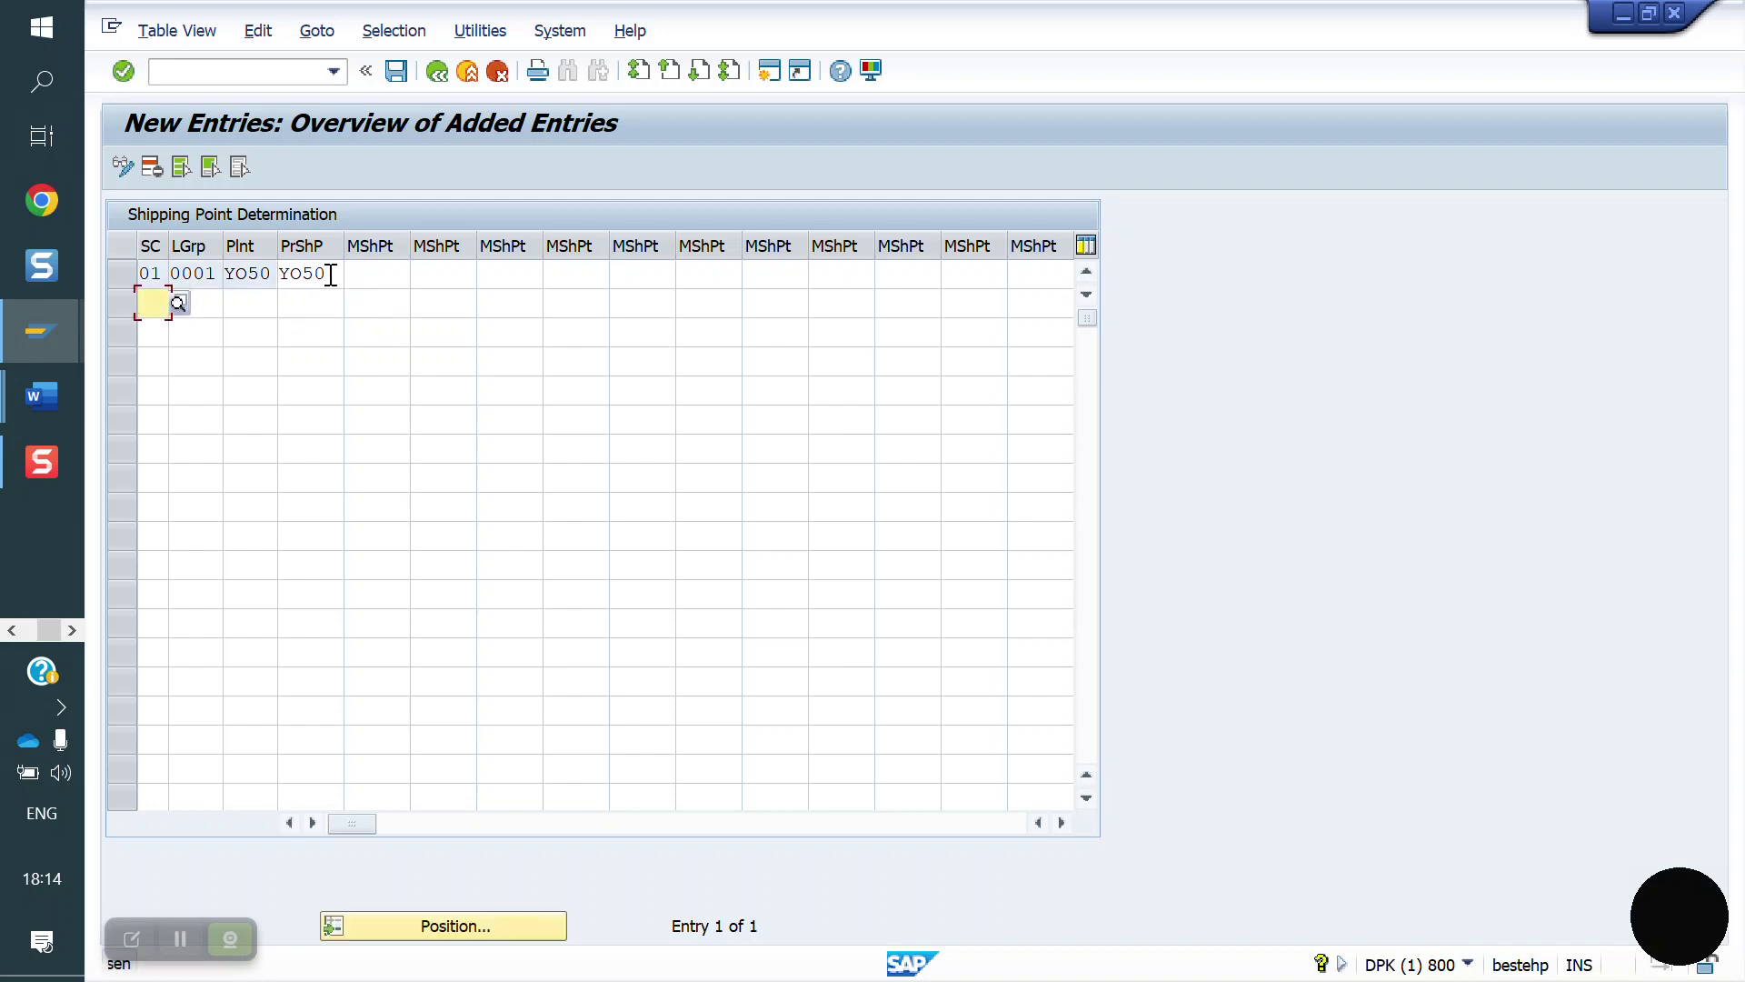
{"action": "left_click", "coordinate": [396, 74]}
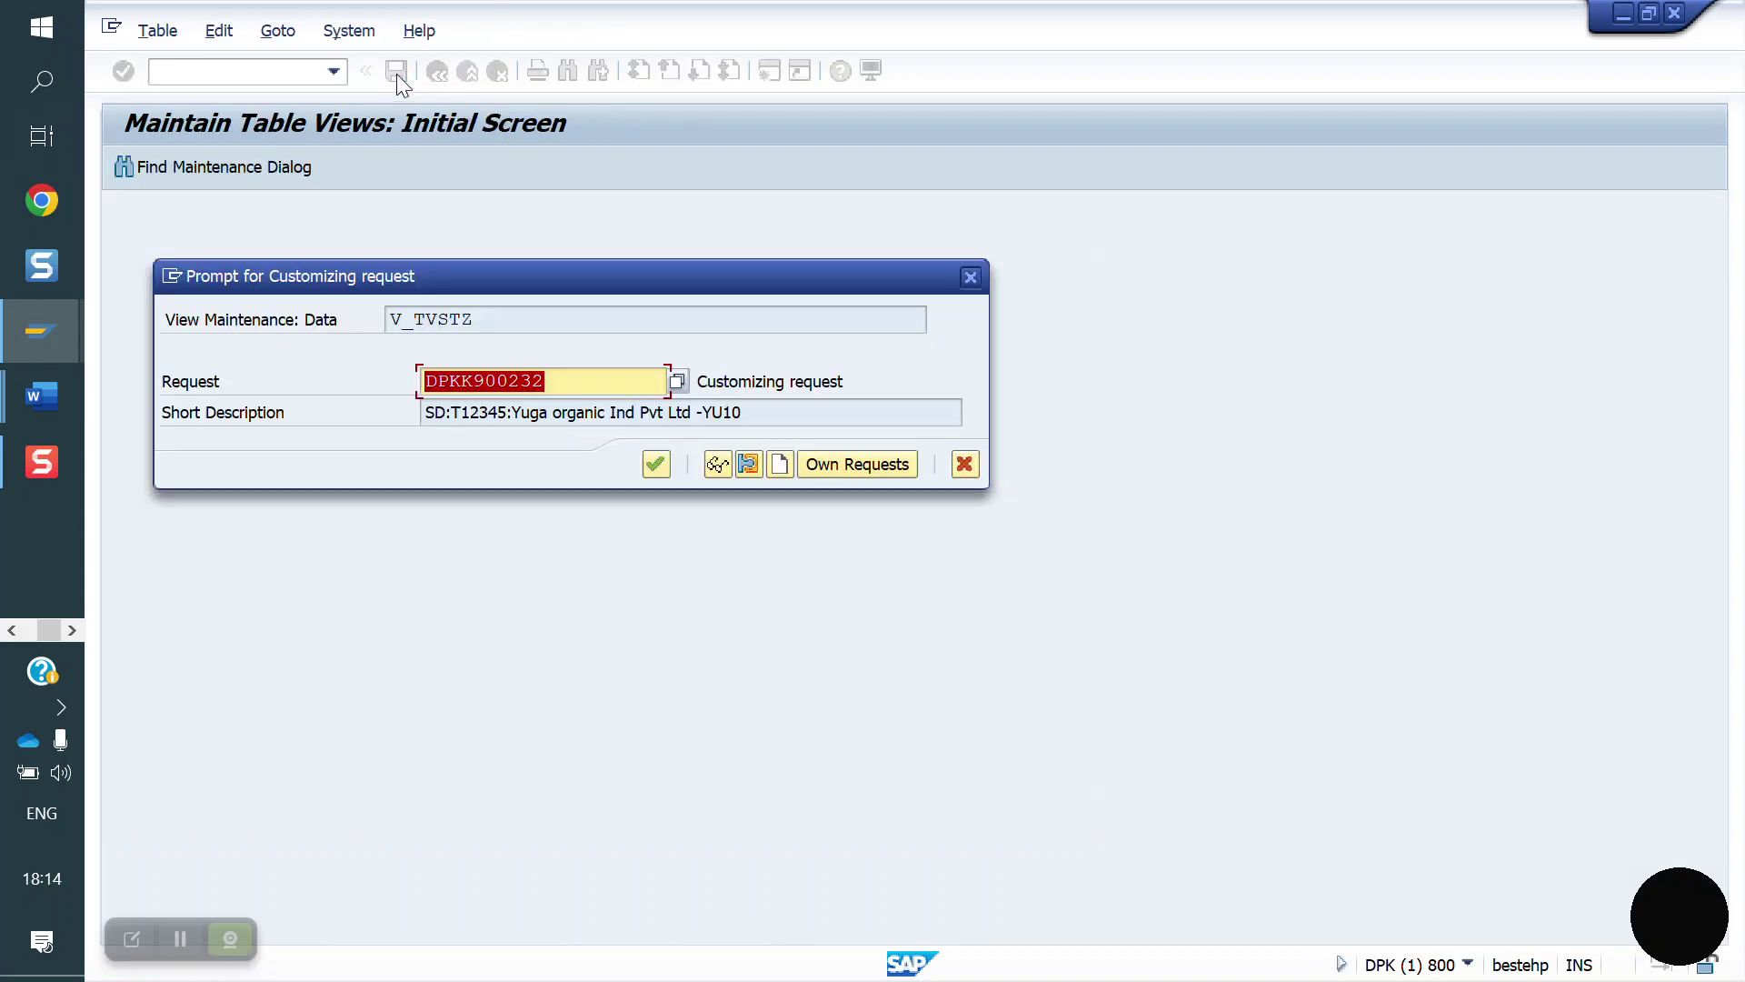
{"action": "left_click", "coordinate": [658, 465]}
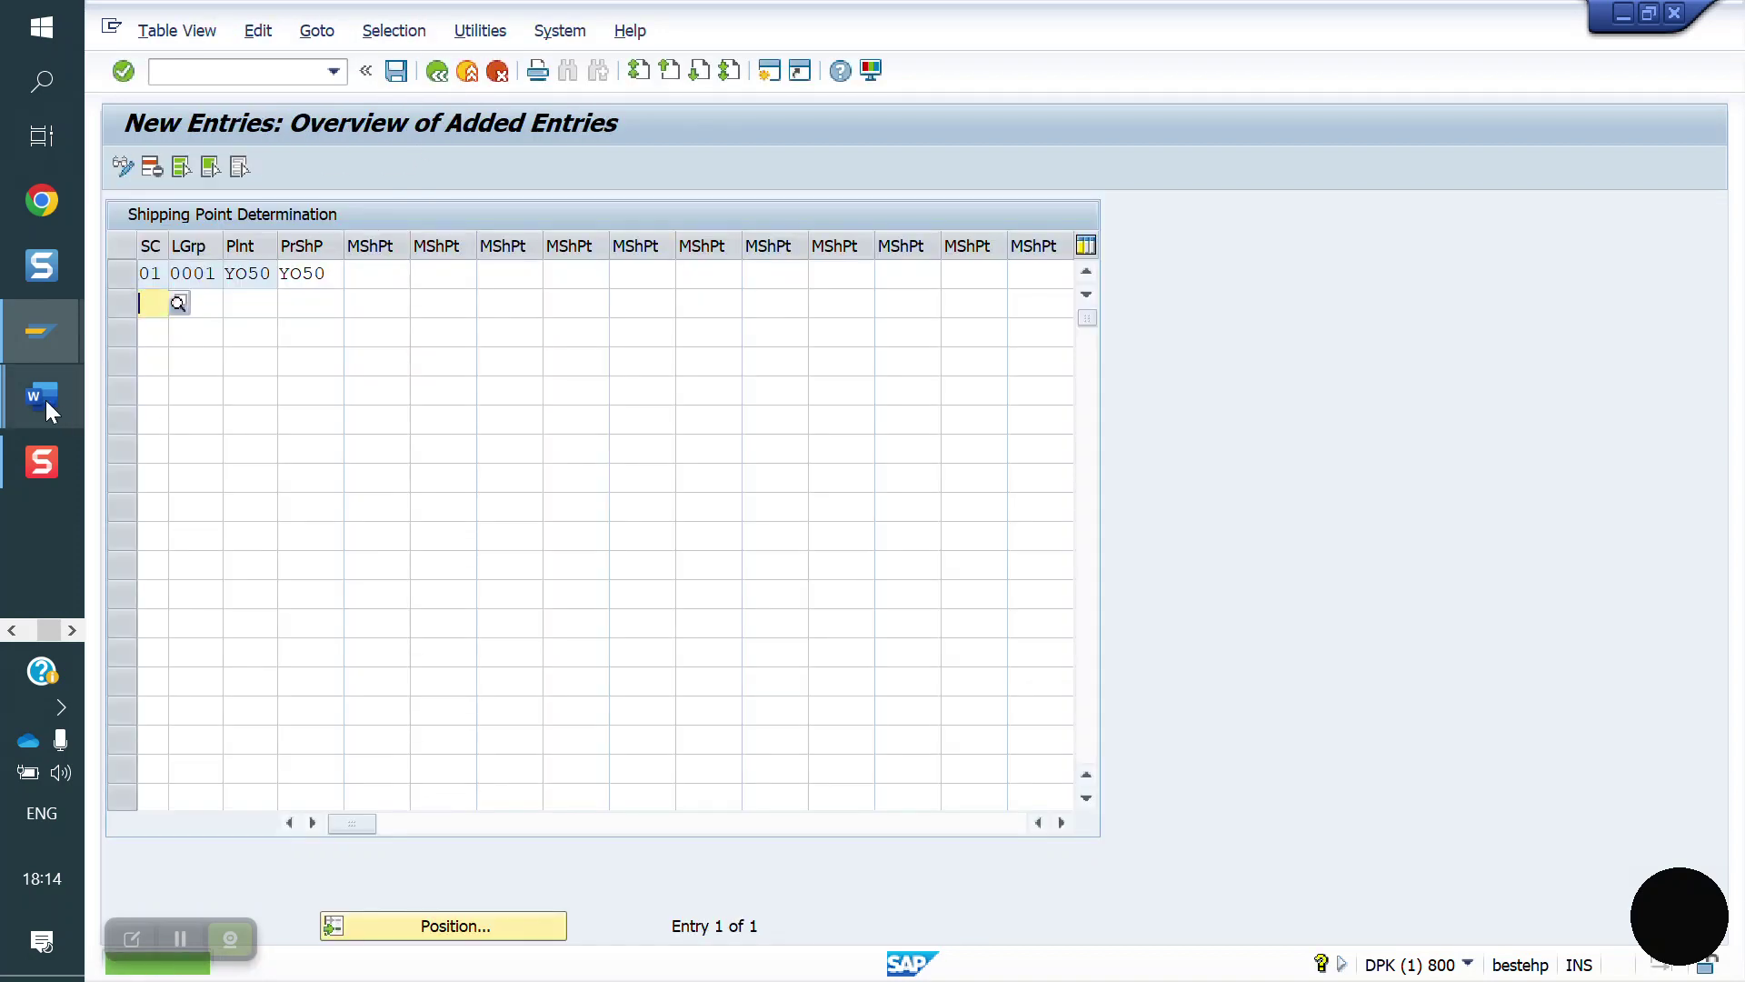
Read the Word notes' sections 11–16 on material type attributes and plant parameters
{"action": "mouse_move", "coordinate": [45, 400]}
{"action": "left_click", "coordinate": [289, 511]}
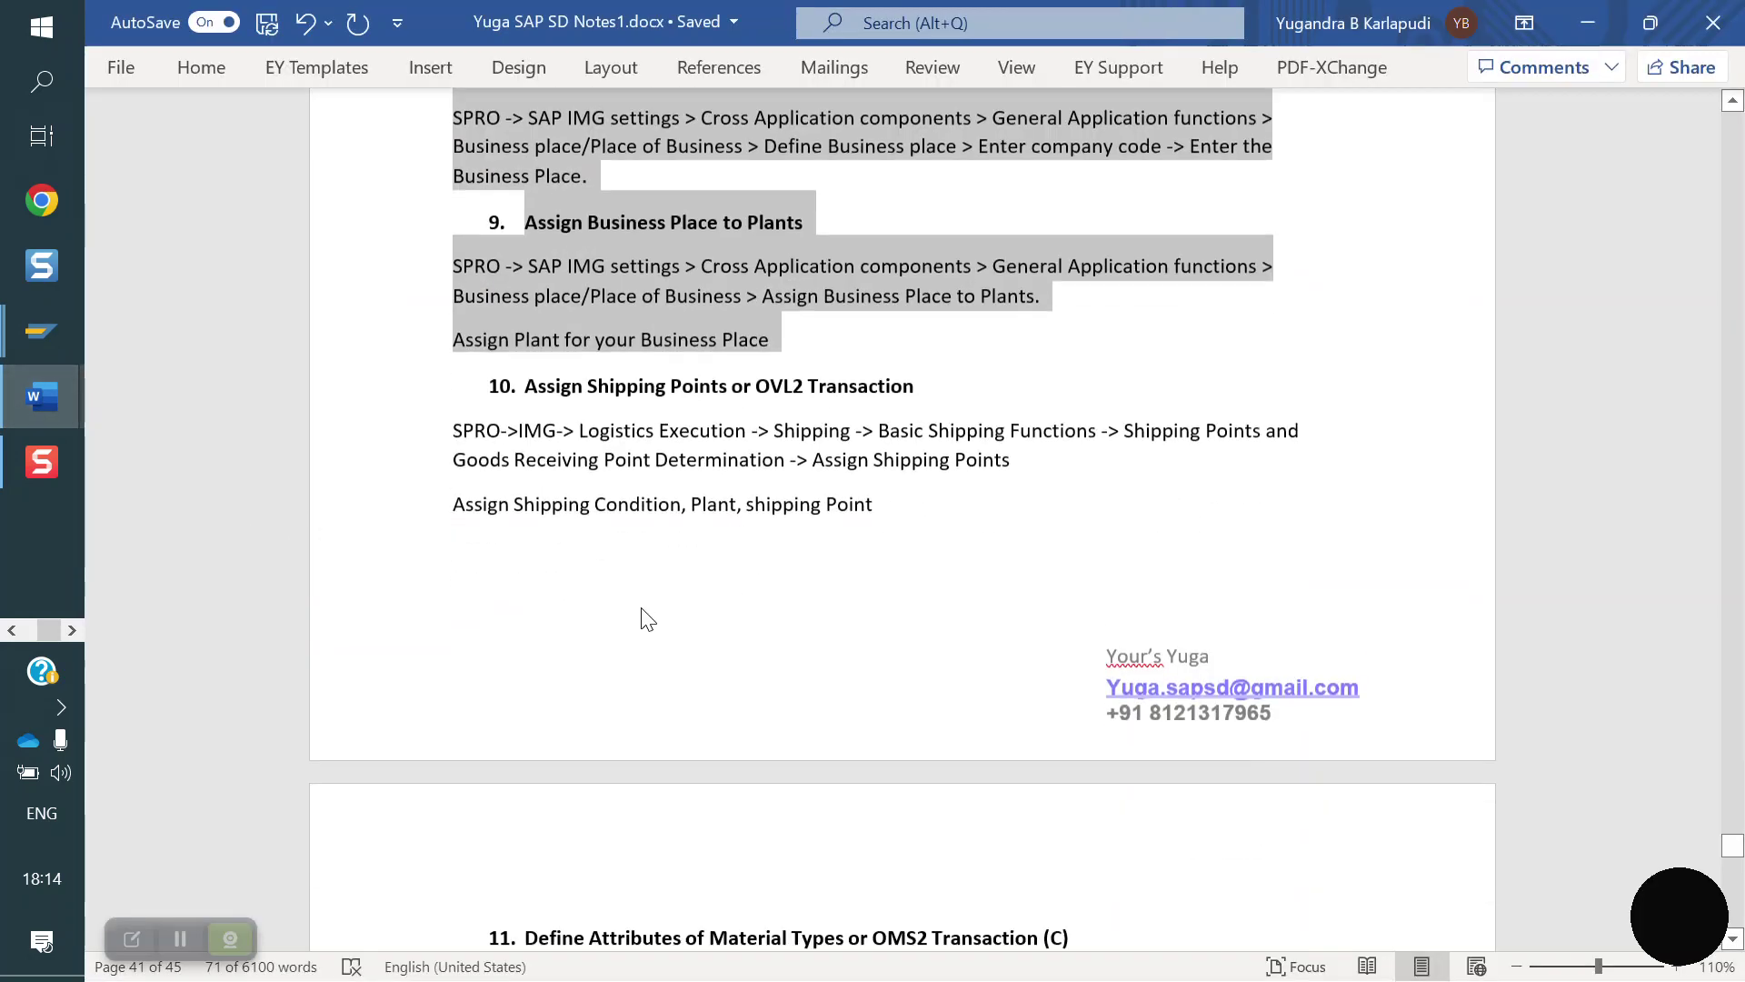
{"action": "scroll", "coordinate": [645, 619], "scroll_direction": "down", "scroll_amount": 6}
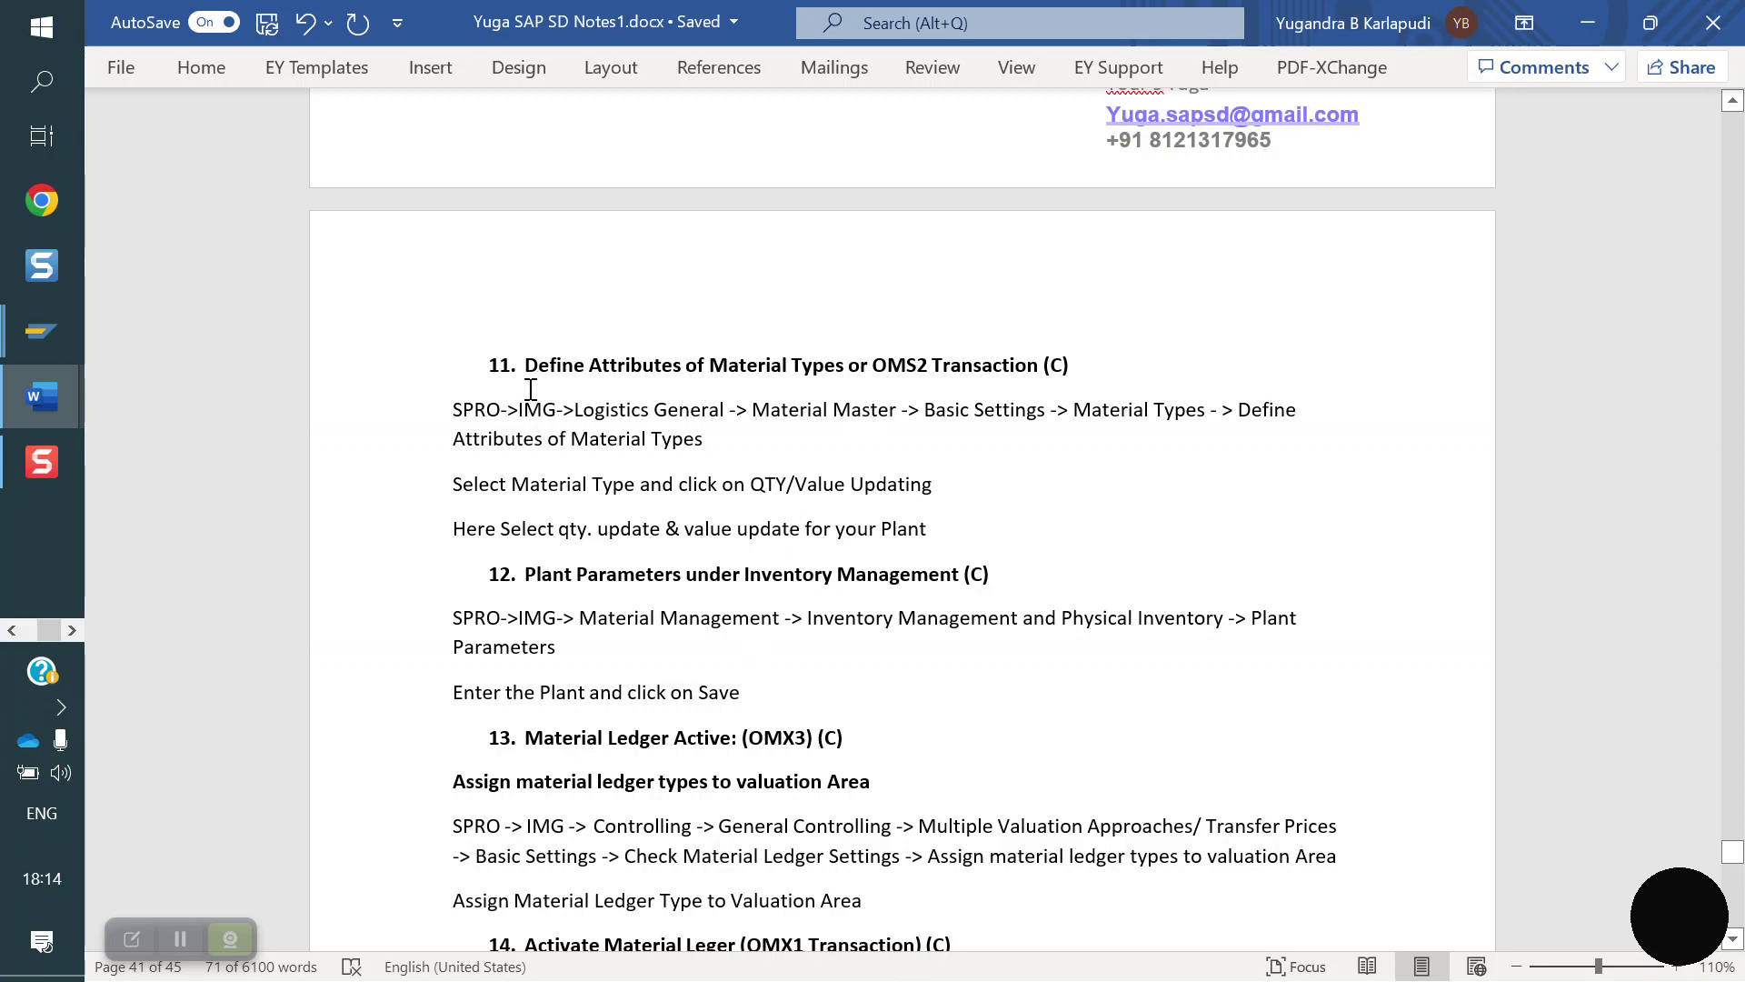
{"action": "scroll", "coordinate": [691, 669], "scroll_direction": "down", "scroll_amount": 7}
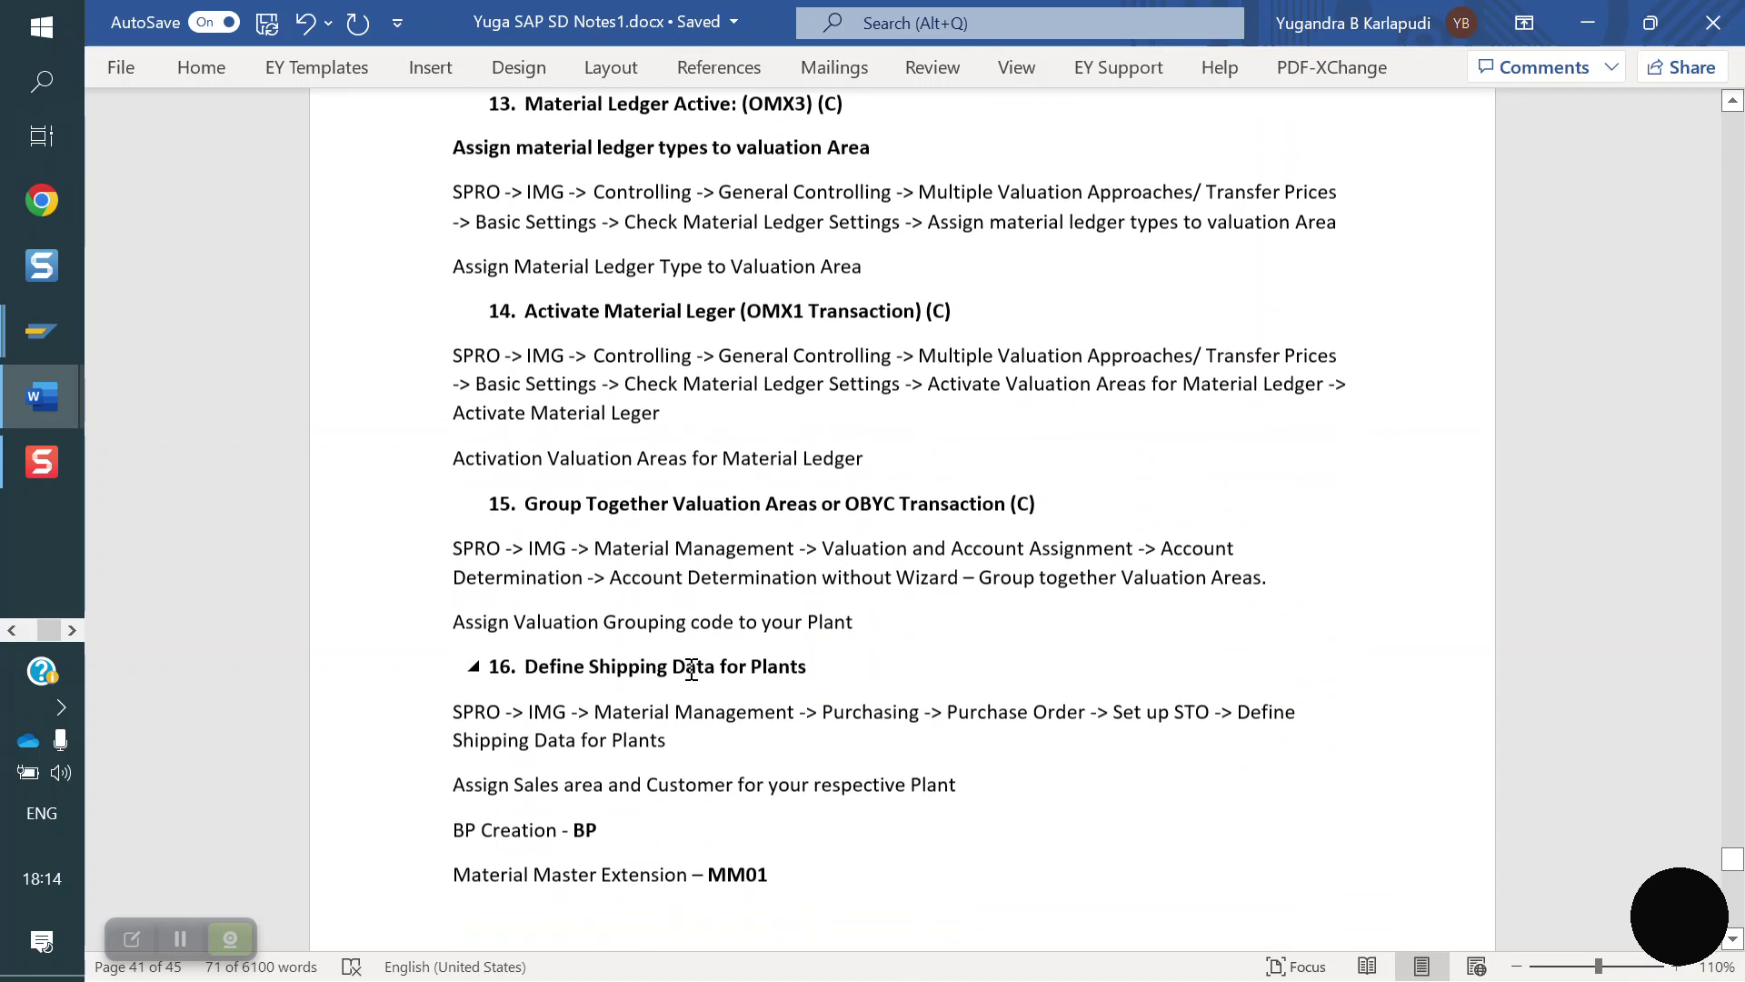
{"action": "scroll", "coordinate": [691, 669], "scroll_direction": "up", "scroll_amount": 8}
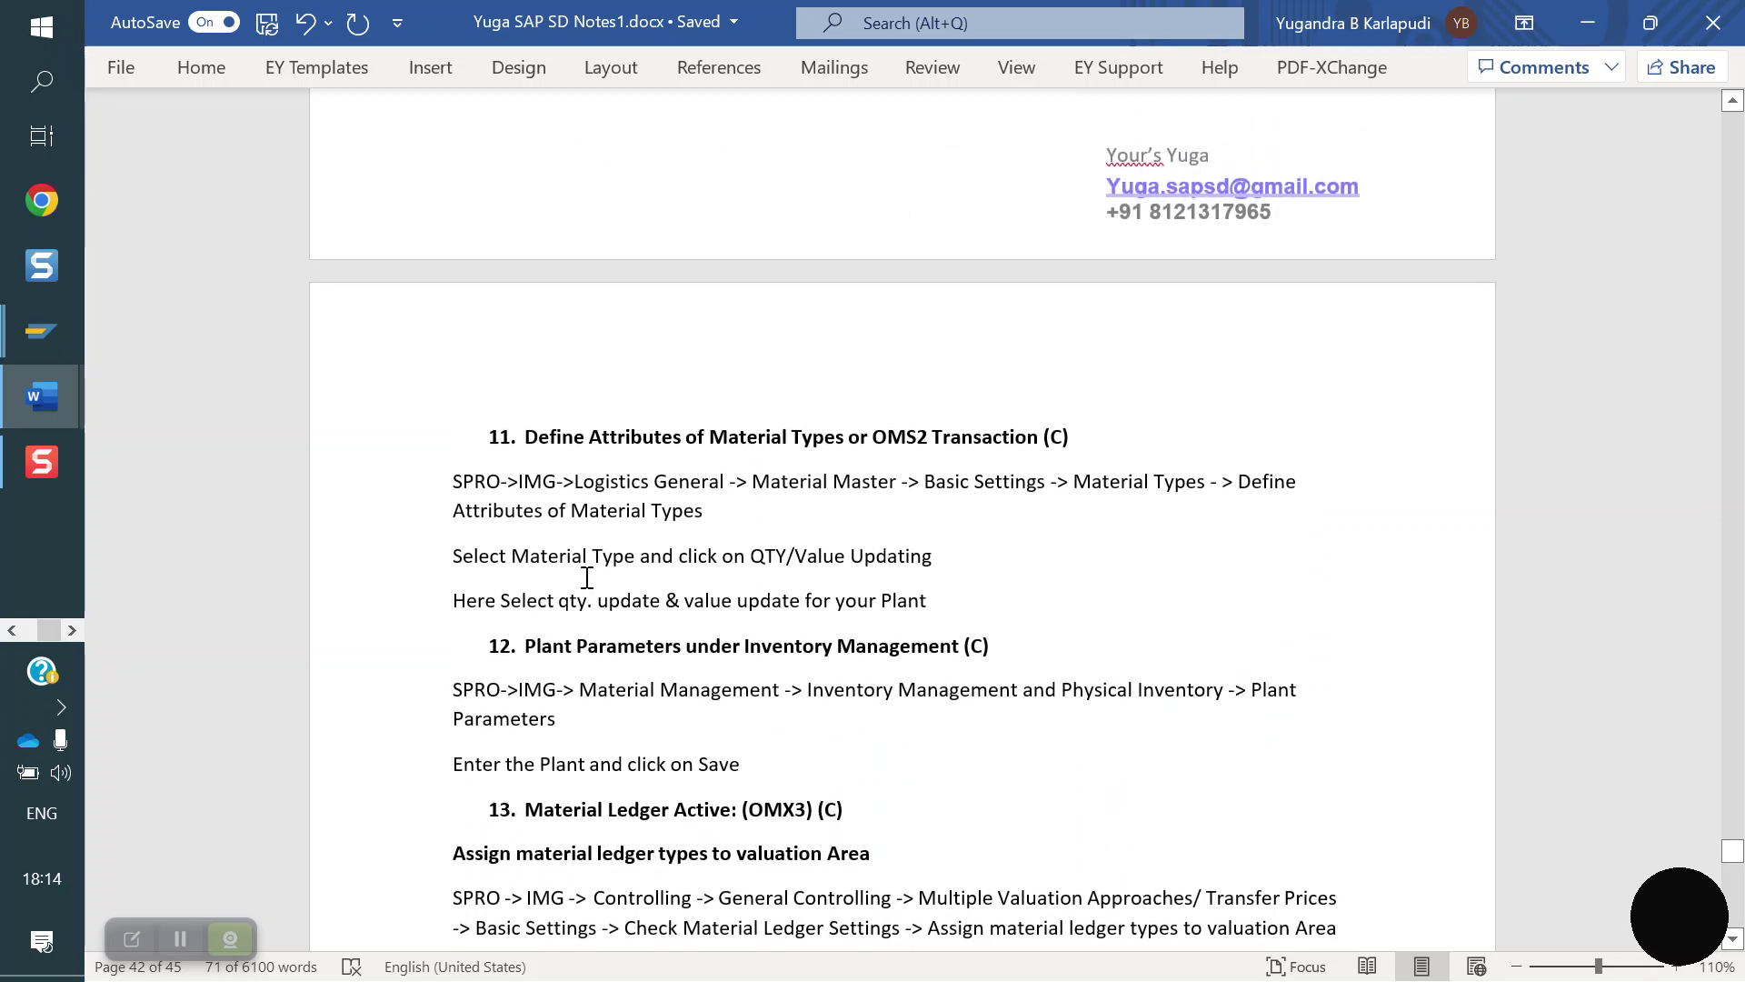
{"action": "scroll", "coordinate": [642, 611], "scroll_direction": "down", "scroll_amount": 2}
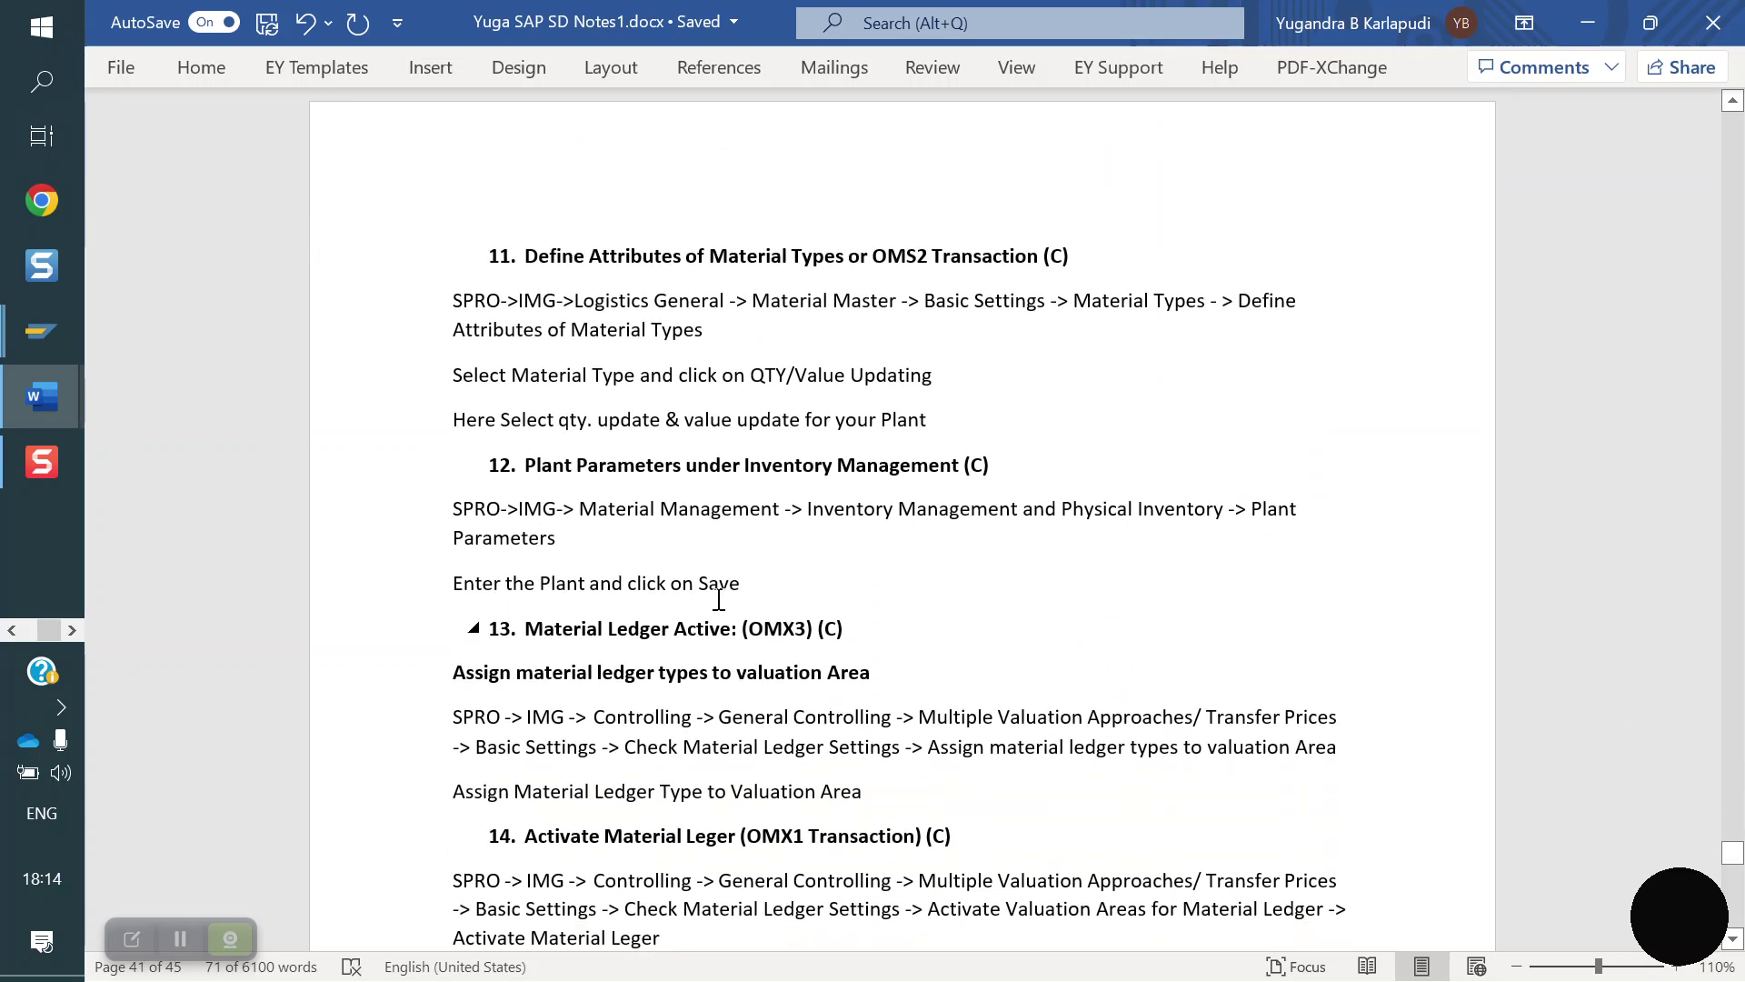
{"action": "left_click_drag", "start_coordinate": [762, 590], "coordinate": [481, 301]}
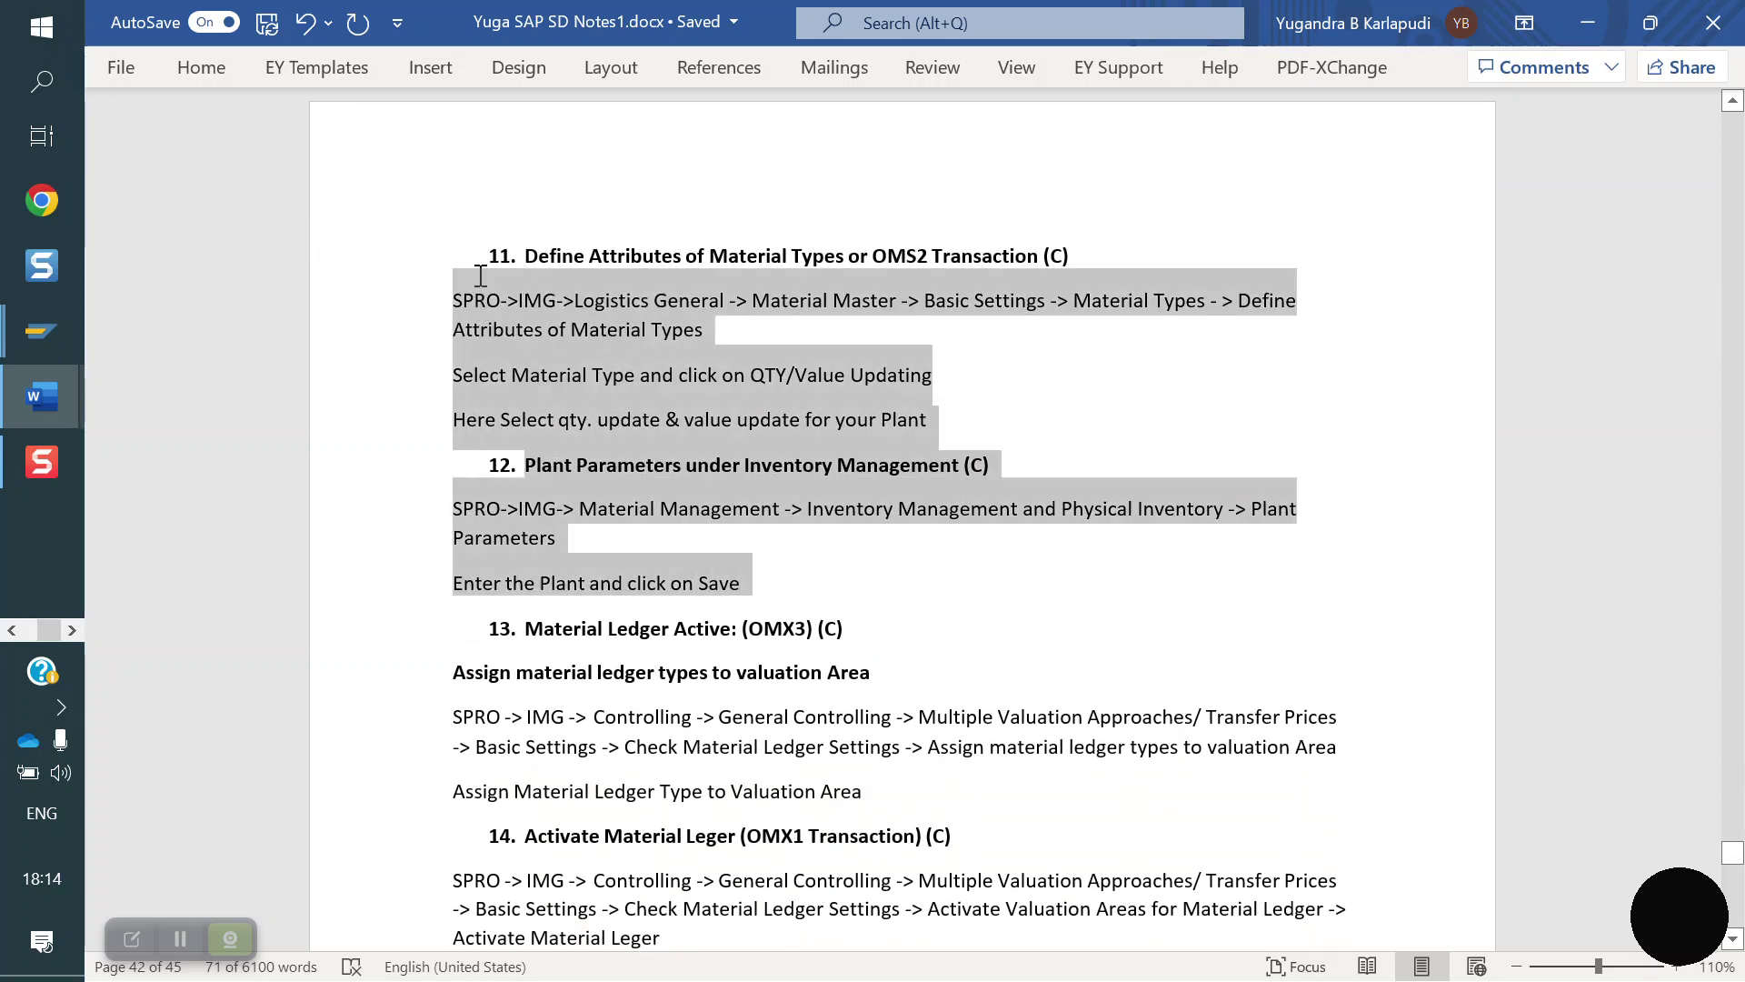
{"action": "left_click", "coordinate": [964, 391]}
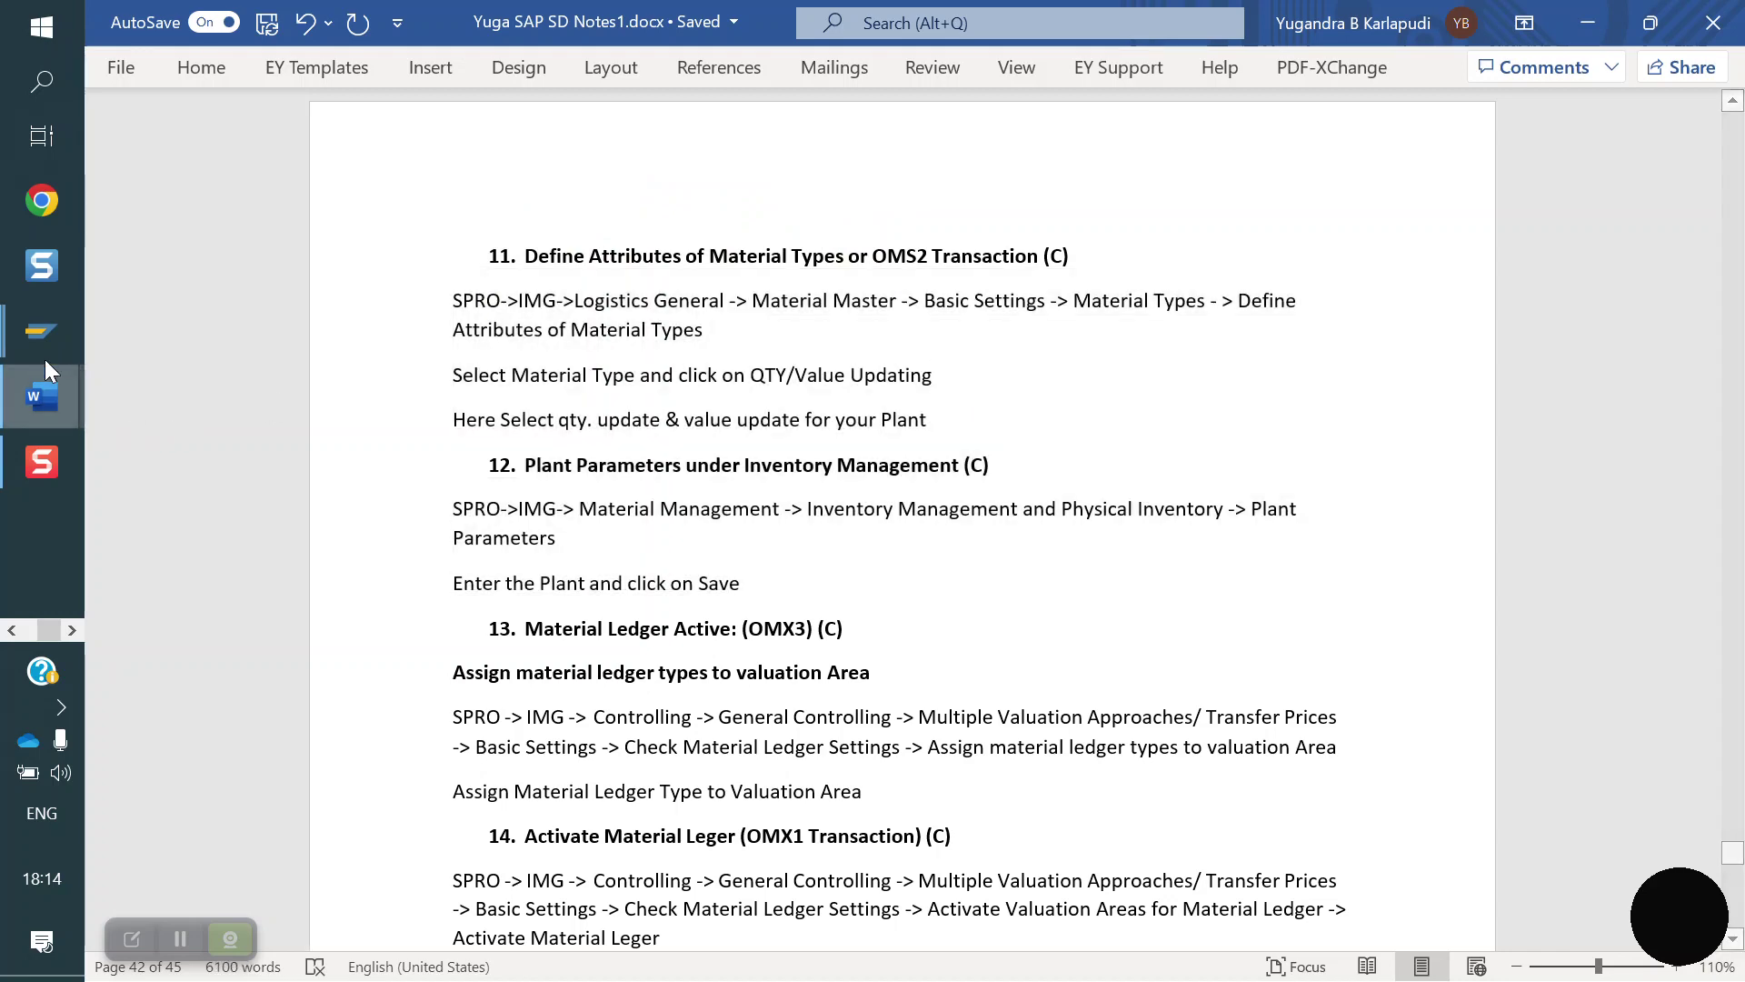
Go to material type FERT (Finished goods) and open its quantity/value updating settings
{"action": "mouse_move", "coordinate": [42, 334]}
{"action": "left_click", "coordinate": [250, 445]}
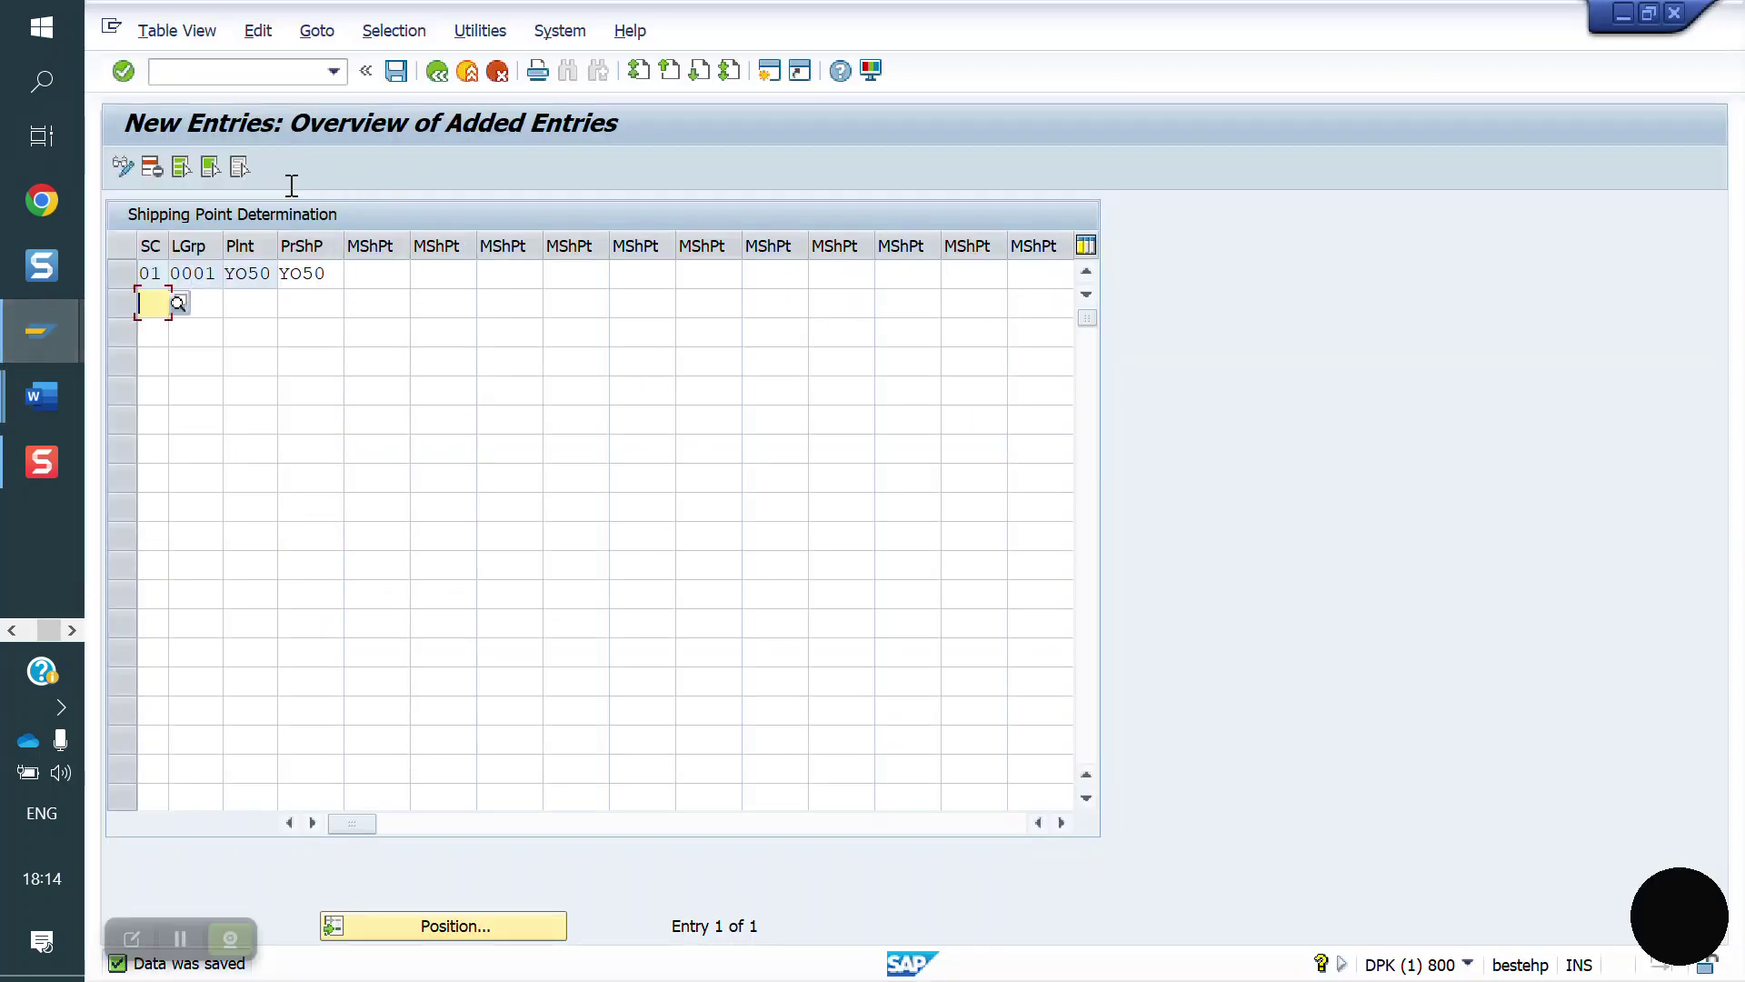
{"action": "left_click", "coordinate": [224, 71]}
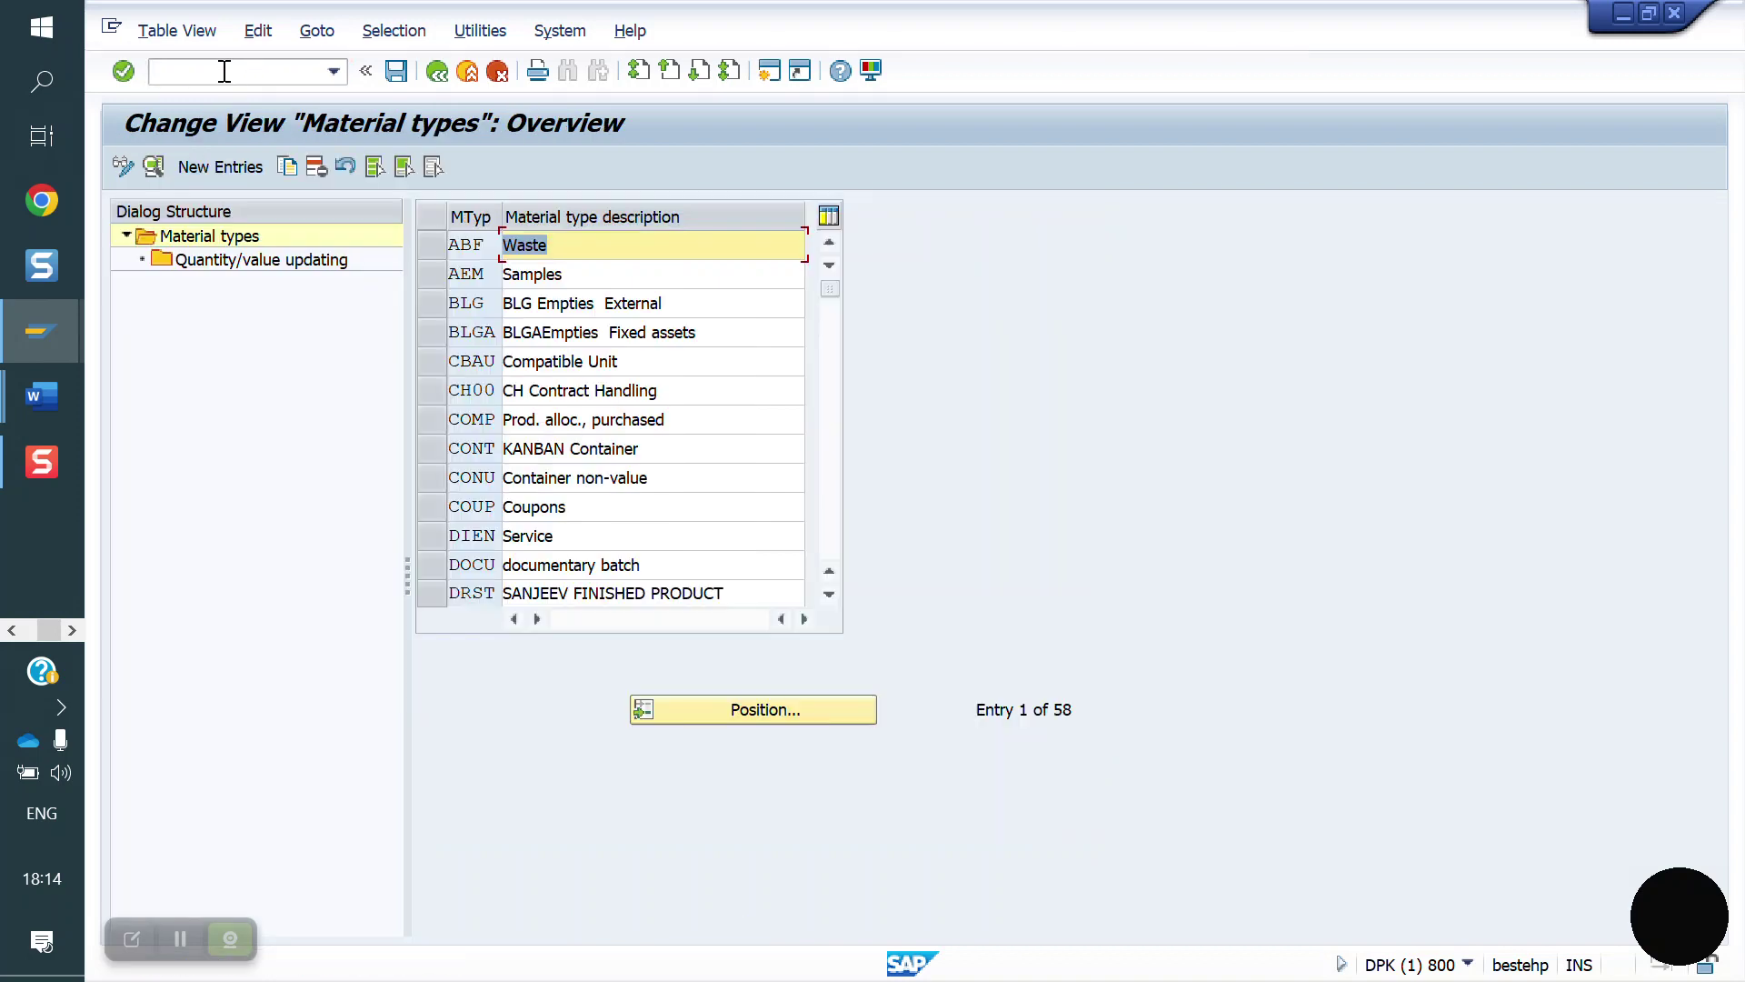
{"action": "left_click", "coordinate": [760, 731]}
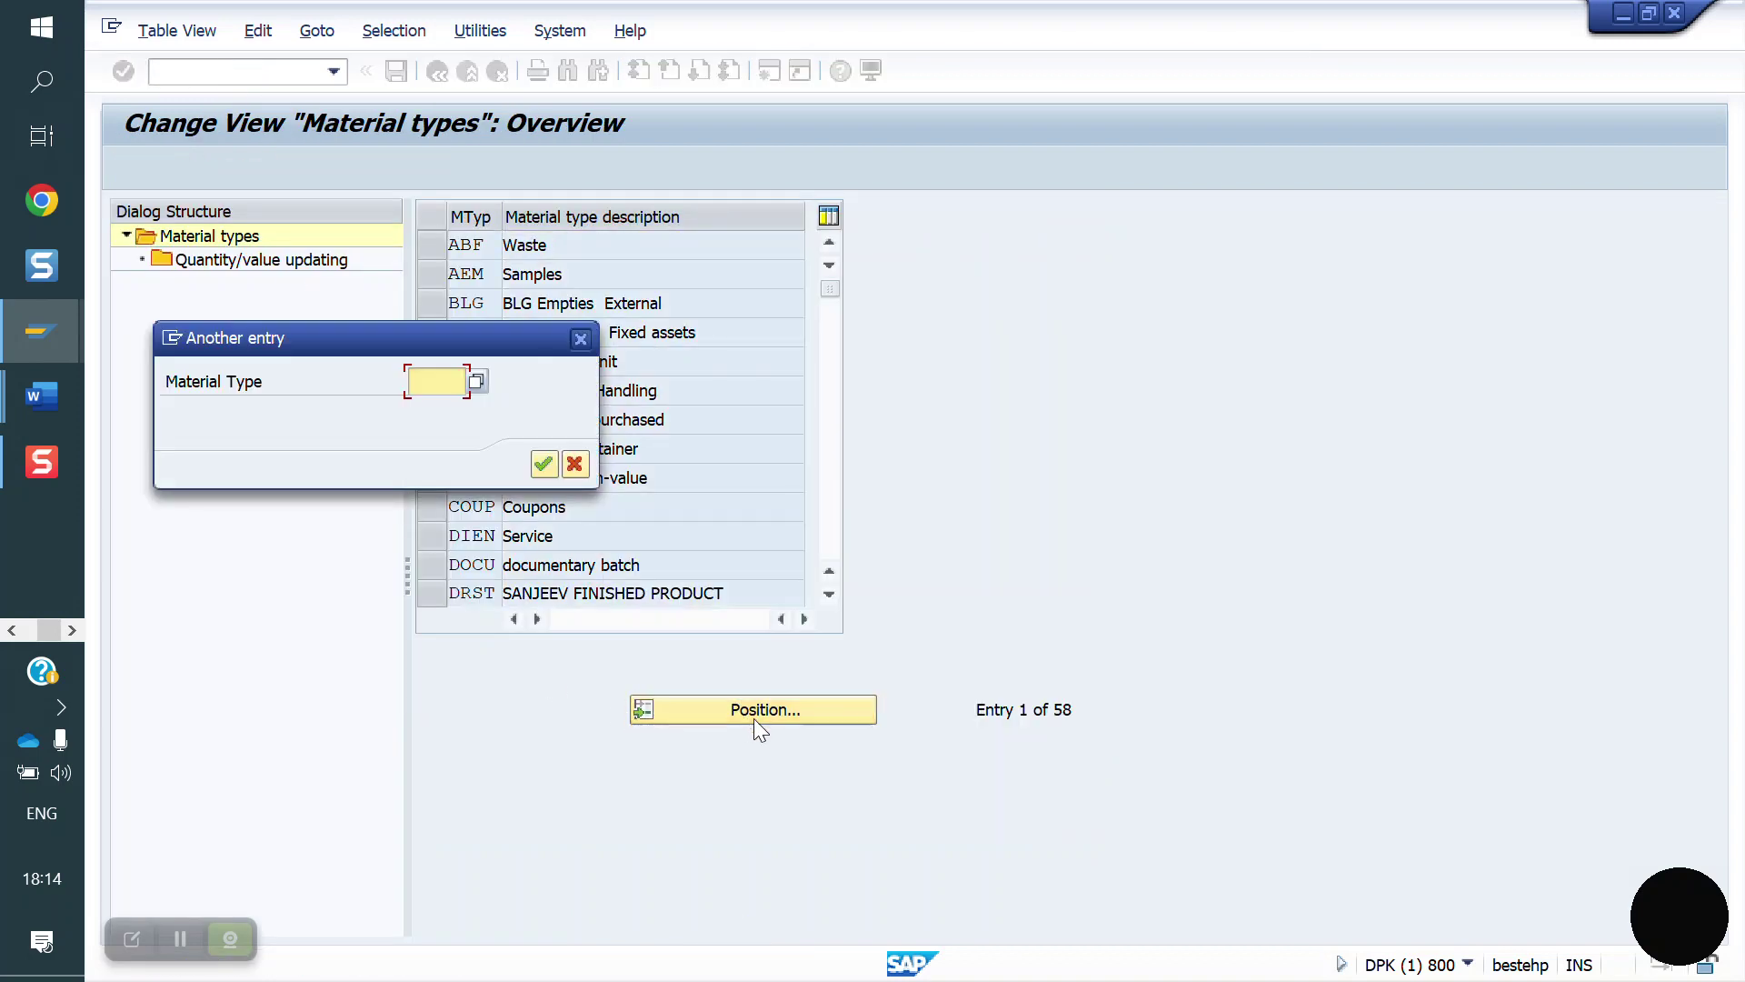
{"action": "type", "text": "FERT"}
{"action": "key", "text": "Return"}
{"action": "left_click", "coordinate": [444, 238]}
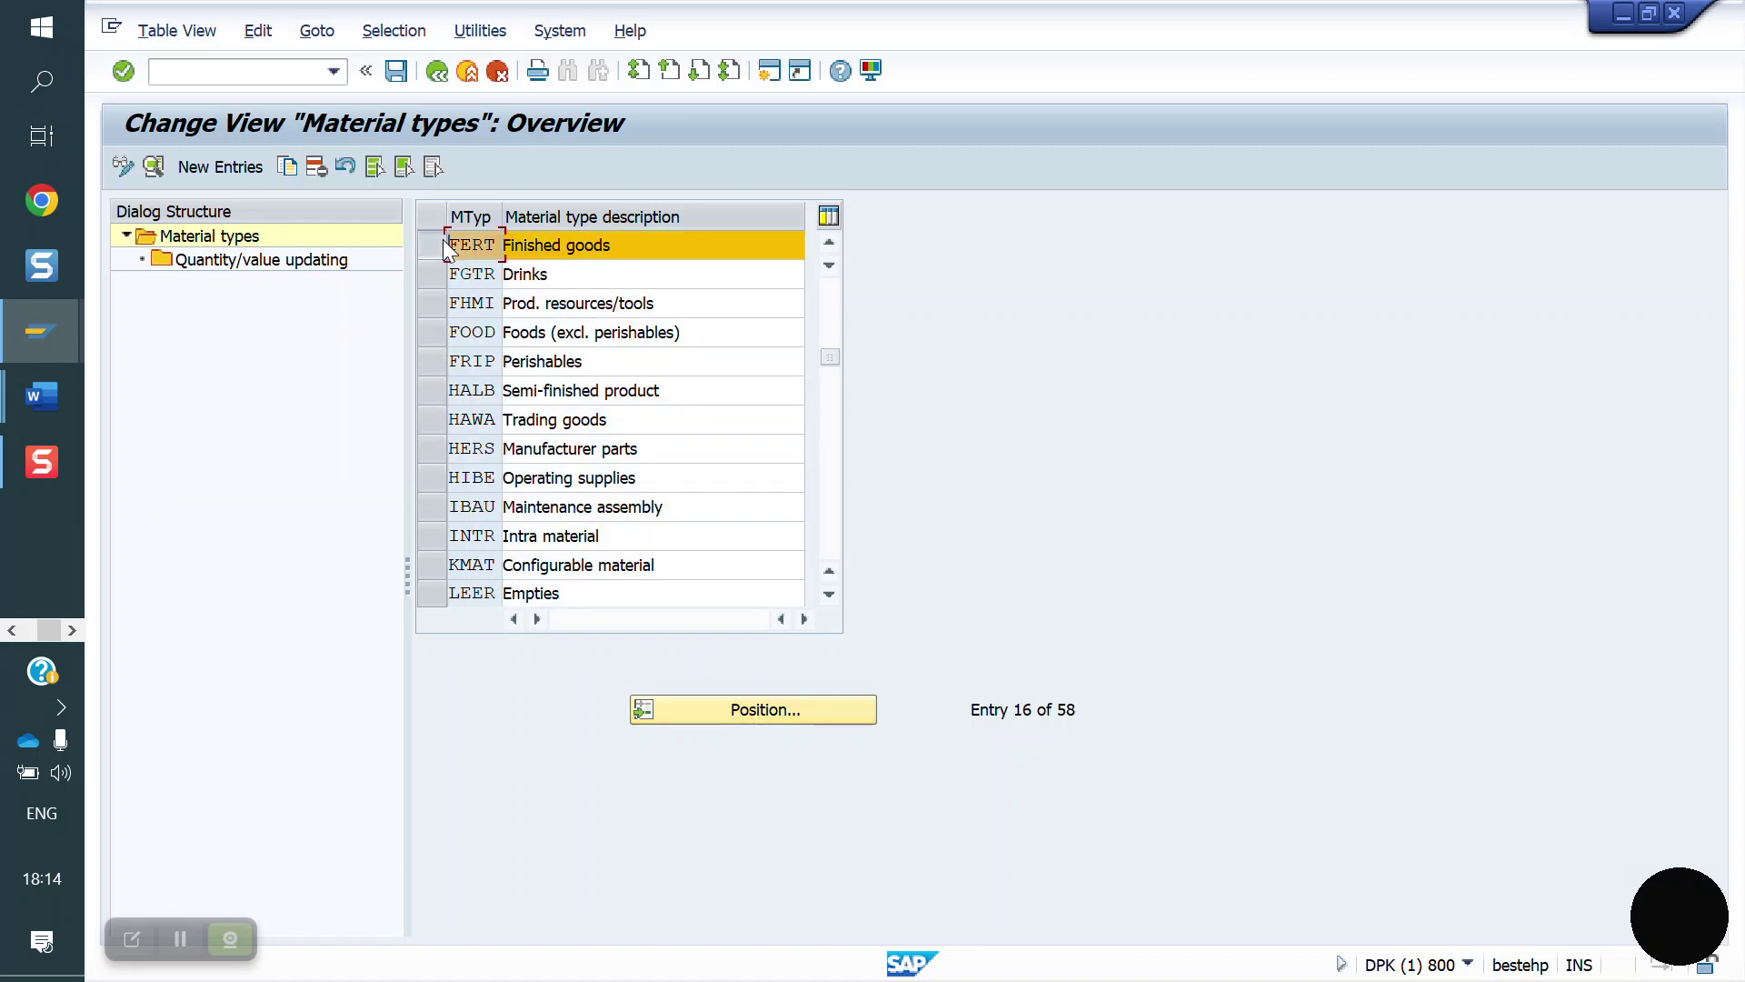
{"action": "double_click", "coordinate": [312, 263]}
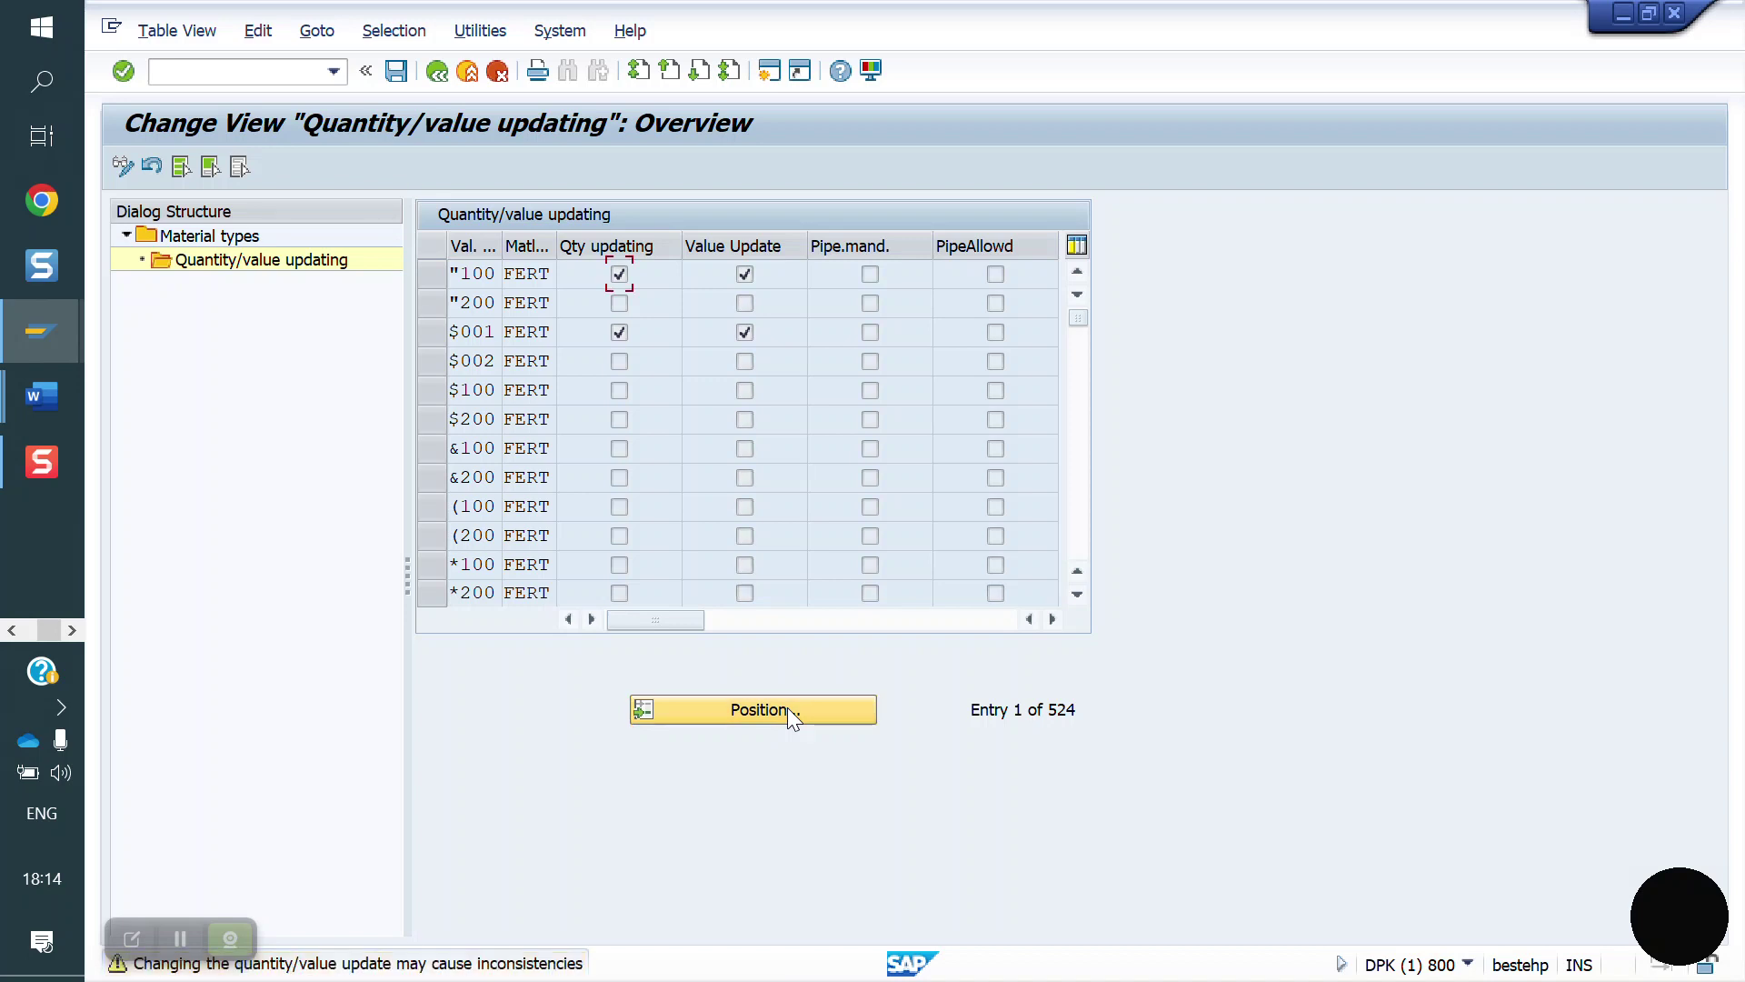
Save quantity and value updating for valuation area YO50 under the customizing request
{"action": "left_click", "coordinate": [787, 707]}
{"action": "type", "text": "Y05"}
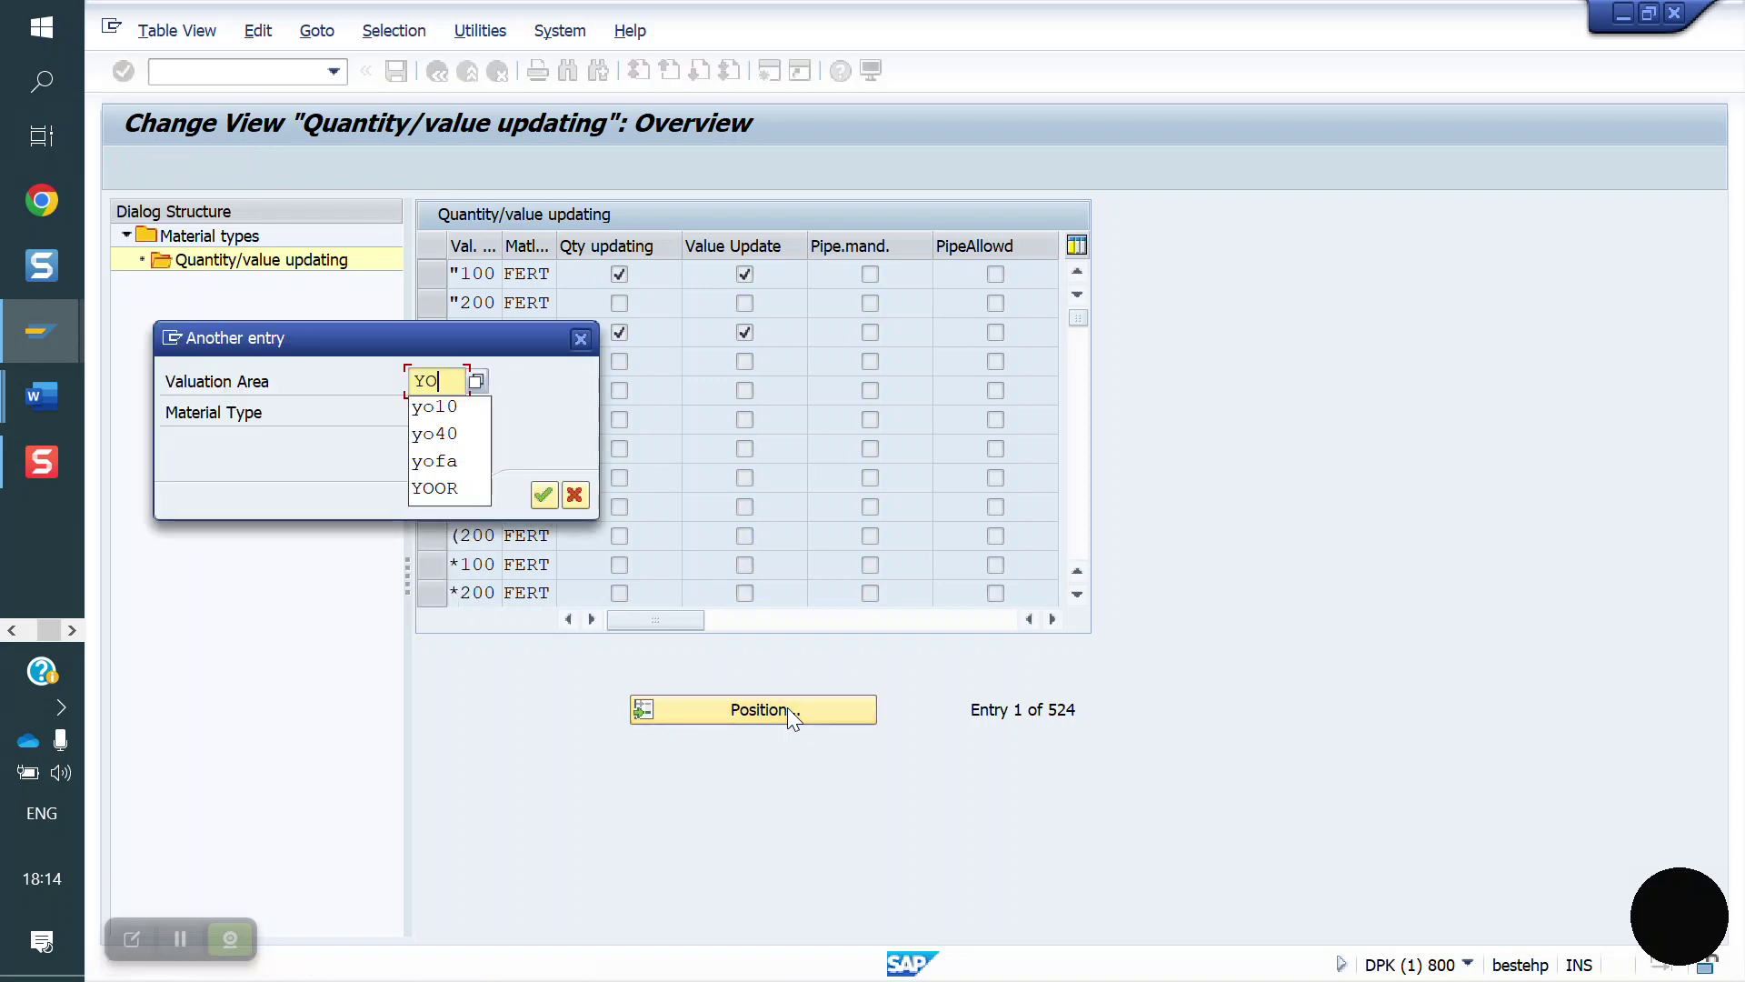
{"action": "key", "text": "Return"}
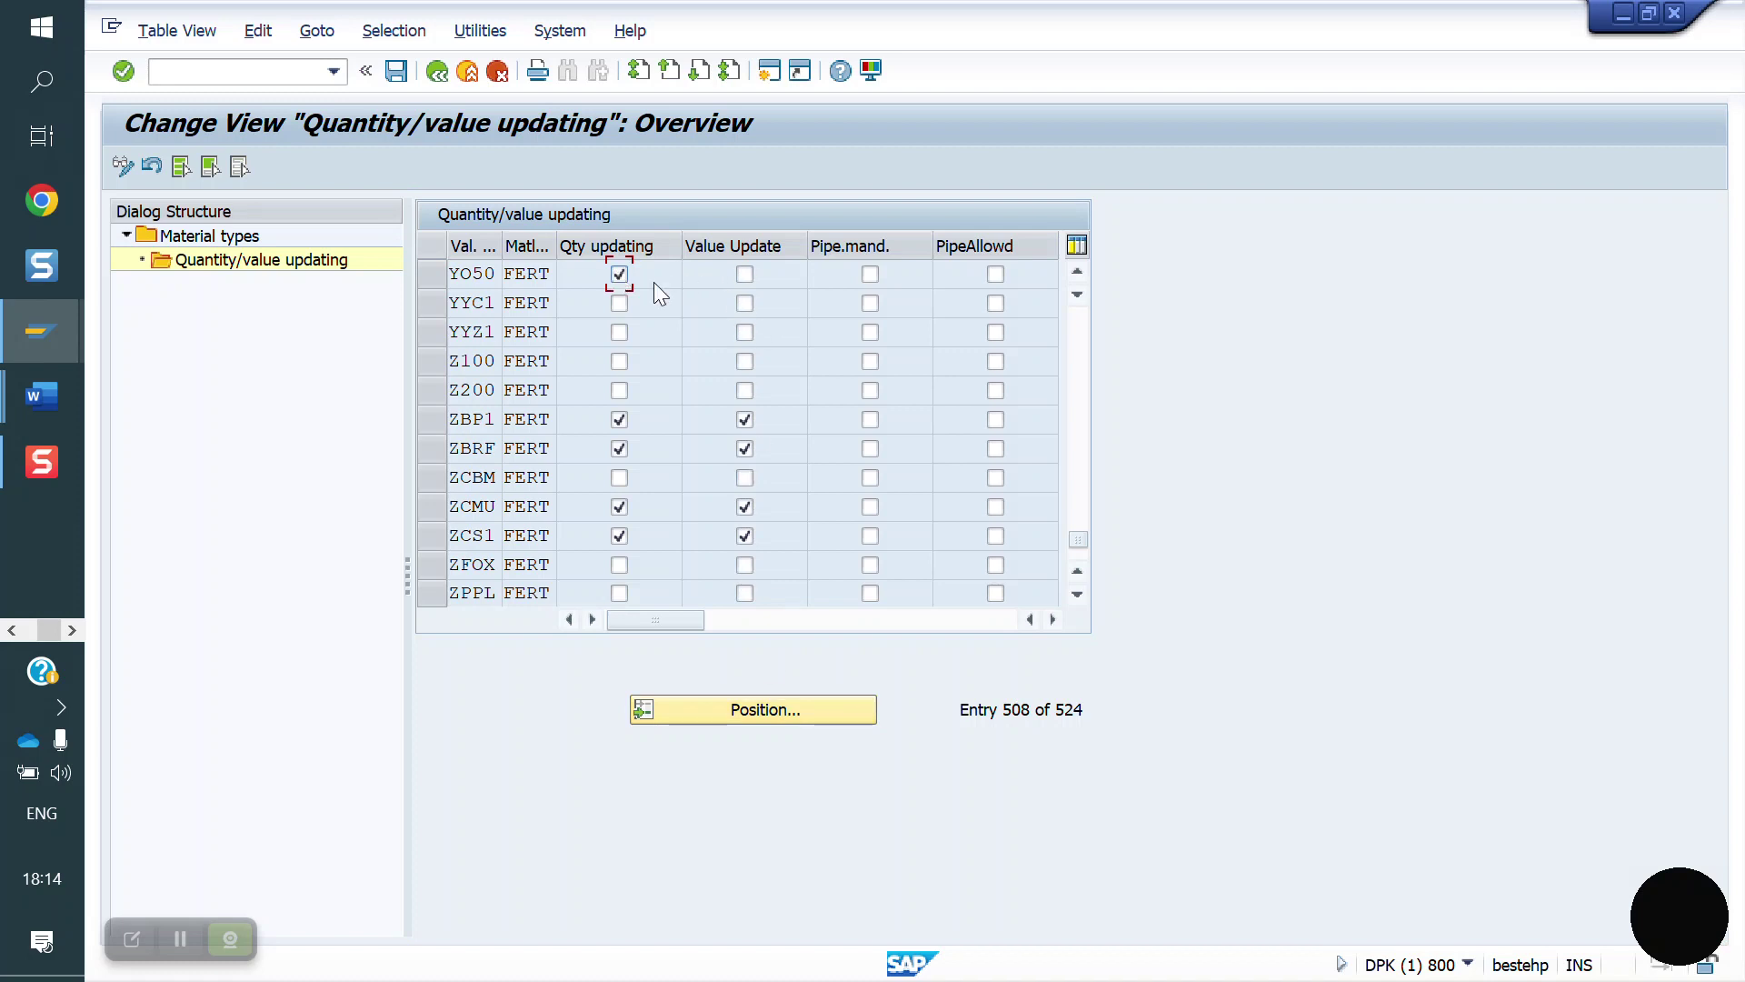
{"action": "left_click", "coordinate": [397, 71]}
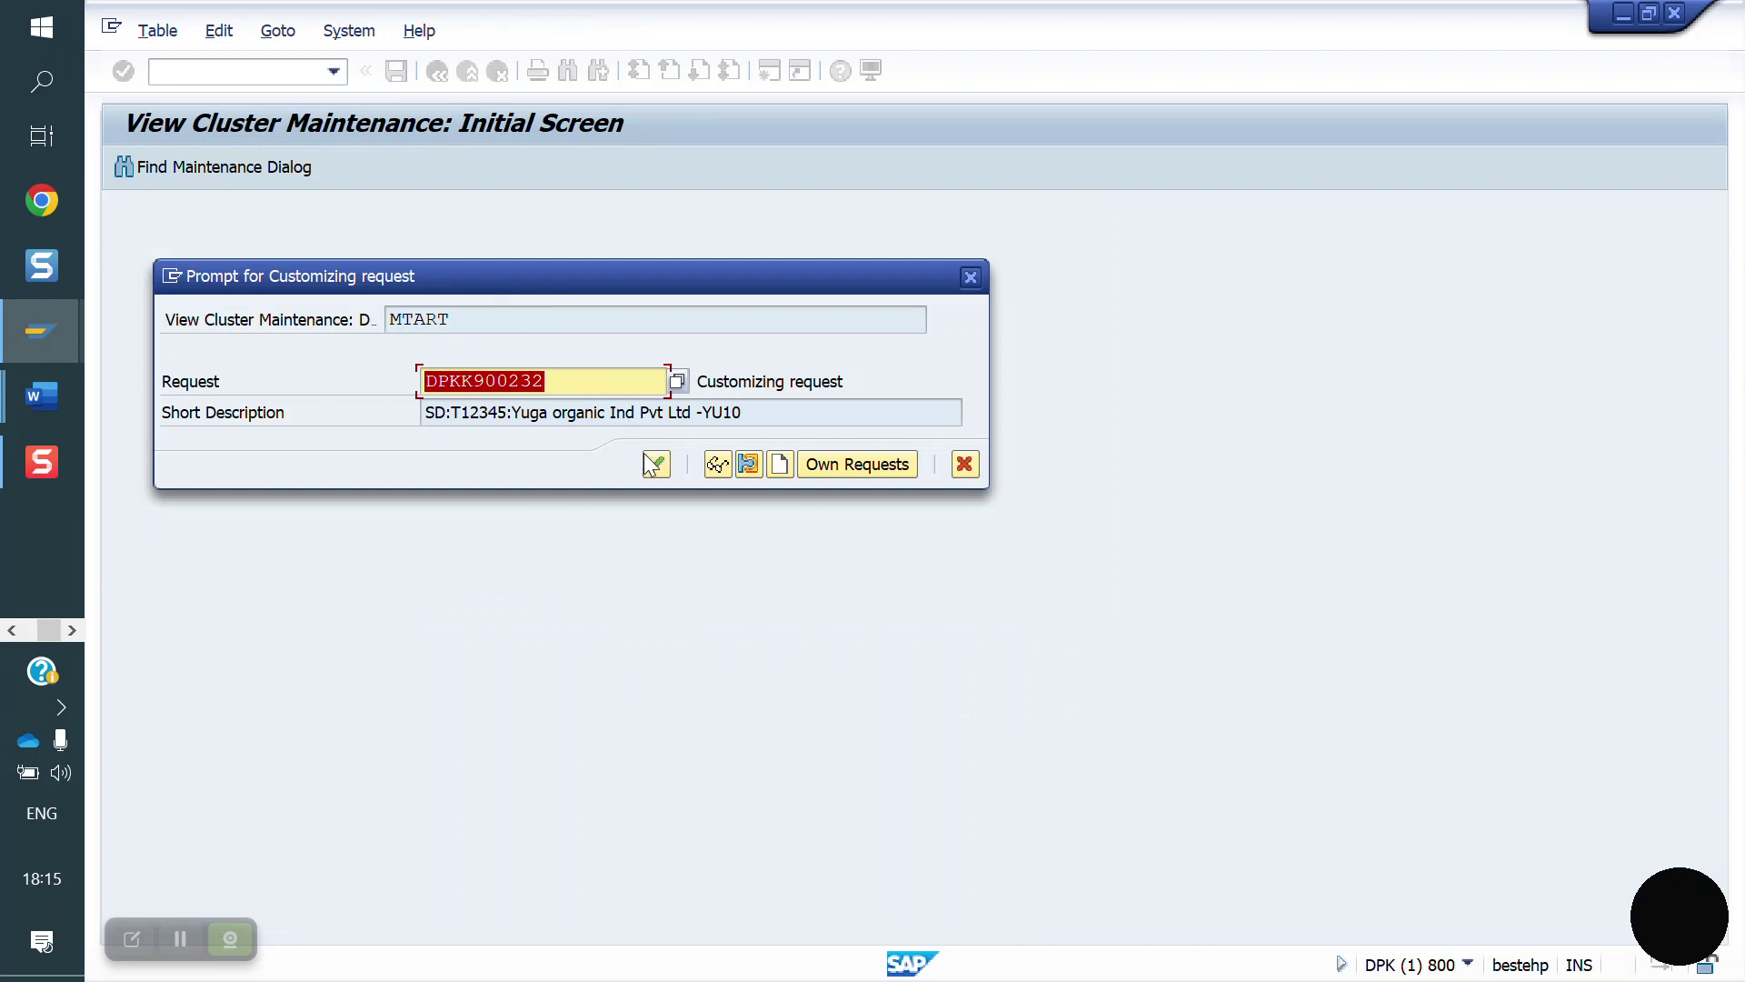
{"action": "left_click", "coordinate": [654, 464]}
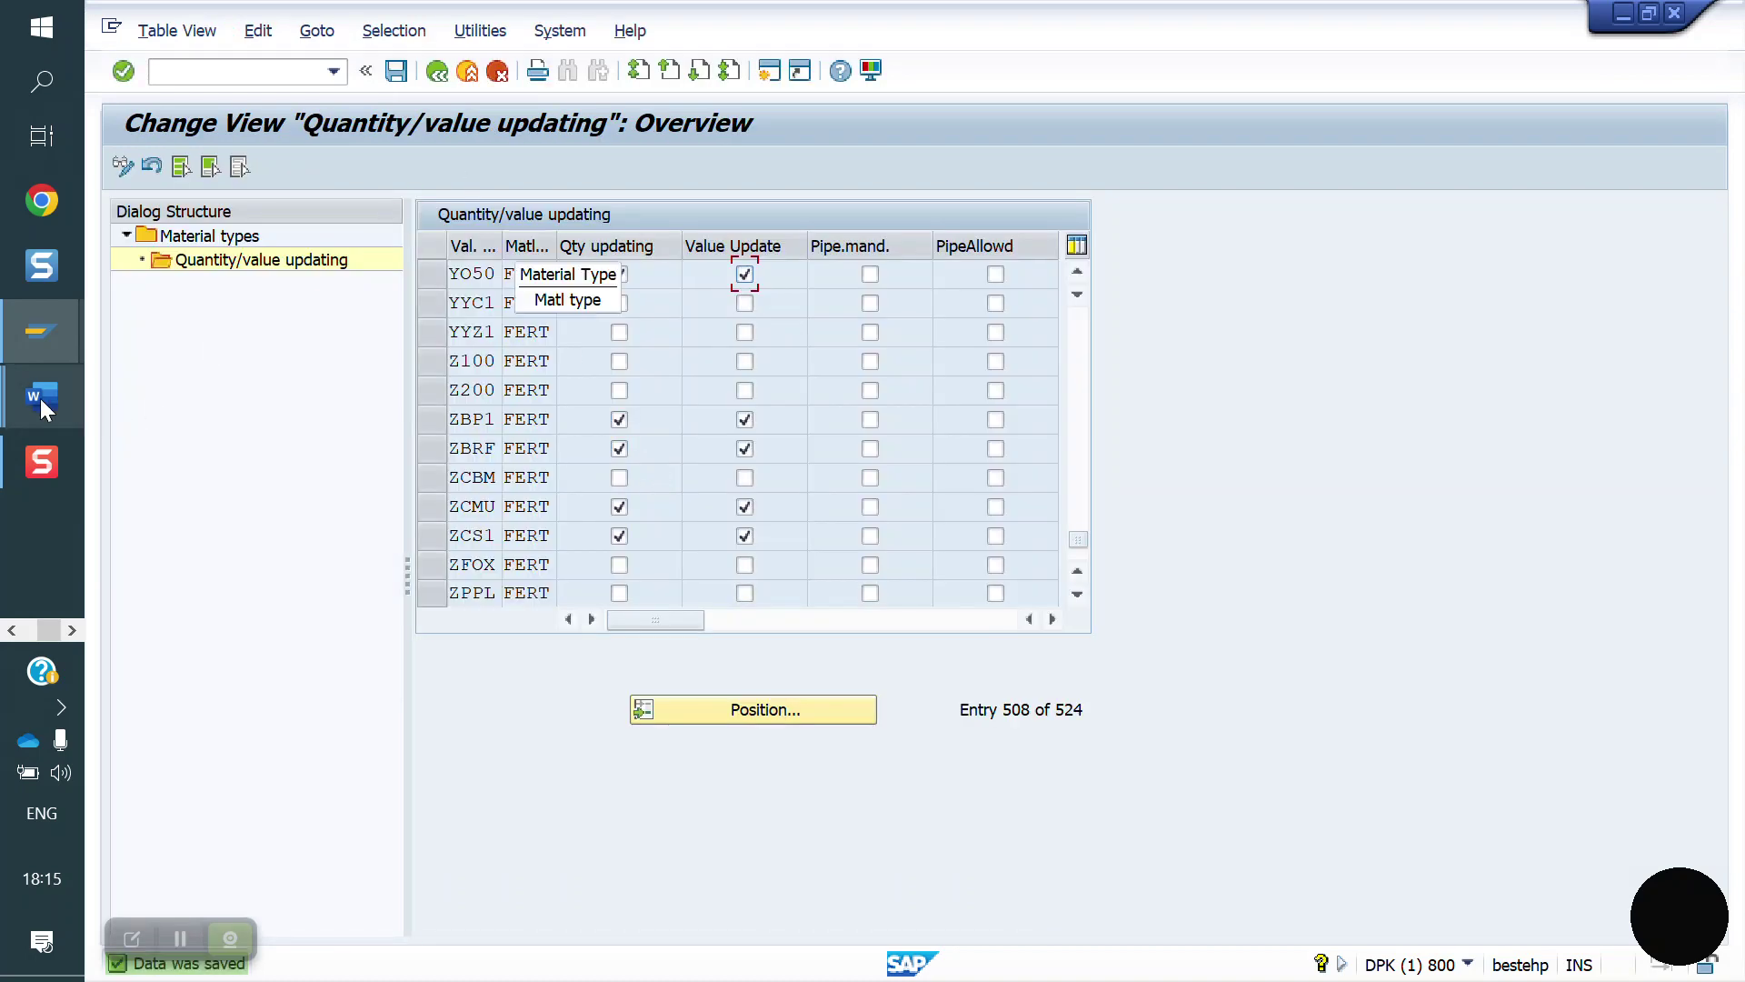
{"action": "mouse_move", "coordinate": [40, 398]}
{"action": "left_click", "coordinate": [296, 499]}
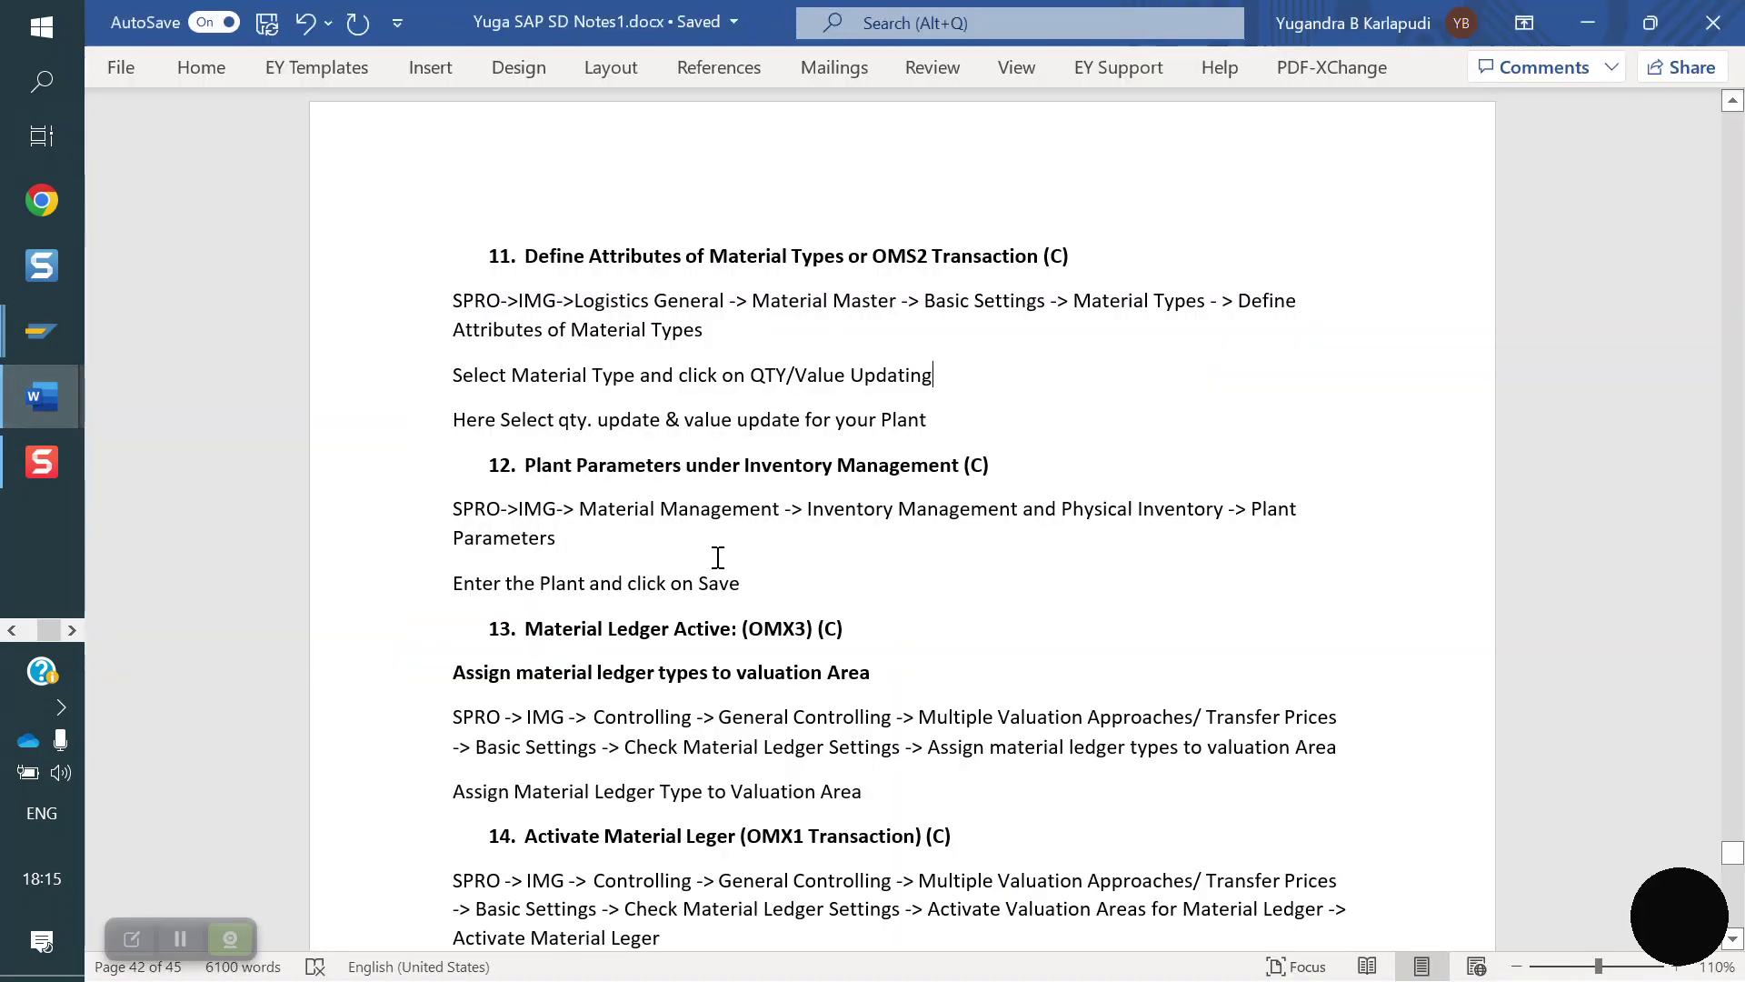
{"action": "scroll", "coordinate": [718, 557], "scroll_direction": "down", "scroll_amount": 1}
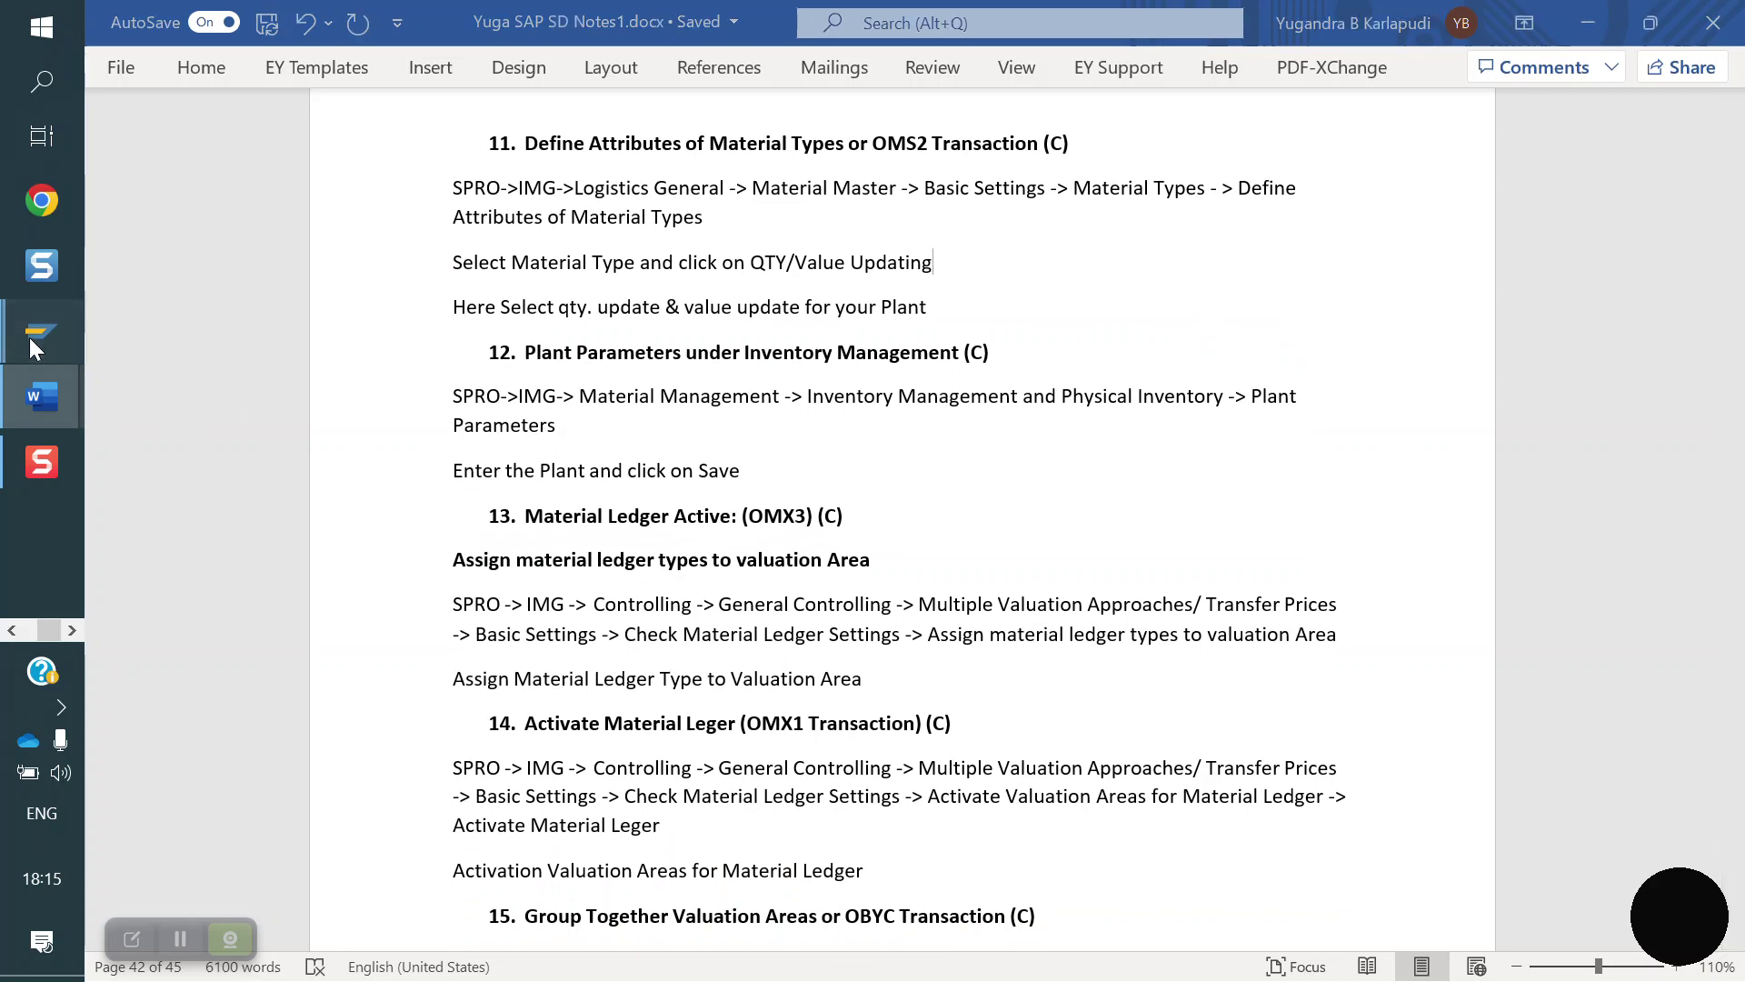
Open SPRO's Reference IMG and expand Materials Management > Inventory Management and Physical Inventory
{"action": "mouse_move", "coordinate": [29, 336]}
{"action": "left_click", "coordinate": [188, 426]}
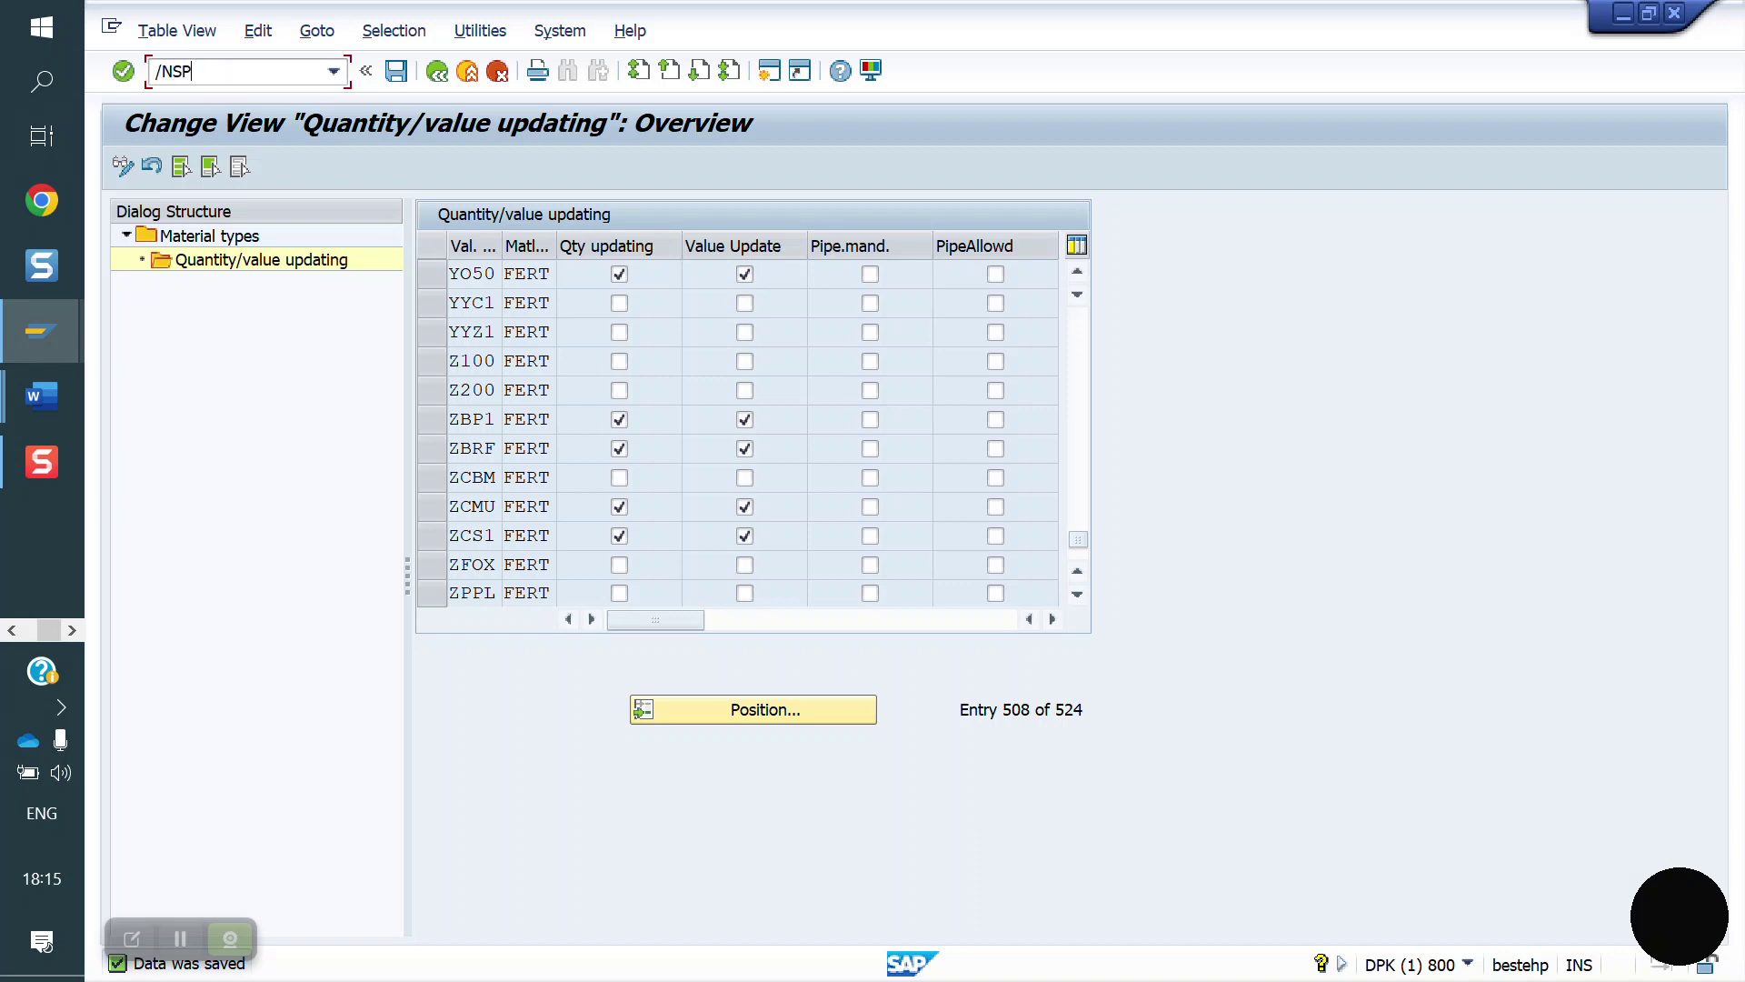
{"action": "type", "text": "/NSPRO"}
{"action": "key", "text": "Return"}
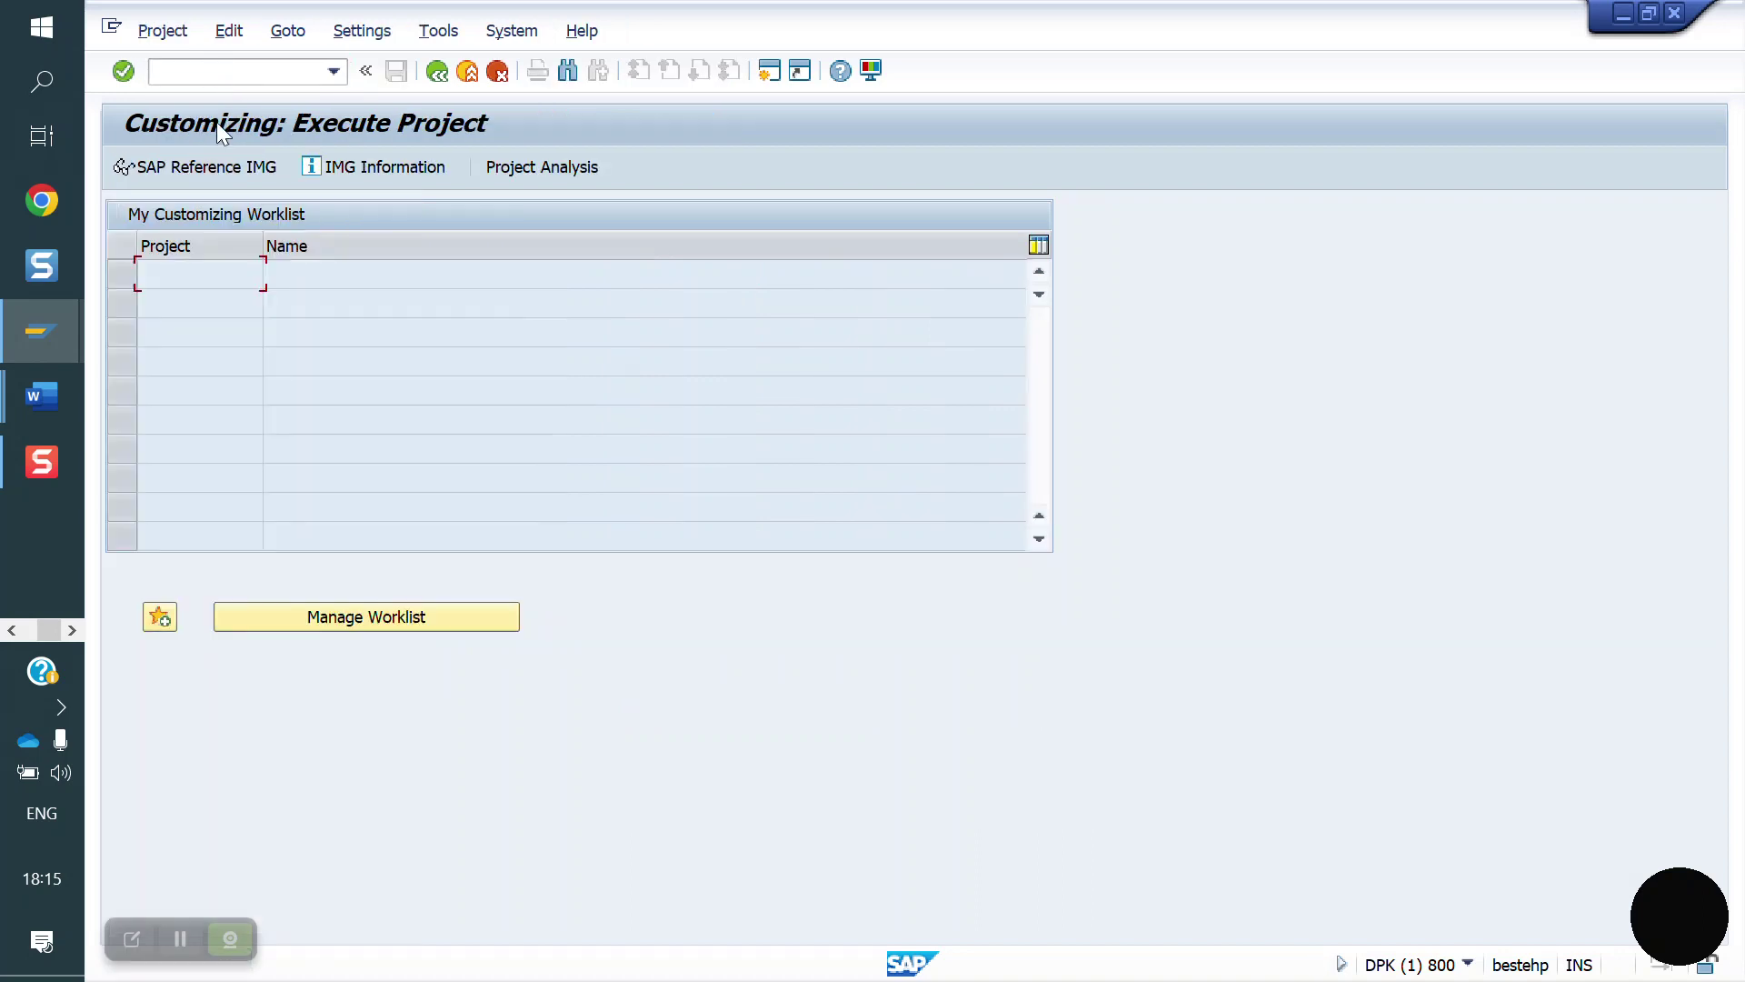
{"action": "left_click", "coordinate": [222, 169]}
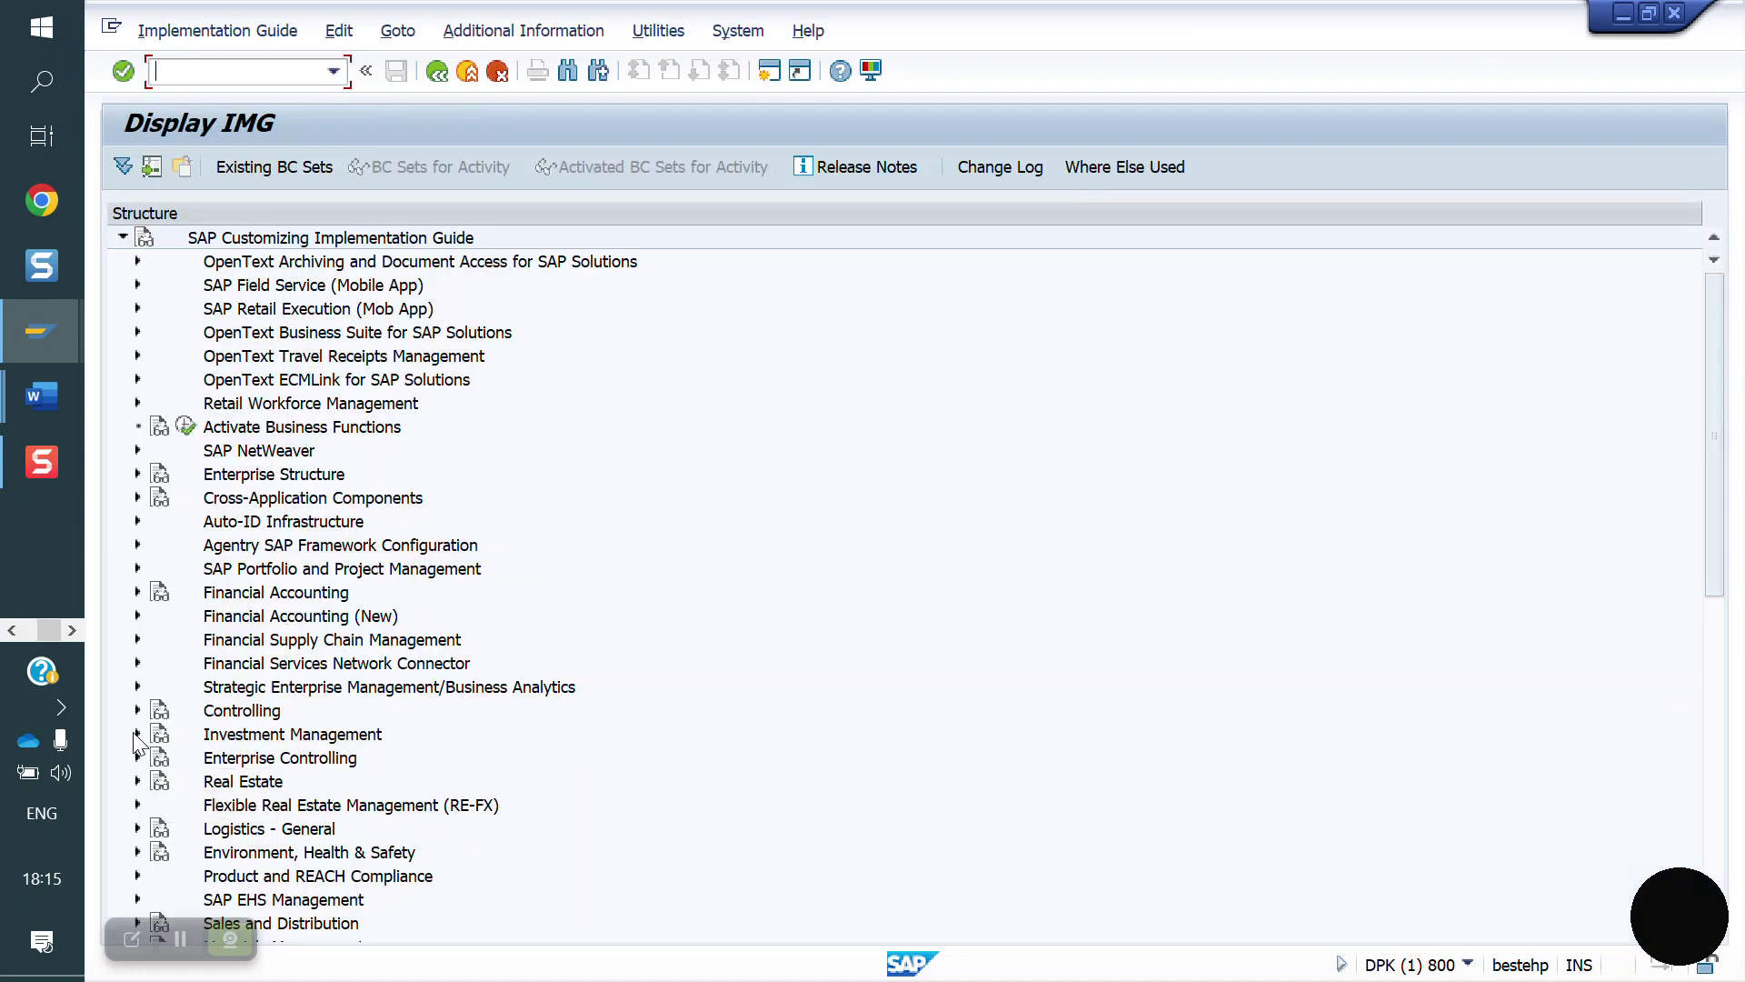
{"action": "scroll", "coordinate": [141, 827], "scroll_direction": "down", "scroll_amount": 3}
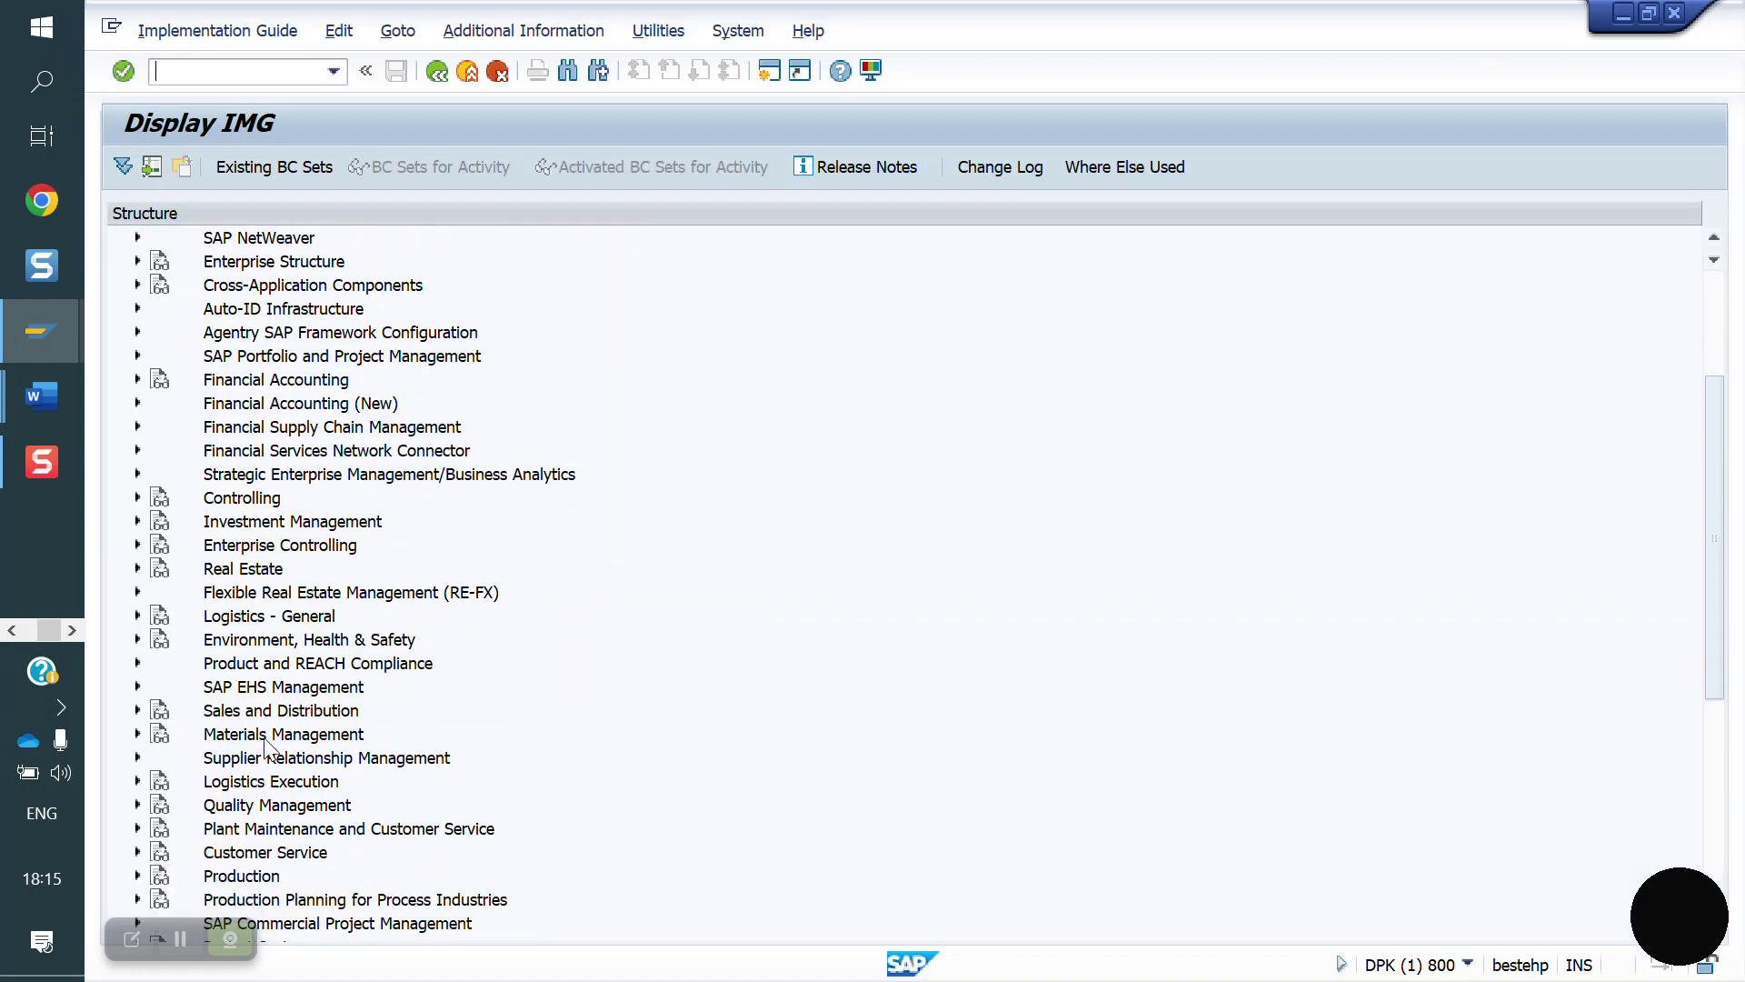
{"action": "left_click", "coordinate": [136, 735]}
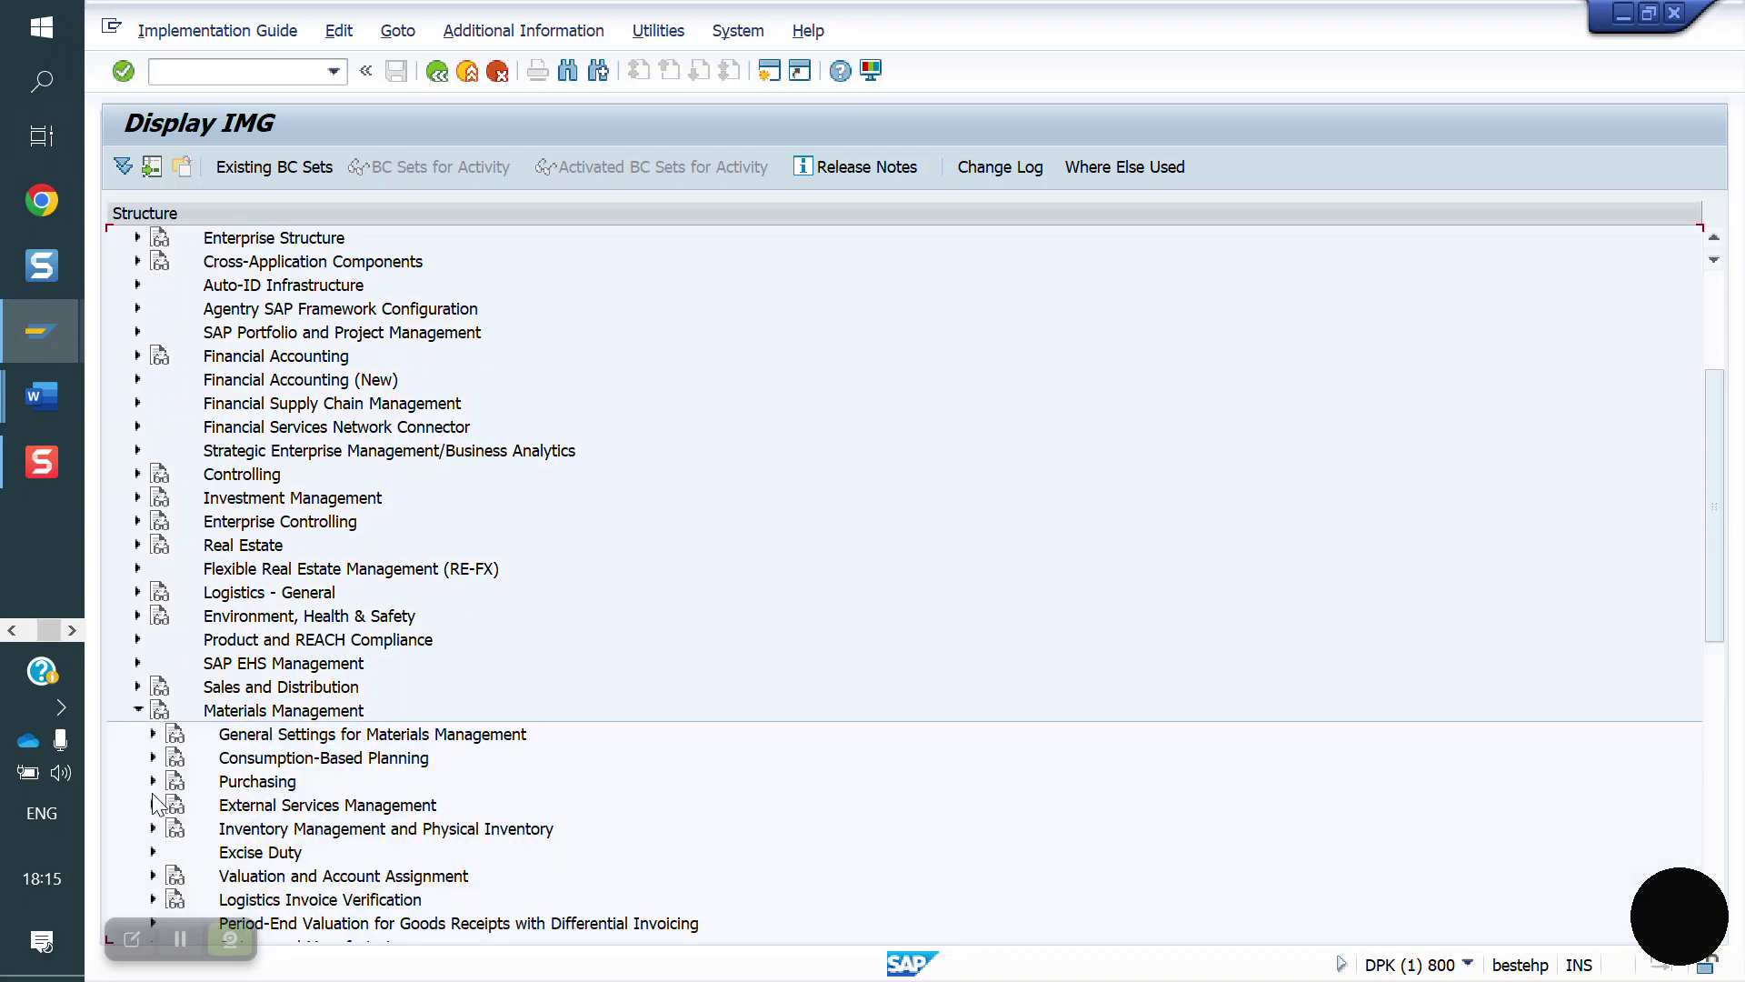
{"action": "scroll", "coordinate": [252, 806], "scroll_direction": "down", "scroll_amount": 3}
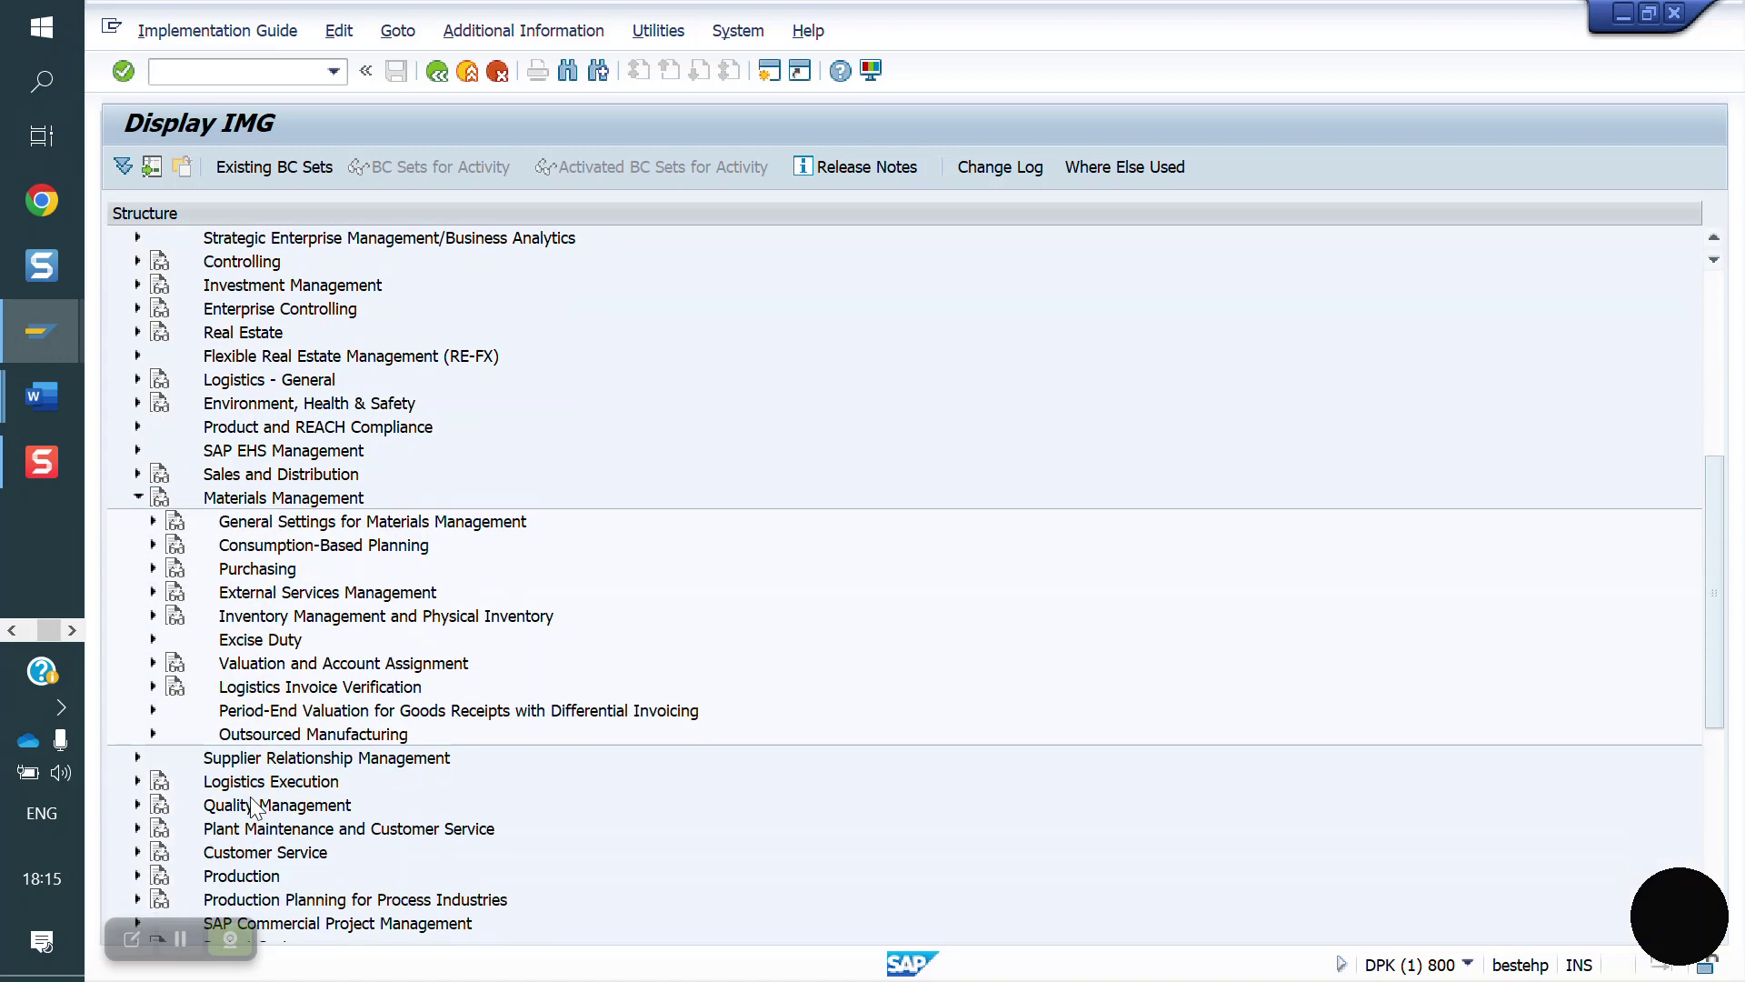
{"action": "left_click", "coordinate": [153, 615]}
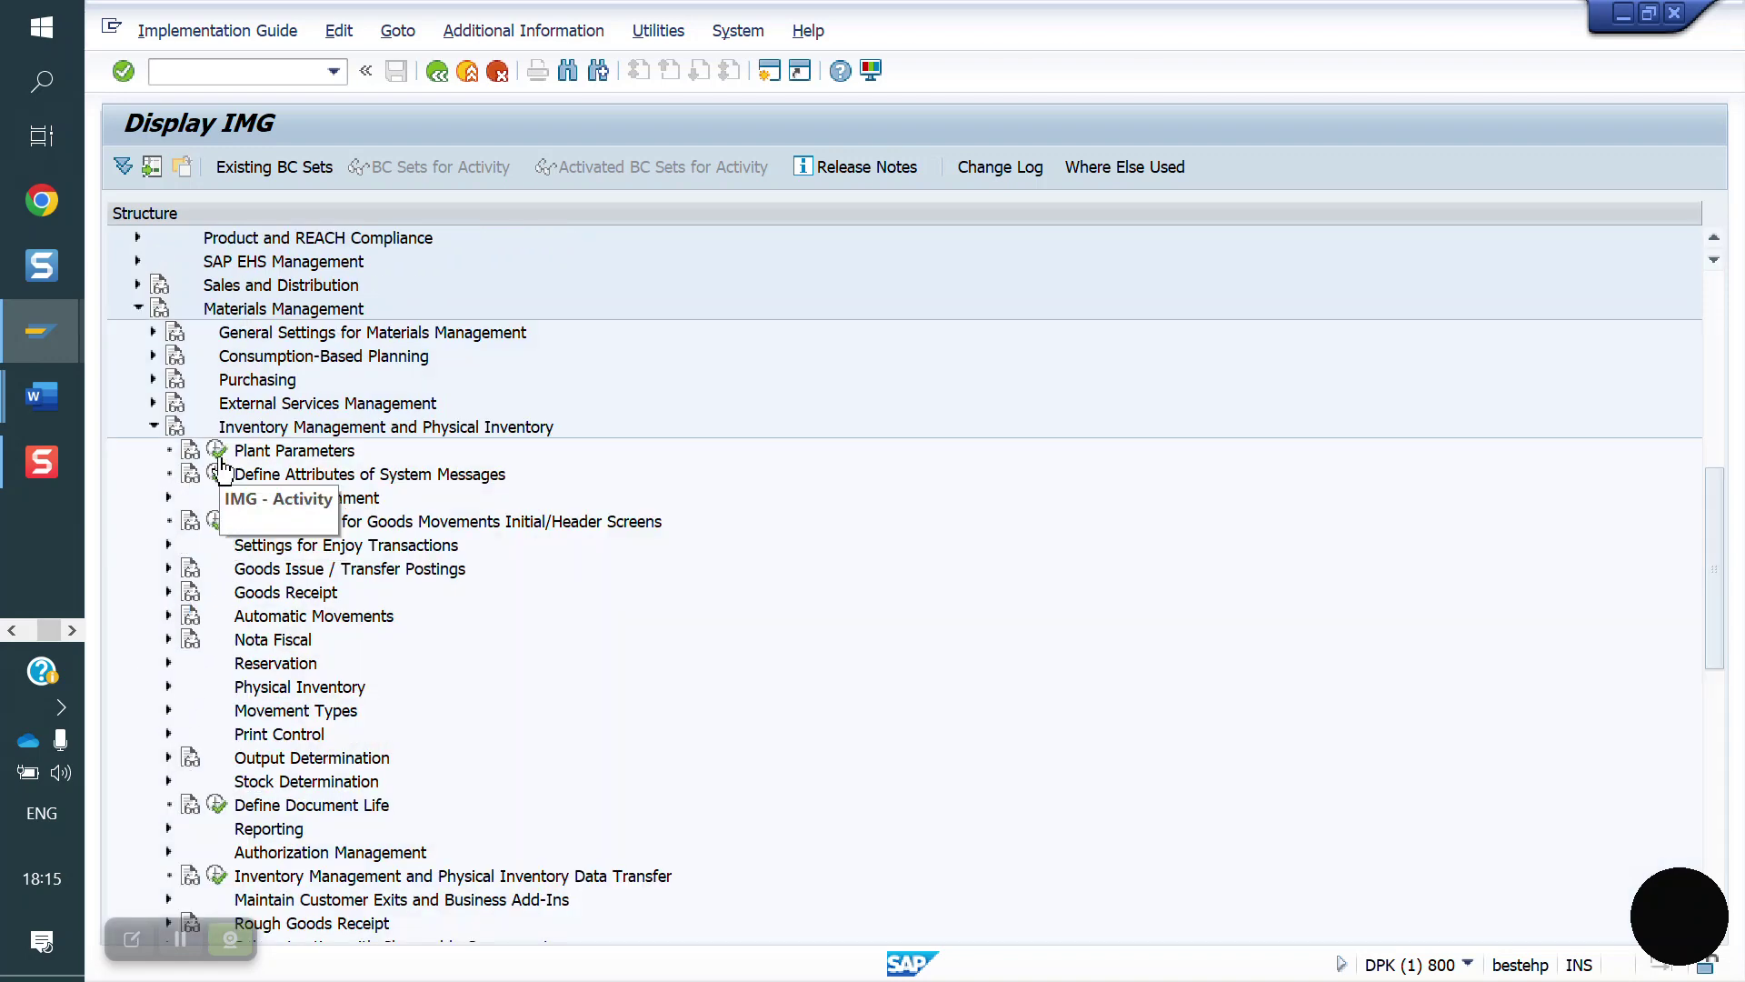
Open Plant Parameters and select the YO10 Bangalore plant entry
{"action": "left_click", "coordinate": [217, 451]}
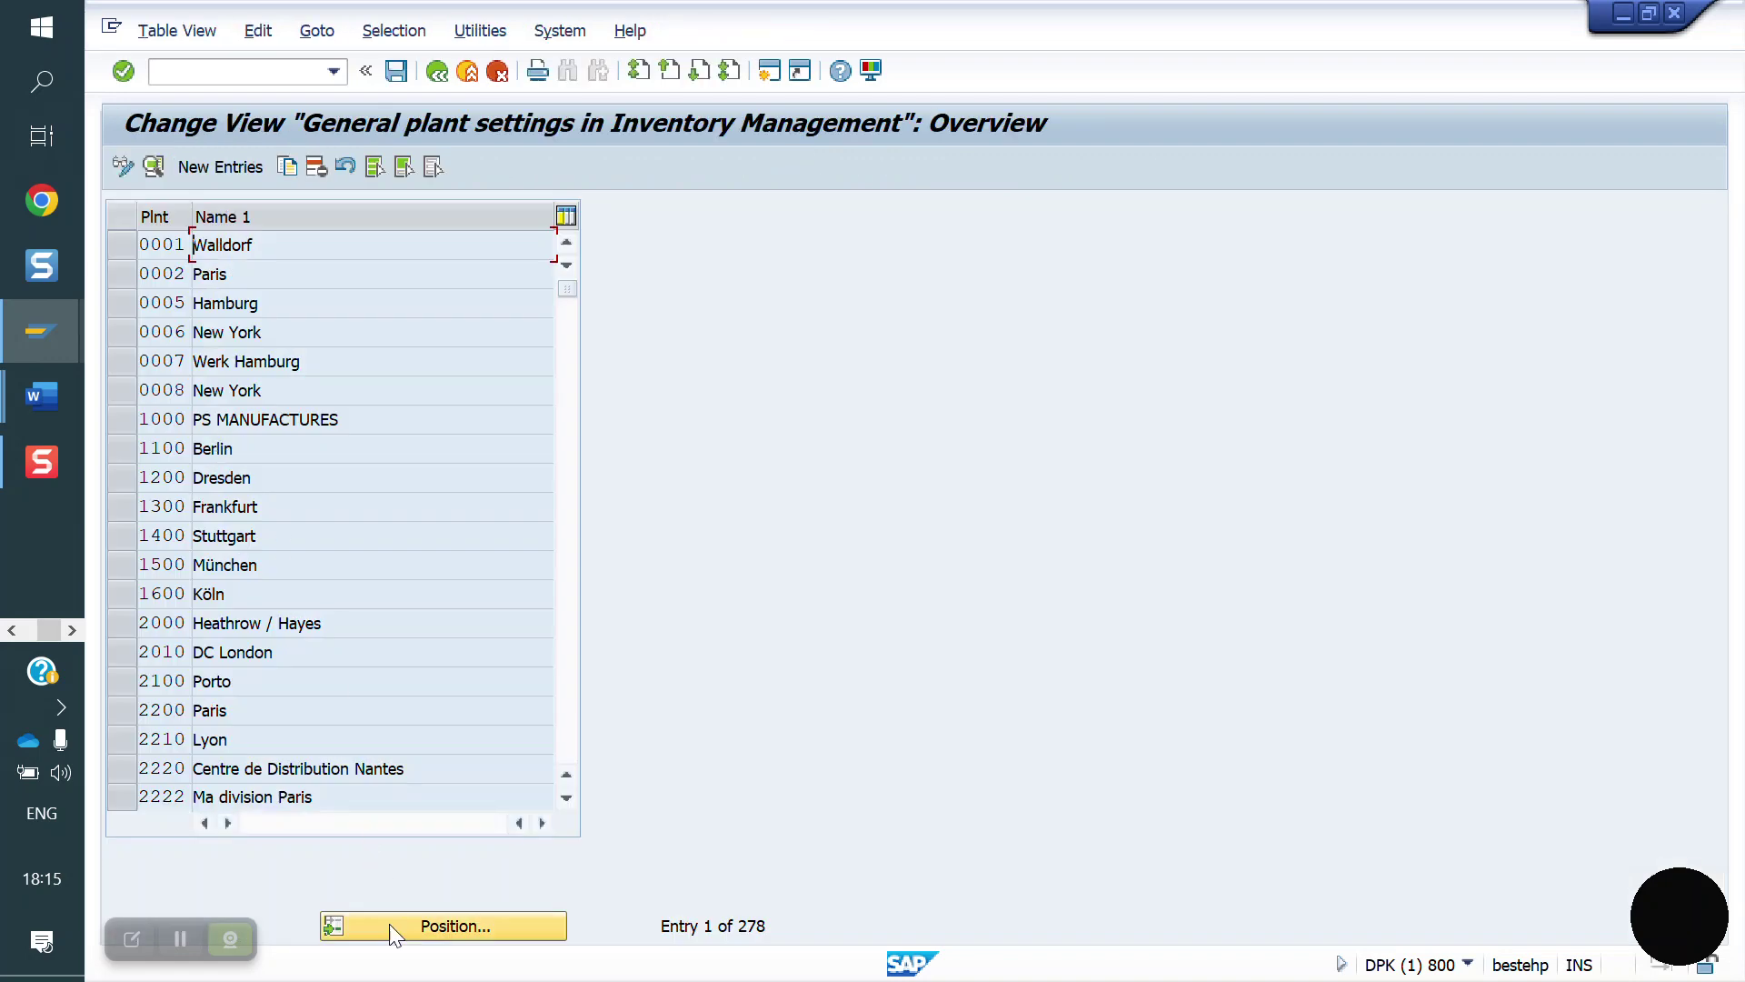
{"action": "left_click", "coordinate": [454, 927]}
{"action": "type", "text": "ZBP1"}
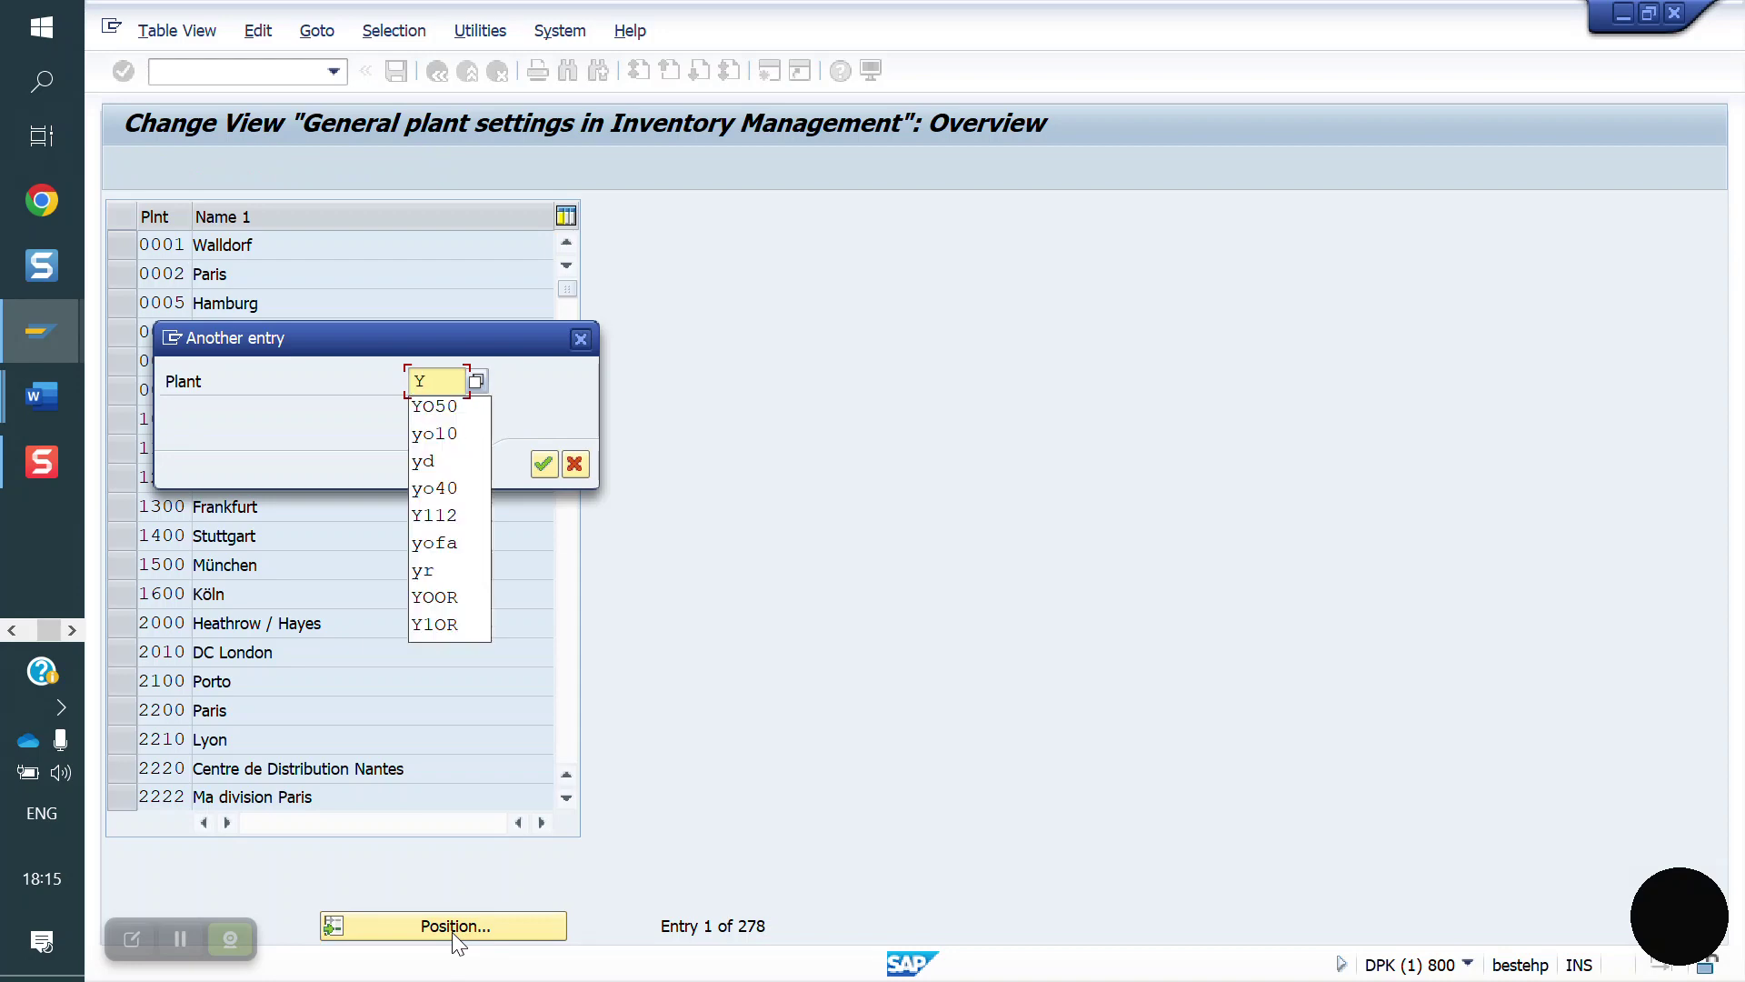
{"action": "key", "text": "Return"}
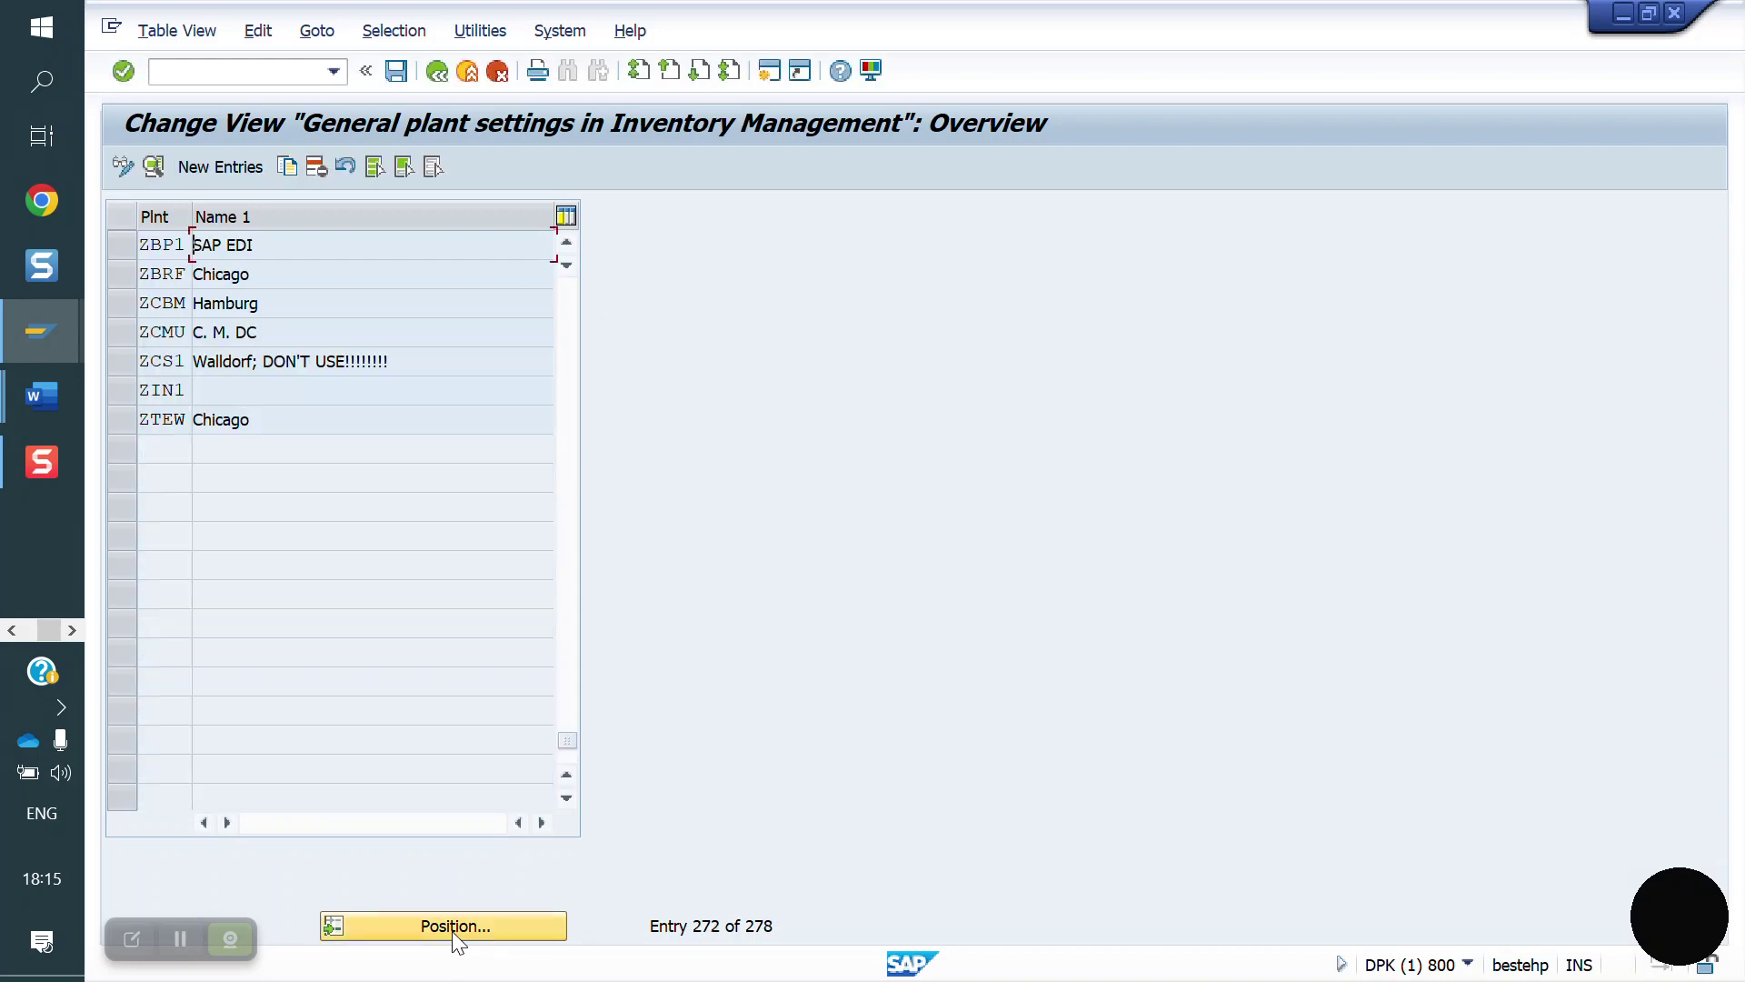
{"action": "left_click", "coordinate": [451, 927]}
{"action": "type", "text": "YO1"}
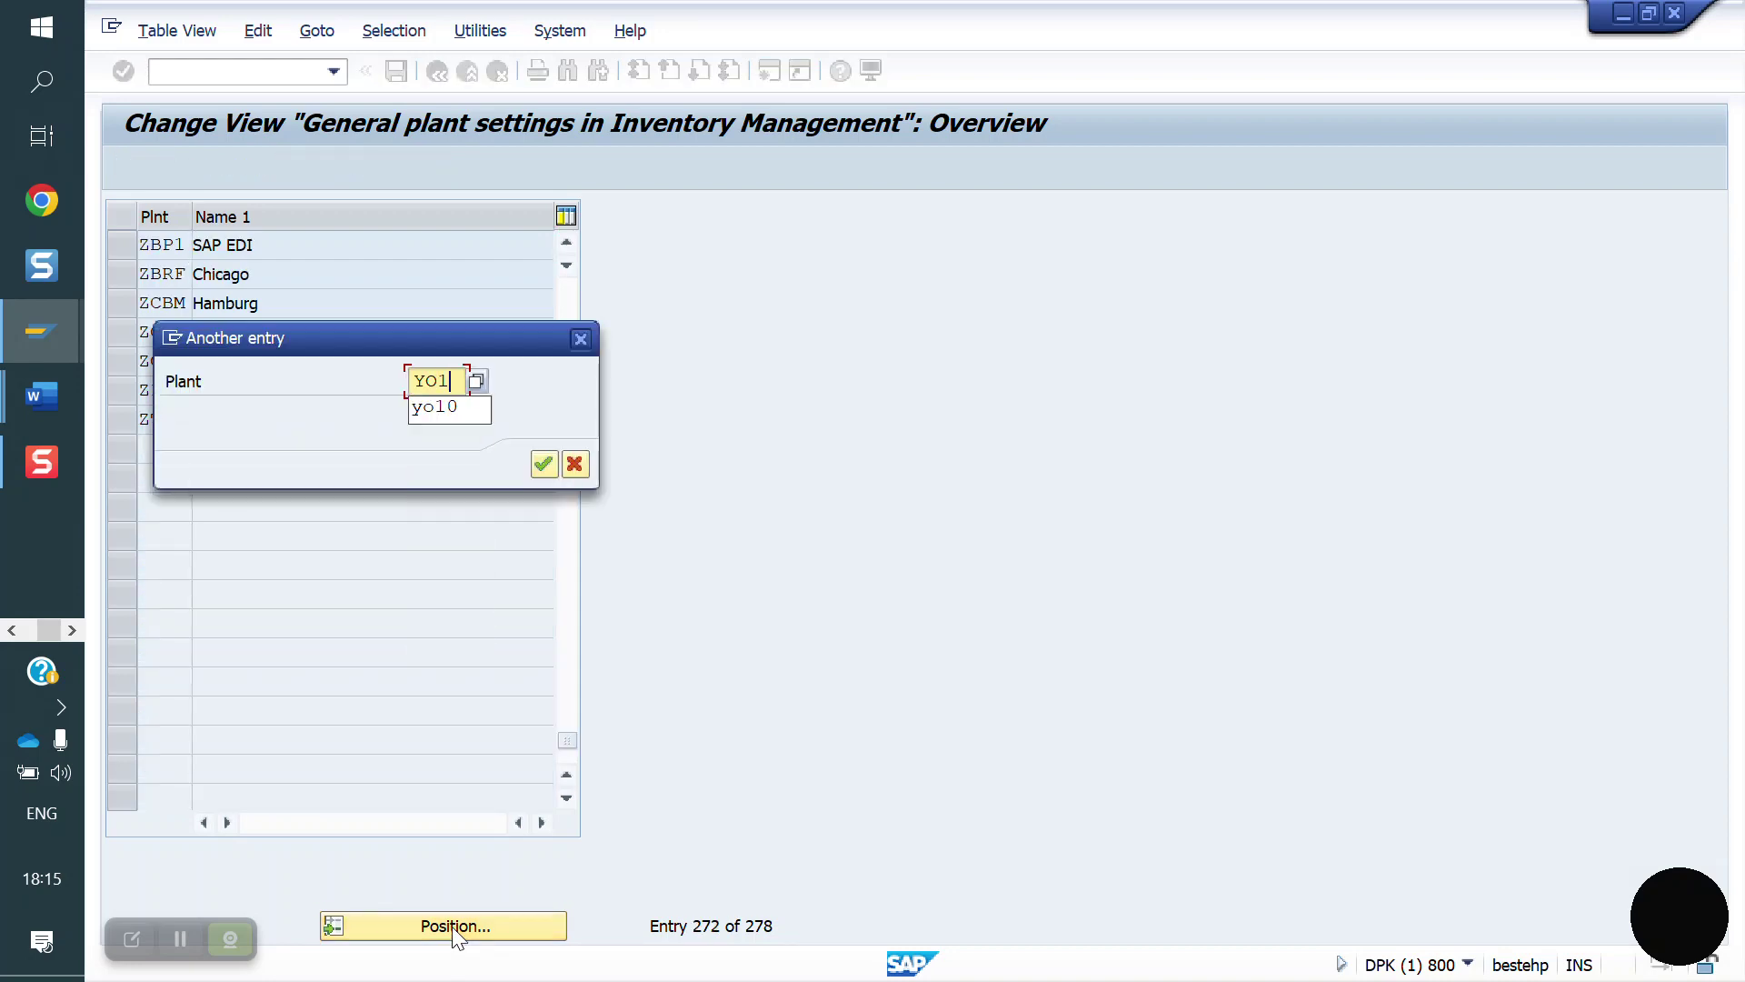
{"action": "type", "text": "0"}
{"action": "key", "text": "Return"}
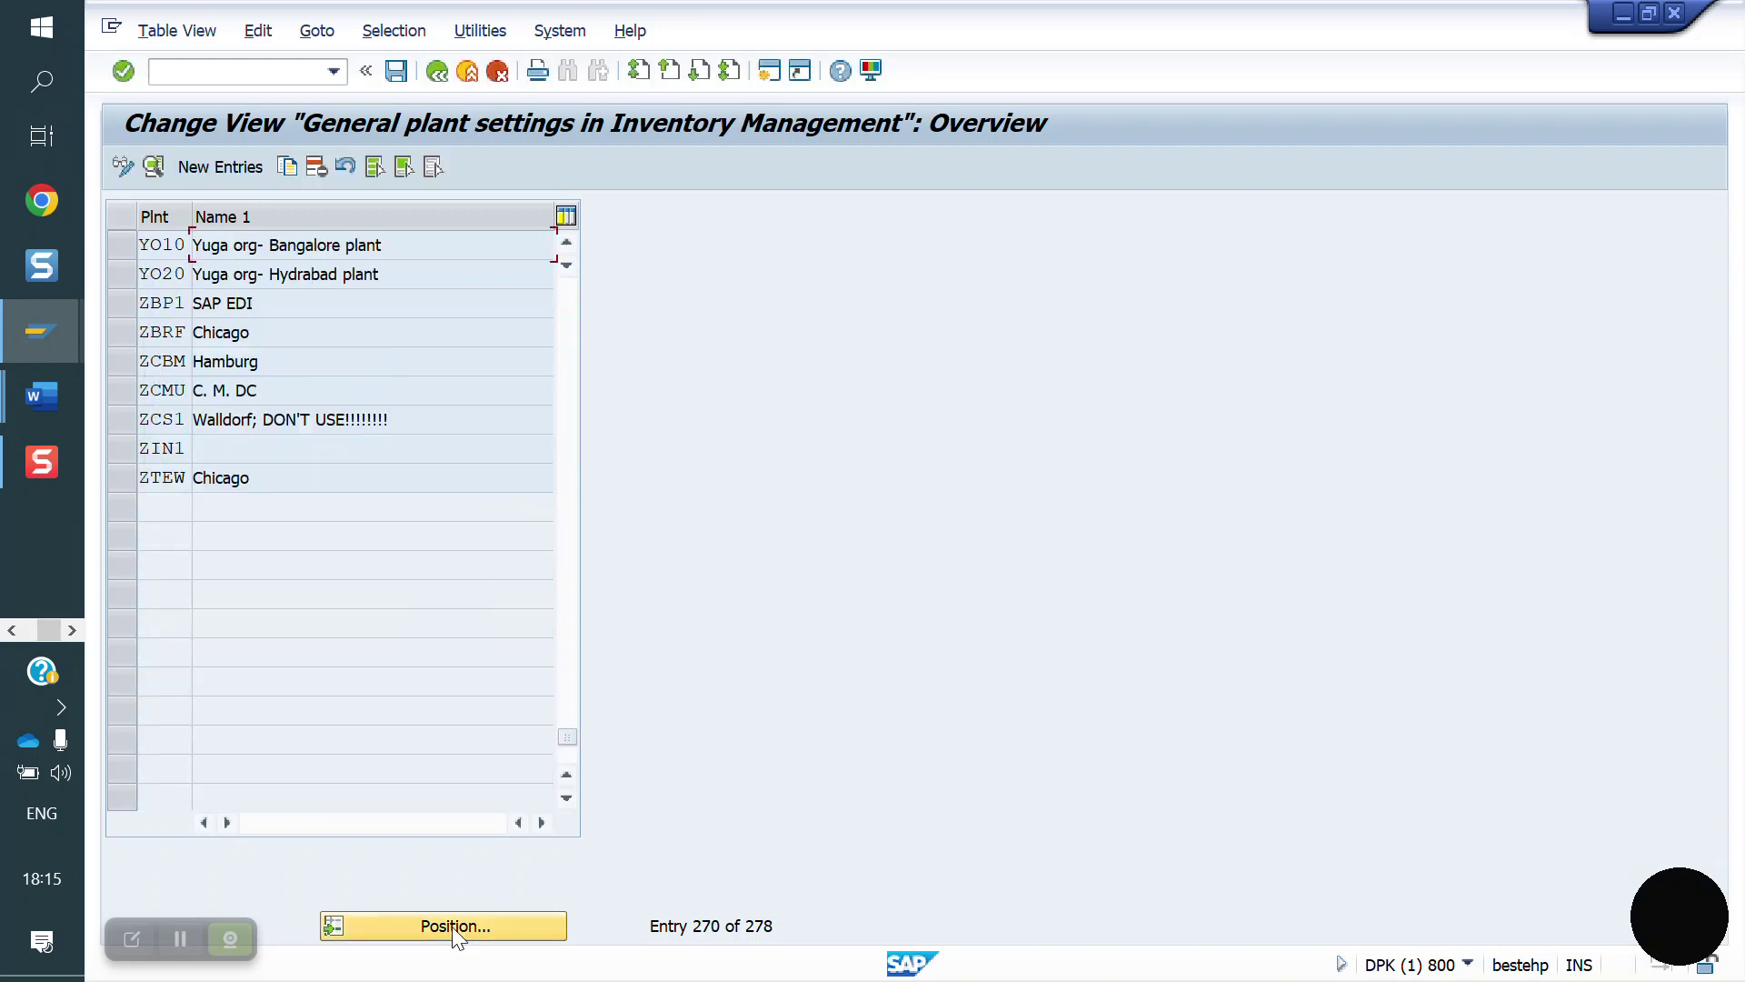
{"action": "left_click", "coordinate": [125, 235]}
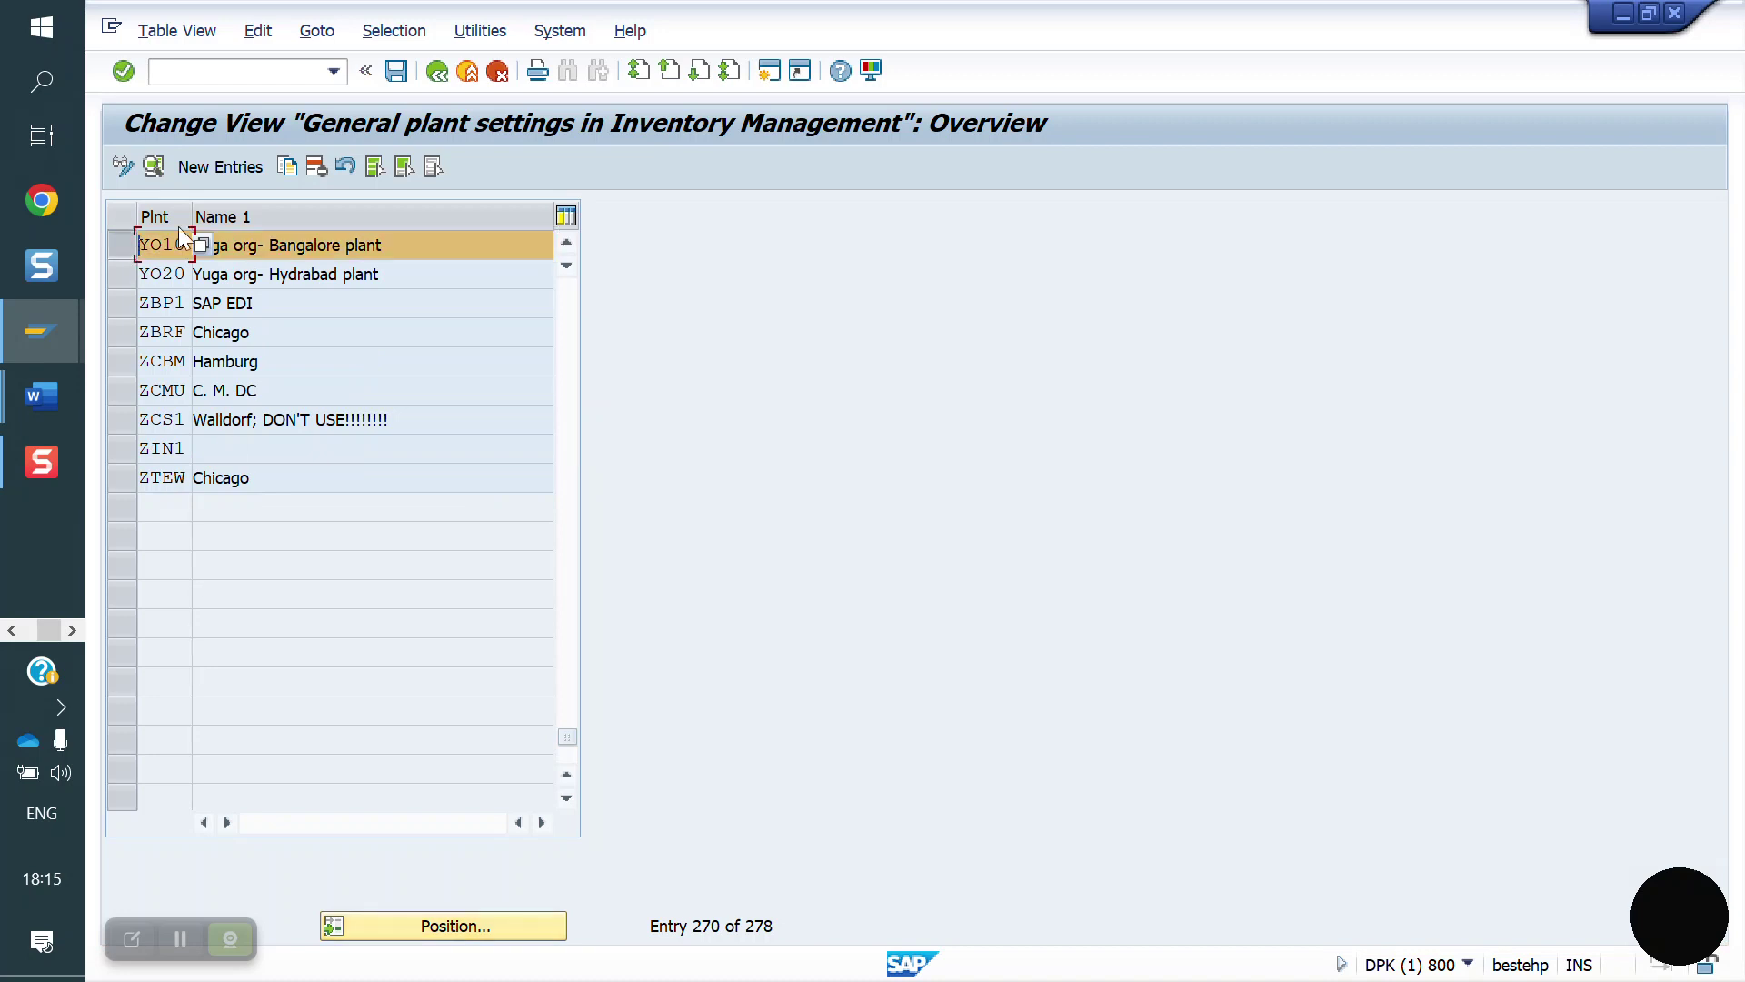
Copy YO10 as new plant YO50 and save it under the customizing request
{"action": "left_click", "coordinate": [287, 169]}
{"action": "type", "text": "YO"}
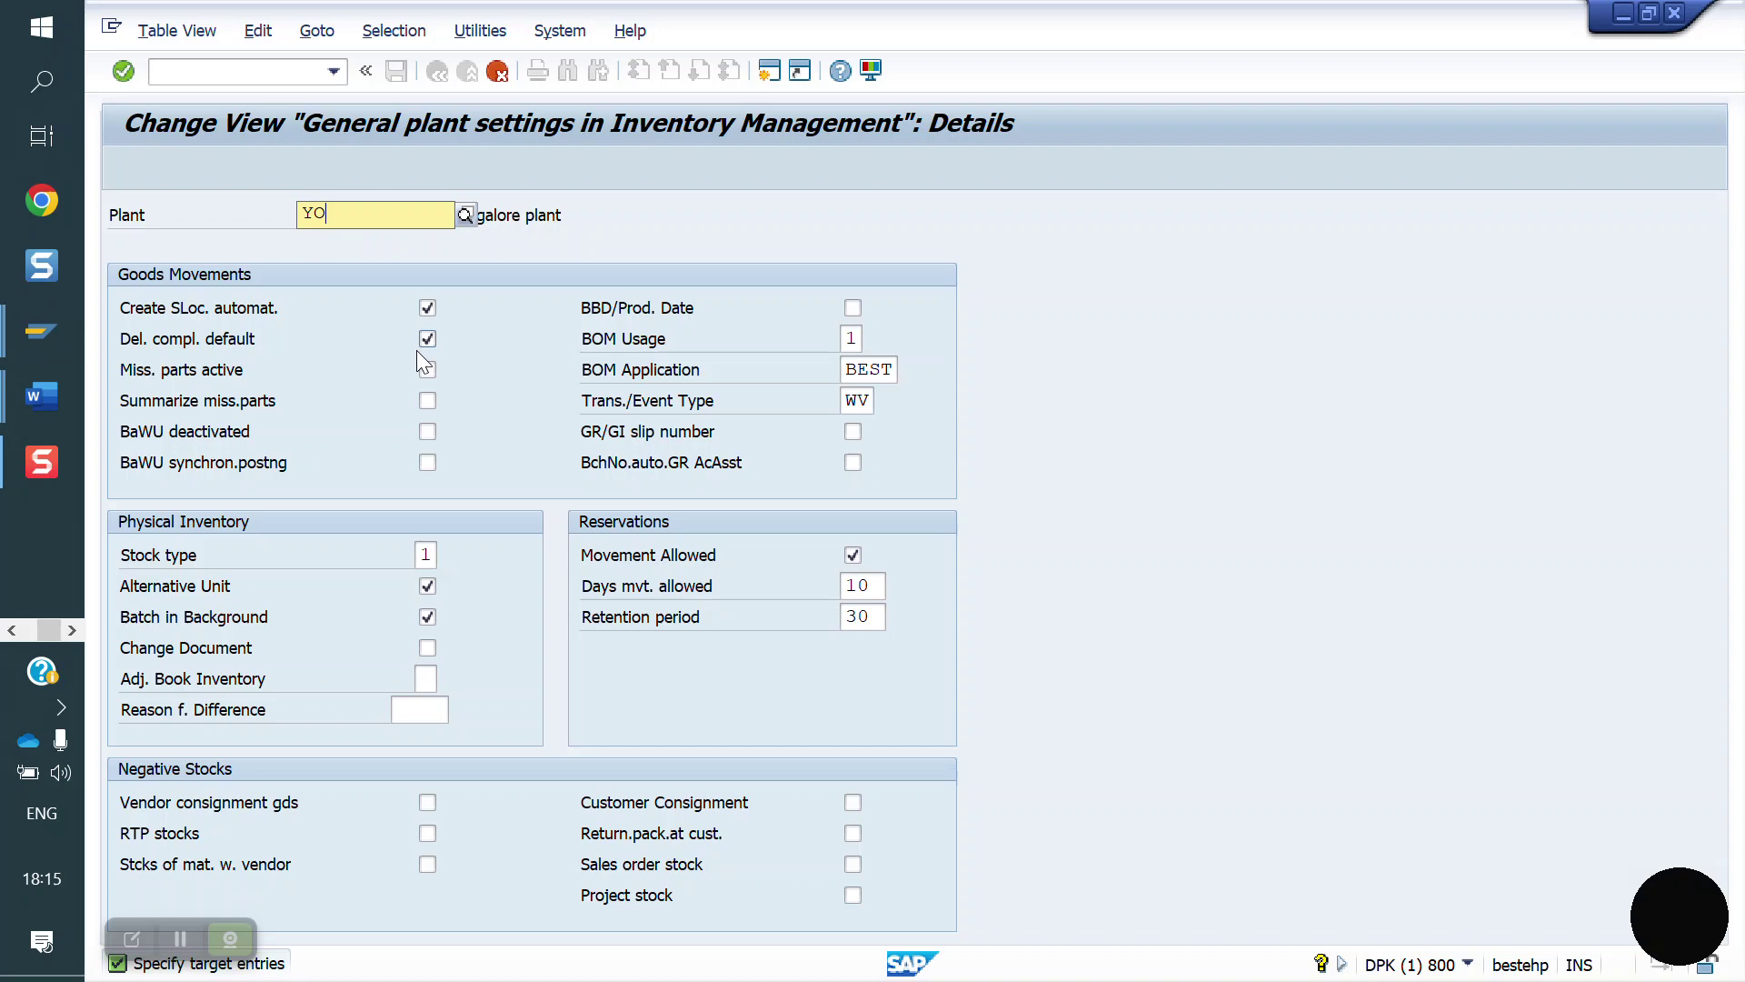
{"action": "type", "text": "50"}
{"action": "key", "text": "Return"}
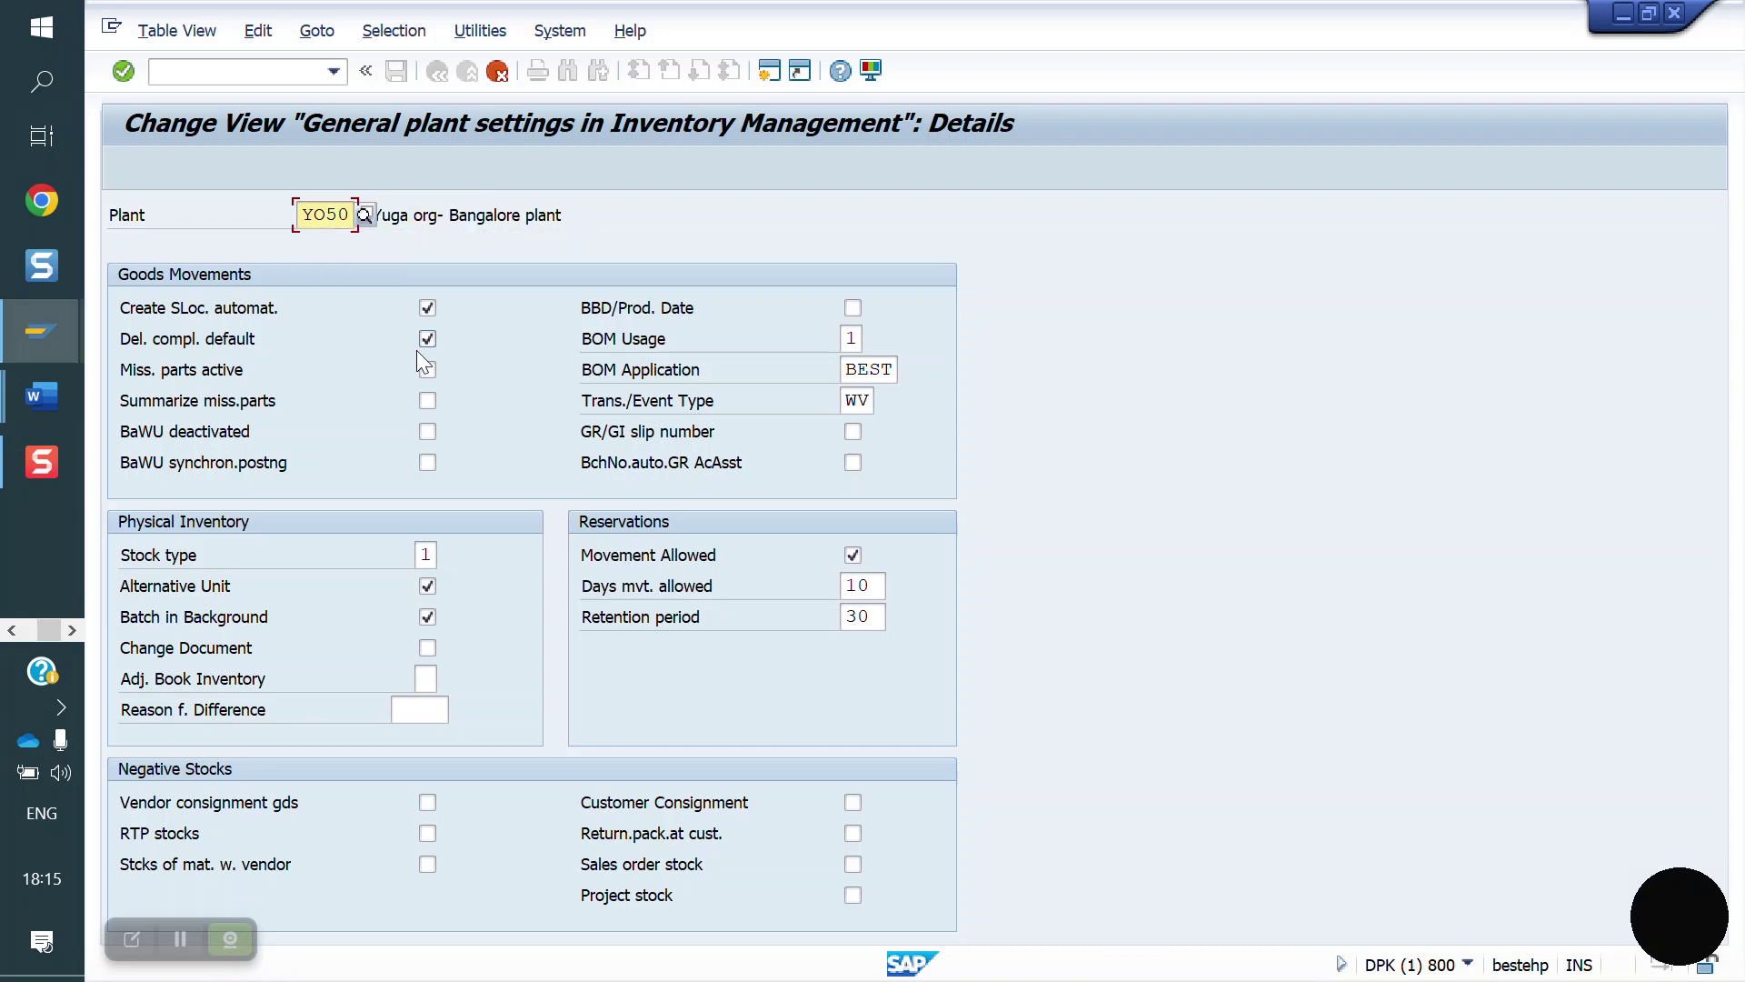
{"action": "key", "text": "Return"}
{"action": "left_click", "coordinate": [395, 71]}
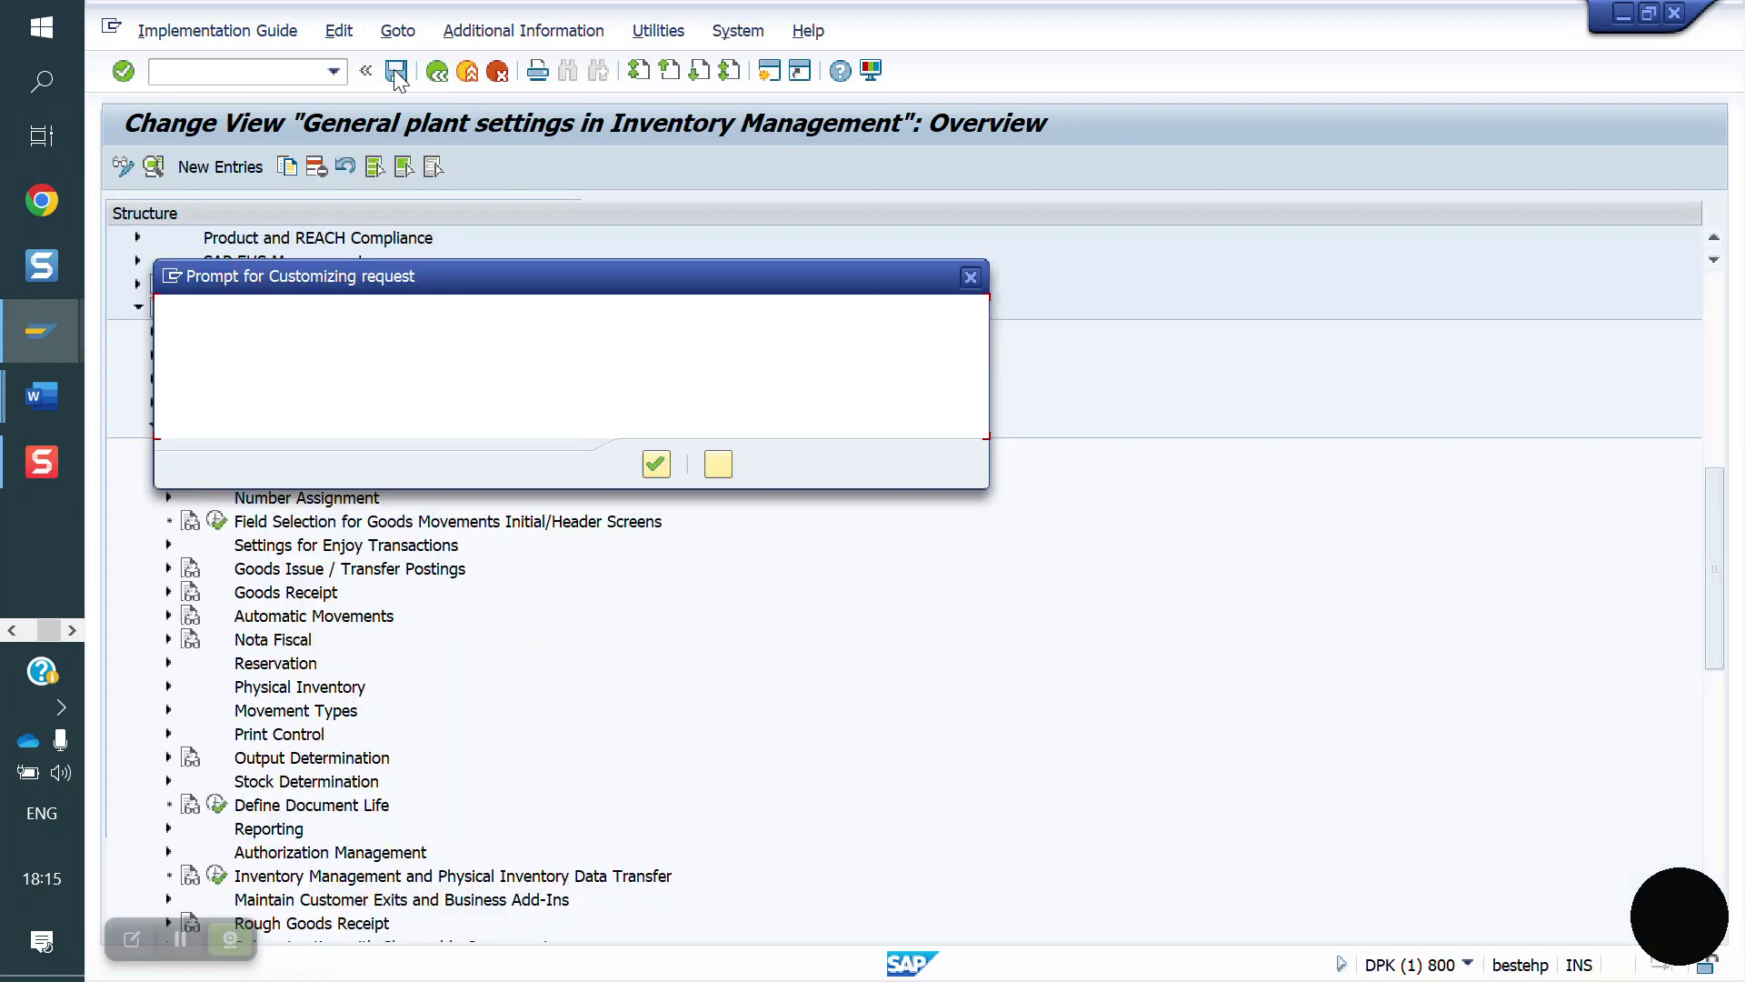
{"action": "left_click", "coordinate": [653, 467]}
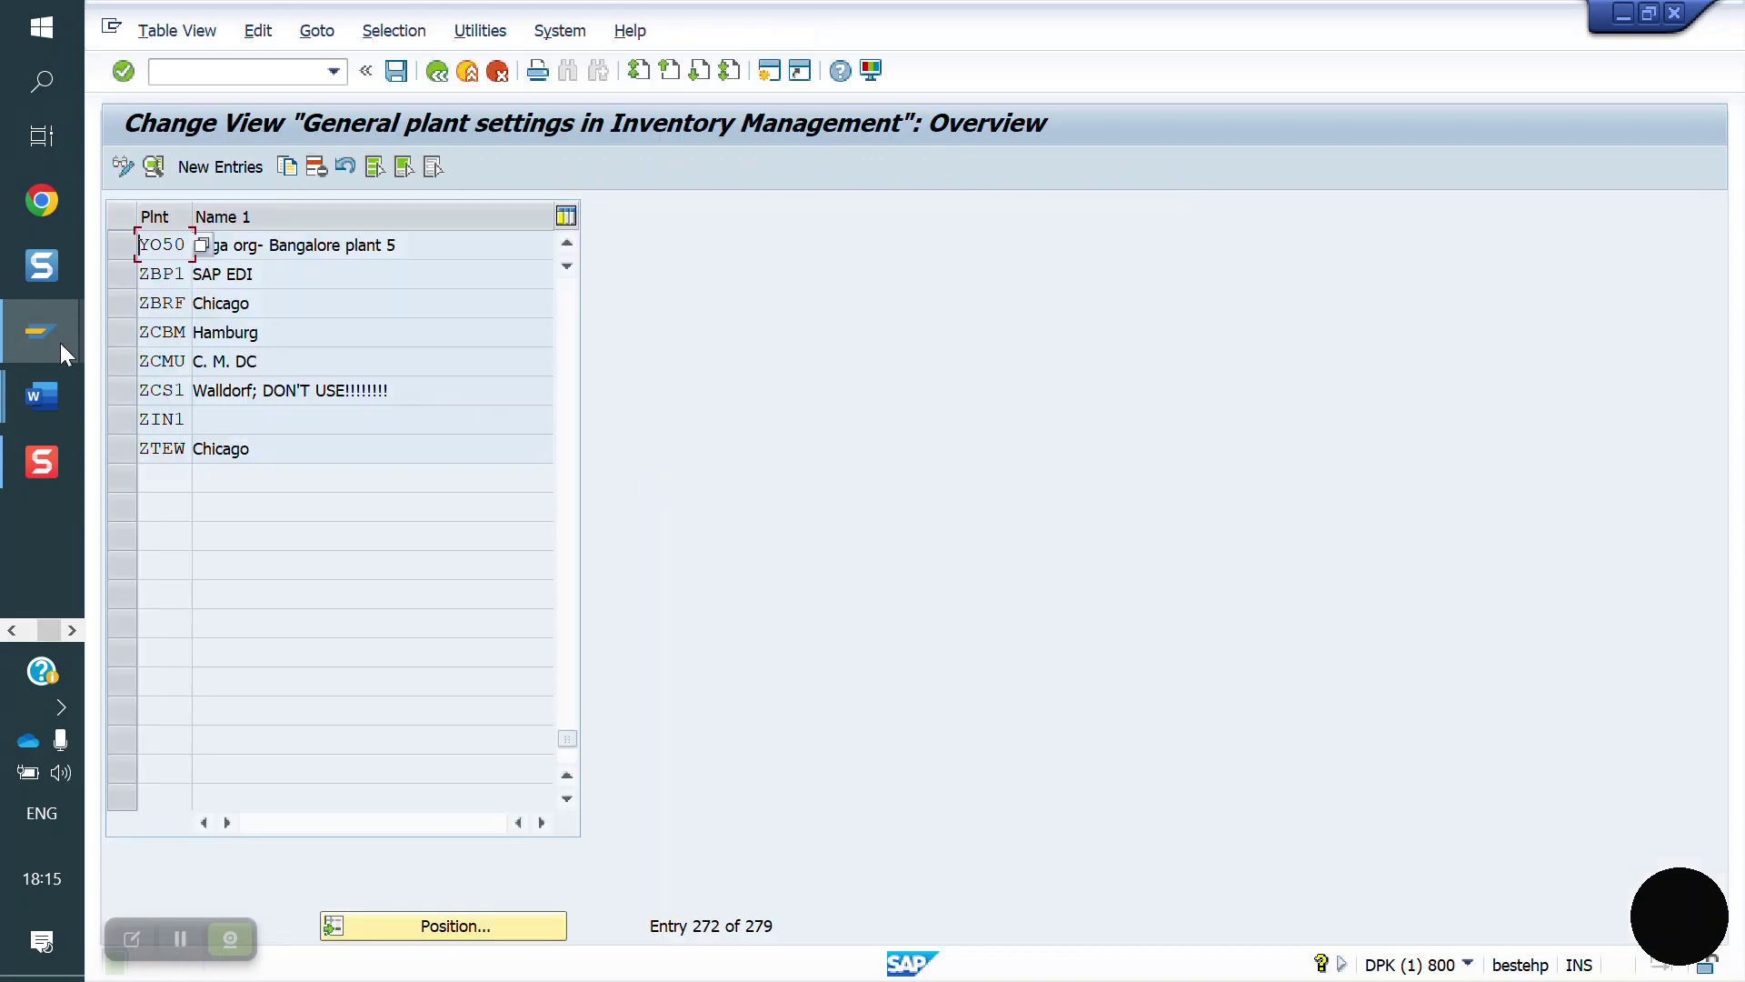
Scroll the Word notes to the valuation grouping and shipping data steps, highlighting the section 14 path
{"action": "mouse_move", "coordinate": [37, 400]}
{"action": "left_click", "coordinate": [274, 525]}
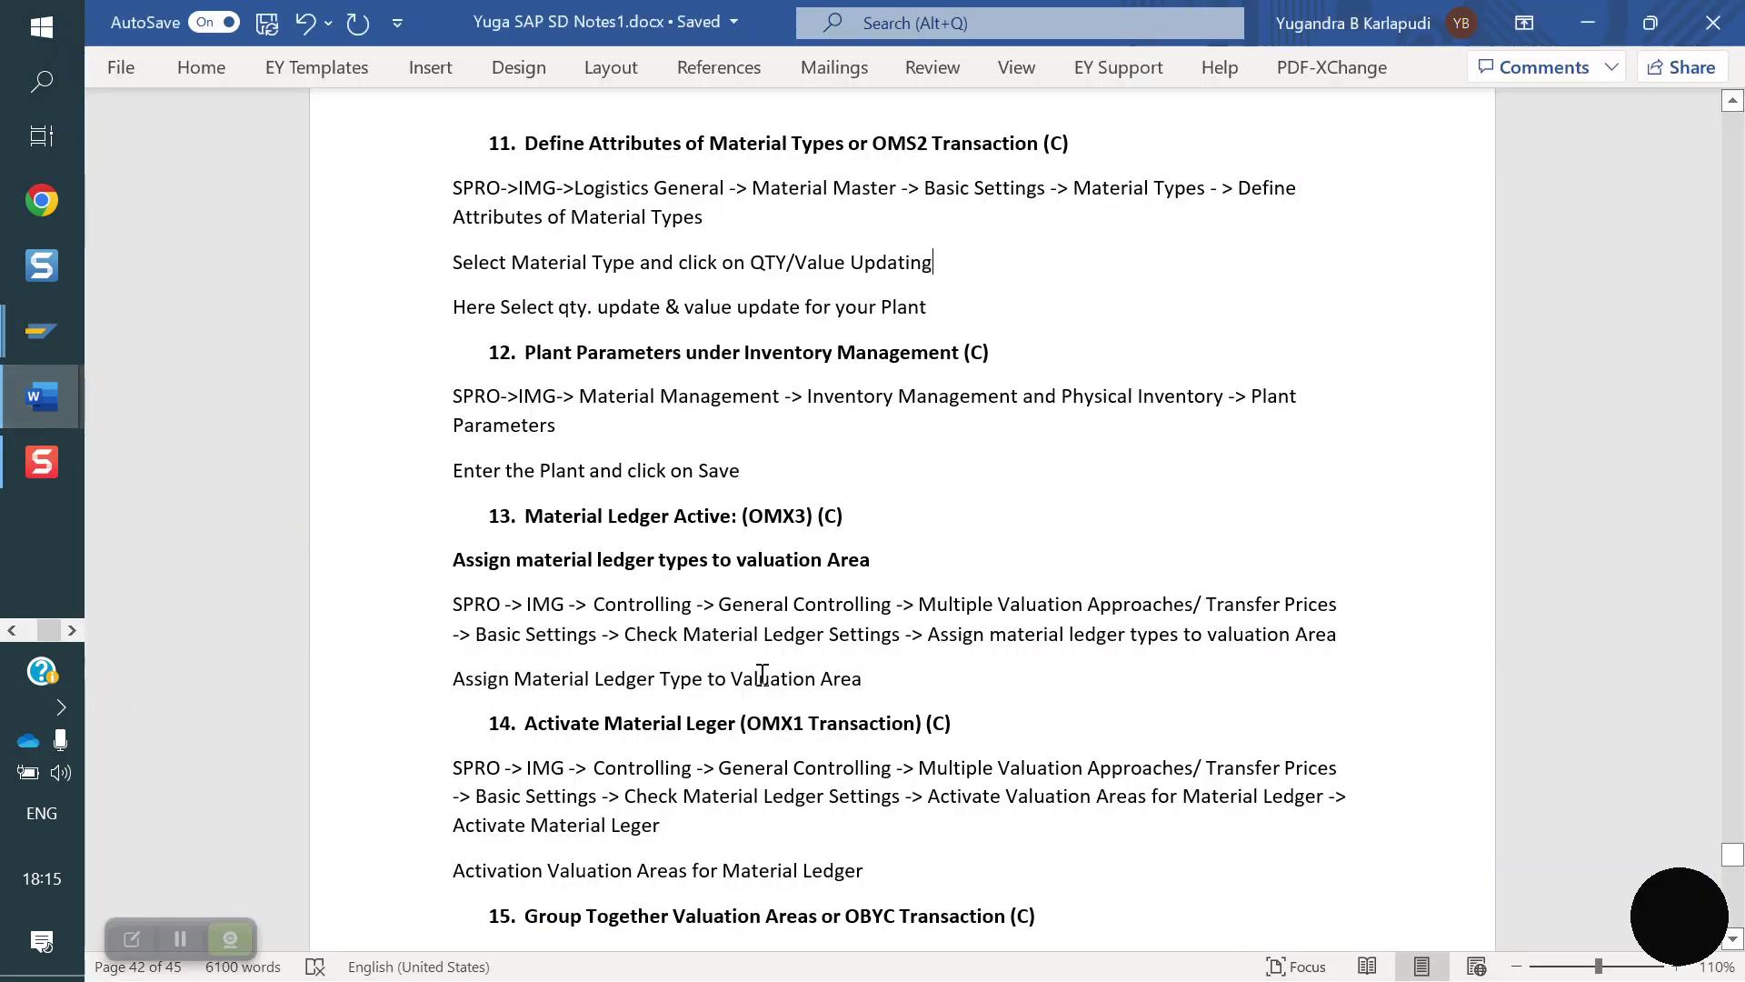
{"action": "scroll", "coordinate": [761, 673], "scroll_direction": "down", "scroll_amount": 4}
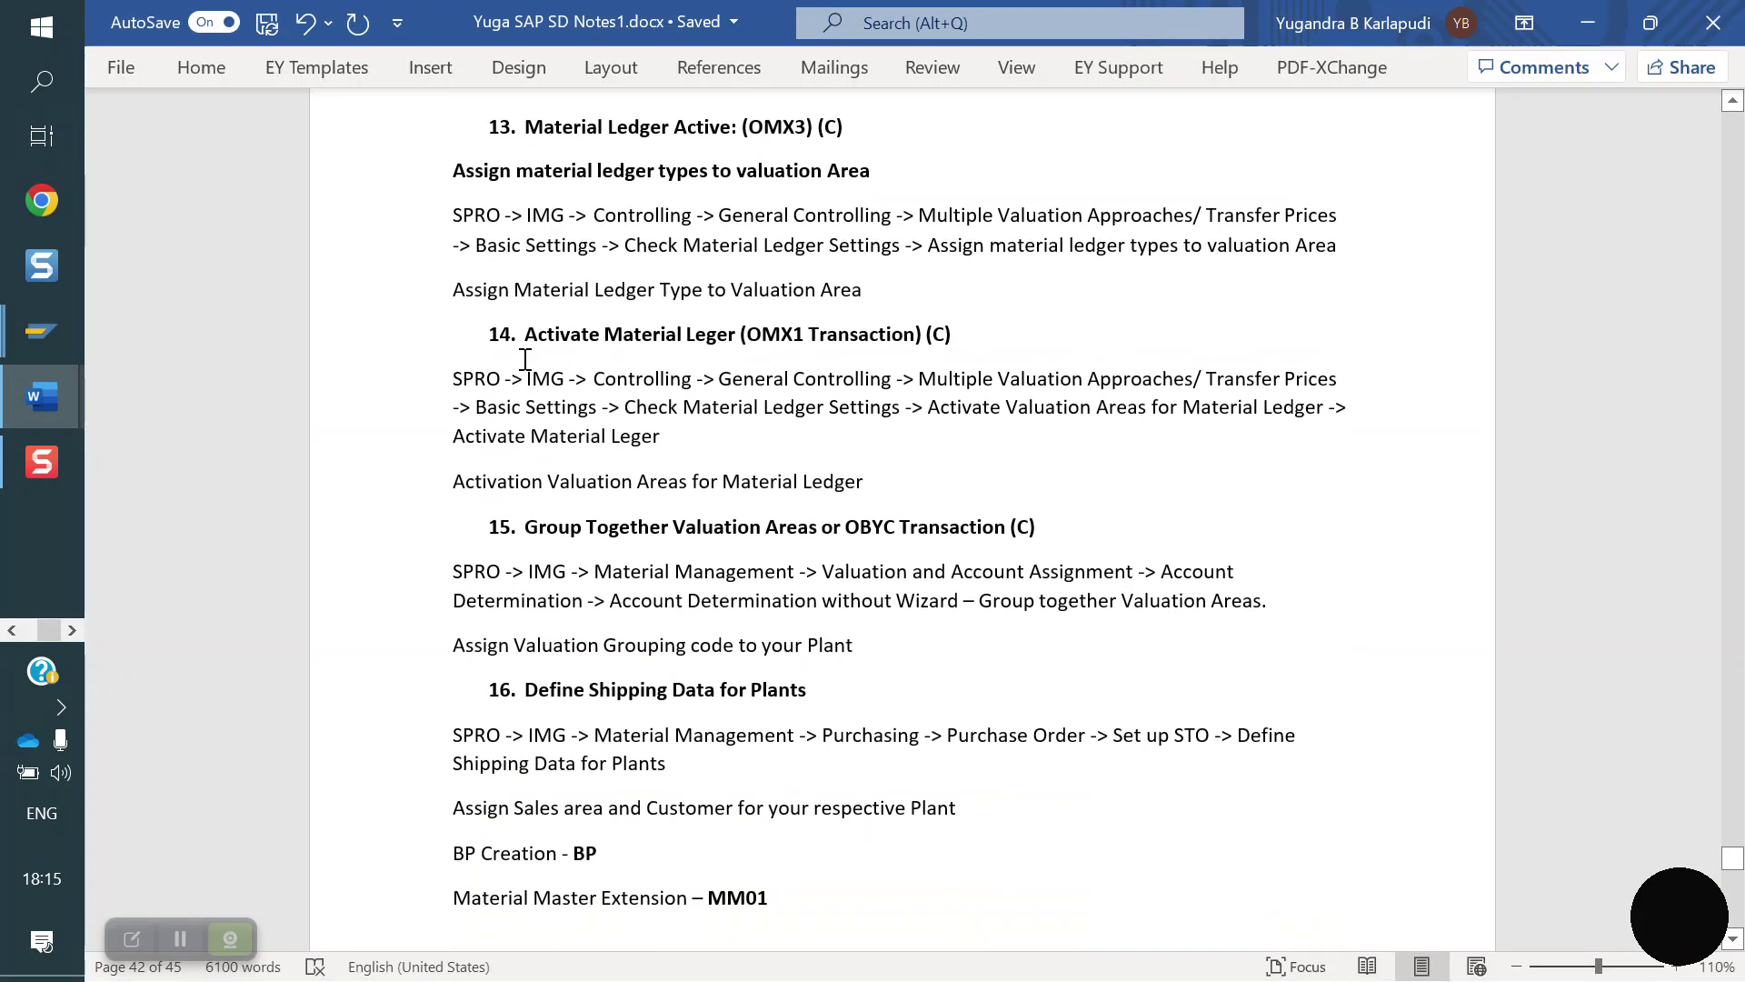
{"action": "left_click_drag", "start_coordinate": [525, 359], "coordinate": [716, 523]}
{"action": "left_click", "coordinate": [870, 532]}
{"action": "left_click", "coordinate": [32, 348]}
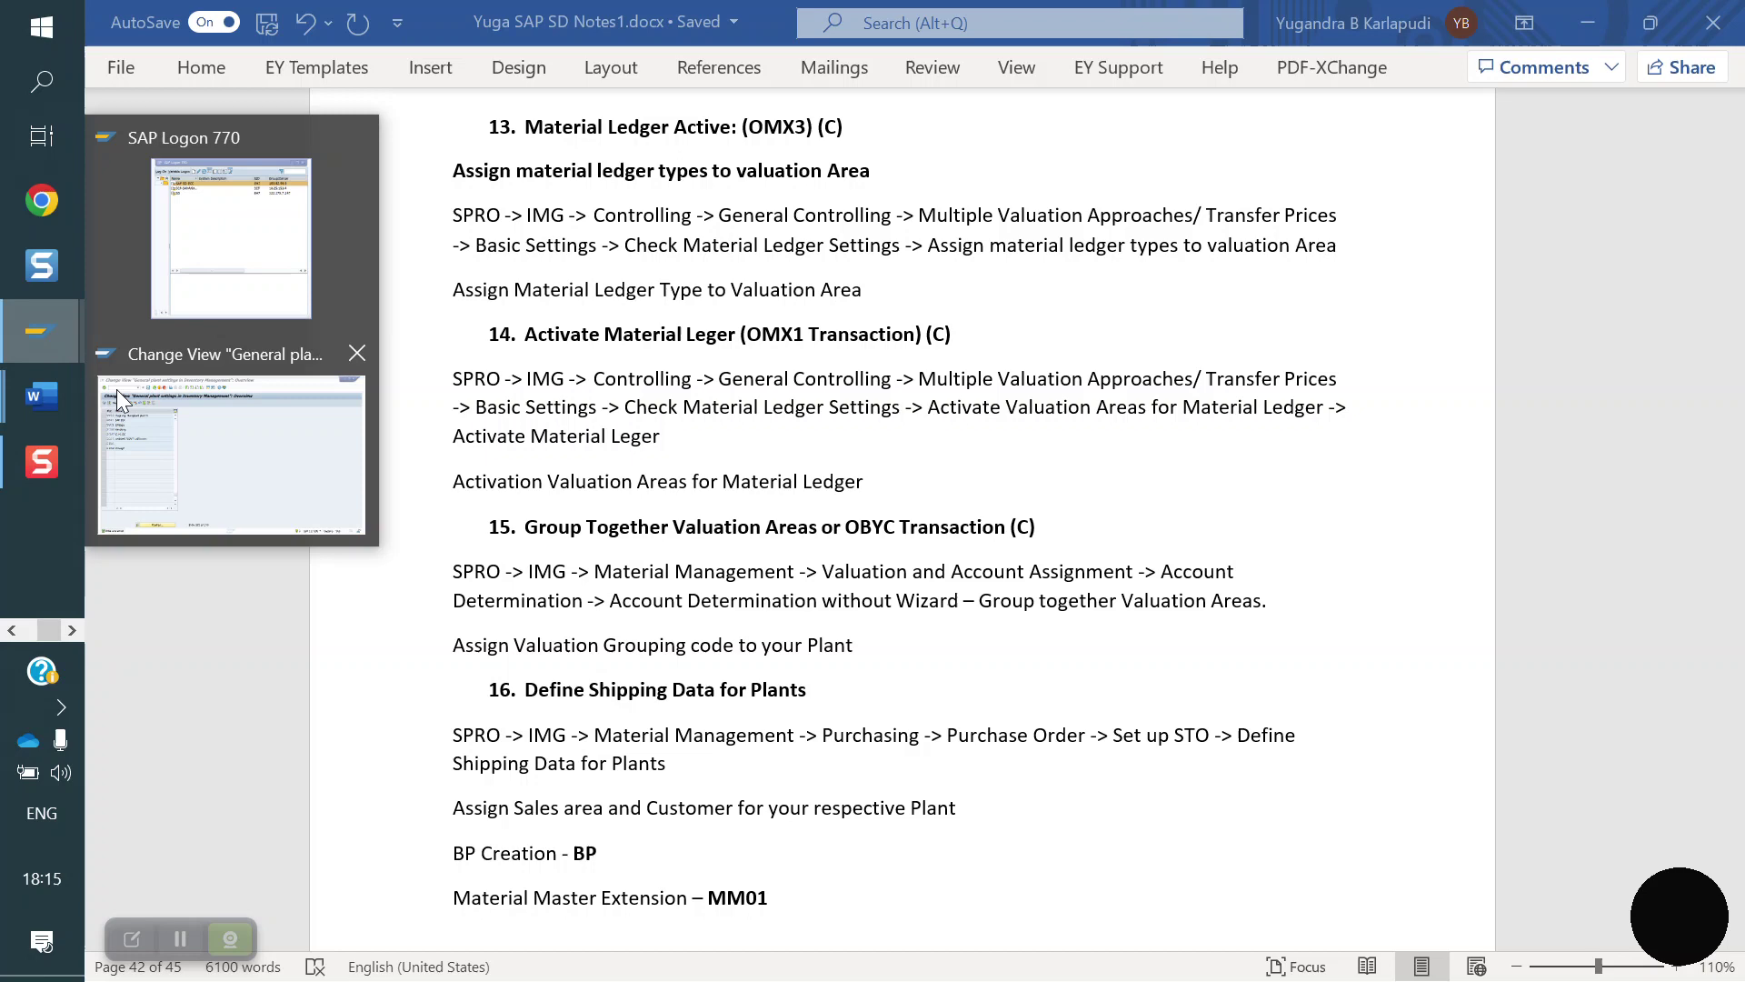
{"action": "left_click", "coordinate": [116, 389]}
Run transaction OBYC to open the Materials Management automatic posting procedures
{"action": "left_click", "coordinate": [213, 69]}
{"action": "type", "text": "/"}
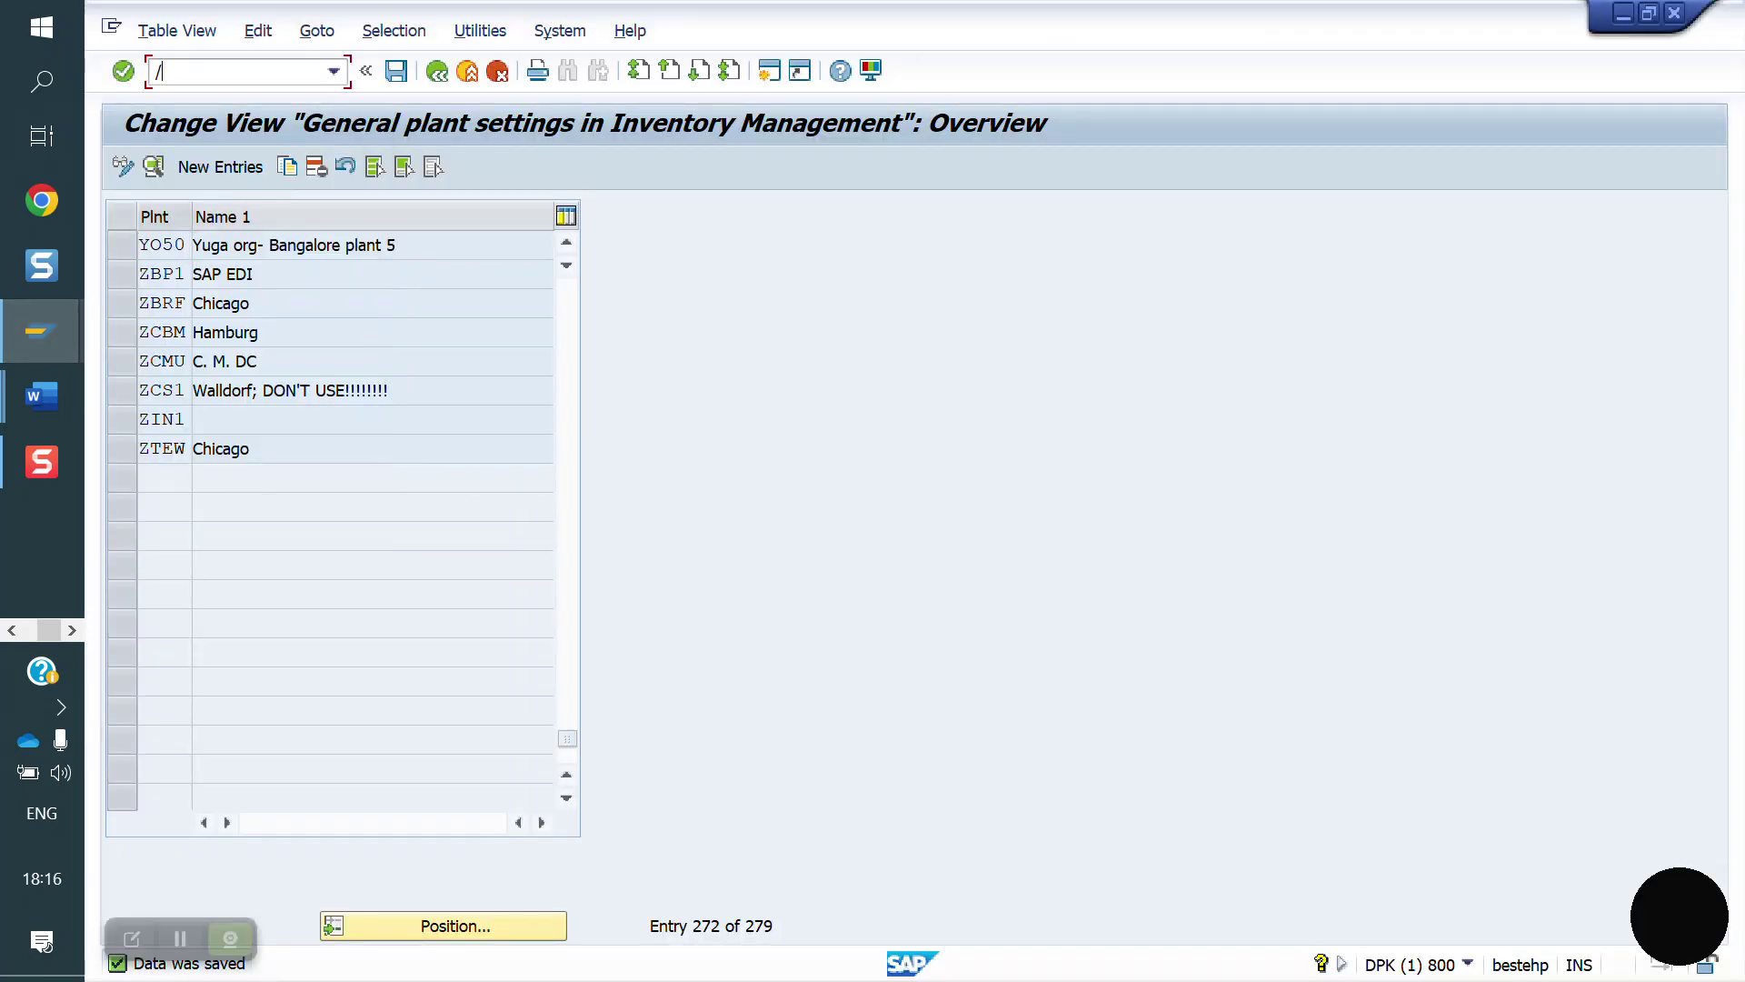
{"action": "type", "text": "M"}
{"action": "type", "text": "OBYC"}
{"action": "key", "text": "Return"}
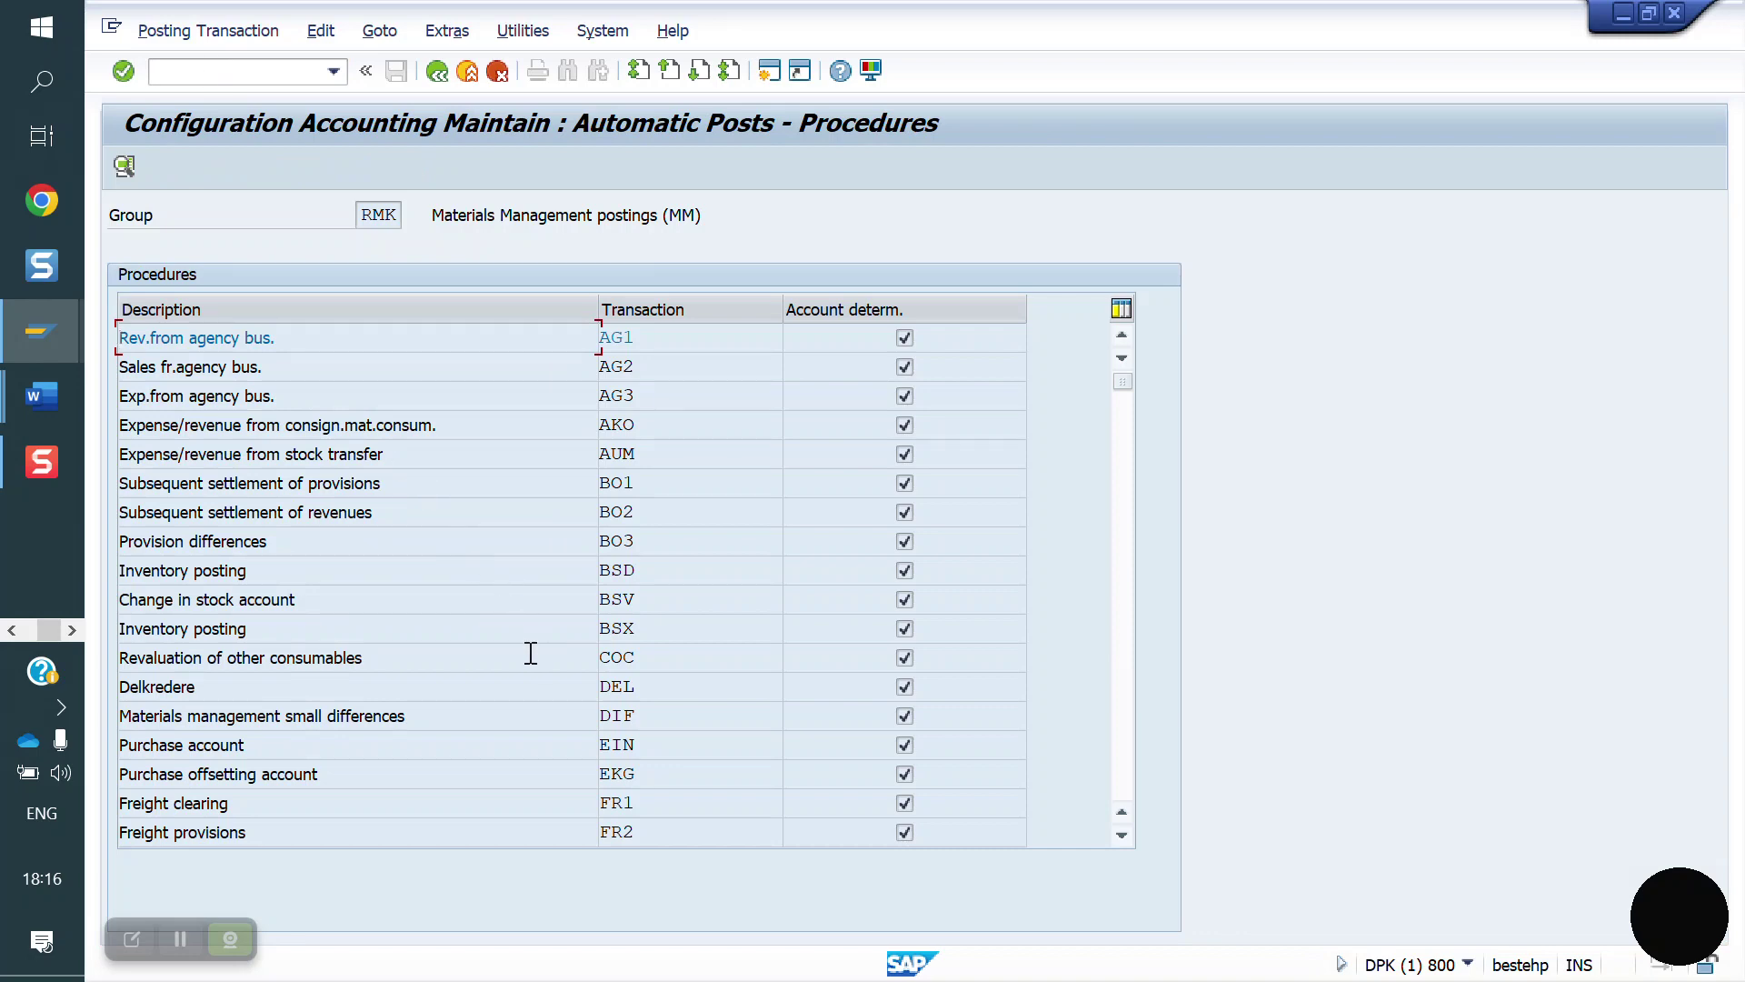
{"action": "mouse_move", "coordinate": [39, 400]}
{"action": "left_click", "coordinate": [251, 507]}
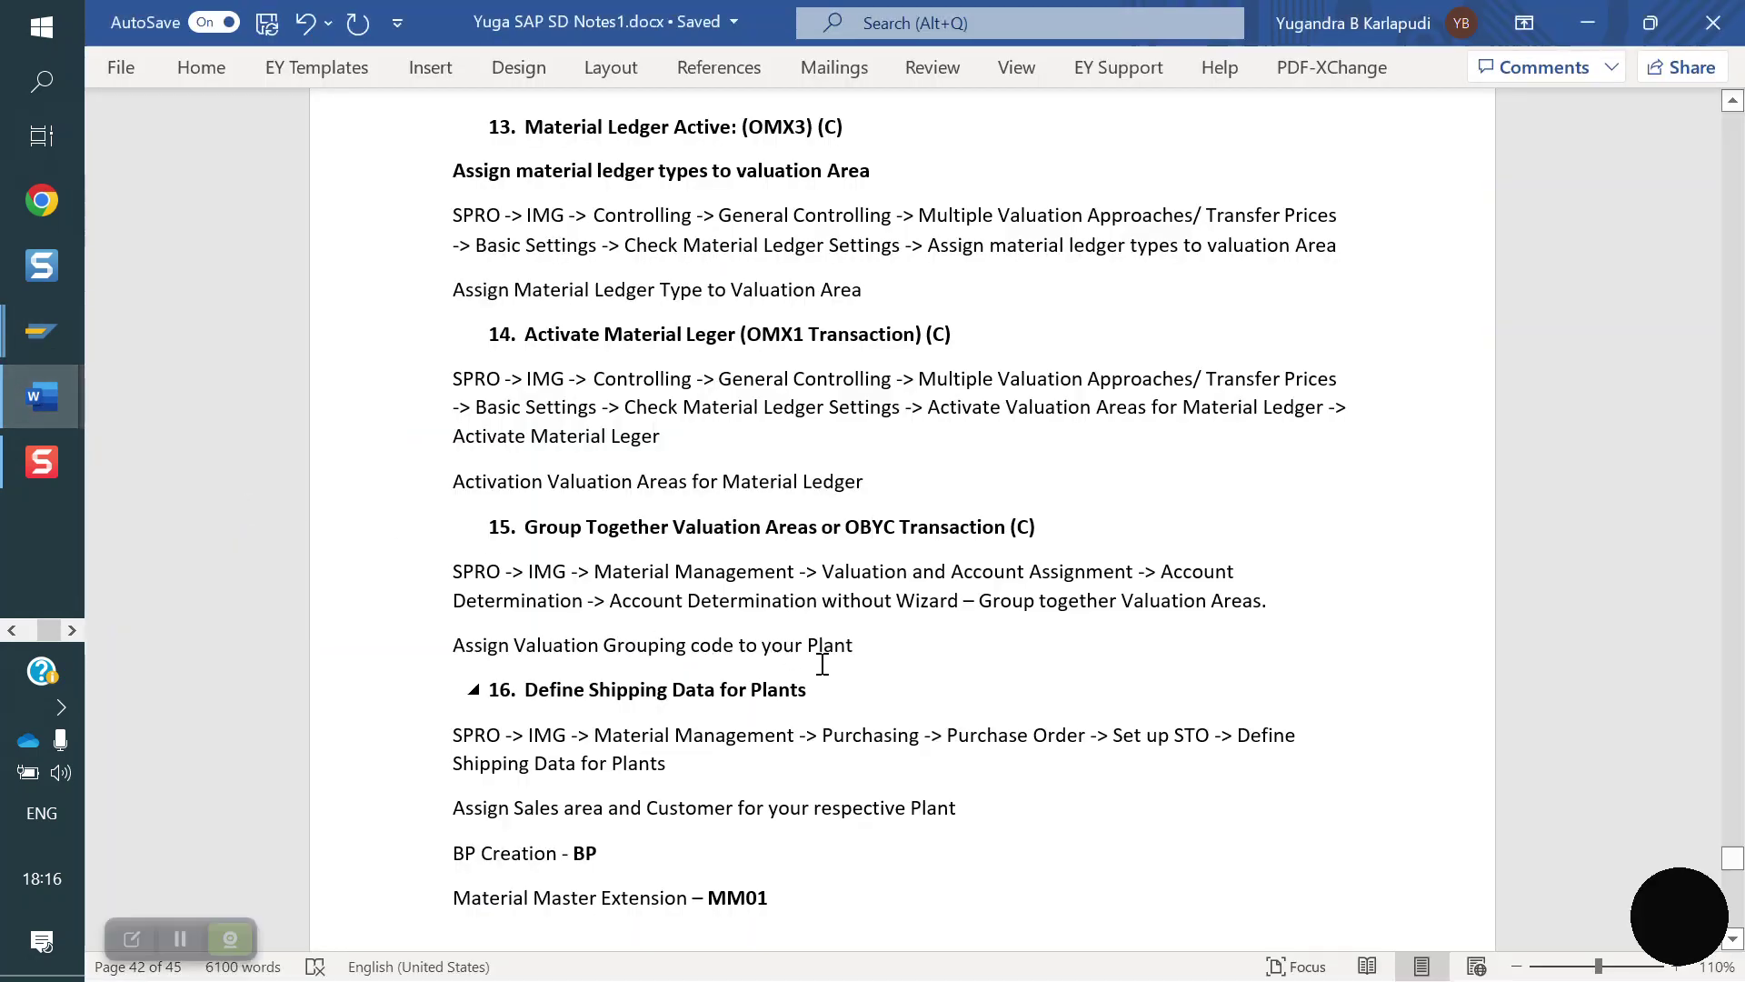
Scroll to section 16 and highlight the Define Shipping Data for Plants instructions
{"action": "scroll", "coordinate": [823, 664], "scroll_direction": "down", "scroll_amount": 1}
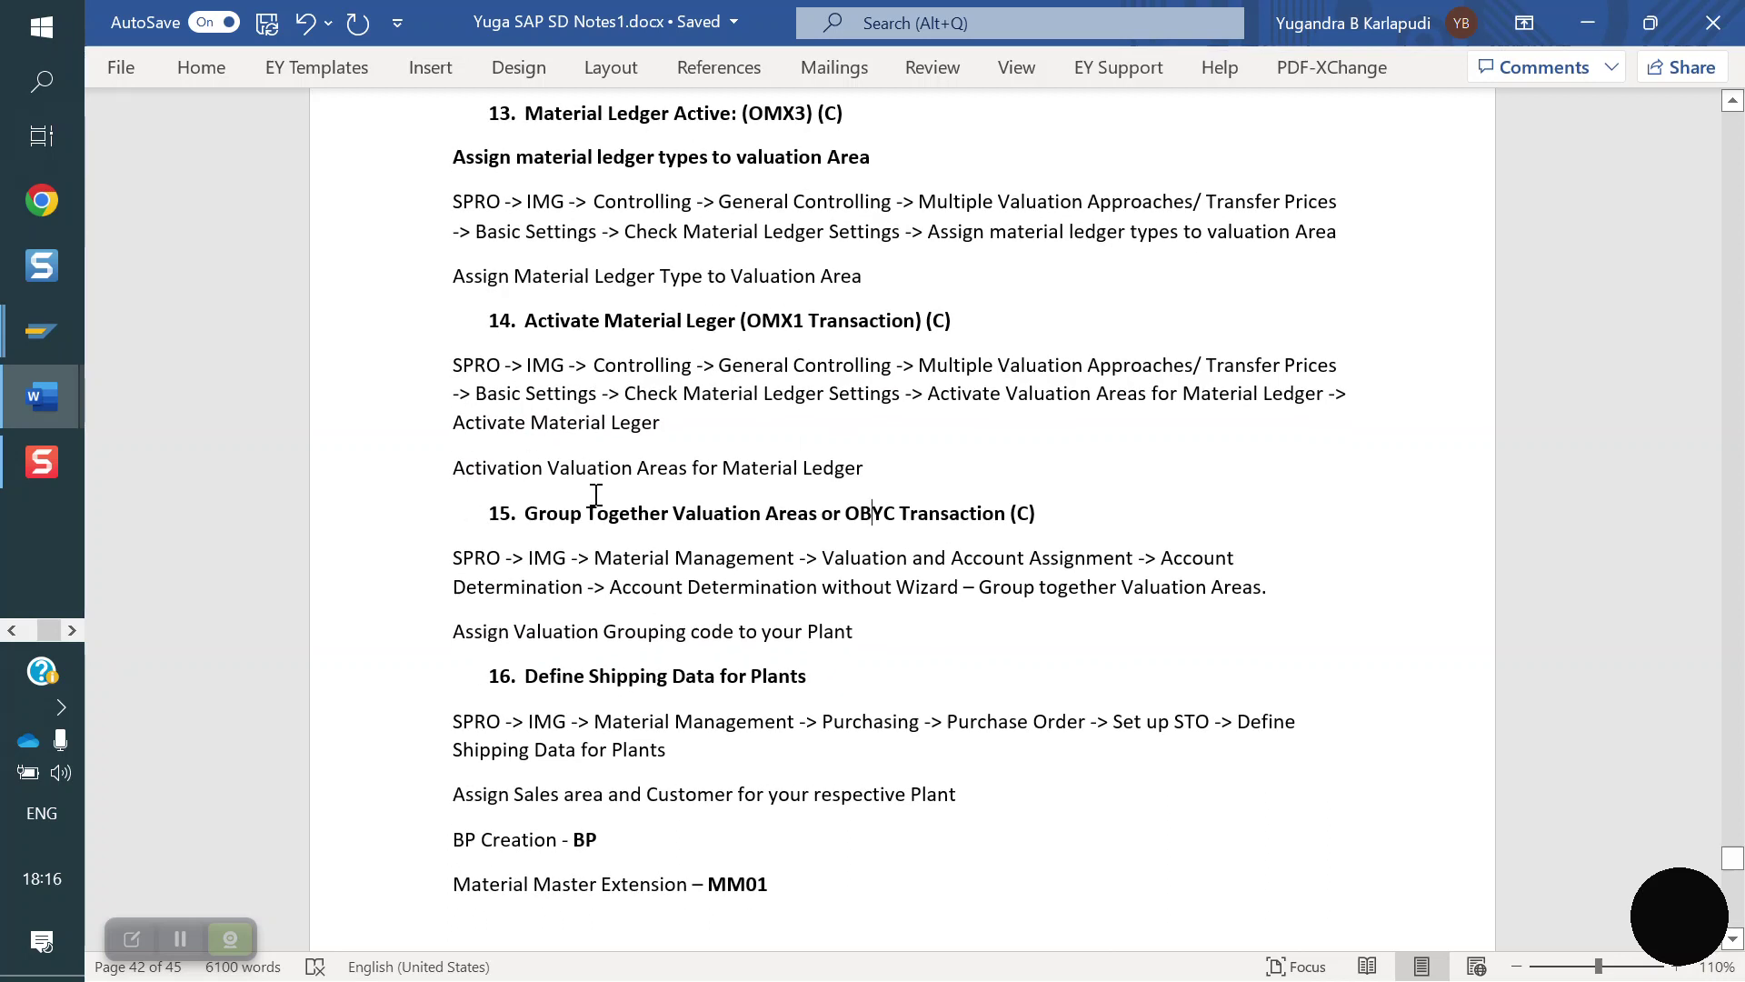
{"action": "scroll", "coordinate": [757, 650], "scroll_direction": "down", "scroll_amount": 3}
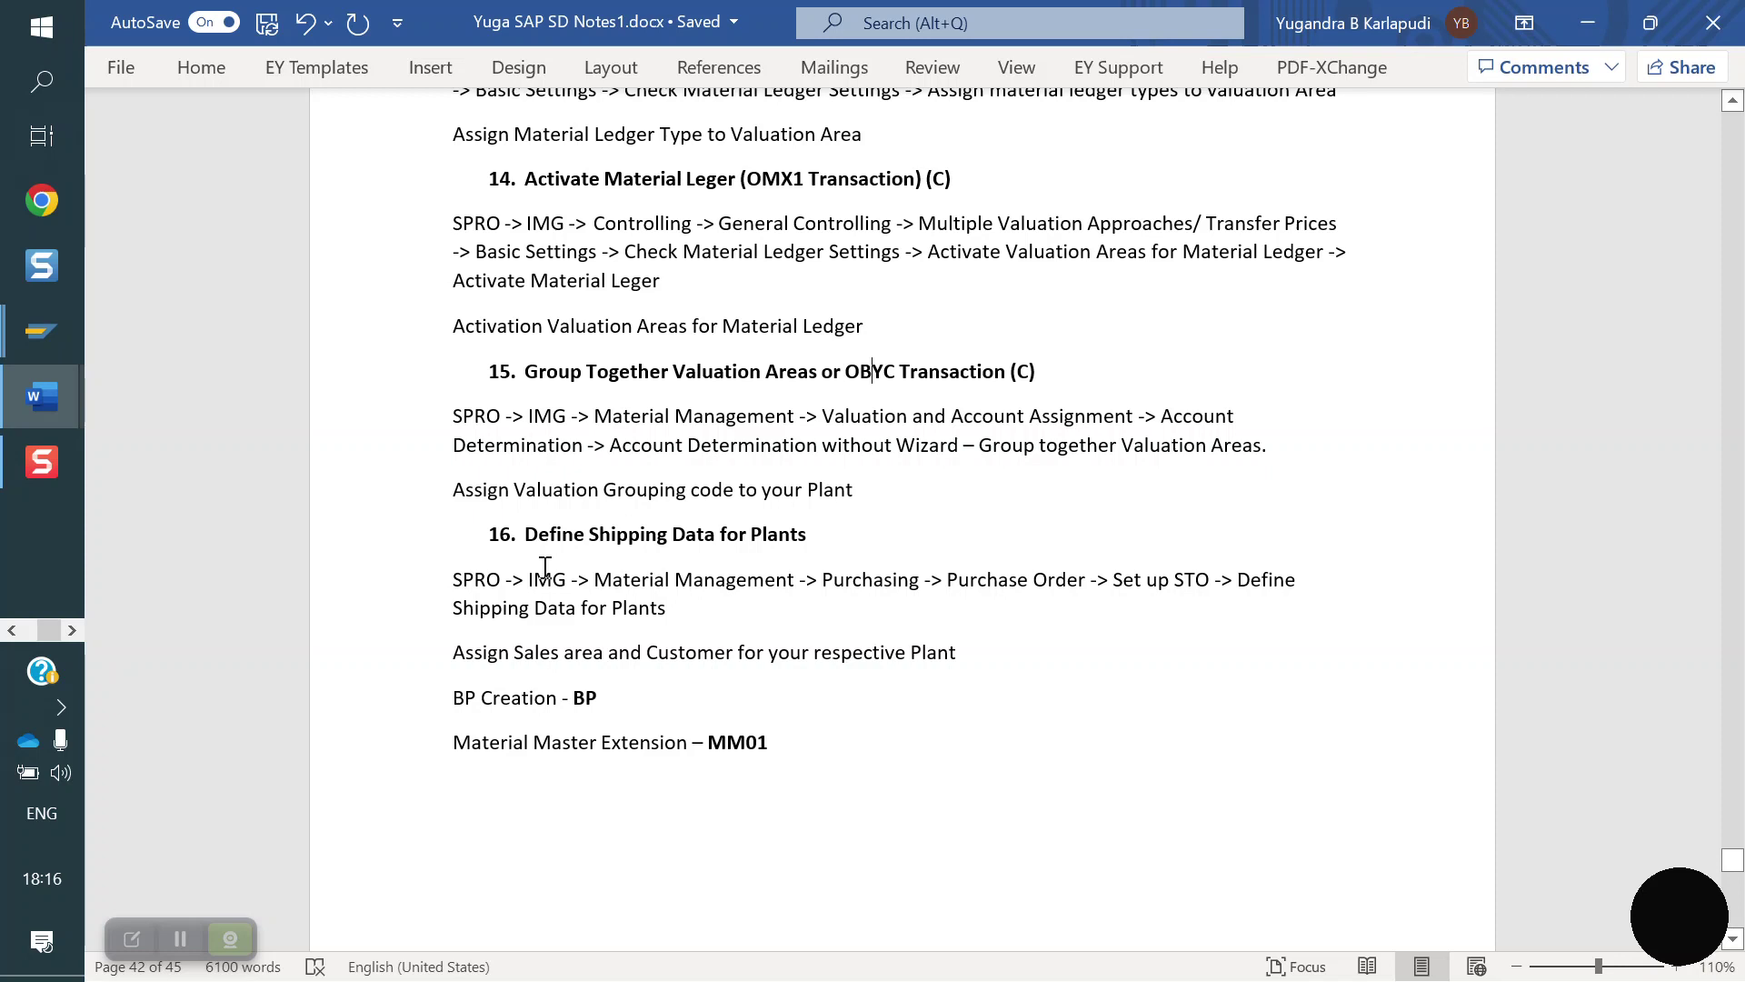
{"action": "left_click_drag", "start_coordinate": [965, 655], "coordinate": [518, 542]}
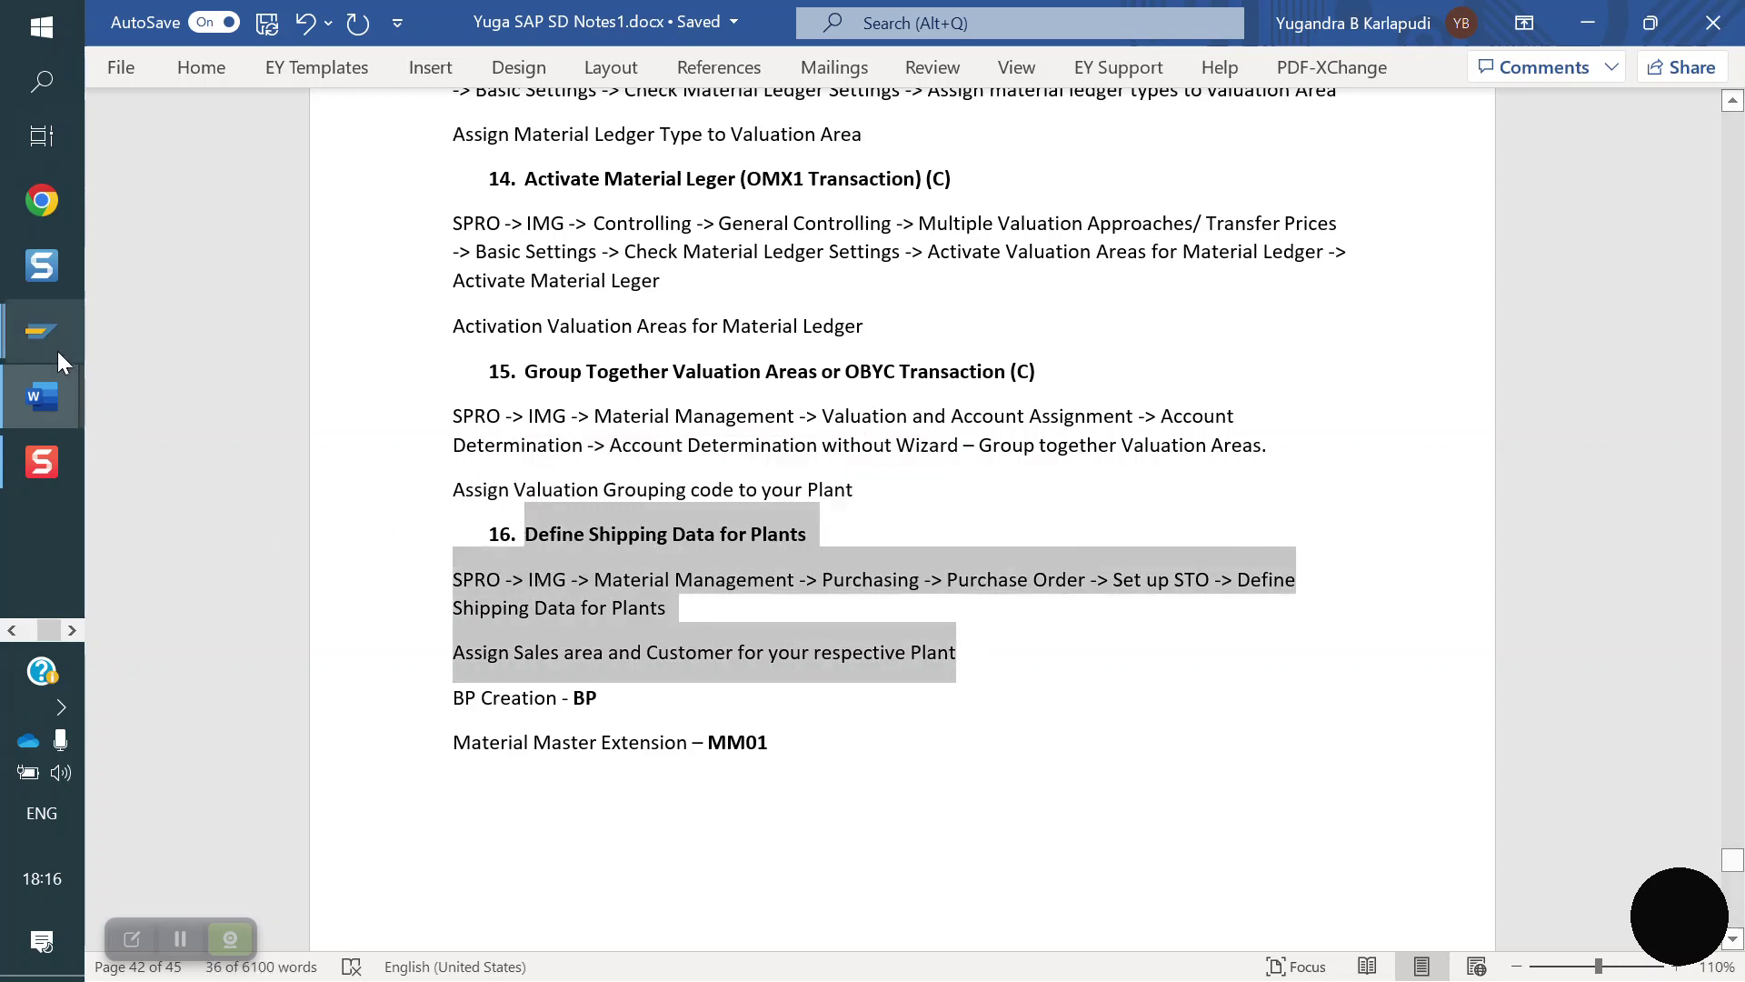
In SPRO, run Materials Management > Purchasing > Purchase Order > Set up Stock Transport Order > Define Shipping Data for Plants
{"action": "mouse_move", "coordinate": [44, 333]}
{"action": "left_click", "coordinate": [181, 427]}
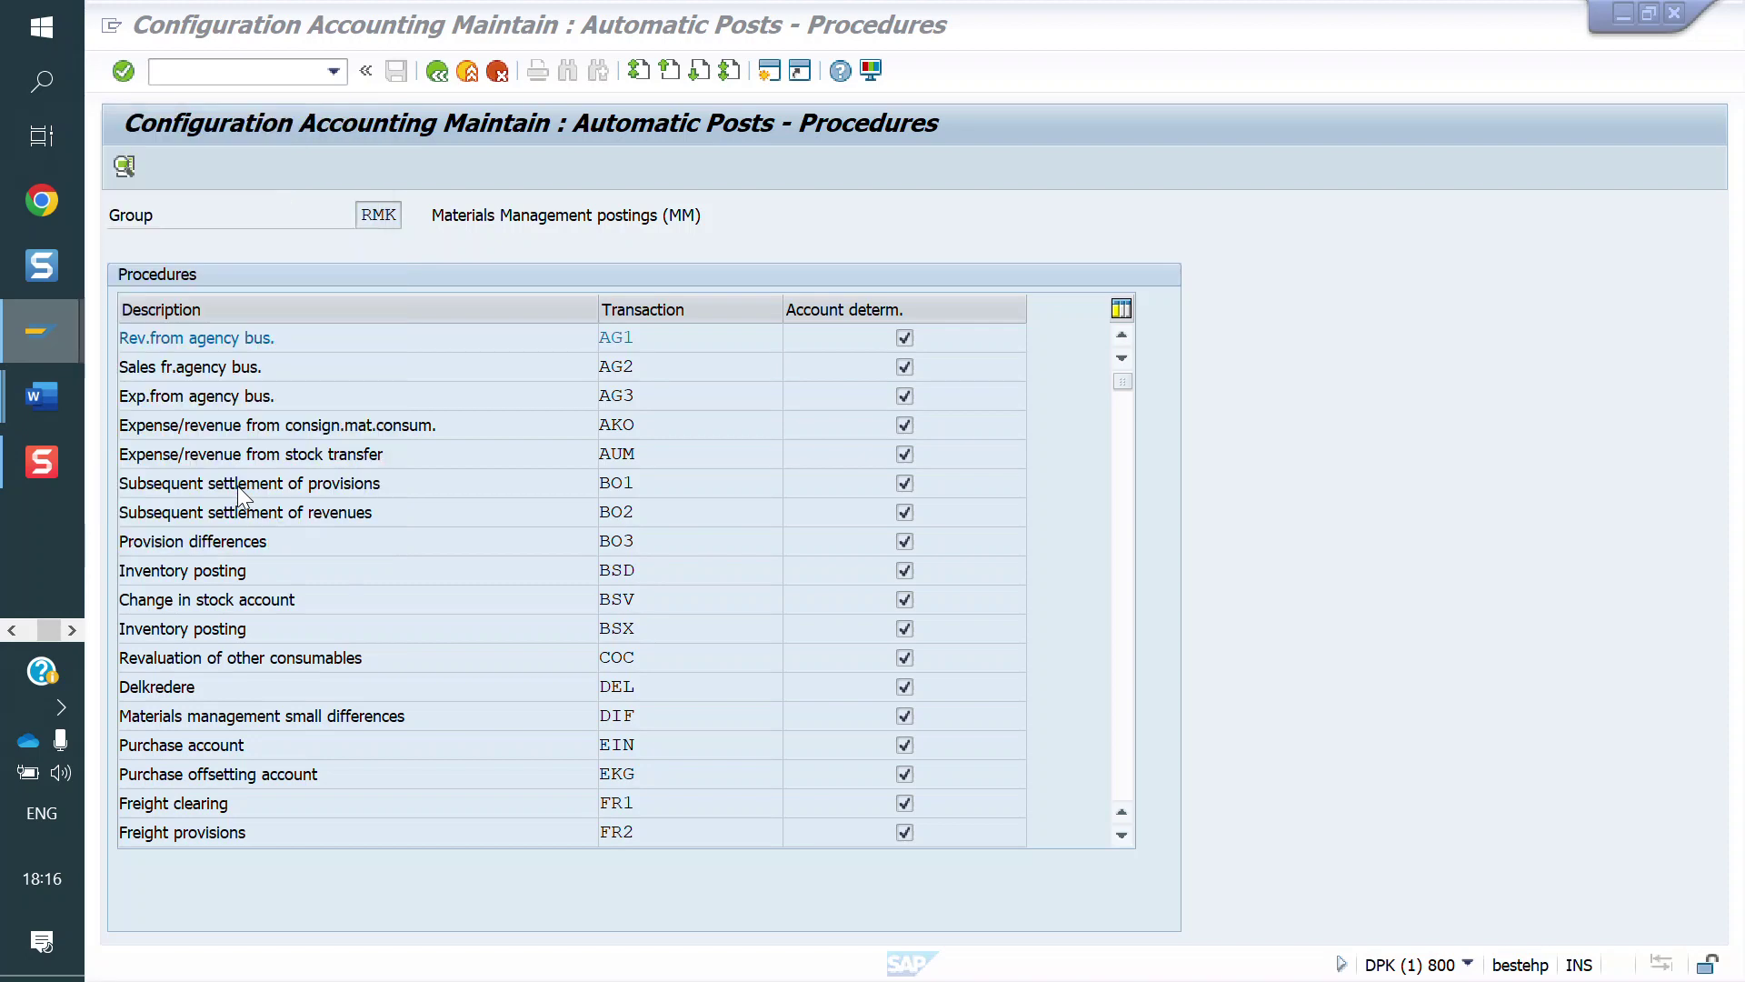
{"action": "left_click", "coordinate": [229, 78]}
{"action": "type", "text": "/"}
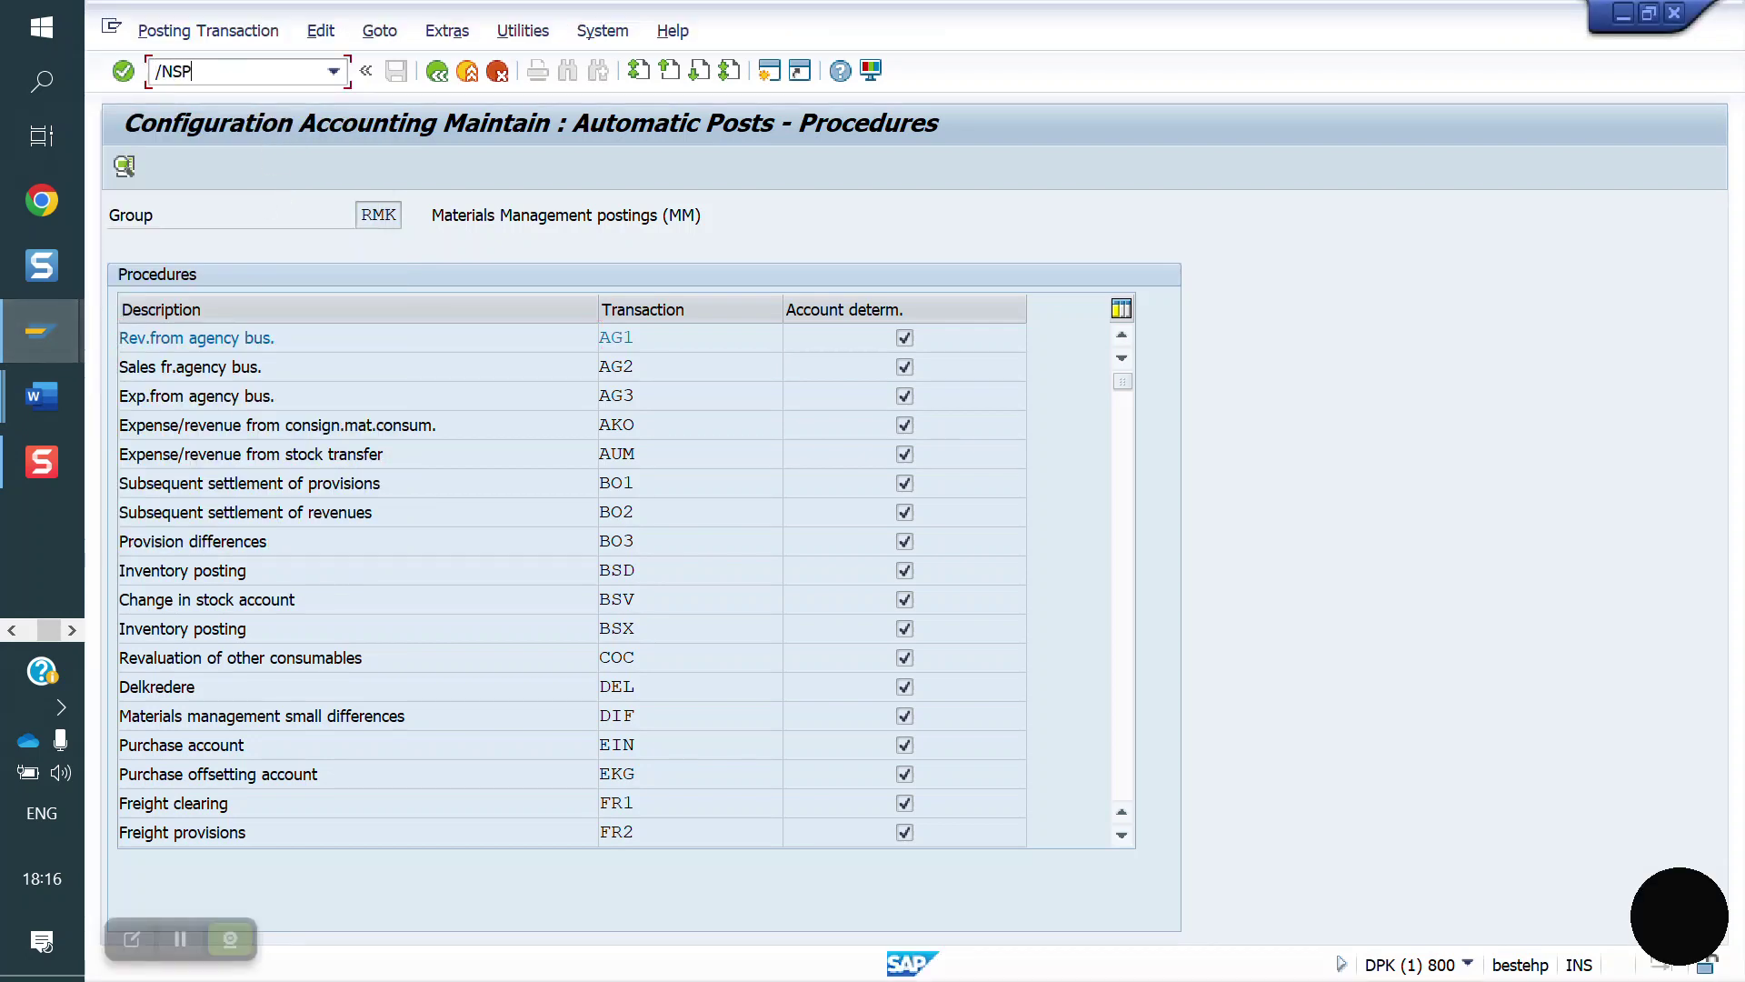
{"action": "type", "text": "NSPRO"}
{"action": "key", "text": "Return"}
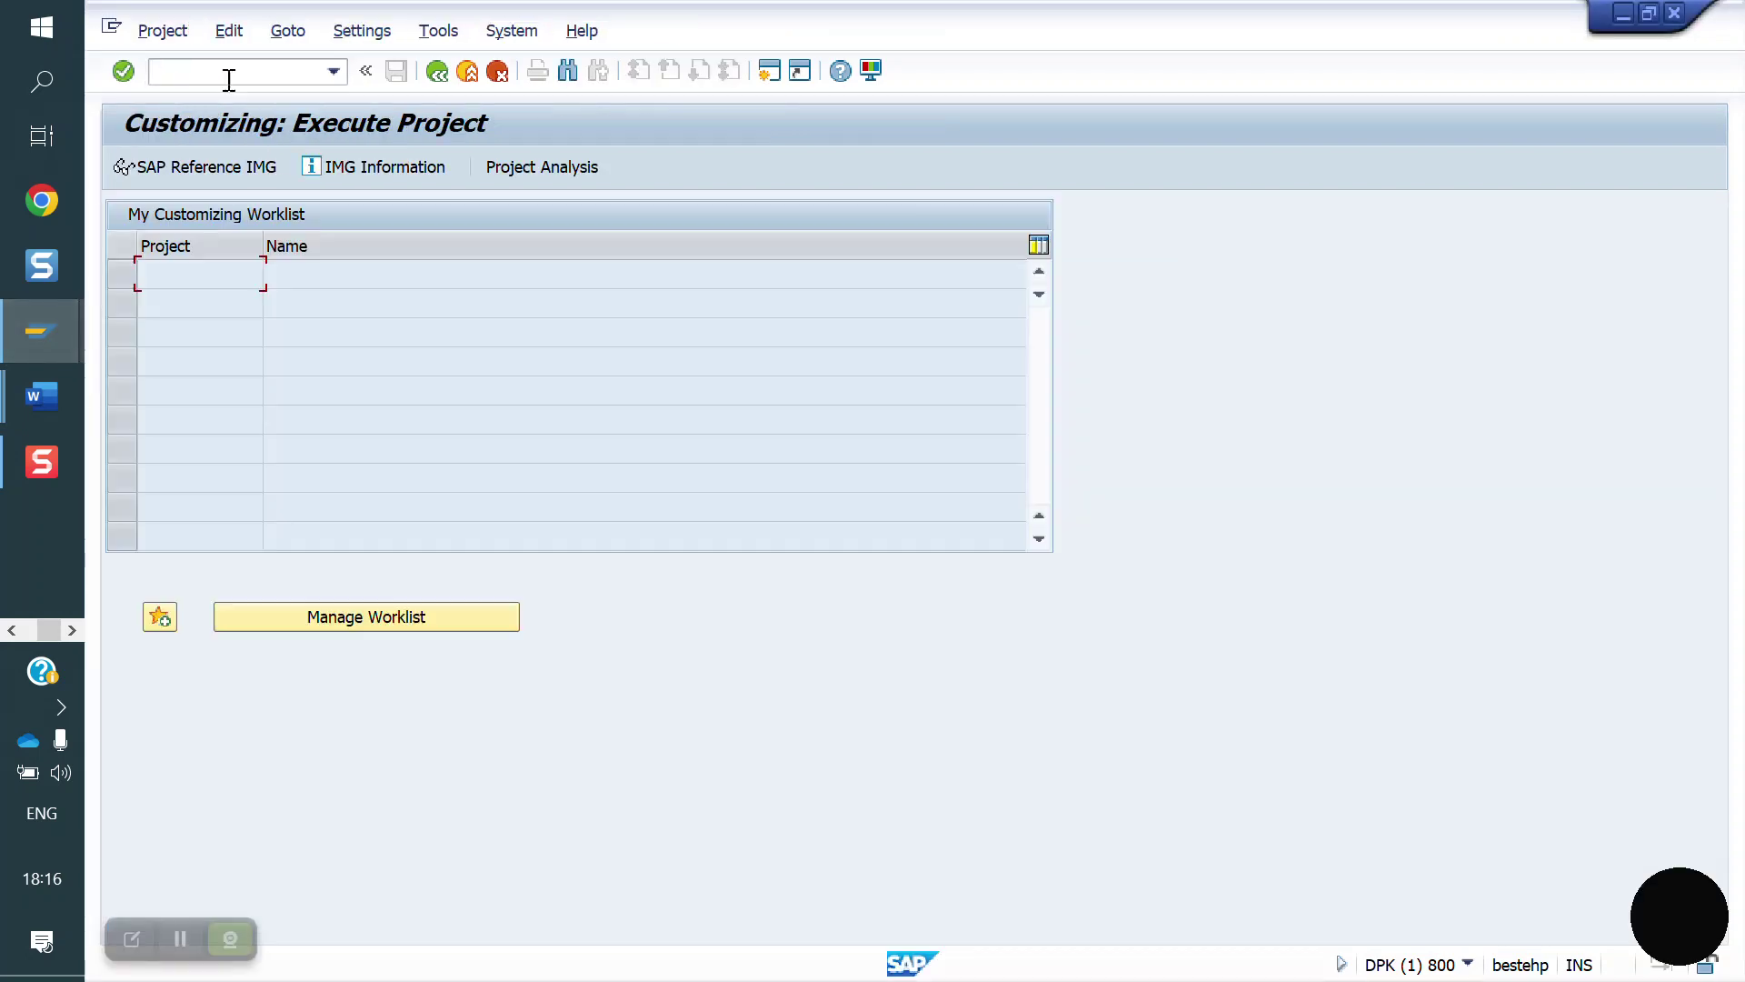
{"action": "left_click", "coordinate": [240, 171]}
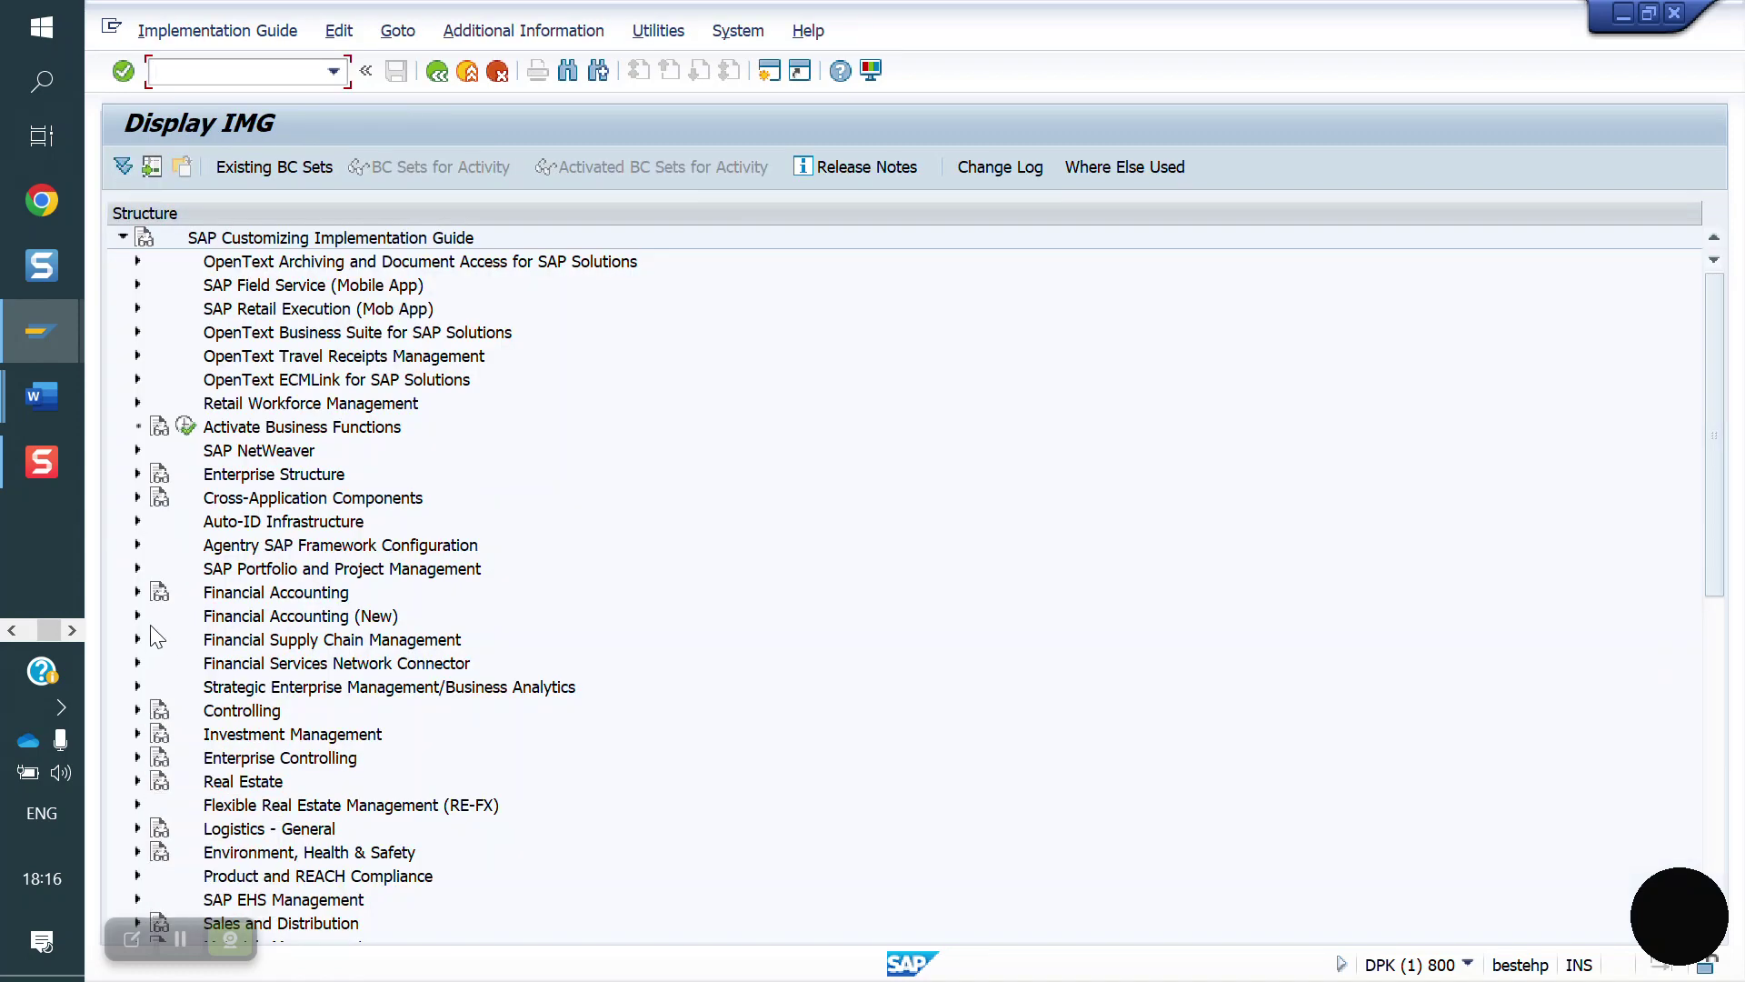
{"action": "scroll", "coordinate": [157, 747], "scroll_direction": "down", "scroll_amount": 2}
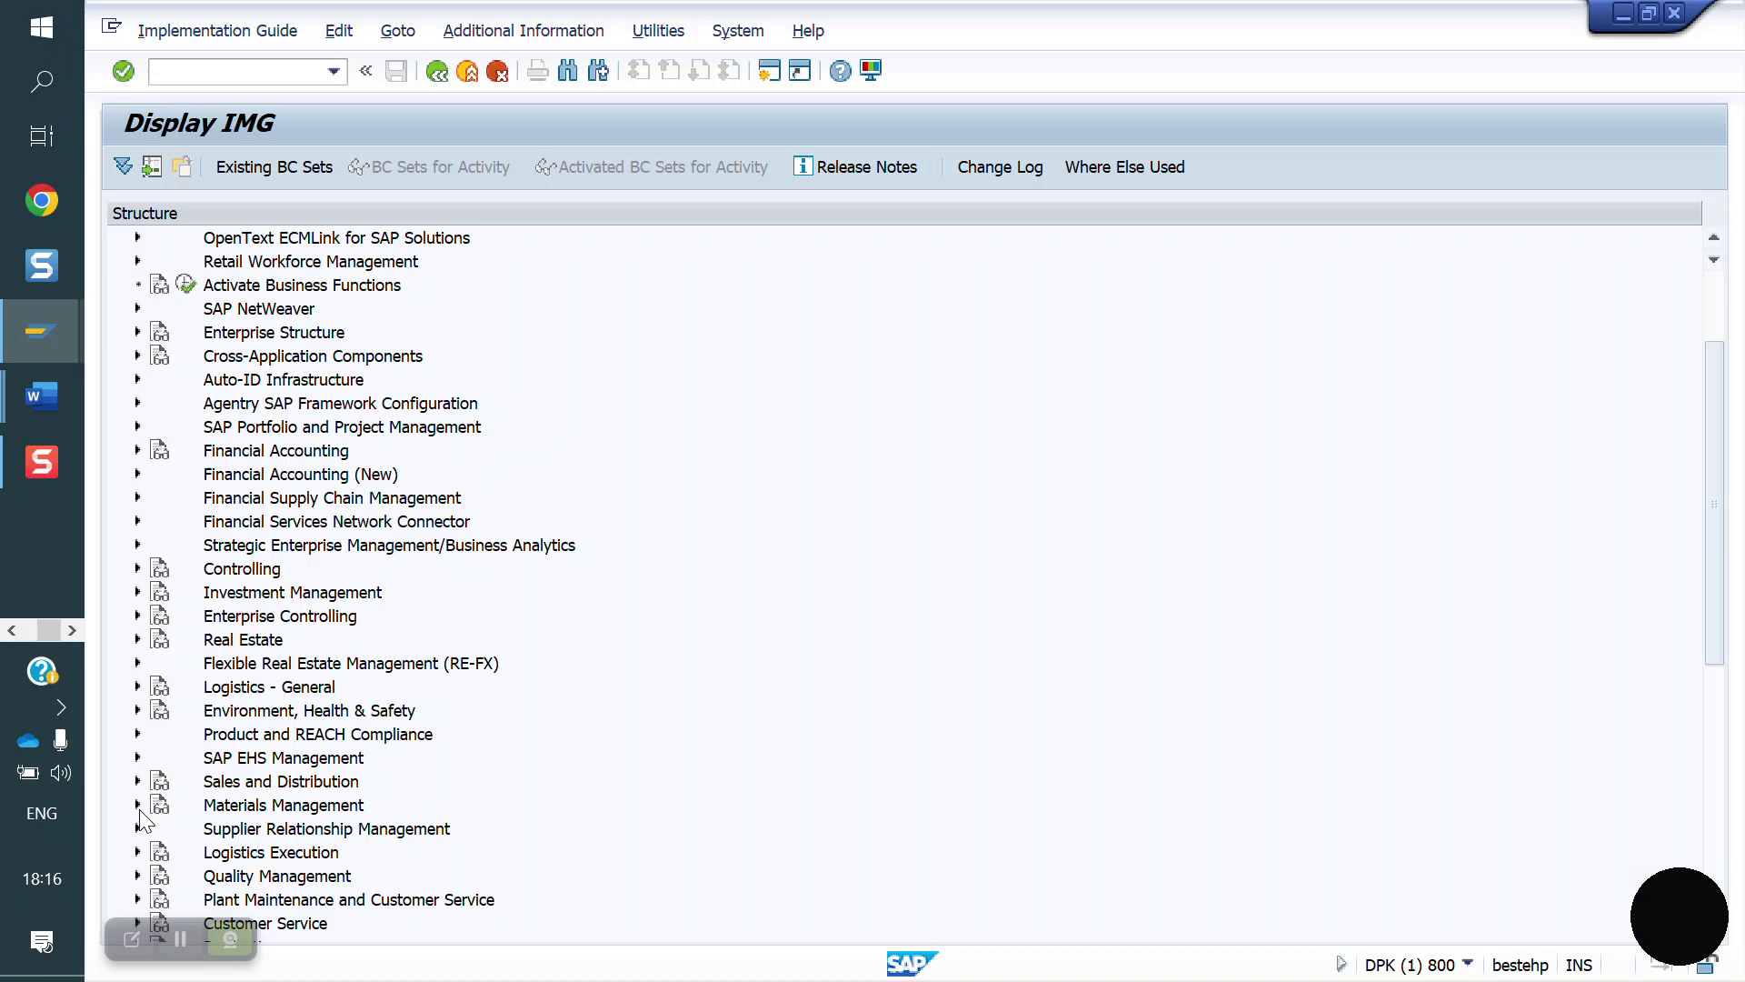
{"action": "left_click", "coordinate": [138, 804]}
{"action": "left_click", "coordinate": [154, 781]}
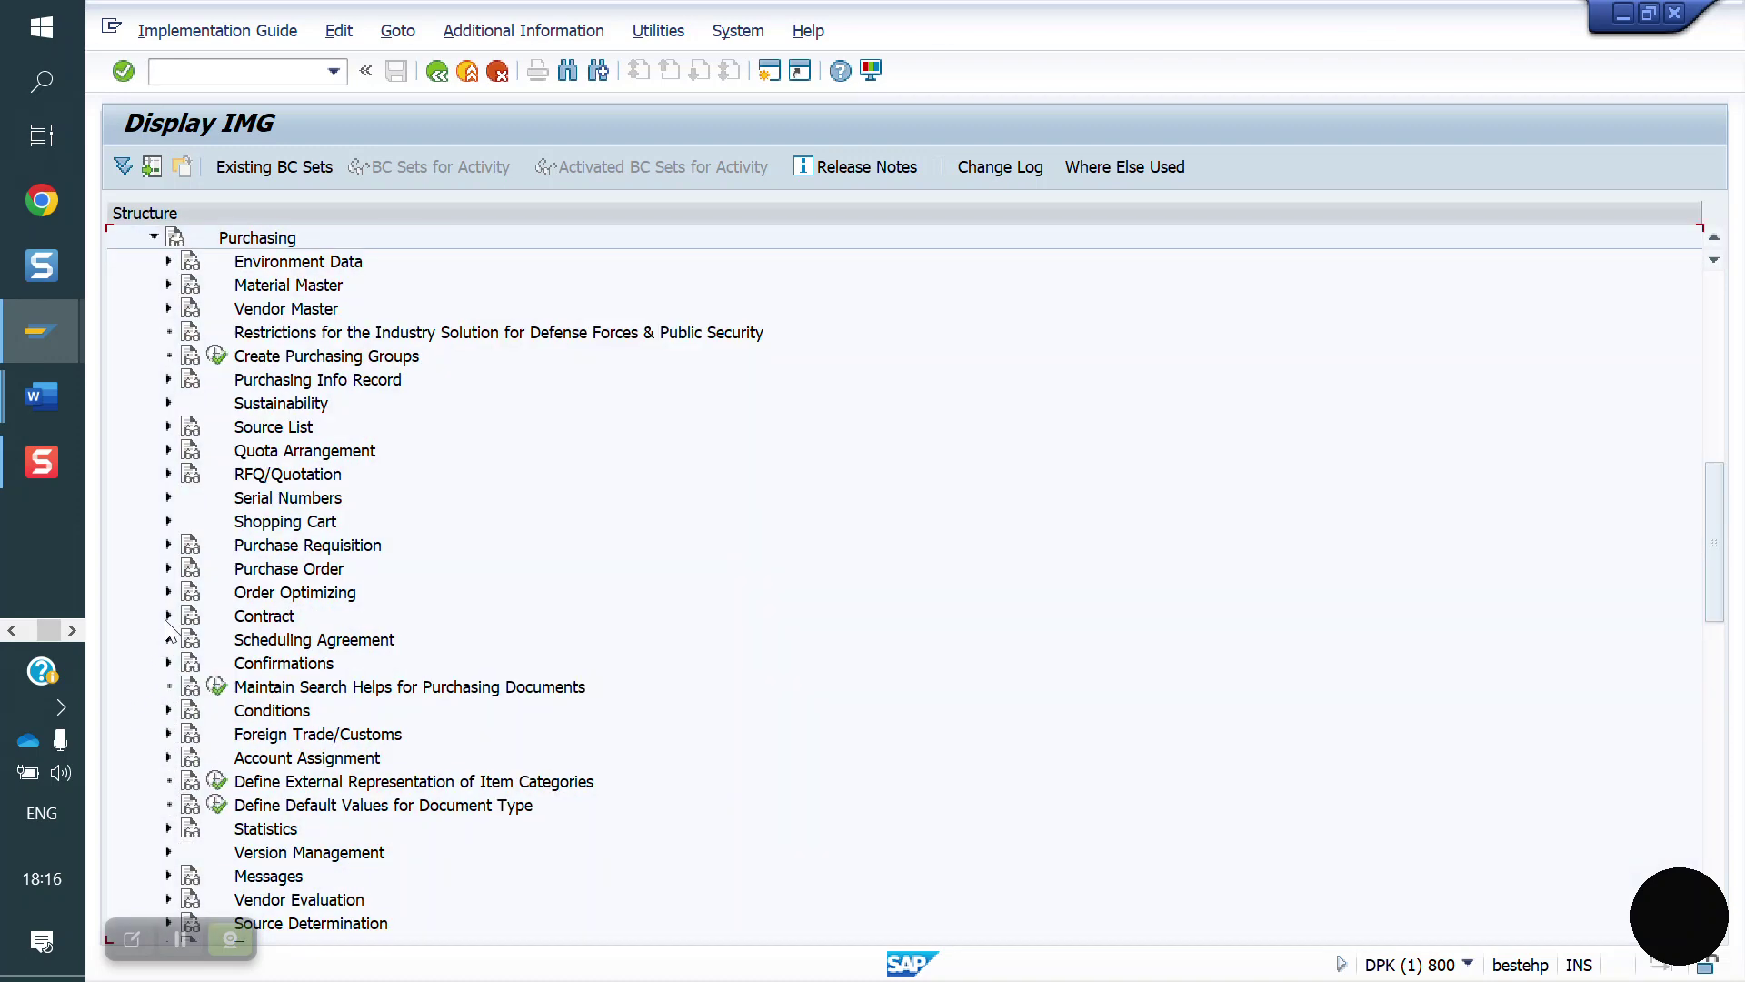
{"action": "left_click", "coordinate": [169, 569]}
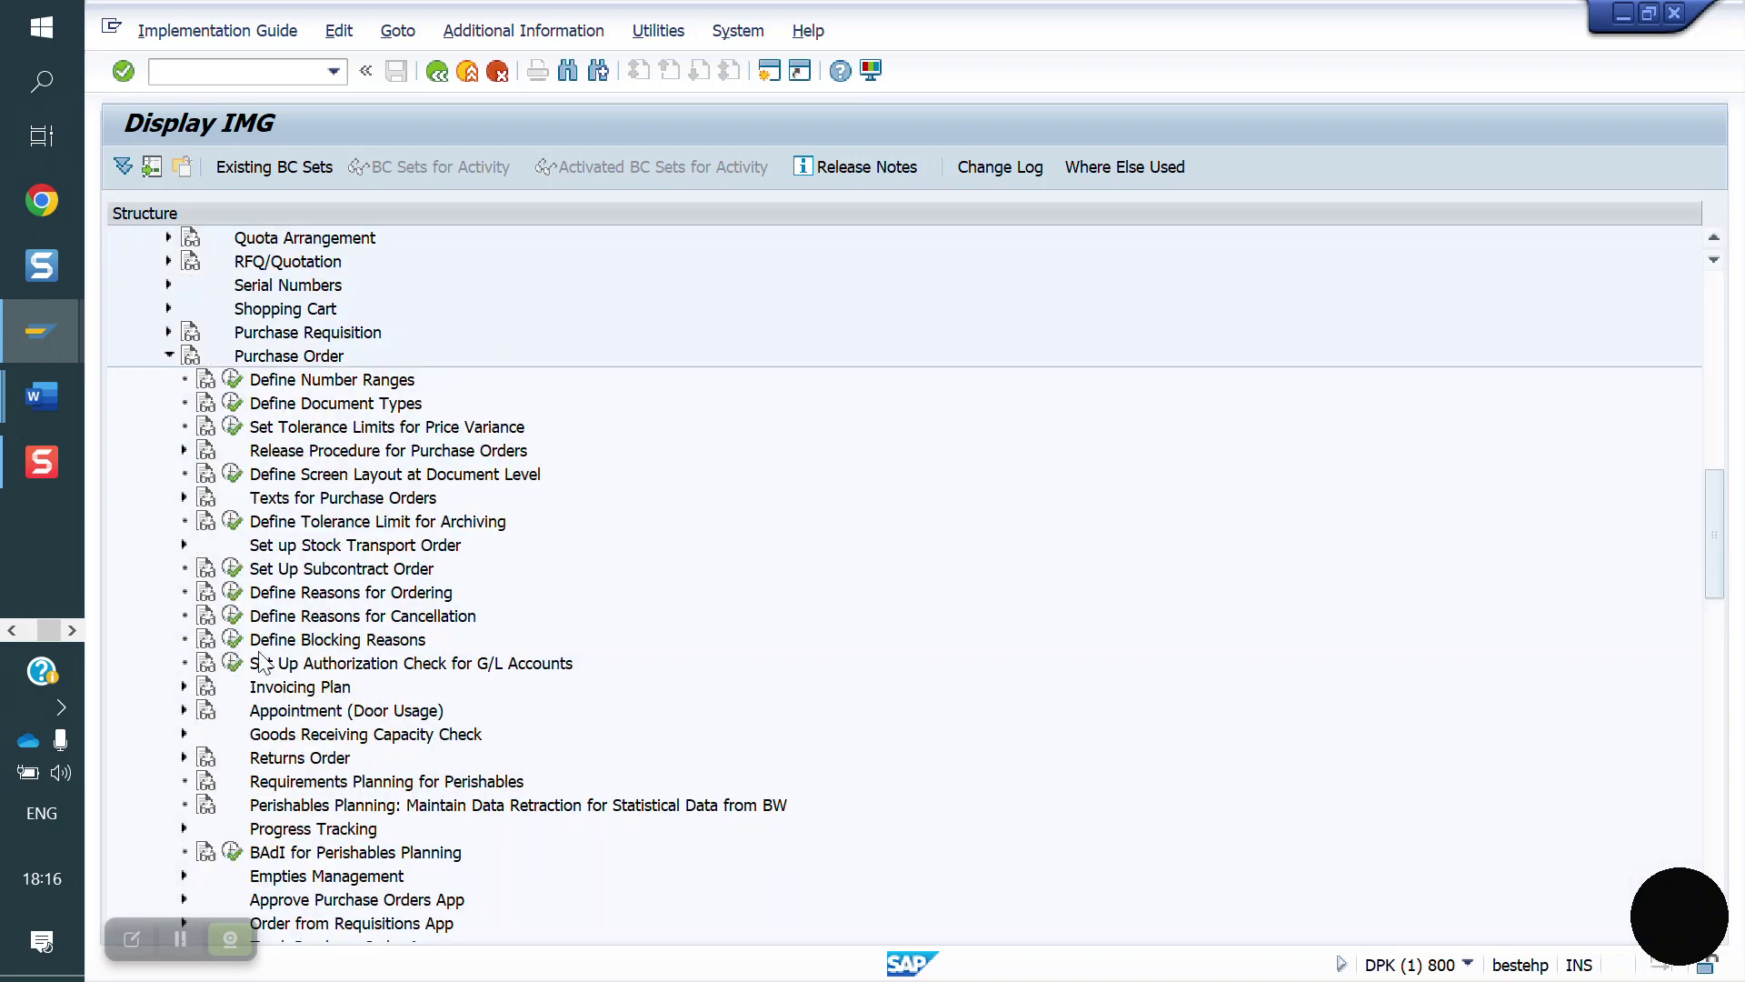
{"action": "left_click", "coordinate": [184, 545]}
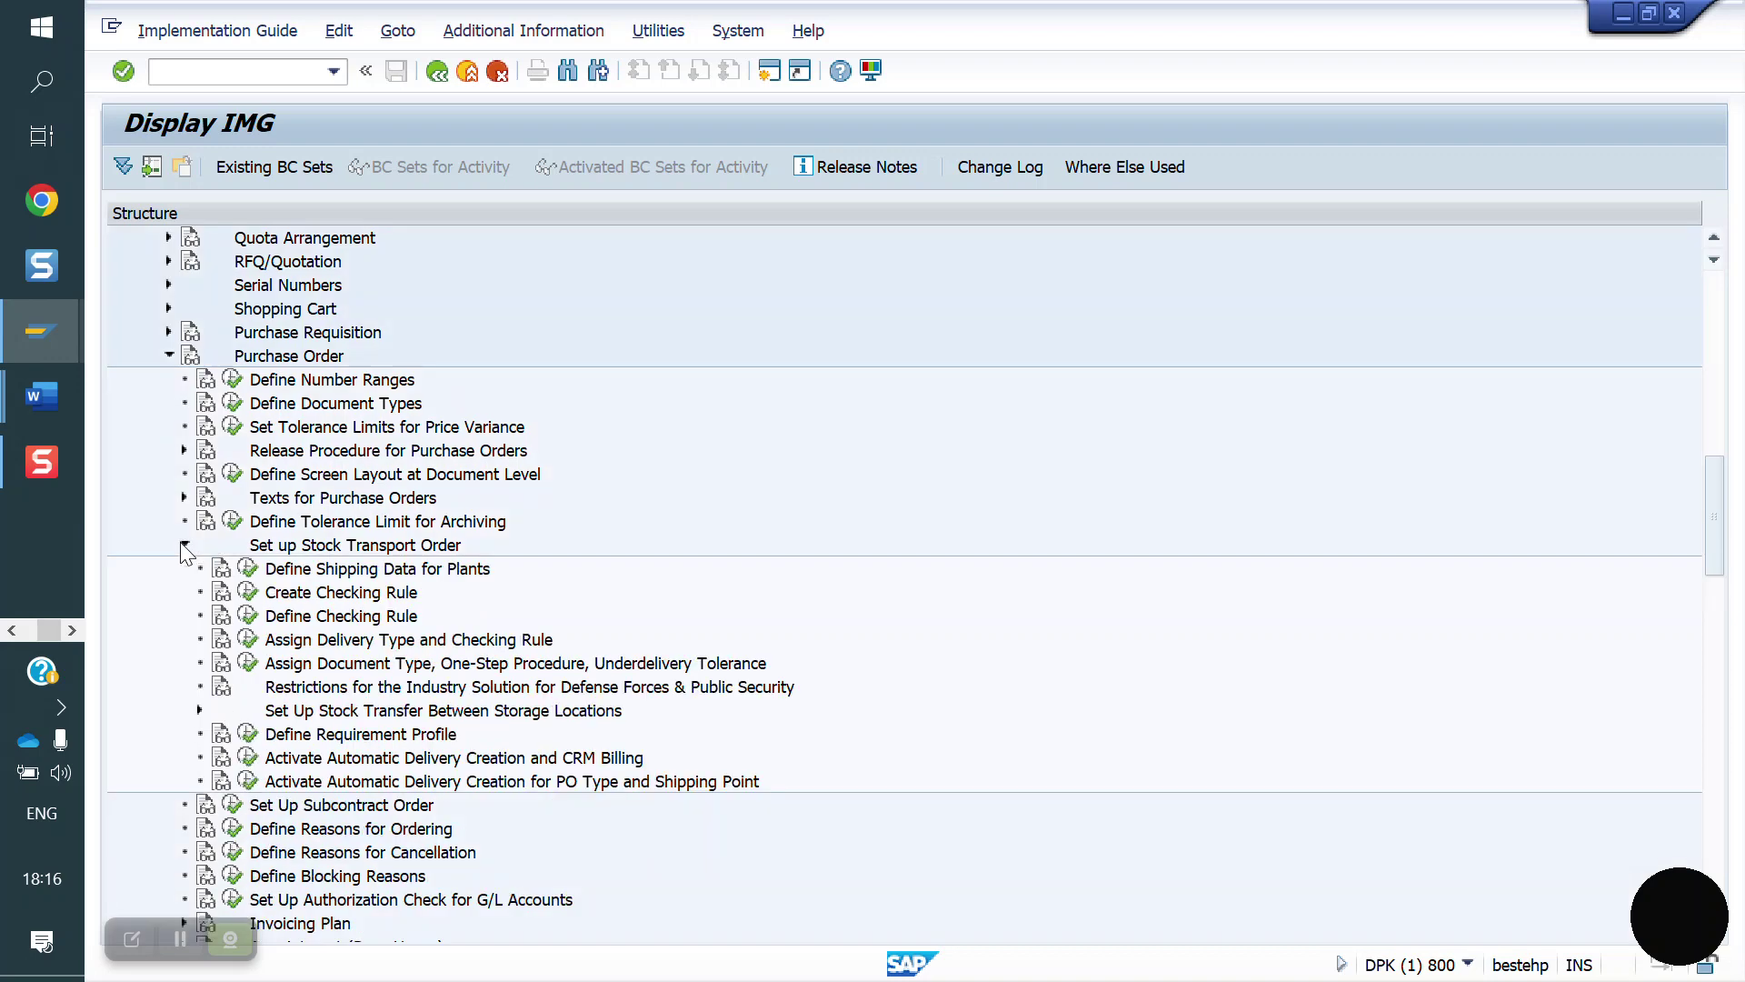
{"action": "left_click", "coordinate": [248, 570]}
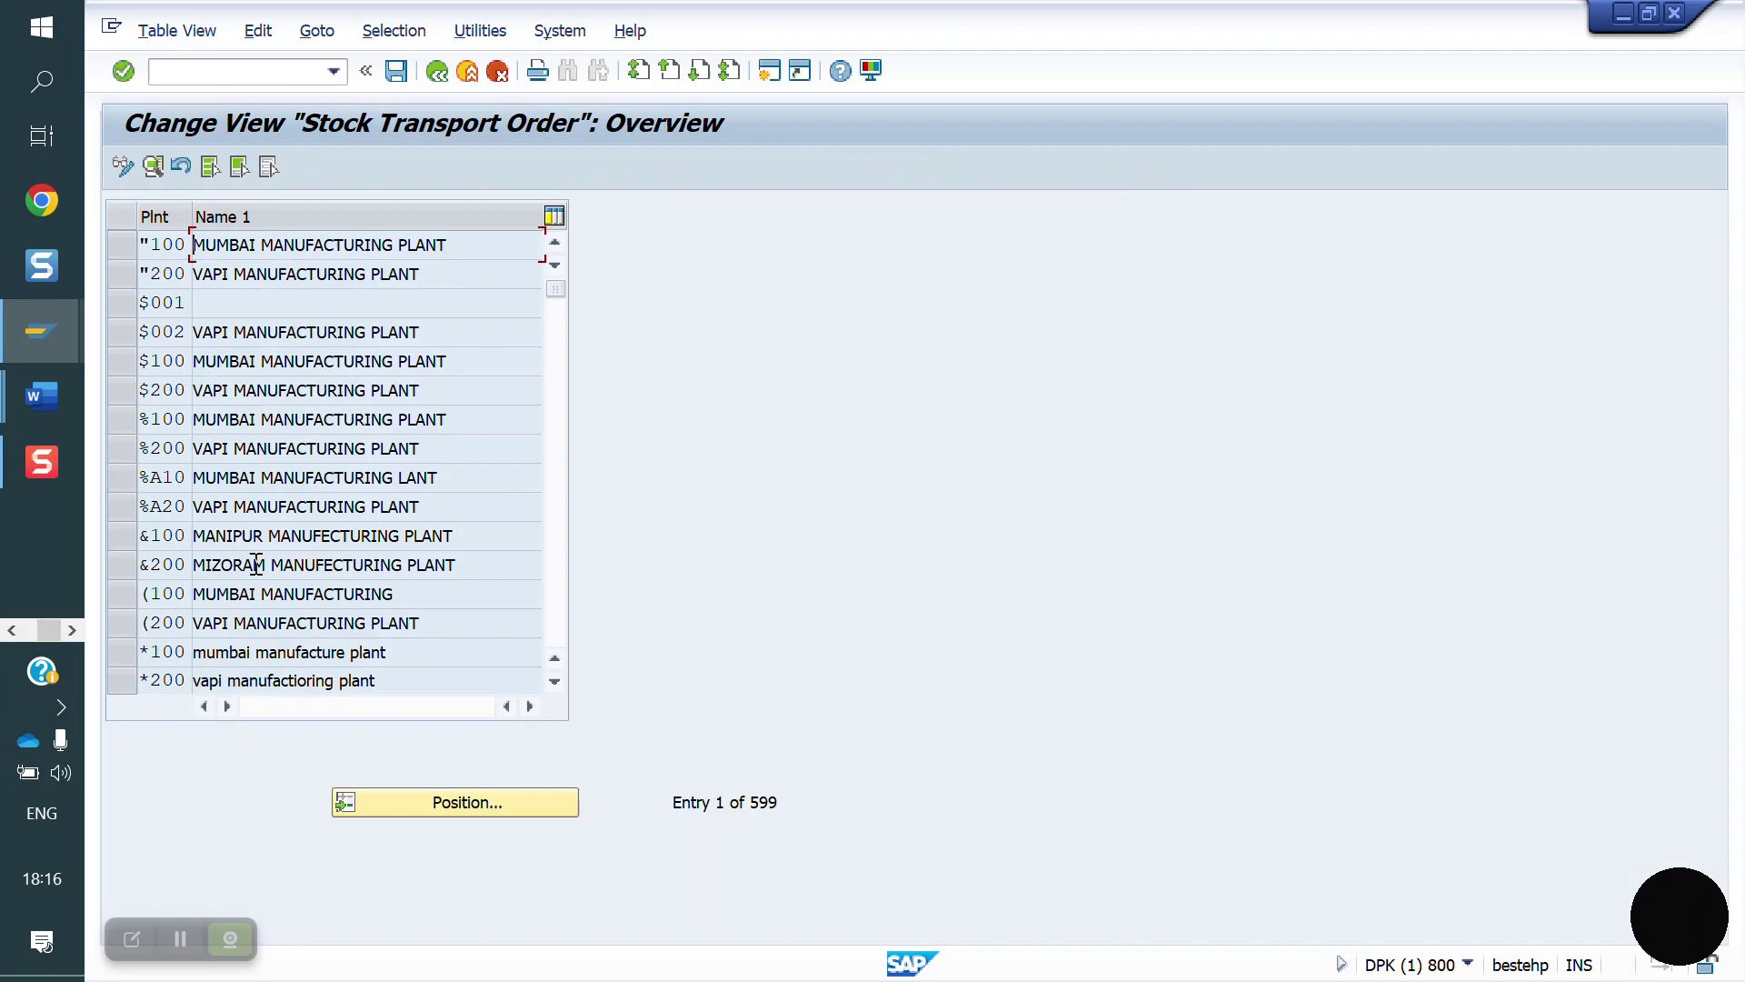
Jump to plant YO50 in the shipping data list and open its details
{"action": "left_click", "coordinate": [460, 814]}
{"action": "type", "text": "YO"}
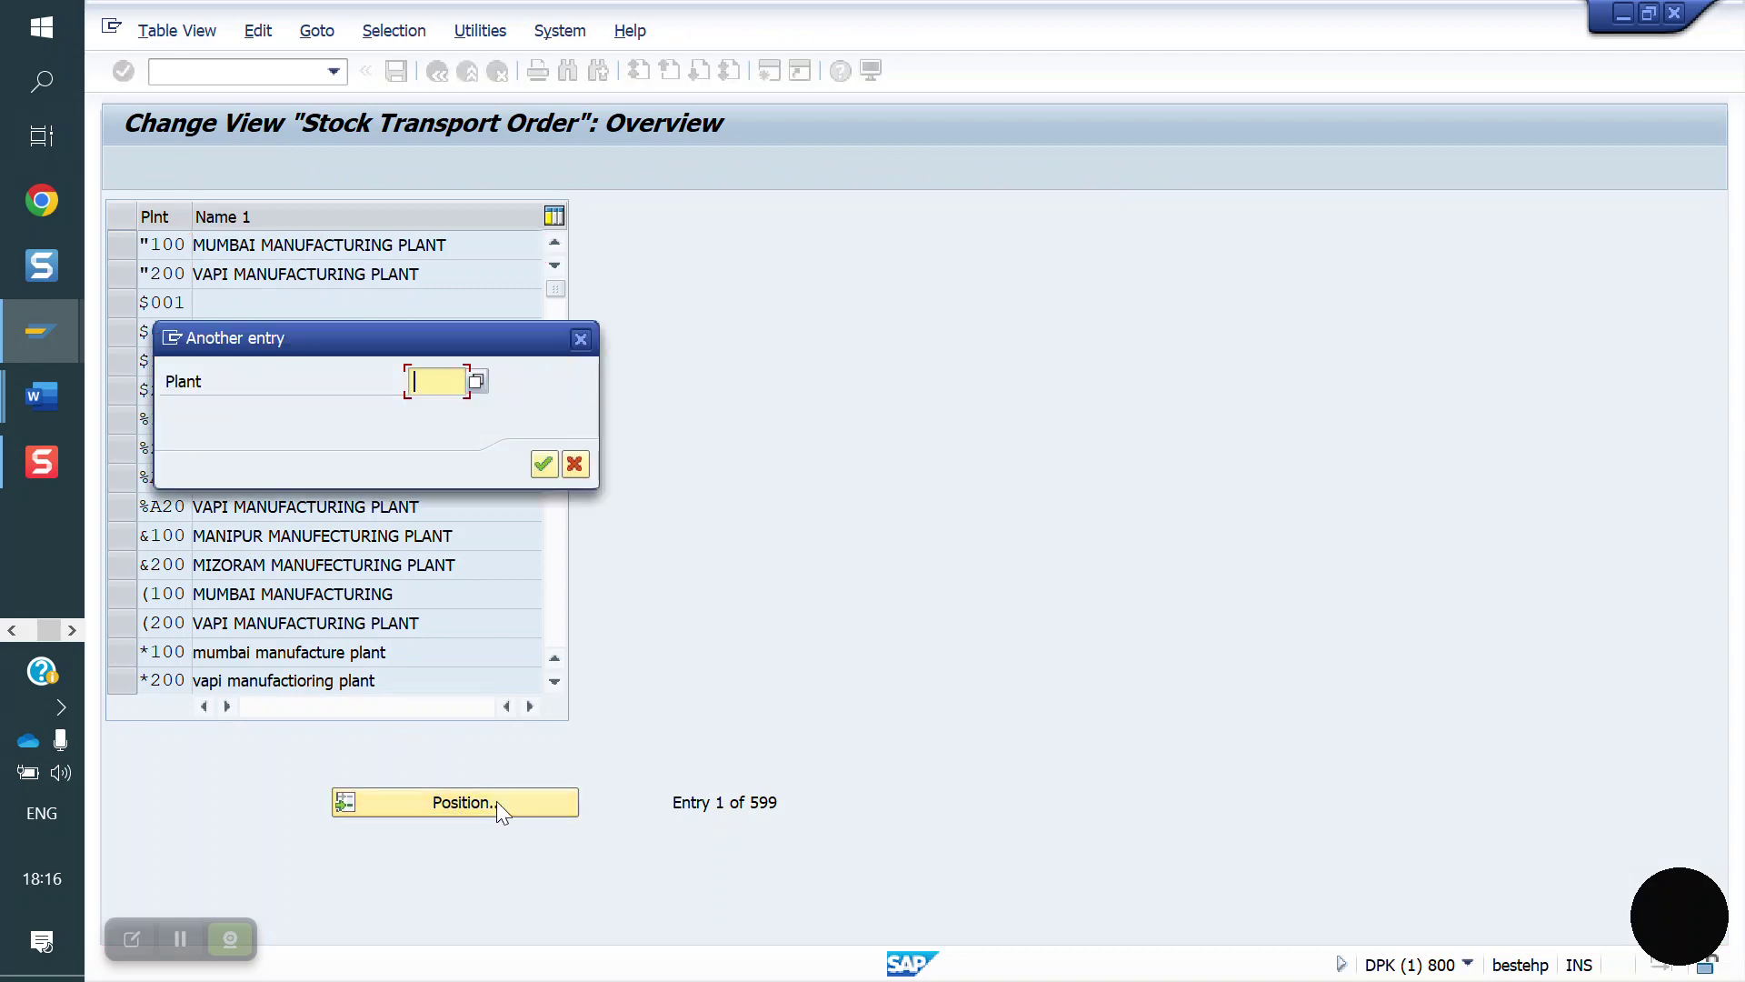
{"action": "type", "text": "50"}
{"action": "key", "text": "Return"}
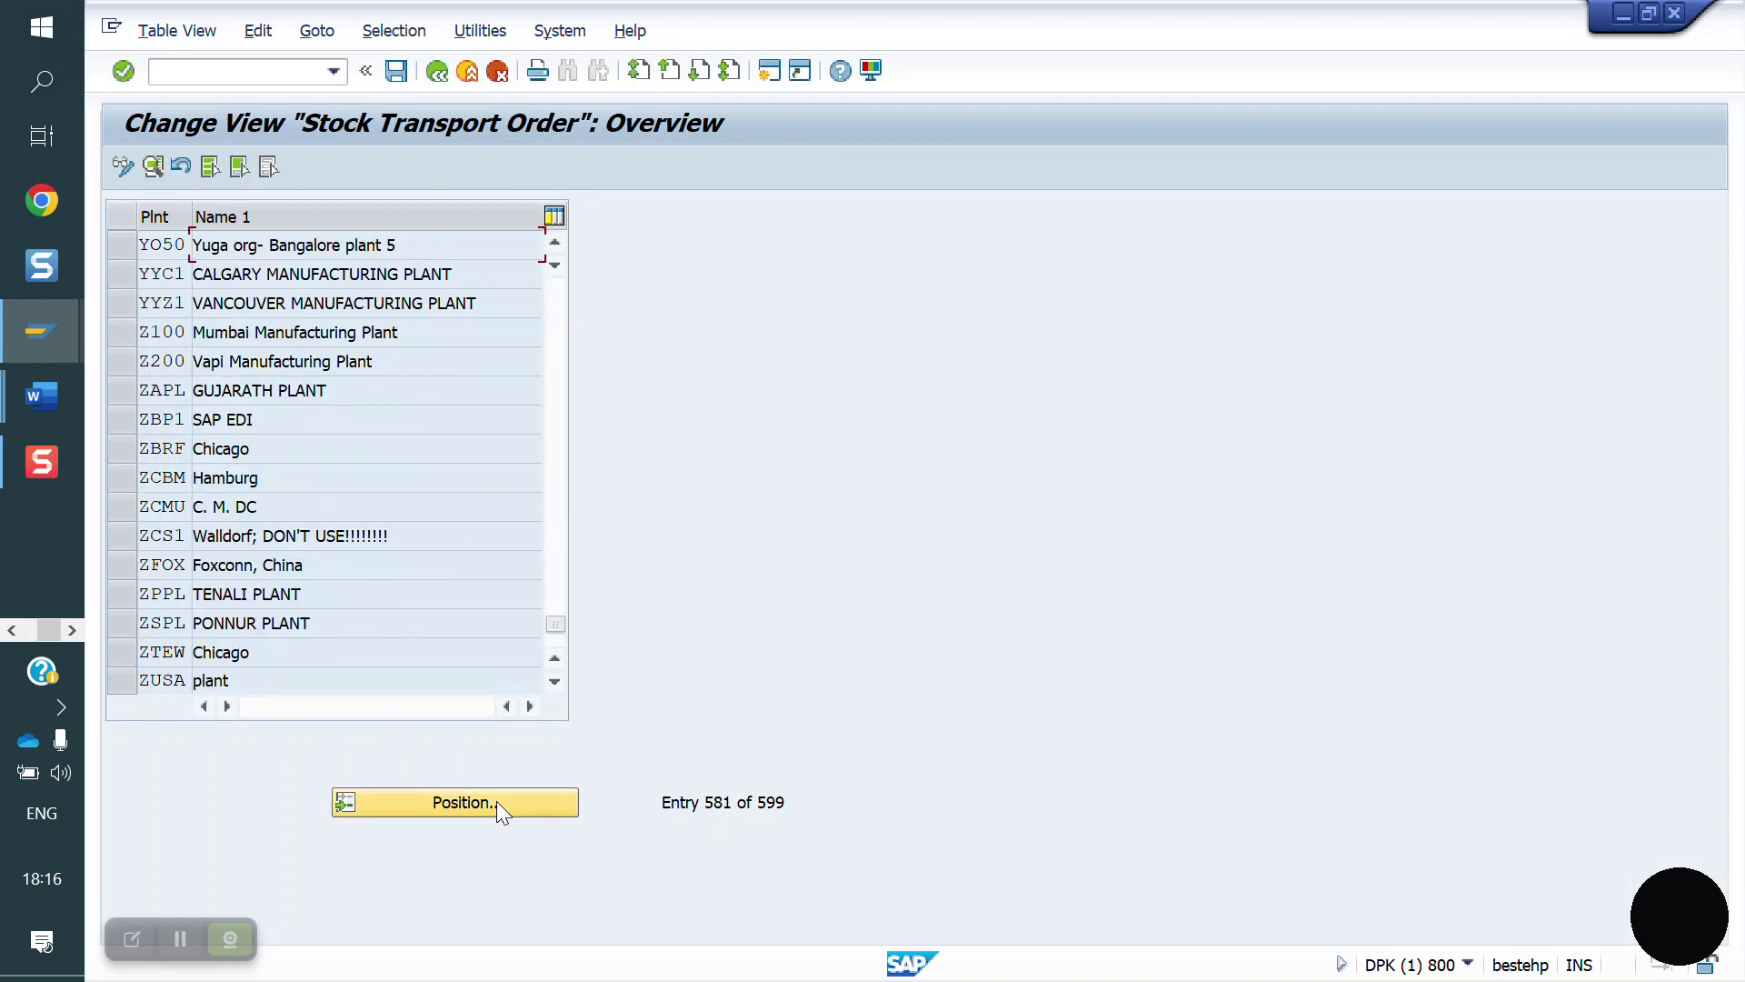
{"action": "double_click", "coordinate": [179, 246]}
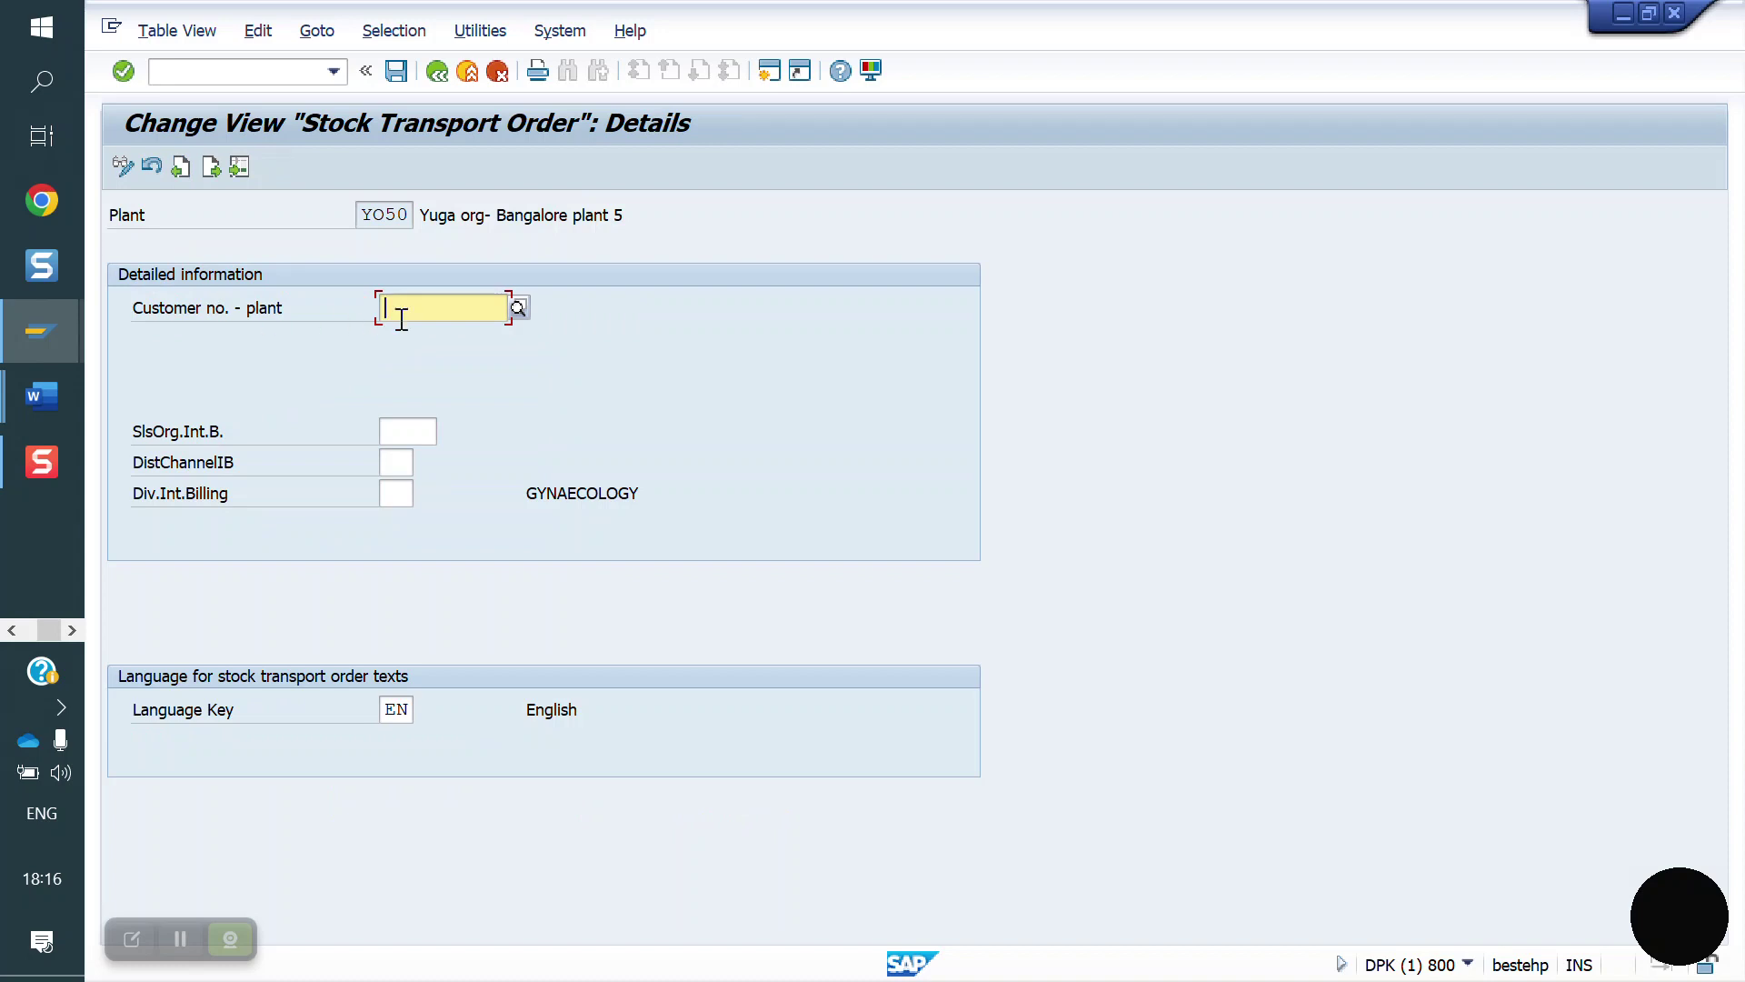
Enter sales org YO10, distribution channel YD and division YR for plant YO50
{"action": "left_click", "coordinate": [419, 439]}
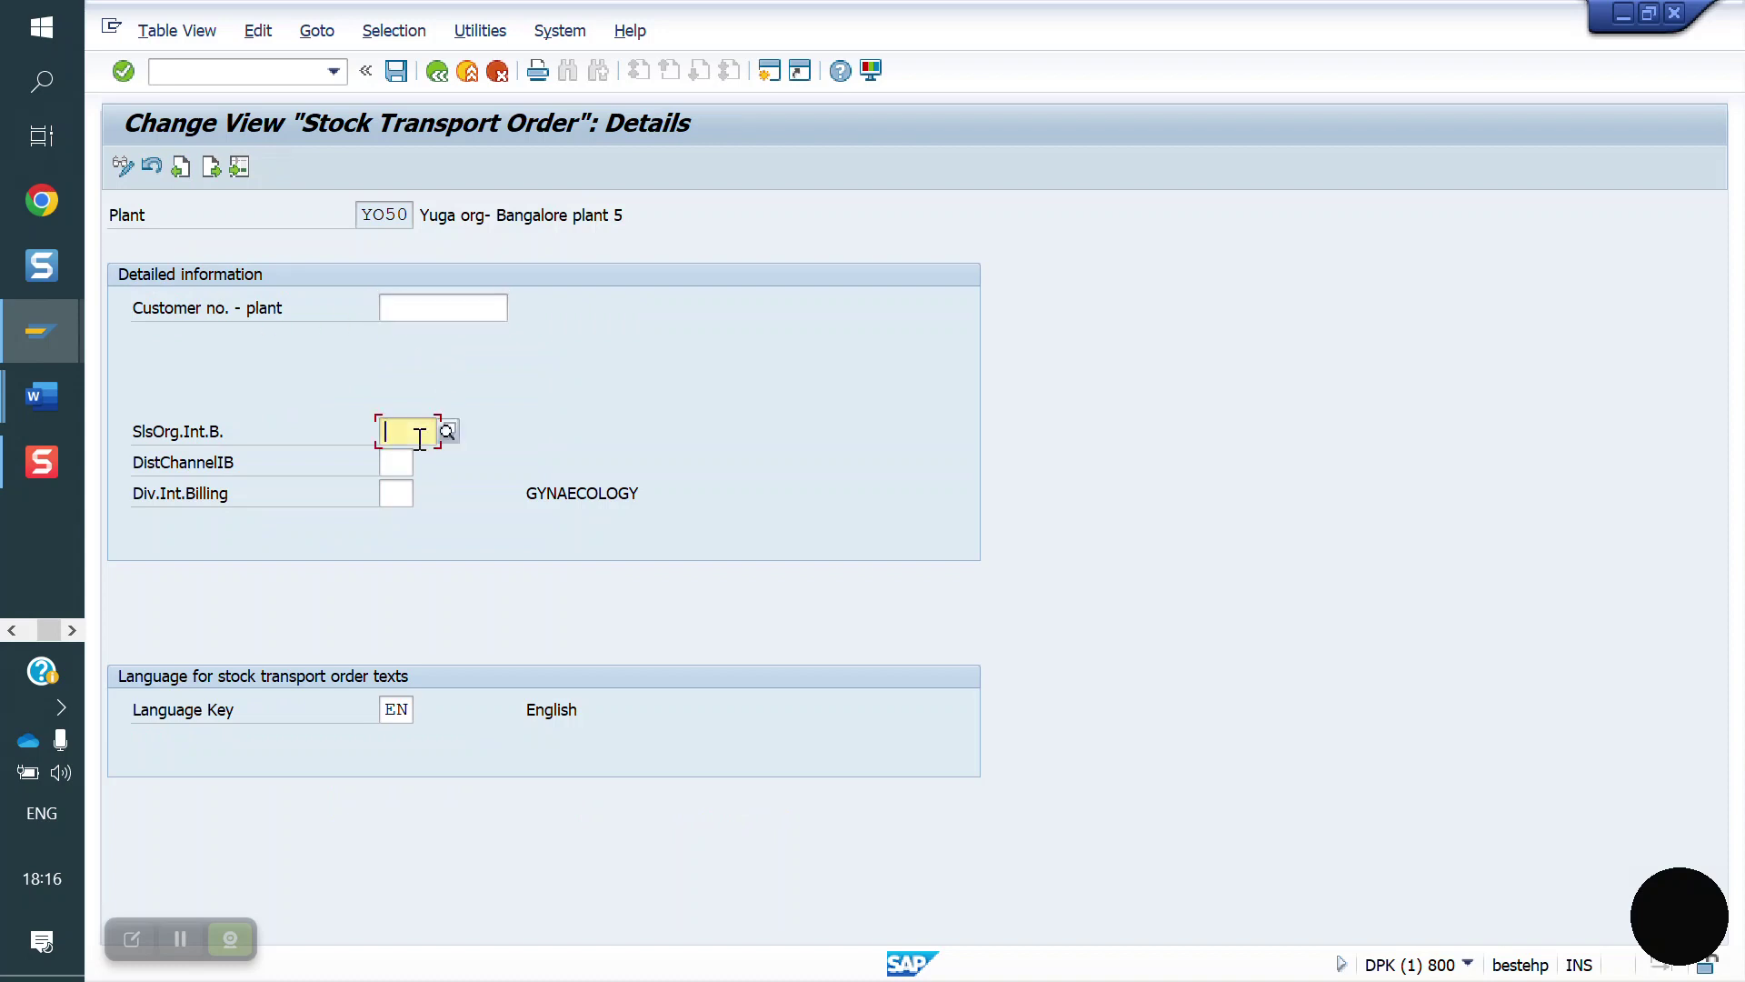
{"action": "type", "text": "YO10"}
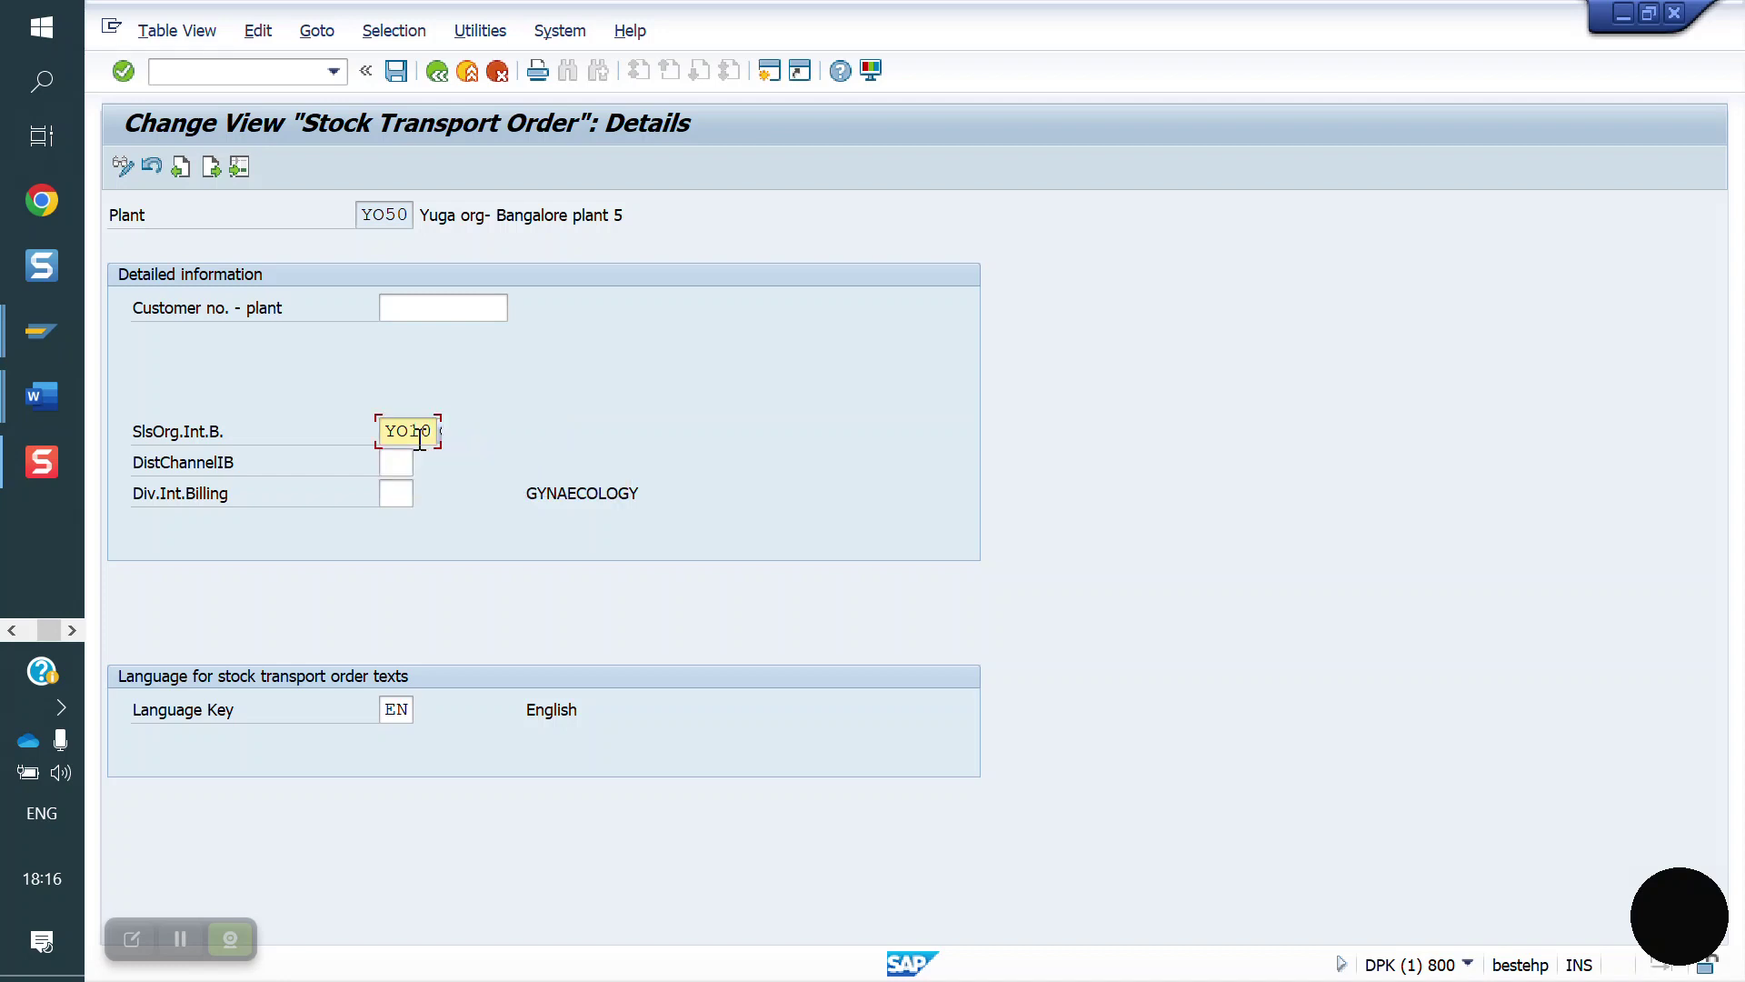
{"action": "key", "text": "Tab"}
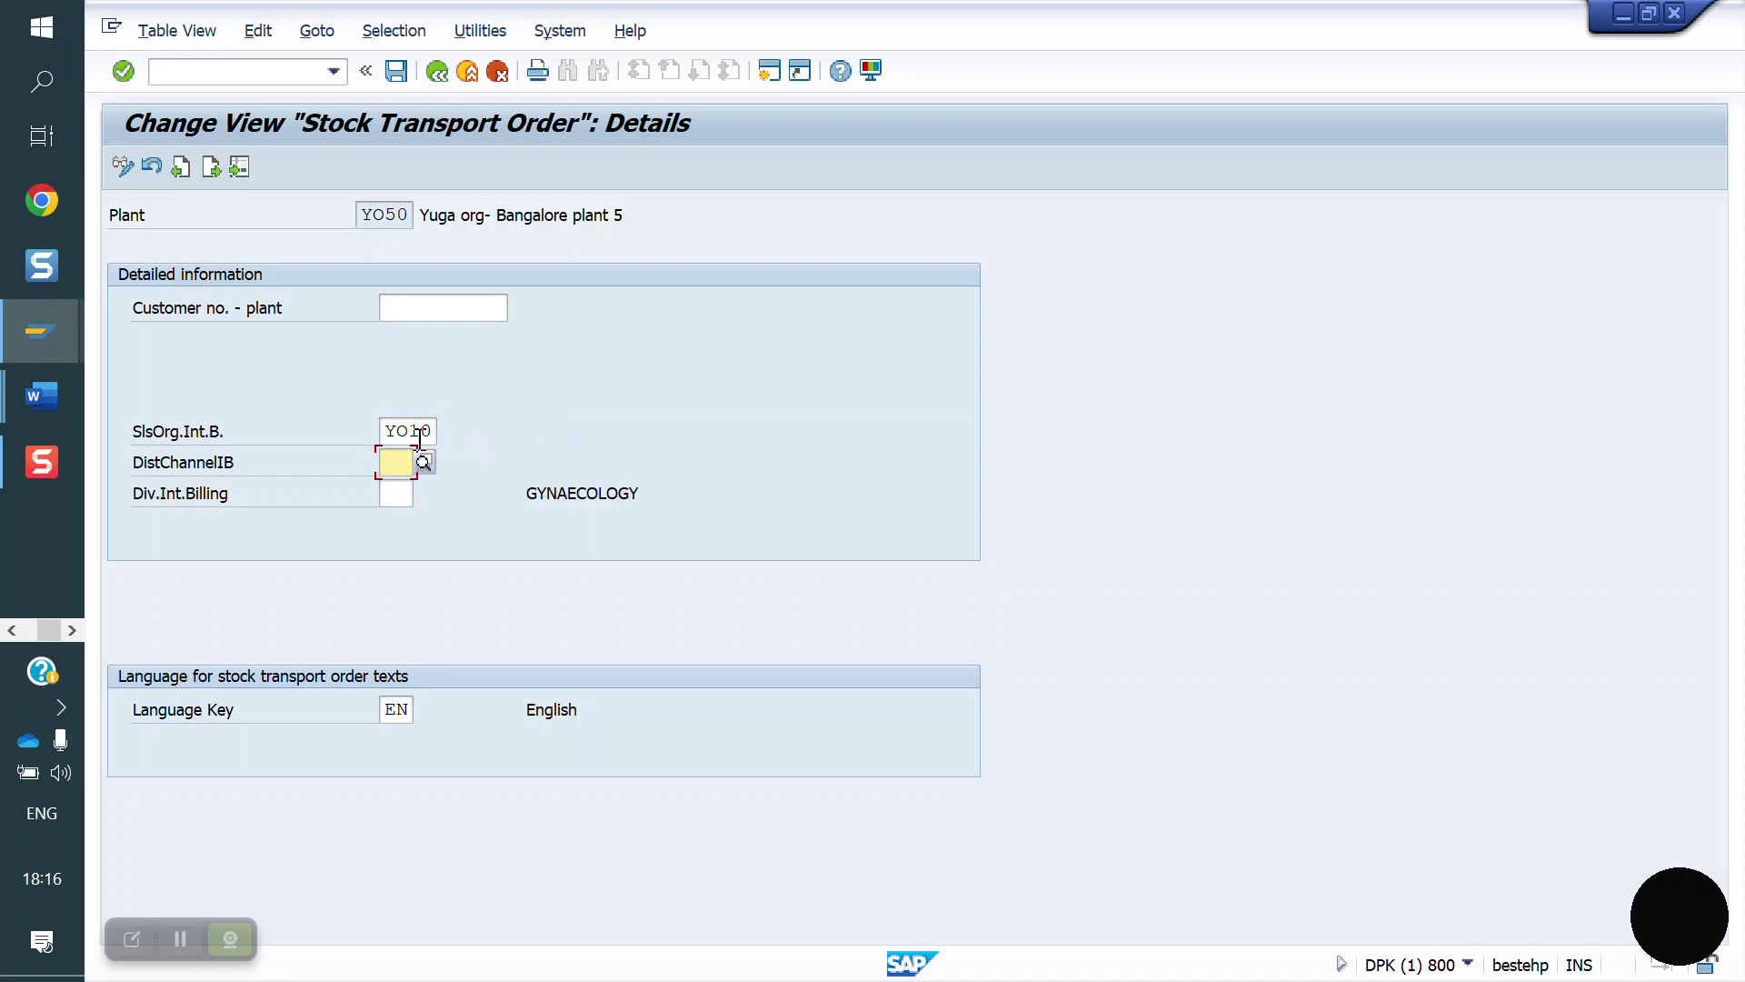
{"action": "type", "text": "YD"}
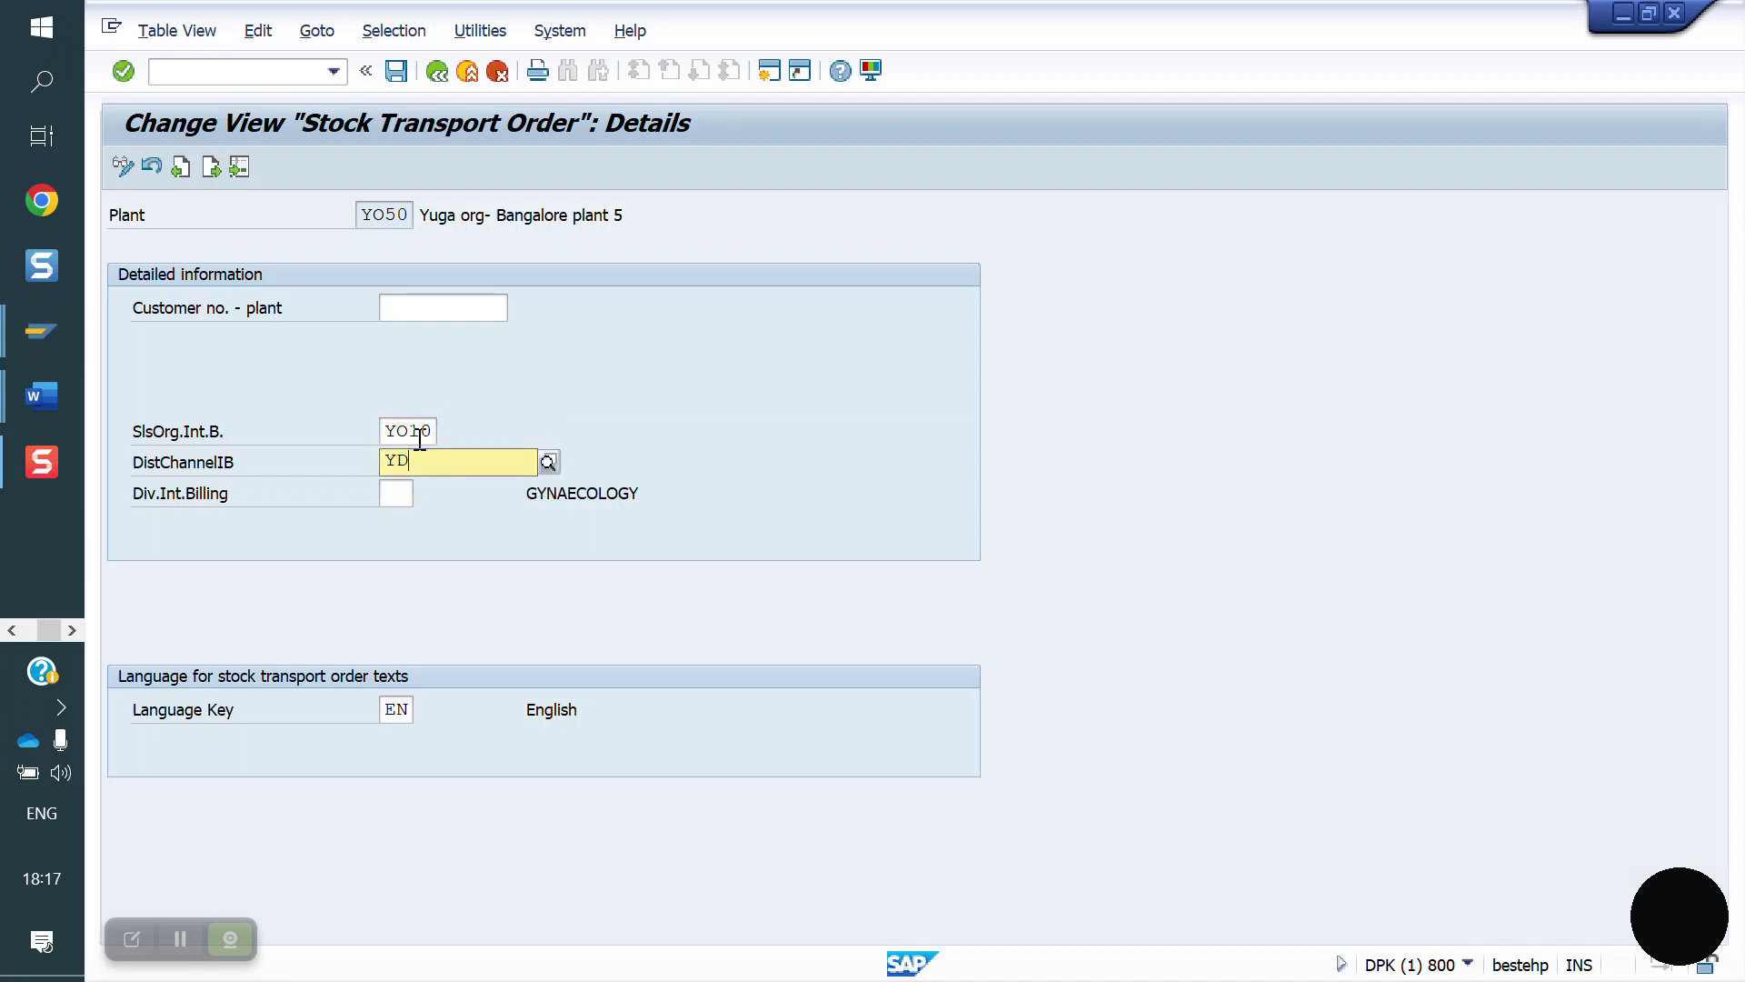
{"action": "key", "text": "Tab"}
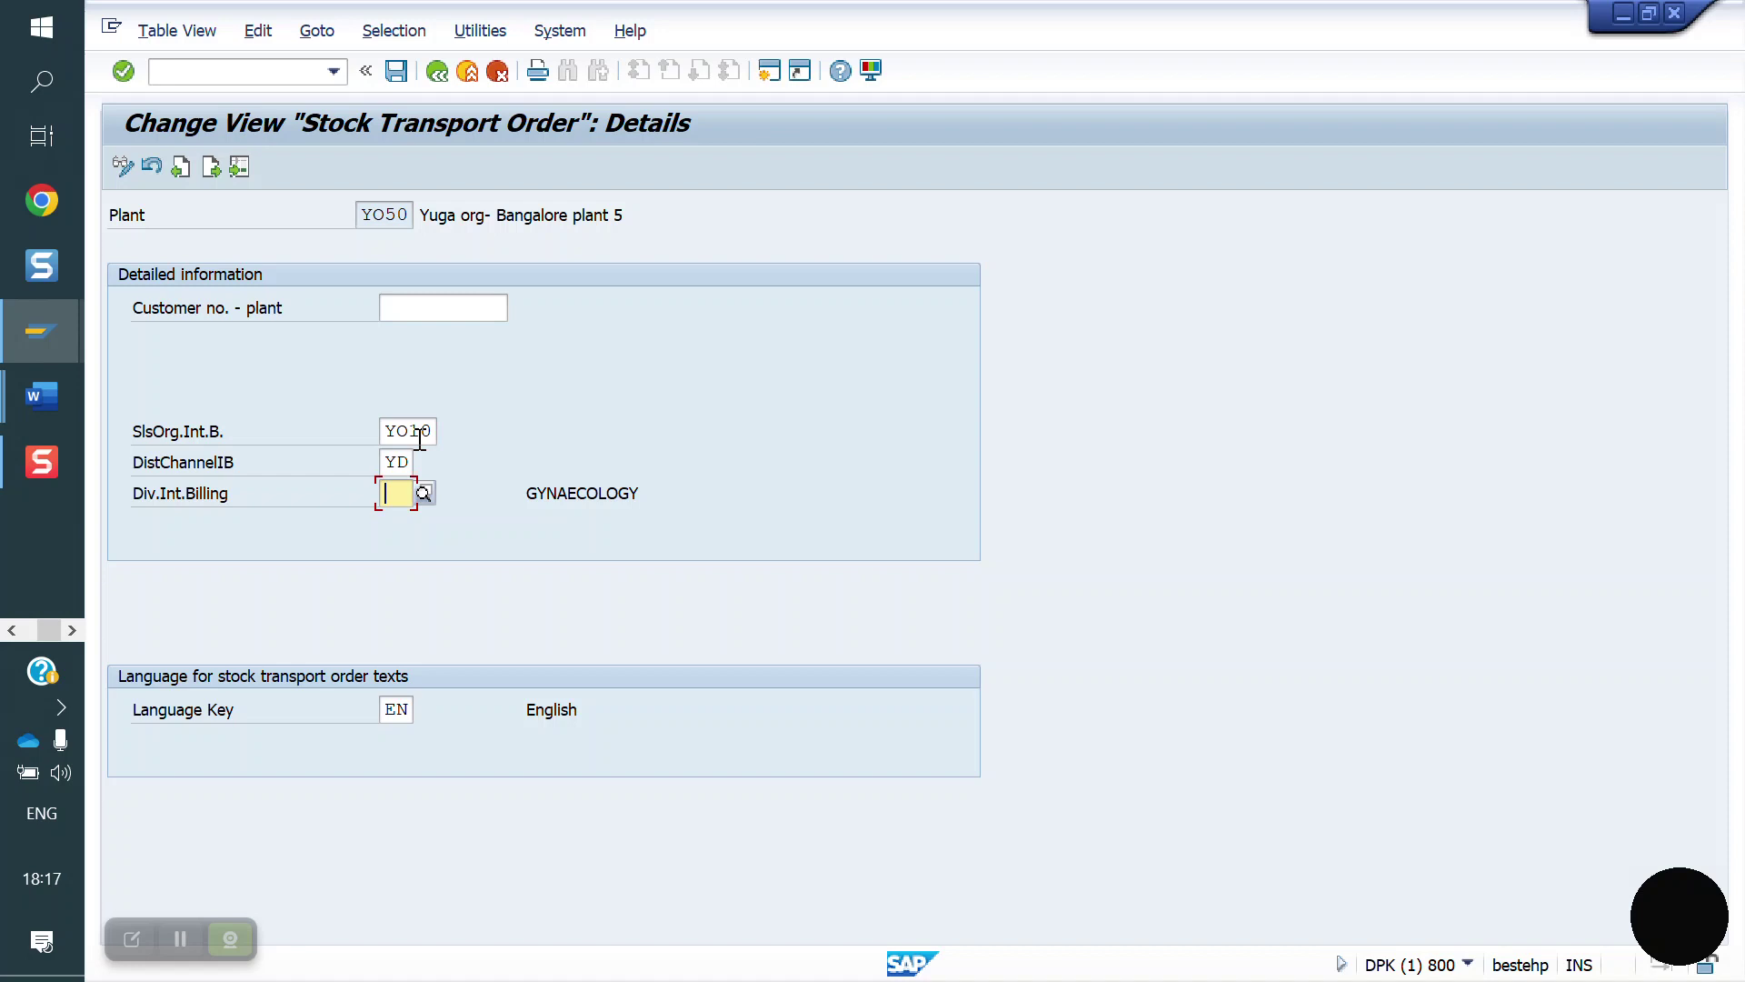
{"action": "type", "text": "YR"}
{"action": "key", "text": "Return"}
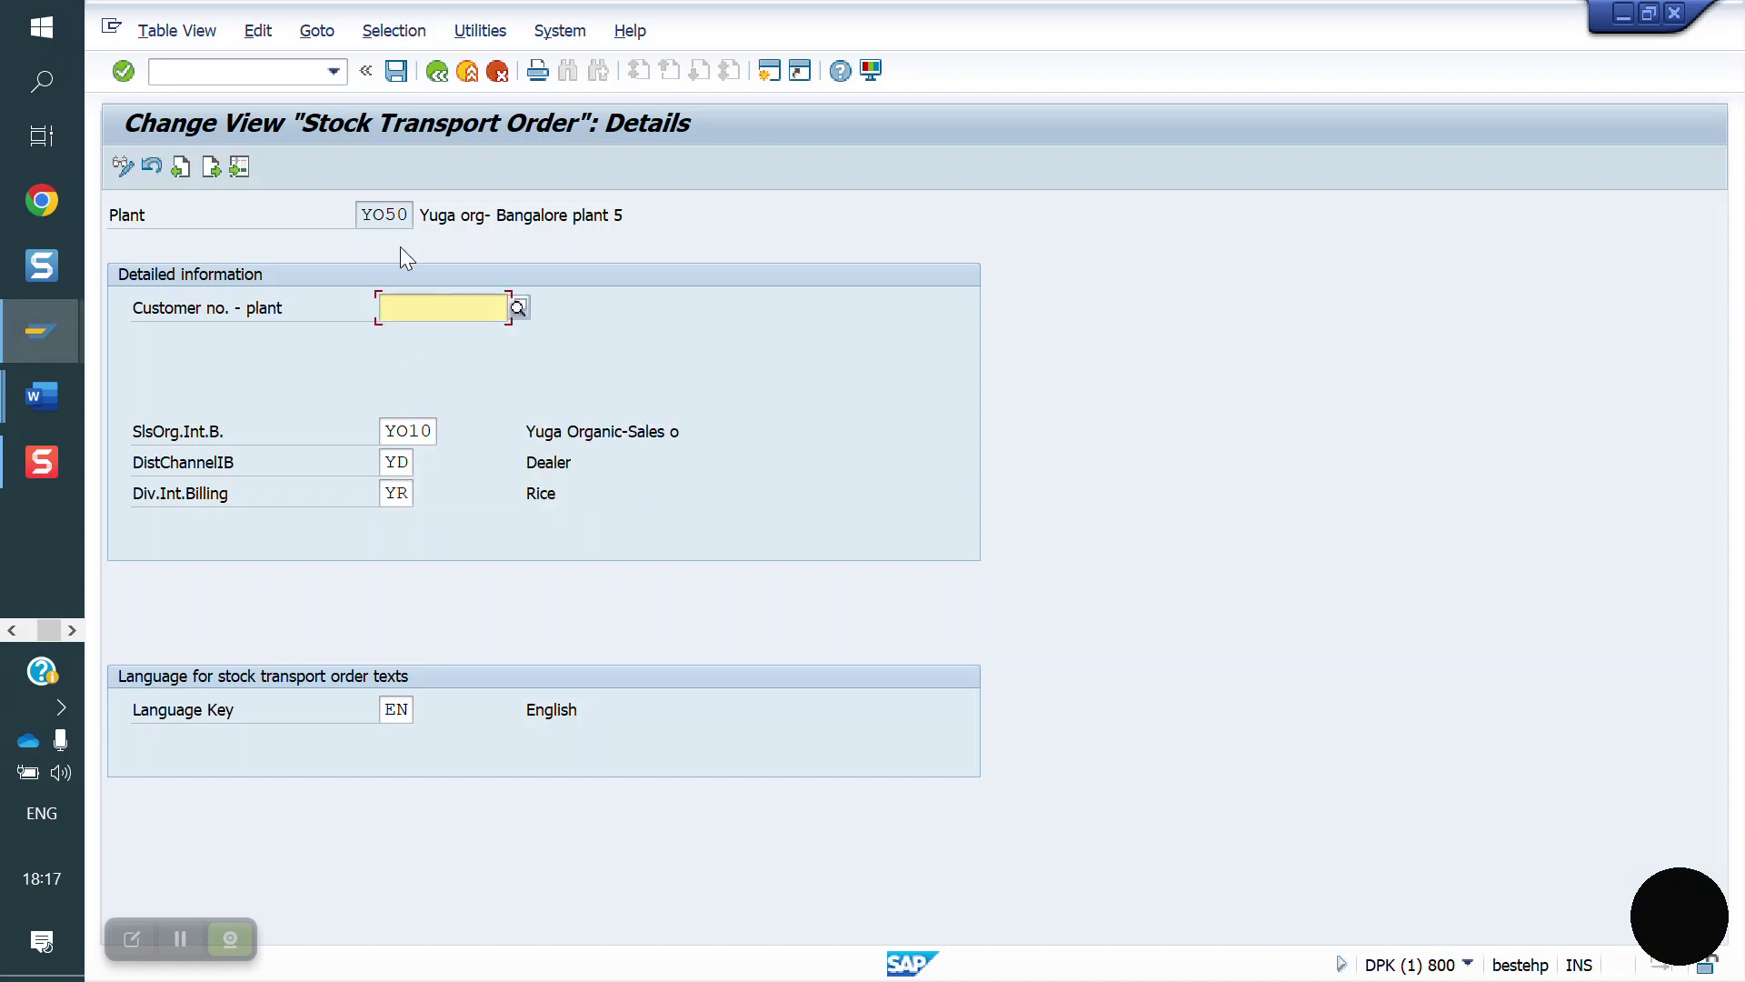
Save YO50's shipping data under the customizing request
{"action": "left_click_drag", "start_coordinate": [409, 215], "coordinate": [354, 218]}
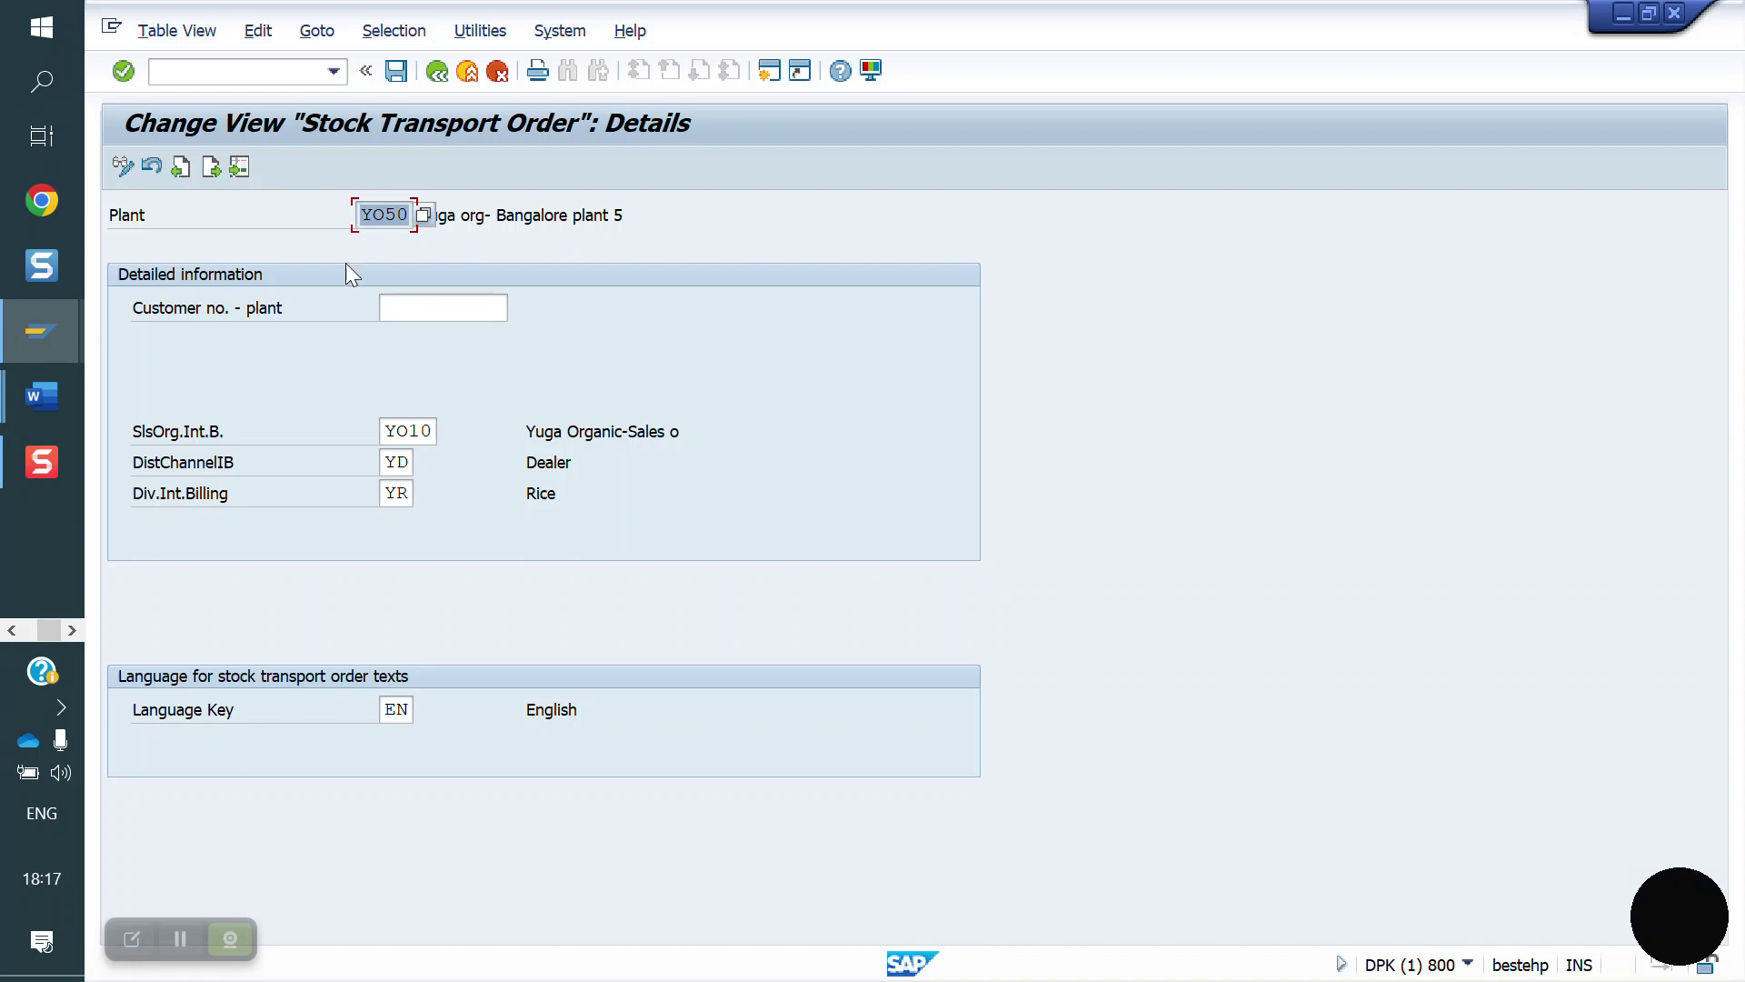
{"action": "left_click", "coordinate": [449, 305]}
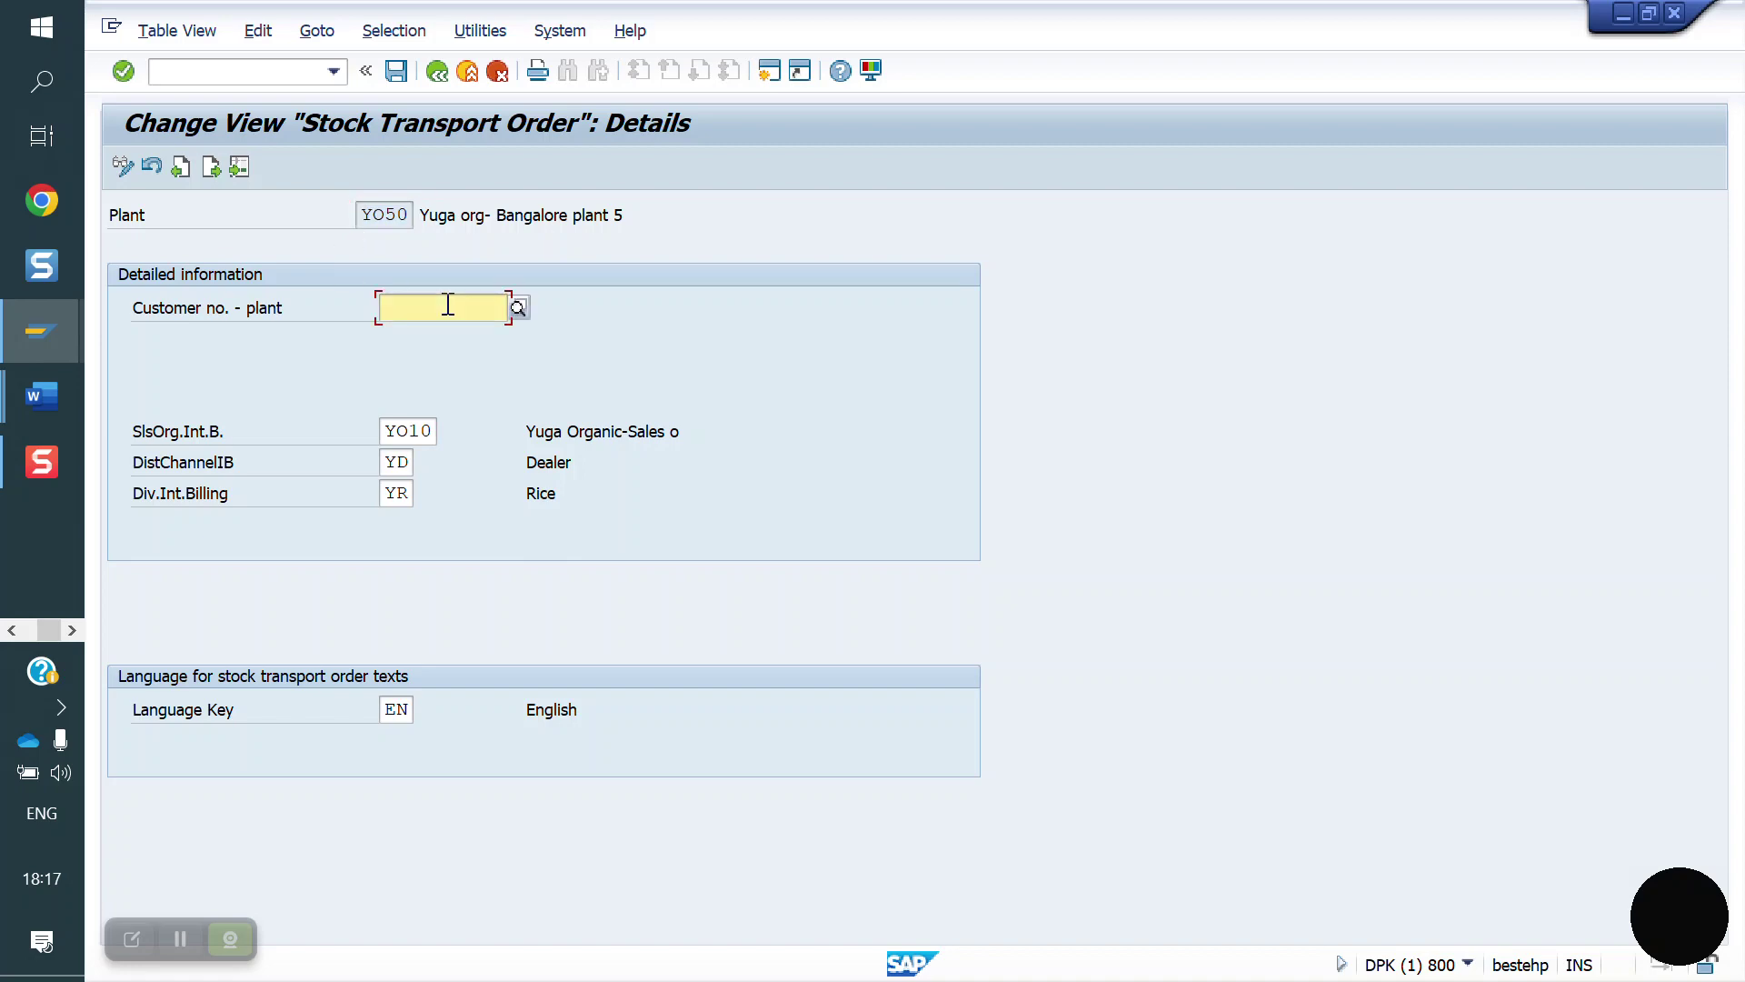
{"action": "left_click", "coordinate": [394, 77]}
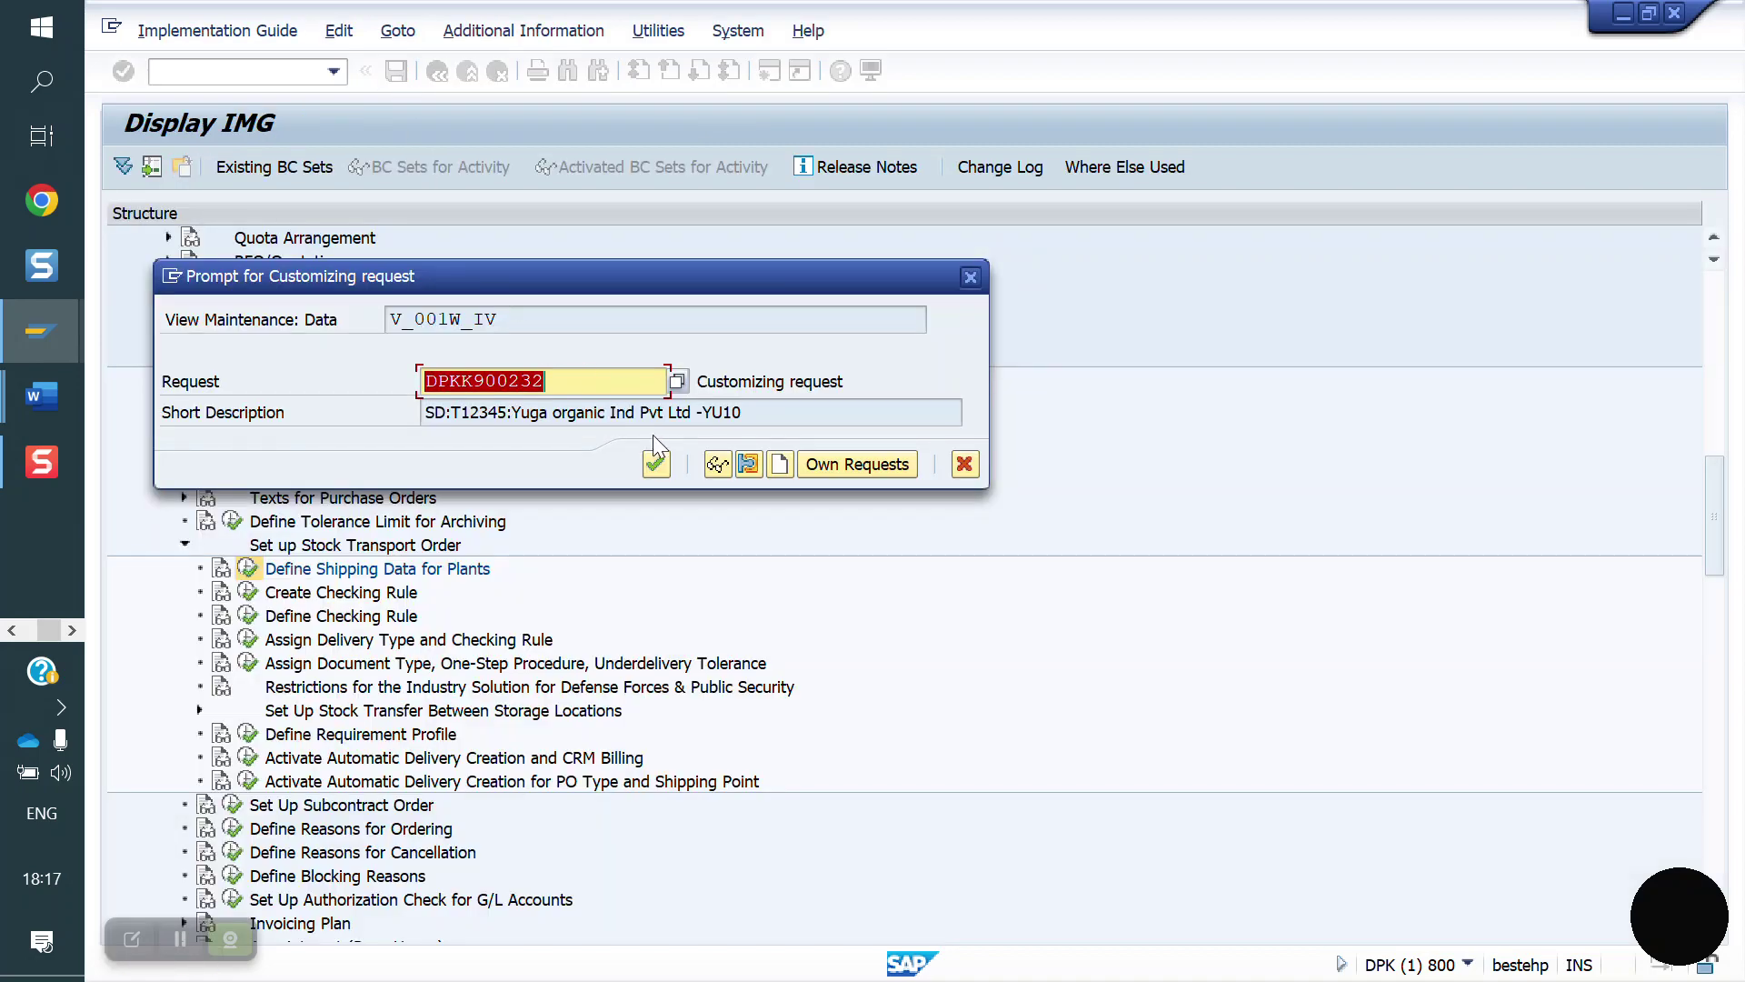
{"action": "left_click", "coordinate": [656, 466]}
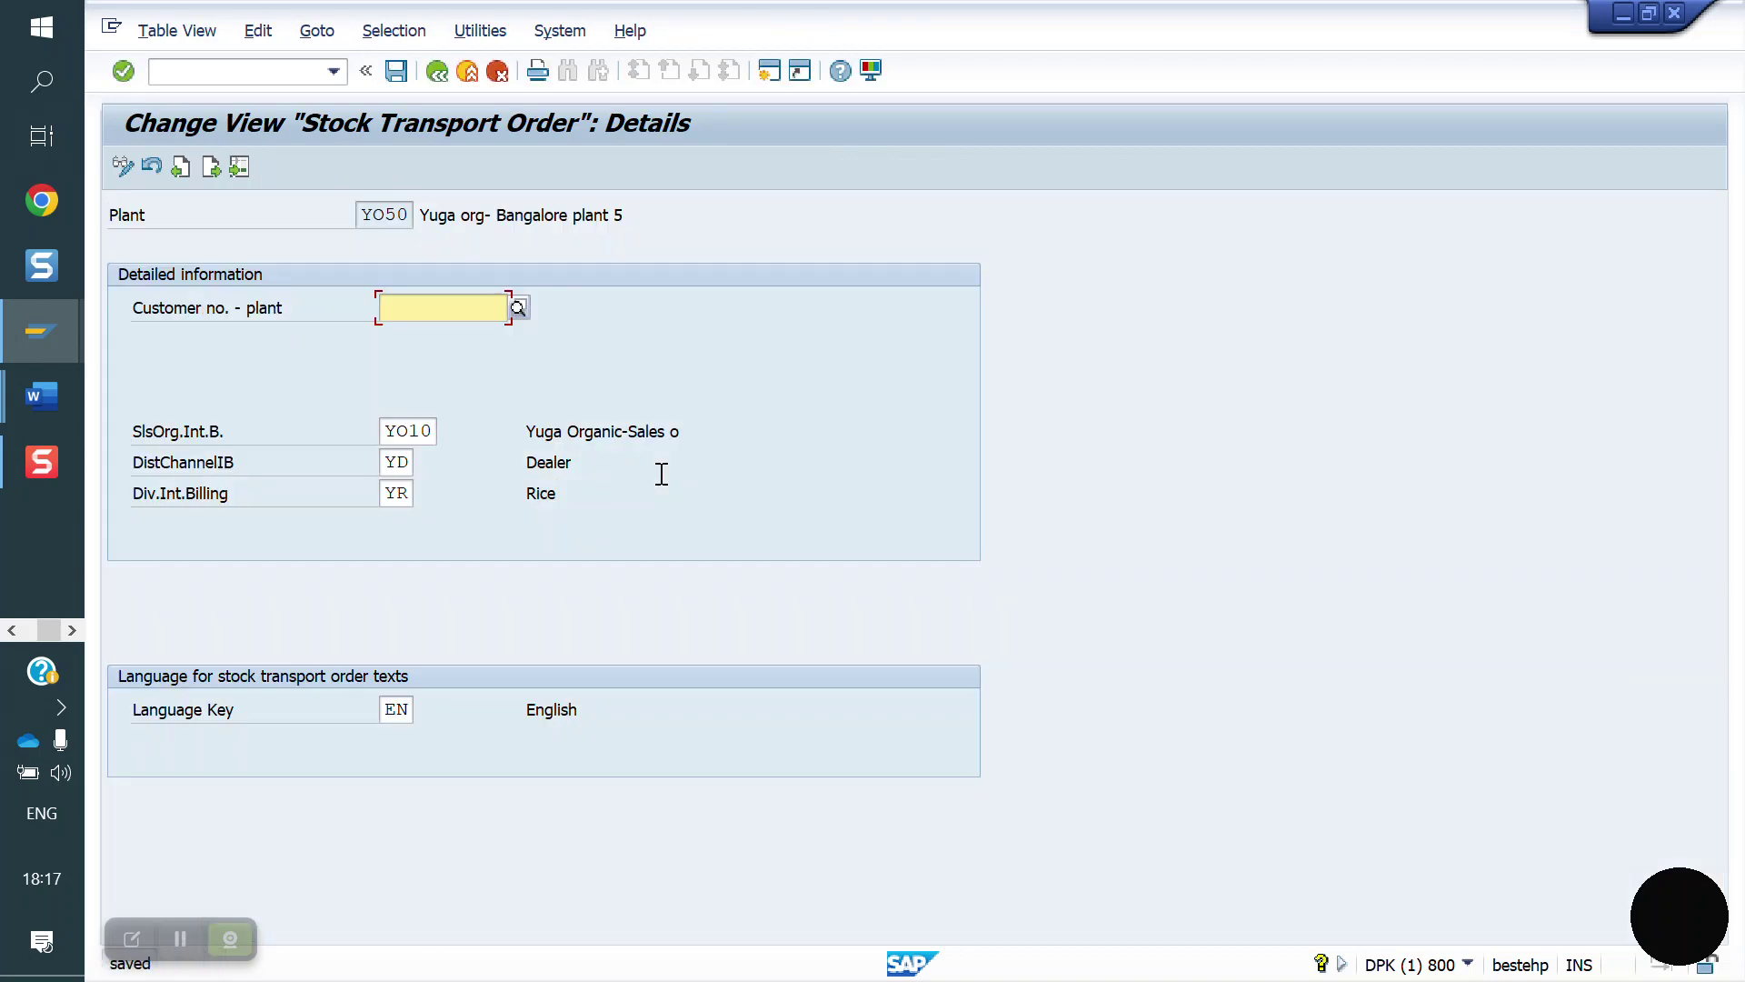
{"action": "left_click", "coordinate": [270, 69]}
{"action": "type", "text": "/"}
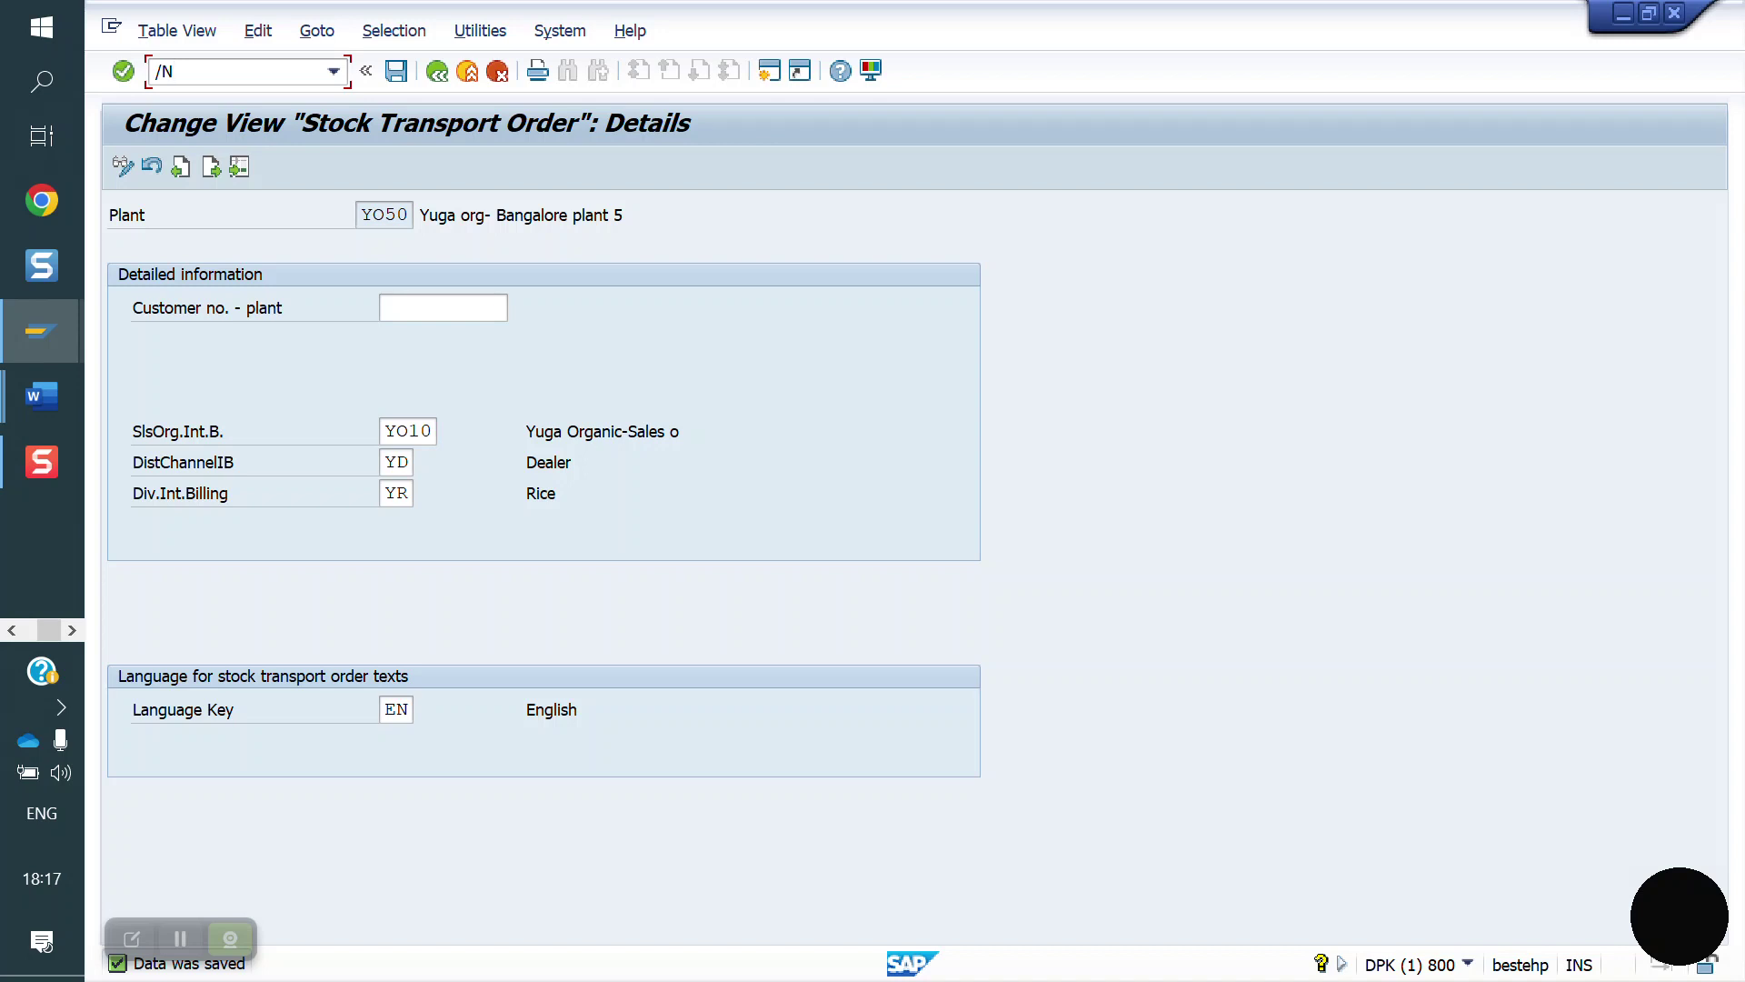
Start MM01 with industry sector F Food and Related Products and material type FERT Finished goods
{"action": "type", "text": "NMM01"}
{"action": "key", "text": "Return"}
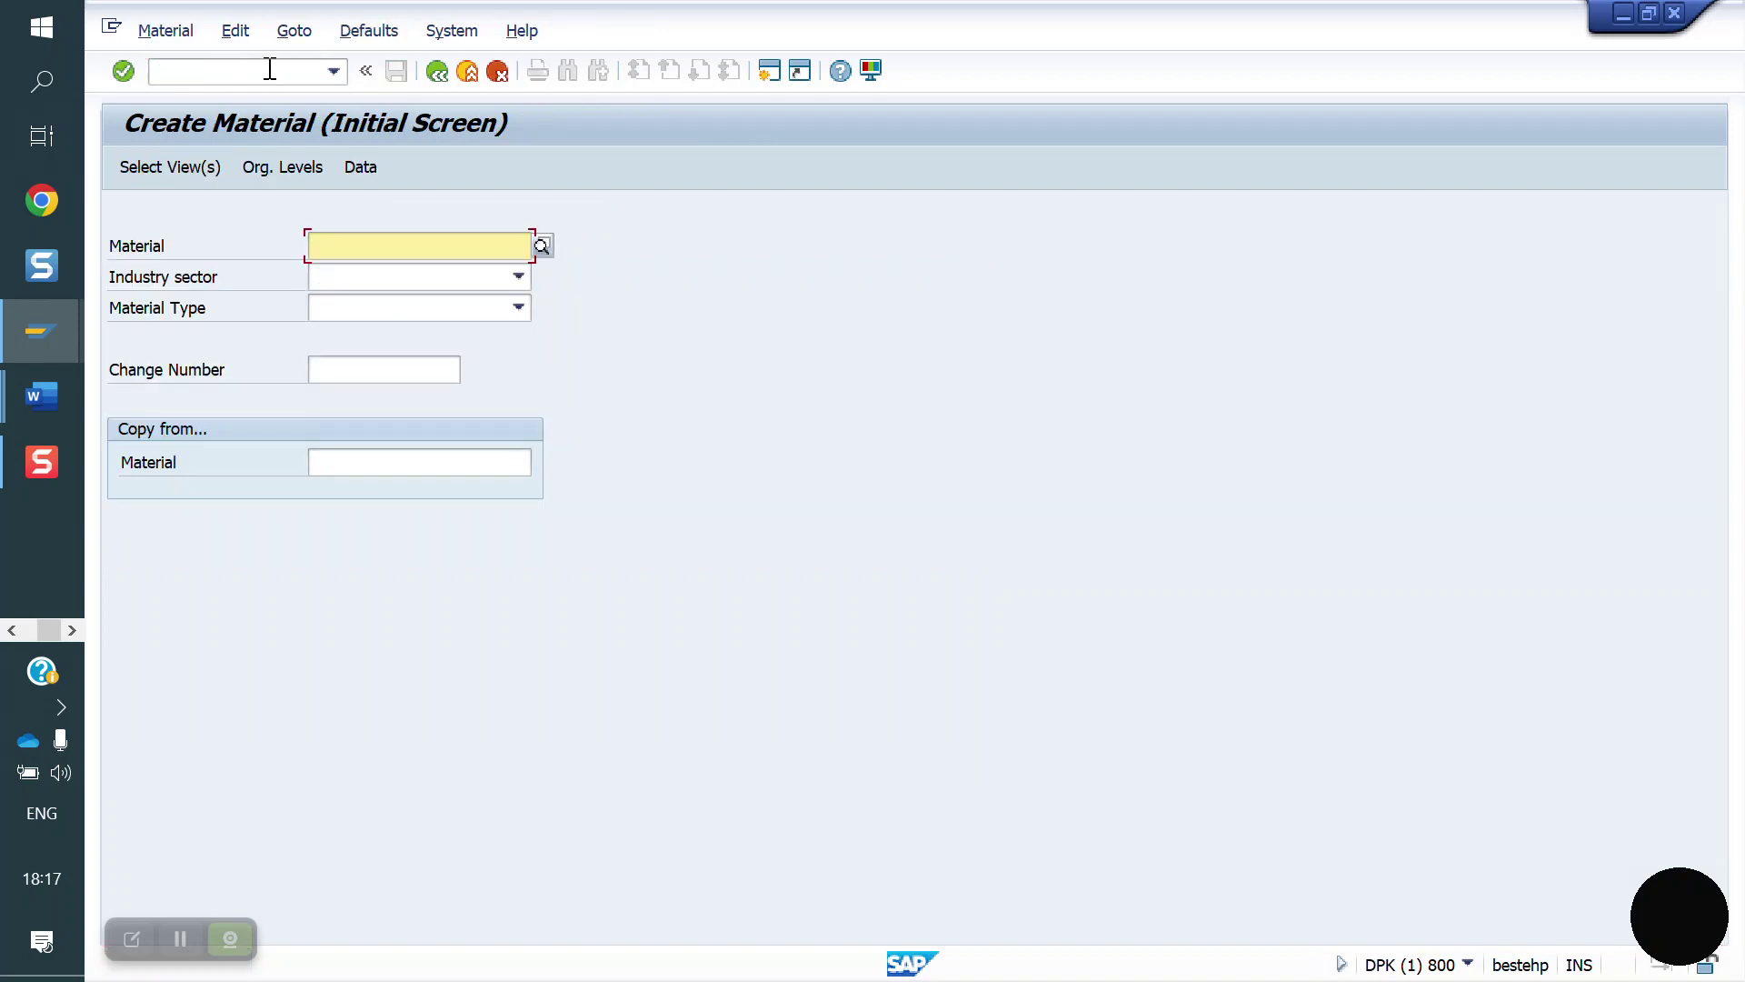
{"action": "left_click", "coordinate": [518, 276]}
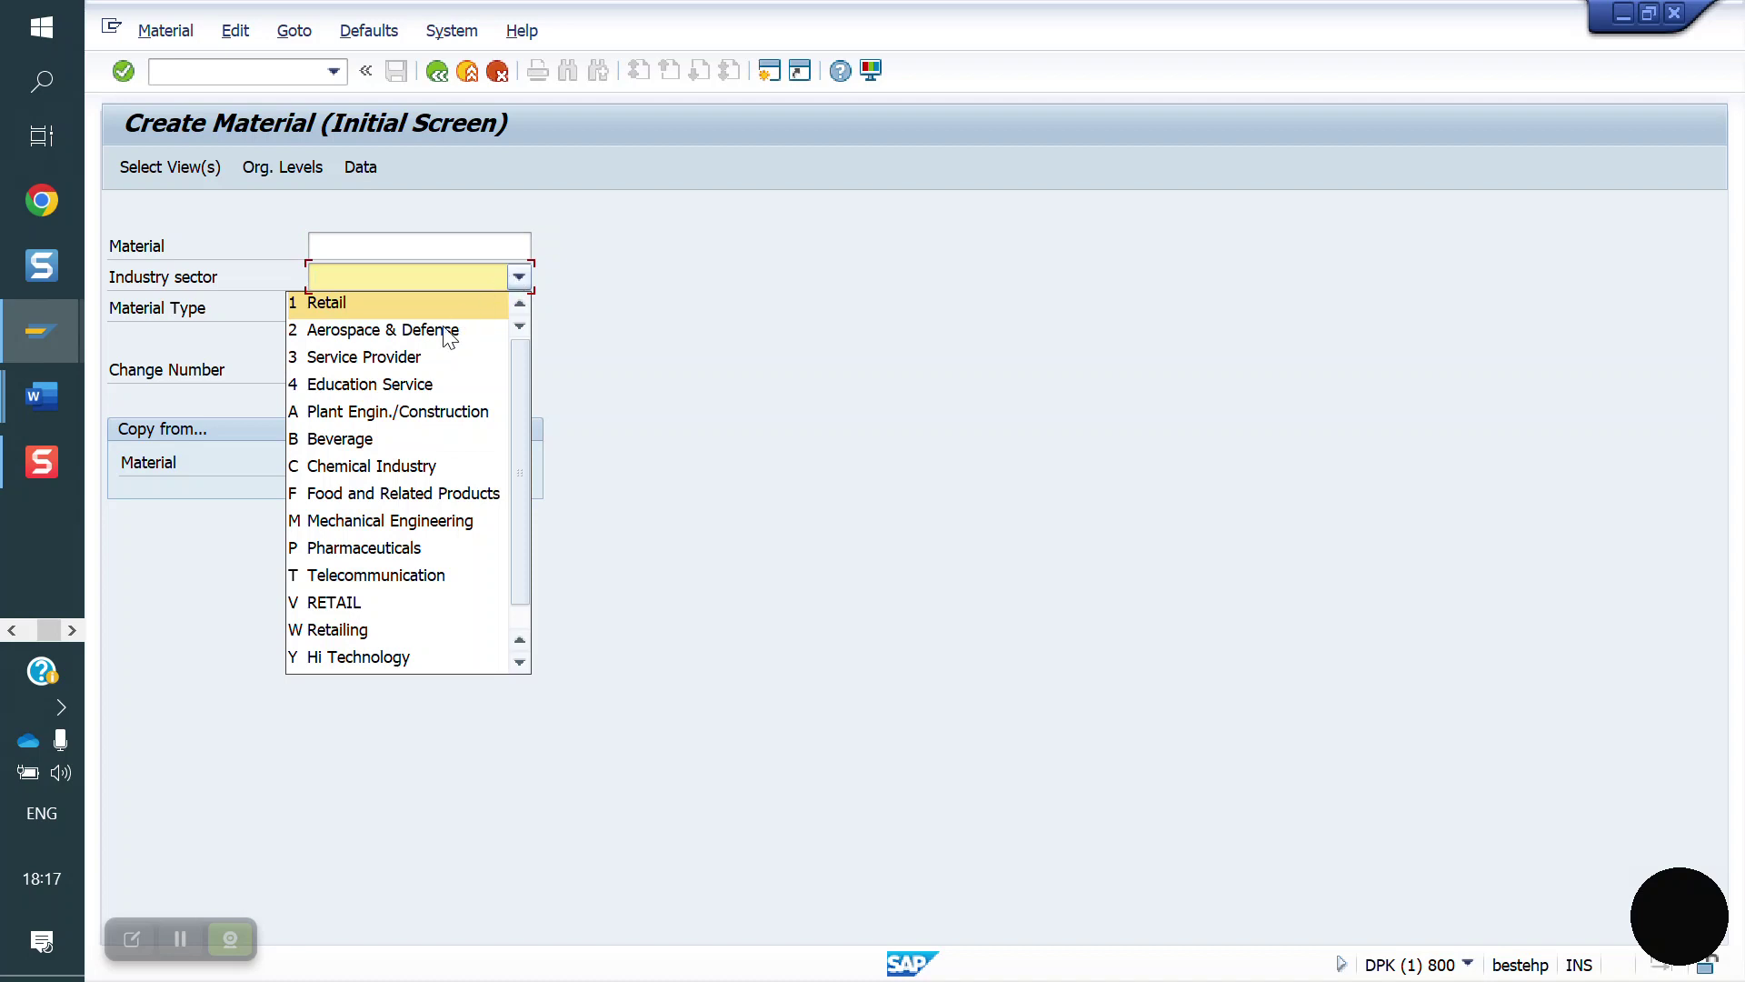
{"action": "left_click", "coordinate": [380, 492]}
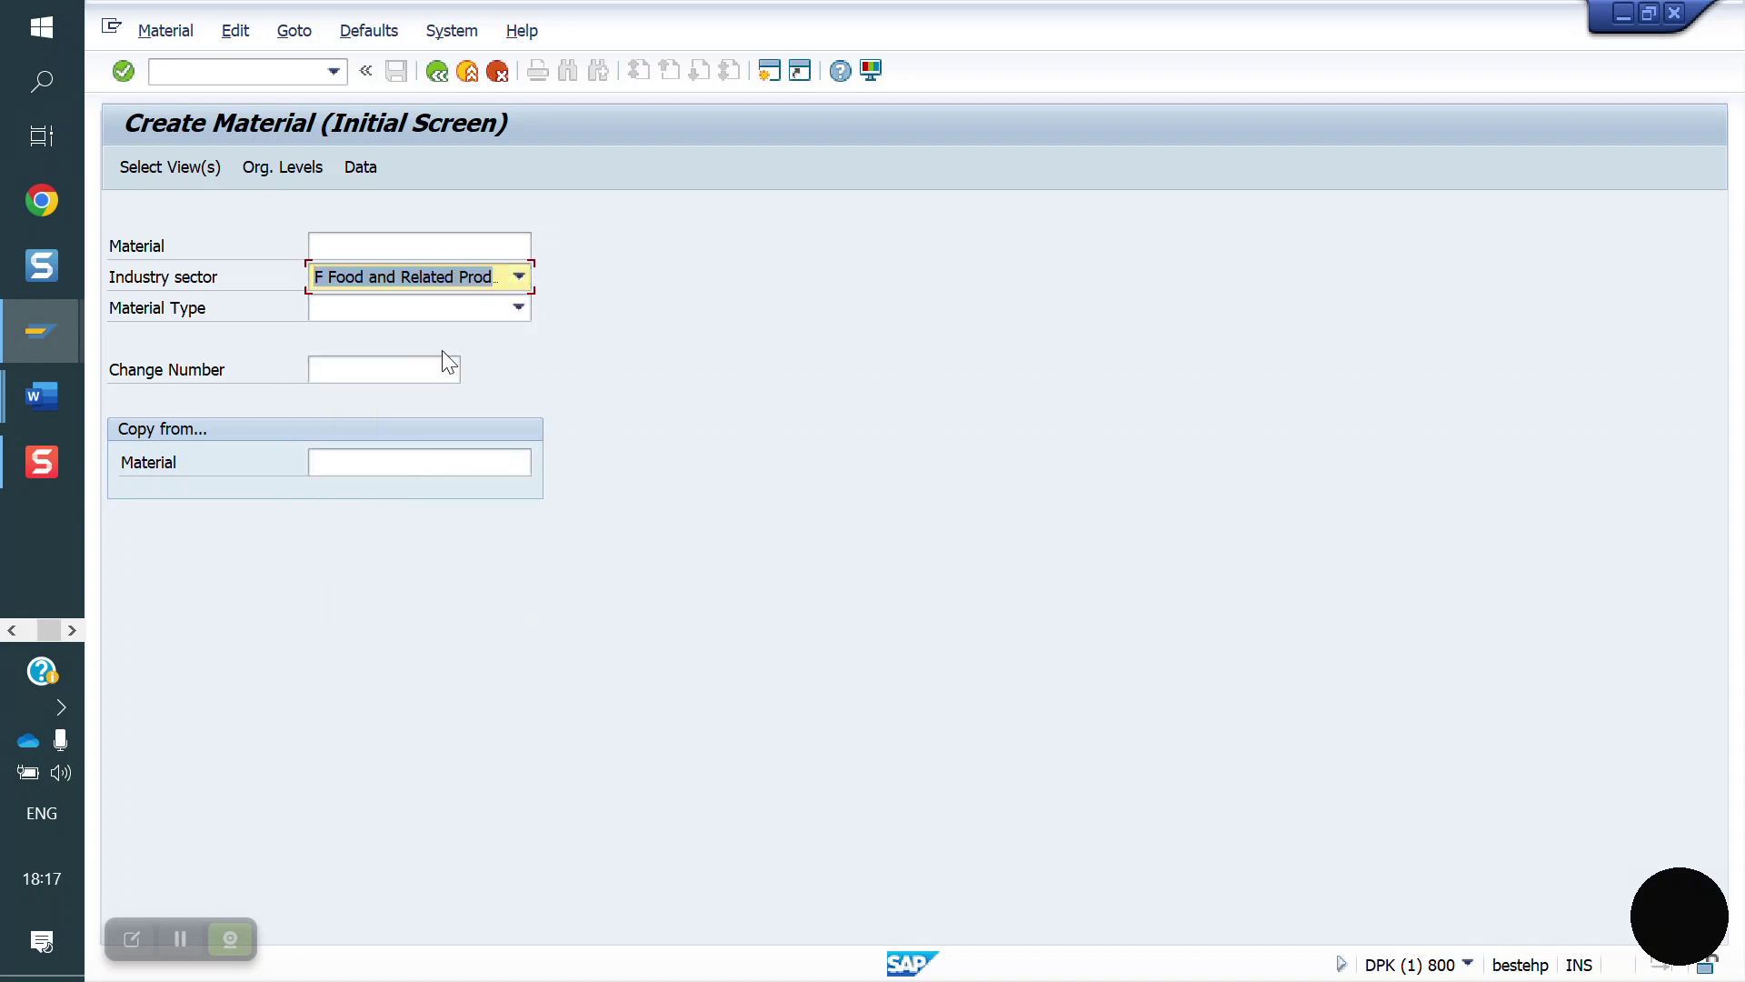
{"action": "left_click", "coordinate": [487, 307]}
{"action": "key", "text": "f"}
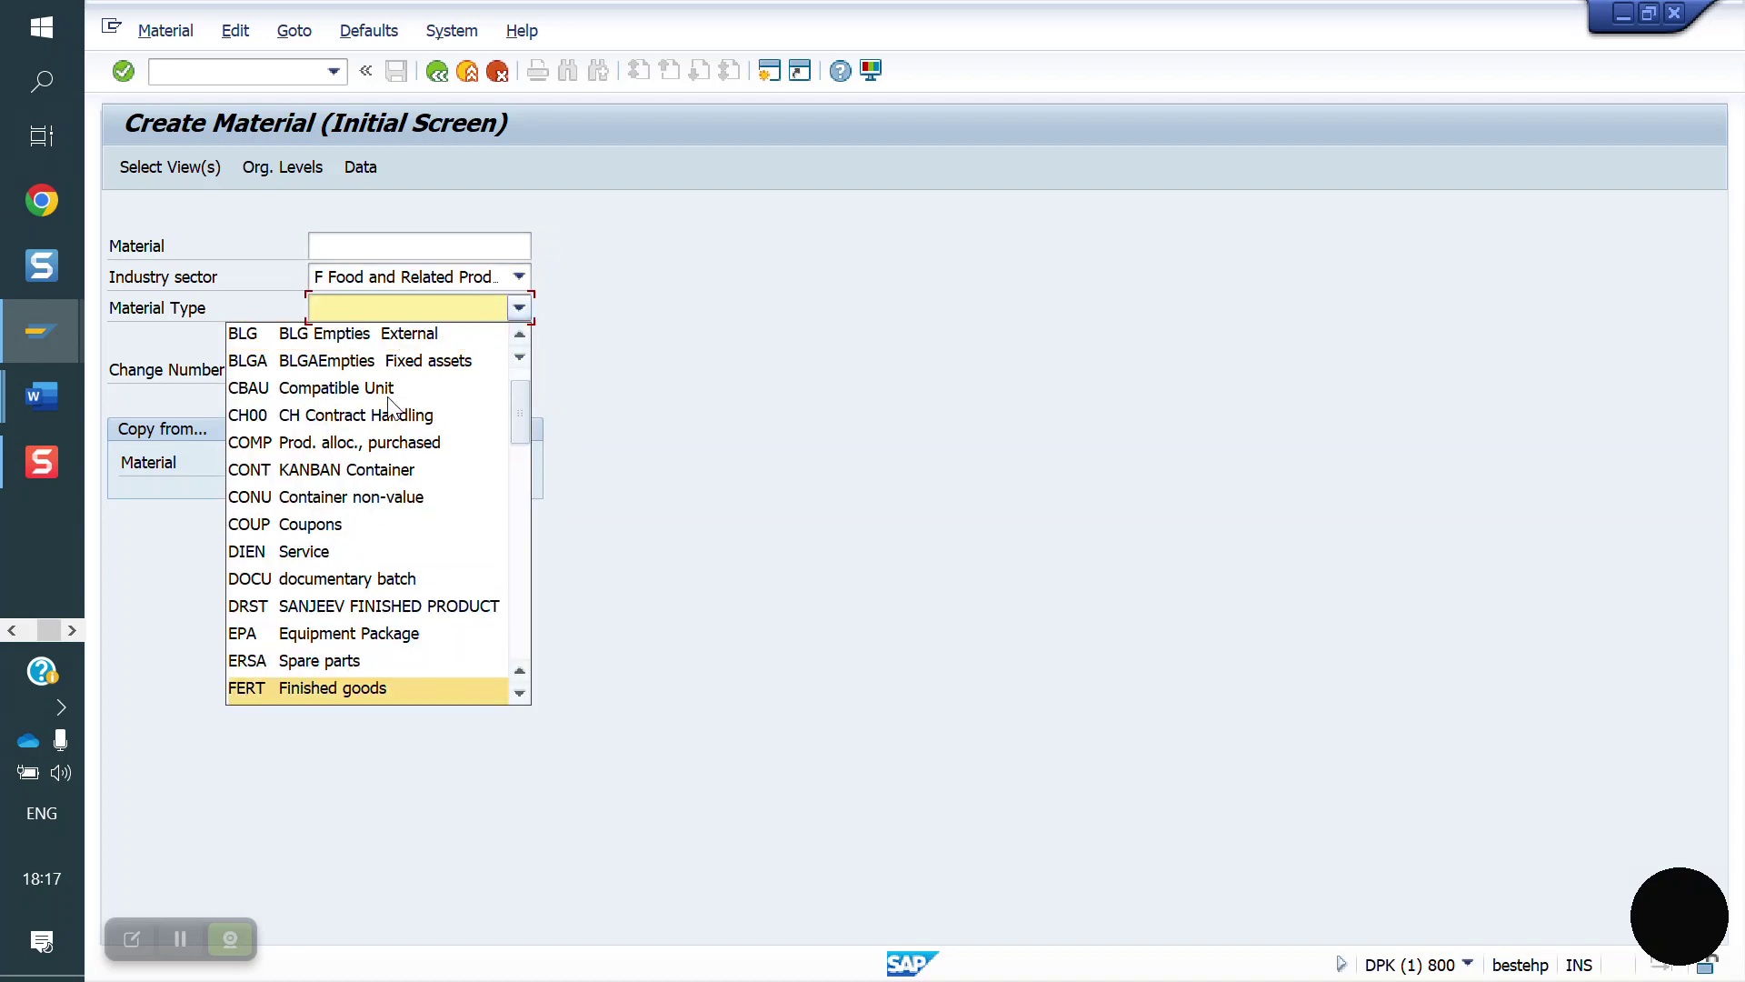
{"action": "left_click", "coordinate": [353, 687]}
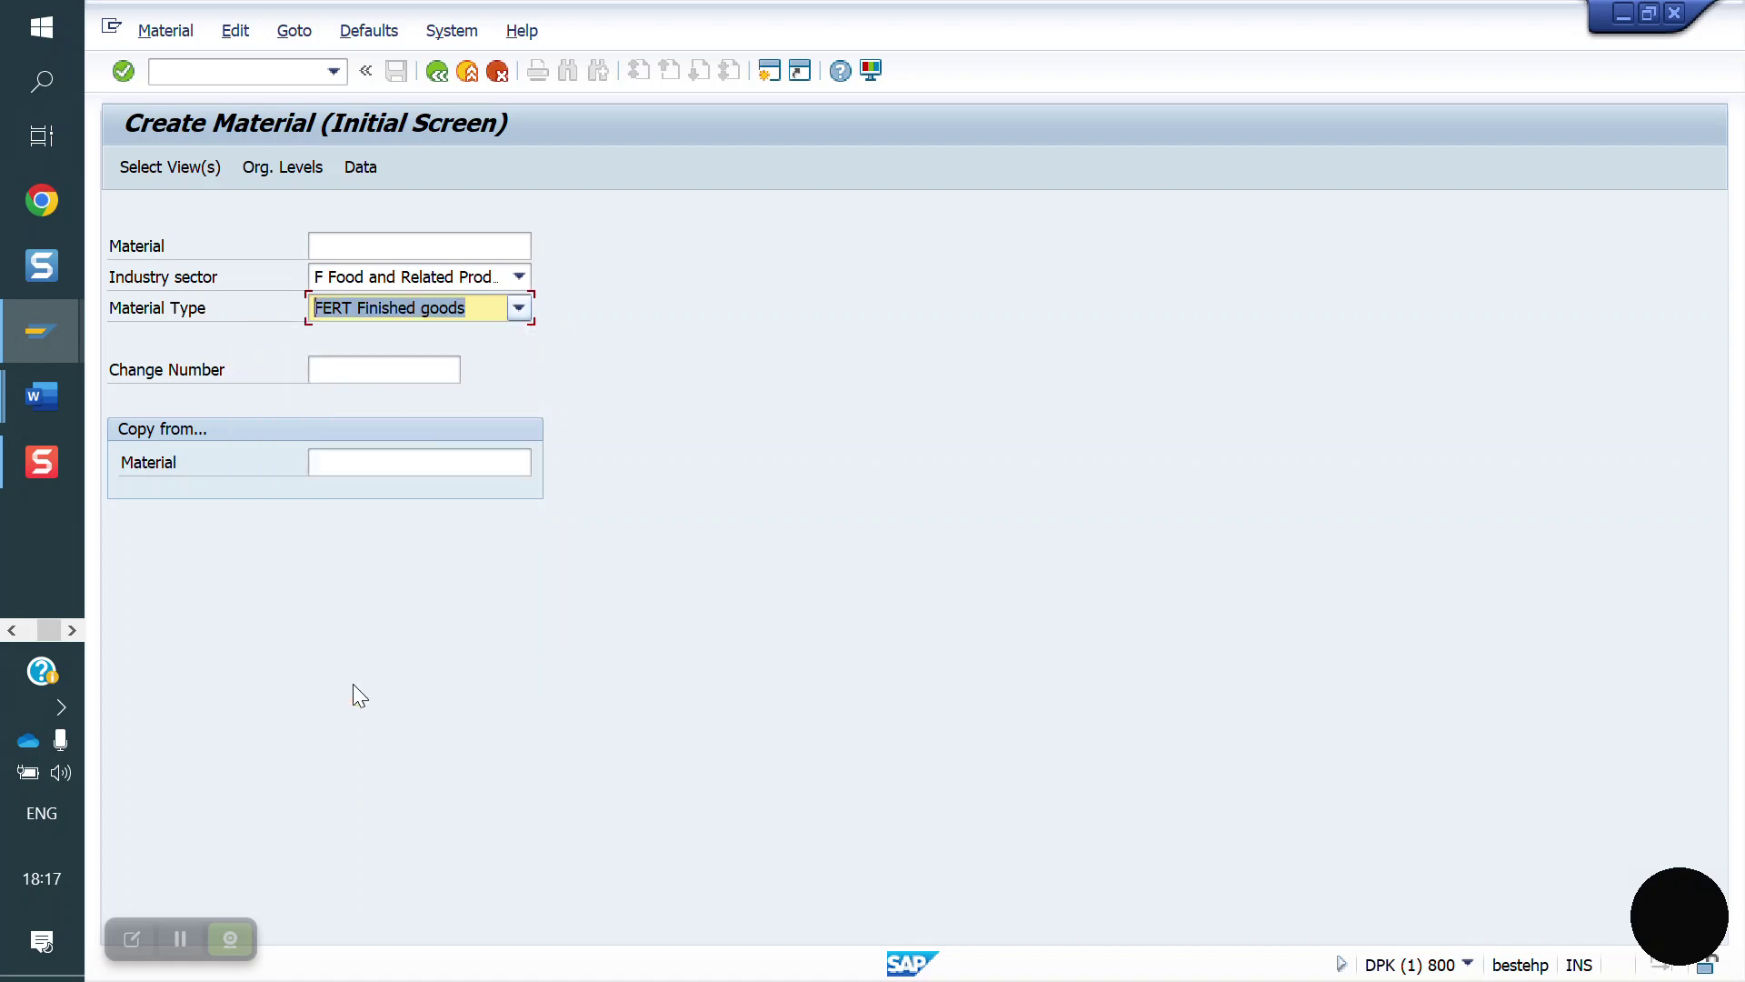
{"action": "key", "text": "Return"}
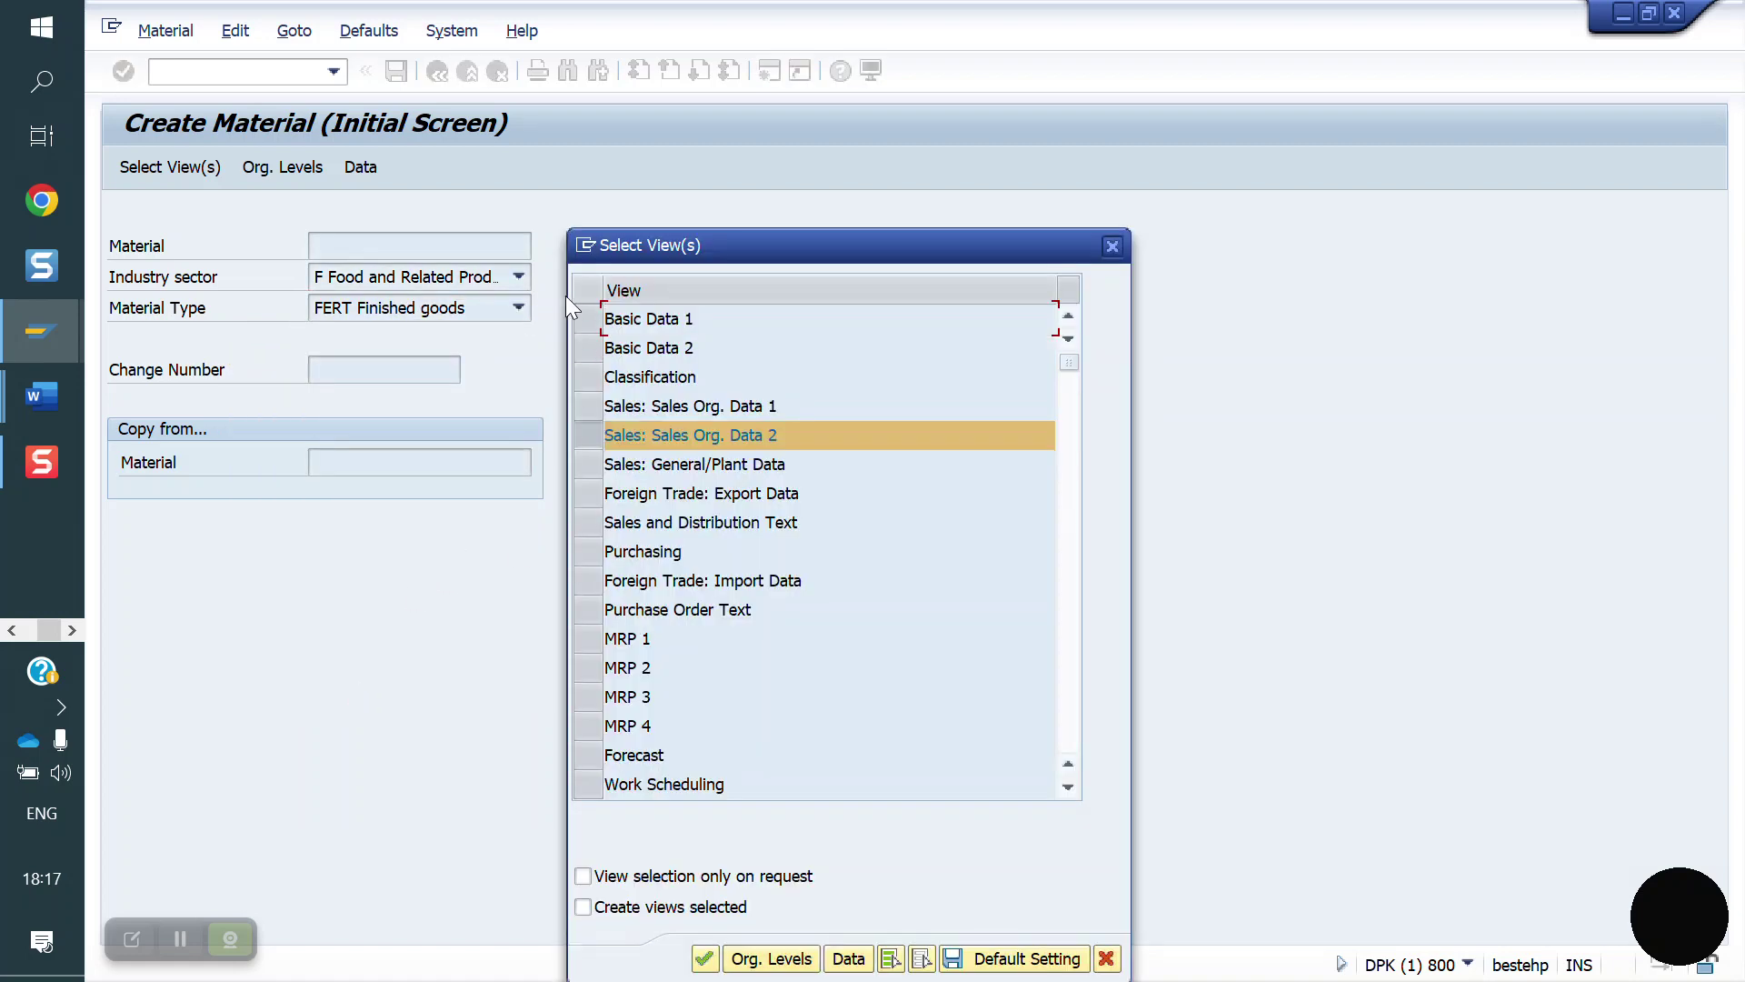
Select Basic Data 1–2, sales, foreign trade export/import, SD text, purchasing and PO text views
{"action": "left_click", "coordinate": [583, 325]}
{"action": "left_click", "coordinate": [585, 375]}
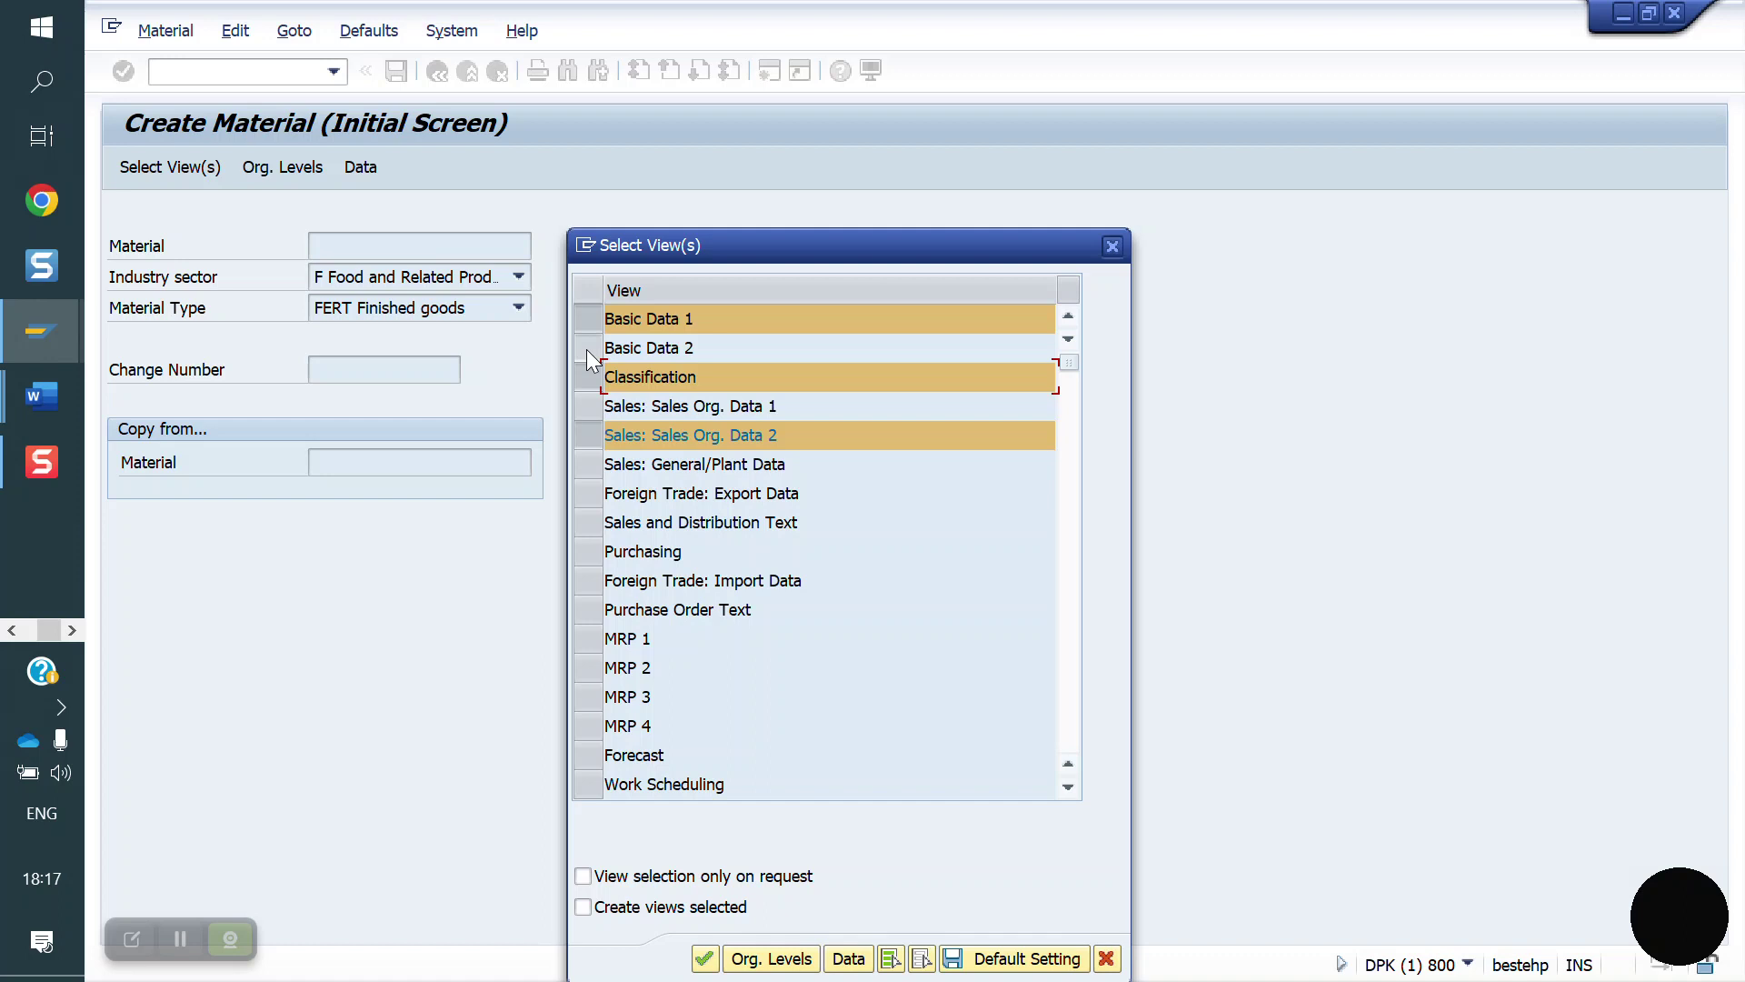
{"action": "left_click", "coordinate": [586, 349]}
{"action": "left_click", "coordinate": [587, 373]}
{"action": "left_click", "coordinate": [589, 407]}
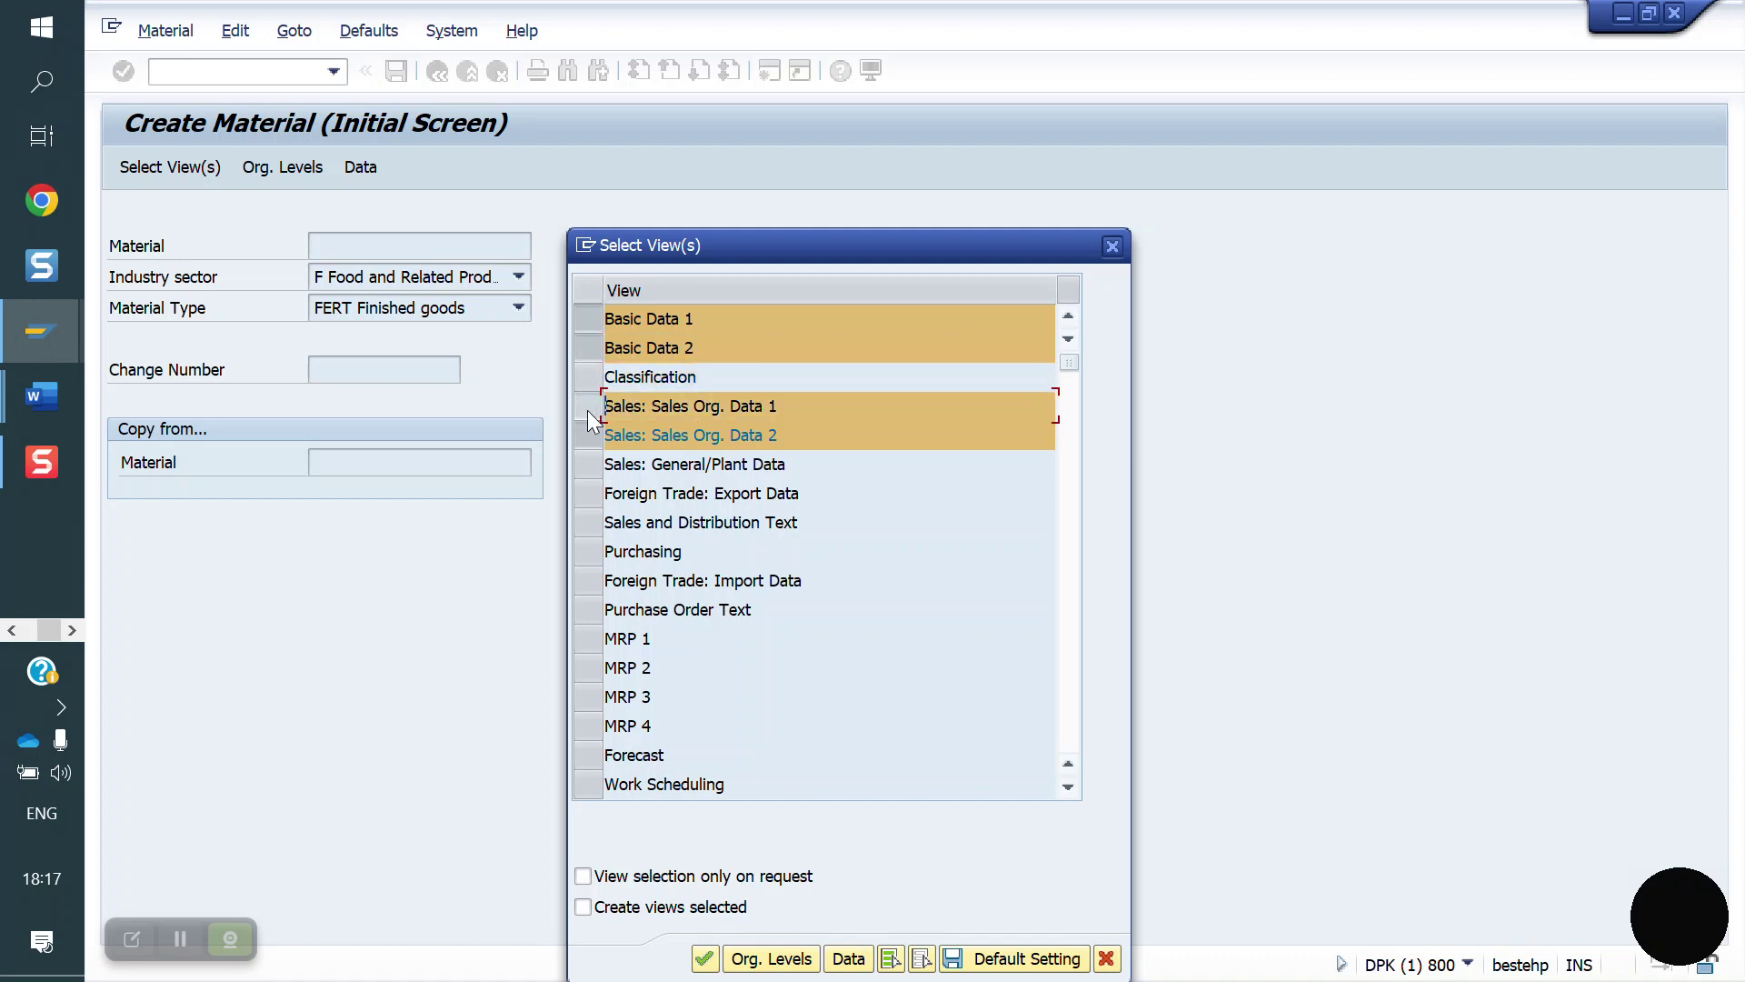
{"action": "left_click", "coordinate": [591, 464]}
{"action": "left_click", "coordinate": [589, 492]}
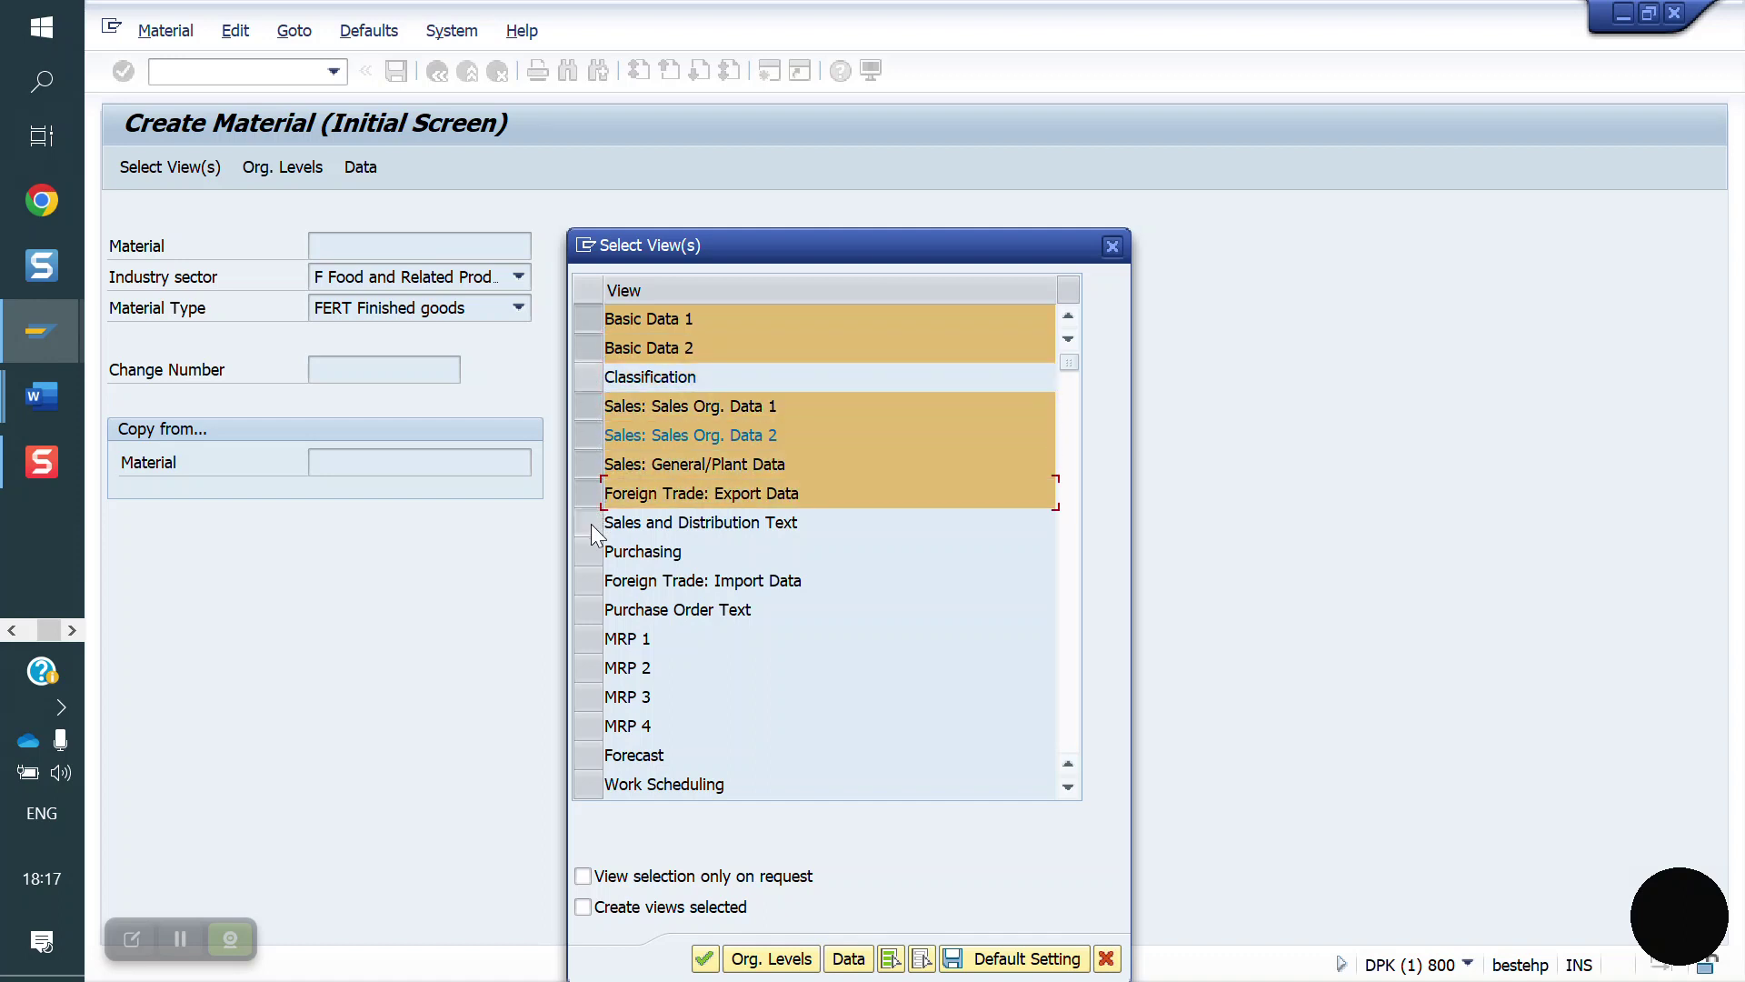
{"action": "left_click", "coordinate": [591, 524]}
{"action": "left_click", "coordinate": [591, 553]}
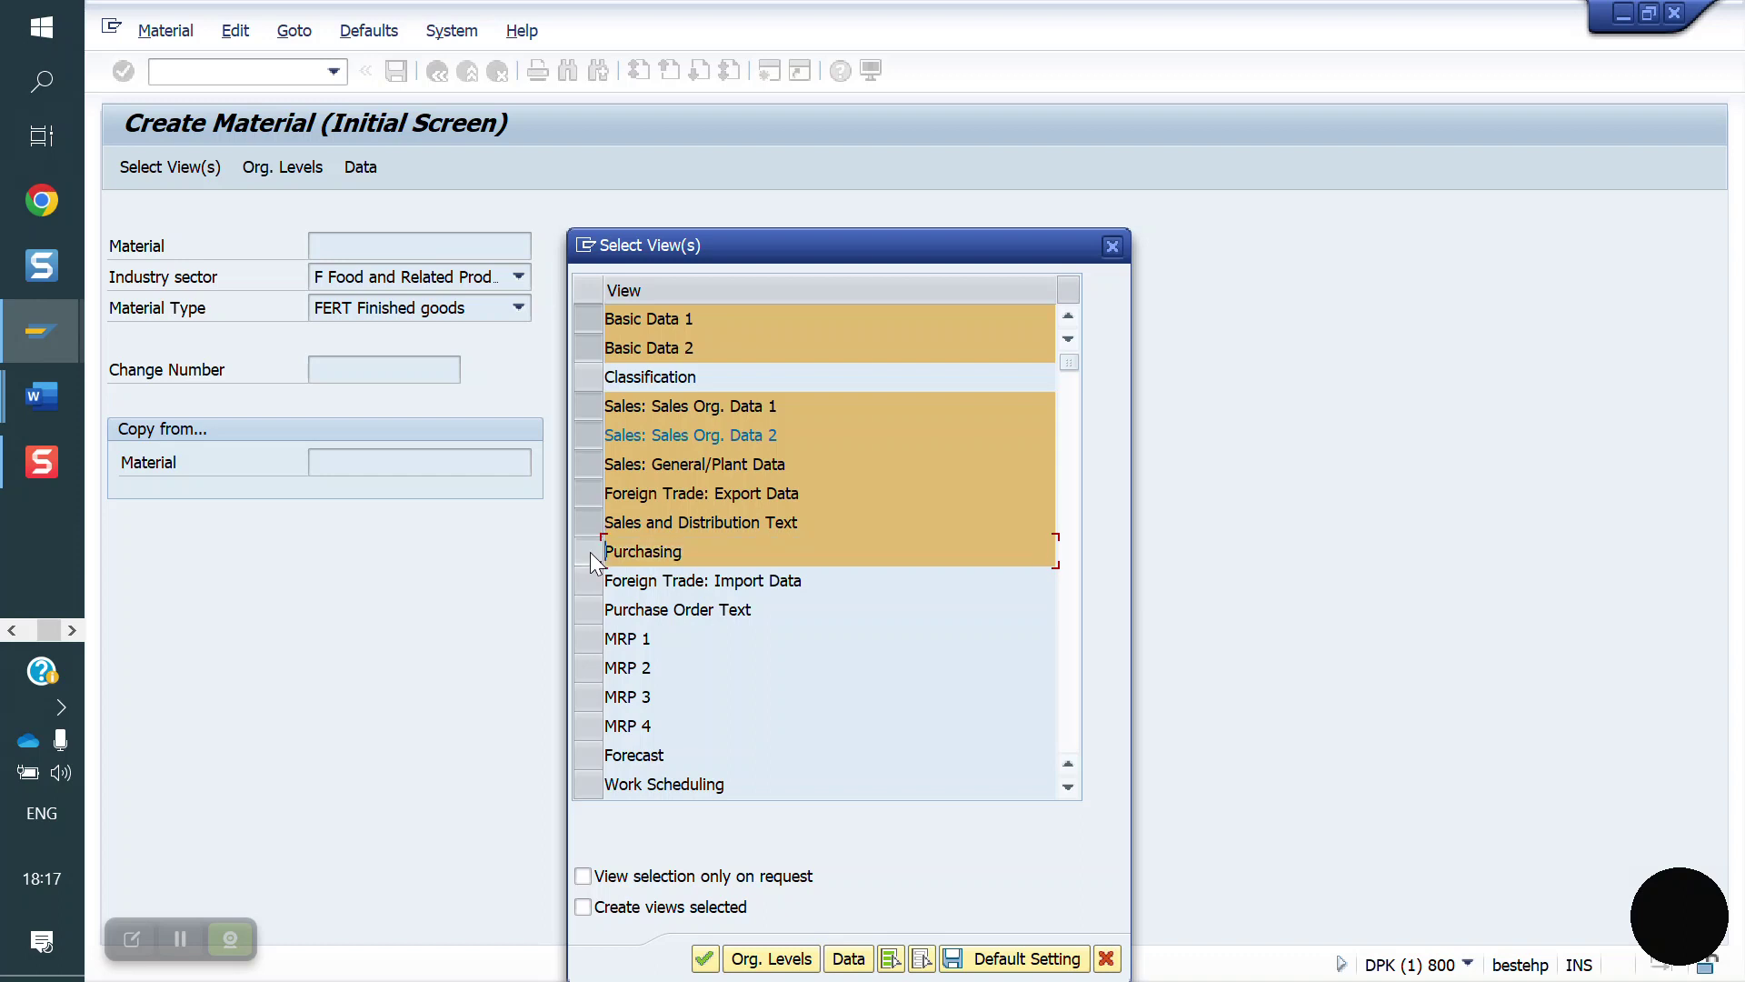
{"action": "left_click", "coordinate": [591, 583]}
{"action": "left_click", "coordinate": [589, 609]}
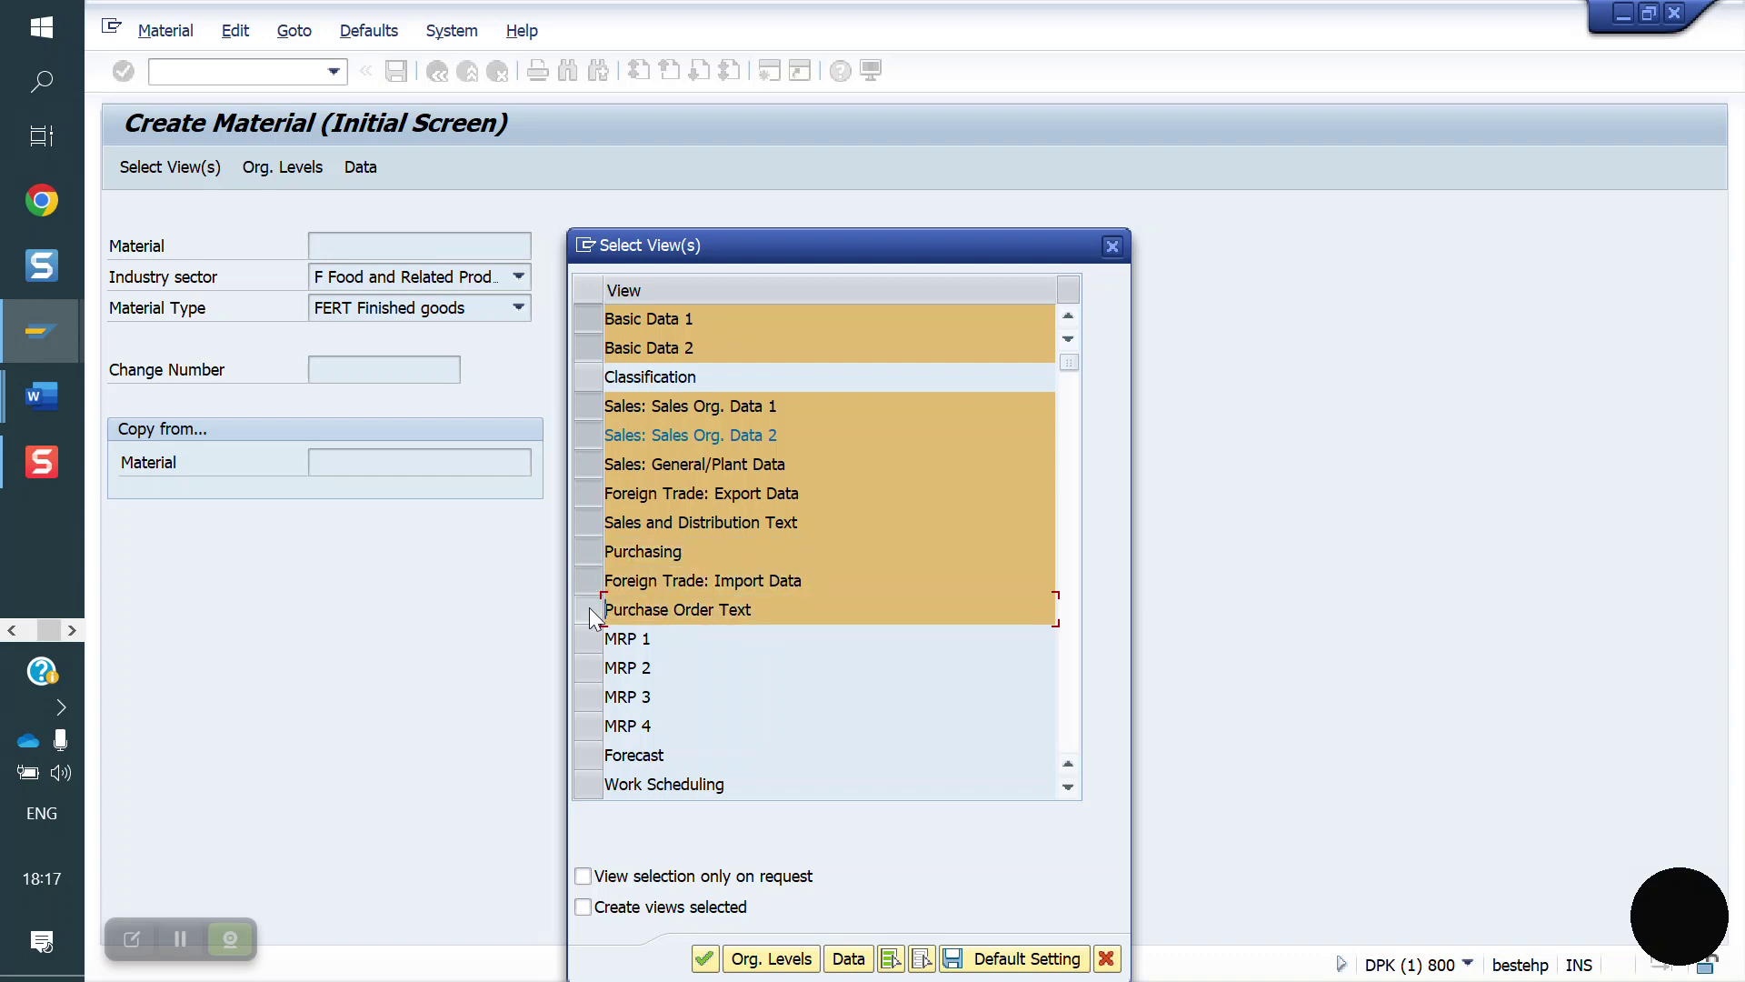
Add MRP 1–4, Plant Data/Storage 1–2, Quality Management, Accounting 1–2 and Costing 1 views
{"action": "left_click", "coordinate": [589, 638]}
{"action": "left_click", "coordinate": [589, 638]}
{"action": "left_click", "coordinate": [589, 696]}
{"action": "left_click", "coordinate": [587, 667]}
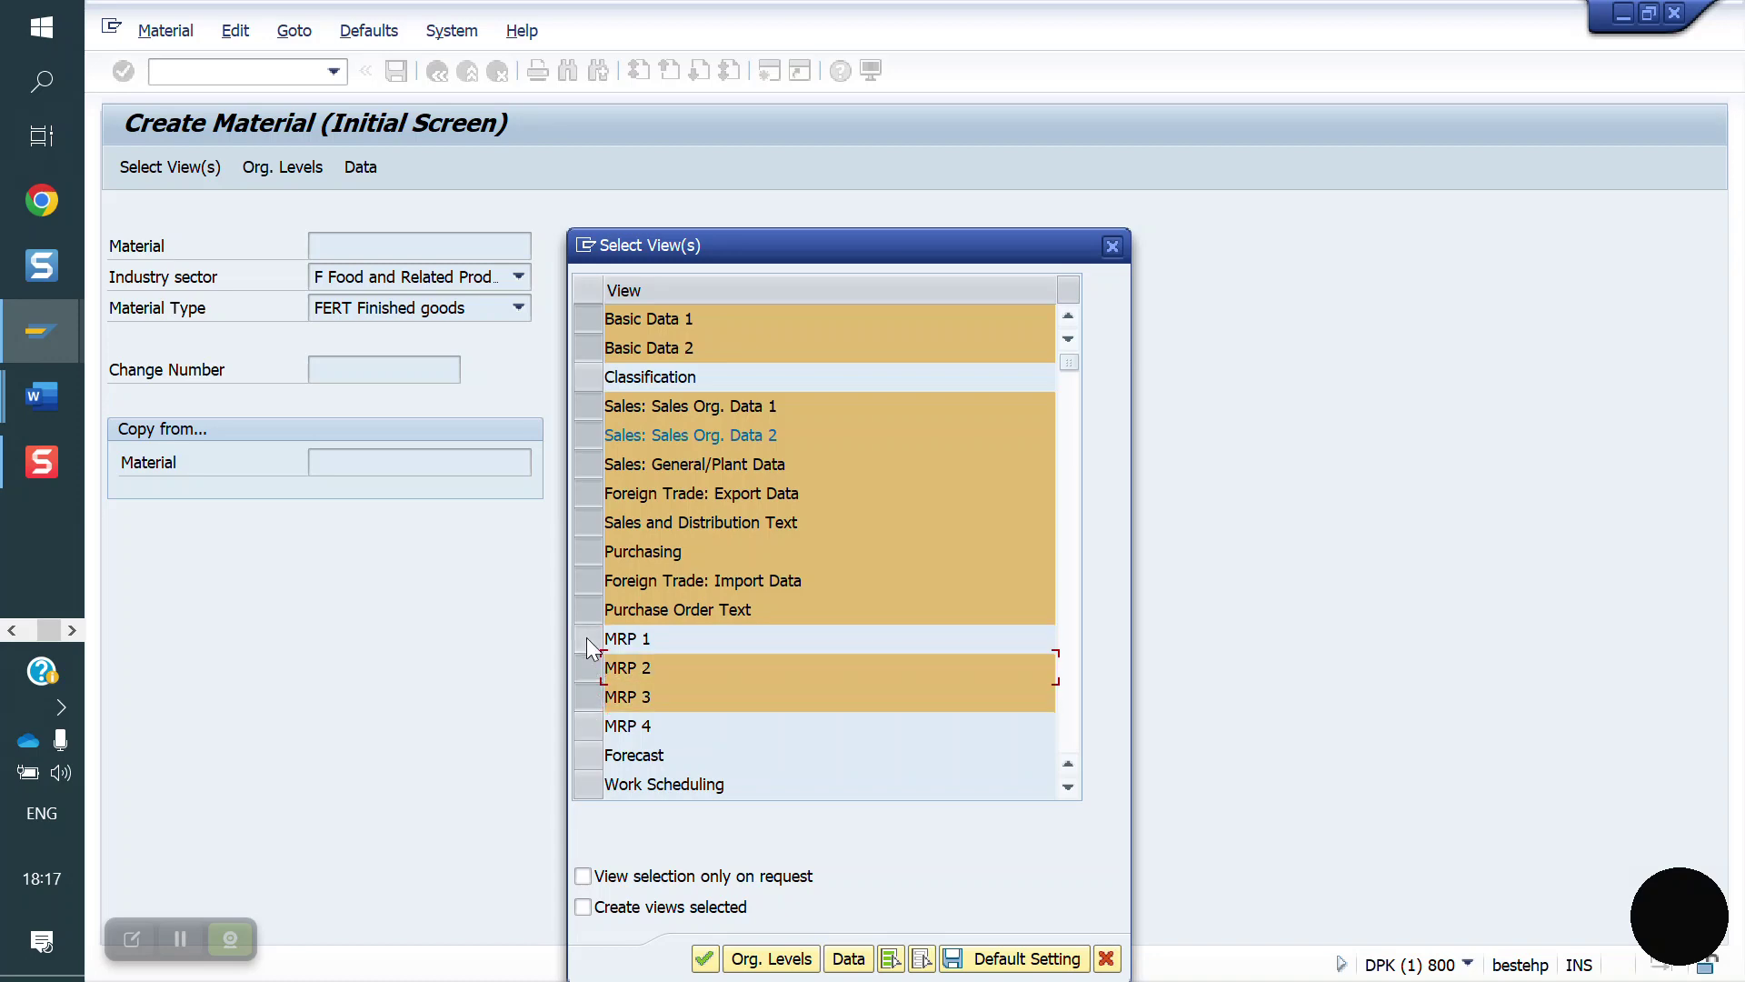
{"action": "left_click", "coordinate": [588, 638]}
{"action": "left_click", "coordinate": [595, 722]}
{"action": "scroll", "coordinate": [690, 686], "scroll_direction": "down", "scroll_amount": 2}
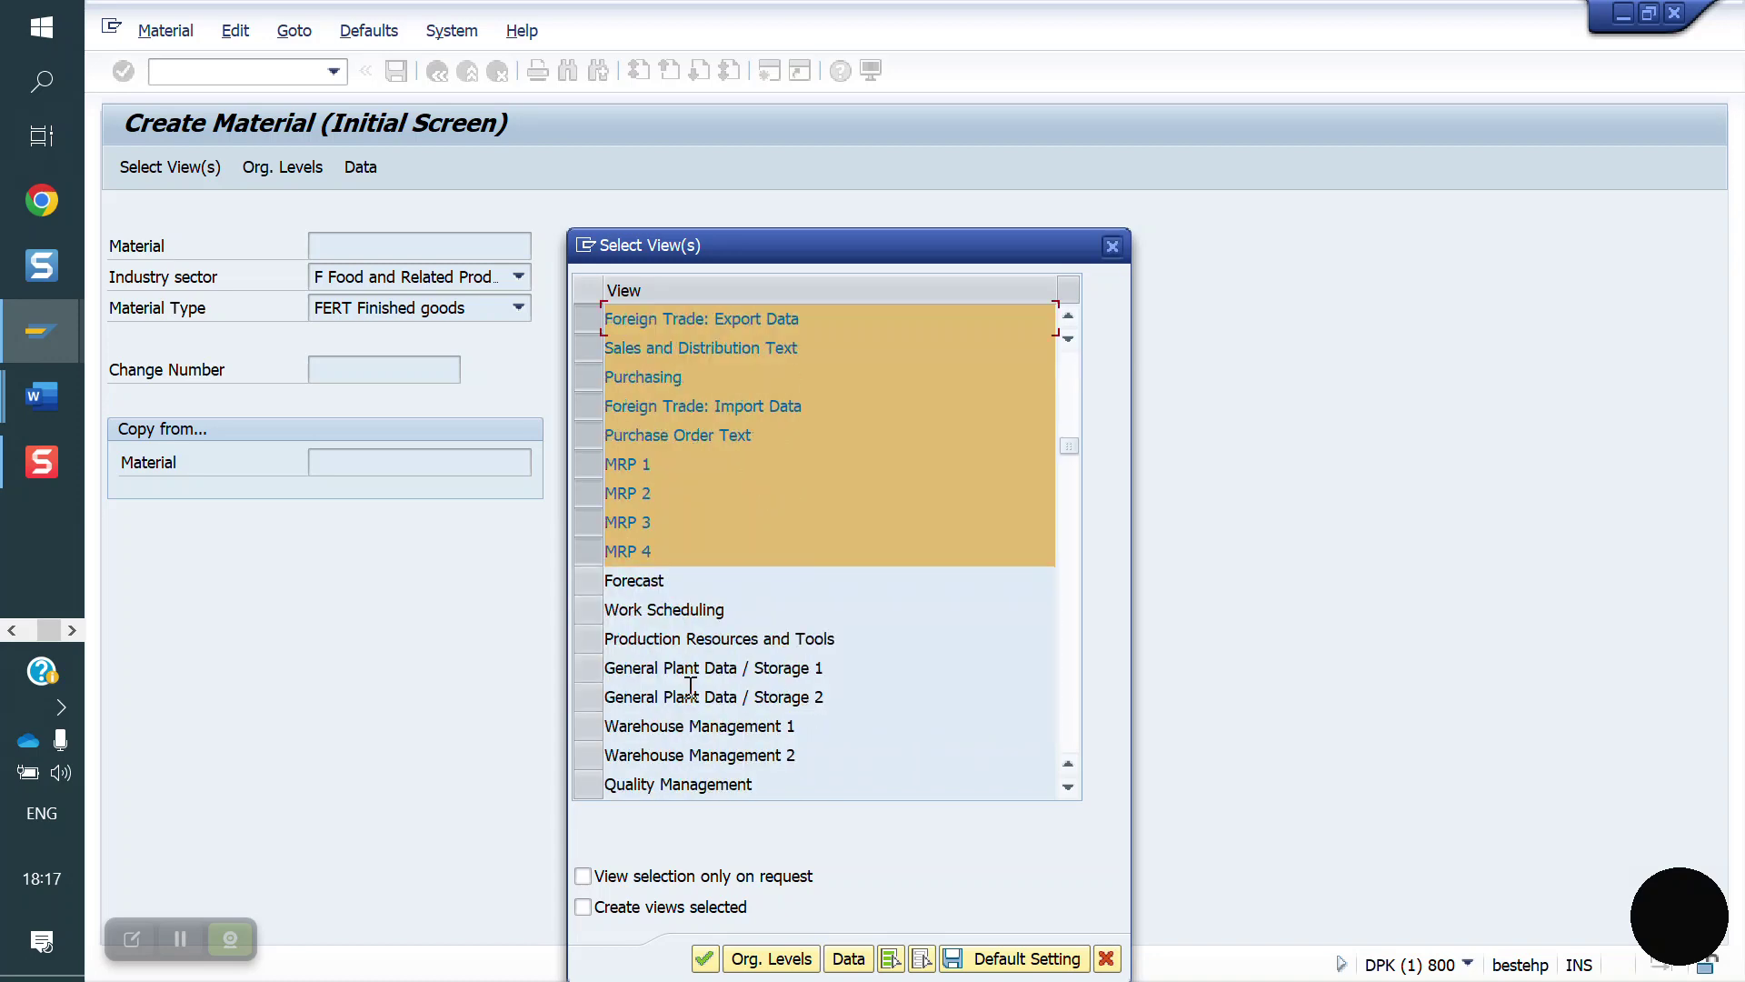
{"action": "left_click", "coordinate": [597, 668]}
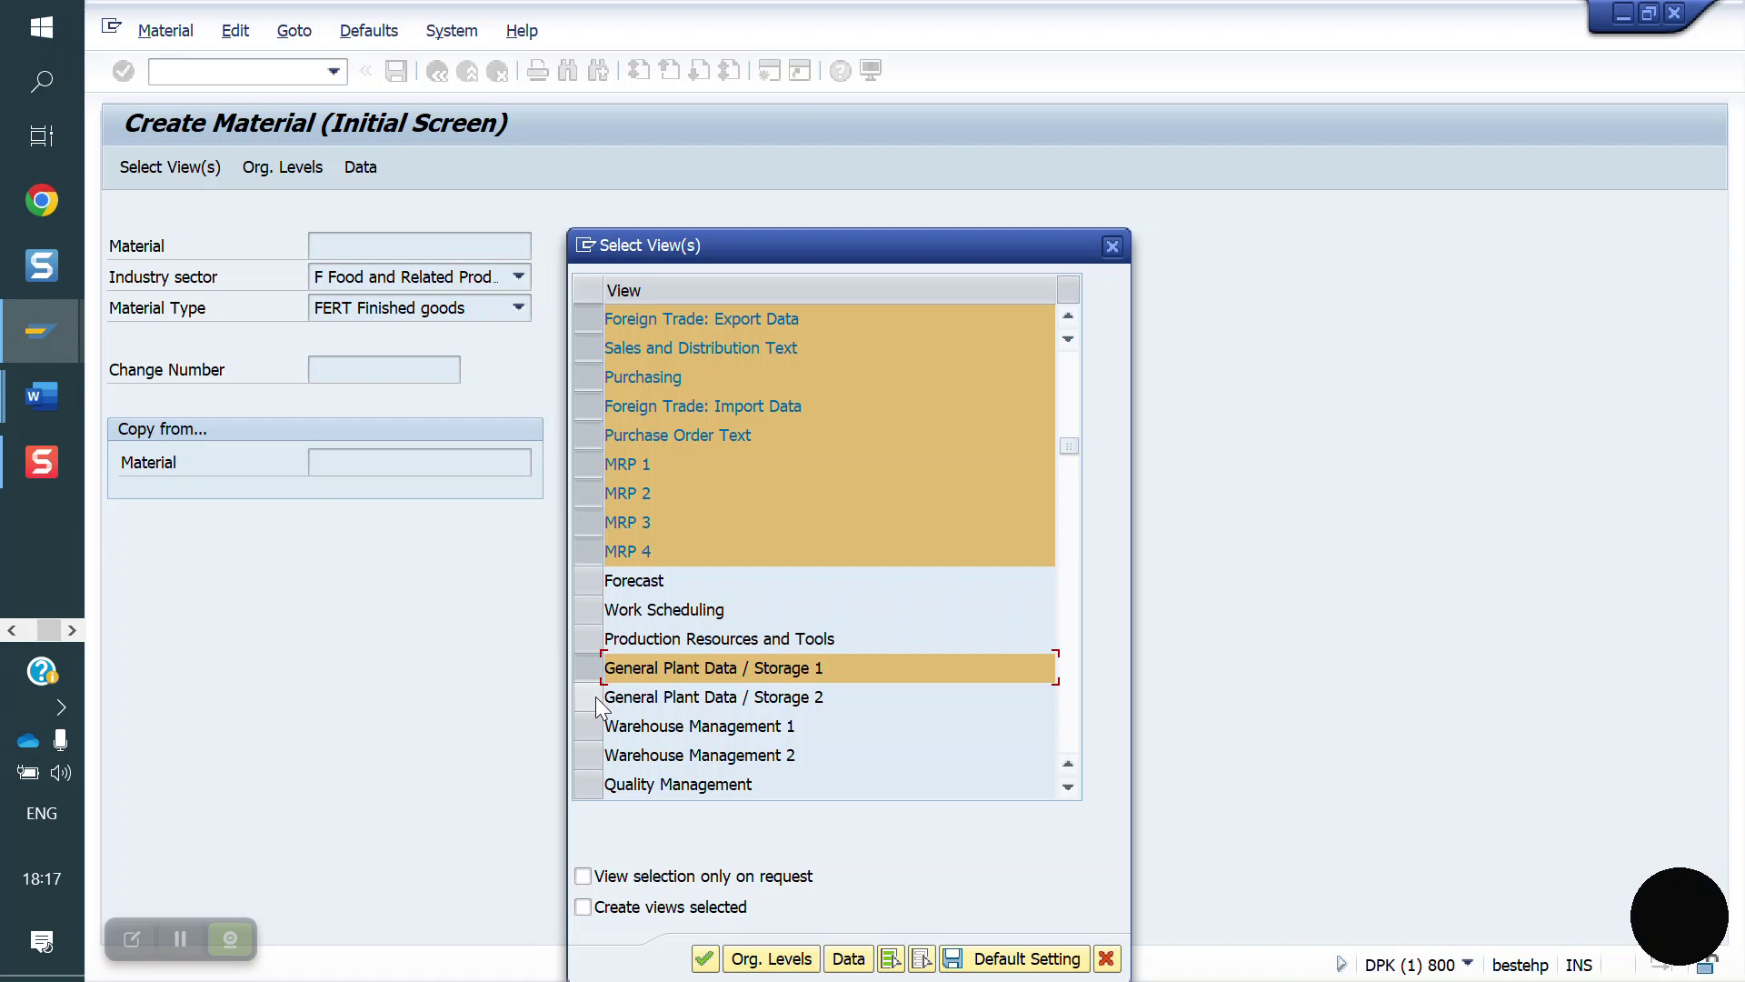
{"action": "left_click", "coordinate": [596, 696]}
{"action": "scroll", "coordinate": [596, 700], "scroll_direction": "down", "scroll_amount": 2}
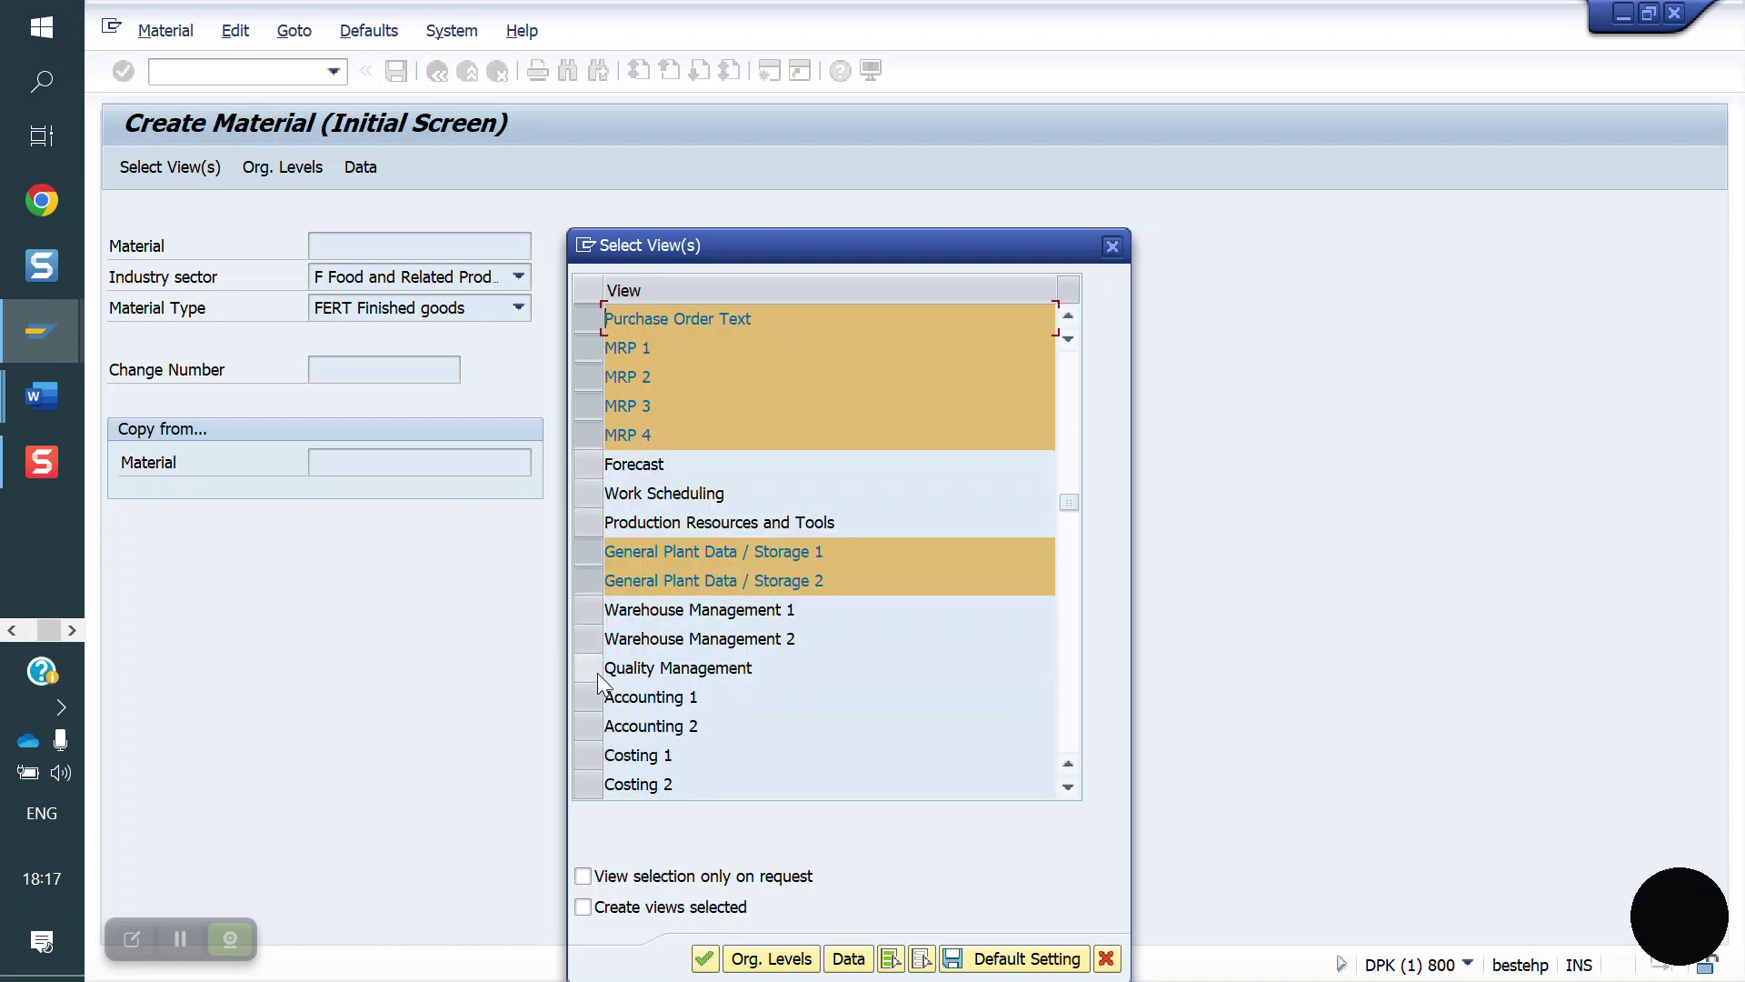
{"action": "left_click", "coordinate": [596, 669]}
{"action": "left_click", "coordinate": [594, 698]}
{"action": "left_click", "coordinate": [590, 725]}
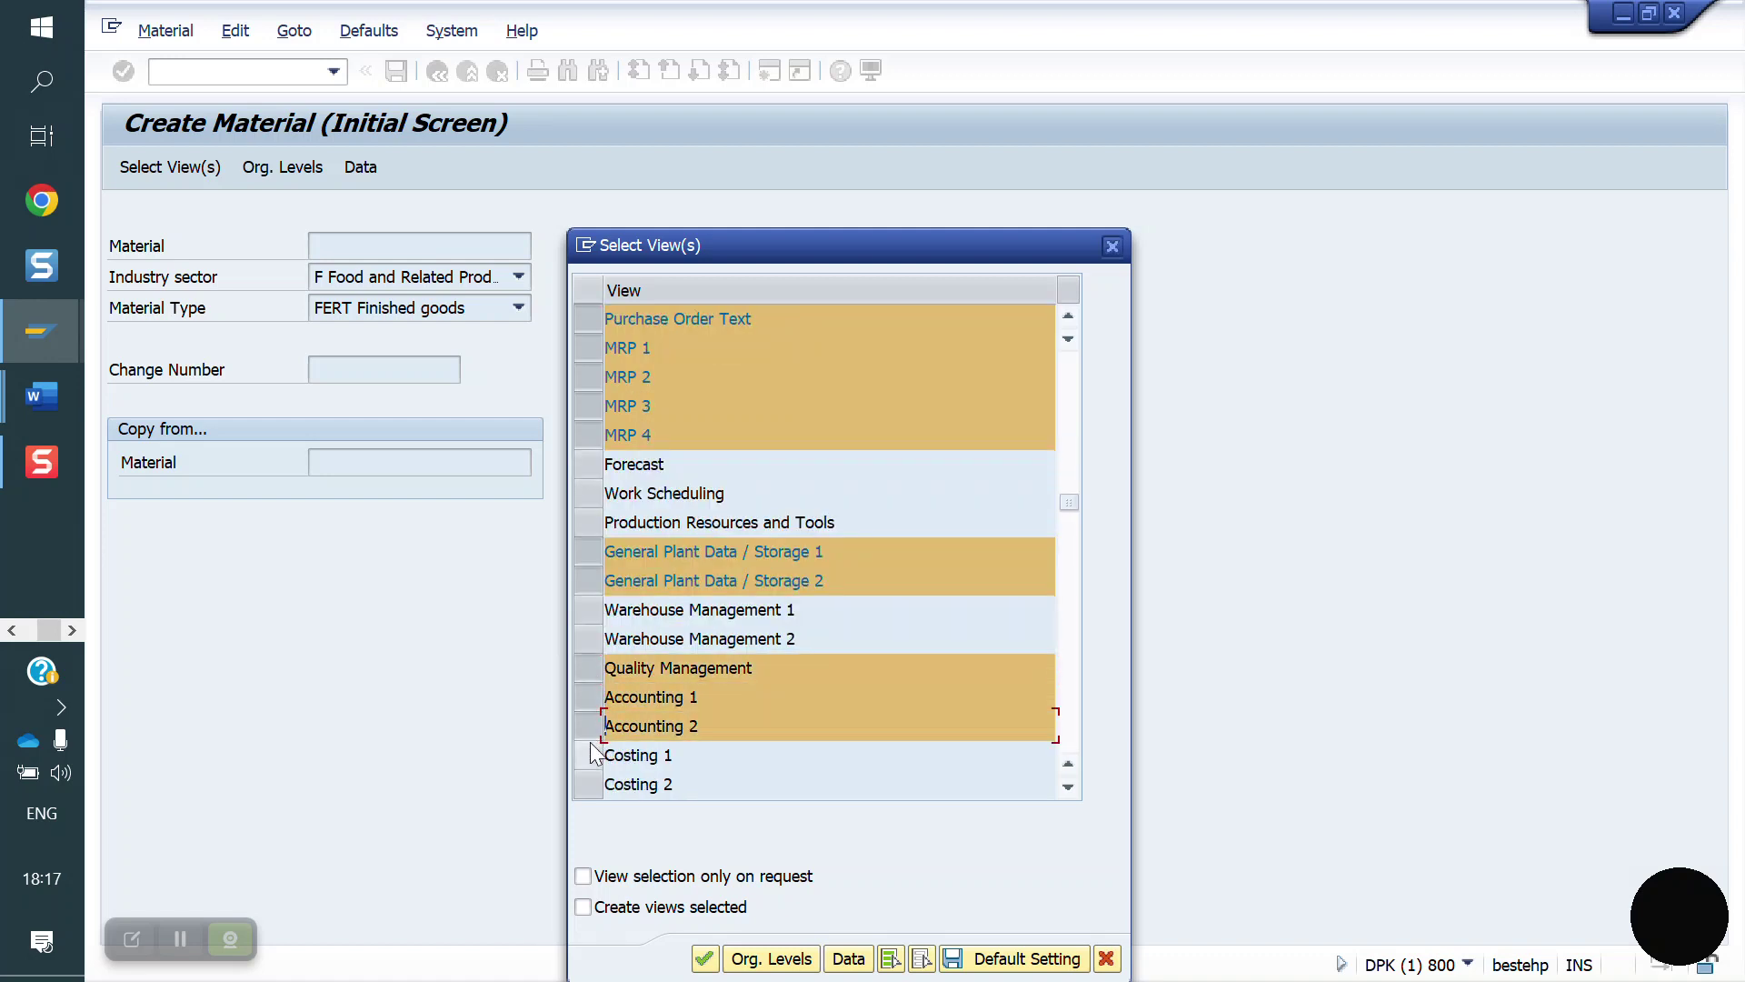
{"action": "left_click", "coordinate": [591, 755]}
Add the Costing 2 view, then enter plant YO50, storage location FG01, sales org YO10, channel YD
{"action": "left_click", "coordinate": [591, 778]}
{"action": "key", "text": "Return"}
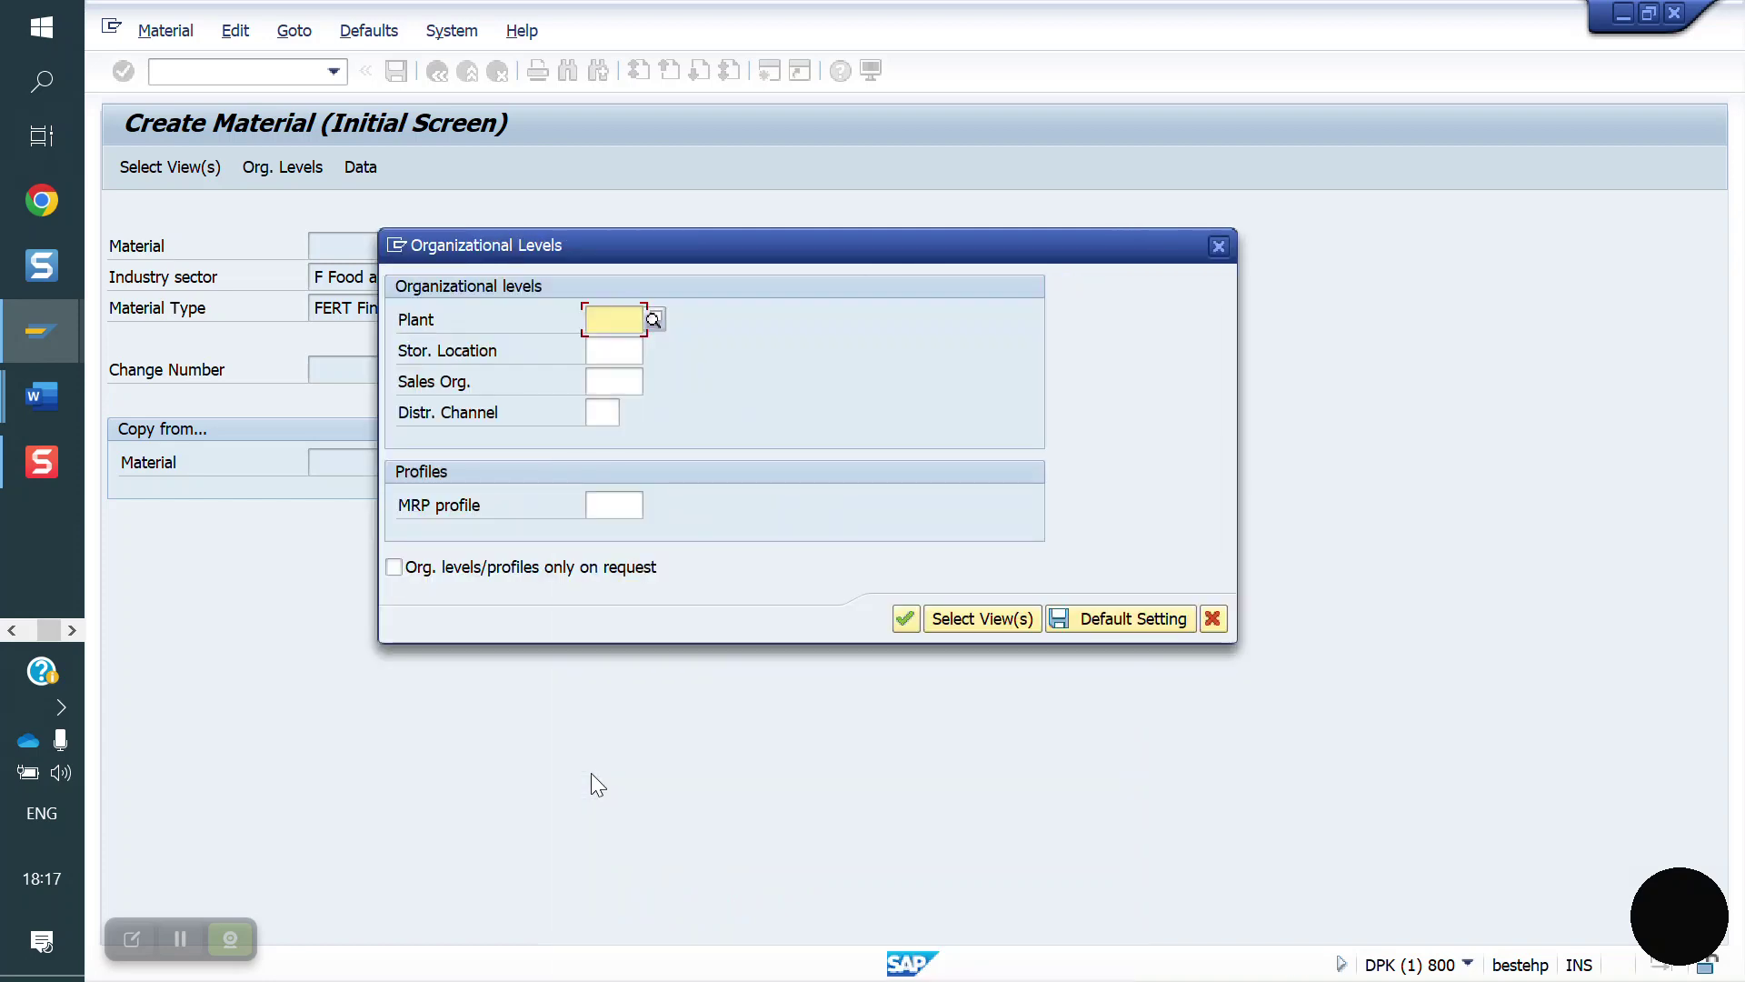
{"action": "type", "text": "YO50"}
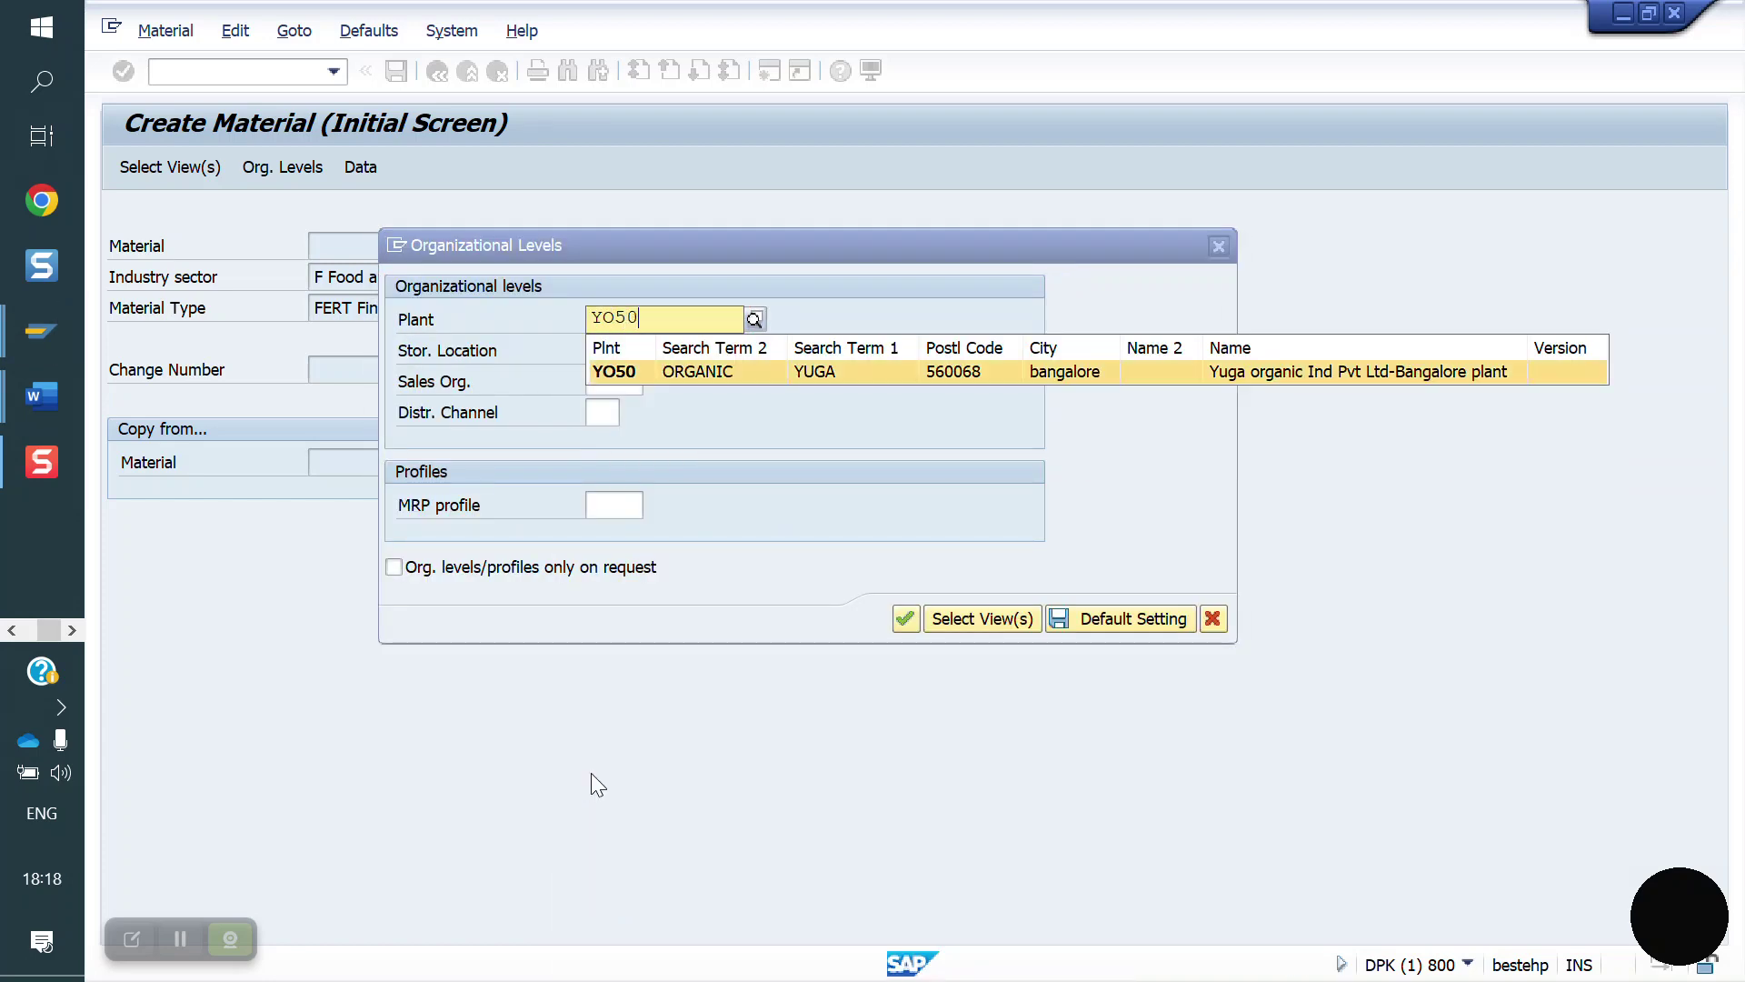
{"action": "key", "text": "Tab"}
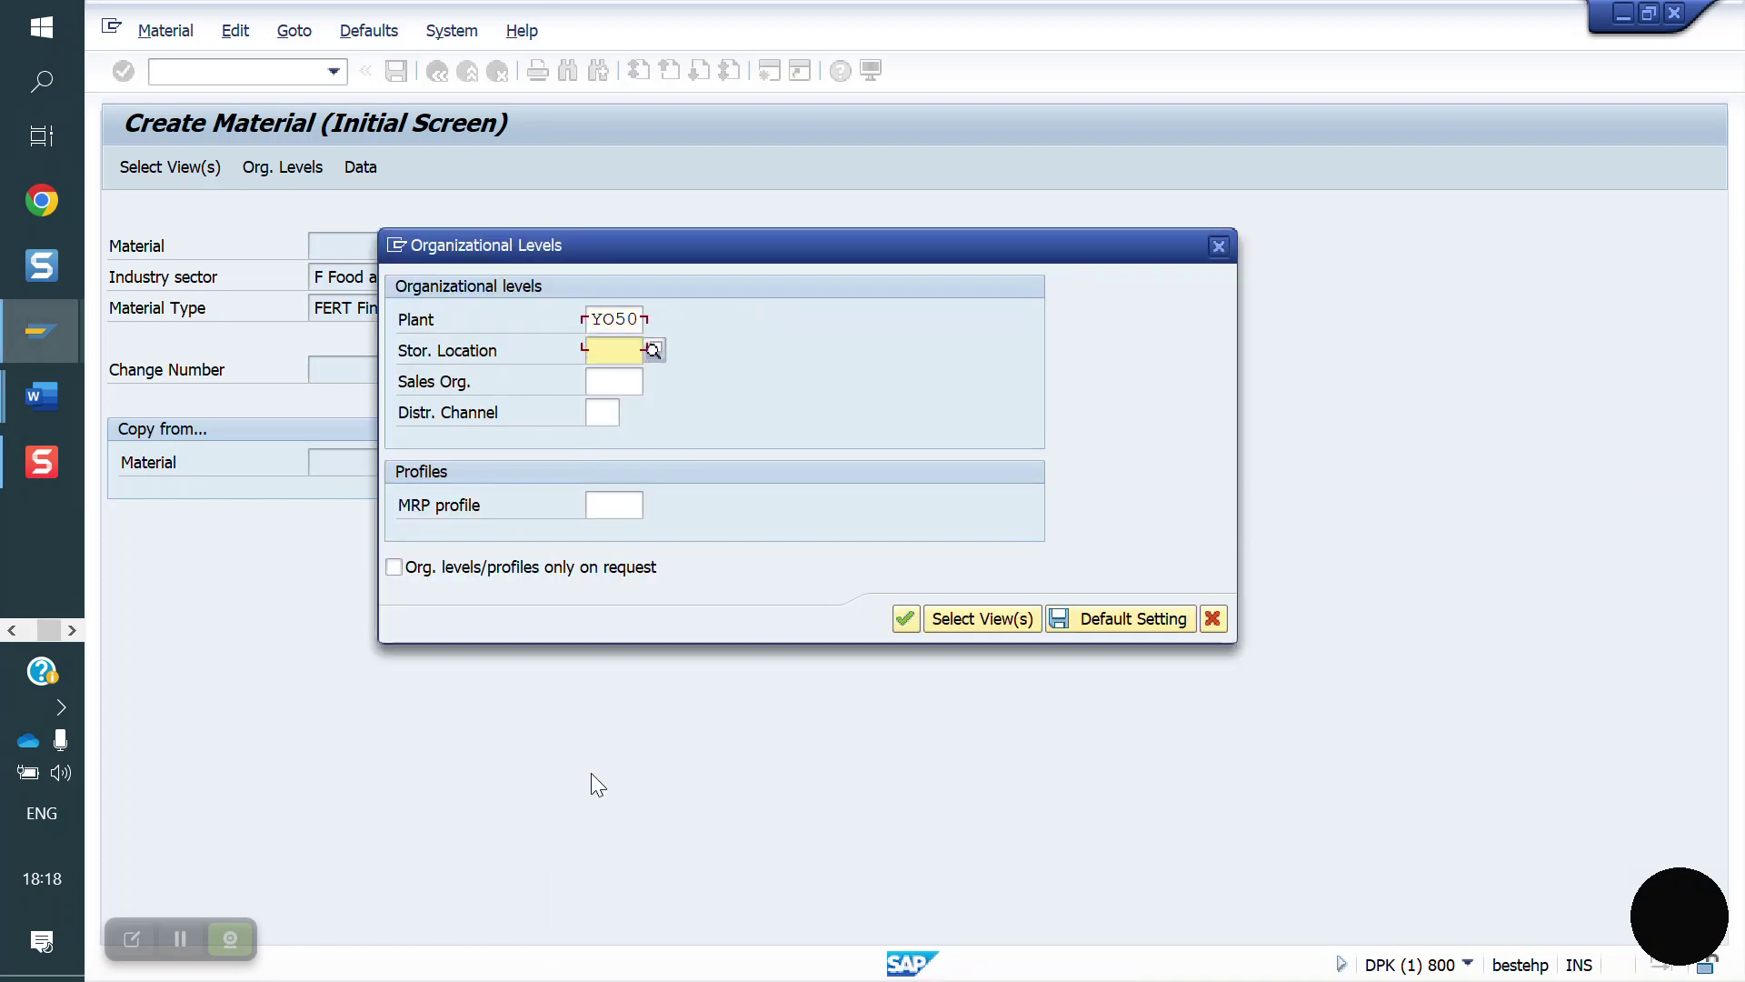
{"action": "type", "text": "FG01"}
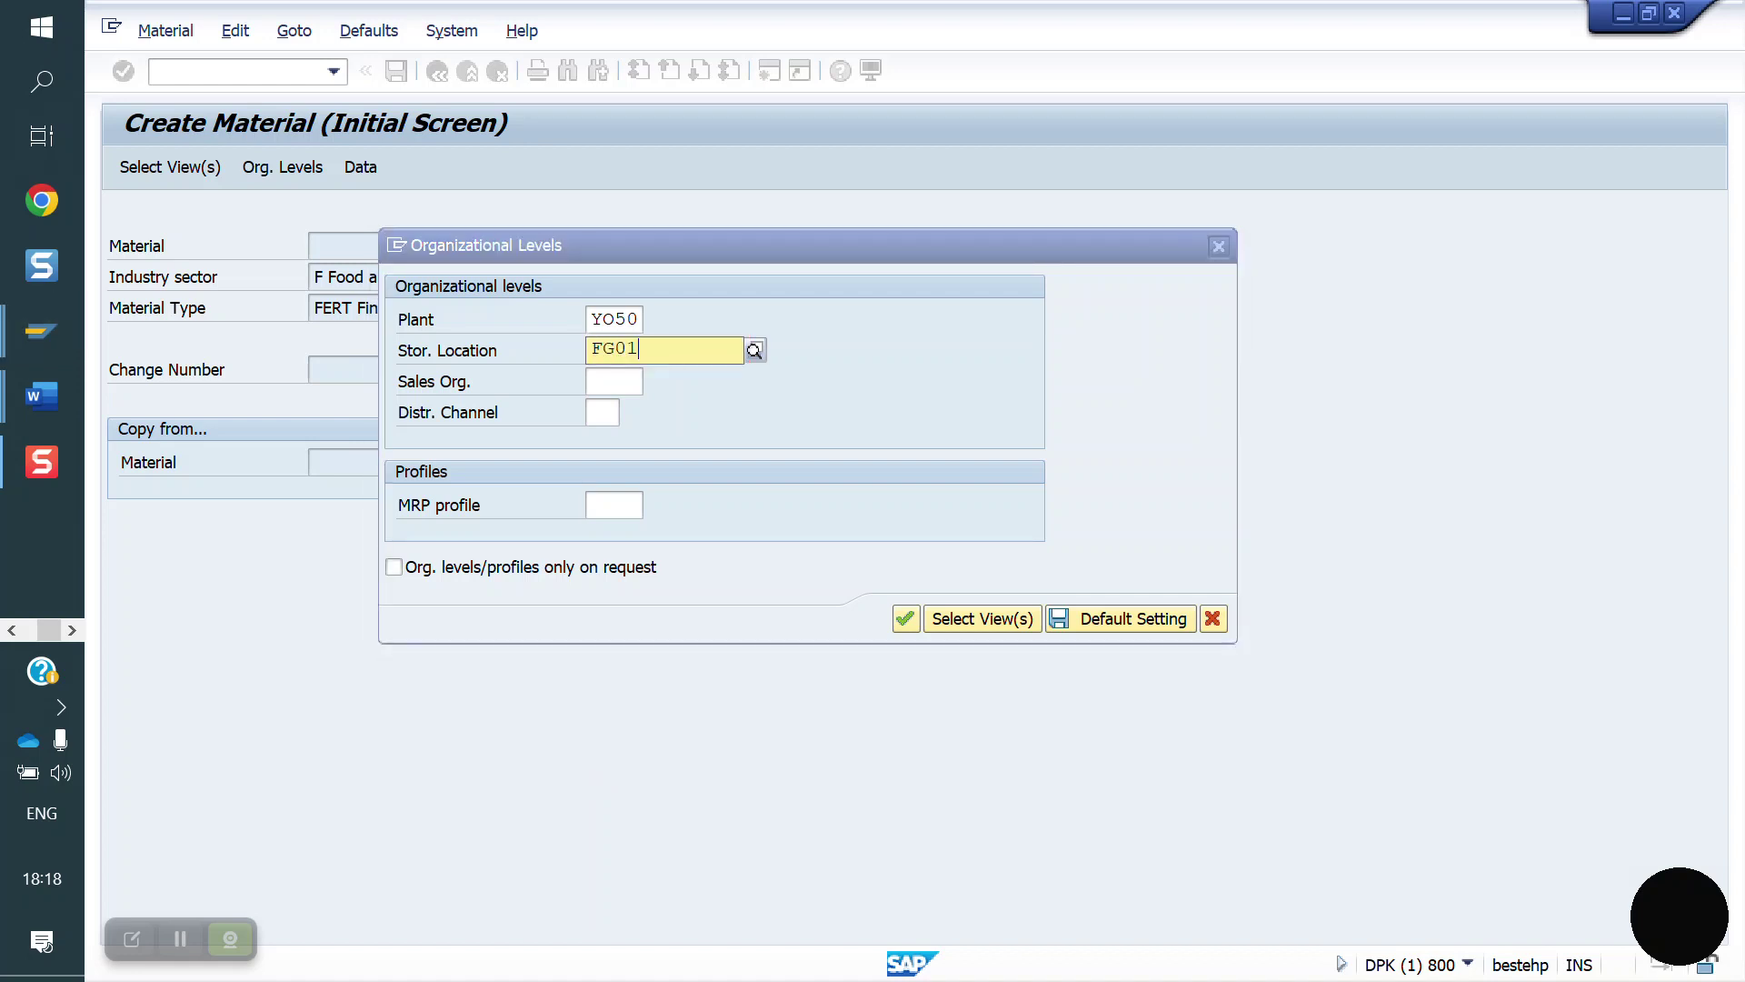
{"action": "key", "text": "Tab"}
{"action": "type", "text": "YO"}
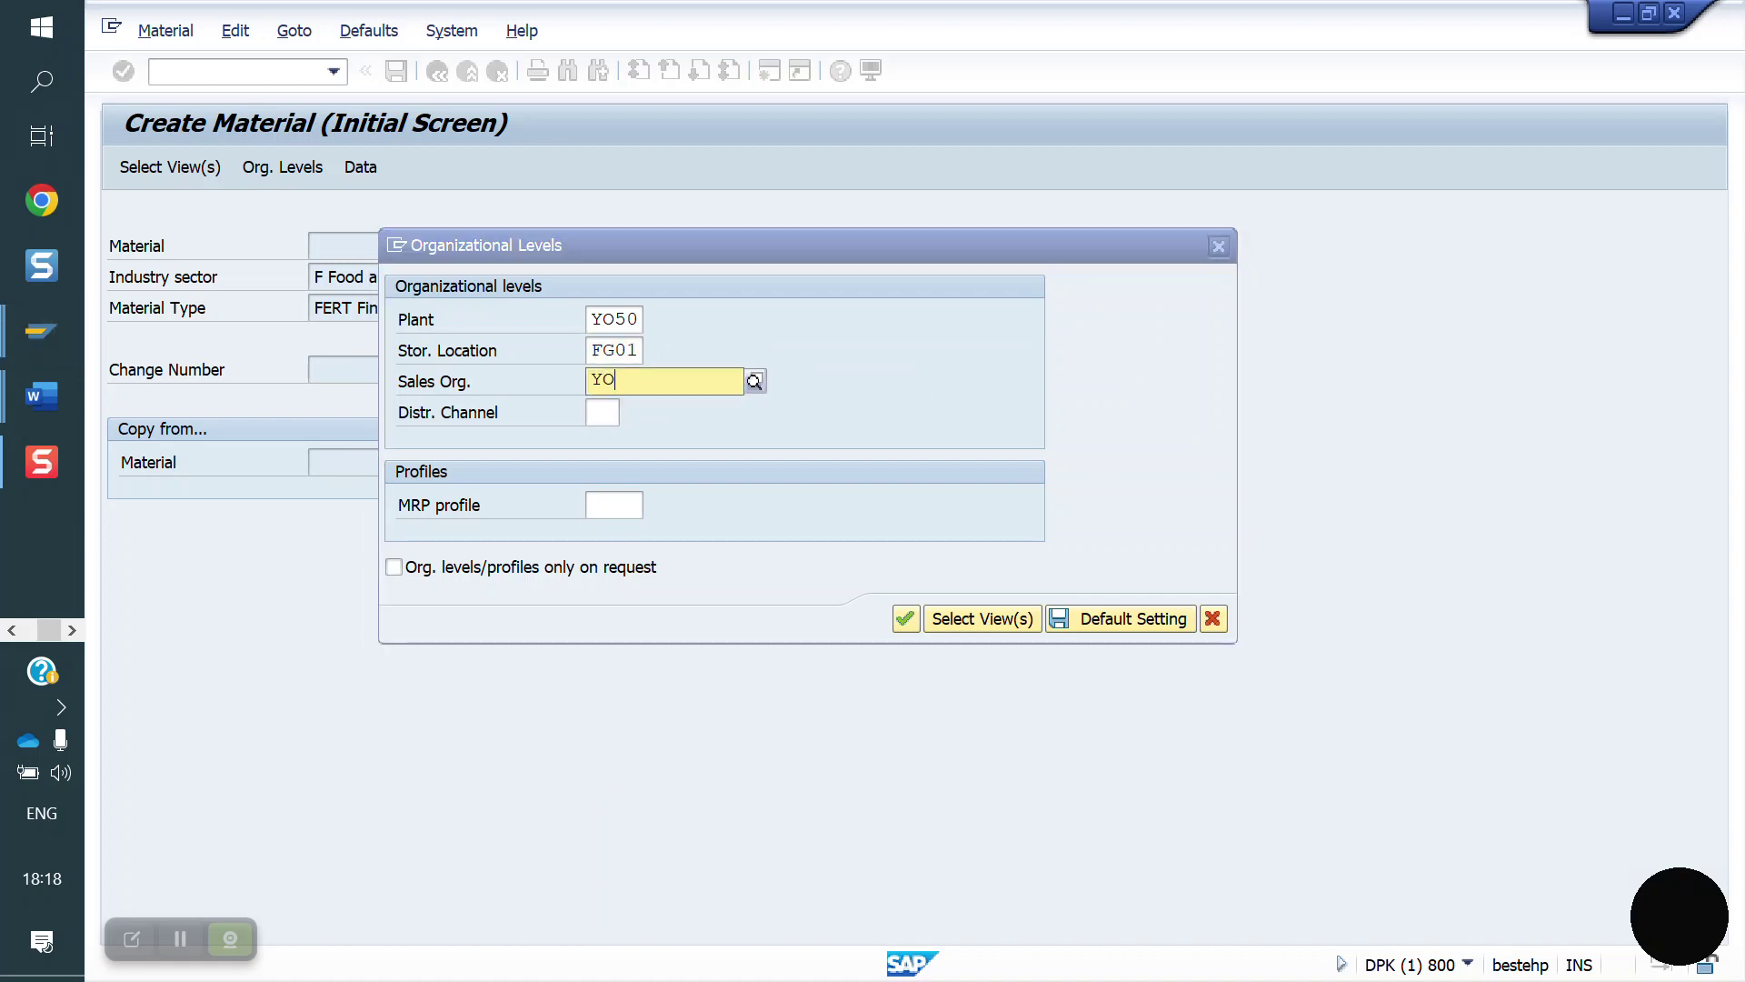
{"action": "type", "text": "10"}
{"action": "key", "text": "Tab"}
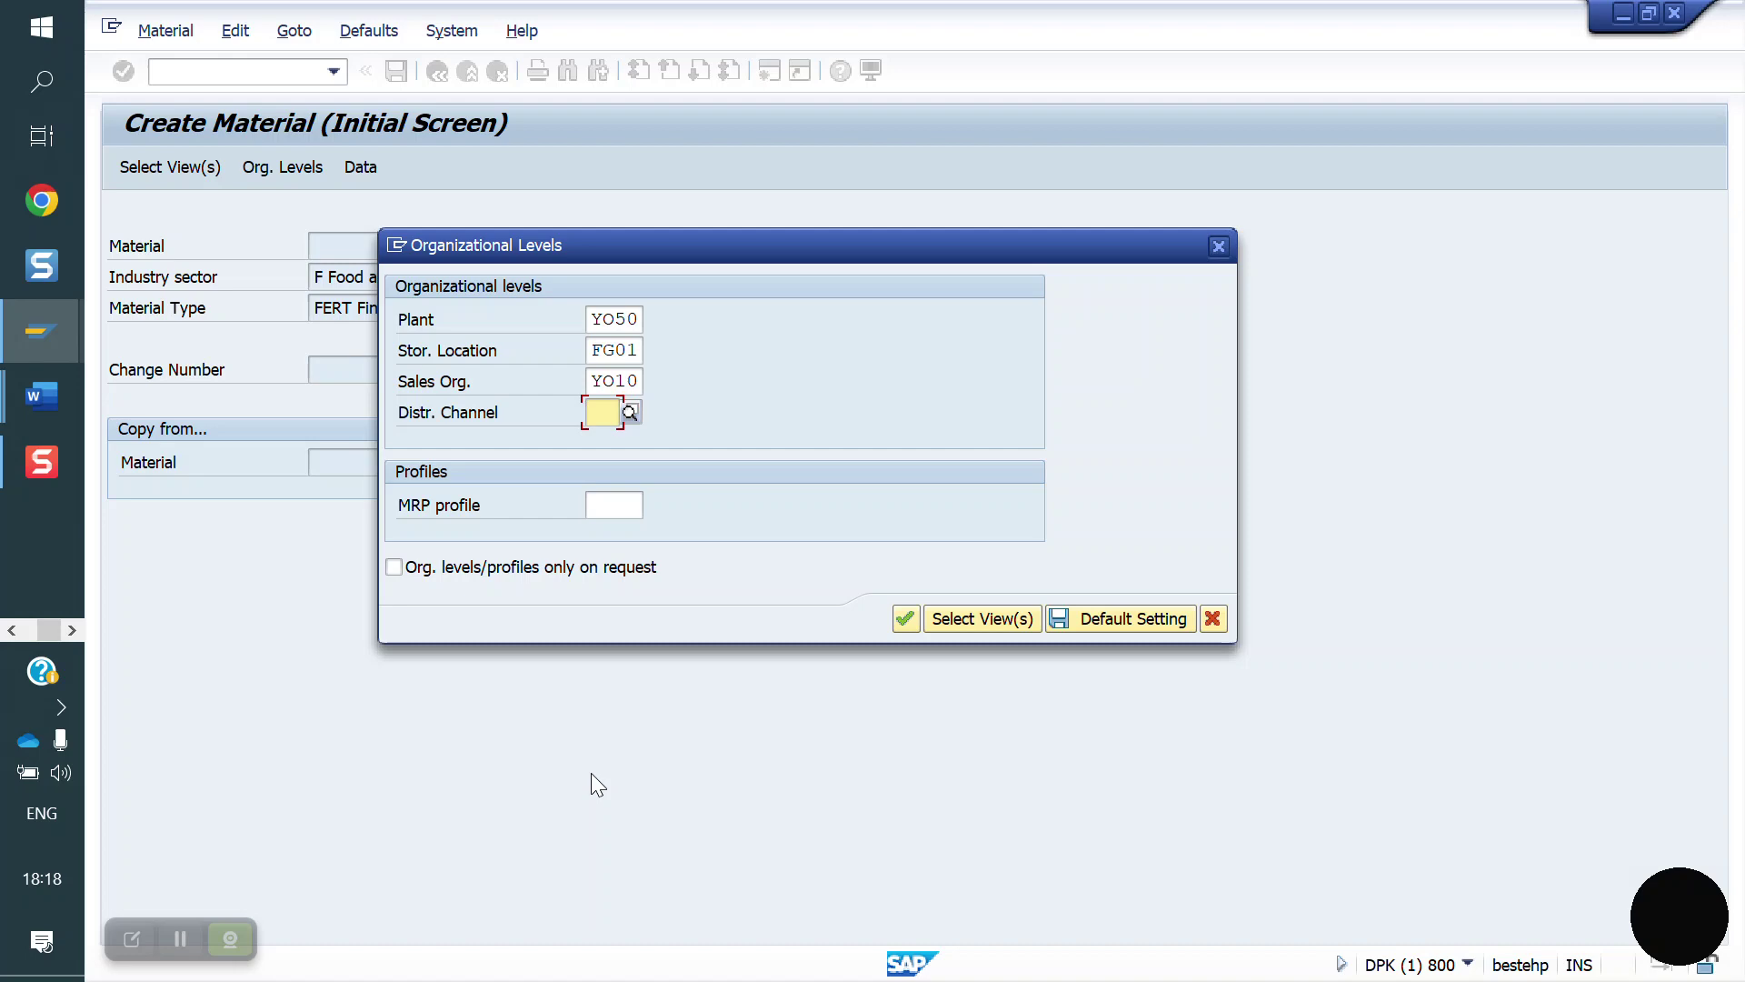
{"action": "type", "text": "YD"}
{"action": "key", "text": "Tab"}
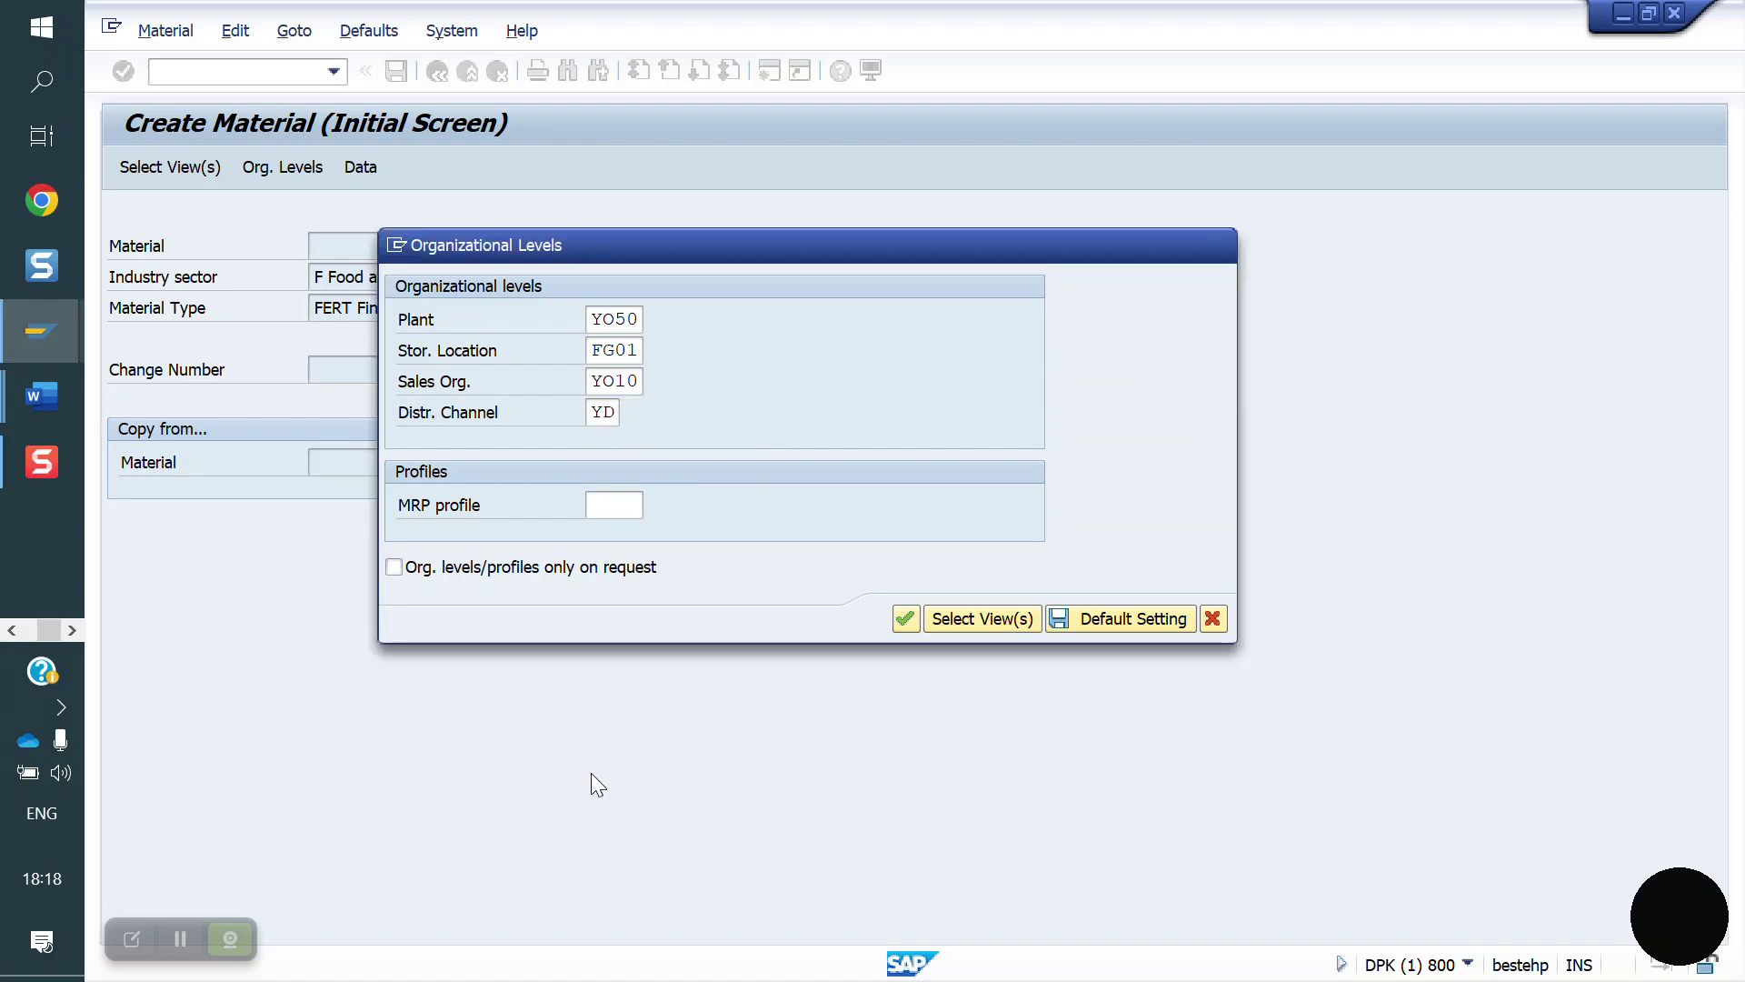
{"action": "key", "text": "Return"}
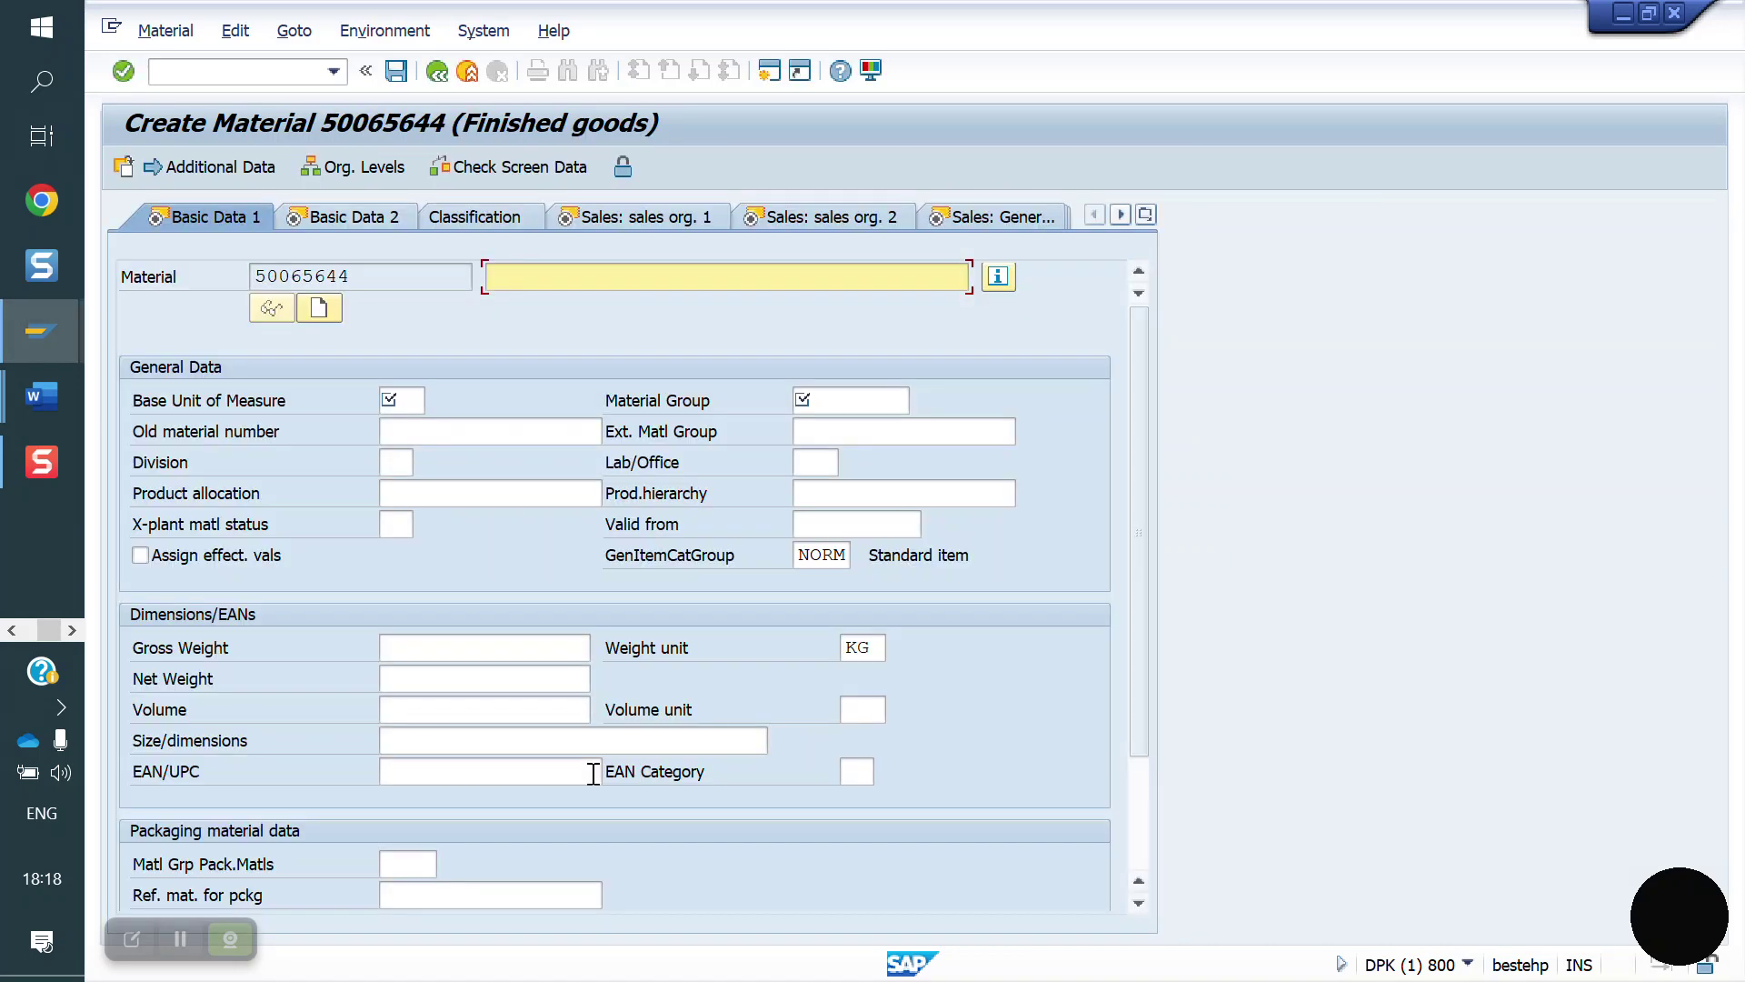
Fill base unit EA, description Nuts 2 and material group 00201 on Basic Data 1
{"action": "left_click", "coordinate": [398, 405]}
{"action": "type", "text": "EA"}
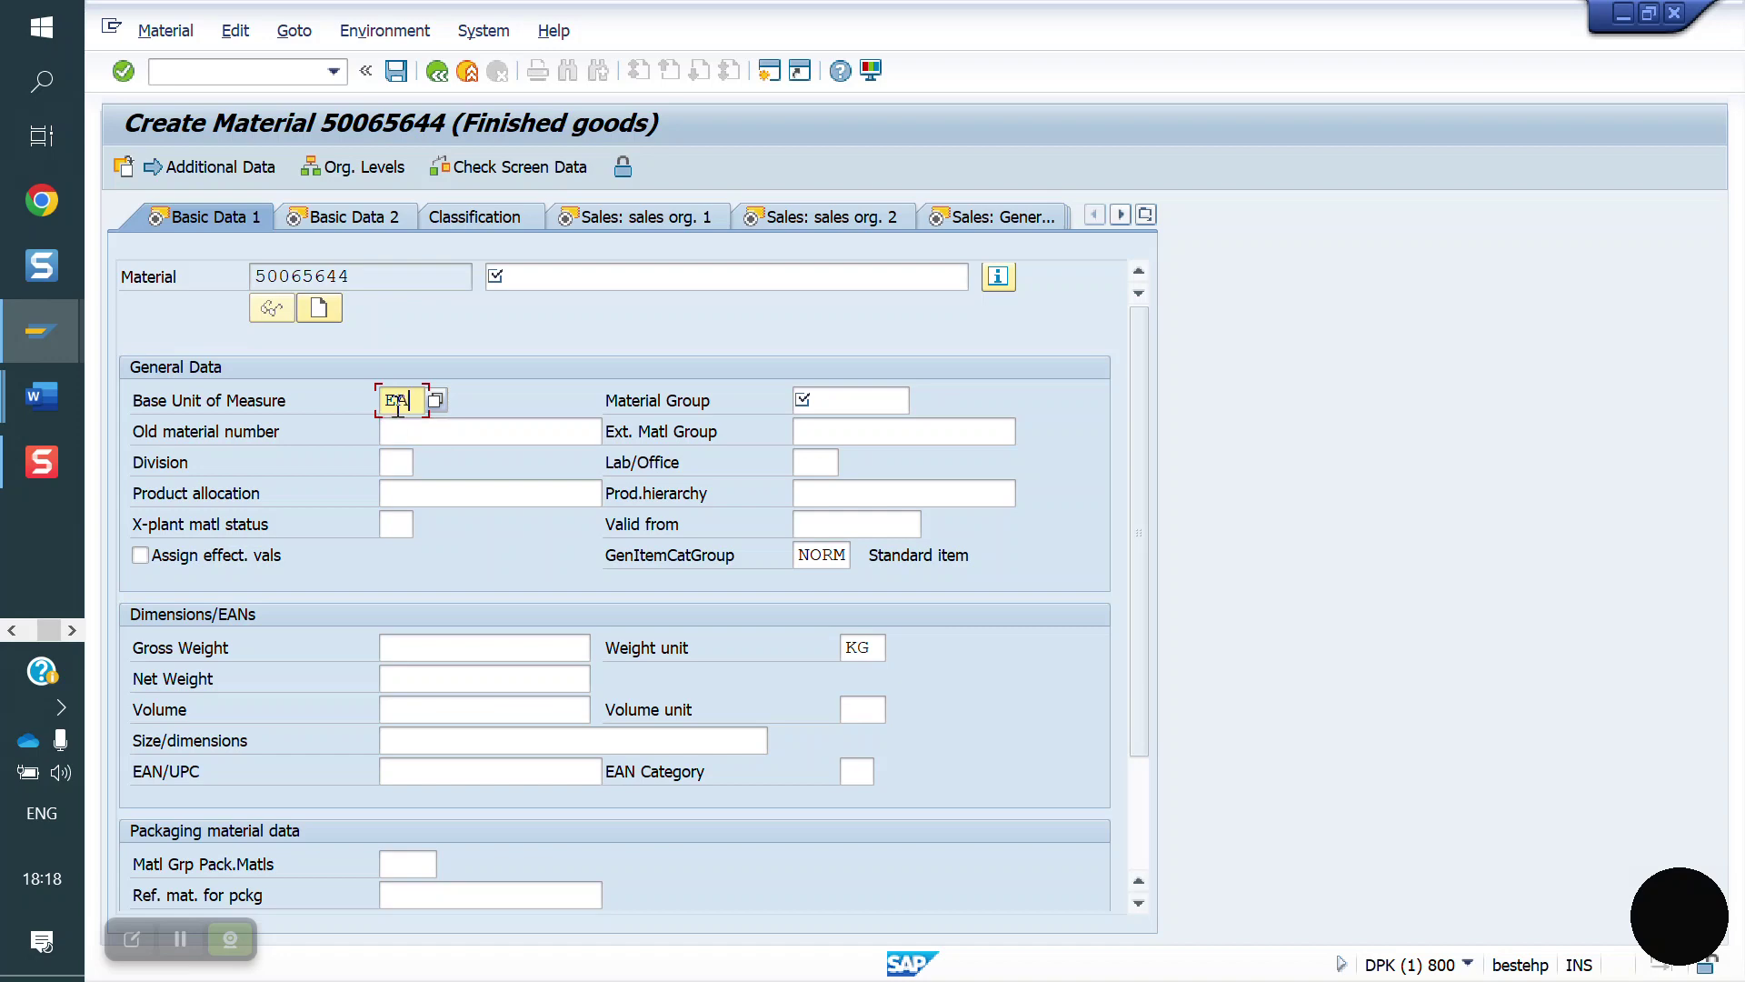
{"action": "left_click", "coordinate": [644, 286]}
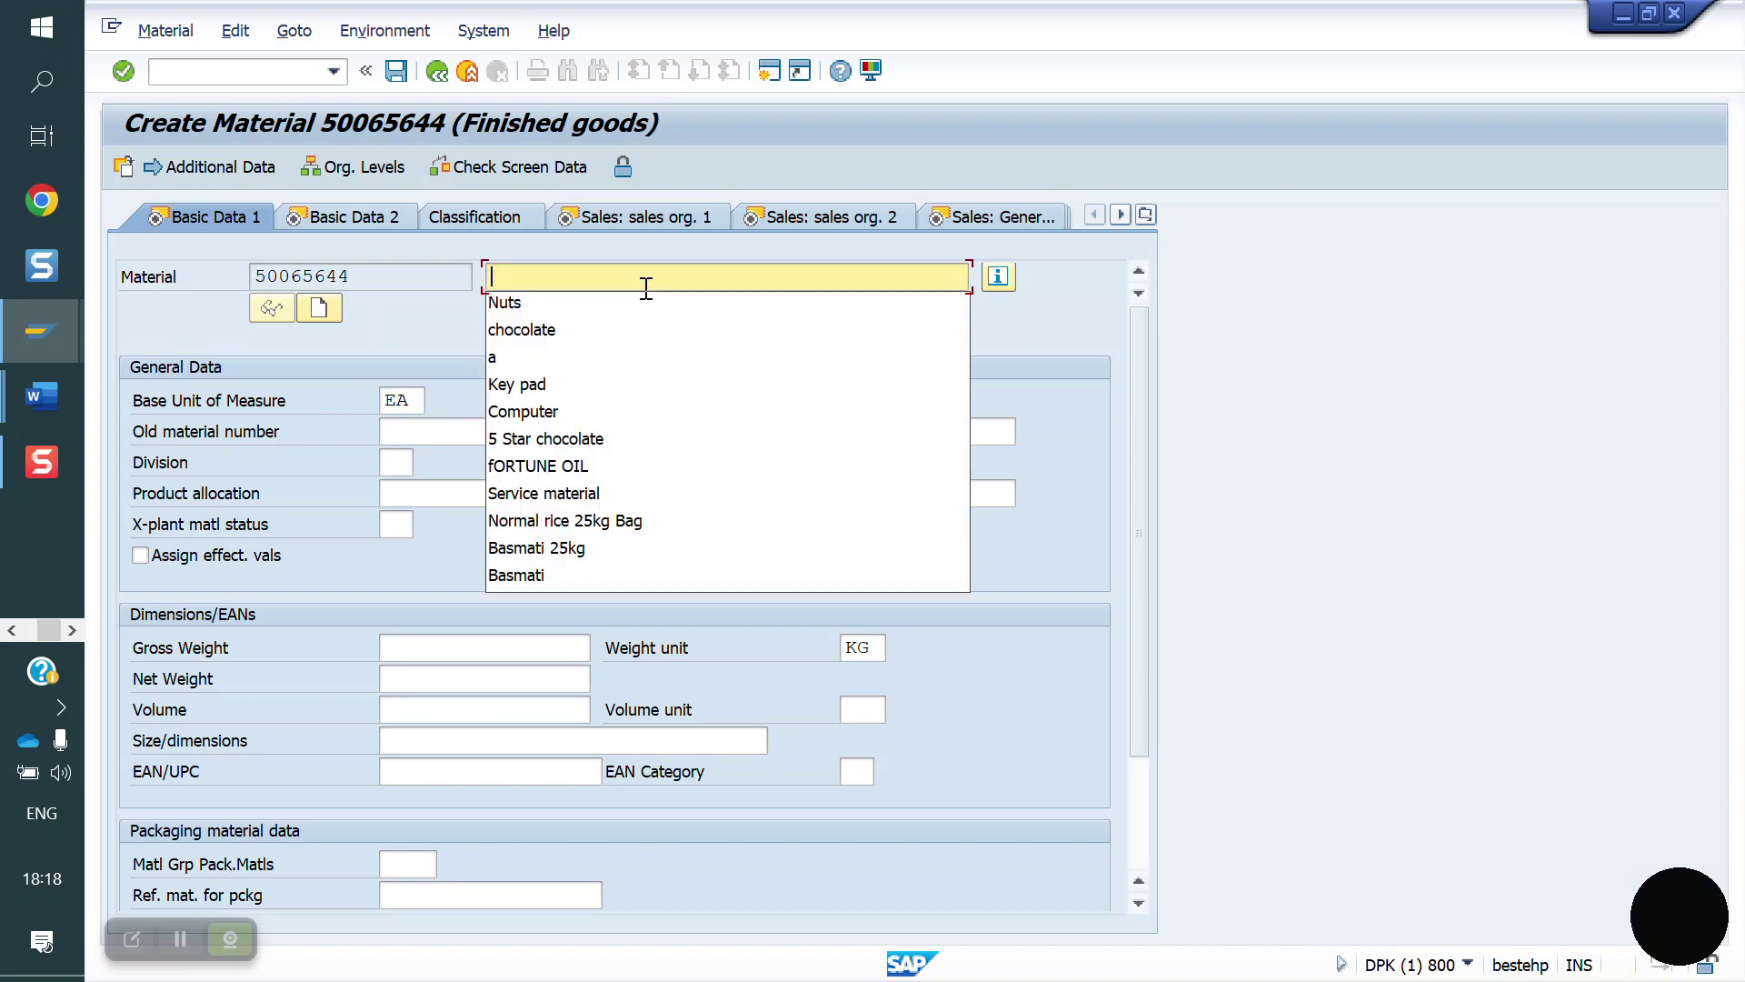
{"action": "key", "text": "Down"}
{"action": "key", "text": "Return"}
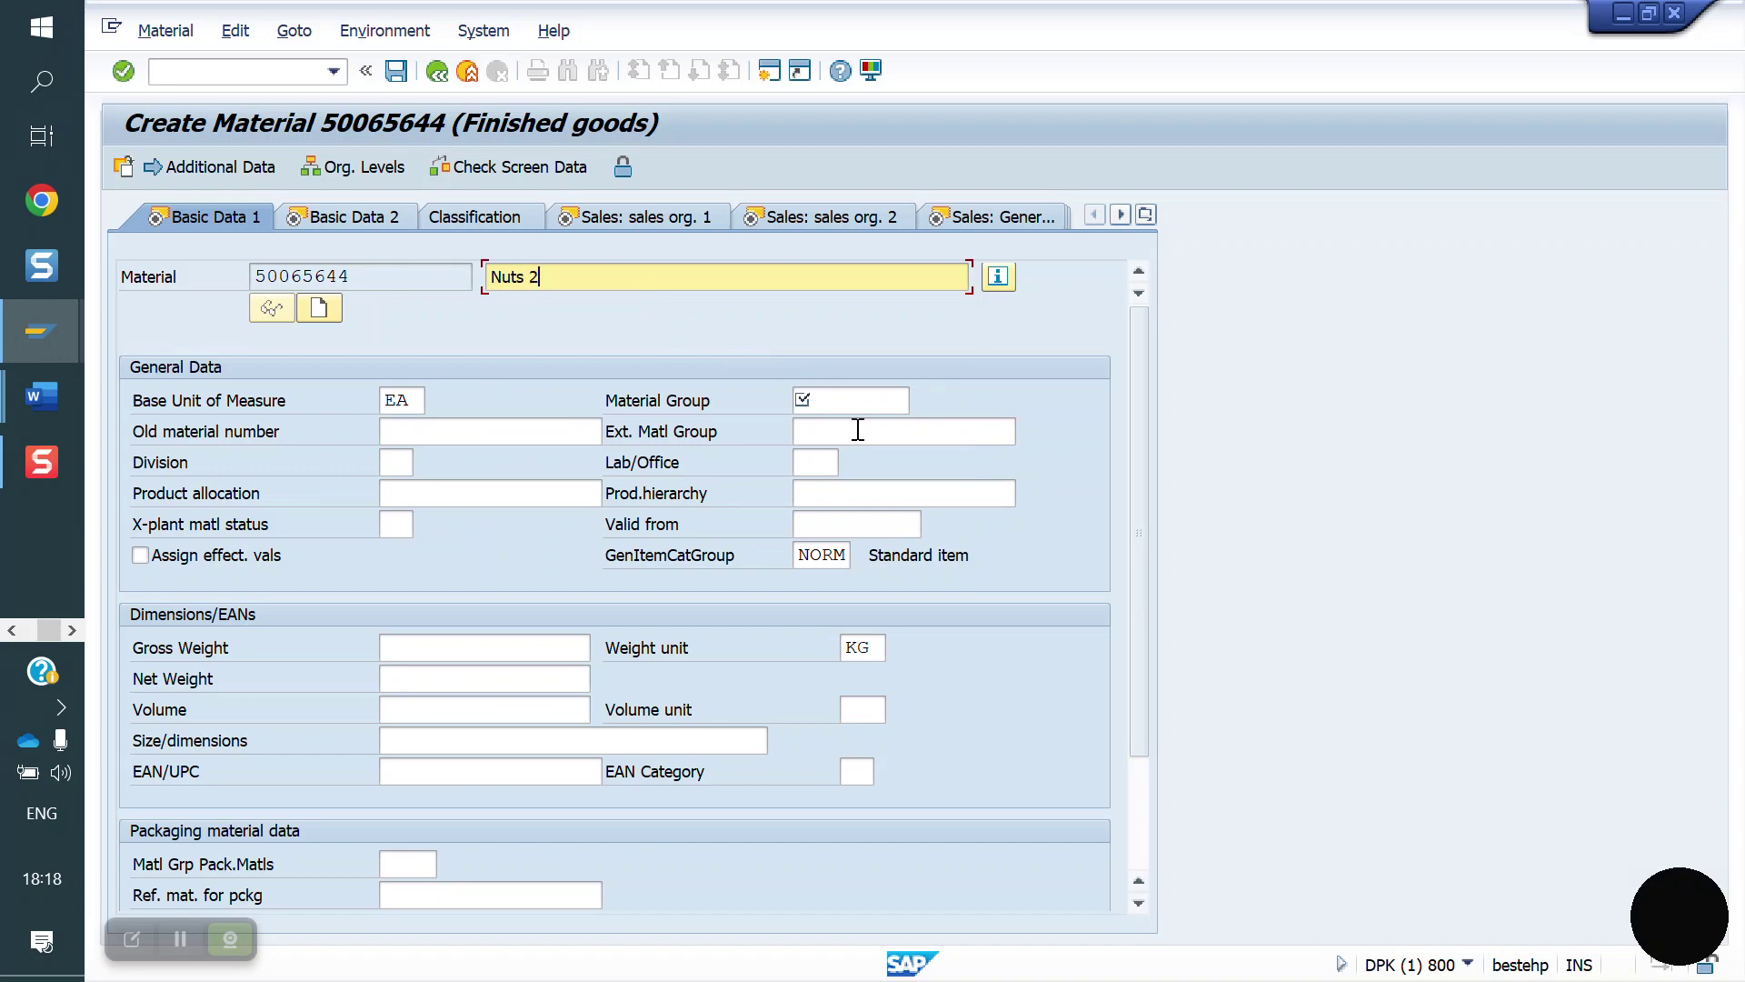
{"action": "left_click", "coordinate": [873, 406]}
{"action": "key", "text": "Return"}
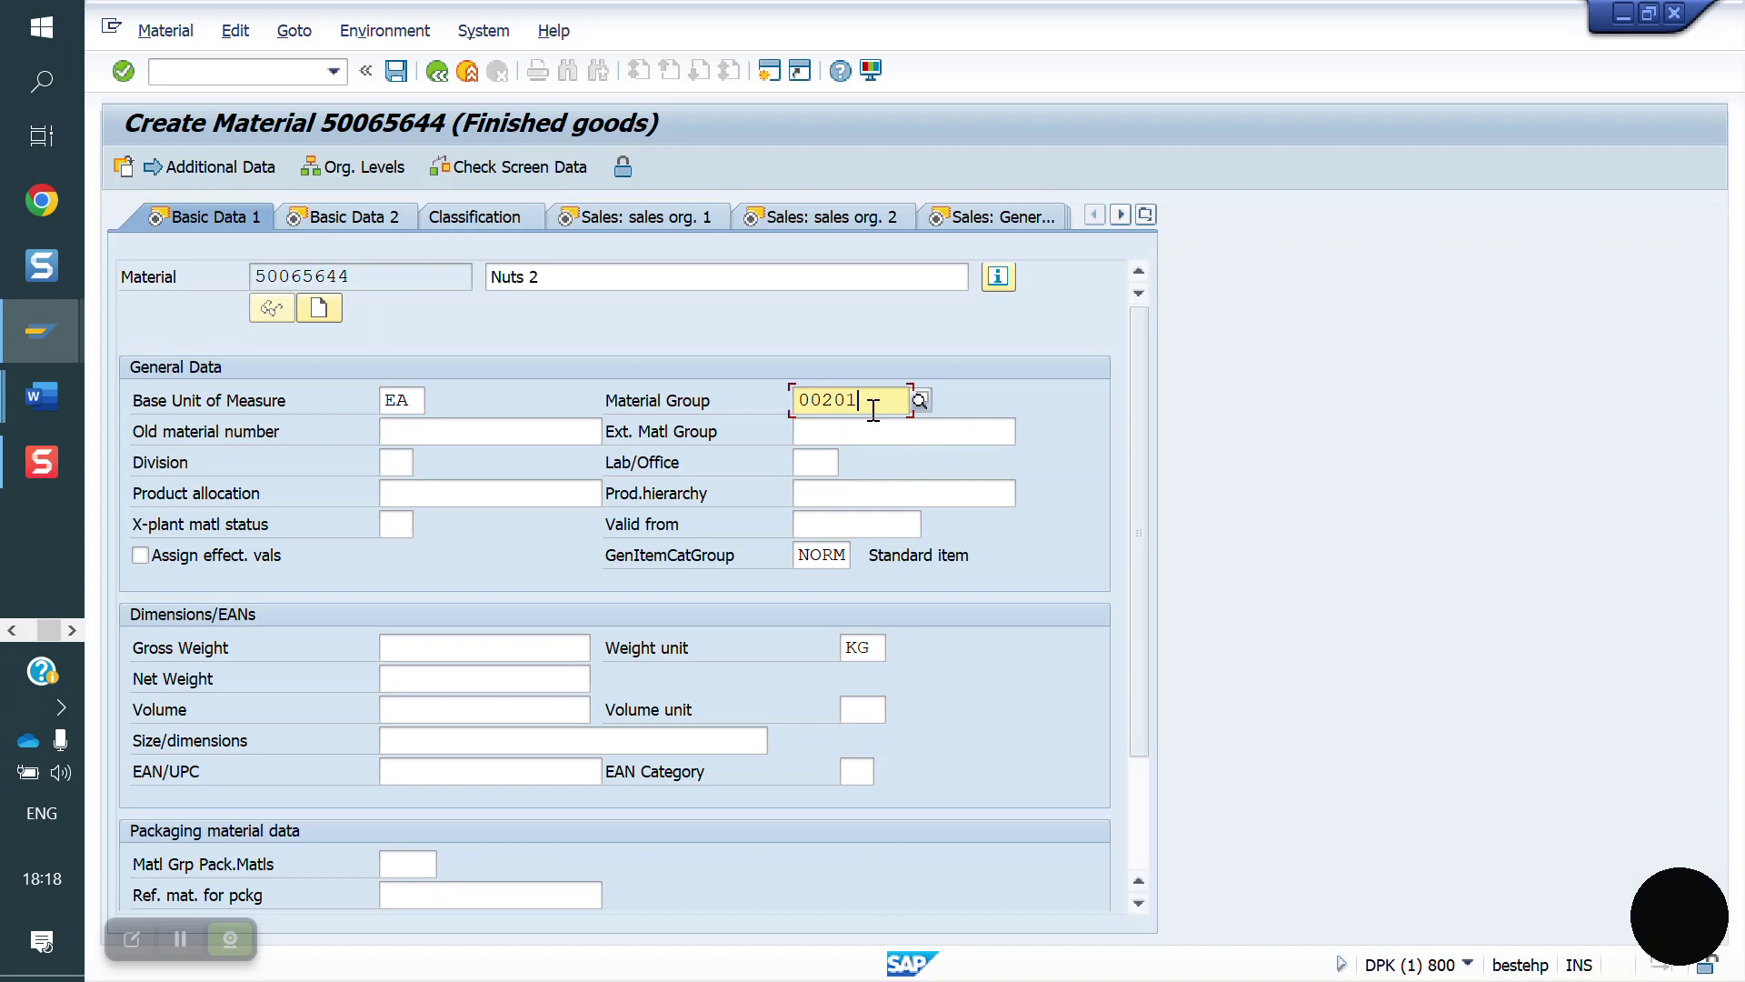
{"action": "key", "text": "Return"}
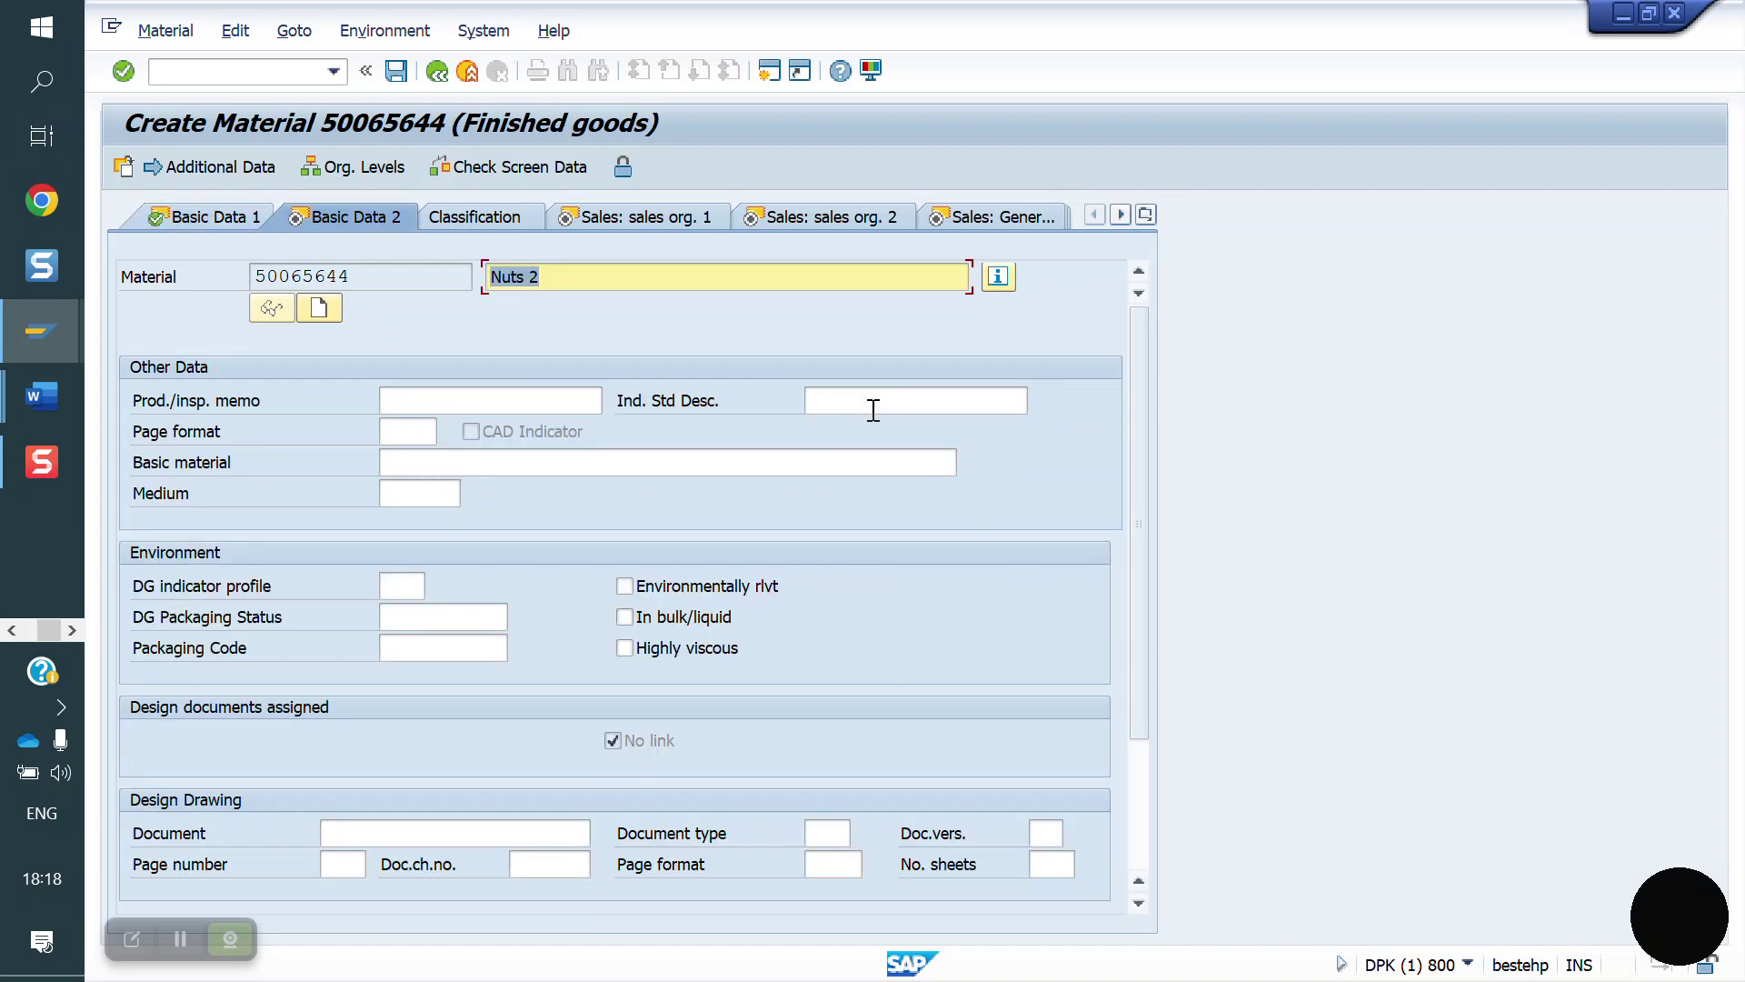
Enter gross weight 1 and net weight 0,500 on Basic Data 1 and confirm
{"action": "left_click", "coordinate": [210, 220]}
{"action": "left_click", "coordinate": [482, 641]}
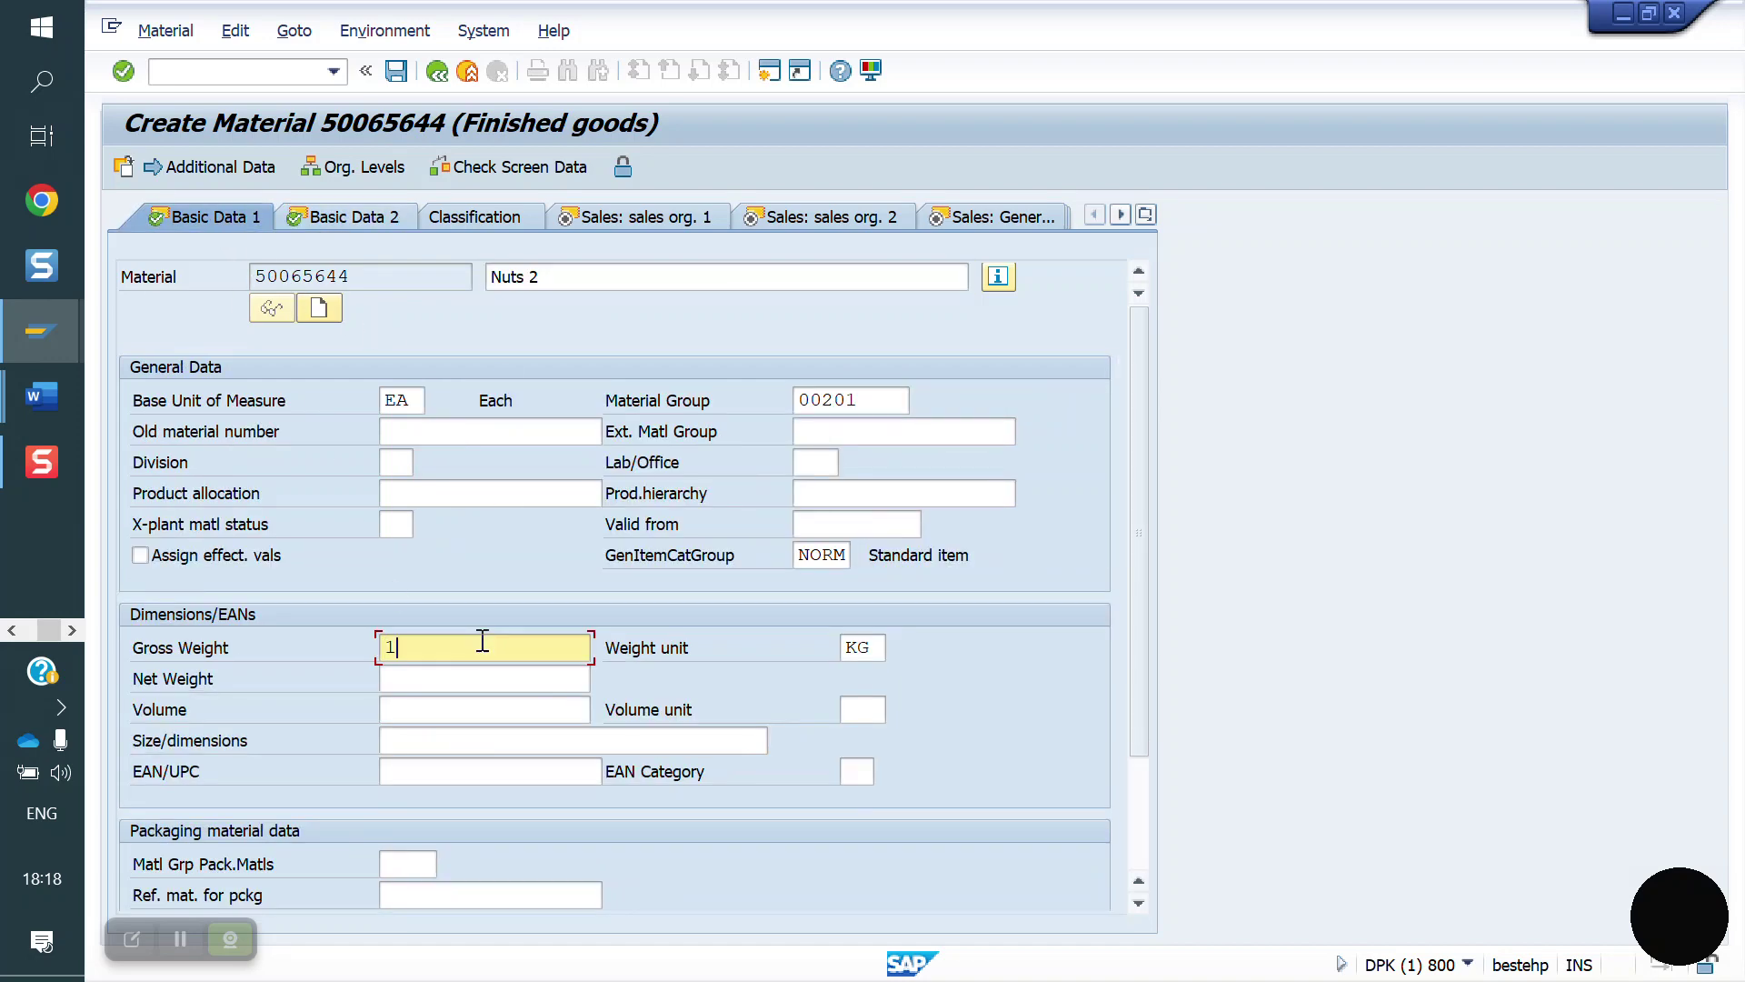
{"action": "type", "text": "1"}
{"action": "key", "text": "Down"}
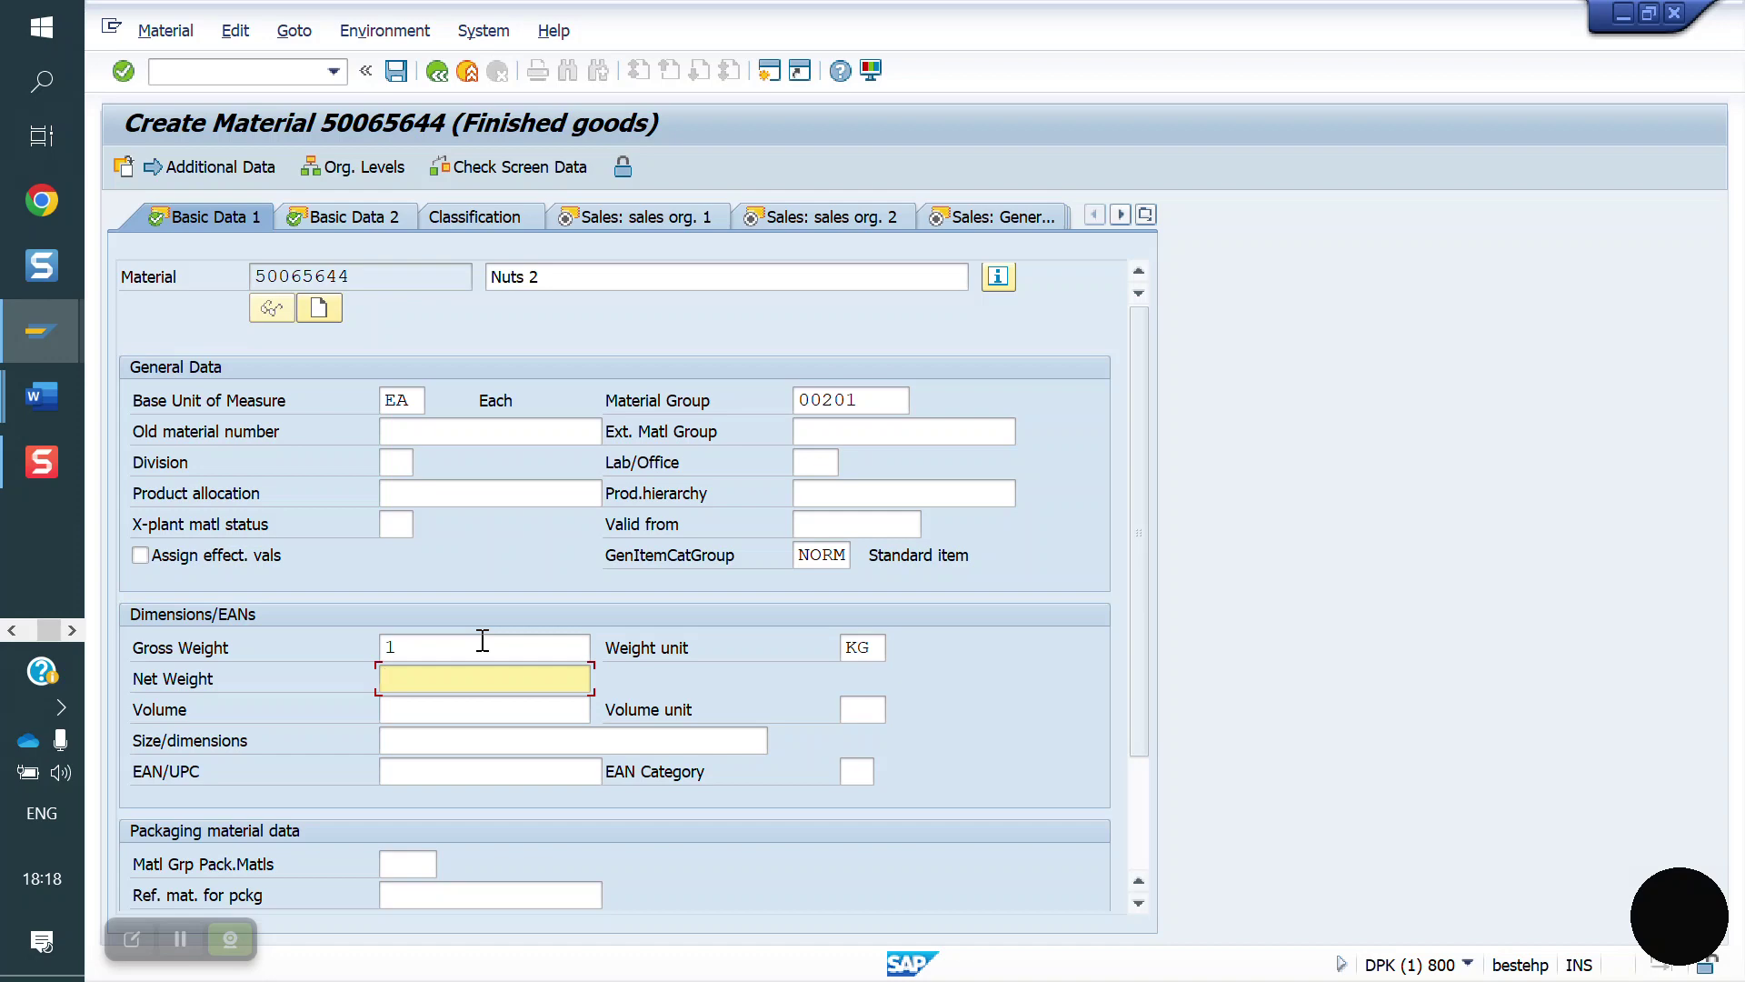
{"action": "type", "text": "0"}
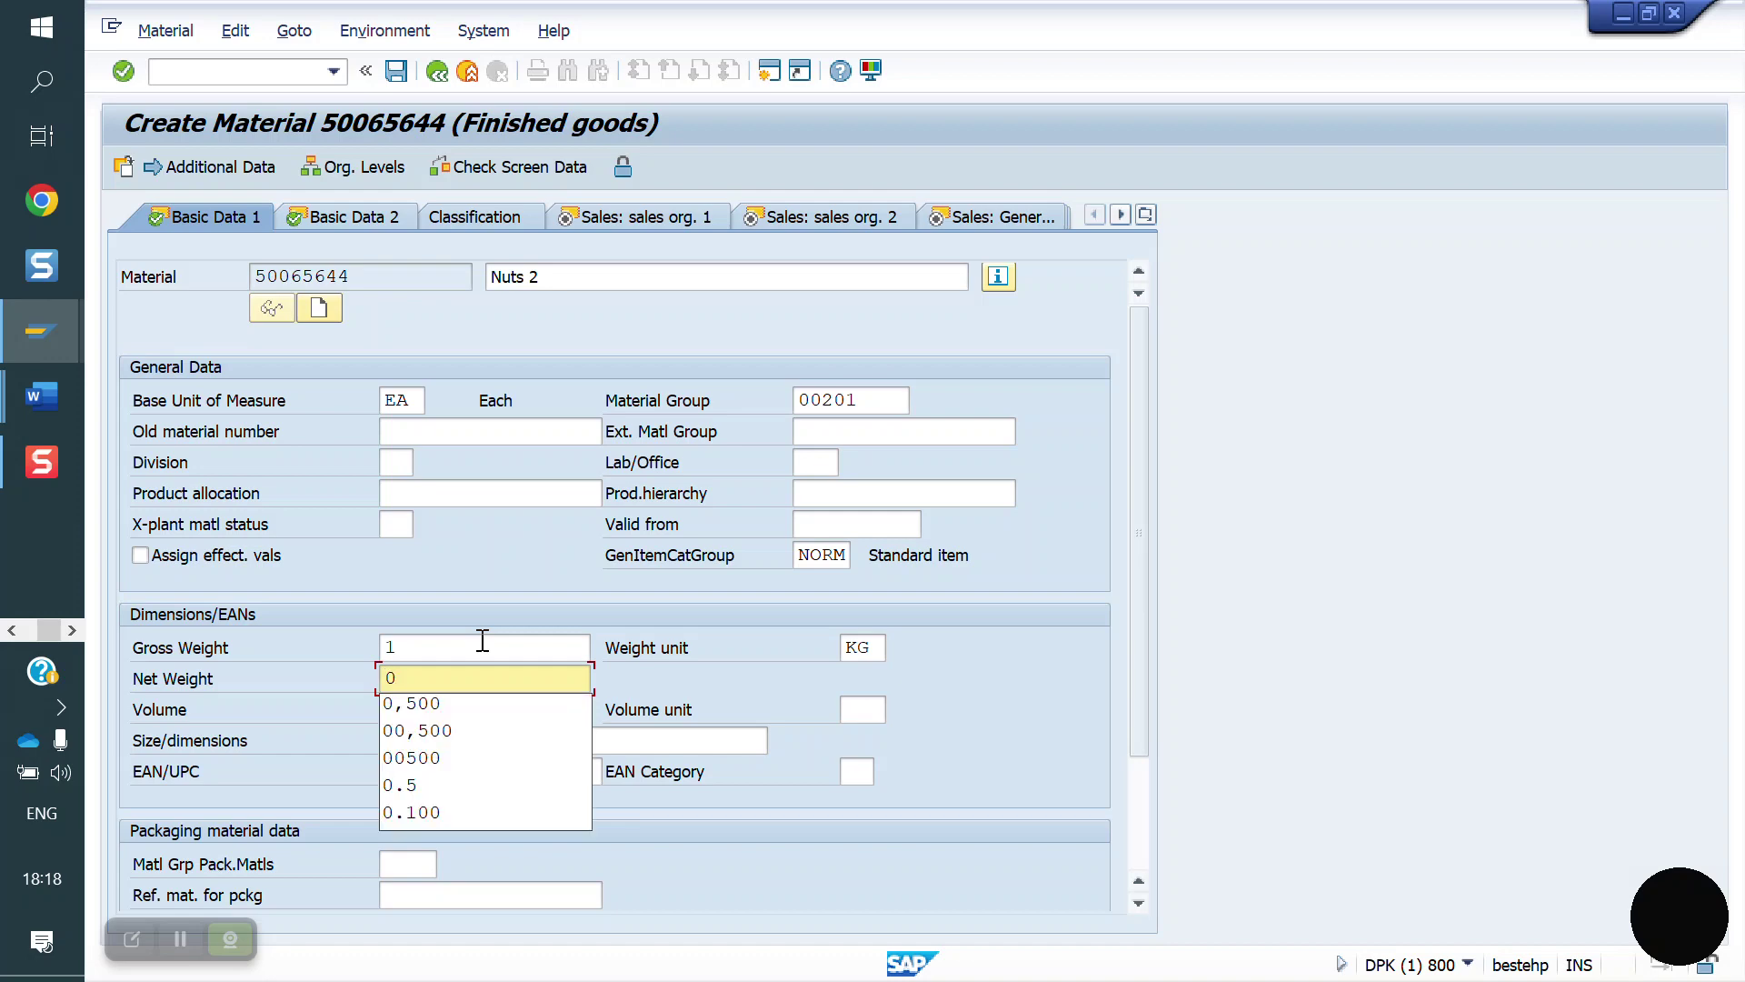
{"action": "key", "text": "Down"}
{"action": "key", "text": "Return"}
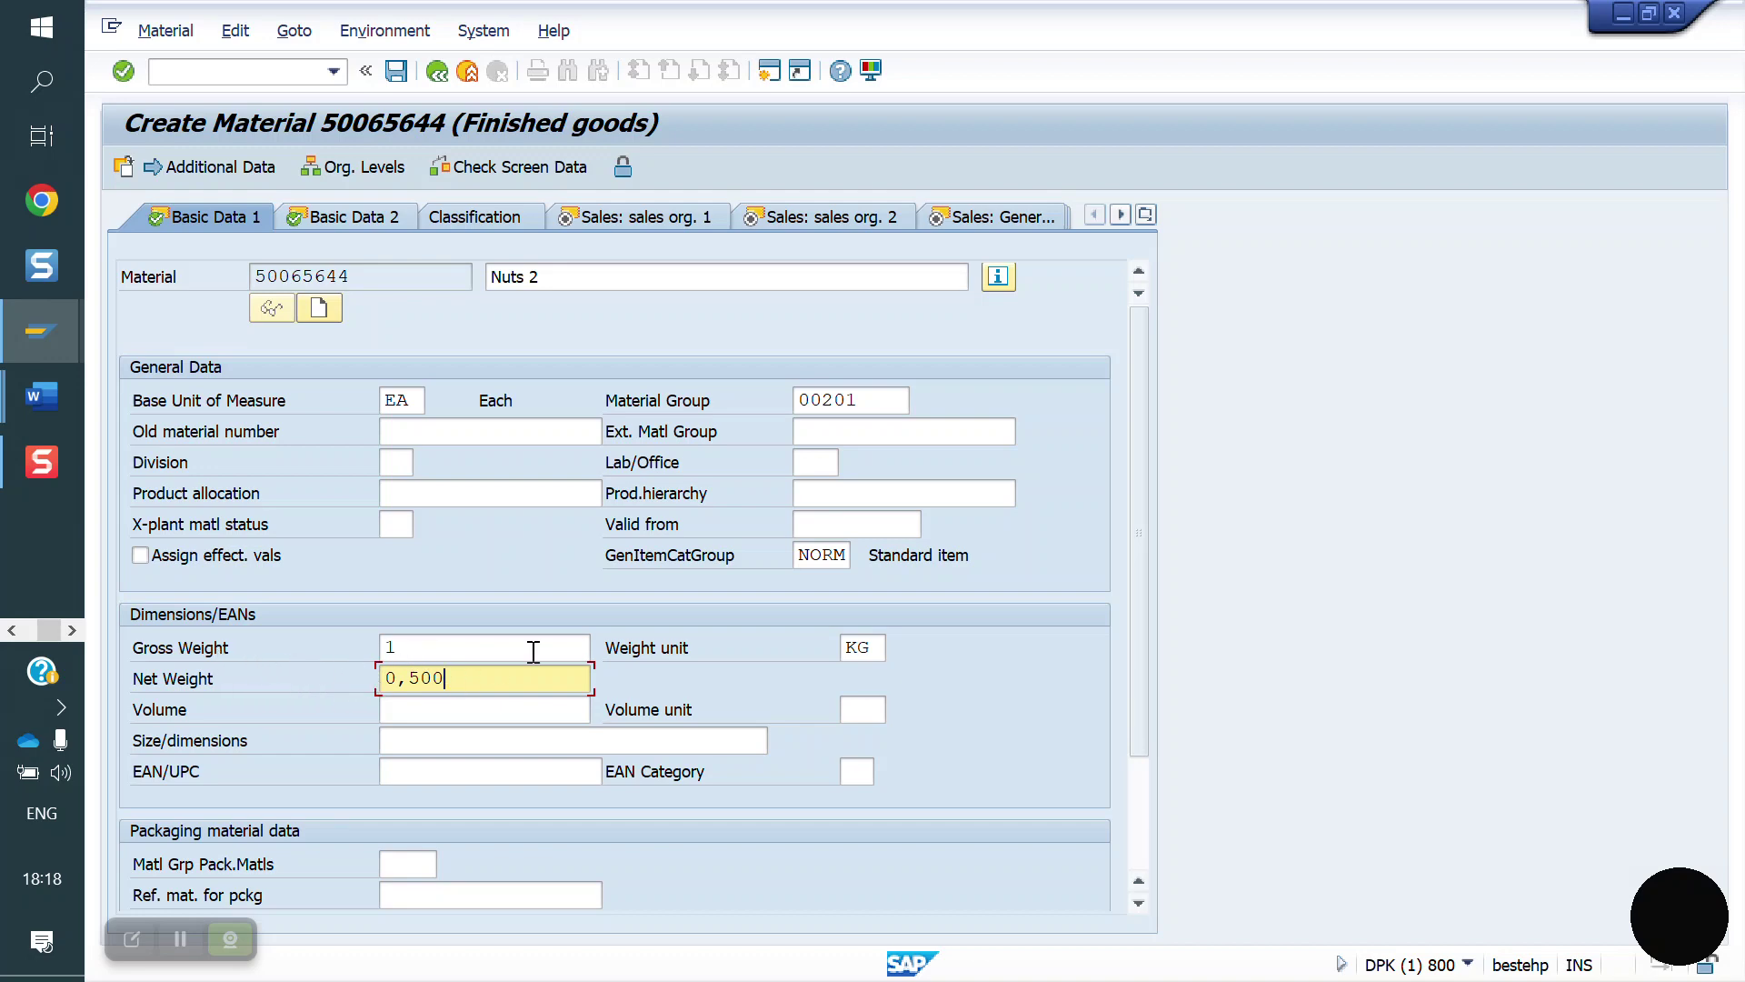
{"action": "key", "text": "Return"}
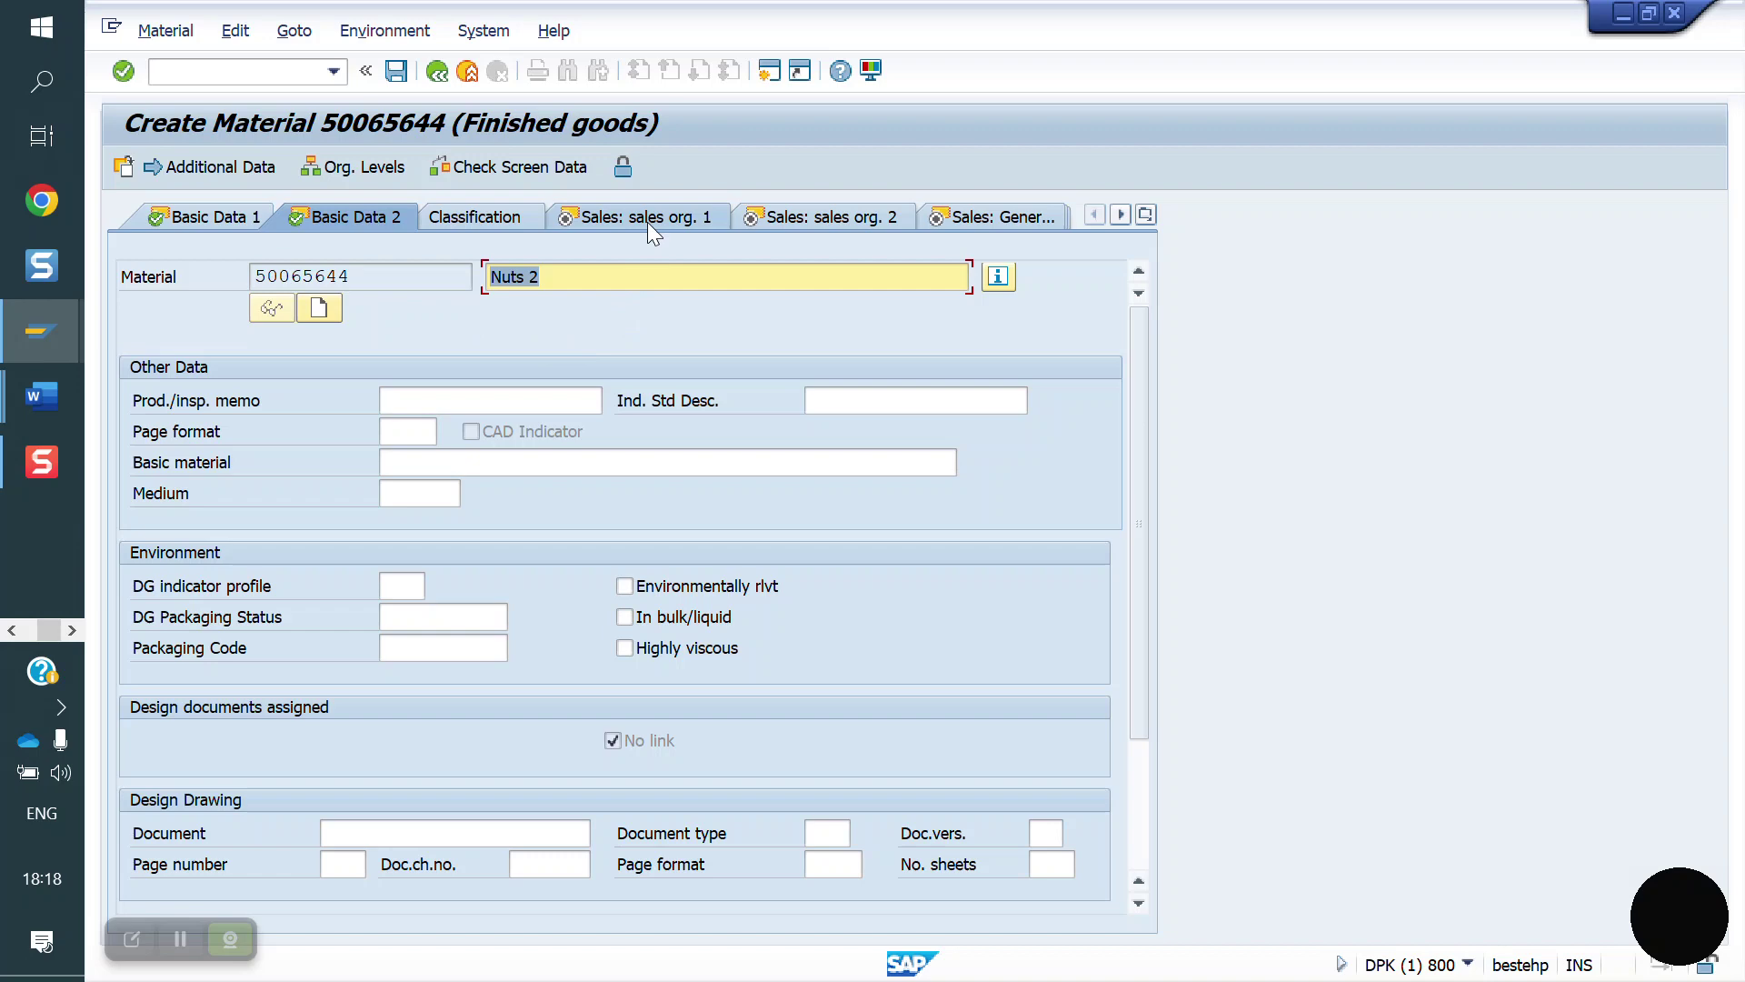
Set the material's tax classifications to 1 in the Sales Org. Data 1 view
{"action": "left_click", "coordinate": [647, 218]}
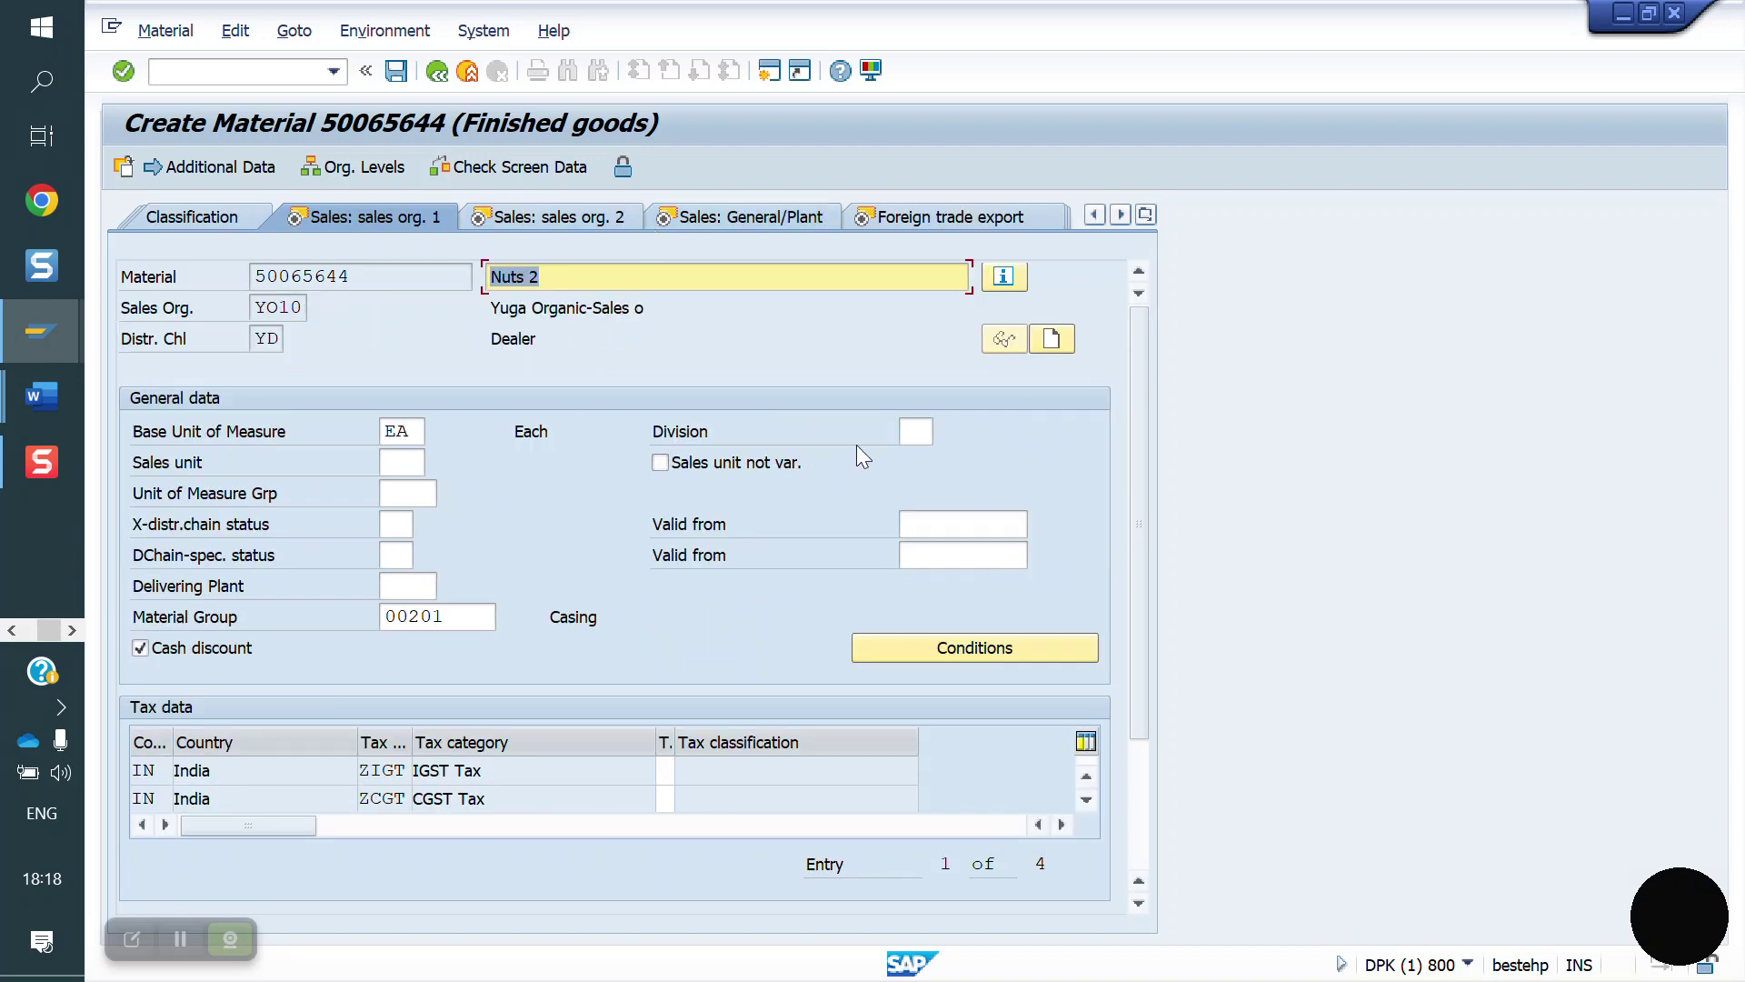
{"action": "left_click", "coordinate": [668, 768]}
{"action": "type", "text": "1"}
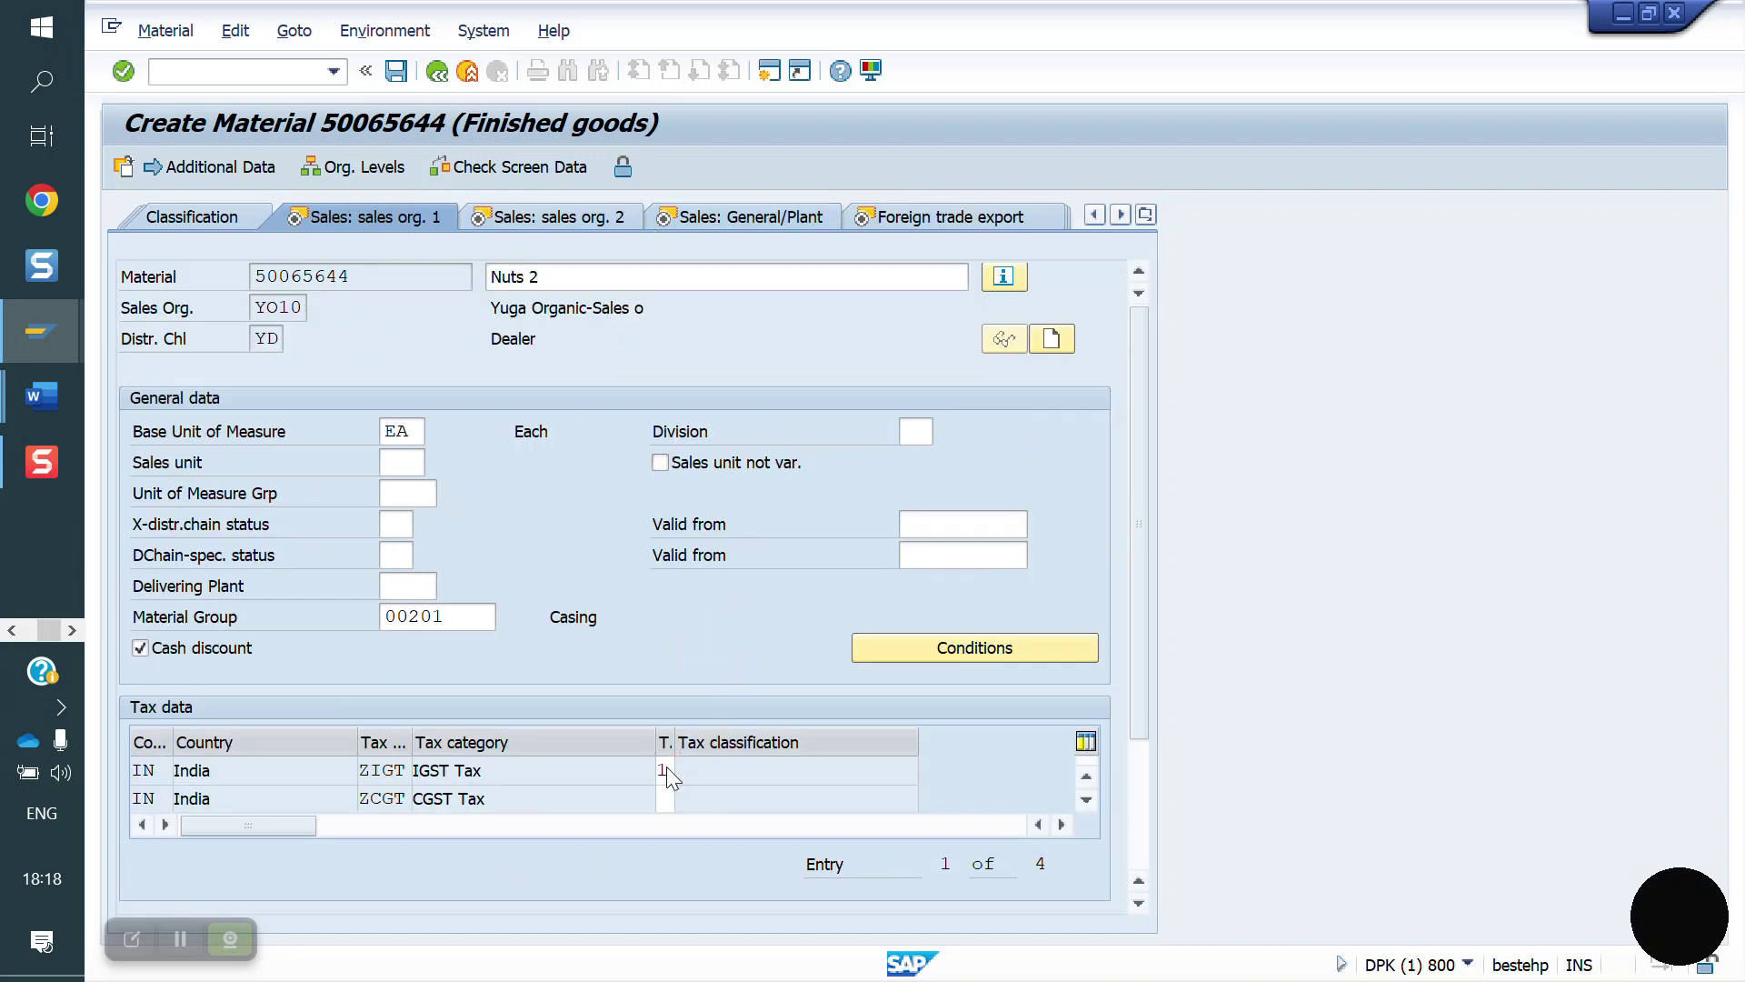
{"action": "key", "text": "Return"}
{"action": "key", "text": "Down"}
{"action": "type", "text": "1"}
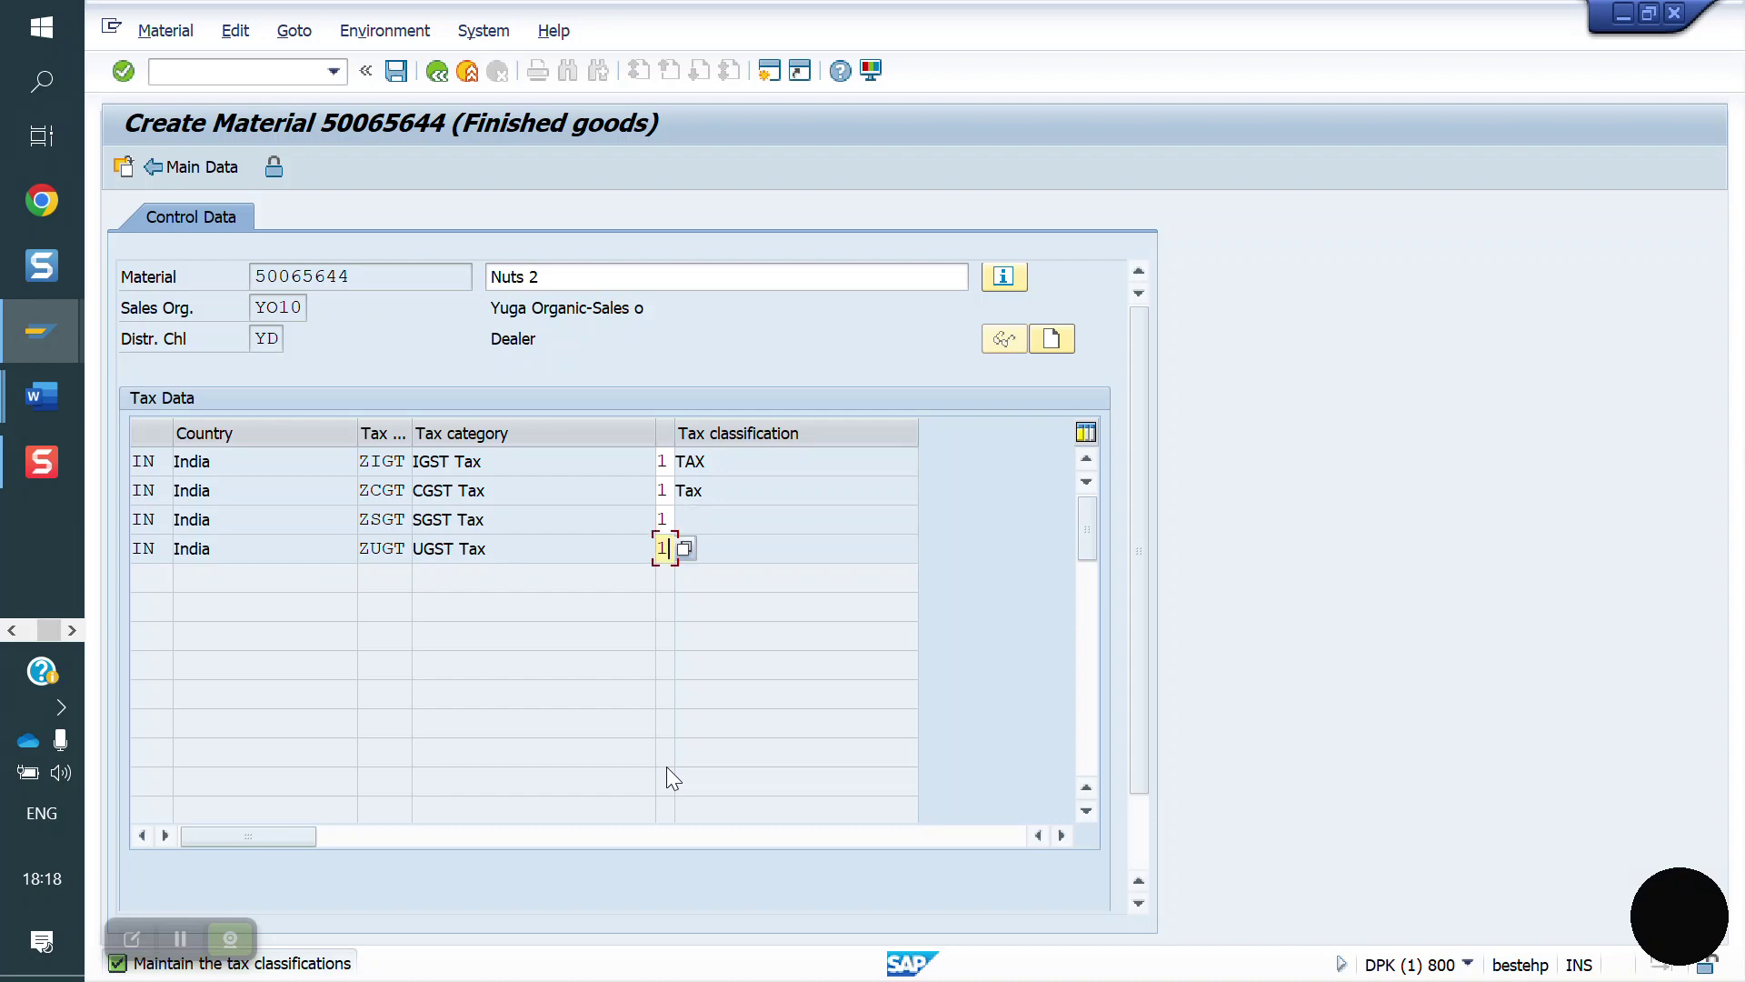
{"action": "key", "text": "Return"}
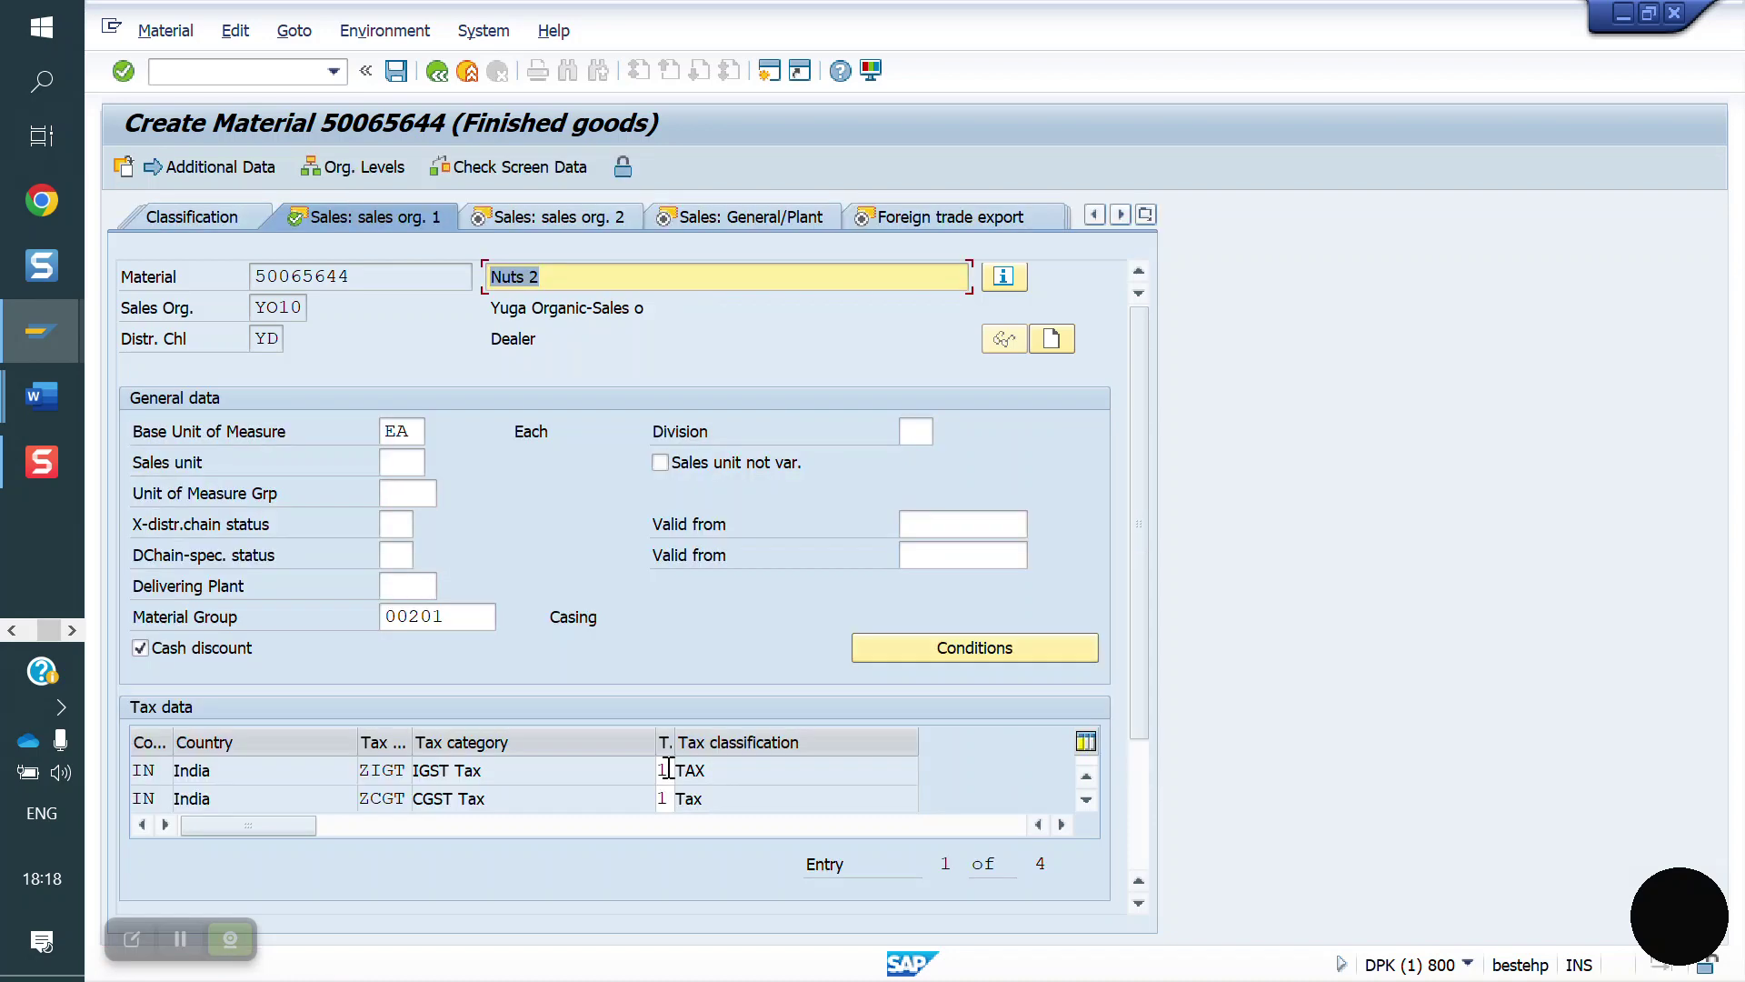
Set availability check 02, transportation group 0001 and loading group 0001 in Sales: General/Plant
{"action": "left_click", "coordinate": [571, 218]}
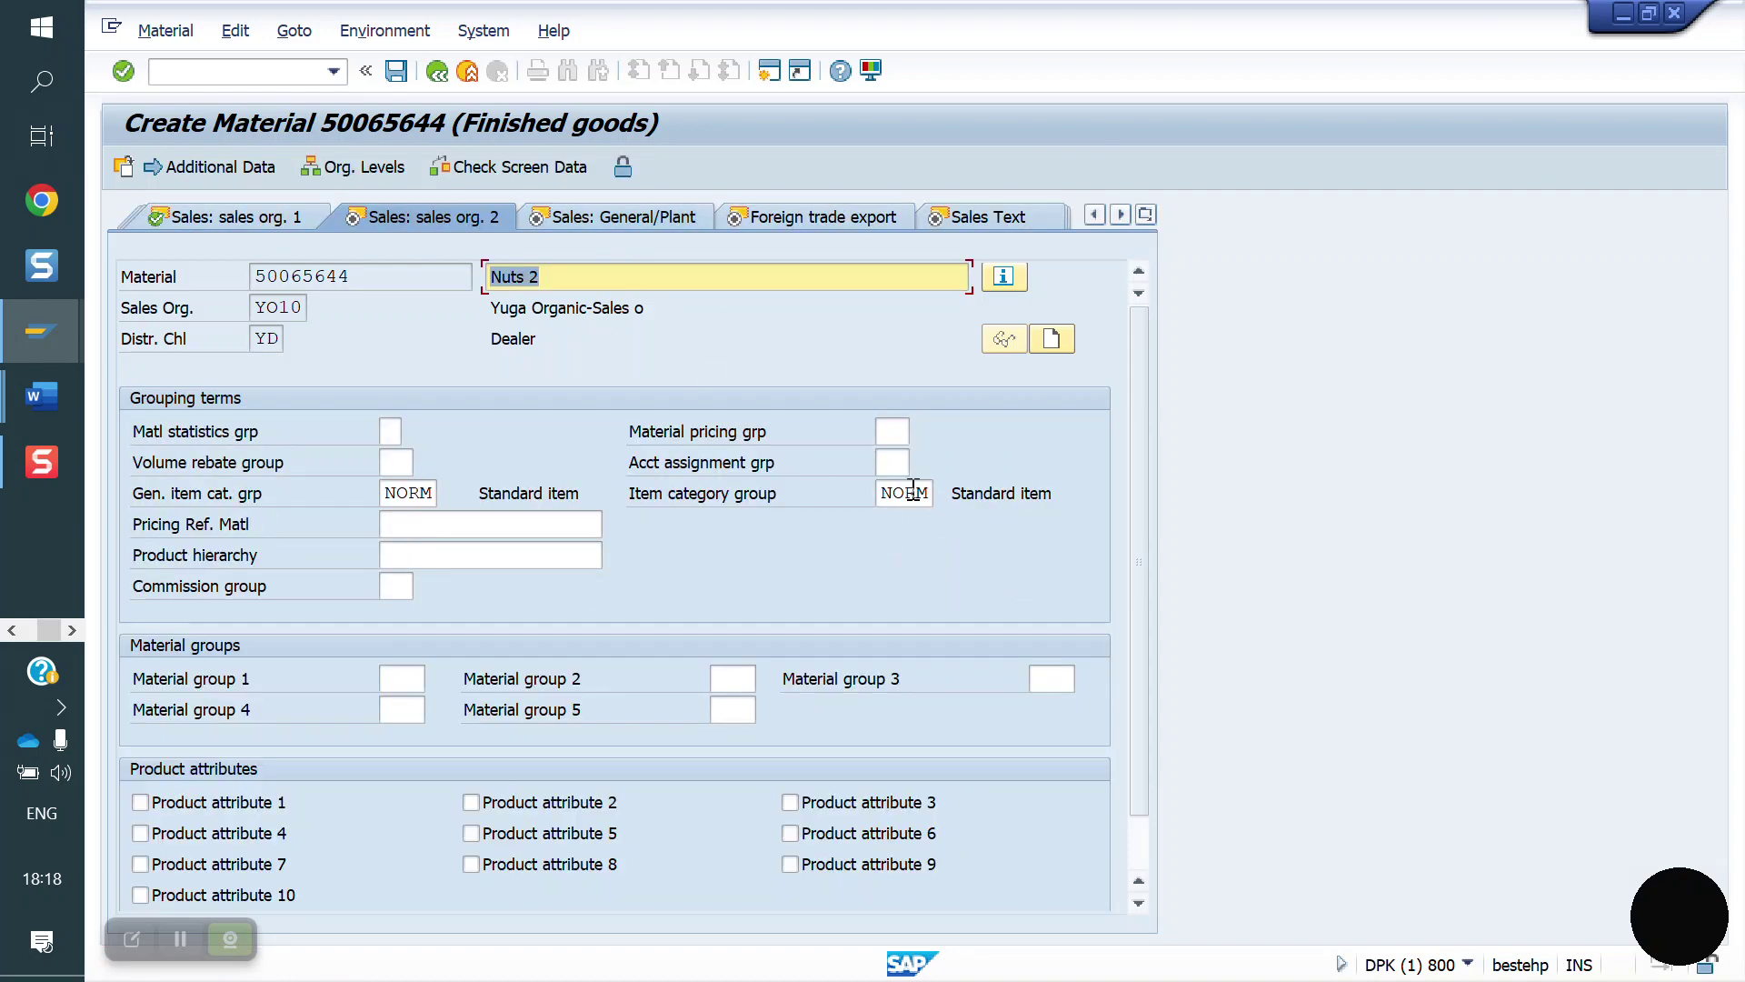
{"action": "left_click", "coordinate": [640, 225]}
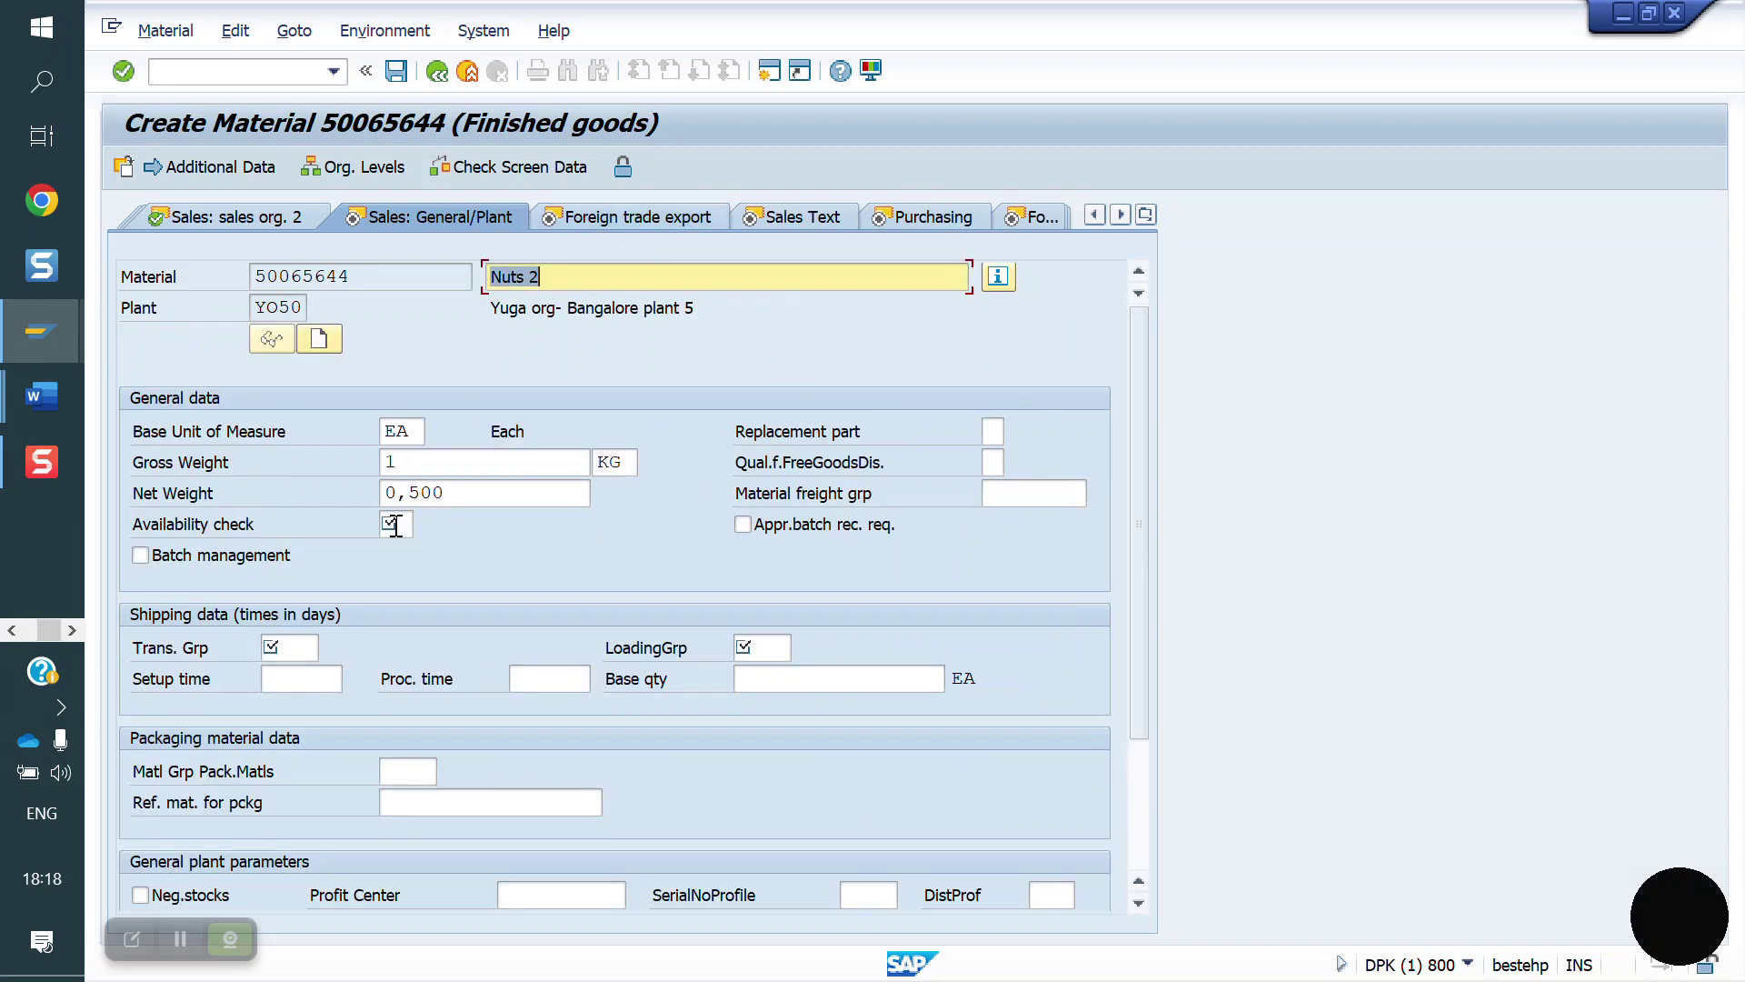
{"action": "left_click", "coordinate": [395, 525]}
{"action": "left_click", "coordinate": [400, 551]}
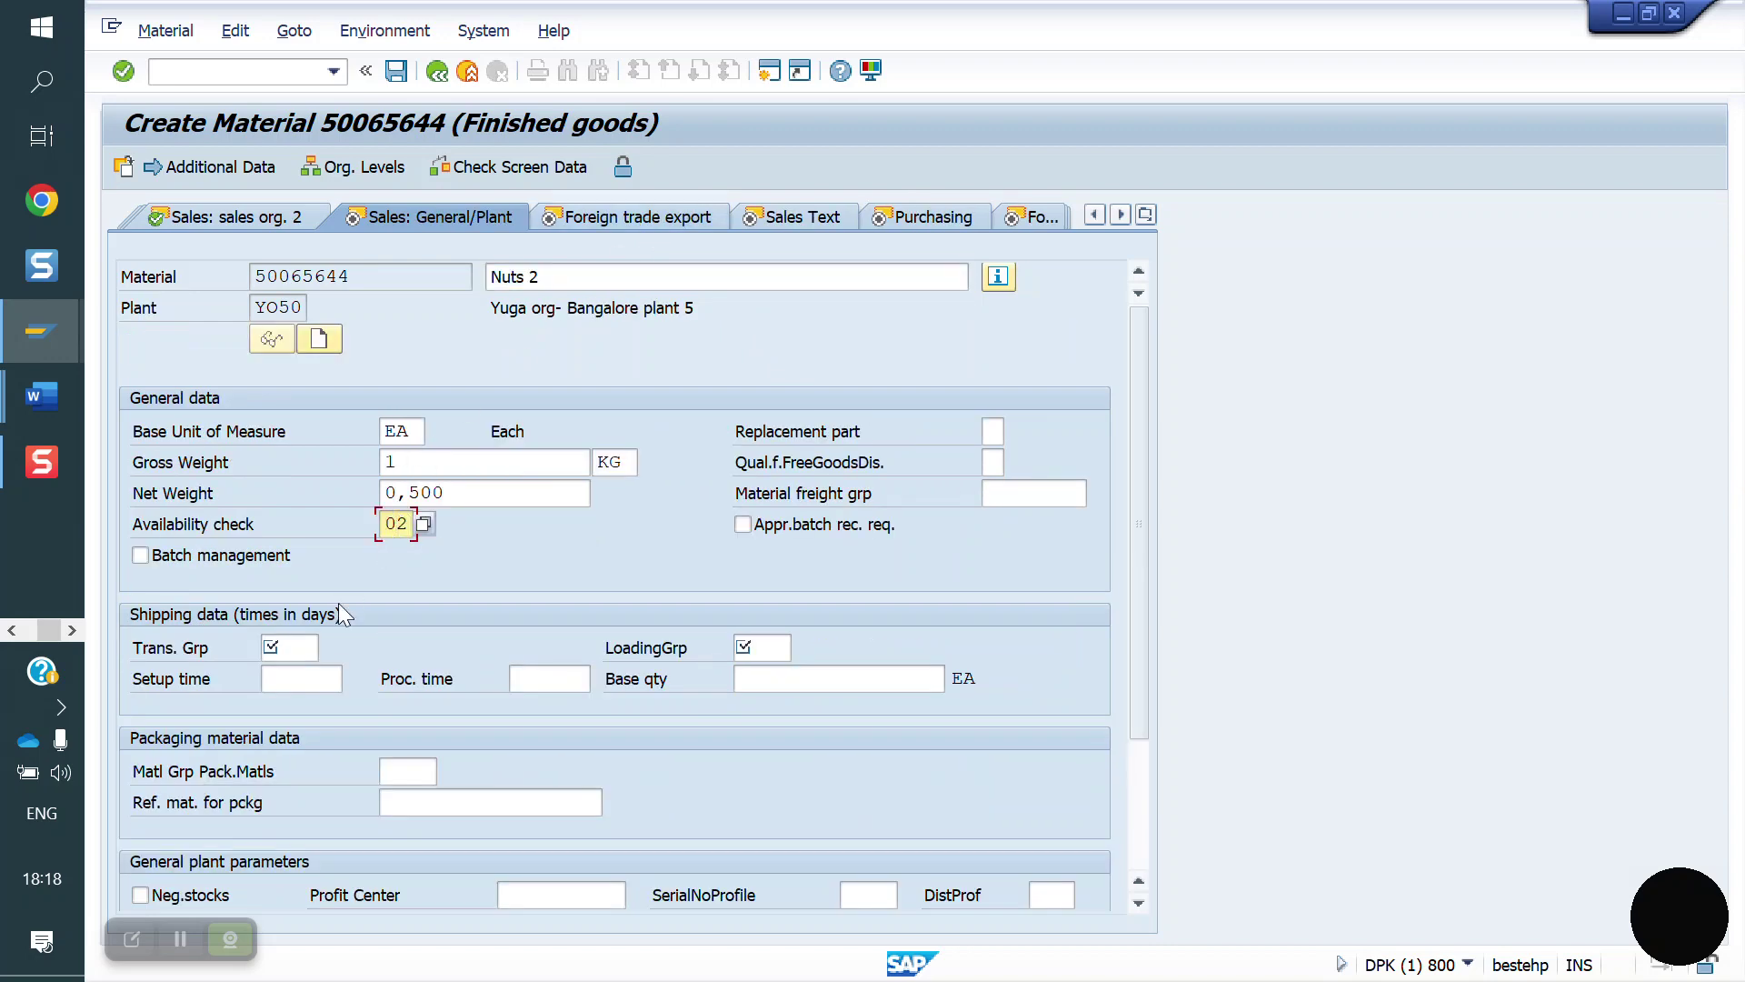
{"action": "left_click", "coordinate": [293, 647]}
{"action": "left_click", "coordinate": [293, 677]}
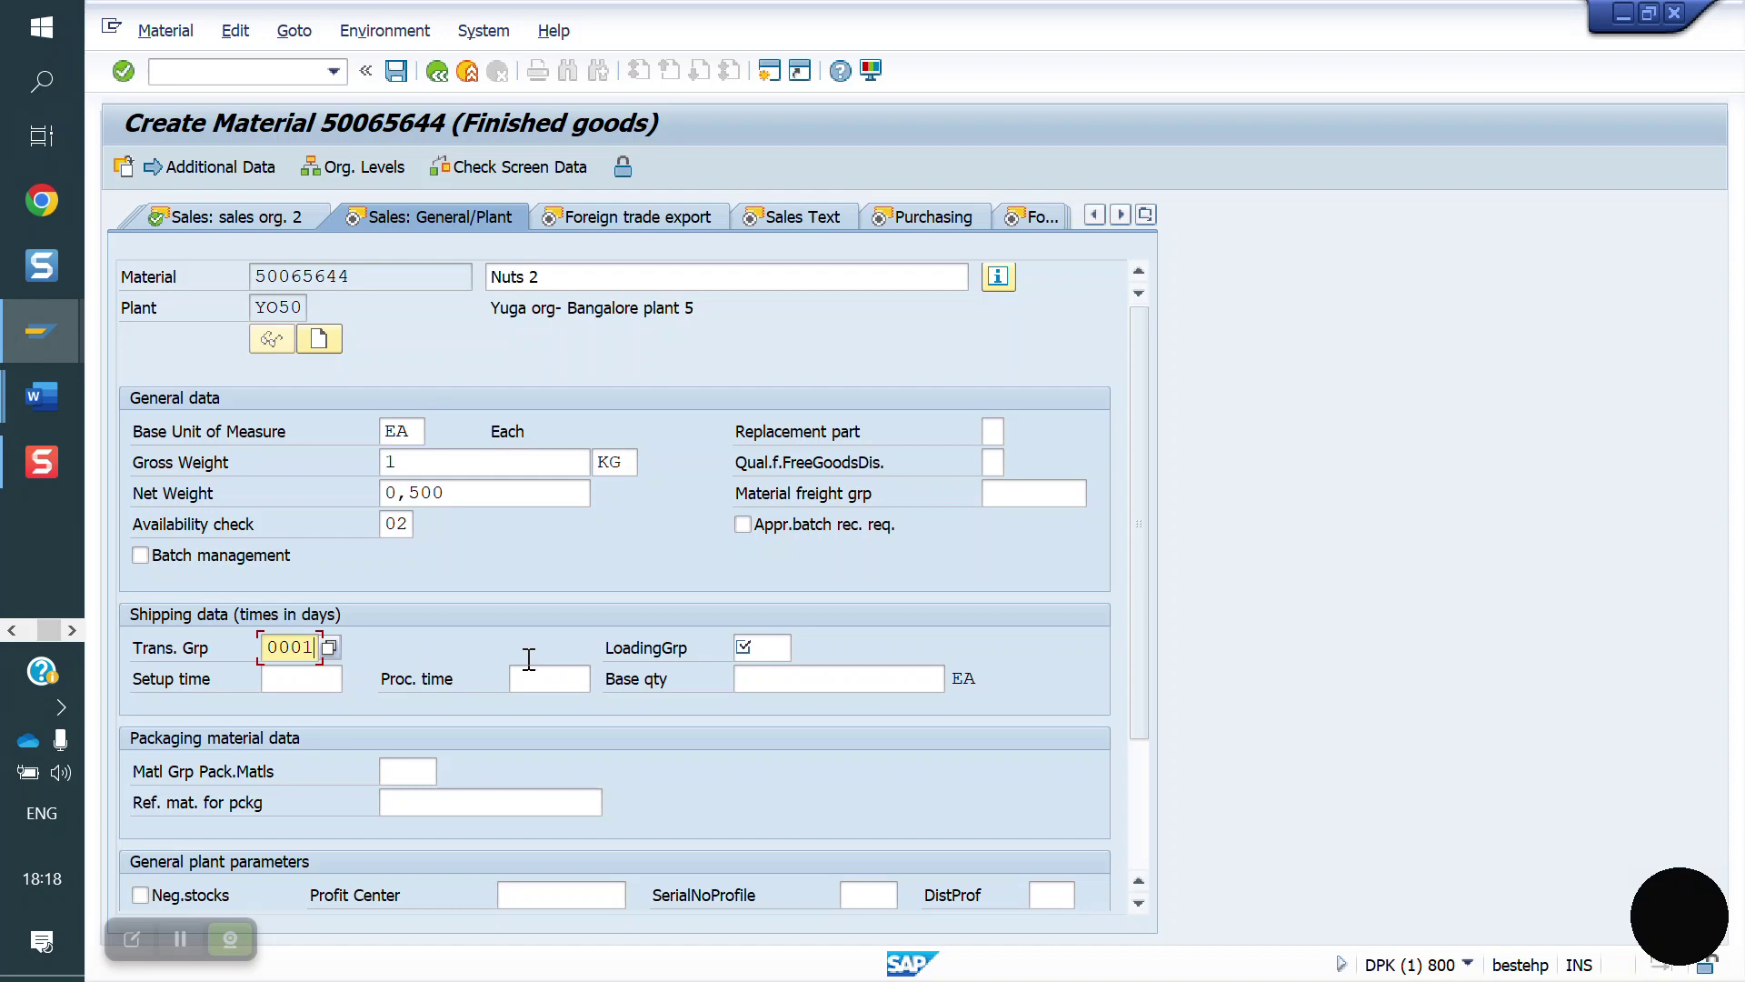
{"action": "left_click", "coordinate": [771, 645]}
{"action": "key", "text": "Down"}
{"action": "key", "text": "Return"}
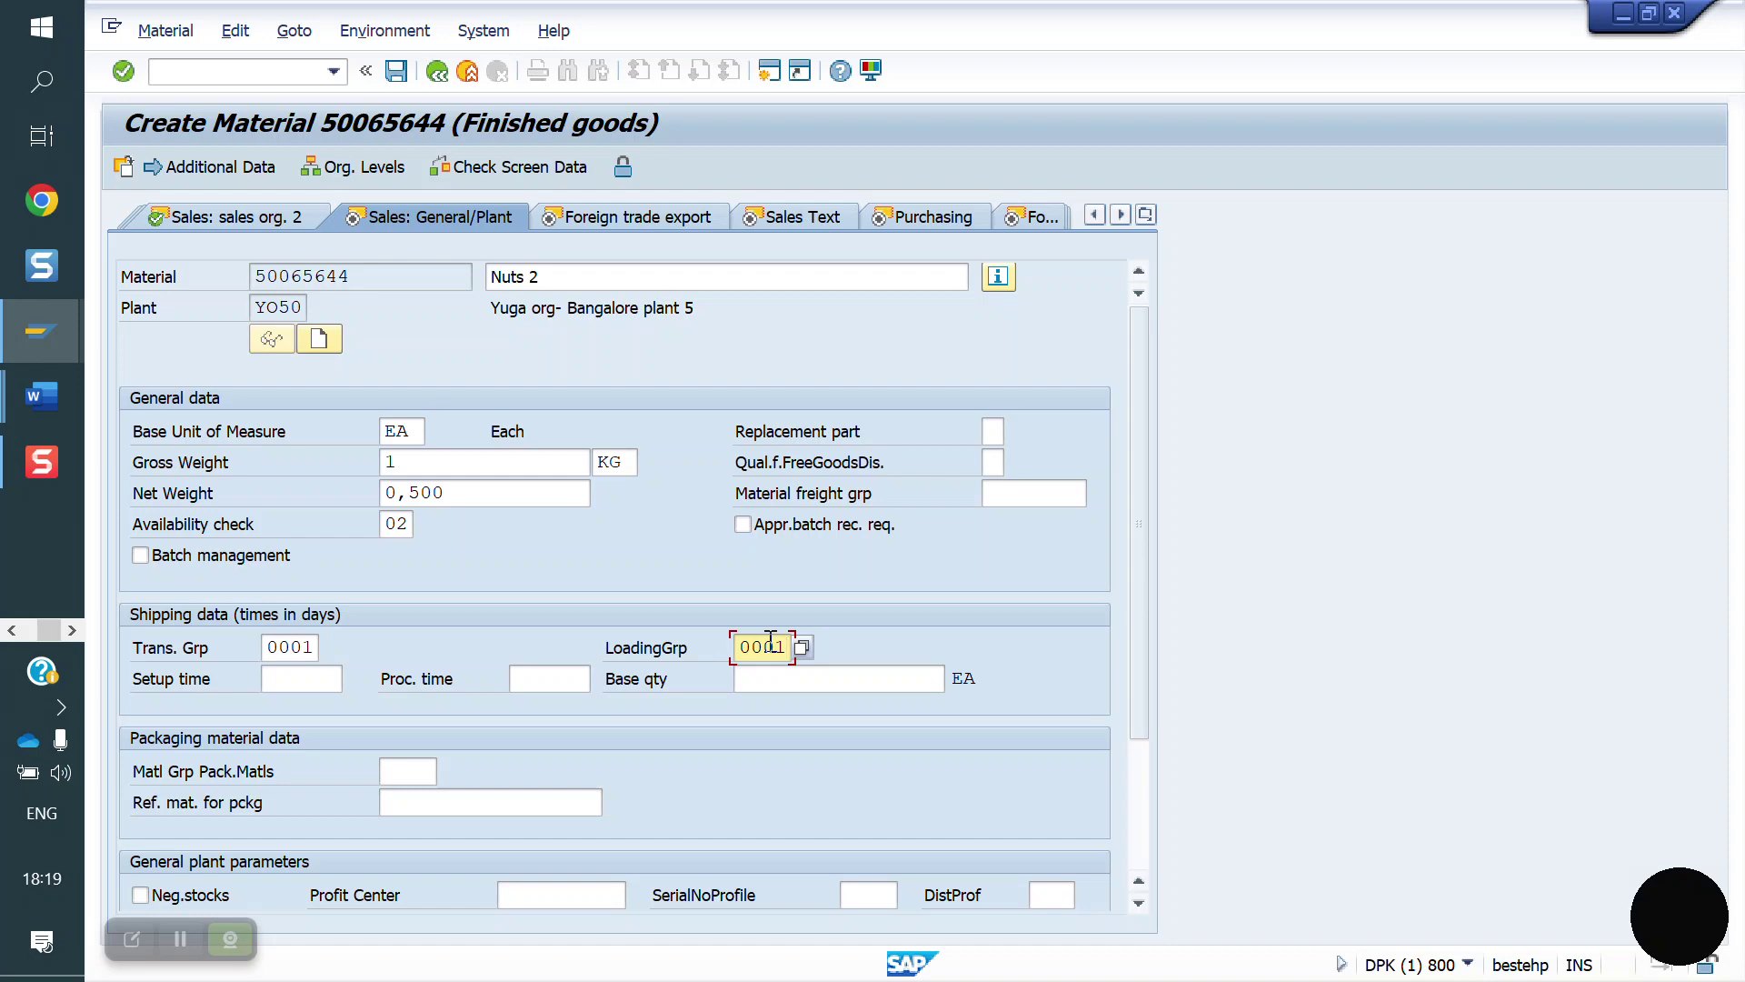
Enter export control code 888888 in the Foreign Trade export data
{"action": "key", "text": "Return"}
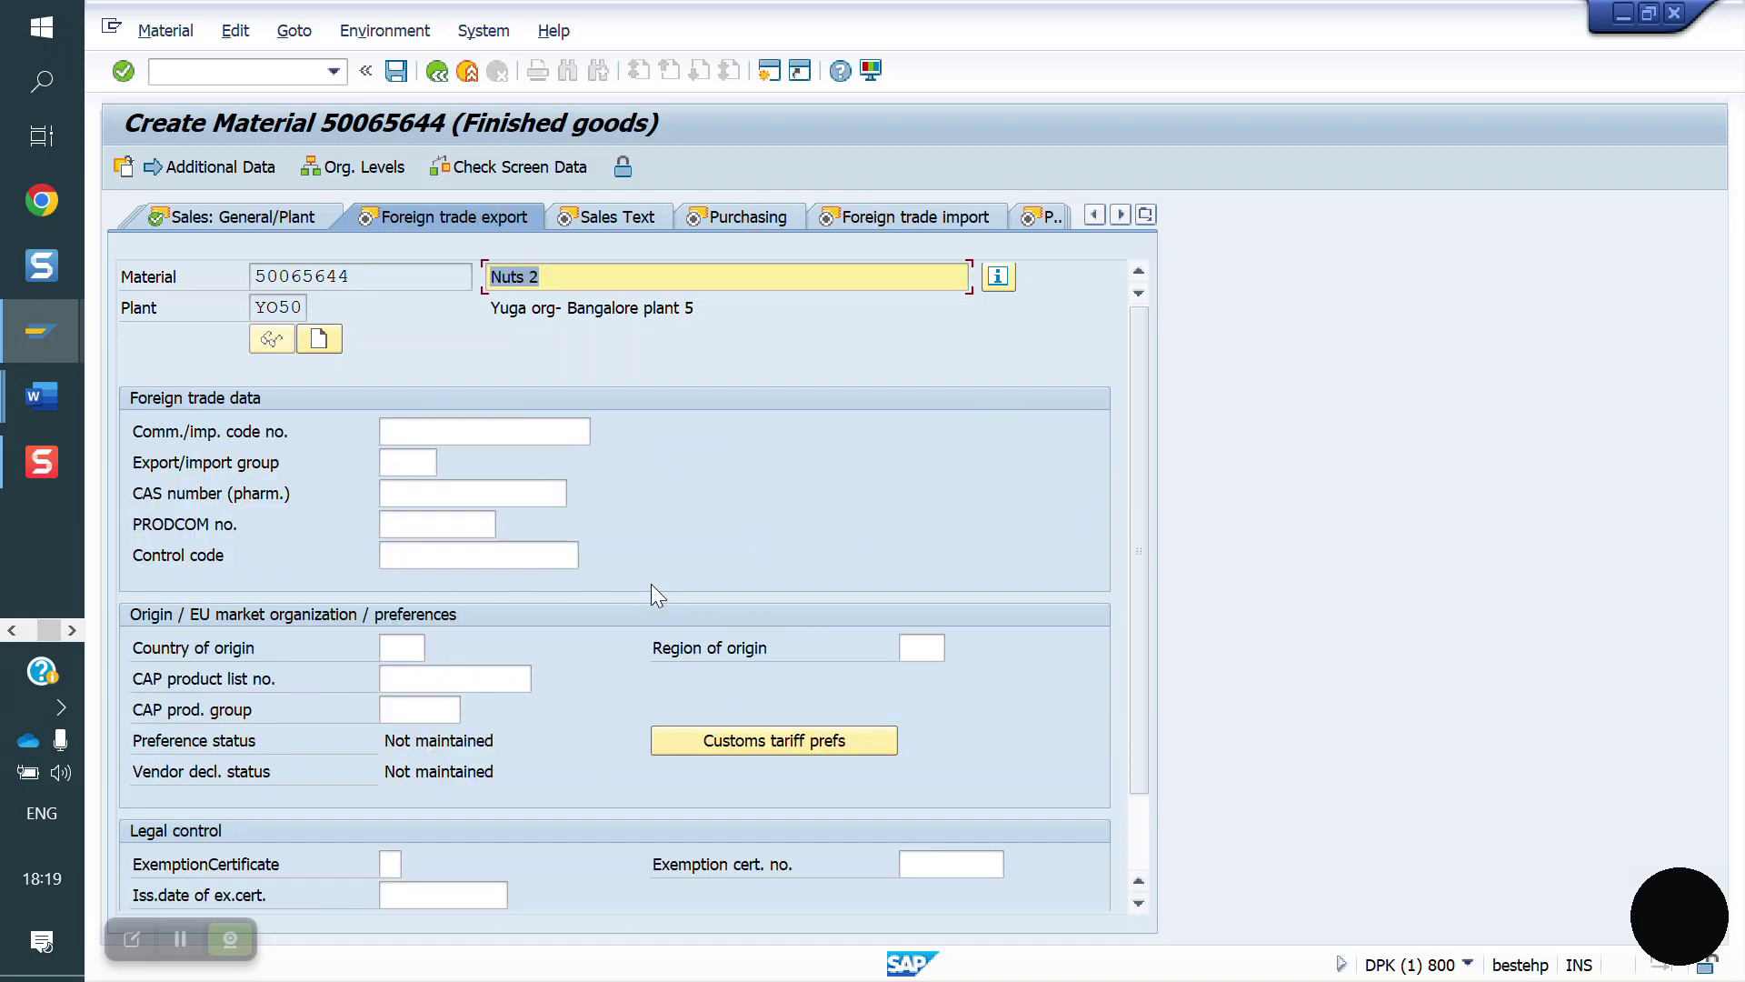
{"action": "scroll", "coordinate": [642, 598], "scroll_direction": "down", "scroll_amount": 1}
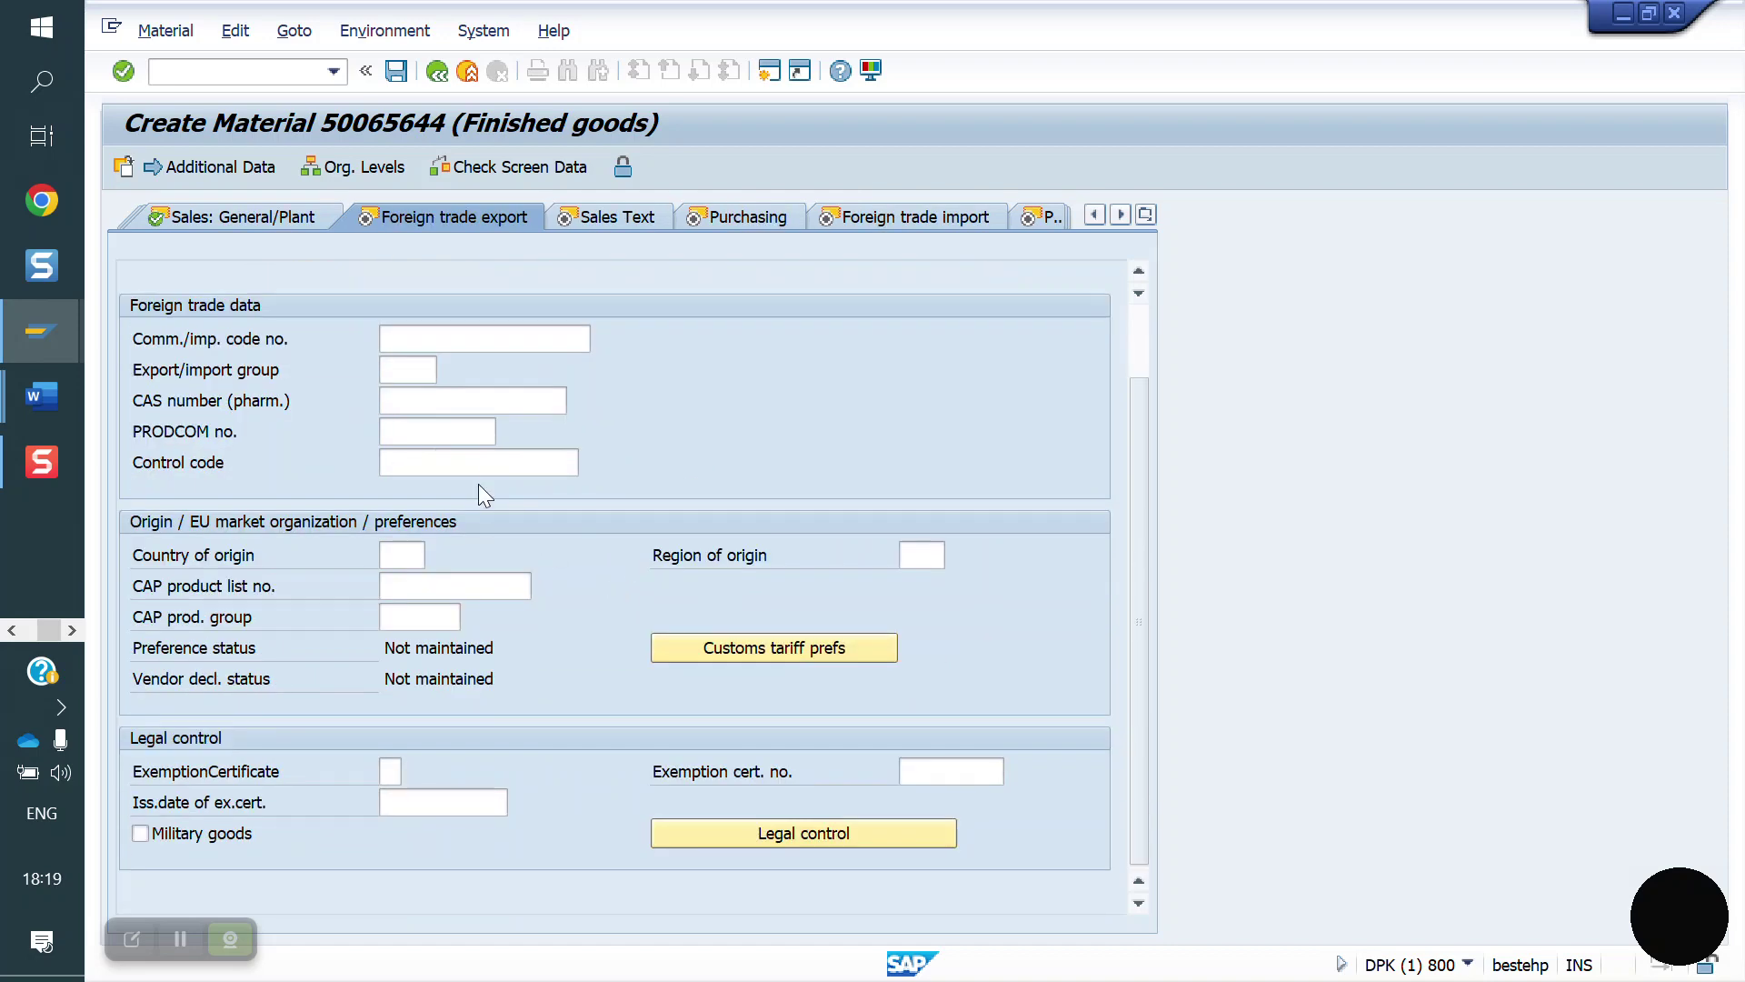
{"action": "left_click", "coordinate": [460, 462]}
{"action": "type", "text": "888888"}
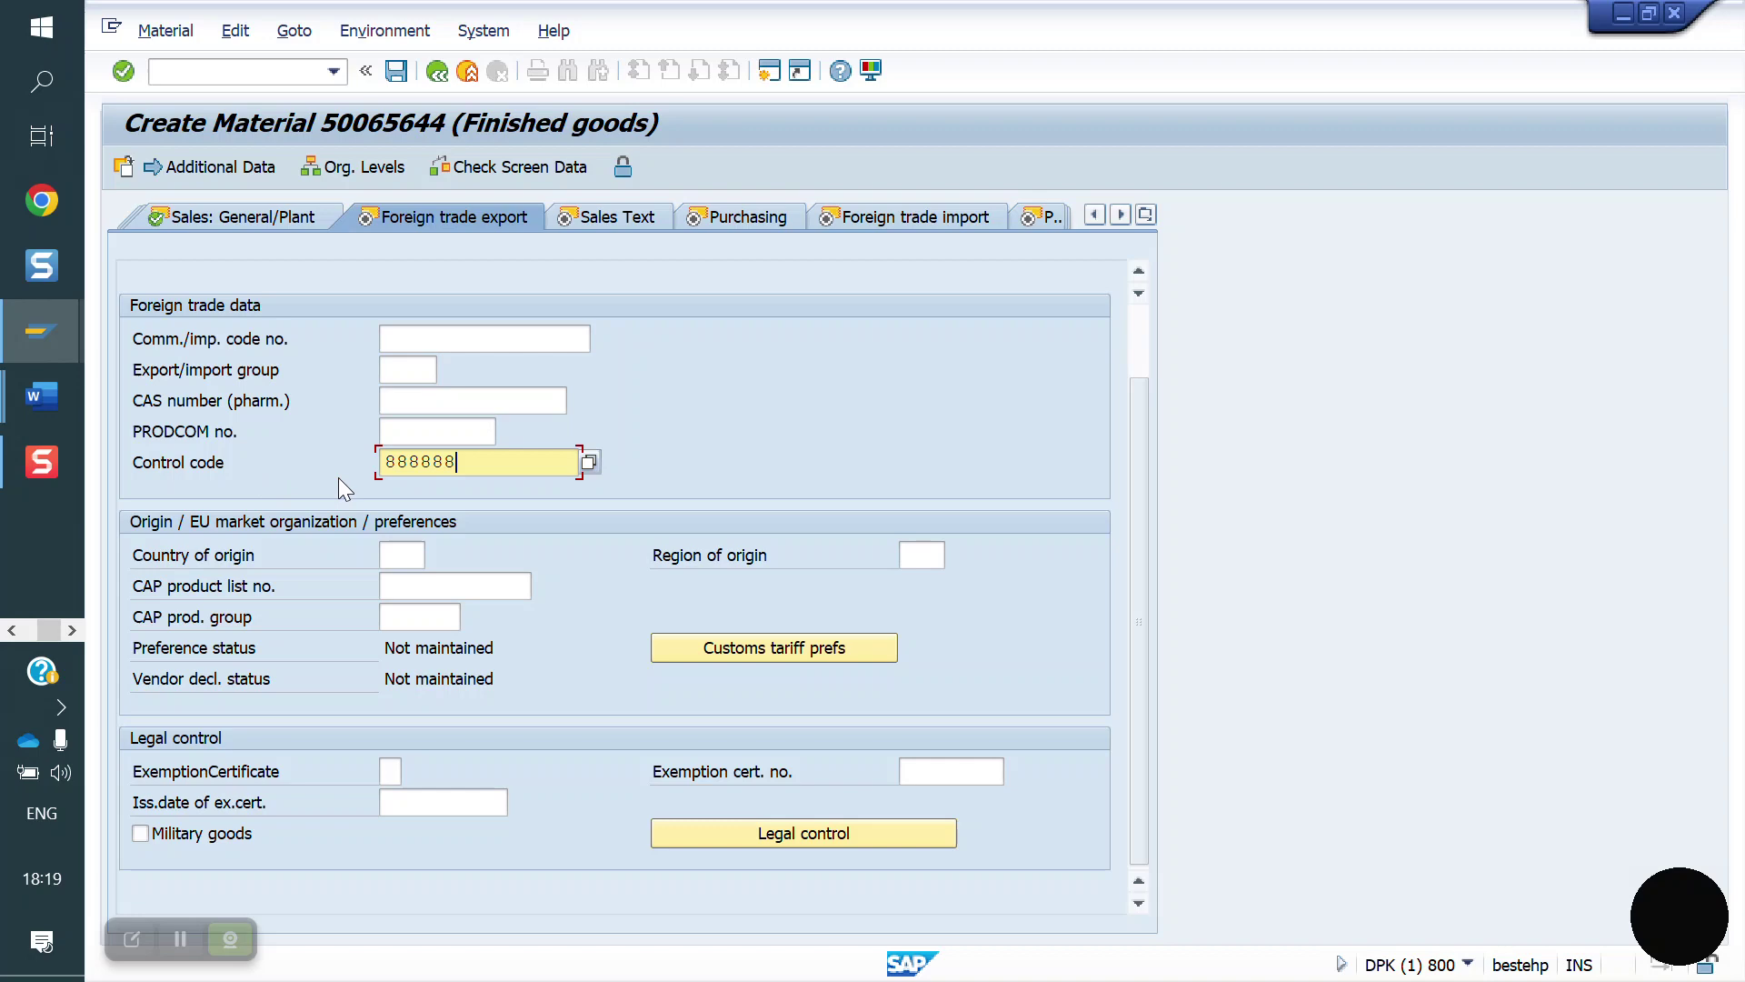
{"action": "key", "text": "Return"}
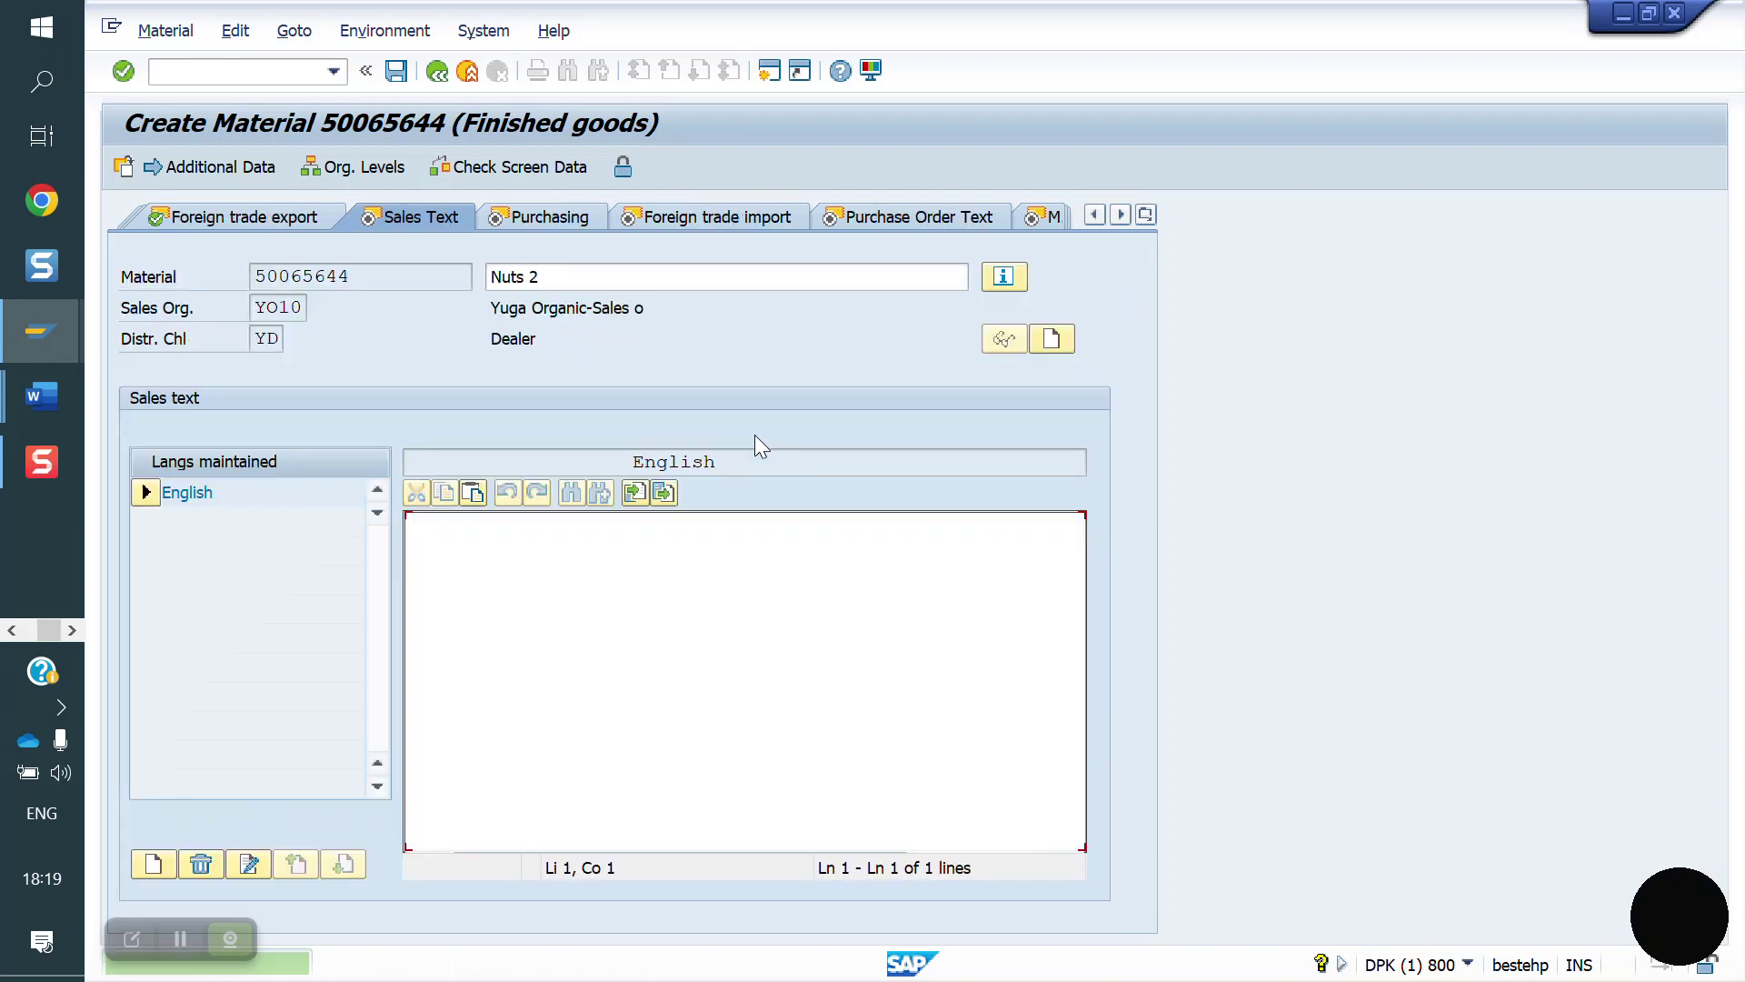
Pass through the purchasing views and set MRP type ND on MRP 1
{"action": "left_click", "coordinate": [542, 216]}
{"action": "key", "text": "Return"}
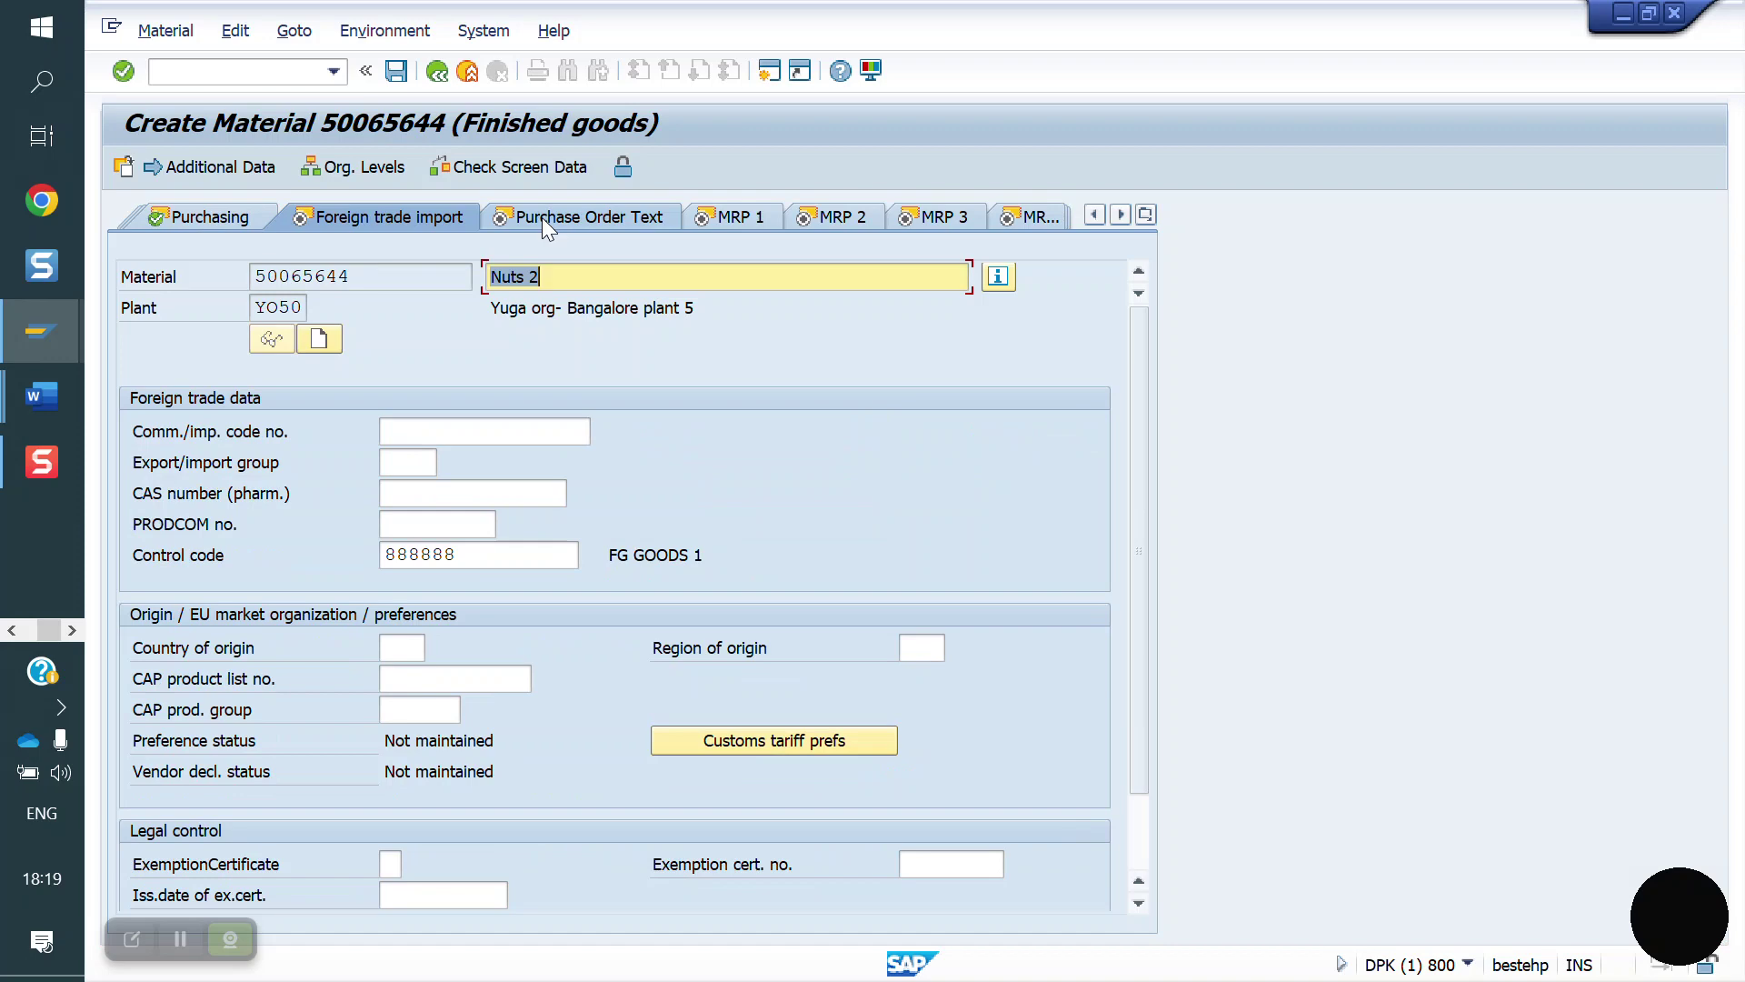
{"action": "key", "text": "Return"}
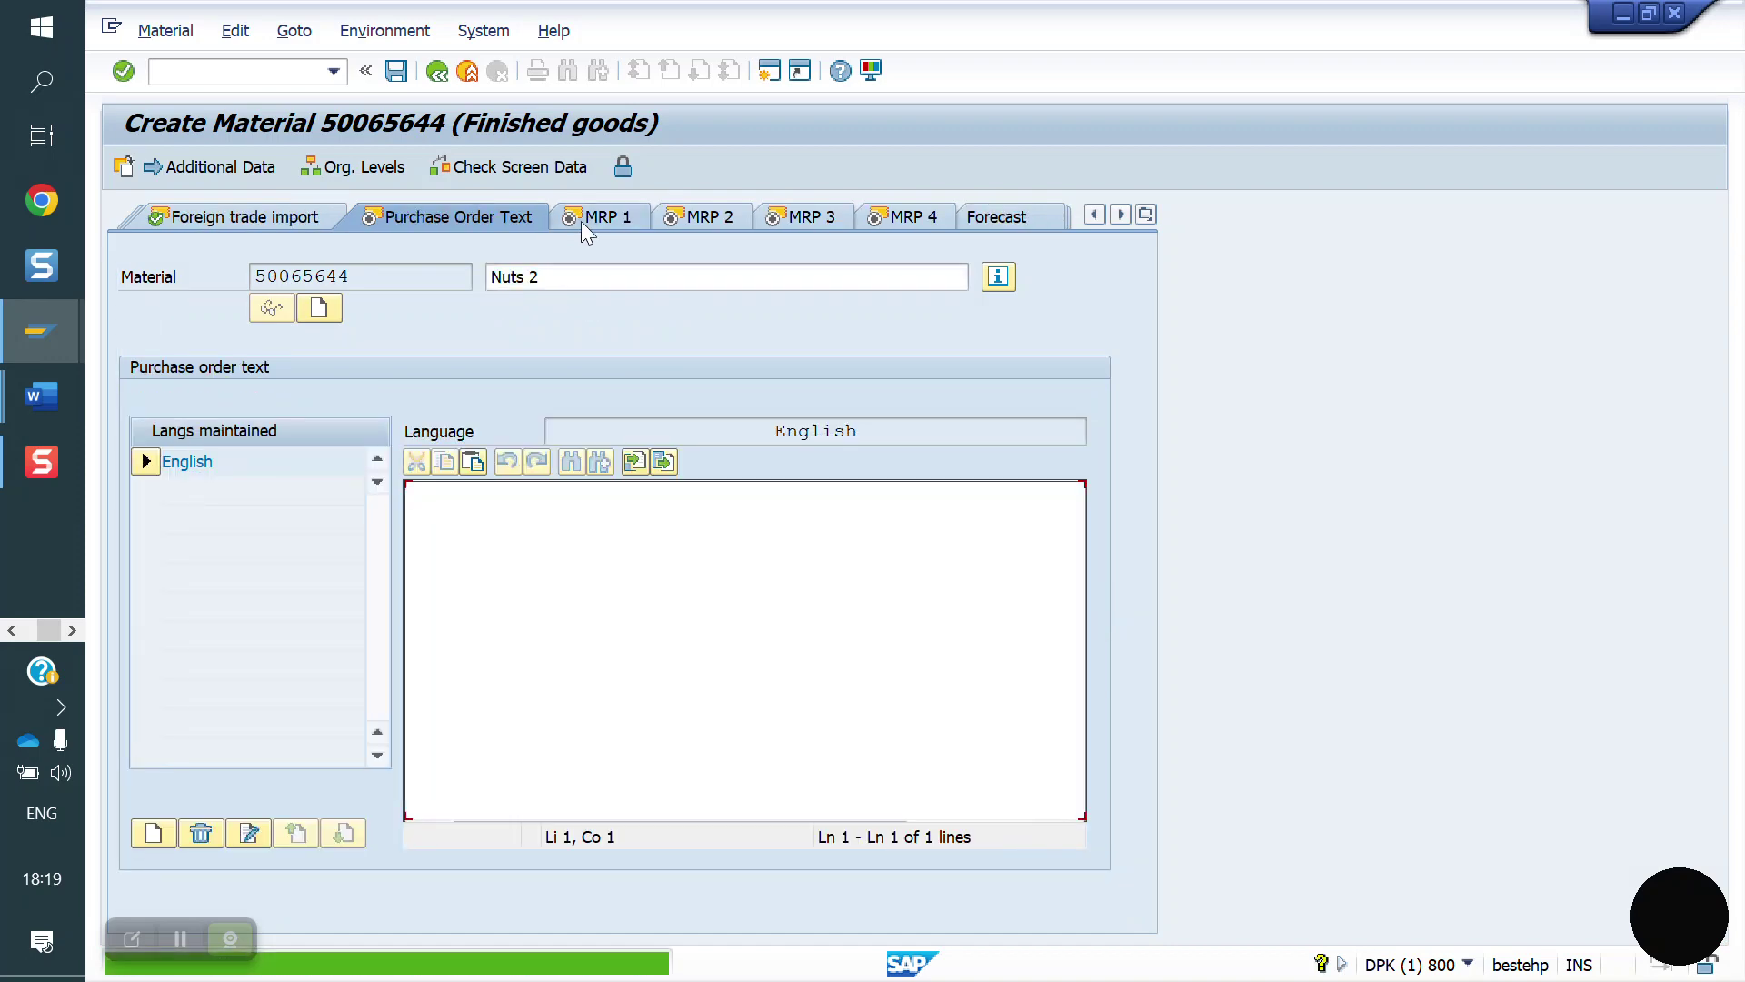
{"action": "left_click", "coordinate": [581, 221]}
{"action": "left_click", "coordinate": [403, 585]}
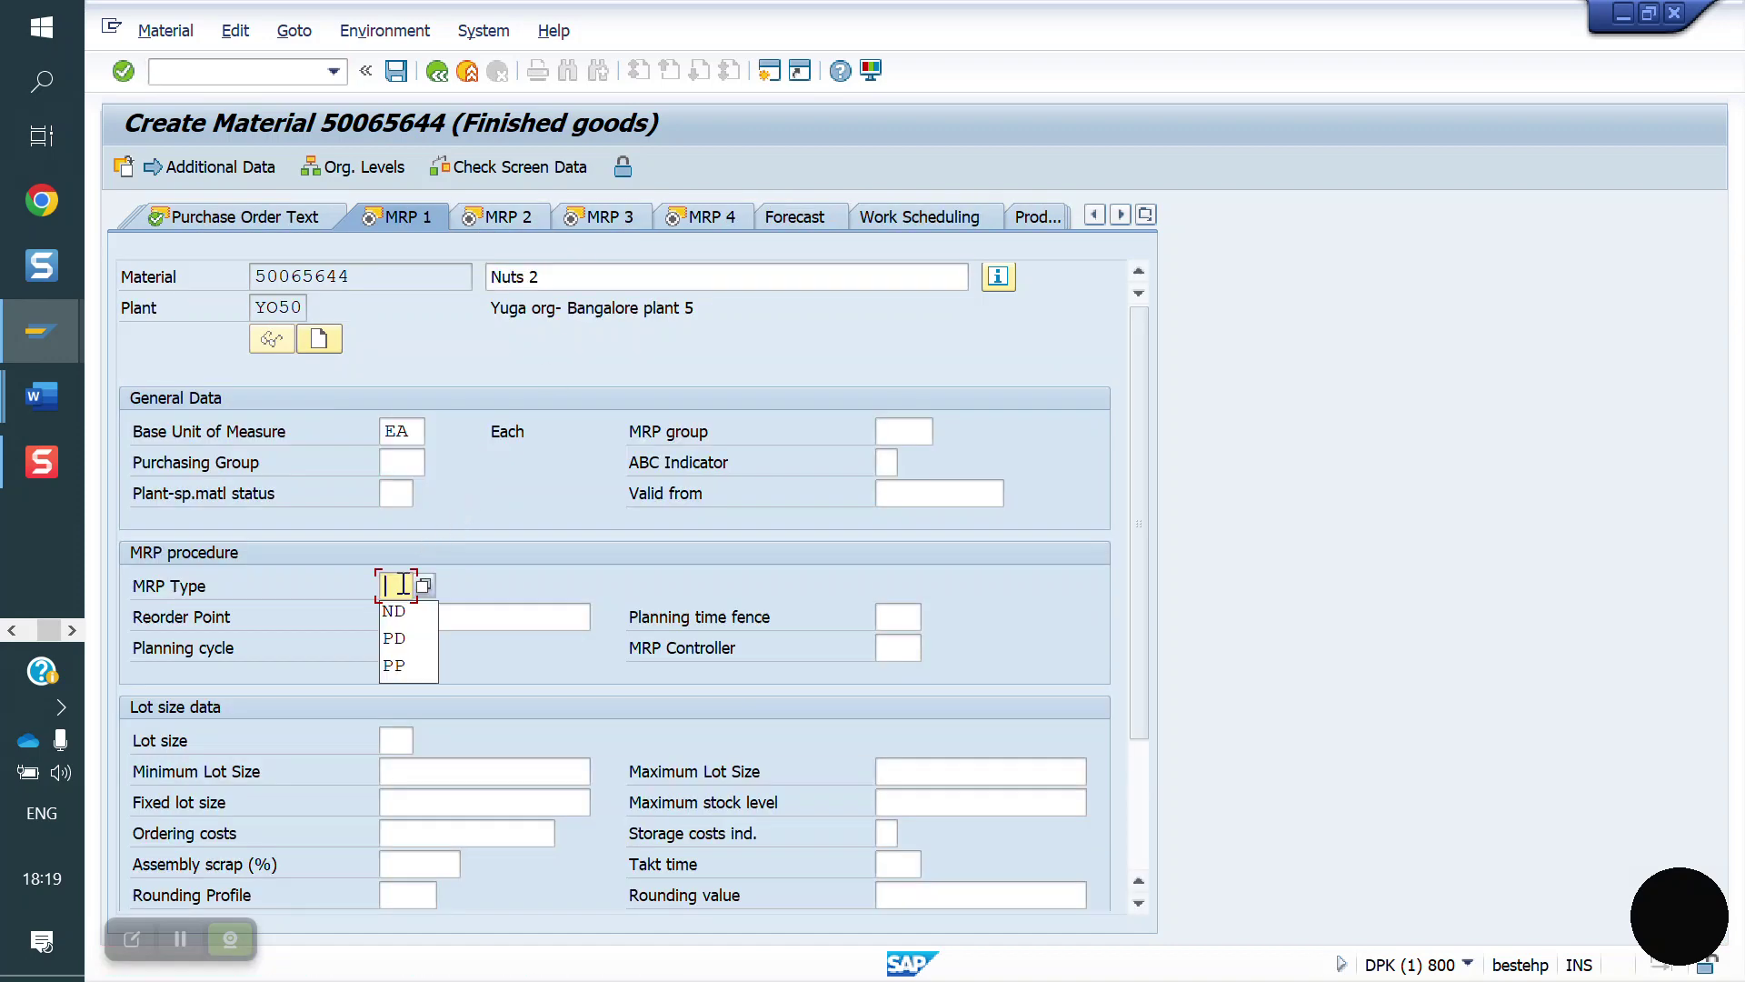
{"action": "key", "text": "Down"}
{"action": "key", "text": "Return"}
{"action": "key", "text": "Return"}
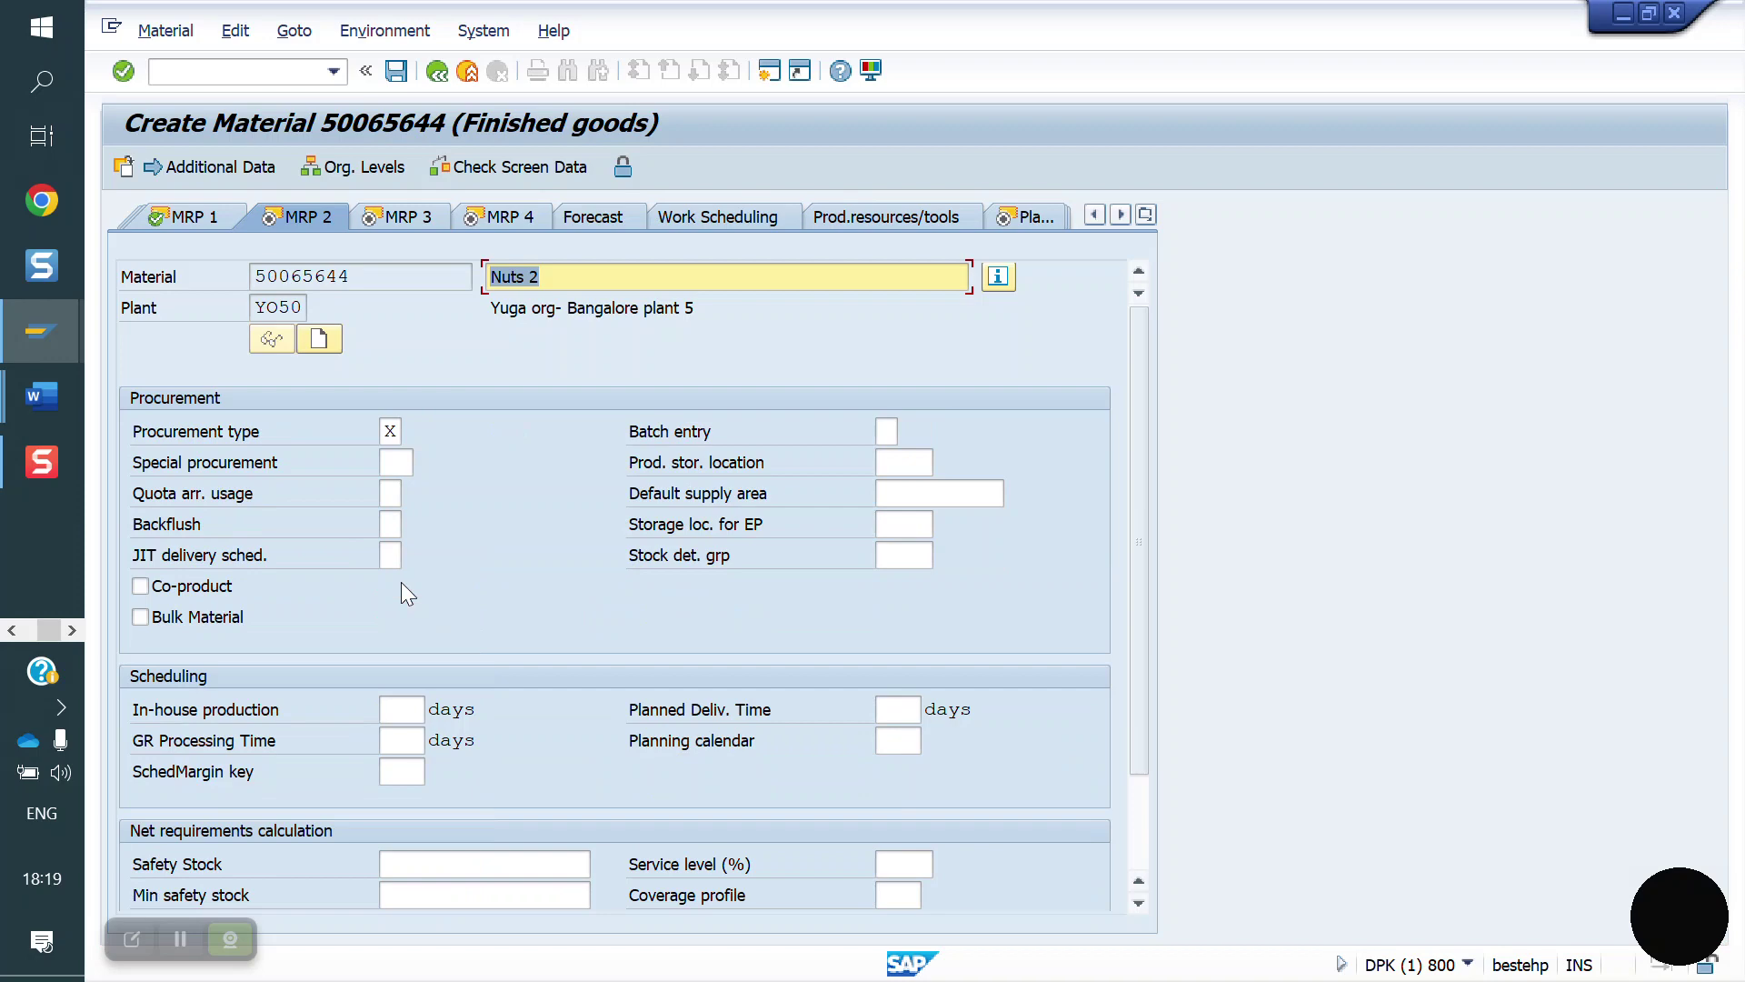
Move through MRP 3–4, storage and quality views, accepting the offered storage condition
{"action": "left_click", "coordinate": [416, 225]}
{"action": "left_click", "coordinate": [398, 213]}
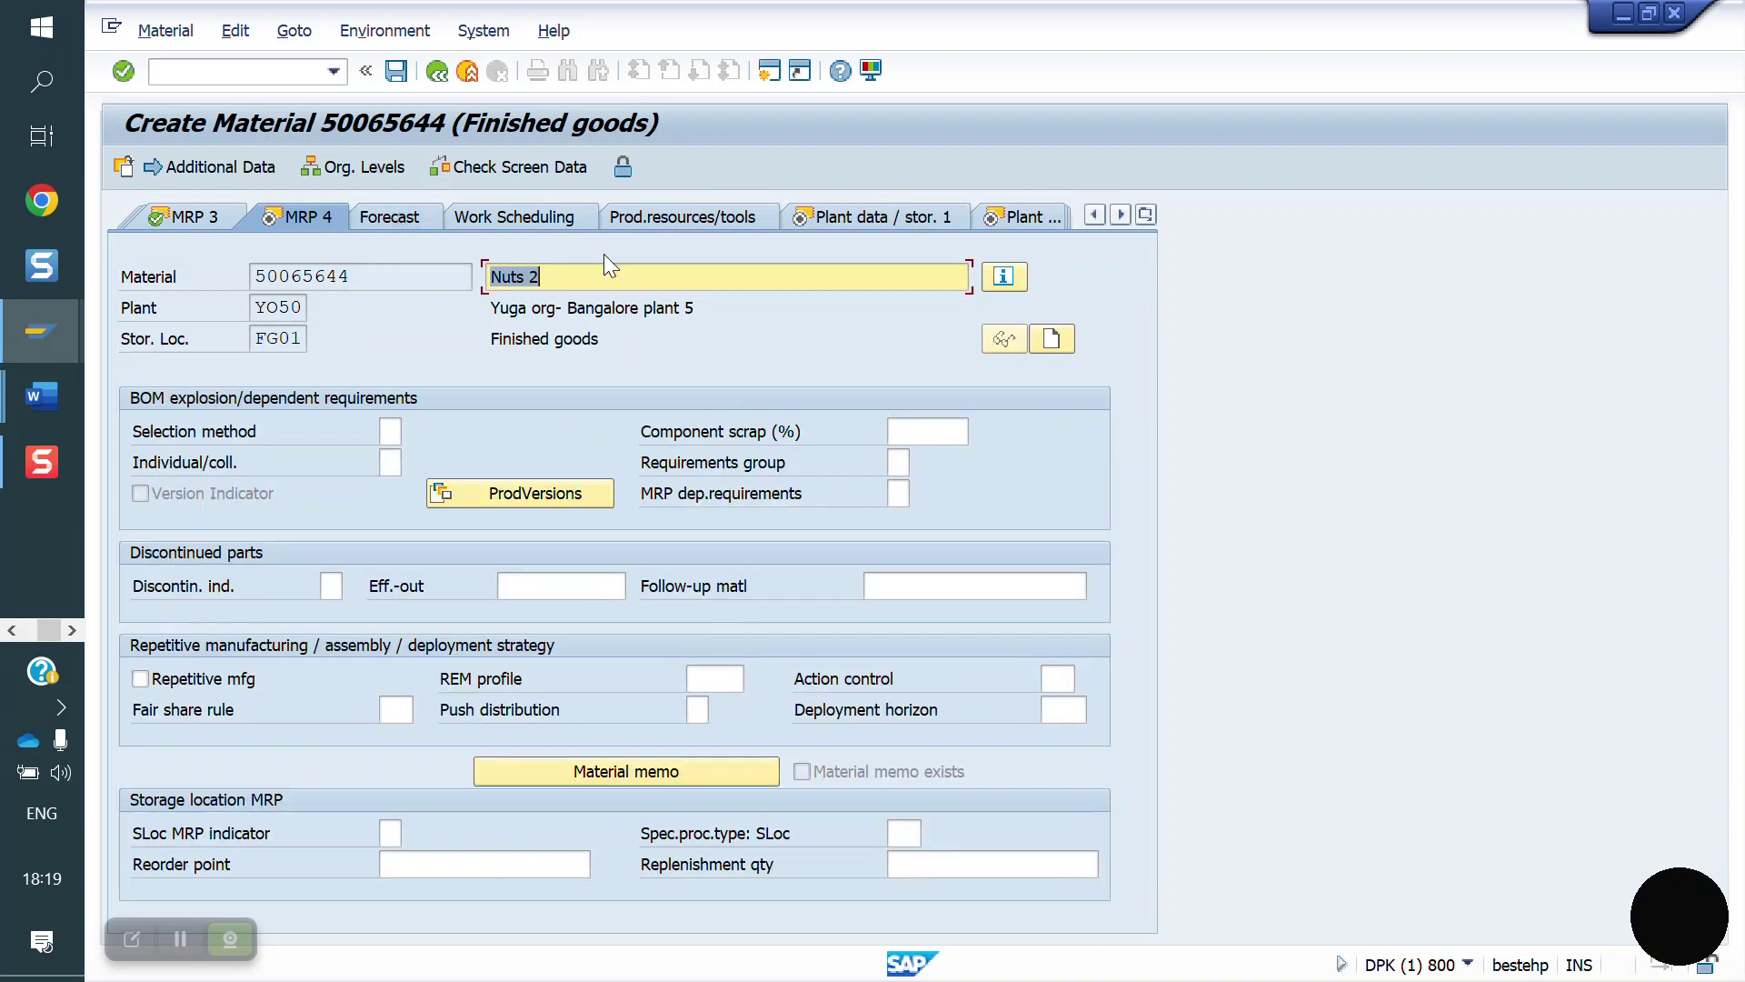
{"action": "left_click", "coordinate": [807, 211]}
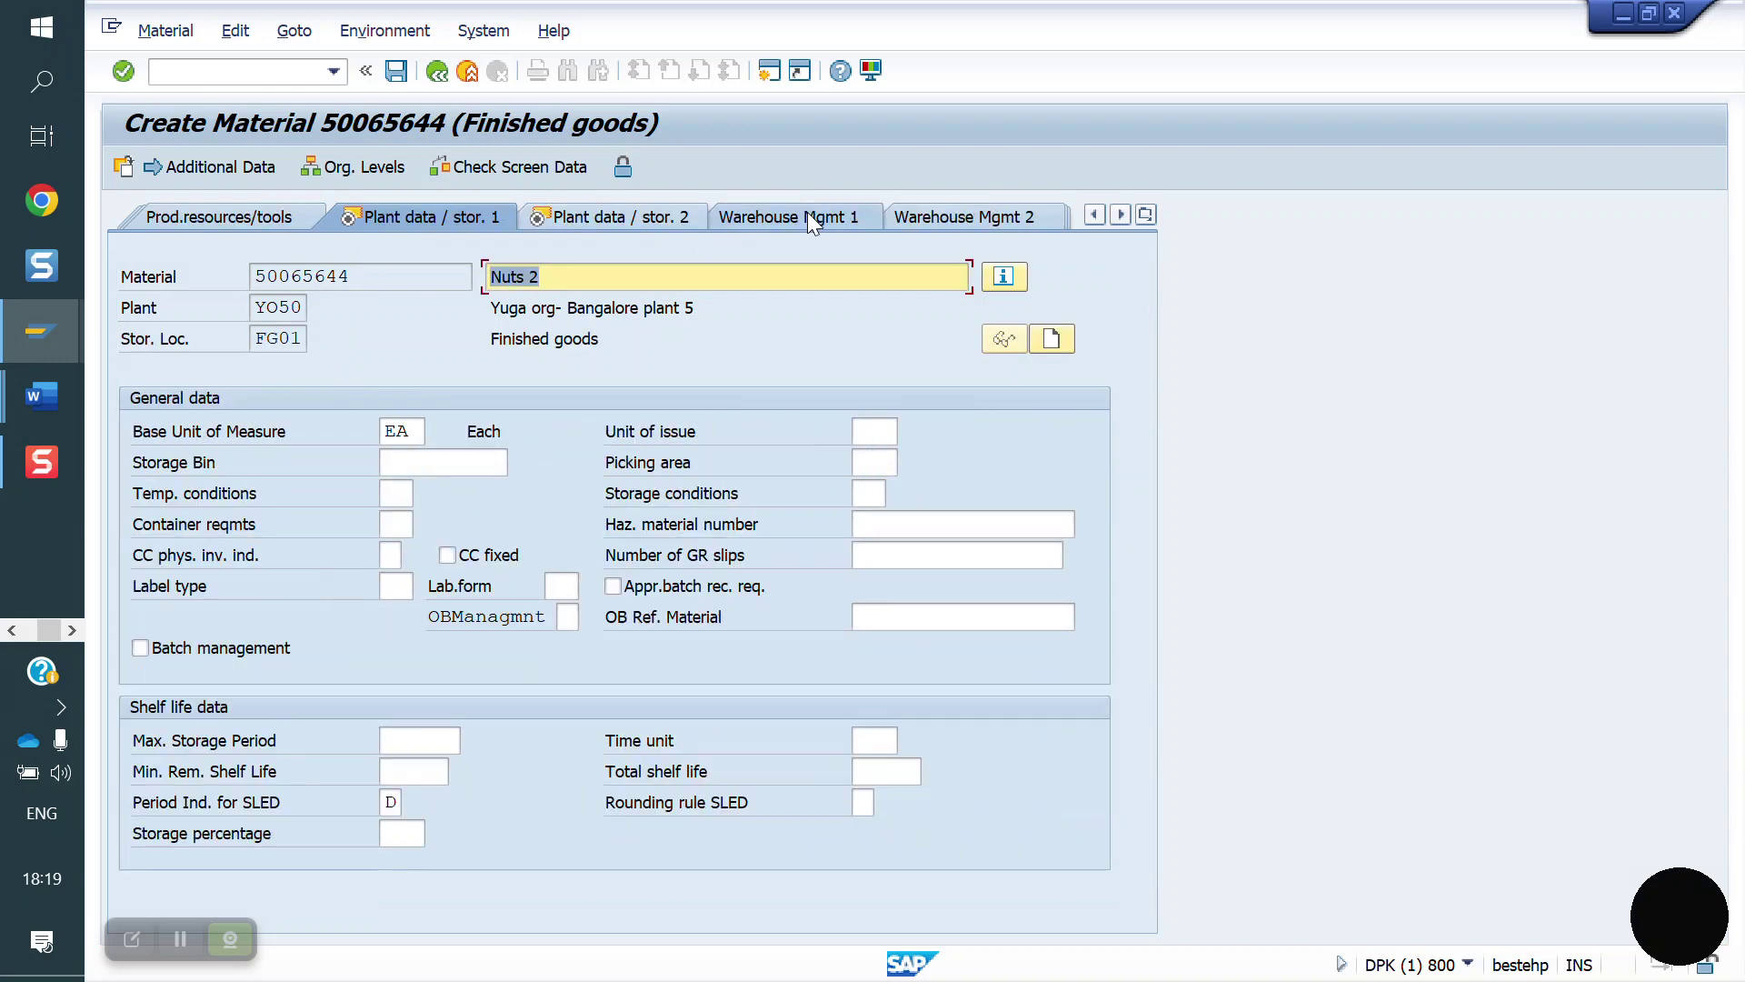
{"action": "left_click", "coordinate": [879, 503]}
{"action": "key", "text": "Down"}
{"action": "key", "text": "Return"}
{"action": "key", "text": "Return"}
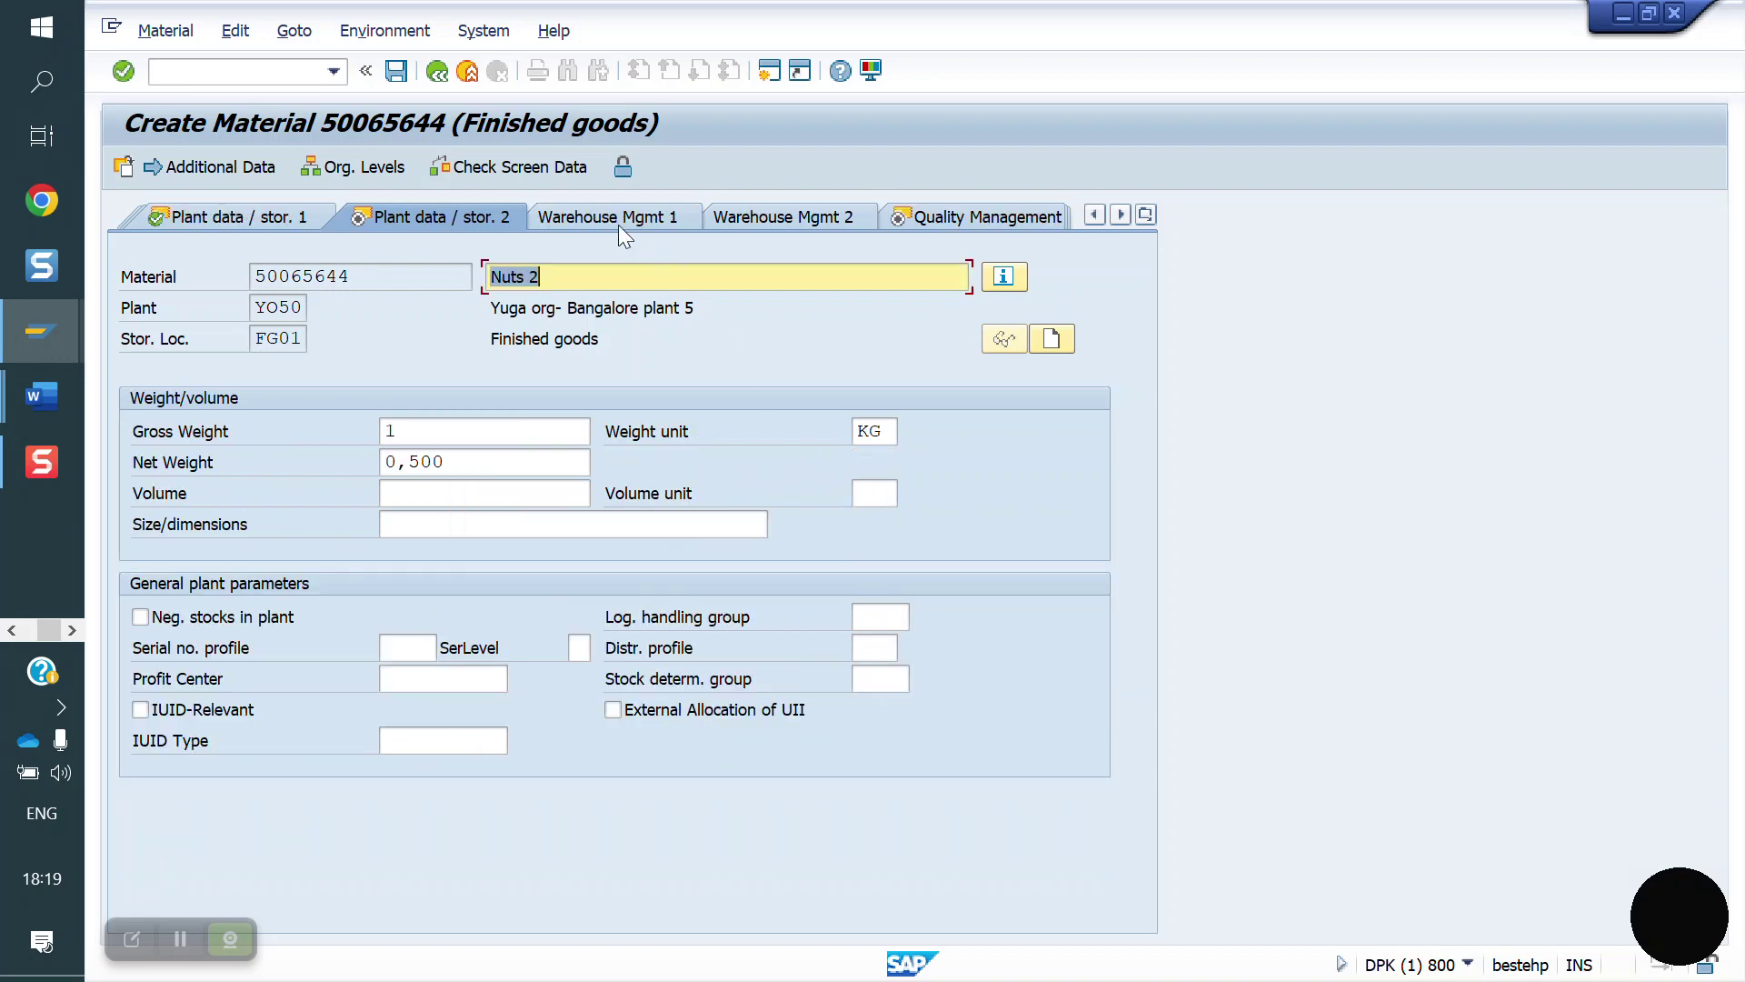
{"action": "left_click", "coordinate": [912, 225]}
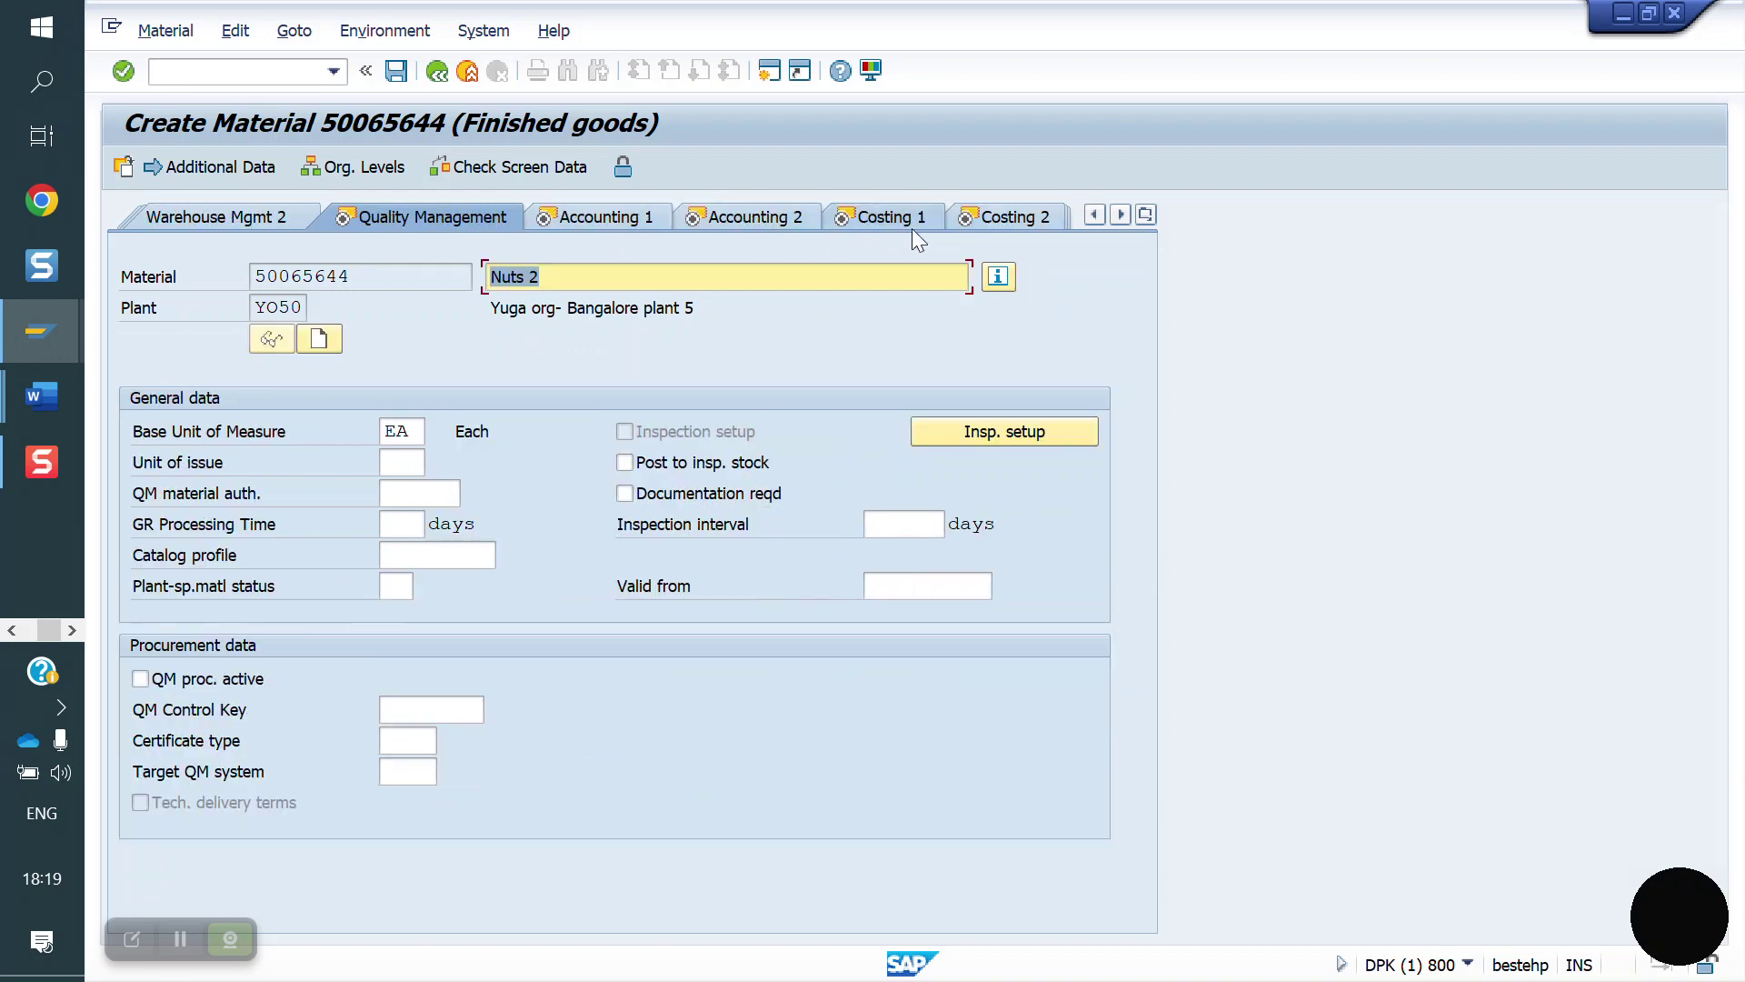
{"action": "key", "text": "Return"}
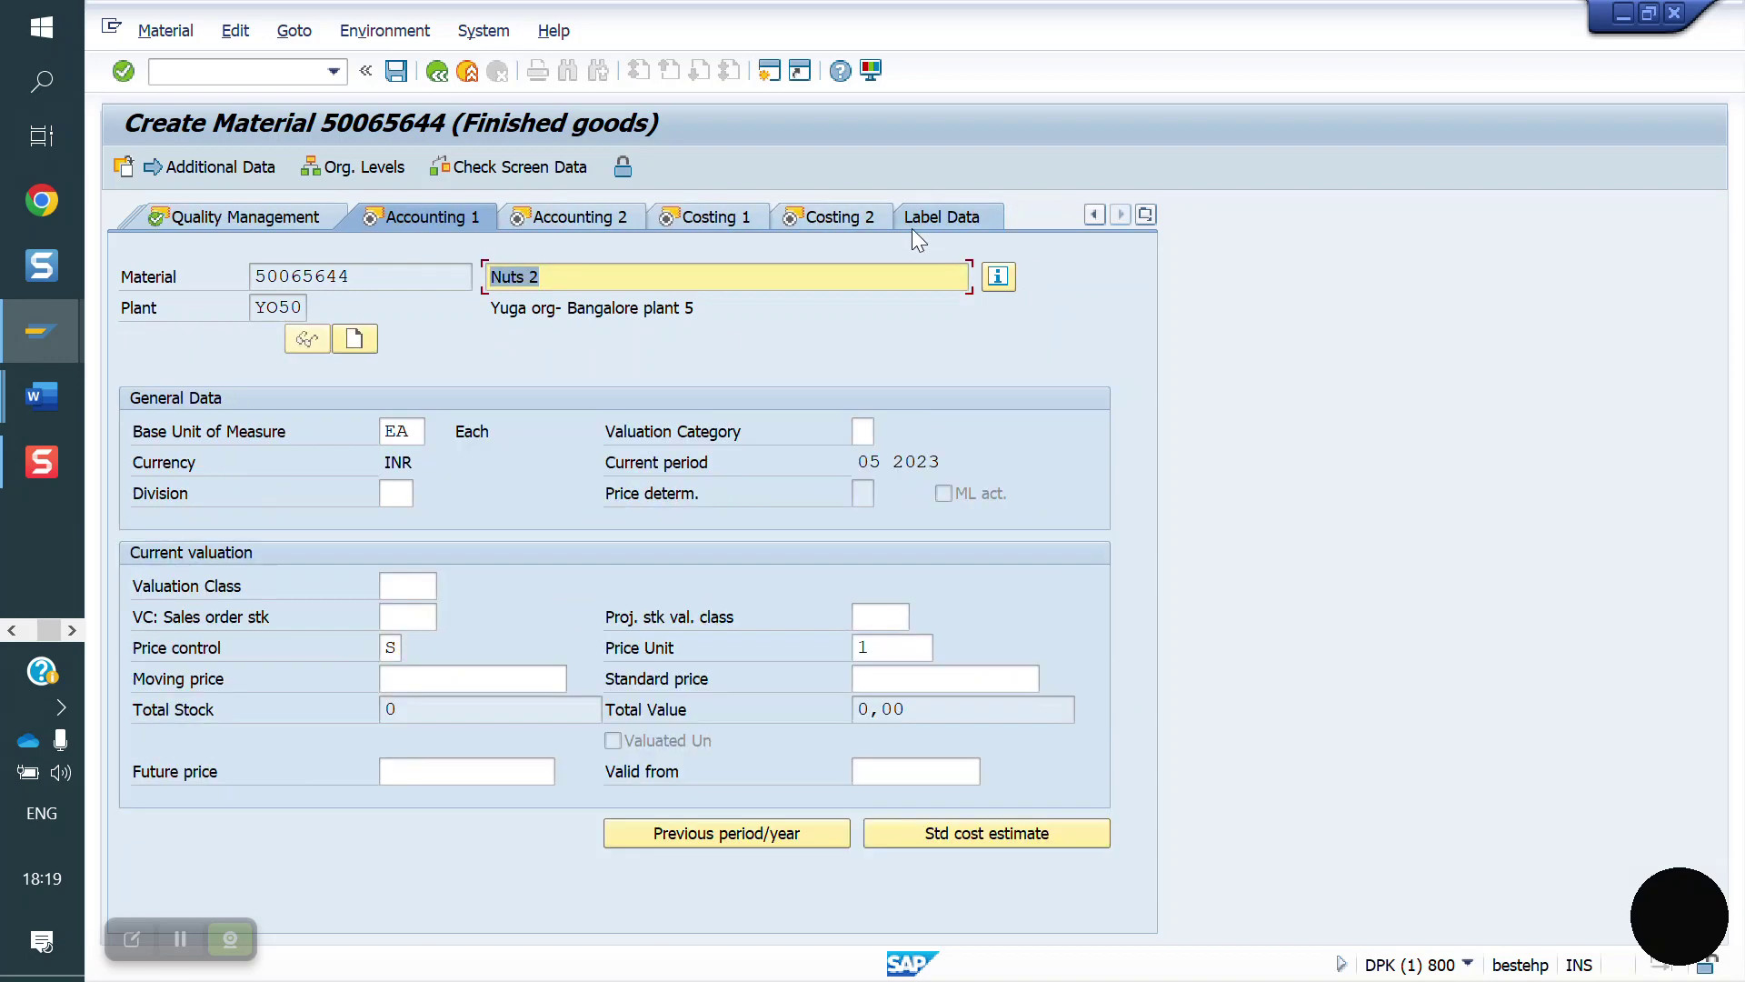
Set valuation class 7920 and standard price 1000 on Accounting 1, then finish the costing views
{"action": "left_click", "coordinate": [406, 592]}
{"action": "type", "text": "7920"}
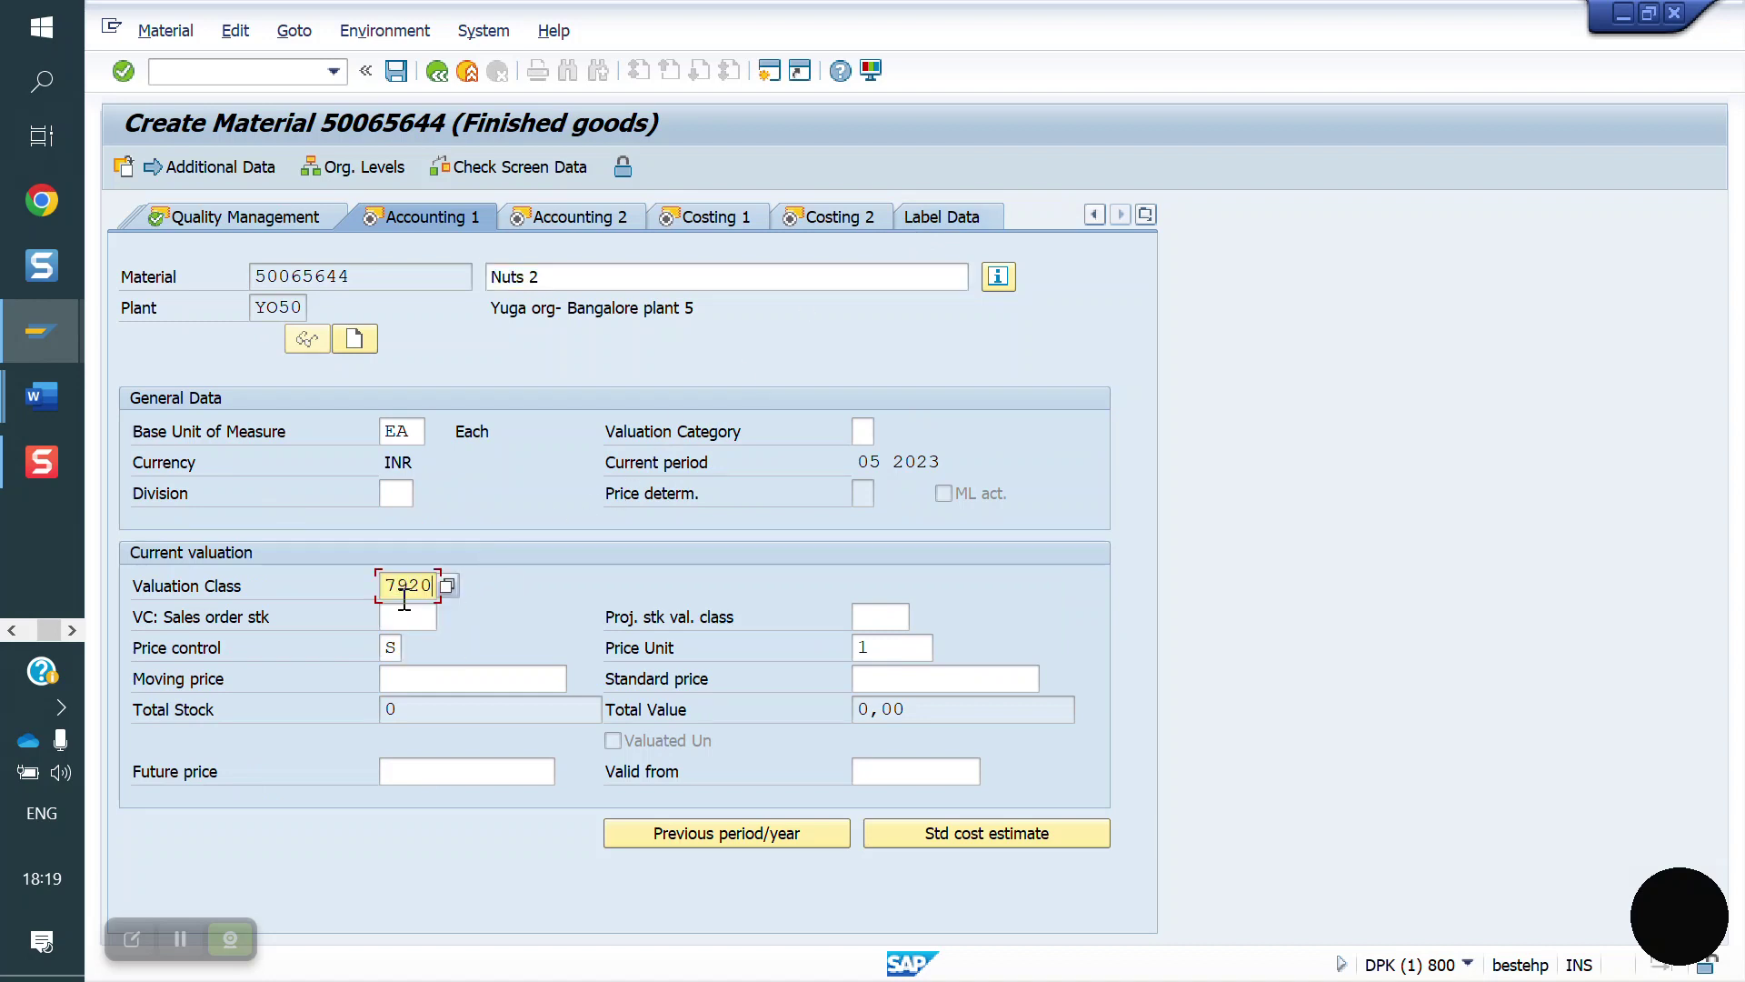
{"action": "left_click", "coordinate": [939, 680]}
{"action": "type", "text": "1000"}
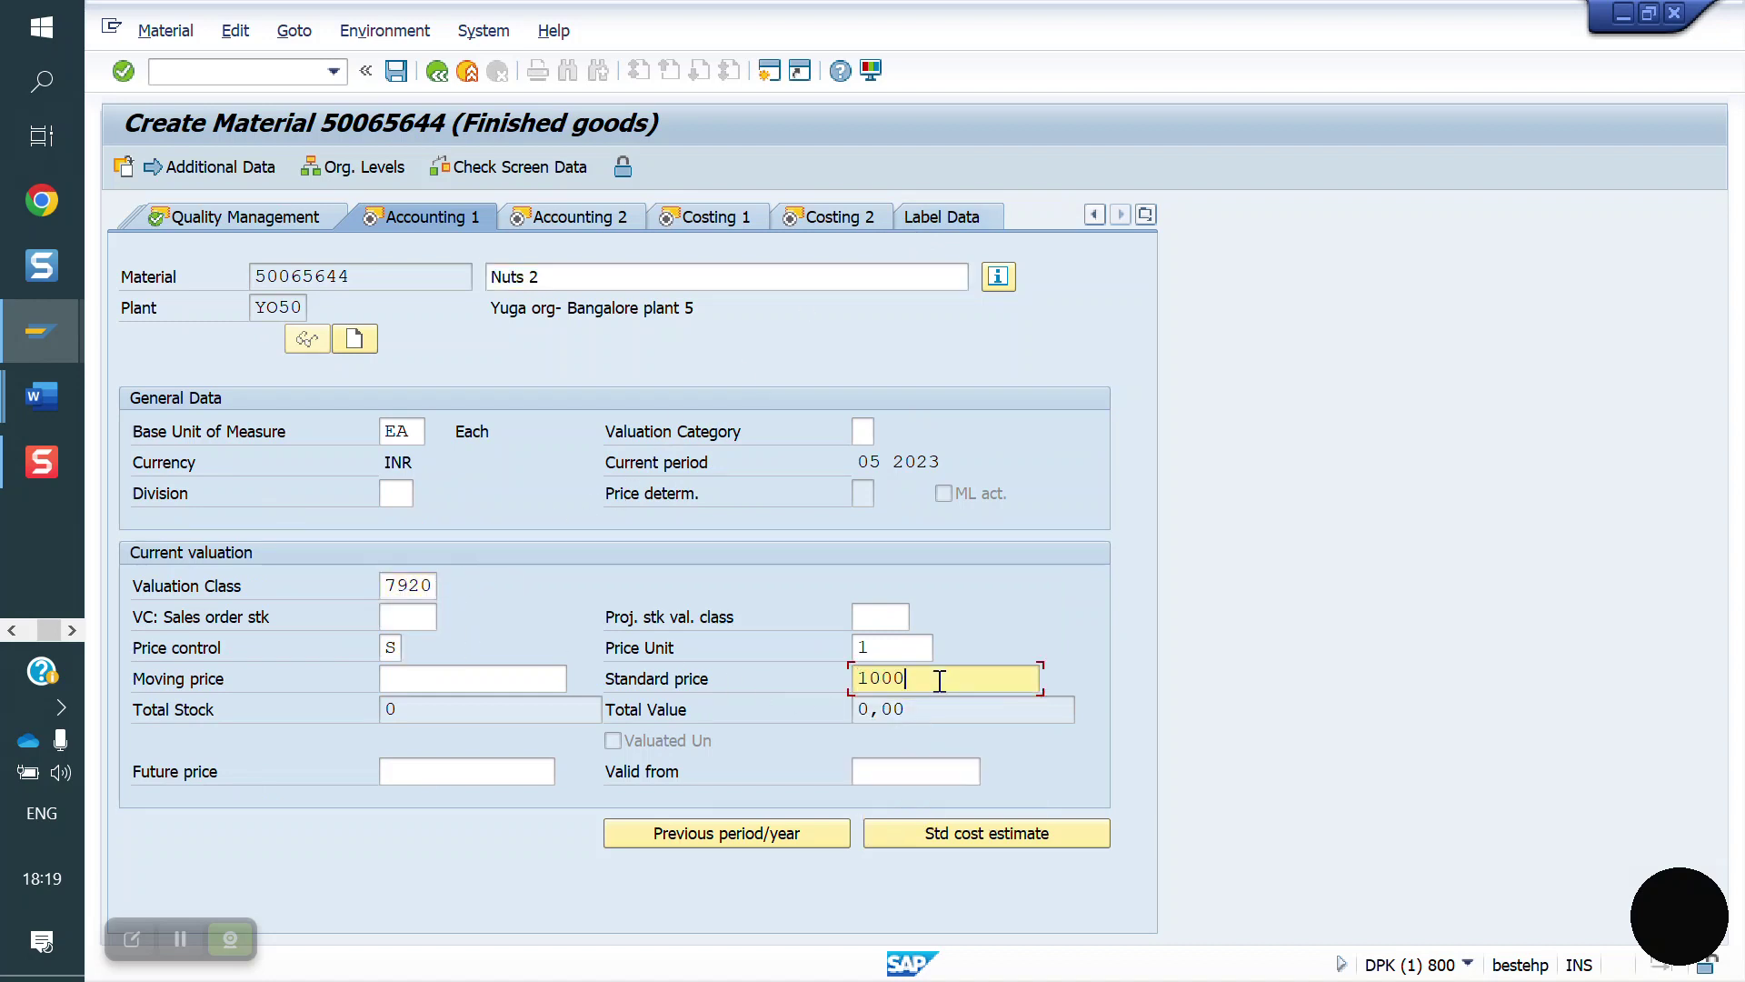
{"action": "key", "text": "Return"}
{"action": "key", "text": "Return"}
{"action": "key", "text": "Return"}
{"action": "key", "text": "Return"}
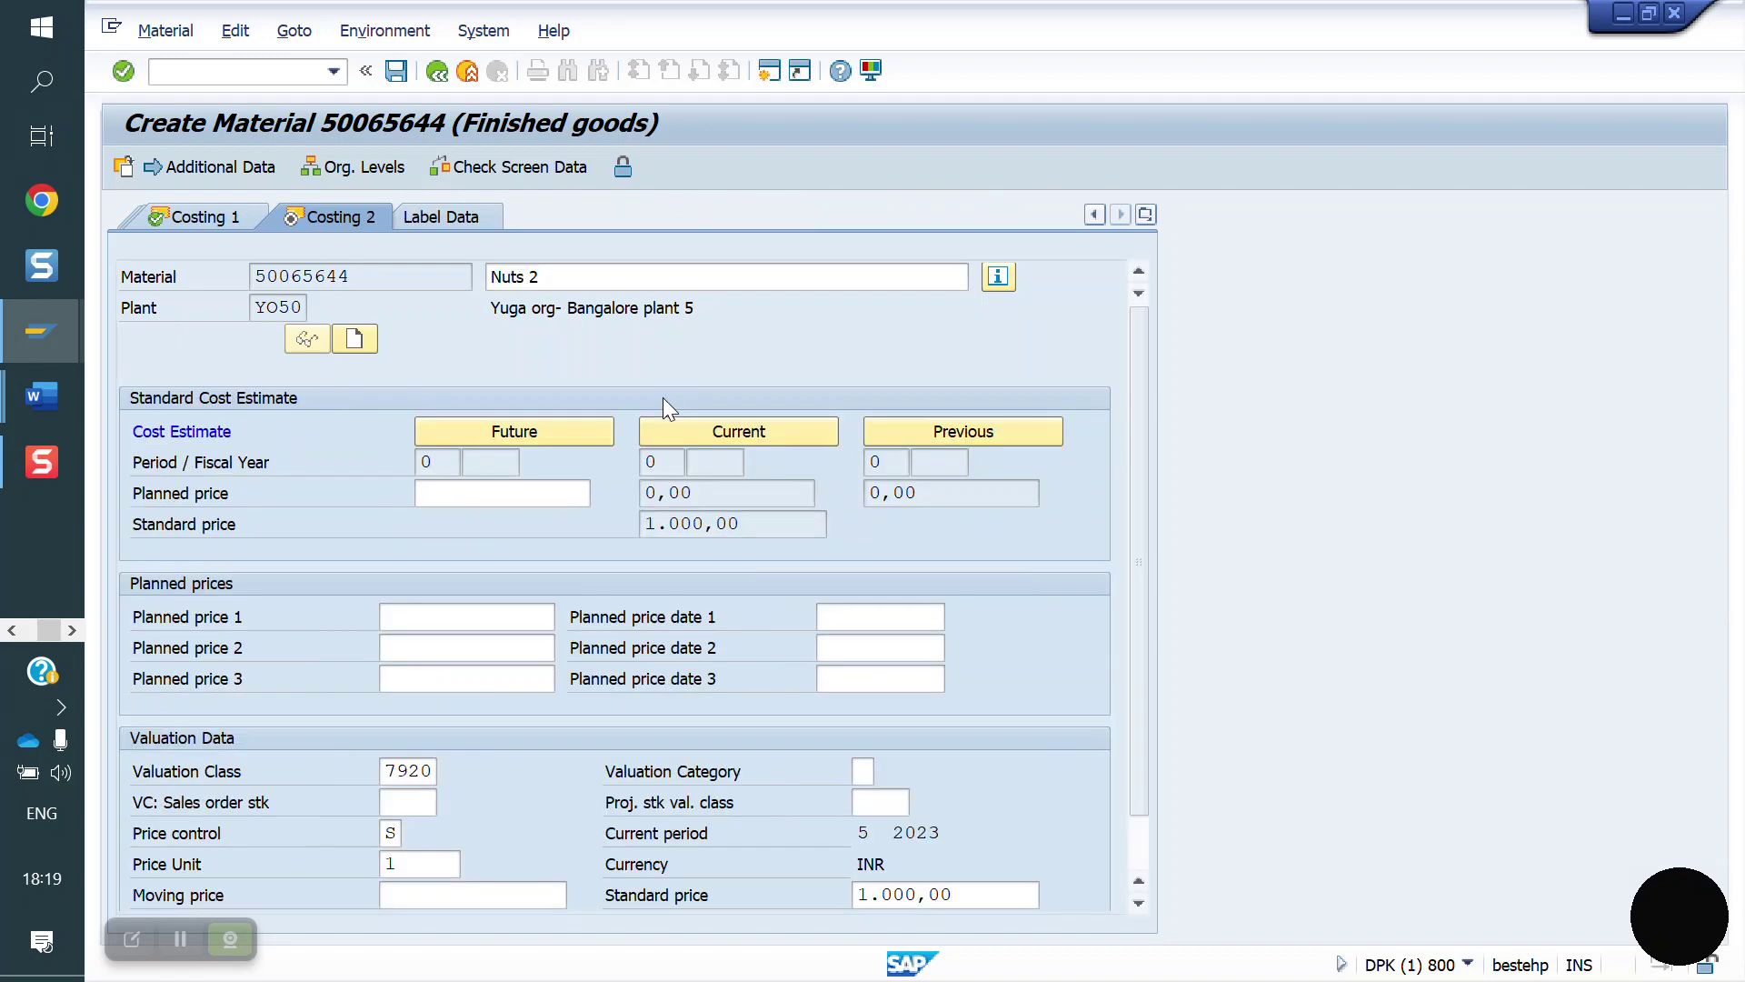
{"action": "key", "text": "Return"}
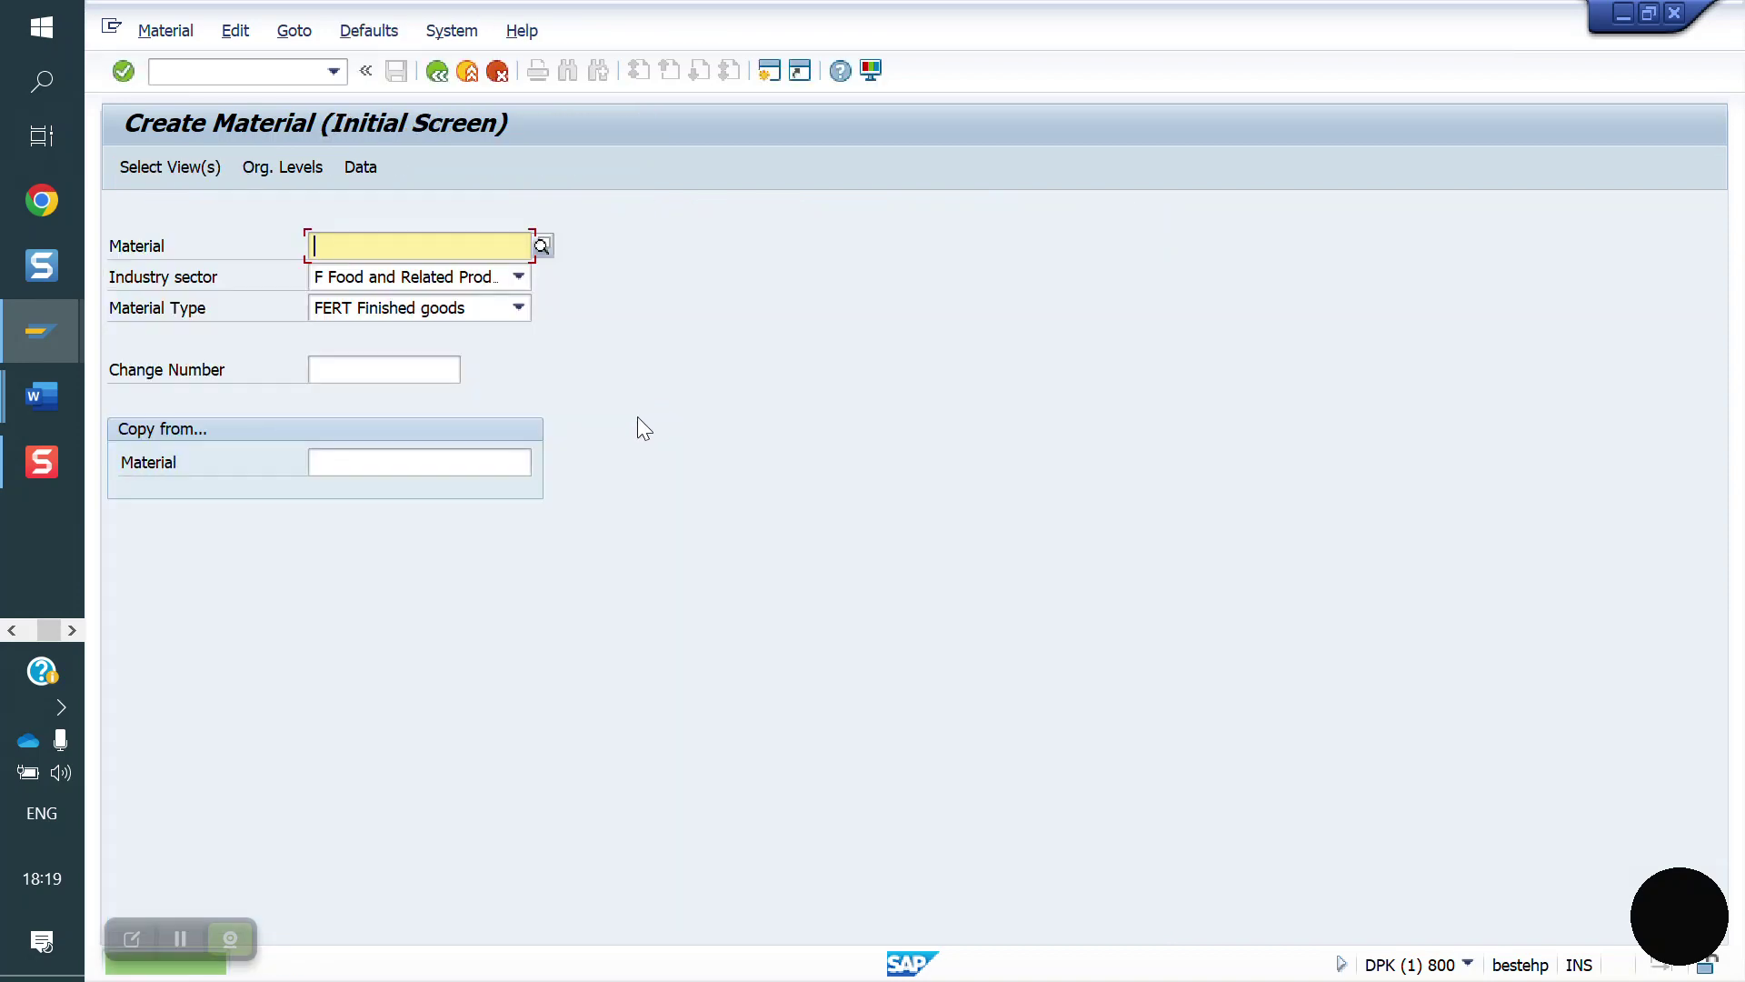
Display the newly created material with MM03 to check it
{"action": "key", "text": "alt+Tab"}
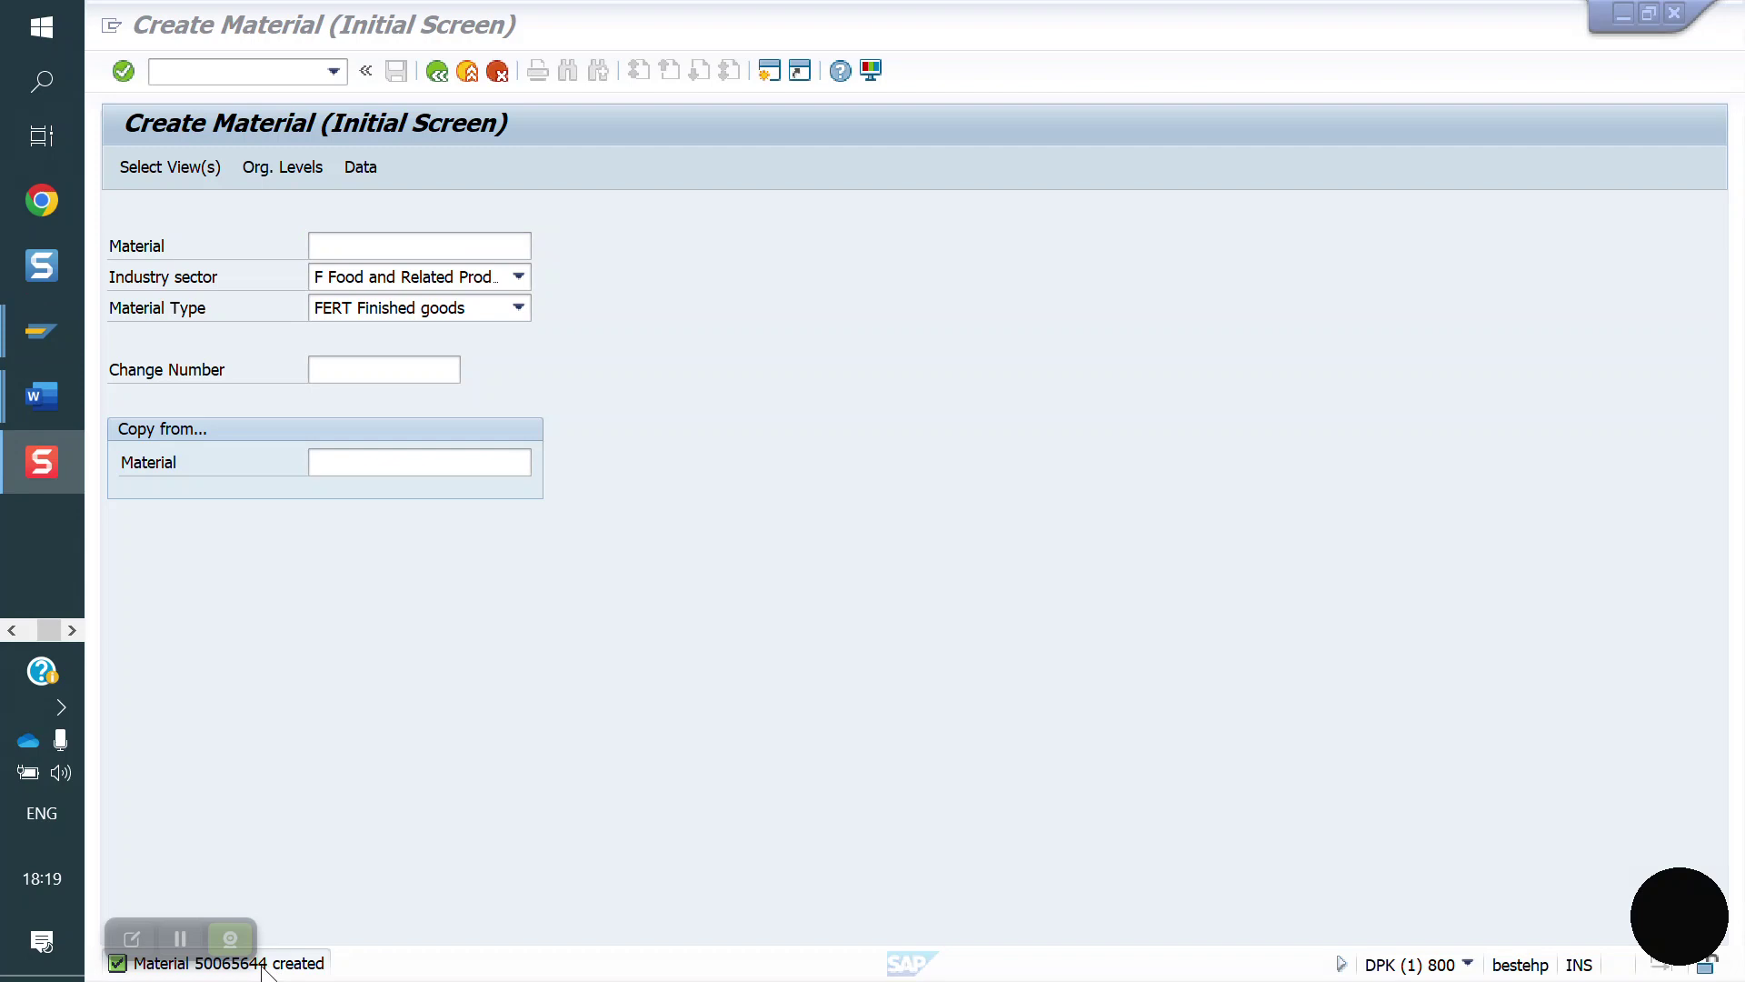
{"action": "left_click", "coordinate": [232, 77]}
{"action": "type", "text": "/NMM0"}
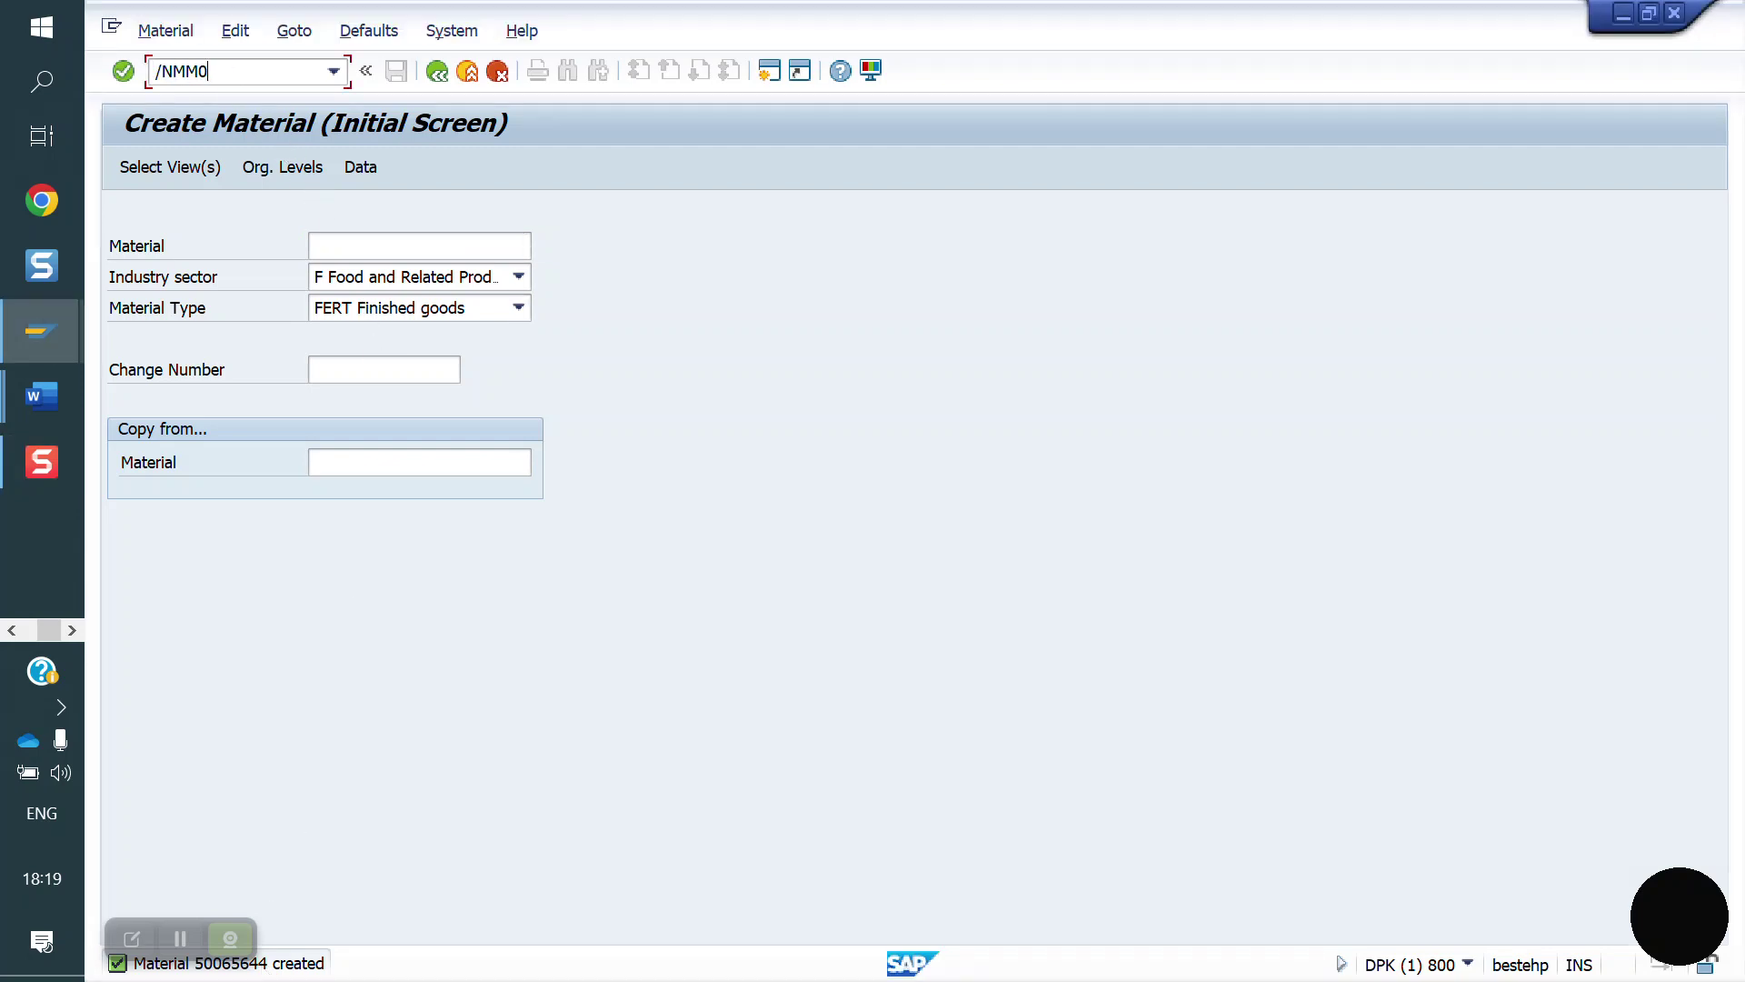
{"action": "key", "text": "Return"}
Start VA01 with order type YOOR, sales organization YO10 and distribution channel YD
{"action": "left_click", "coordinate": [232, 77]}
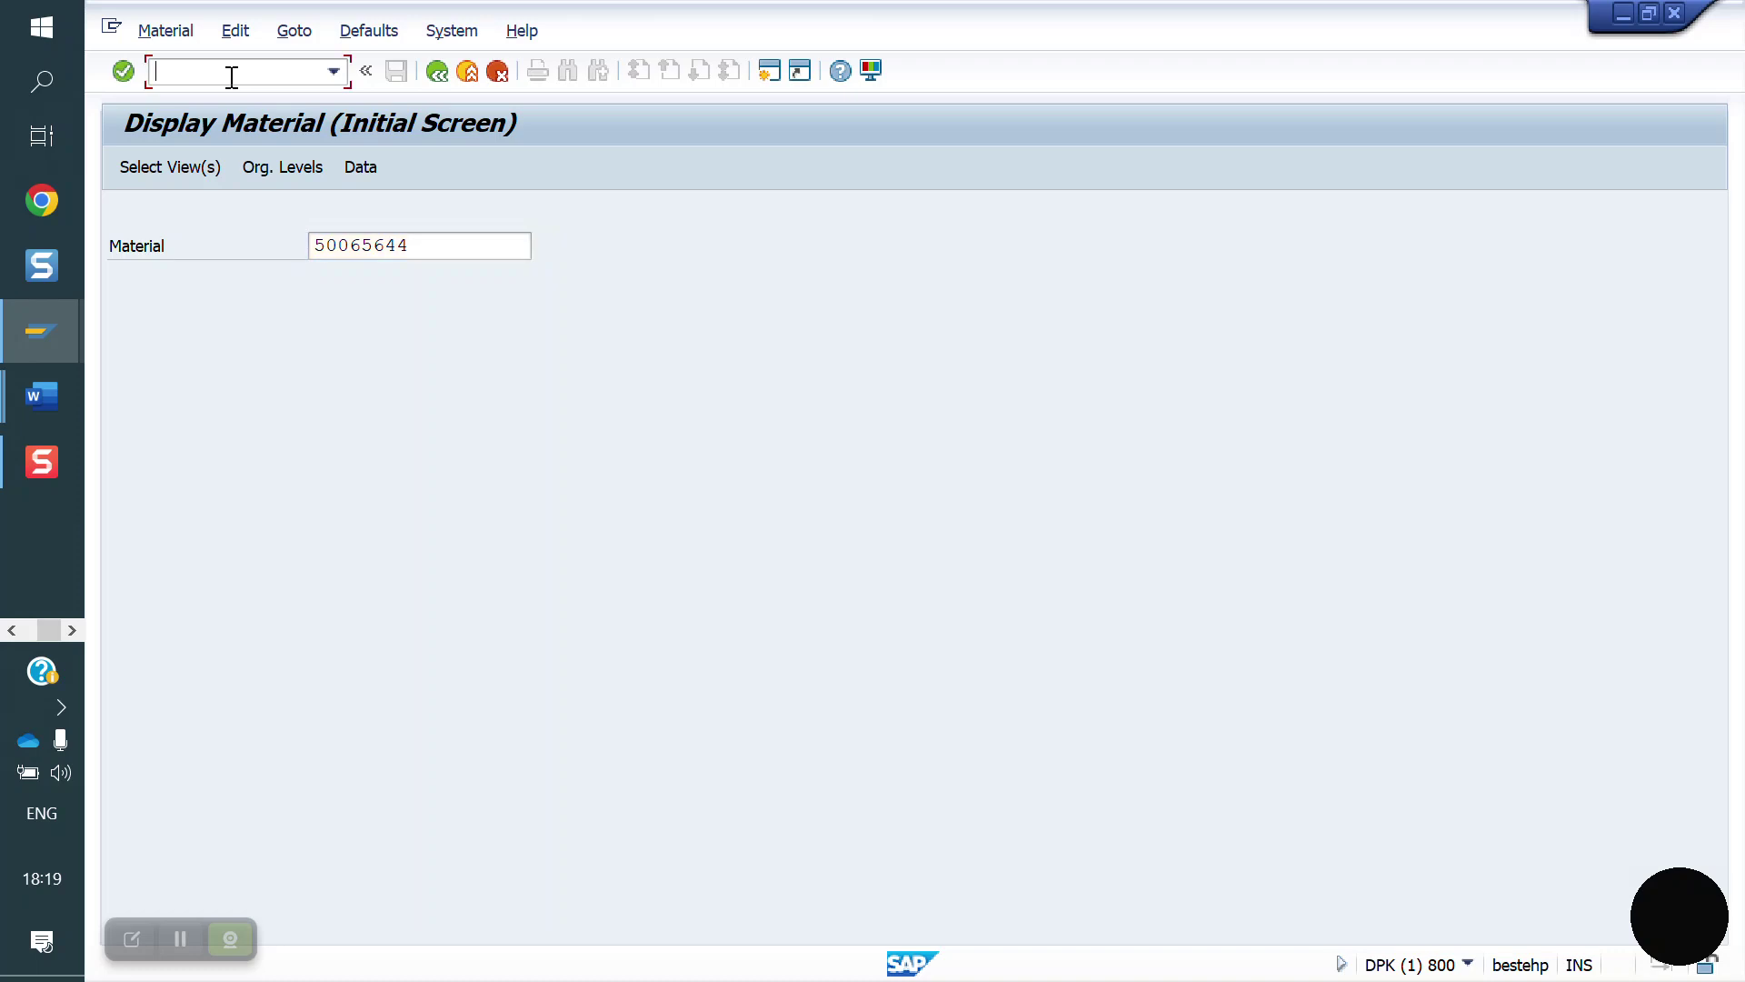
{"action": "type", "text": "/NVA01"}
{"action": "key", "text": "Return"}
{"action": "type", "text": "YOOR"}
{"action": "key", "text": "Tab"}
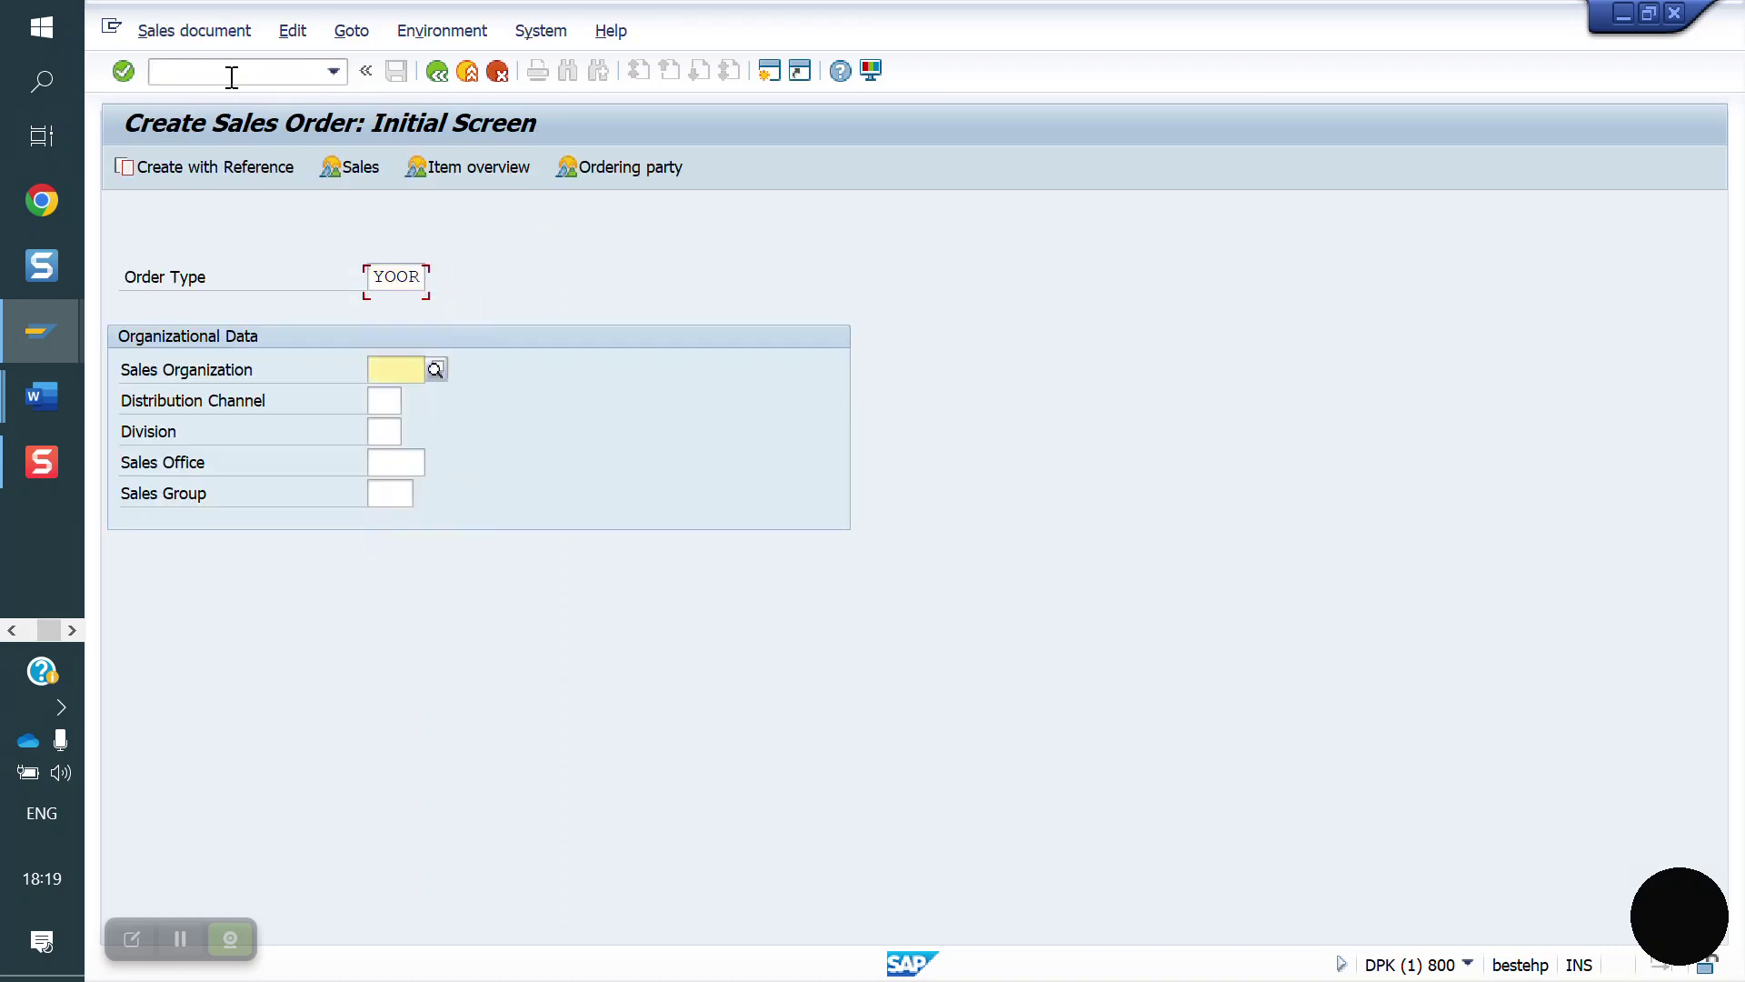
{"action": "type", "text": "YO10"}
{"action": "key", "text": "Tab"}
{"action": "type", "text": "YD"}
{"action": "key", "text": "Tab"}
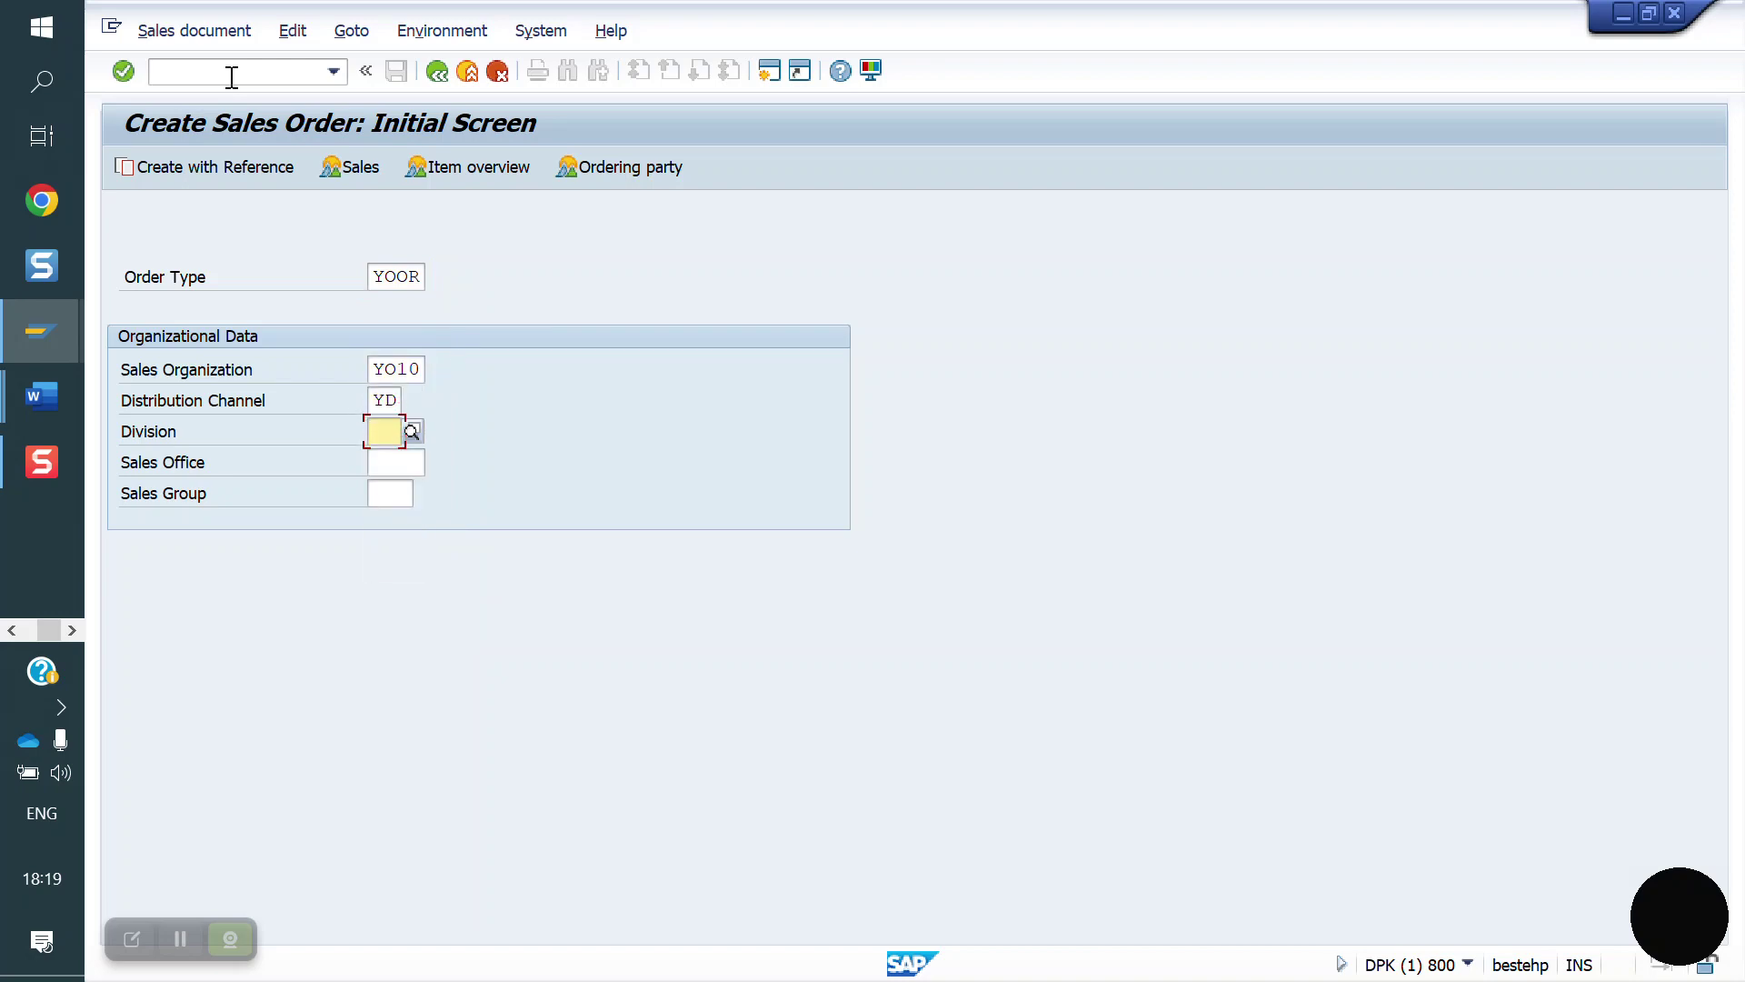
Enter the division and the customer's number as sold-to party
{"action": "type", "text": "yr"}
{"action": "key", "text": "Return"}
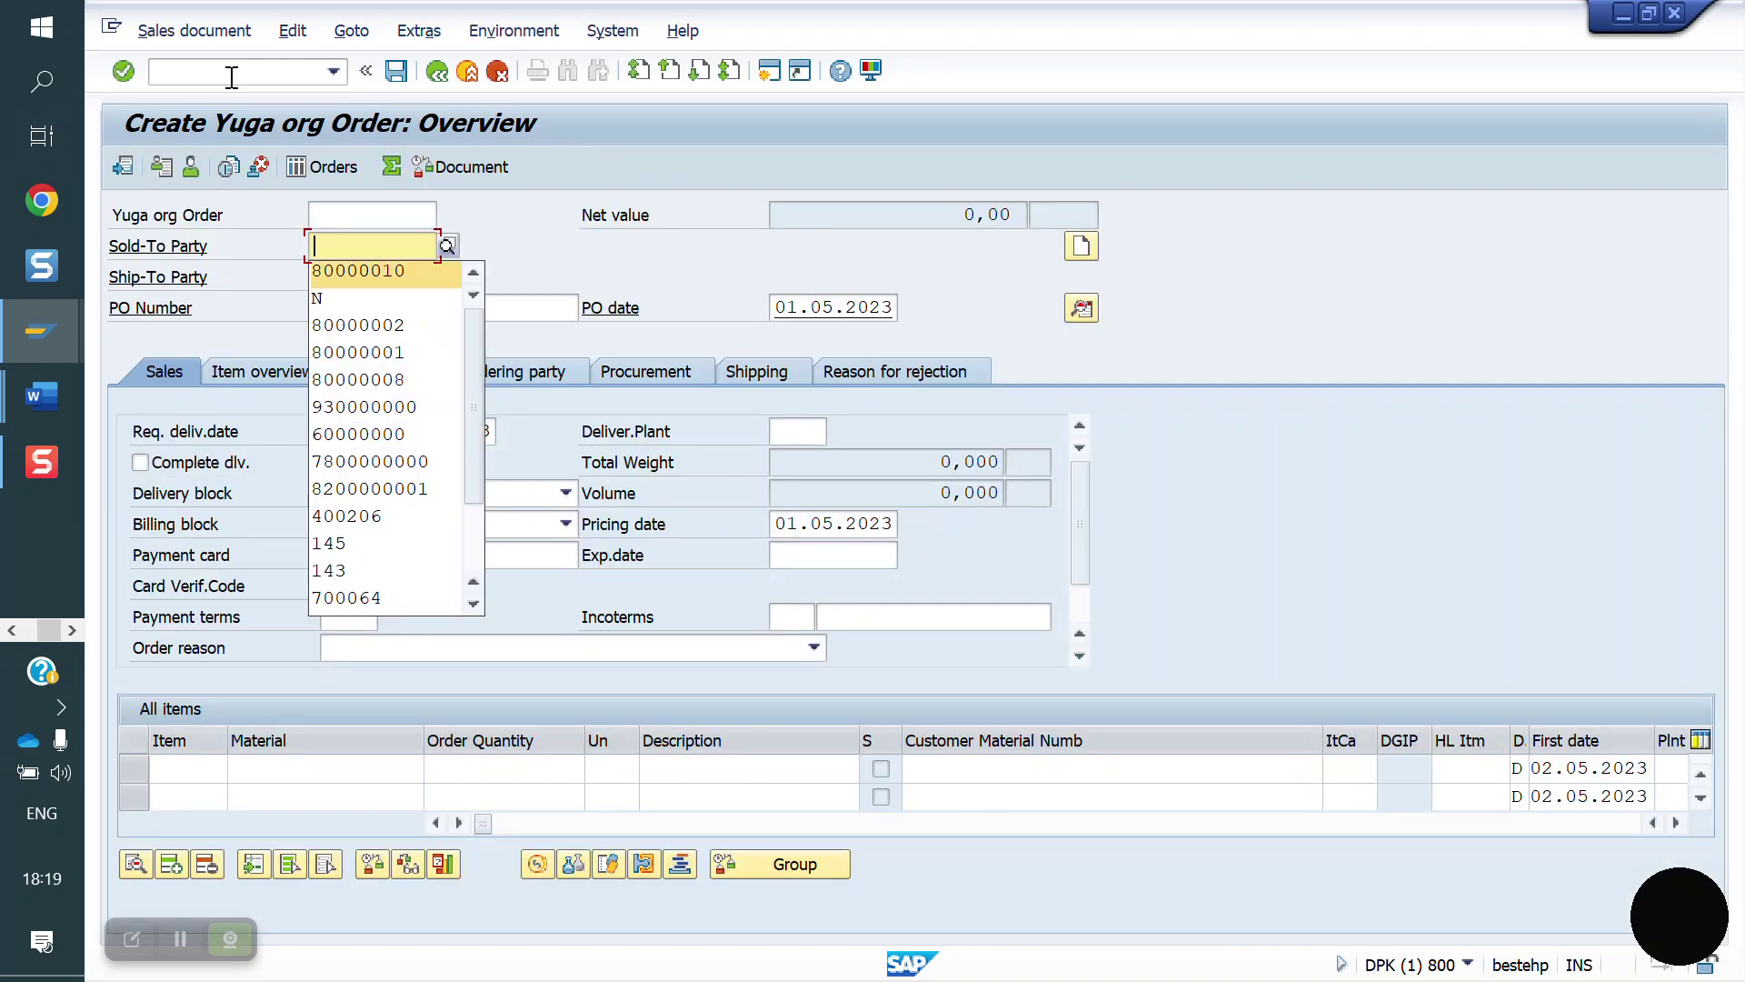
{"action": "type", "text": "80000010"}
{"action": "key", "text": "Return"}
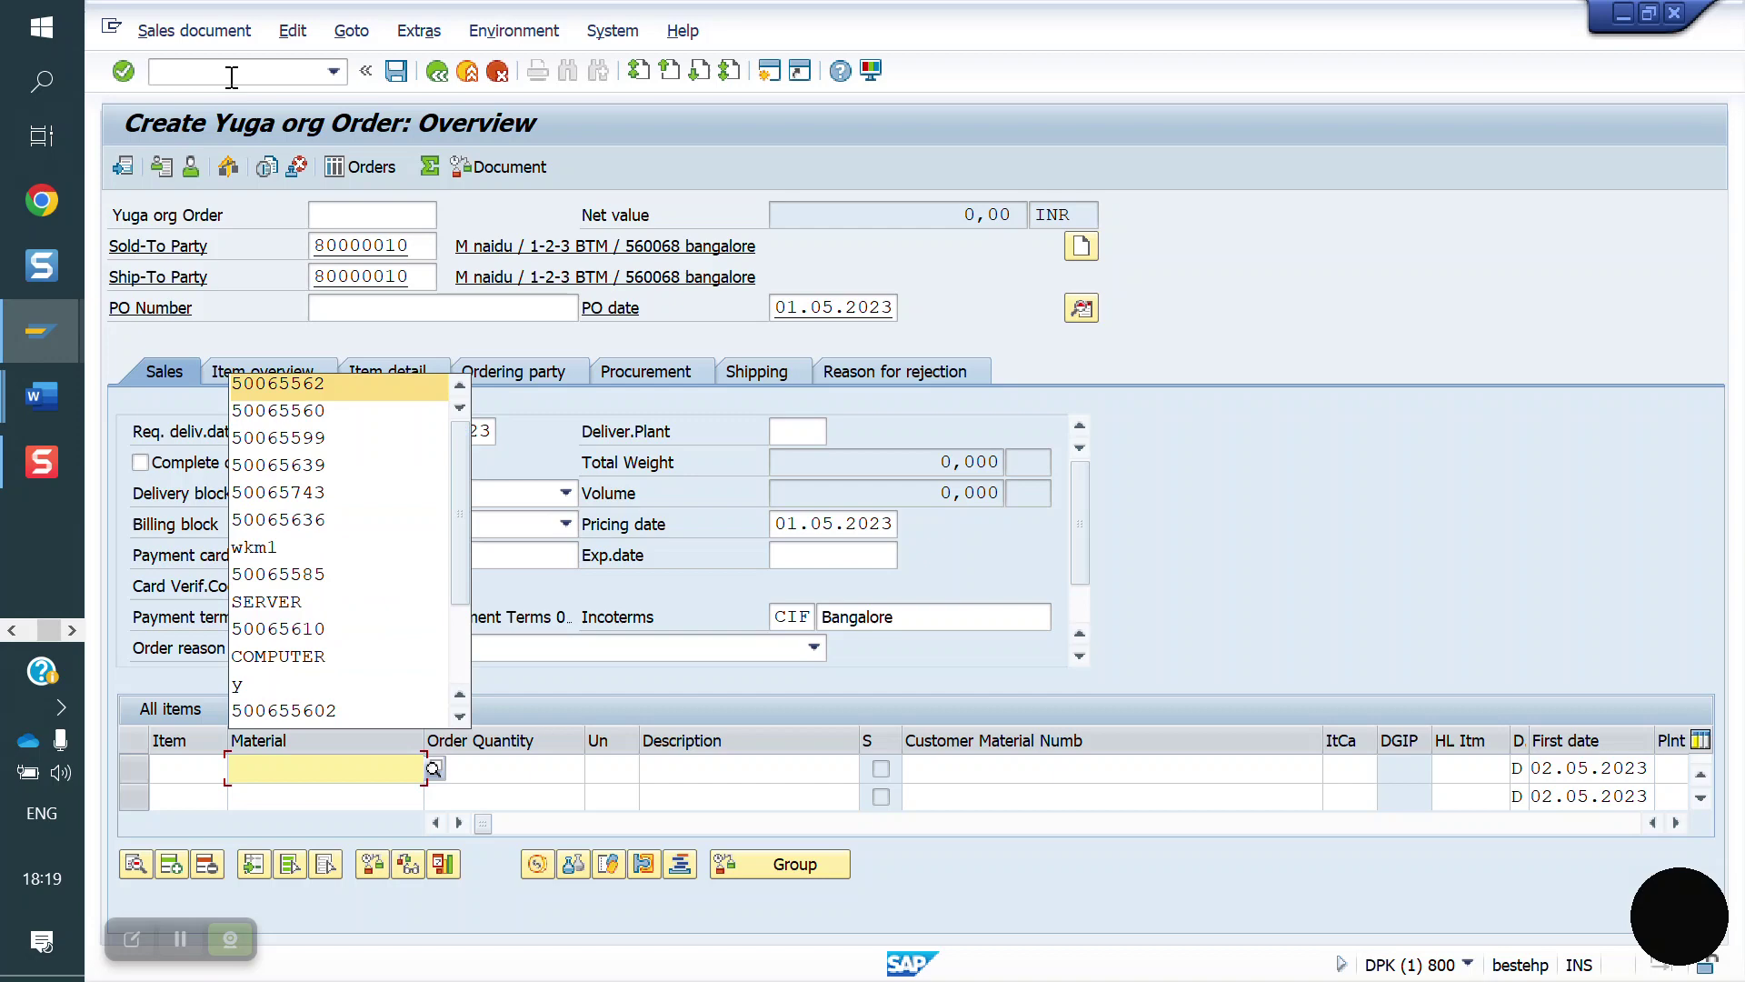
Add material 50065644 with quantity 1 as item 10 and open its item details
{"action": "type", "text": "50065562"}
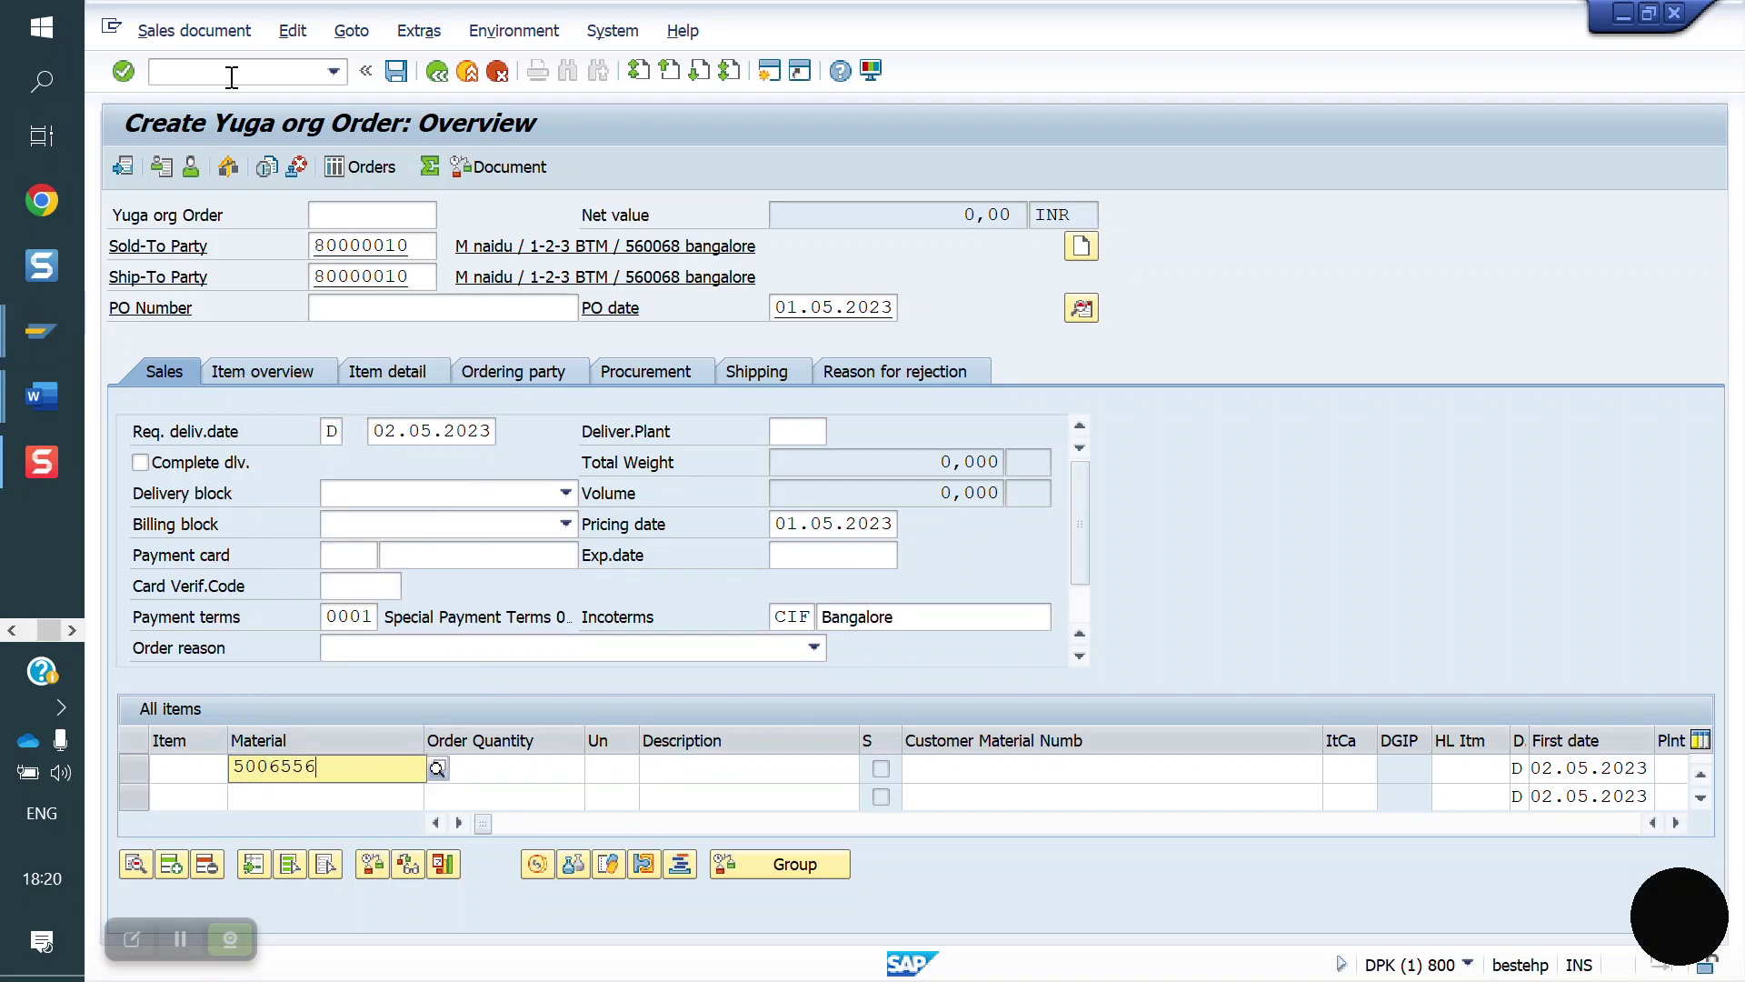
{"action": "key", "text": "BackSpace"}
{"action": "key", "text": "BackSpace"}
{"action": "key", "text": "BackSpace"}
{"action": "key", "text": "BackSpace"}
{"action": "key", "text": "BackSpace"}
{"action": "key", "text": "BackSpace"}
{"action": "key", "text": "BackSpace"}
{"action": "key", "text": "BackSpace"}
{"action": "key", "text": "BackSpace"}
{"action": "type", "text": "50065644"}
{"action": "key", "text": "Return"}
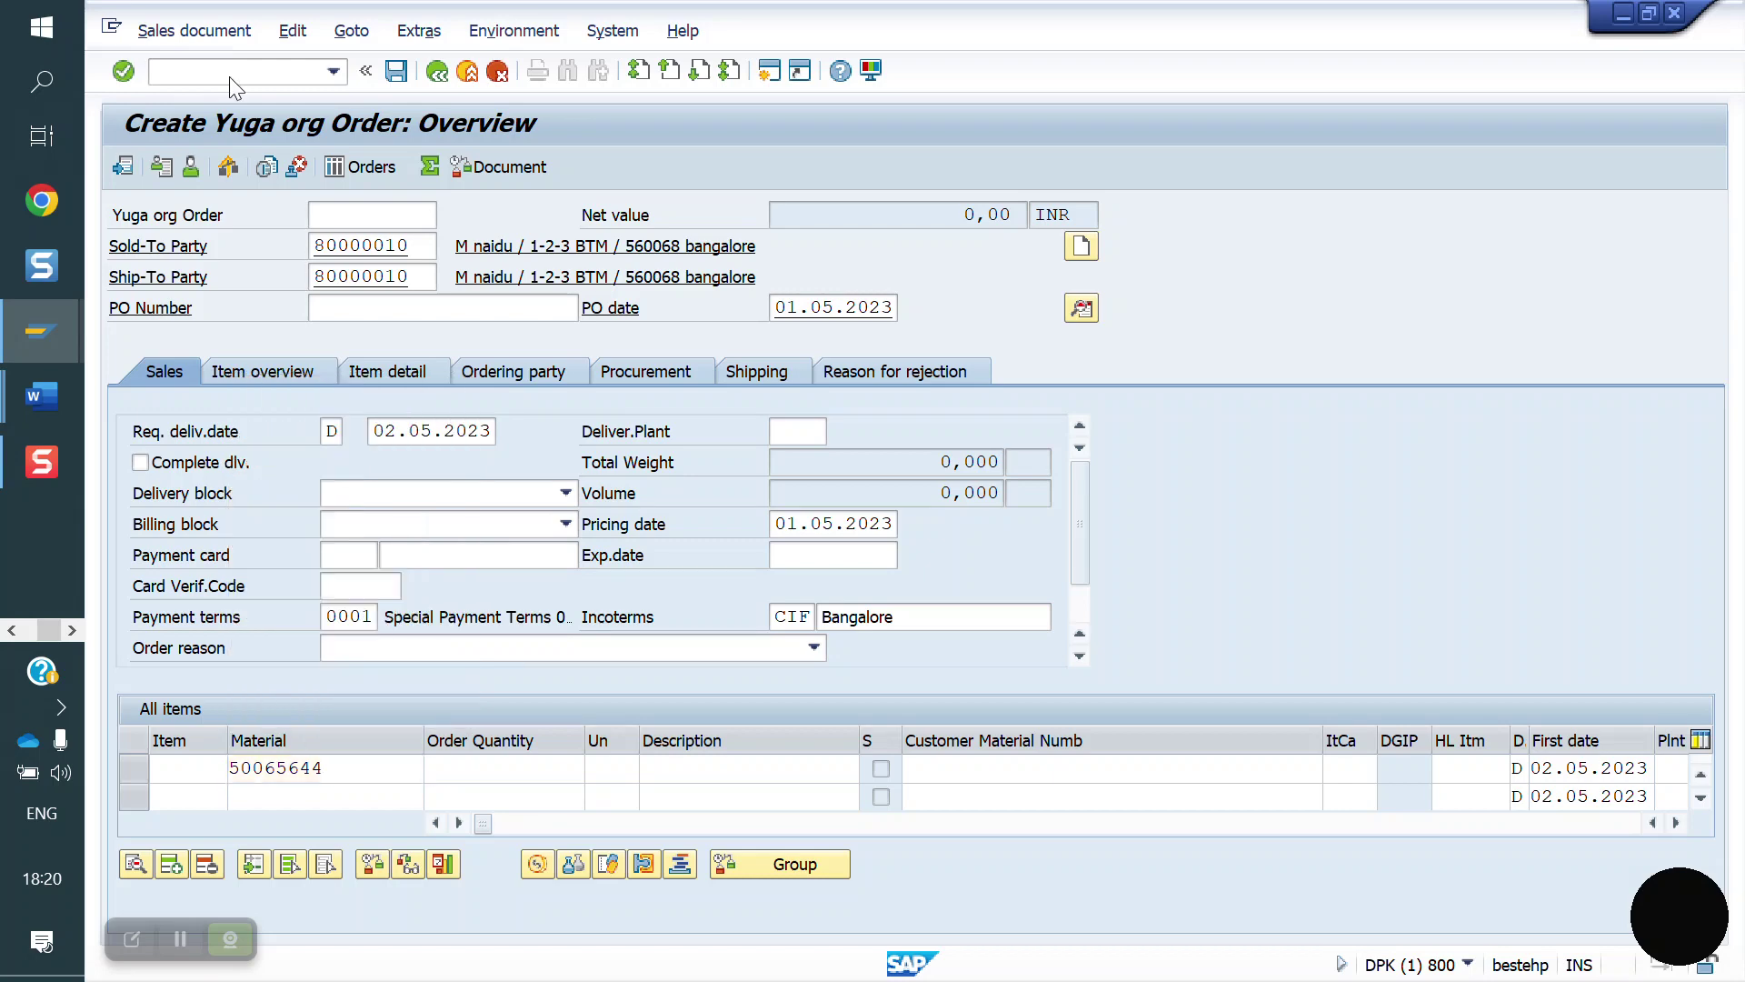
{"action": "key", "text": "Return"}
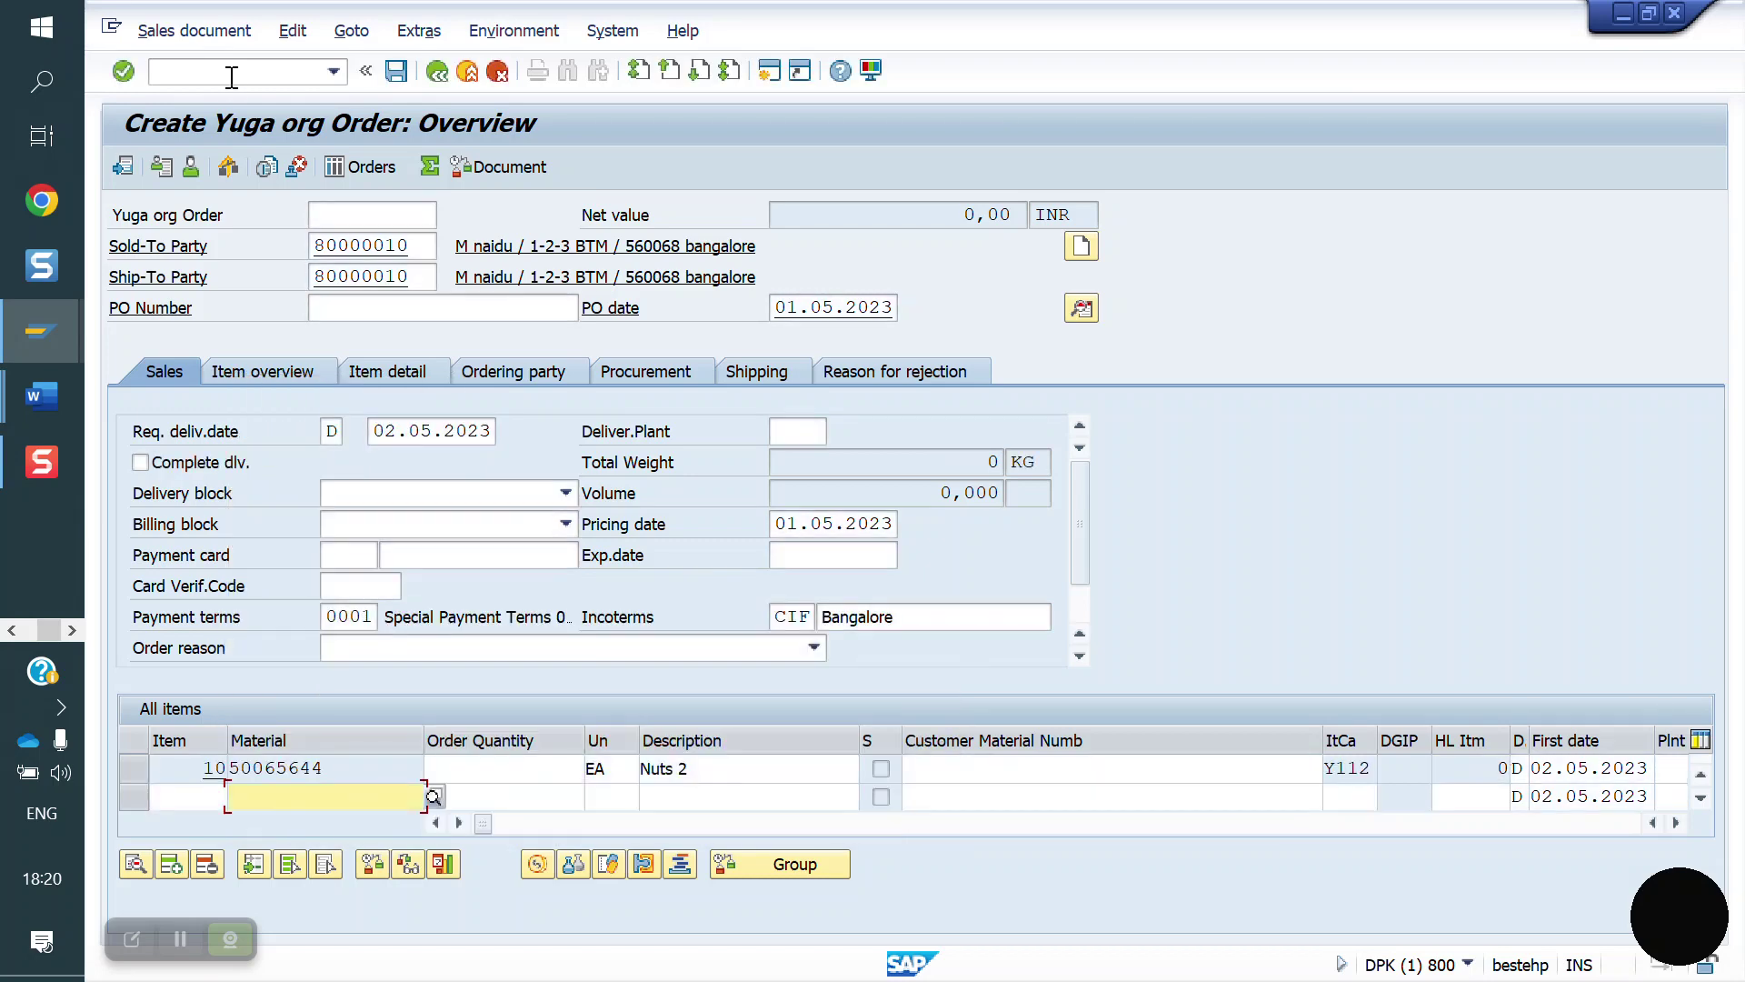
{"action": "left_click", "coordinate": [491, 771]}
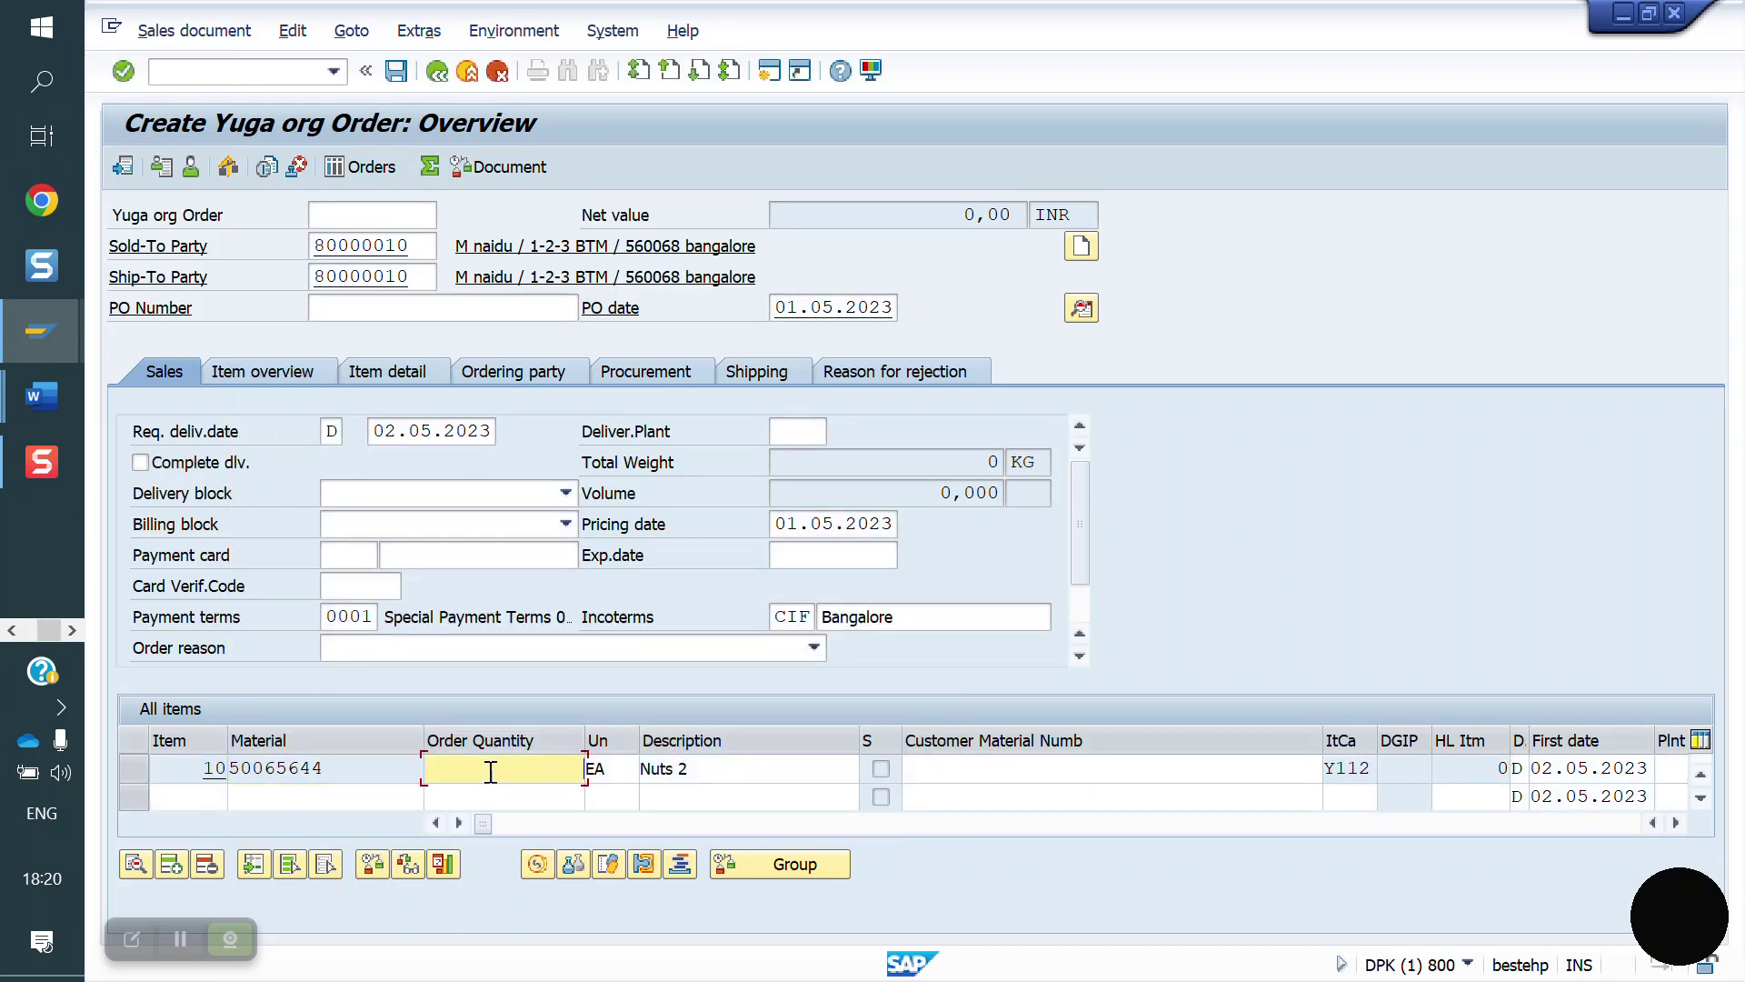
{"action": "type", "text": "1"}
{"action": "key", "text": "Return"}
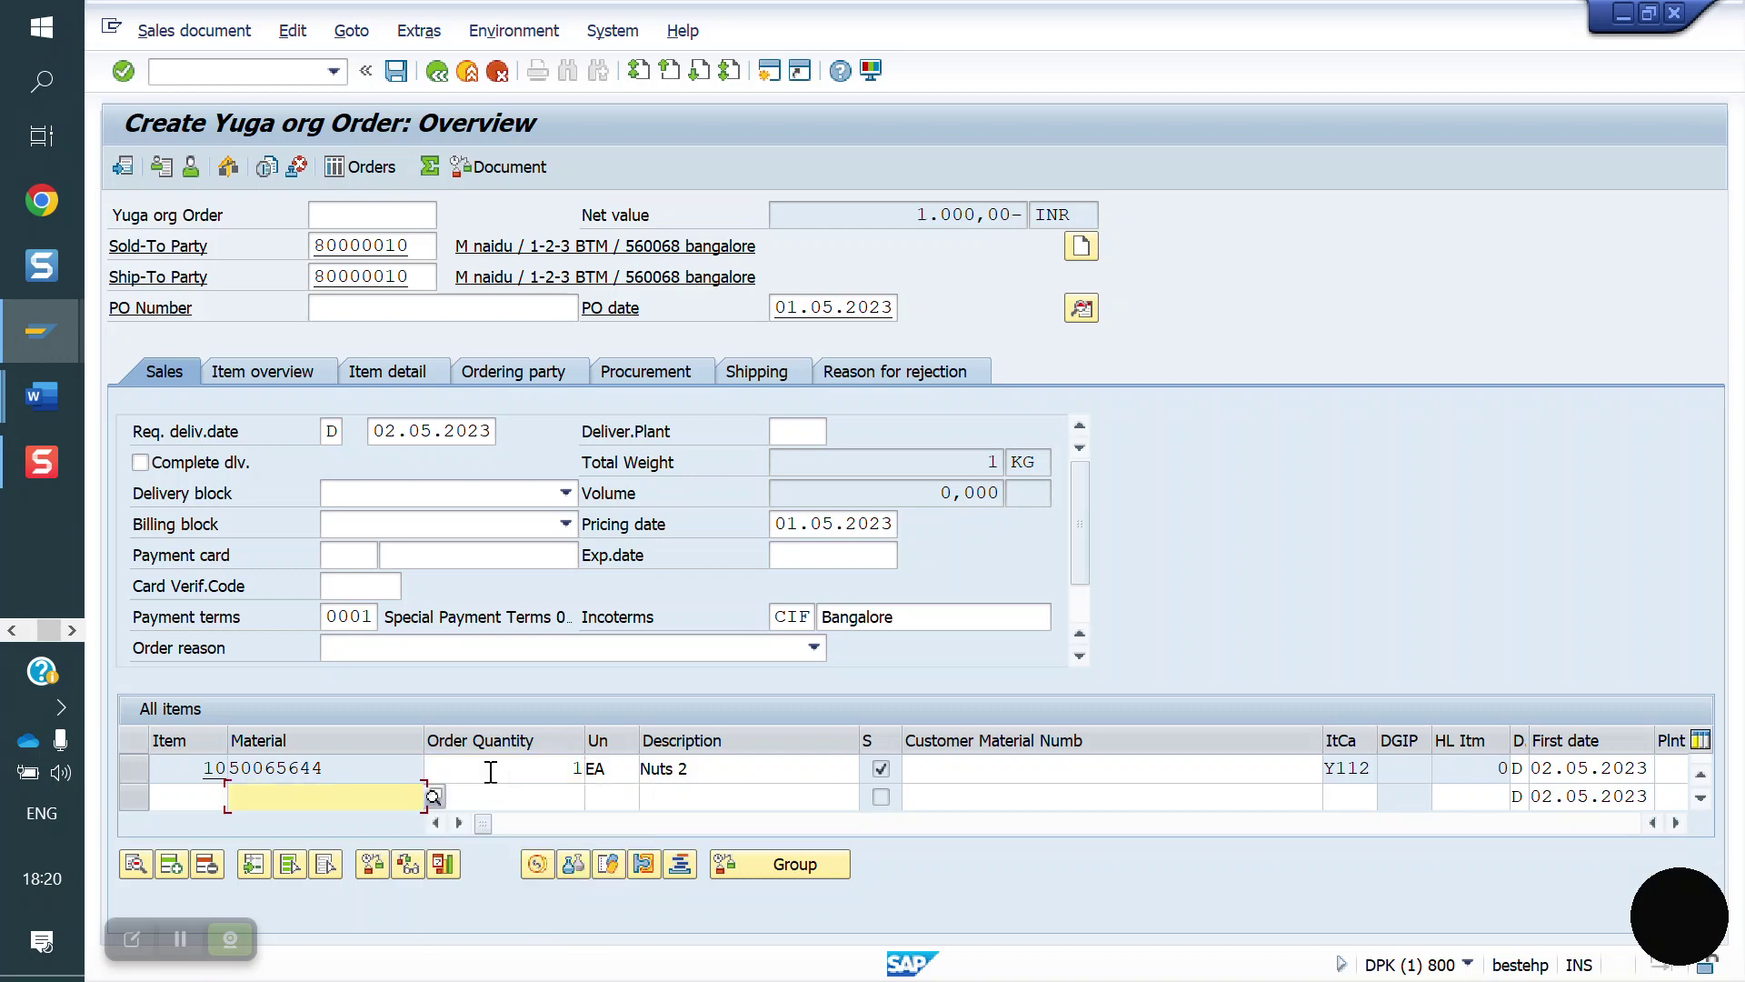
{"action": "double_click", "coordinate": [380, 771]}
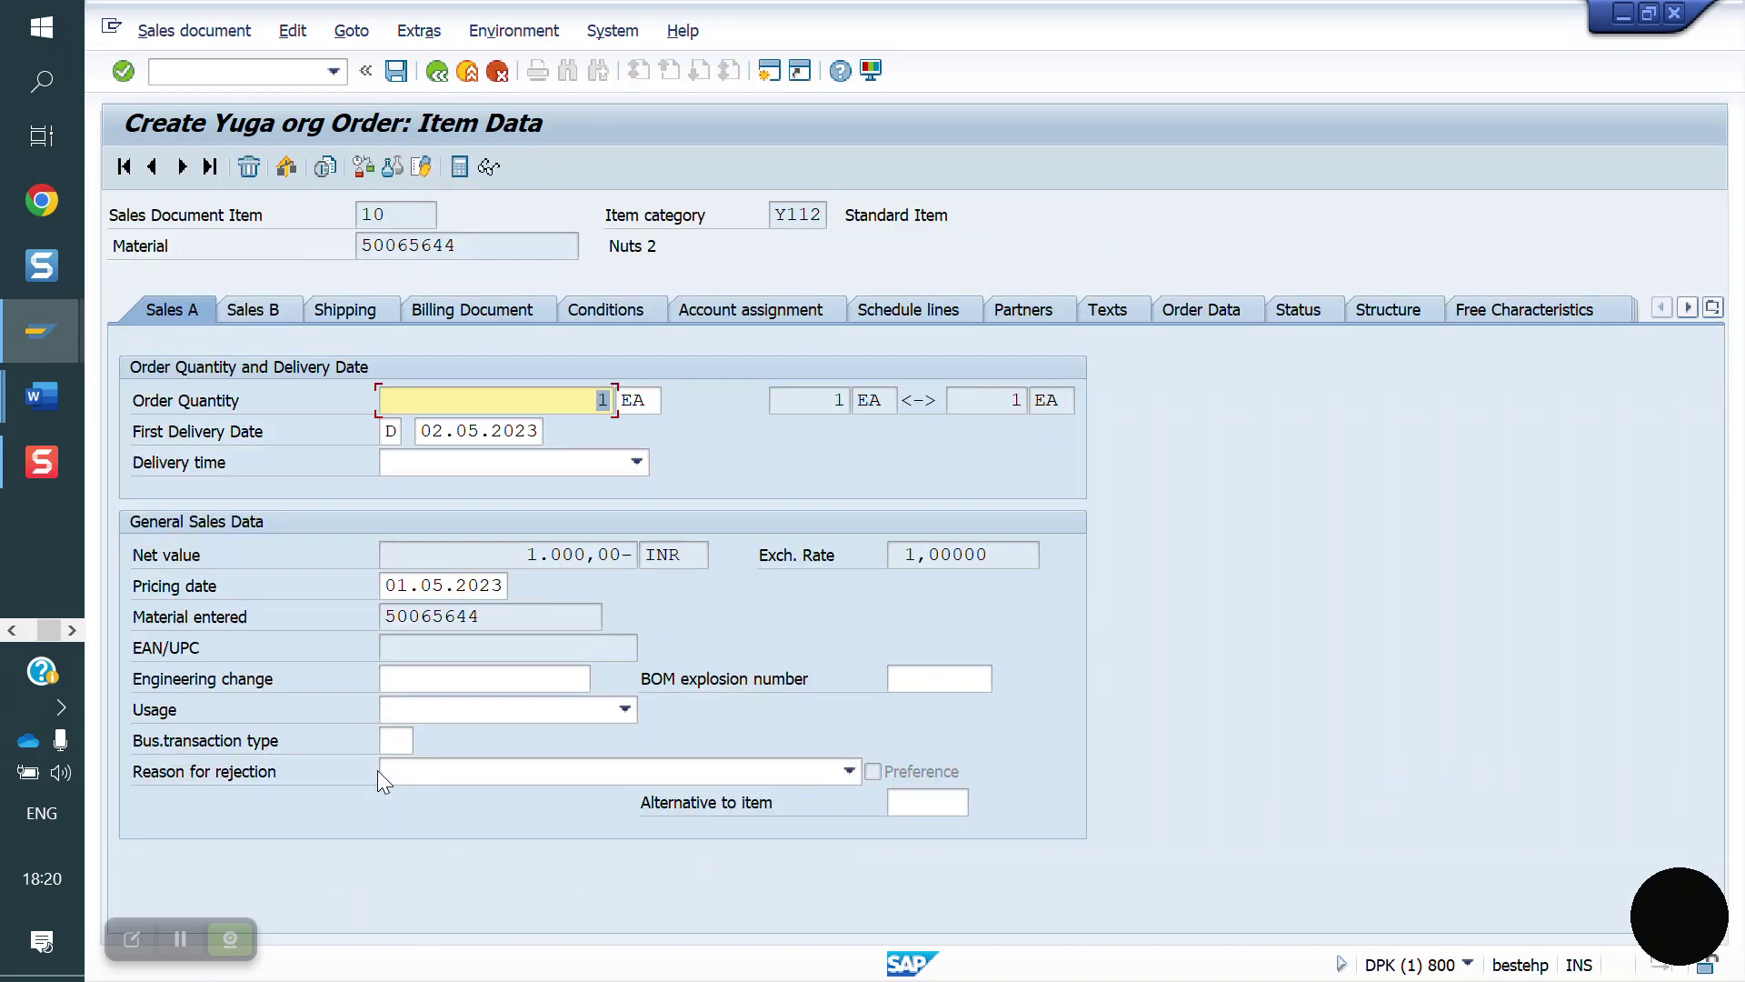
Add condition ZYOB with amount 3000 to item 10's pricing and return to the overview
{"action": "left_click", "coordinate": [621, 312]}
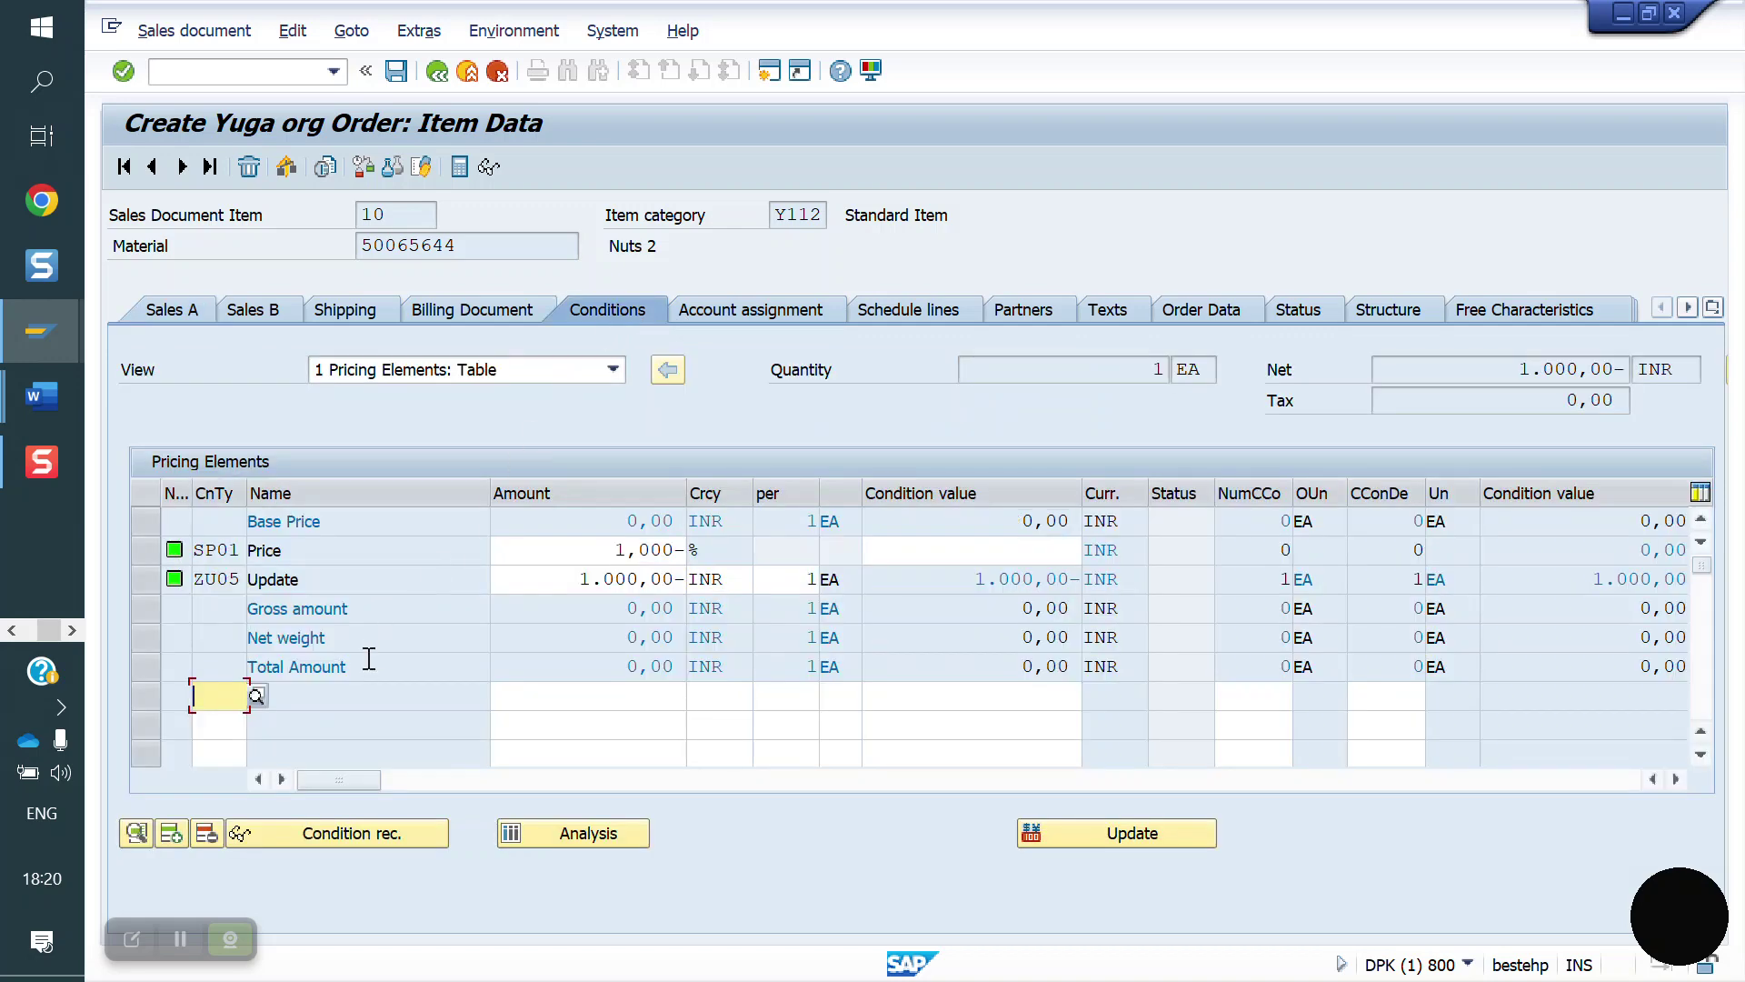
{"action": "key", "text": "BackSpace"}
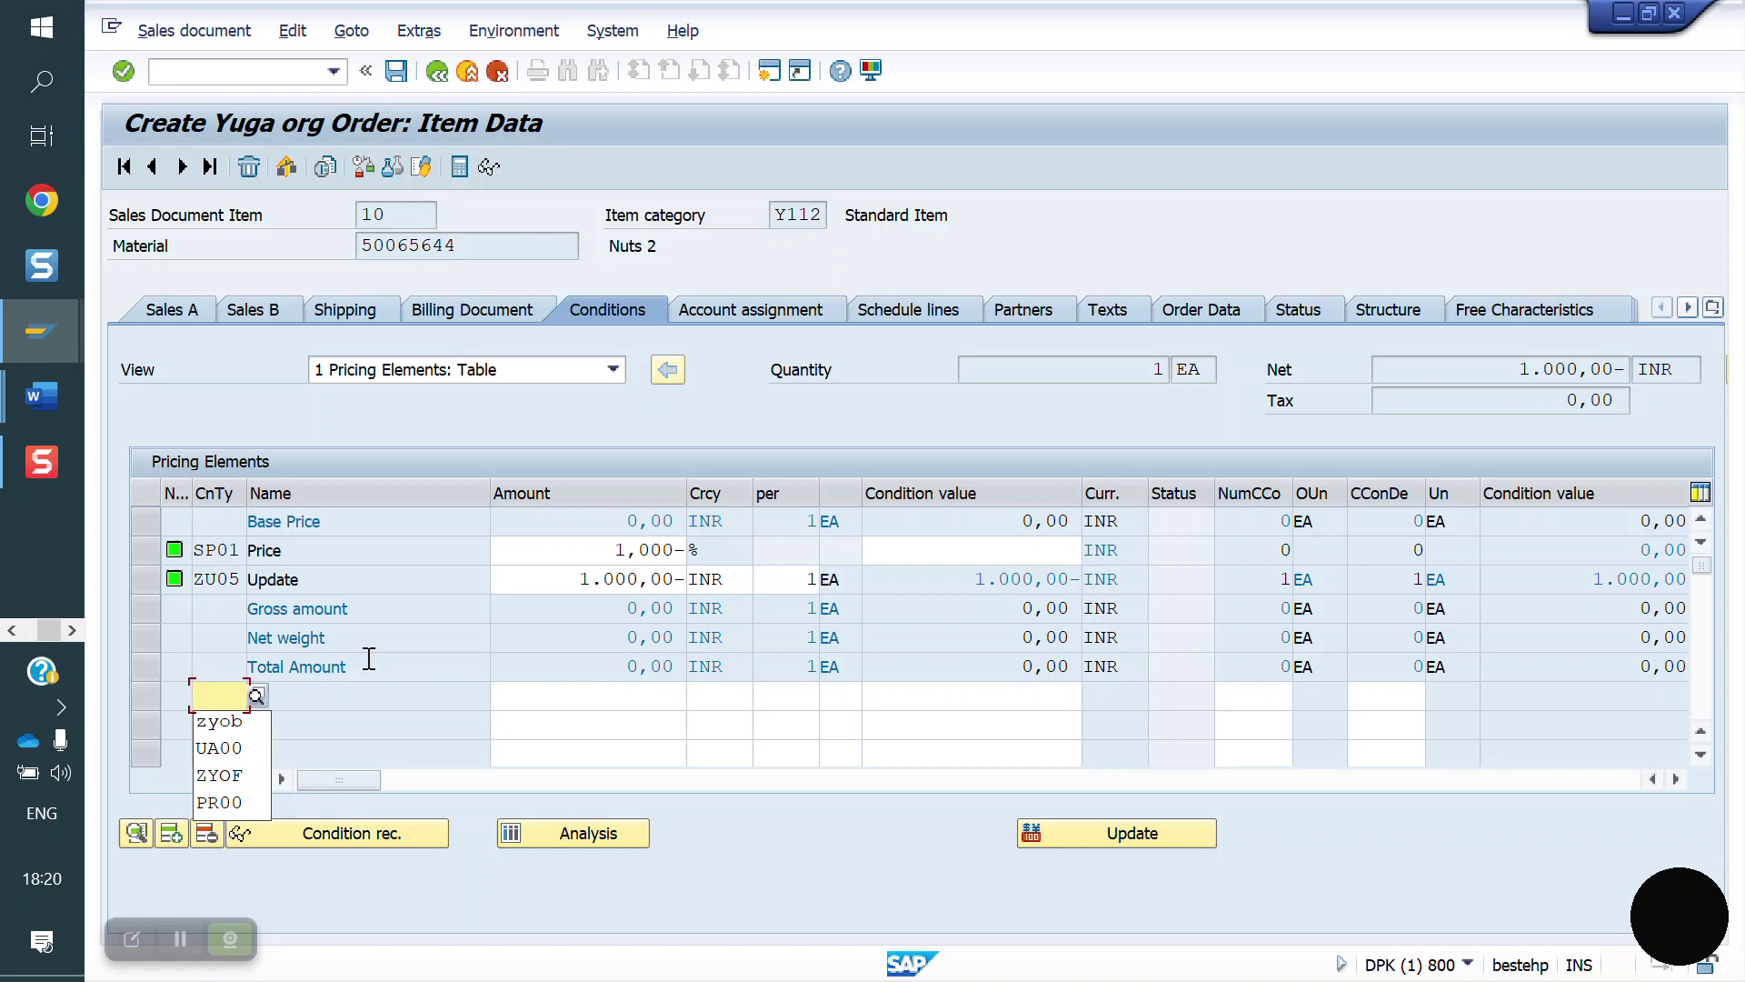
{"action": "key", "text": "Down"}
{"action": "key", "text": "Return"}
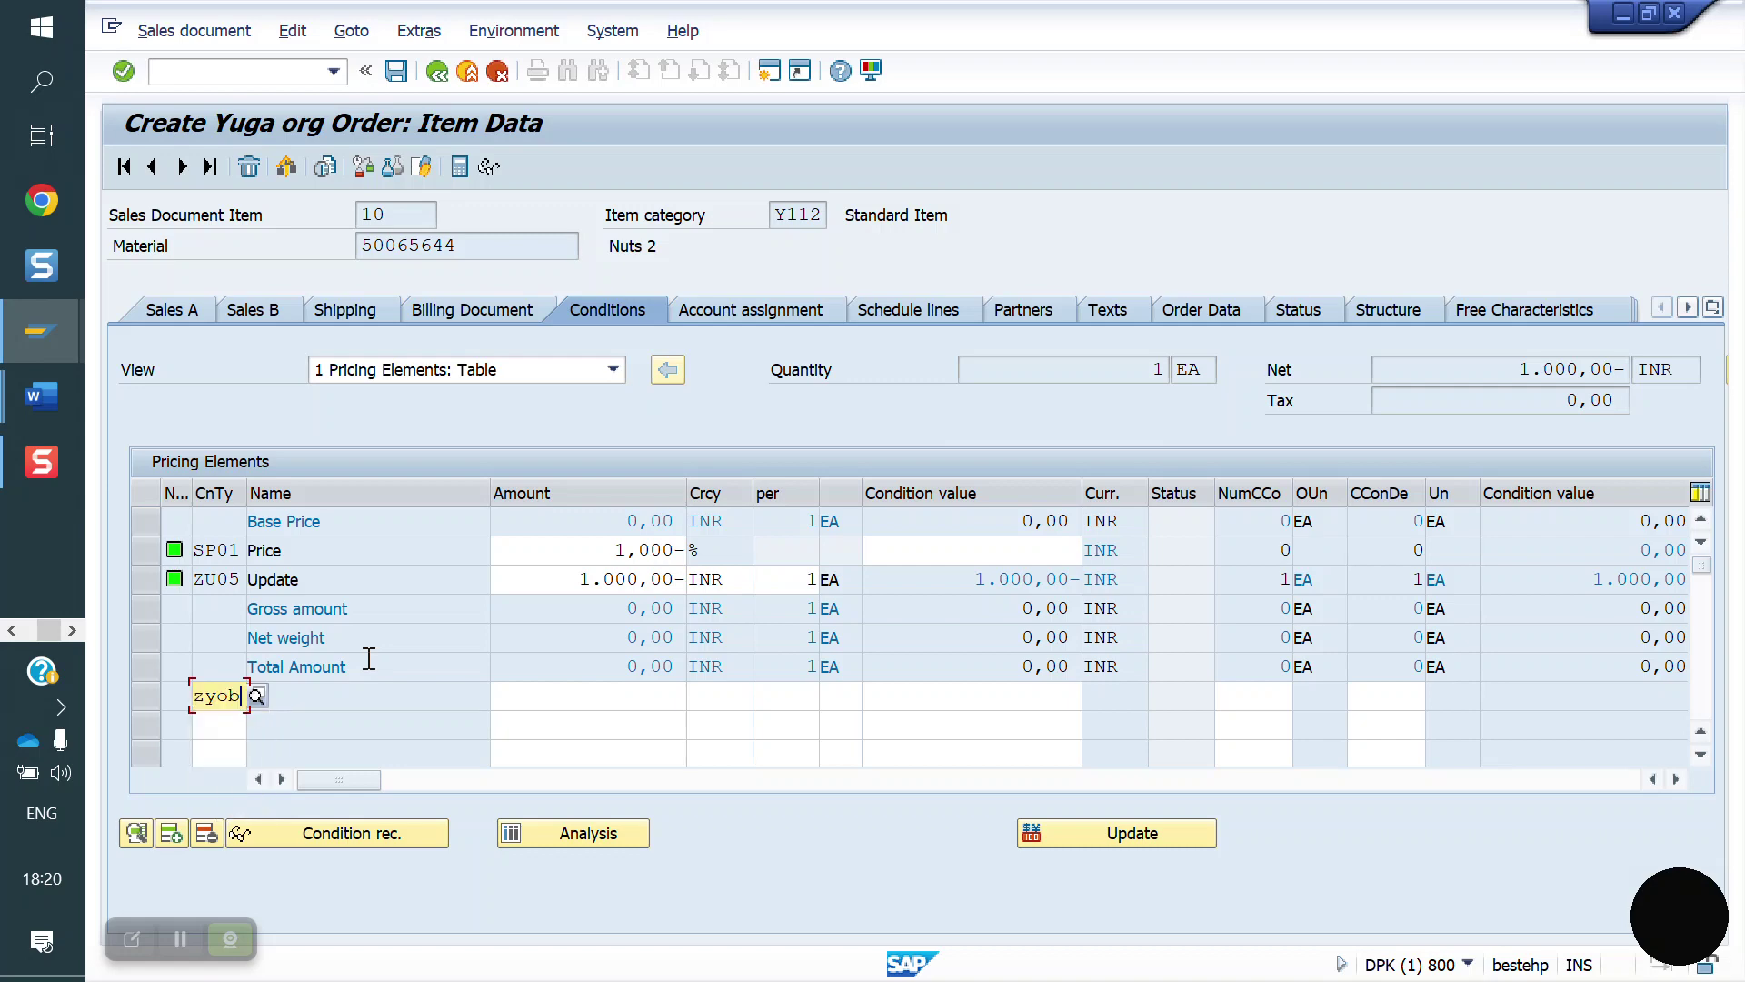
{"action": "key", "text": "Tab"}
{"action": "key", "text": "BackSpace"}
{"action": "key", "text": "Down"}
{"action": "key", "text": "Up"}
{"action": "key", "text": "Return"}
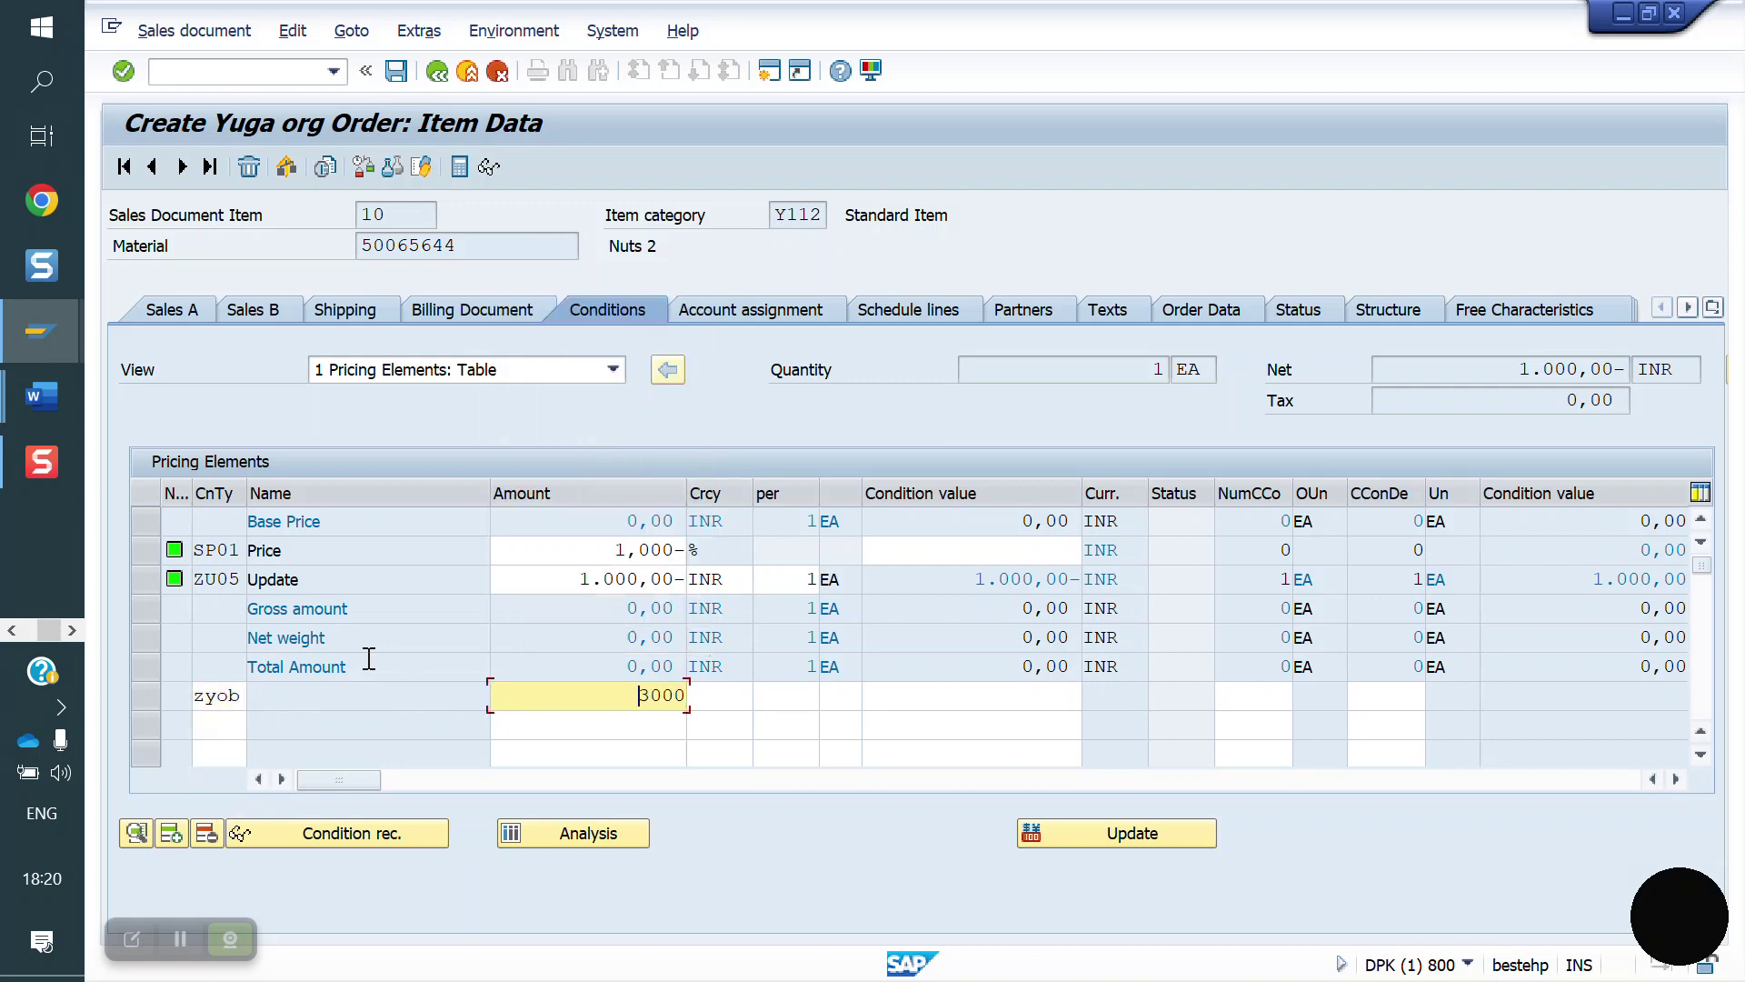
{"action": "key", "text": "Return"}
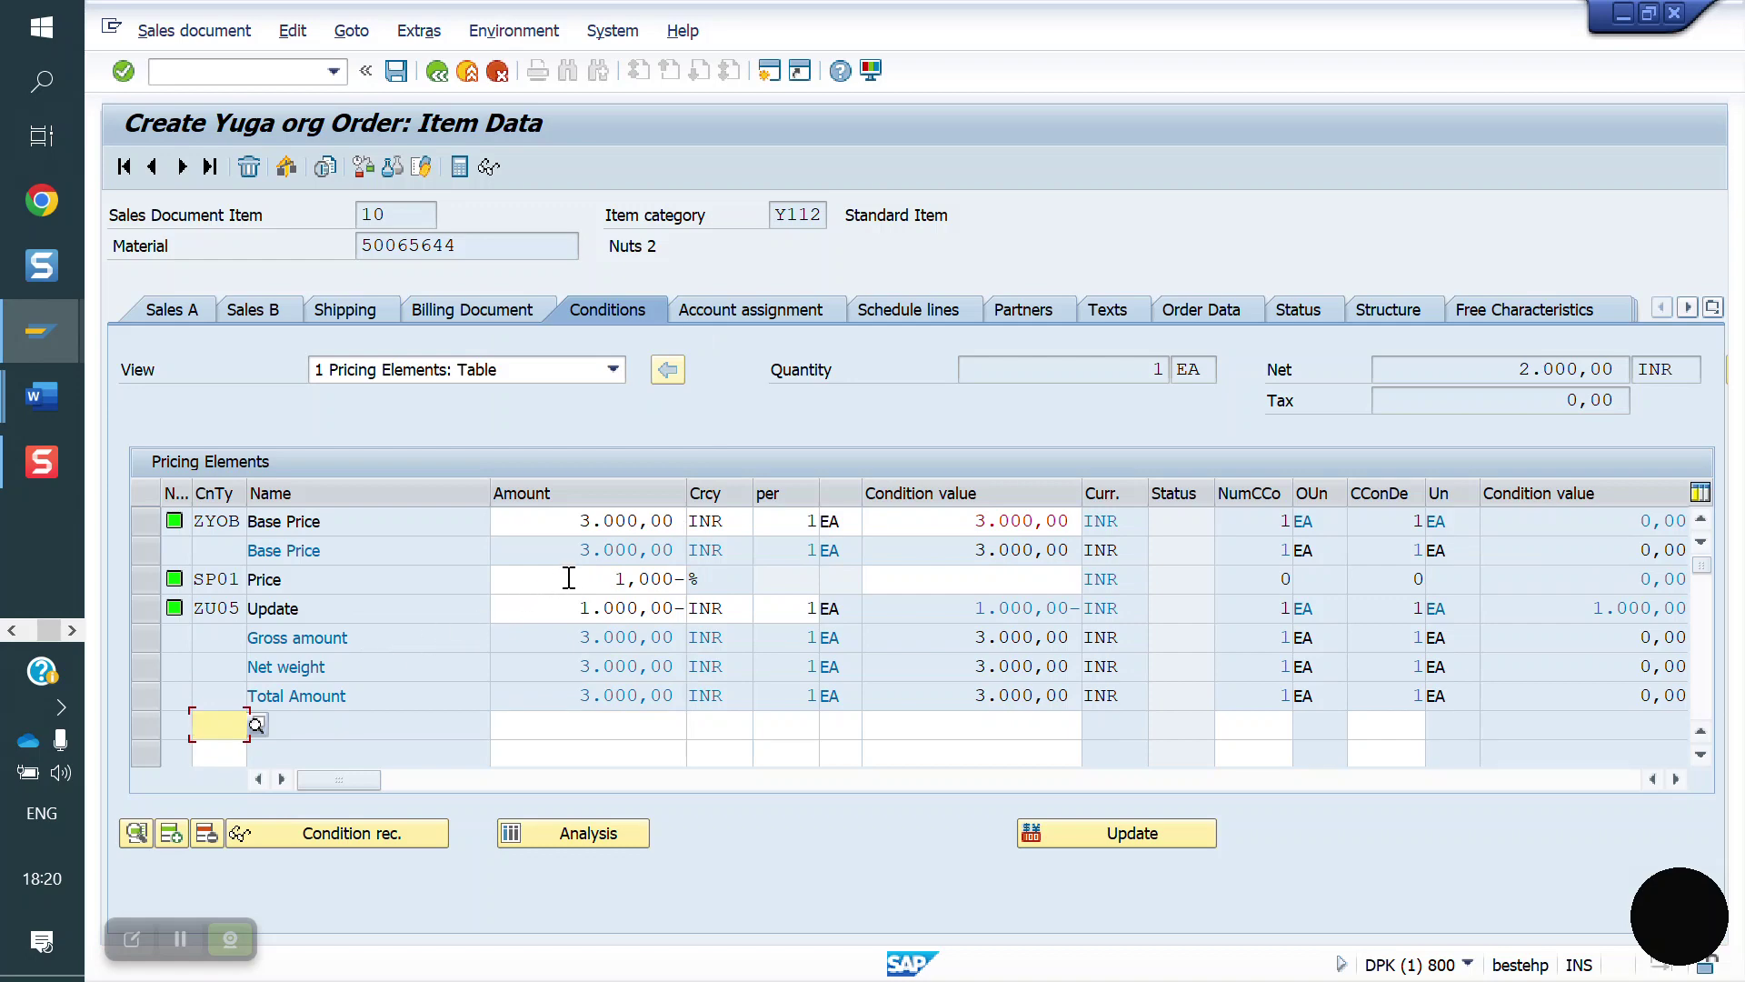
{"action": "left_click", "coordinate": [440, 73]}
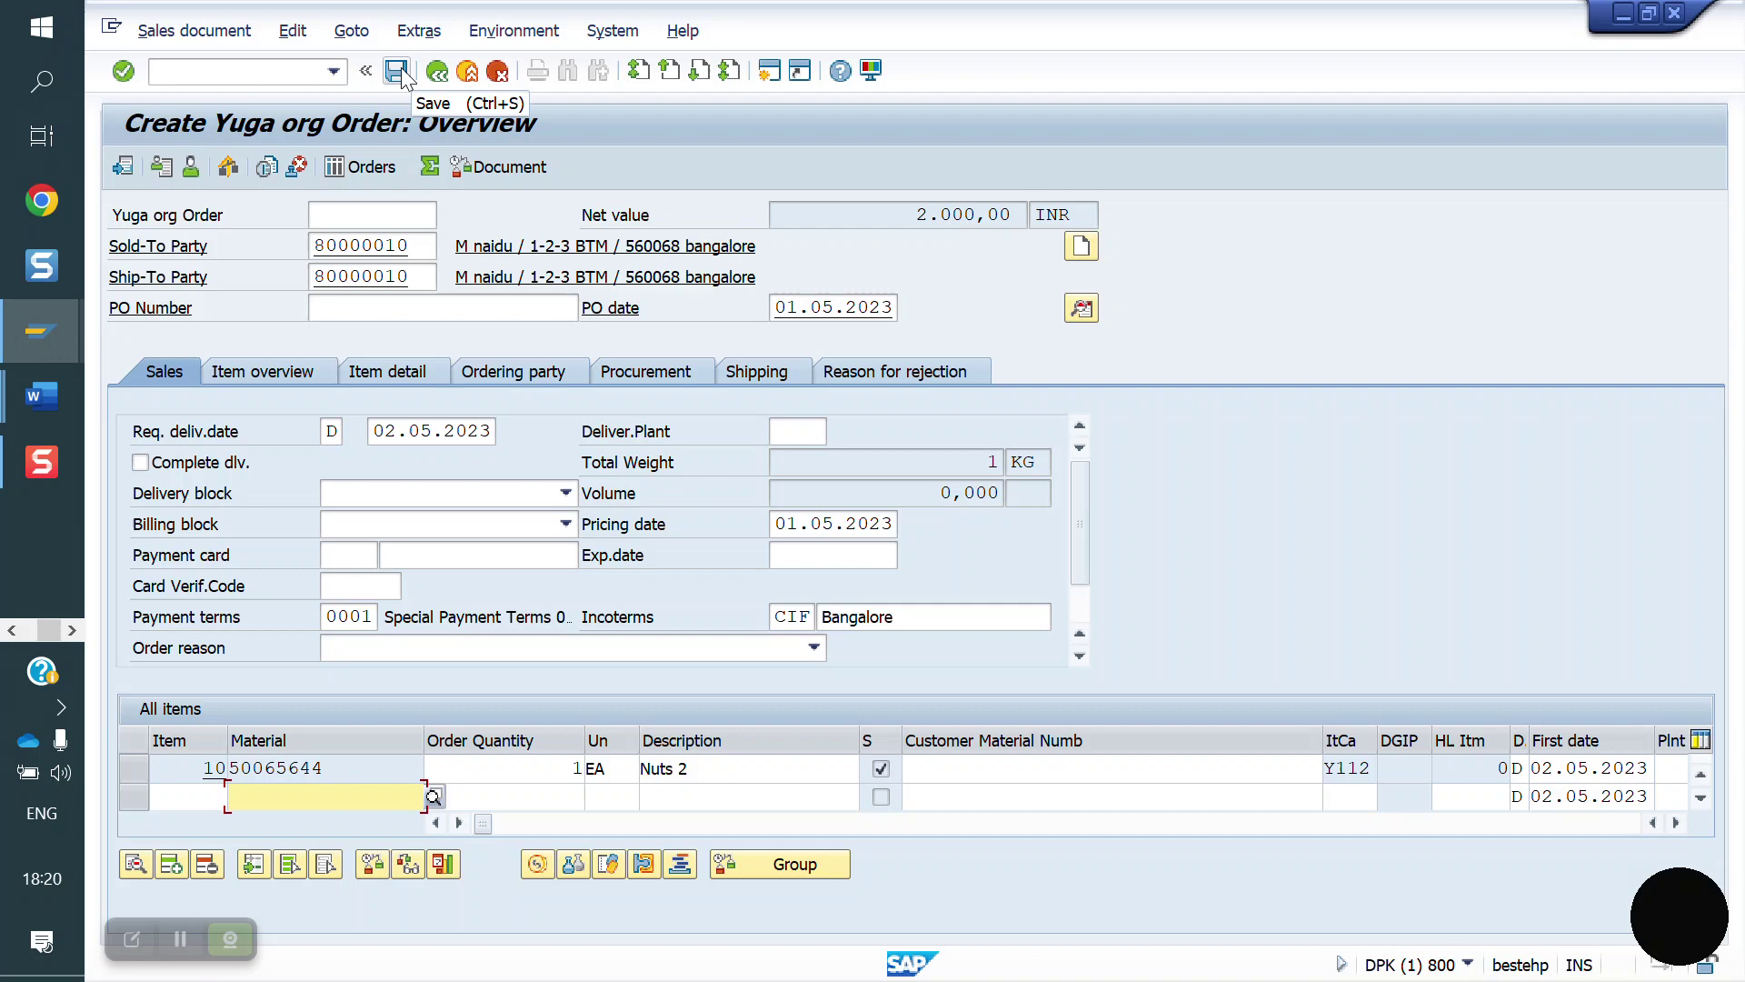
Try saving the sales order and review the incompletion log of missing data
{"action": "left_click", "coordinate": [398, 73]}
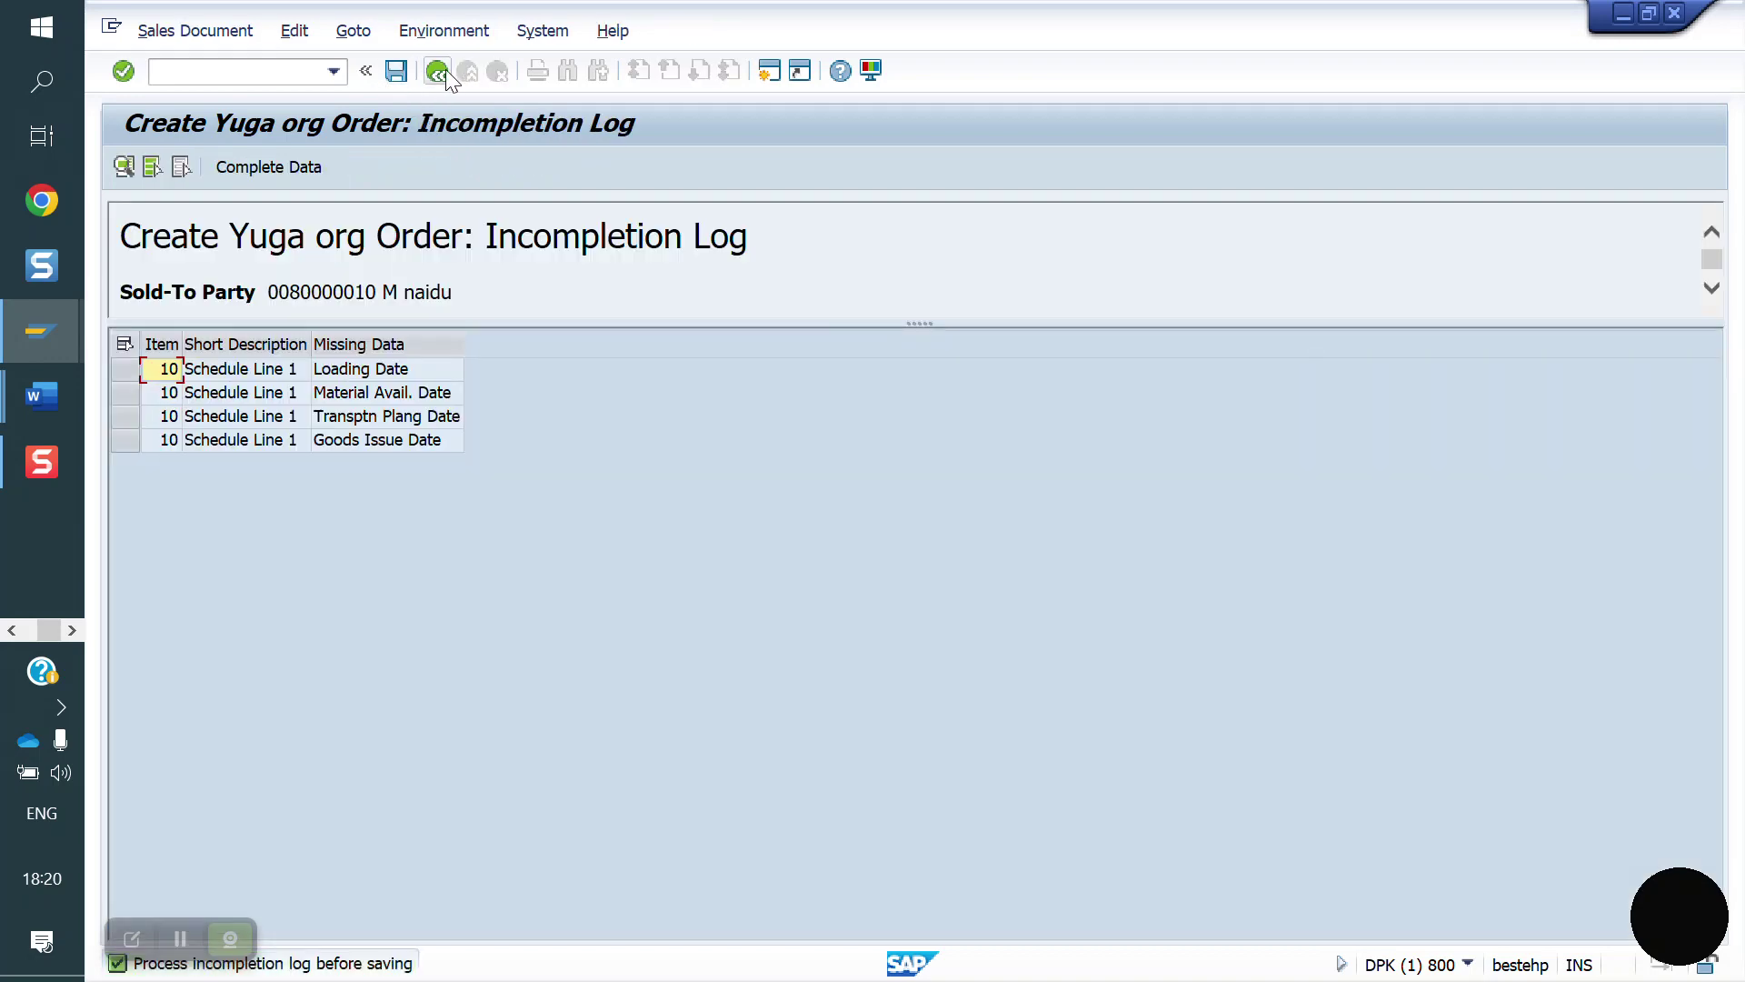
{"action": "left_click", "coordinate": [434, 69]}
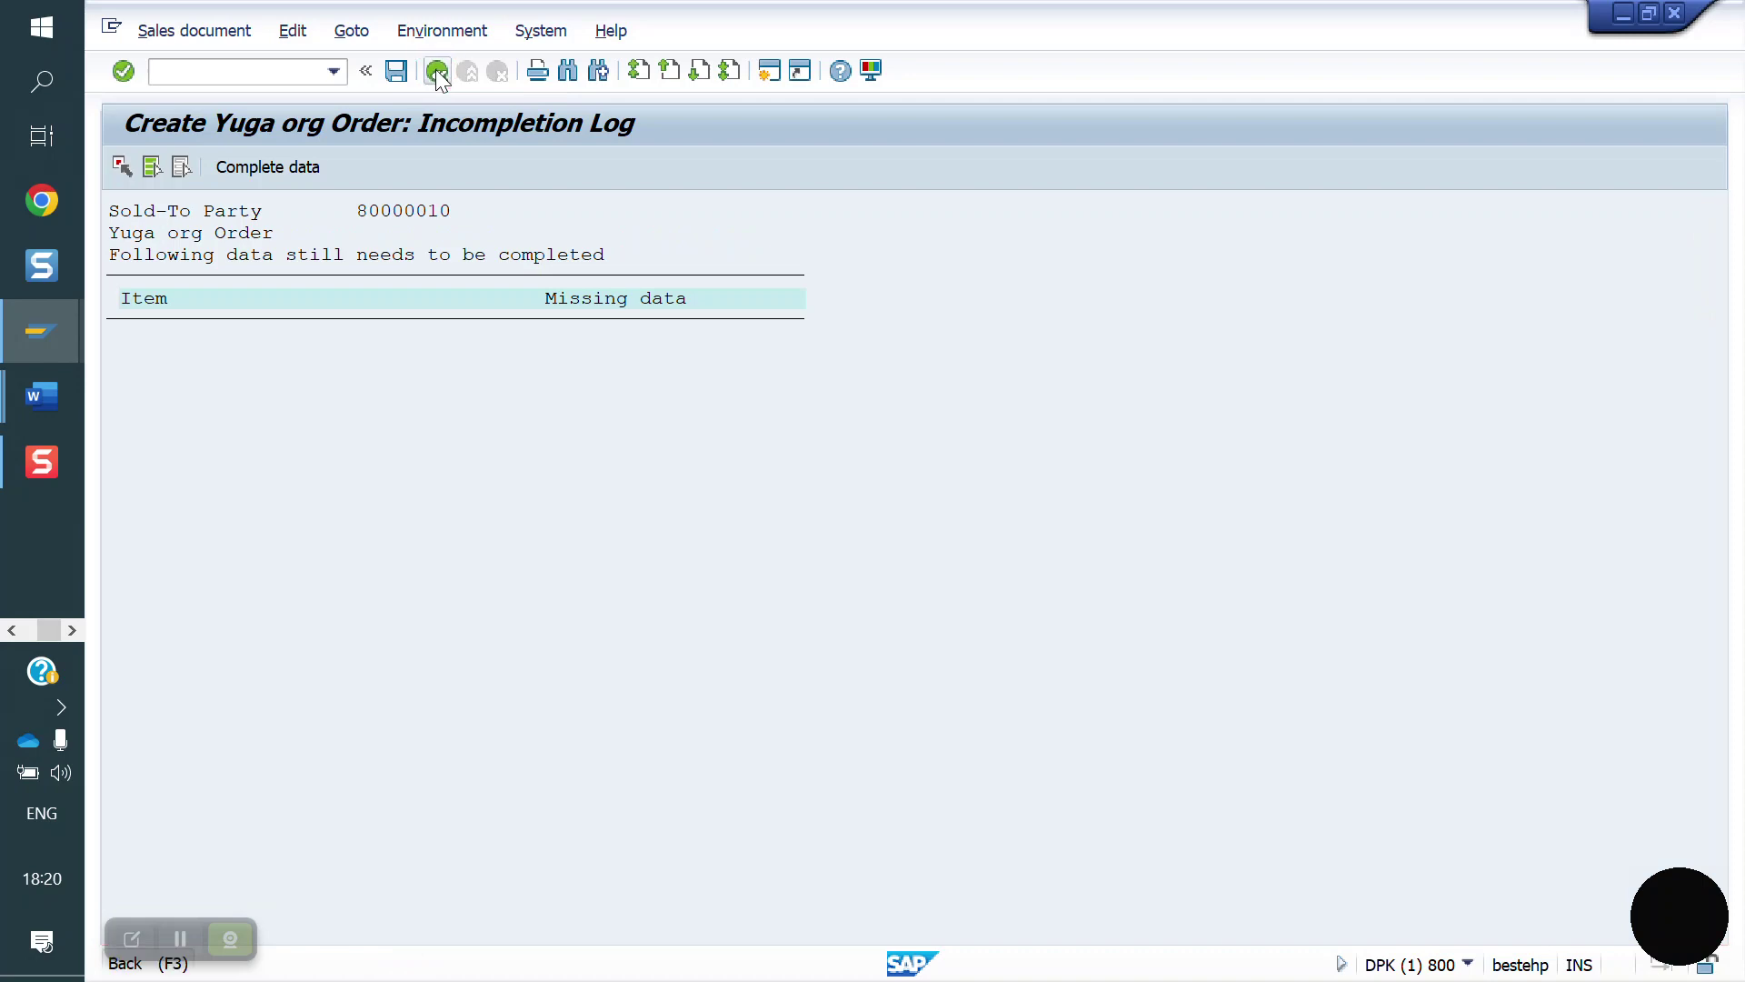
{"action": "left_click", "coordinate": [434, 69]}
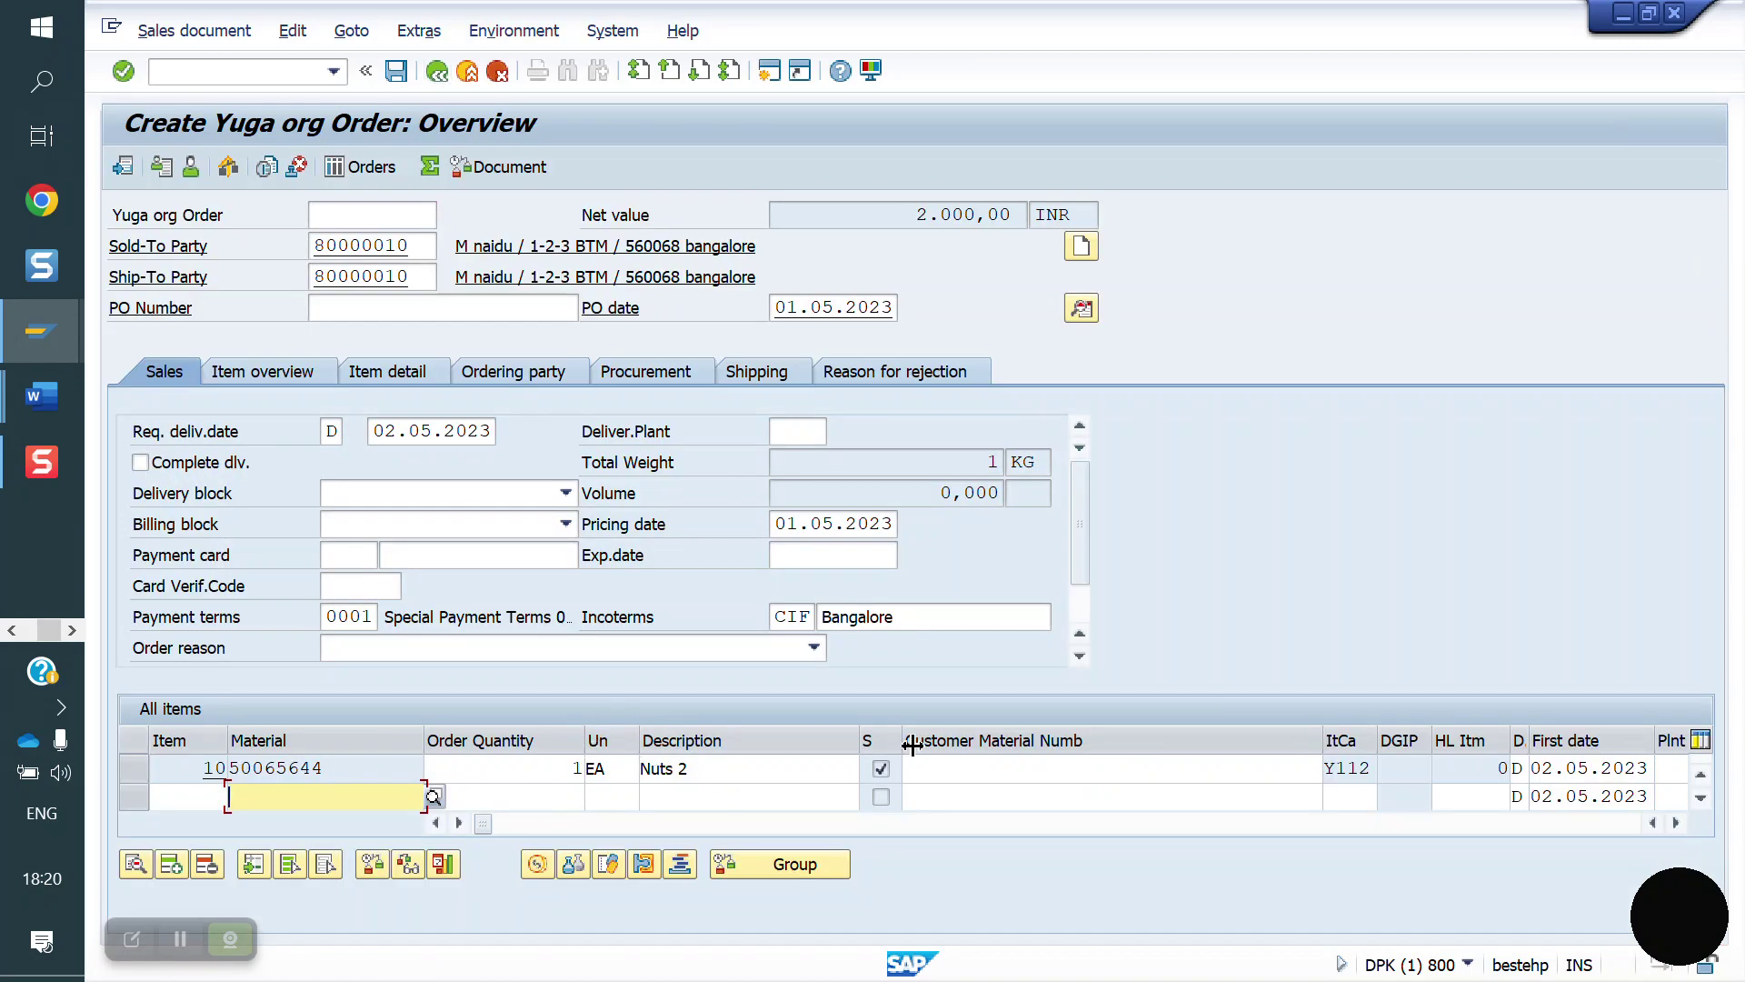
Enter plant YO50 for item 10, accept the availability and BOM prompts, and save
{"action": "left_click", "coordinate": [1662, 770]}
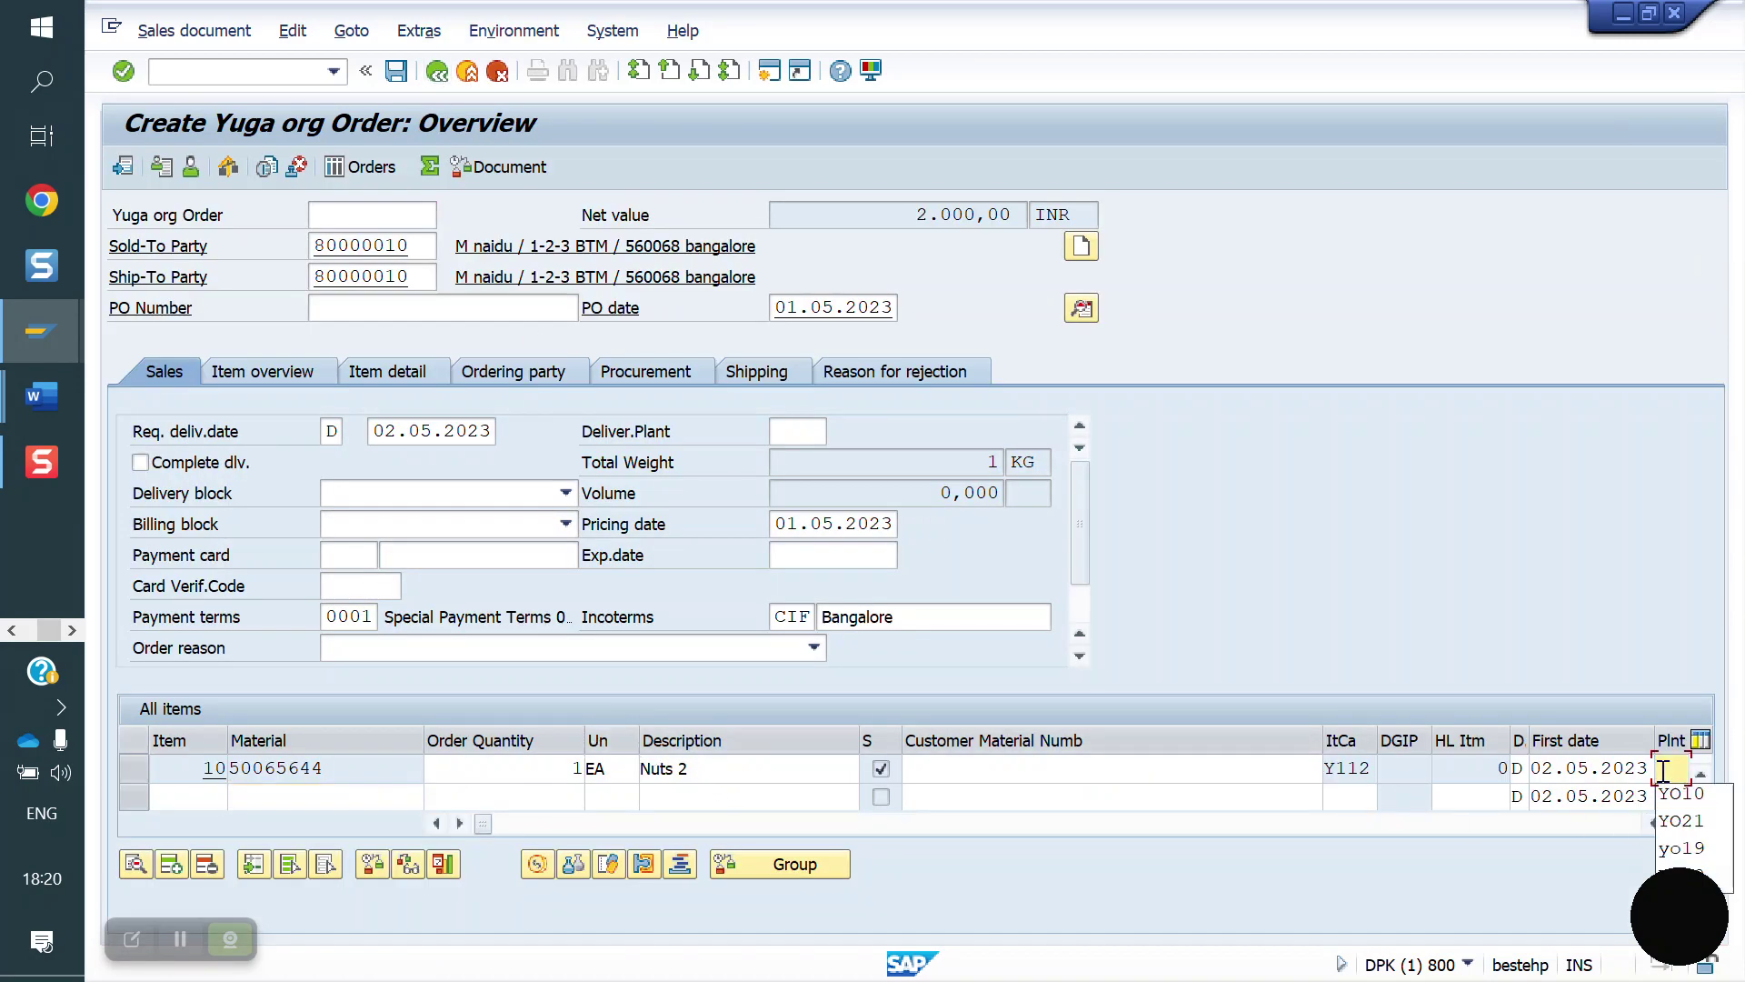
{"action": "type", "text": "YO50"}
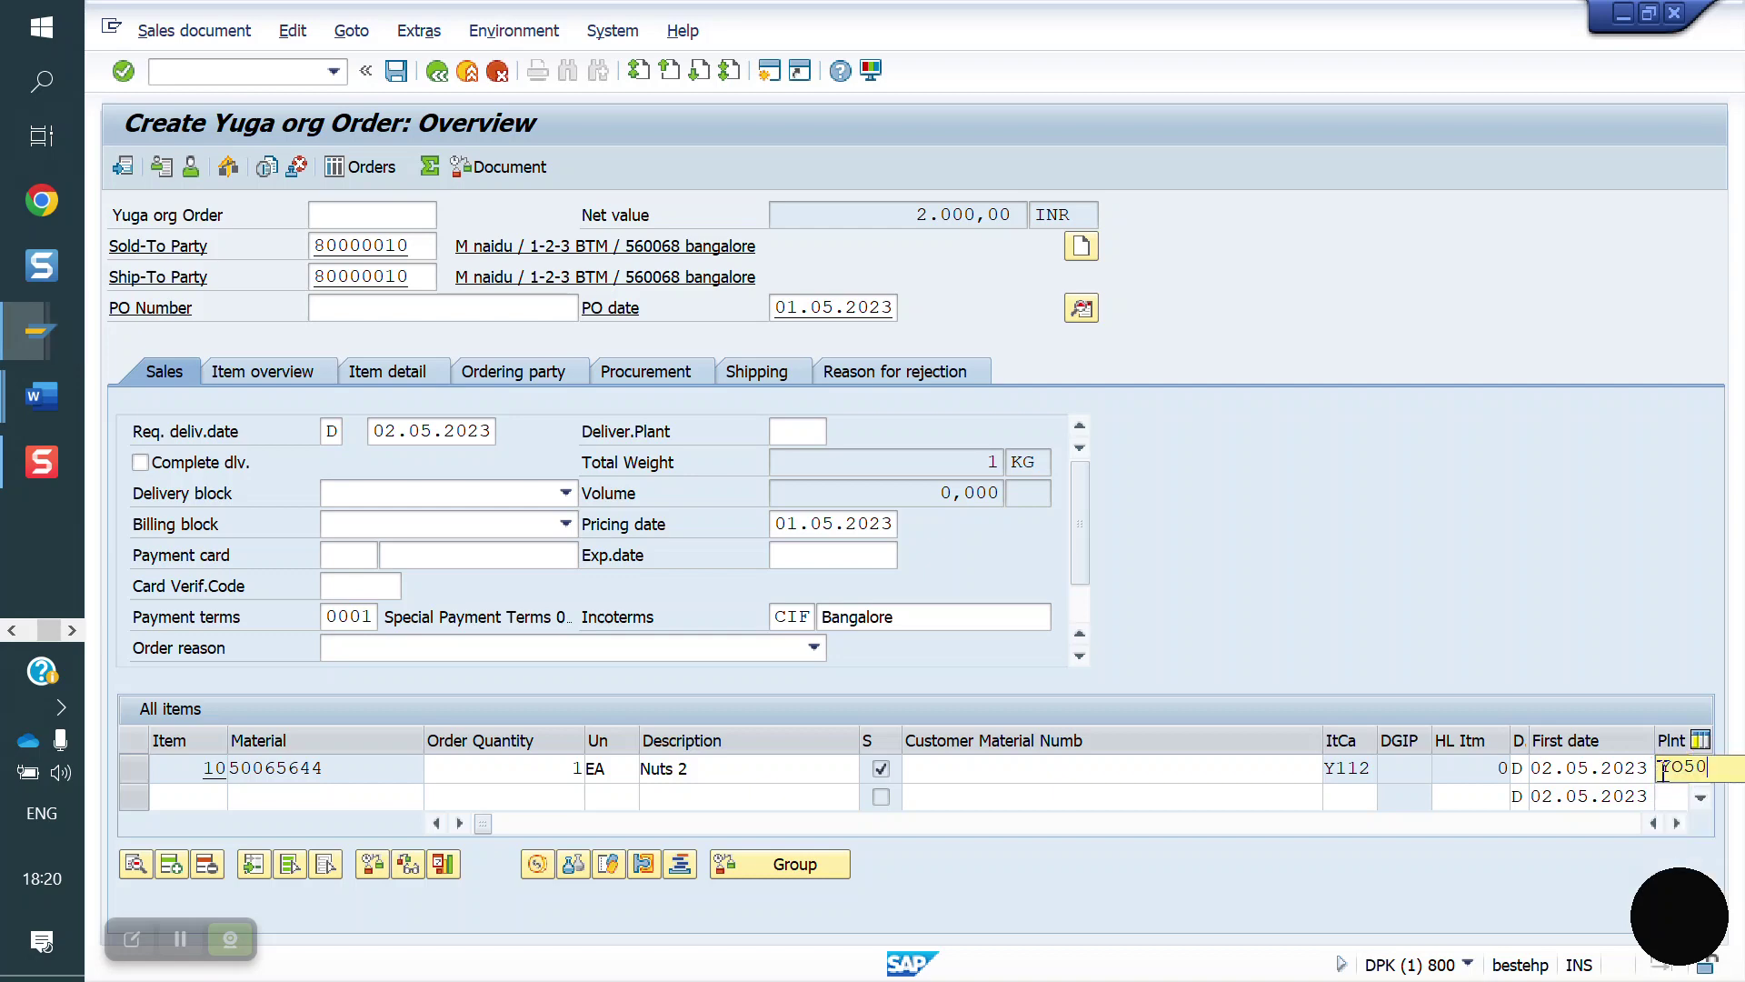
{"action": "key", "text": "Return"}
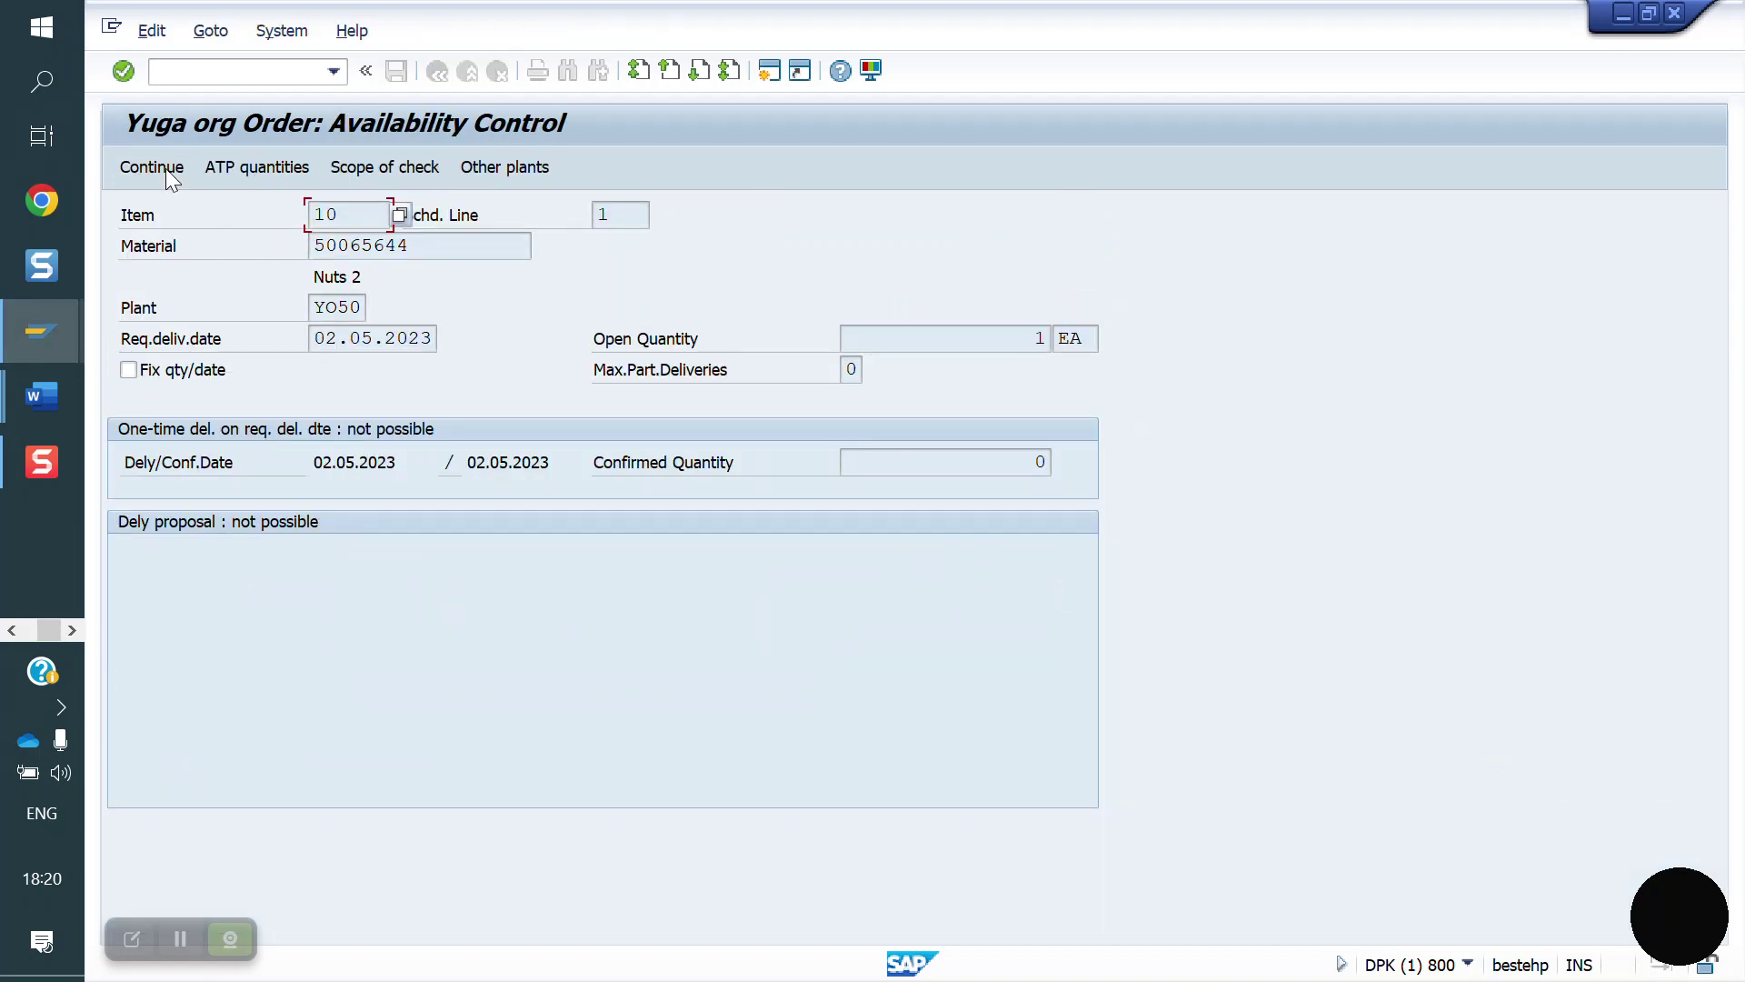
{"action": "left_click", "coordinate": [140, 168]}
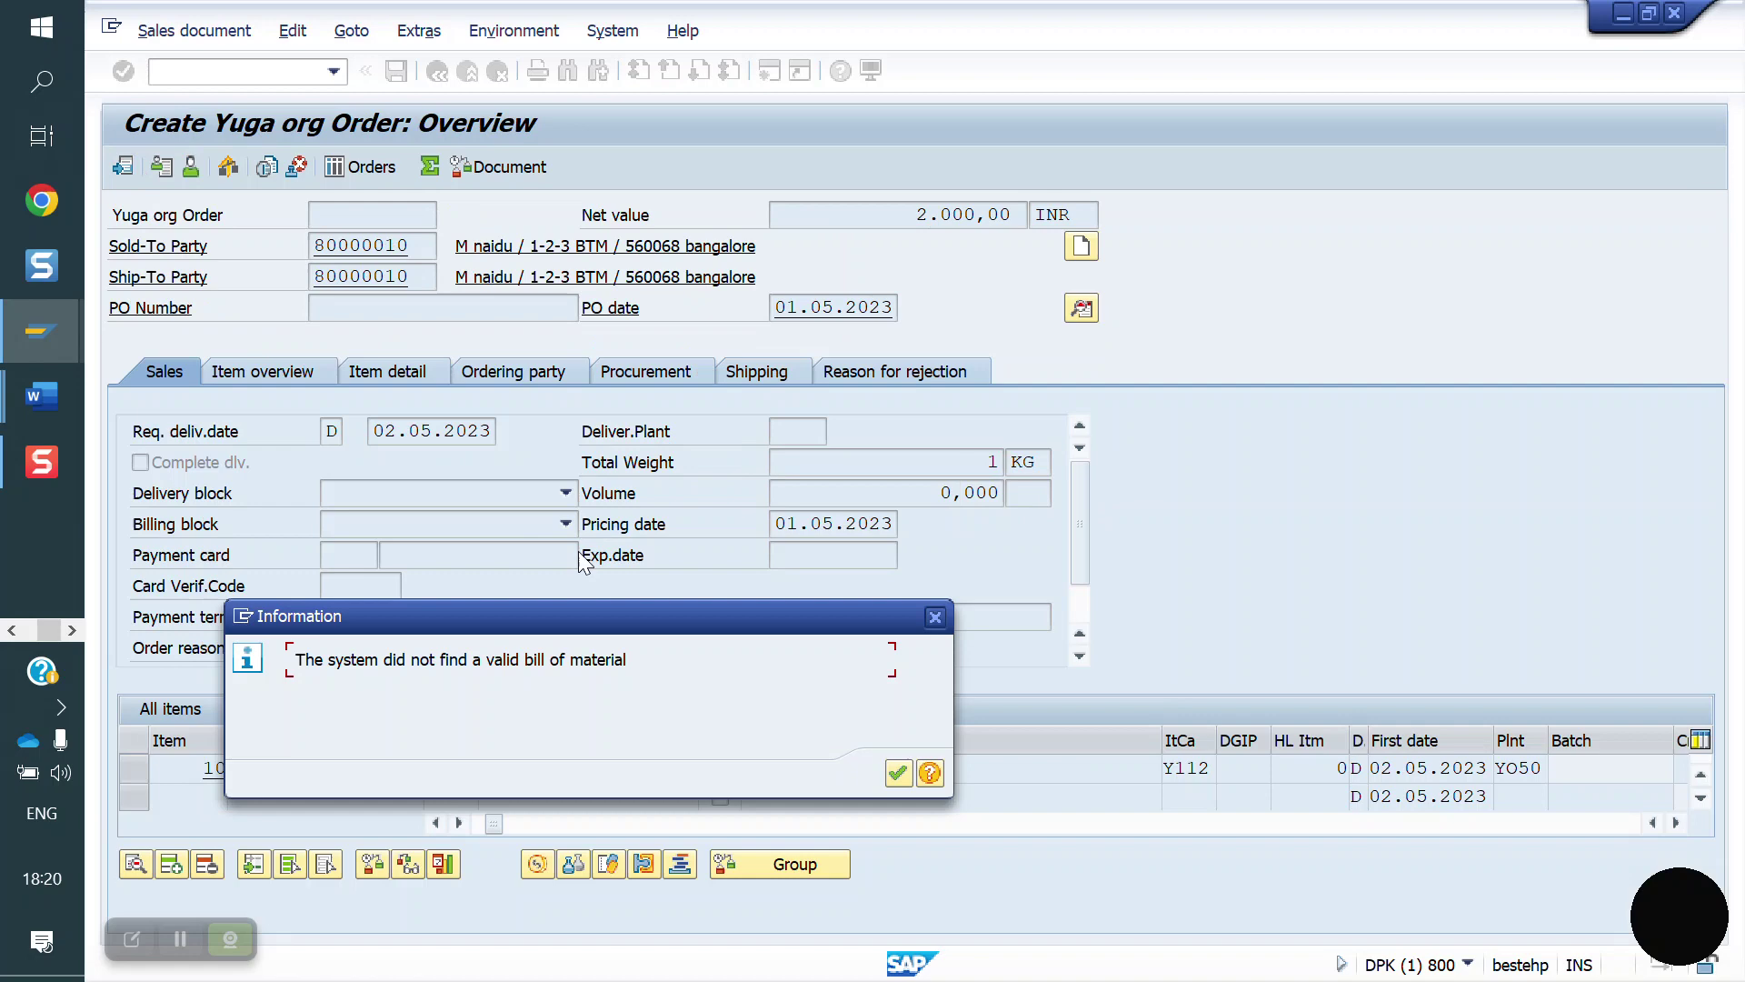
{"action": "key", "text": "Return"}
{"action": "left_click", "coordinate": [396, 71]}
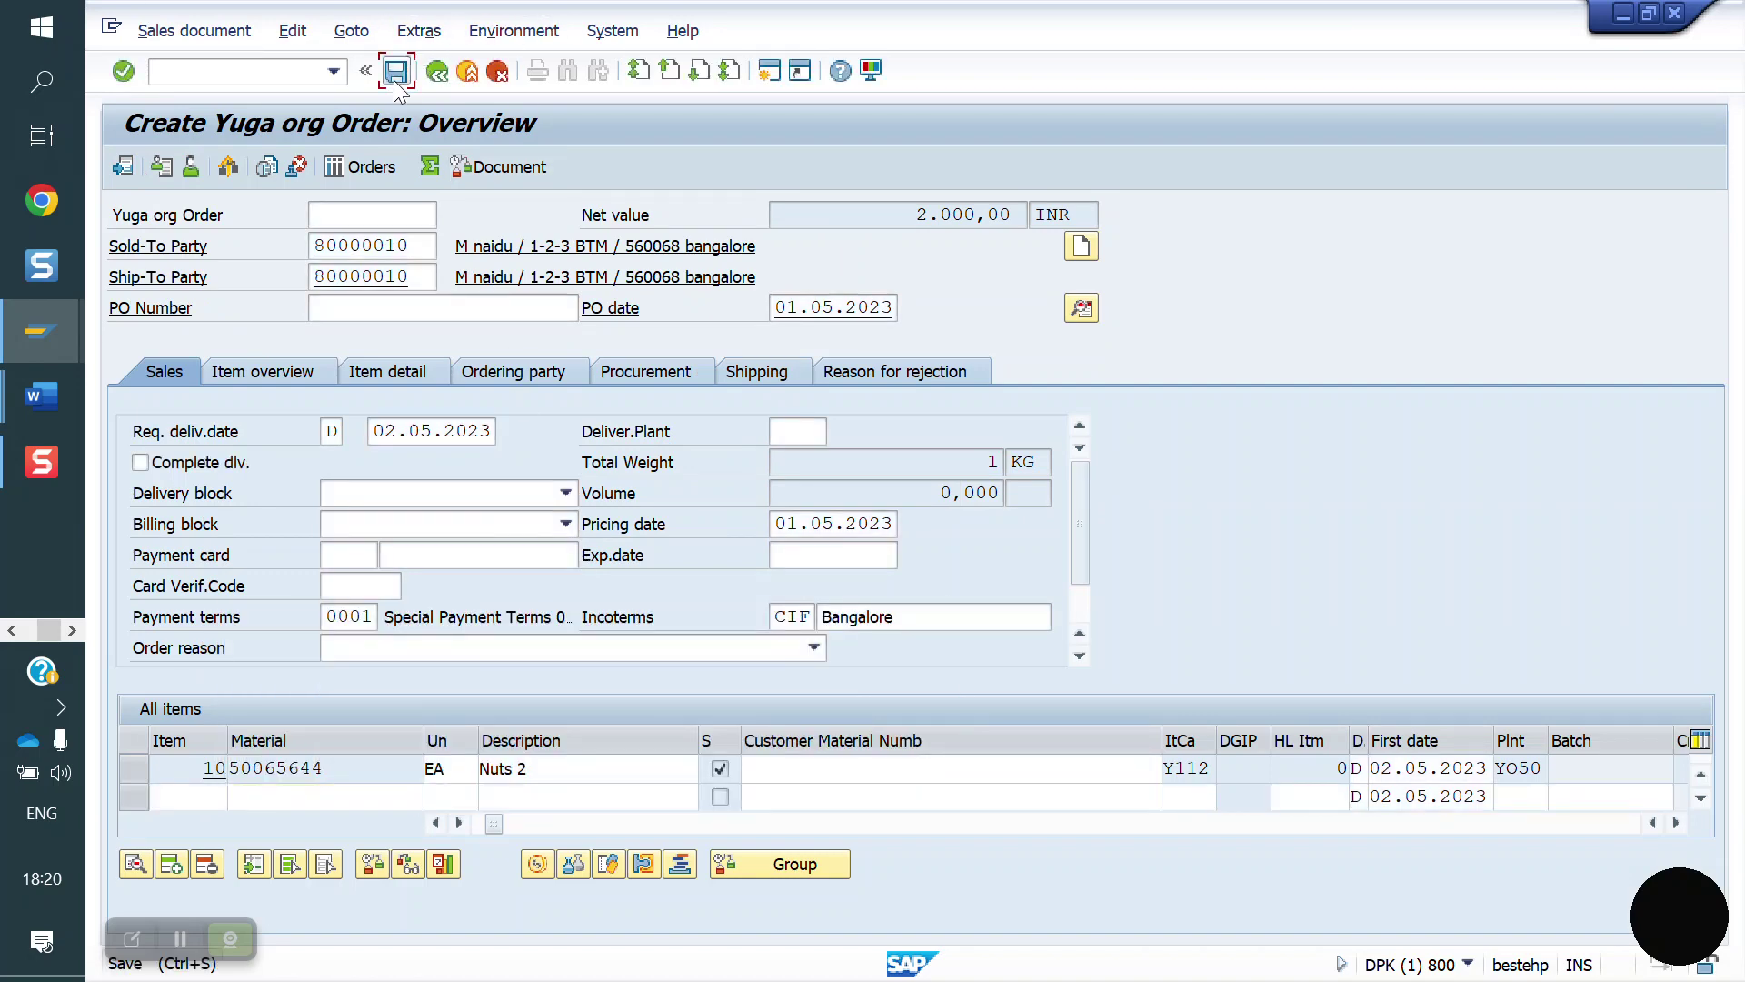
{"action": "left_click", "coordinate": [214, 71]}
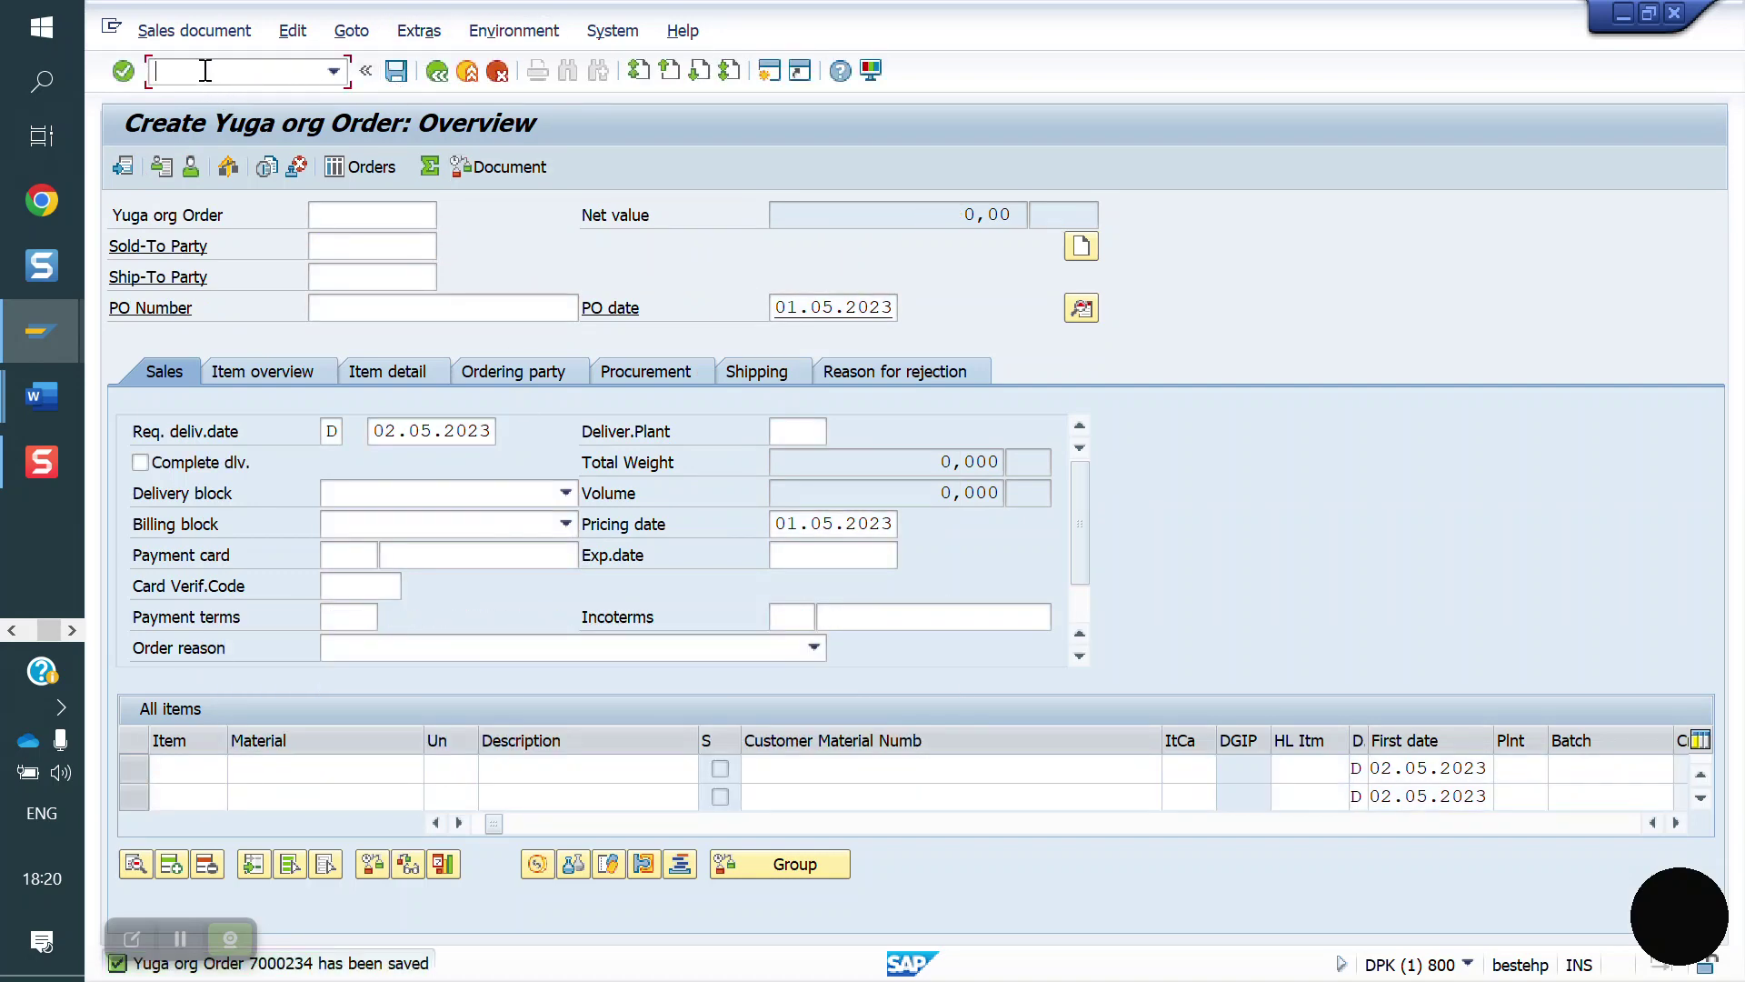
Display the saved order in VA03 and copy item 10's material number 50065644
{"action": "type", "text": "/NVA03"}
{"action": "key", "text": "Return"}
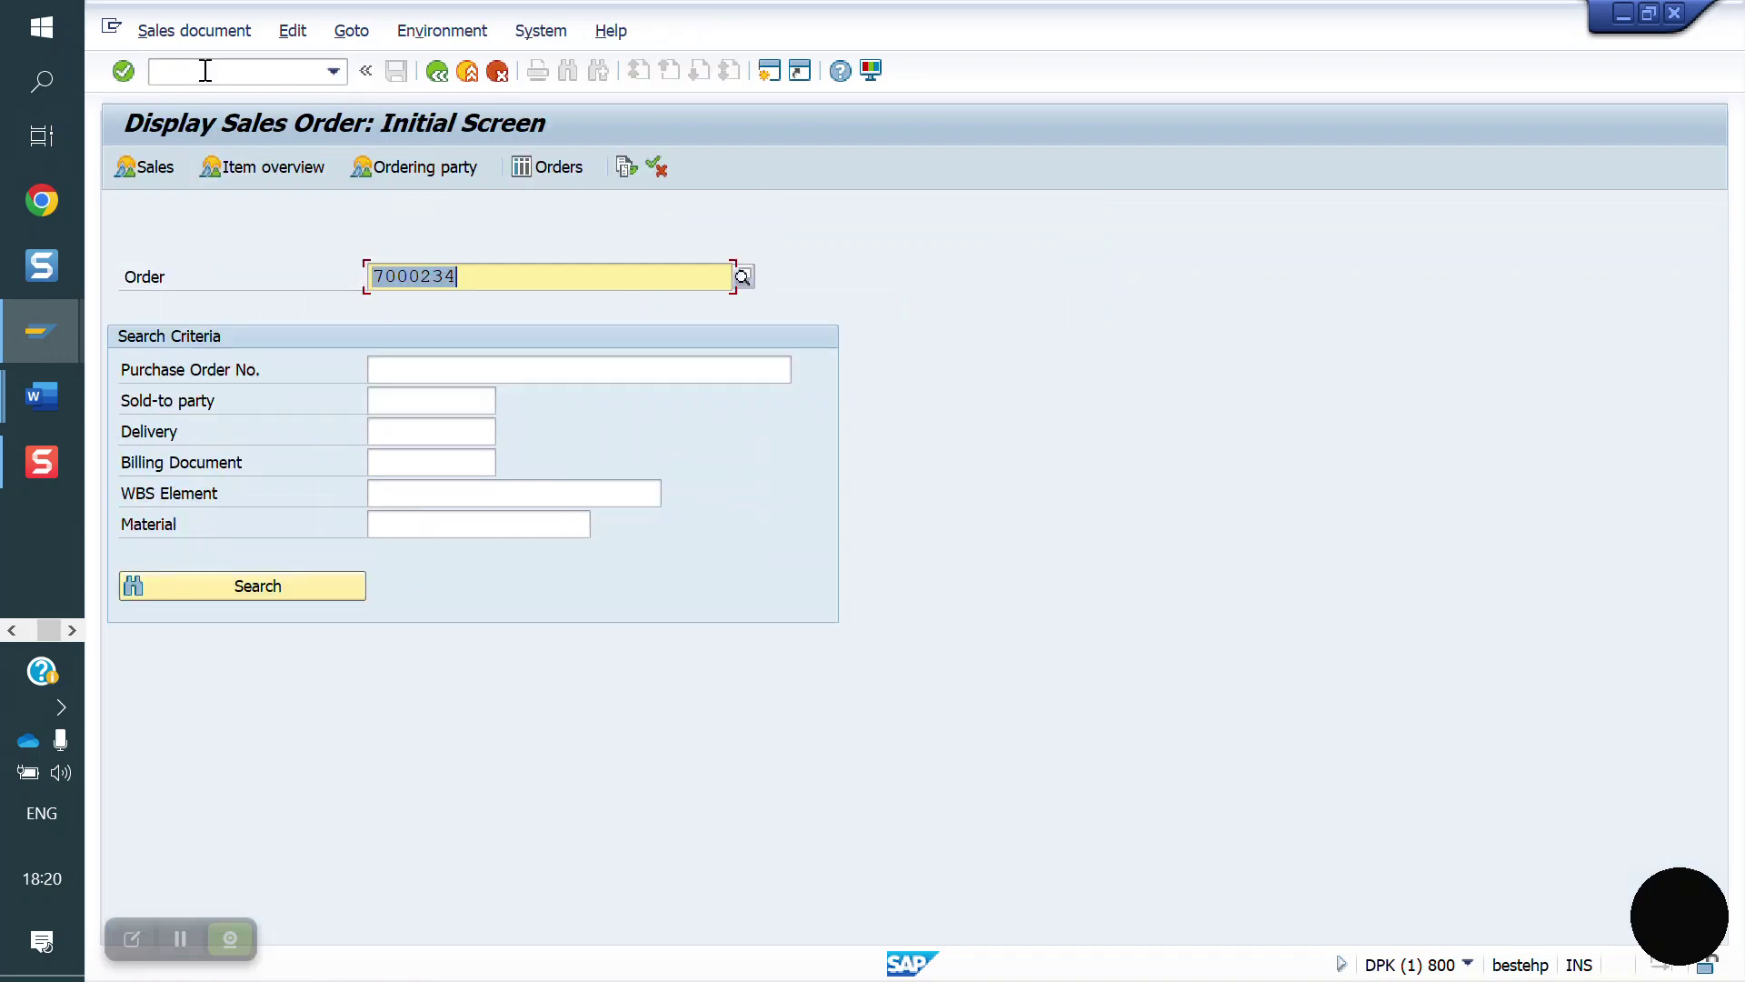
{"action": "key", "text": "Return"}
{"action": "double_click", "coordinate": [314, 768]}
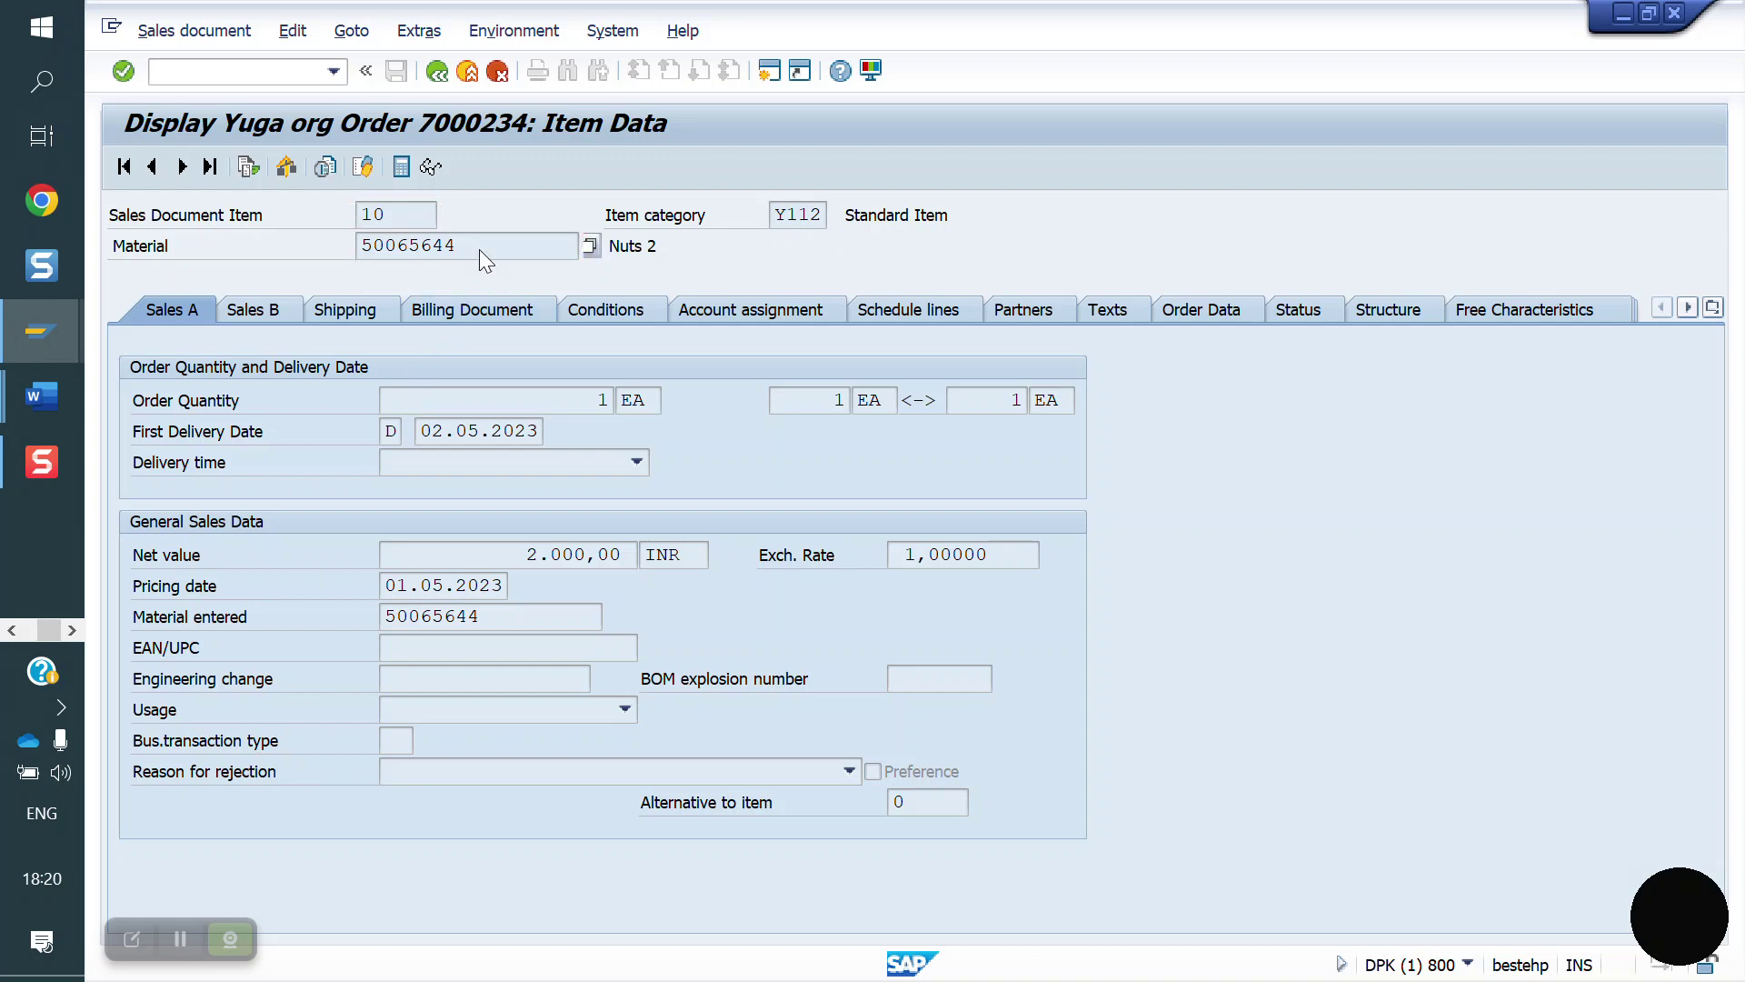
{"action": "left_click_drag", "start_coordinate": [487, 246], "coordinate": [353, 247]}
{"action": "left_click", "coordinate": [347, 248]}
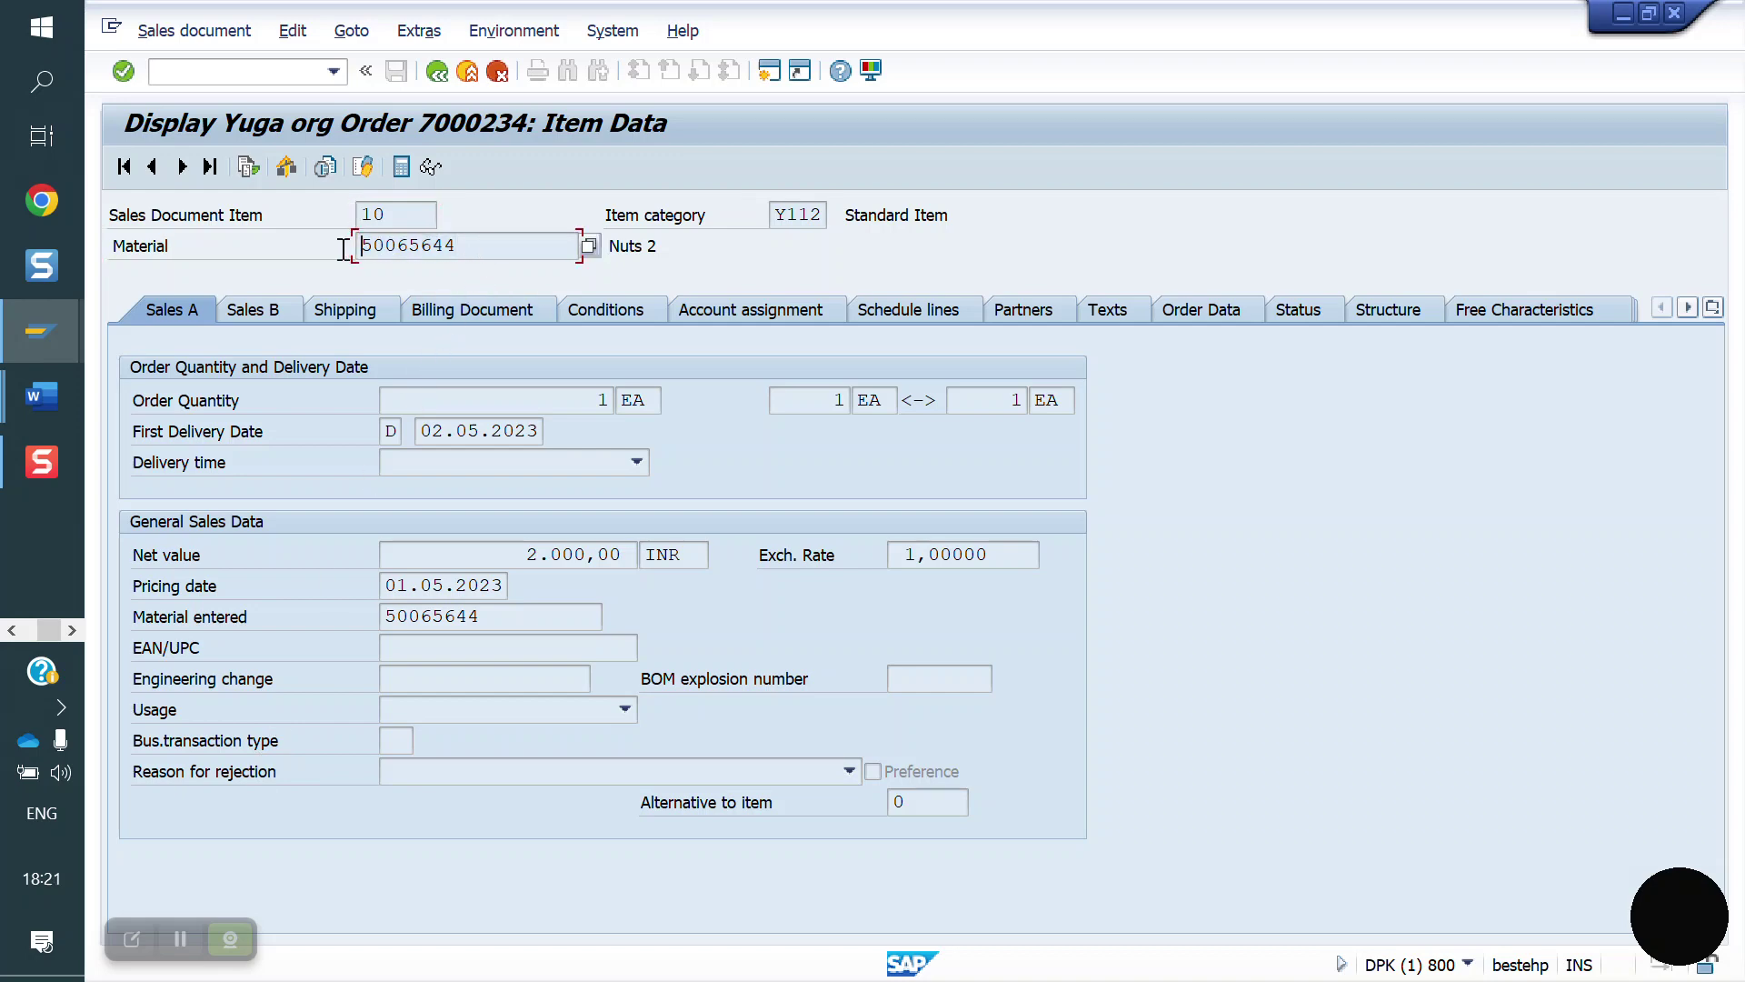
Post a 561 receipt of 100 EA of material 50065644 into YO50, storage location FG01
{"action": "left_click", "coordinate": [242, 71]}
{"action": "type", "text": "/NMB1C"}
{"action": "key", "text": "Return"}
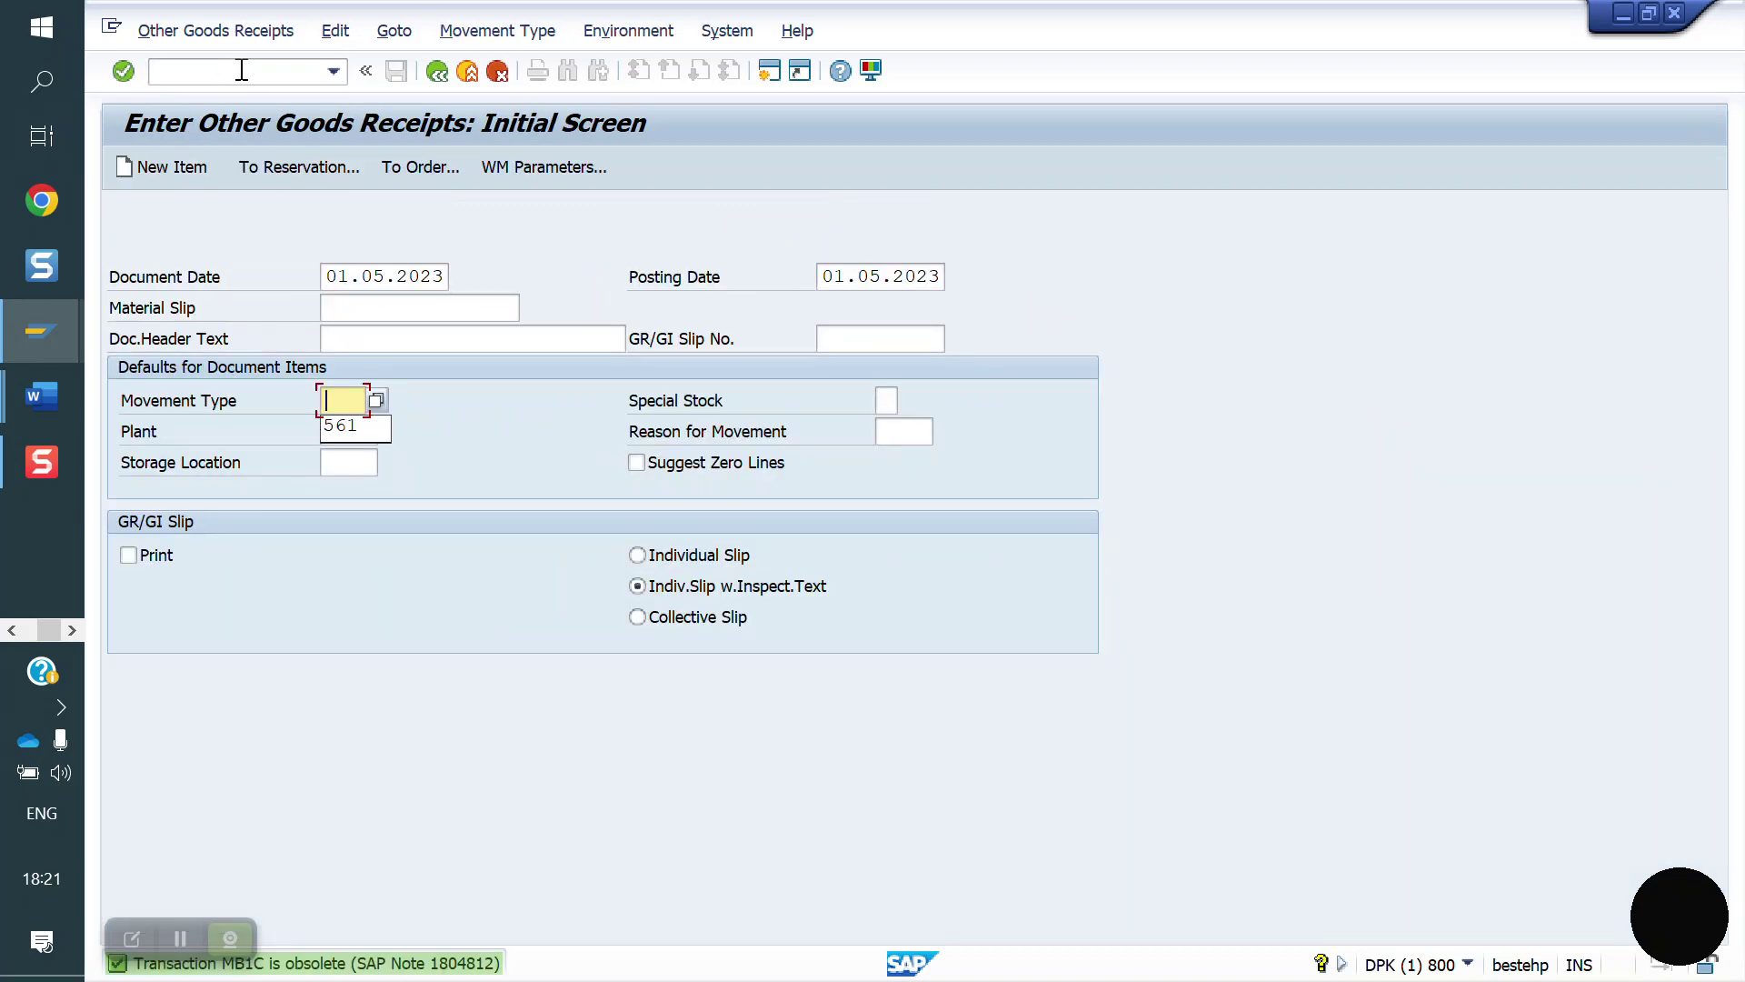
{"action": "key", "text": "Tab"}
{"action": "key", "text": "Down"}
{"action": "key", "text": "Return"}
{"action": "key", "text": "Return"}
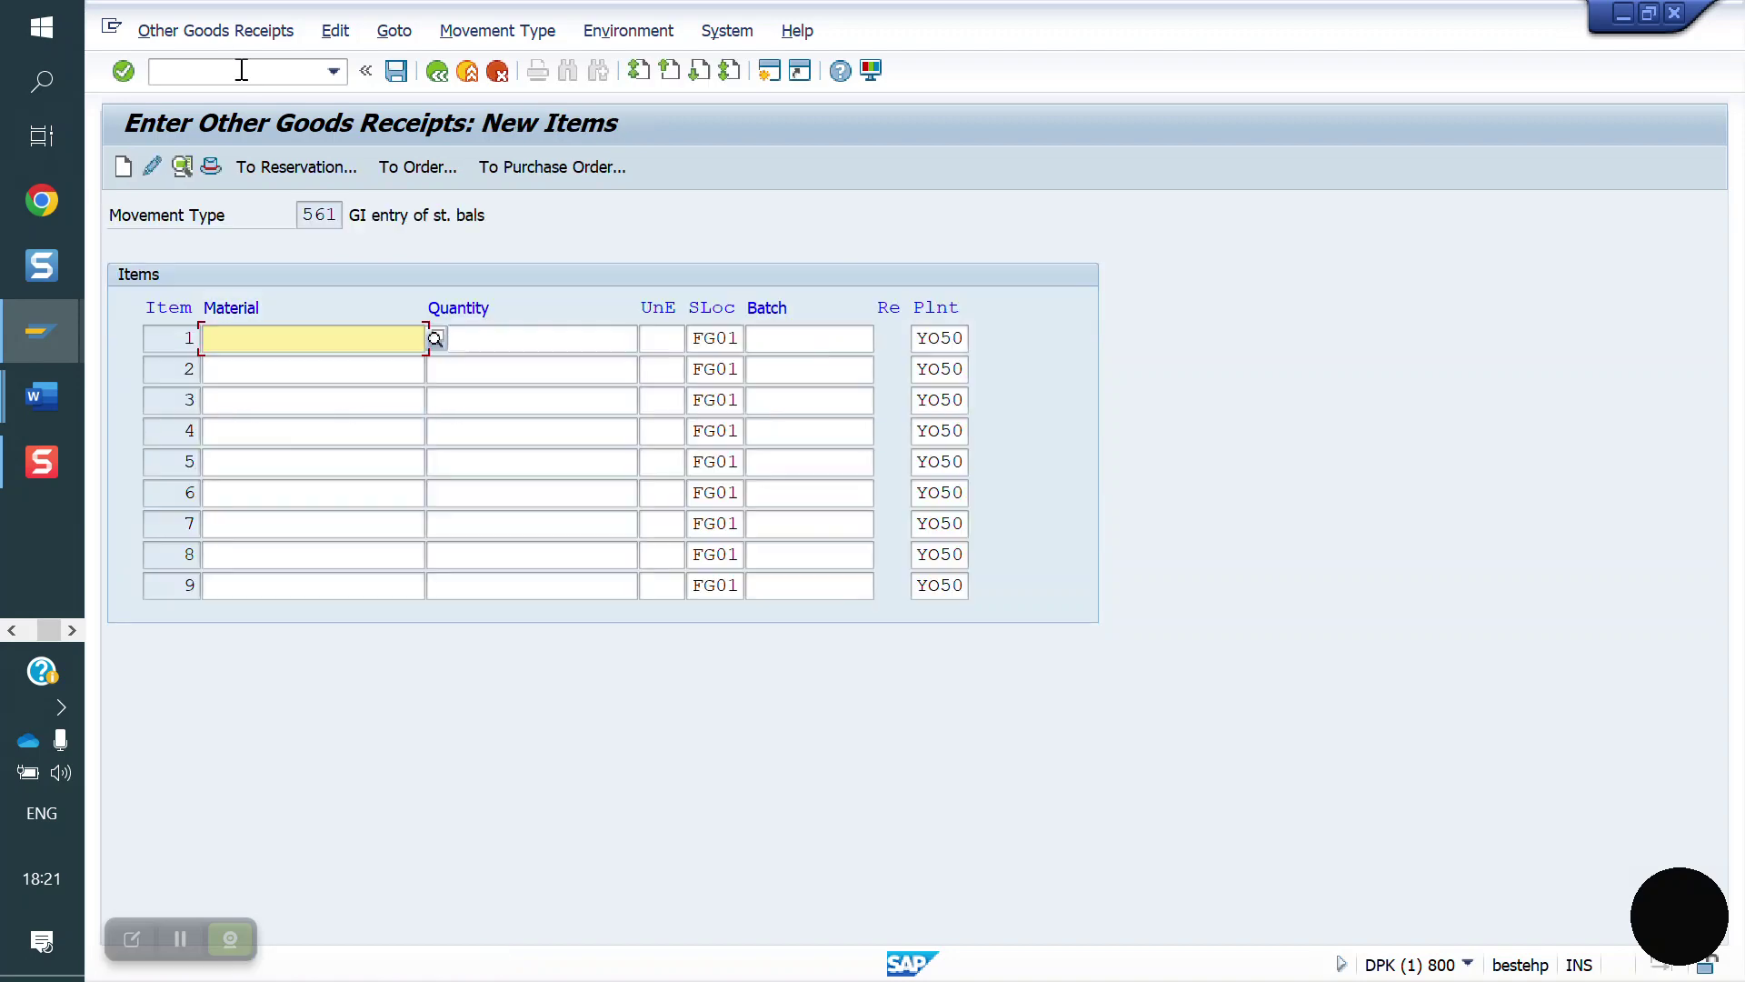
{"action": "type", "text": "50065644"}
{"action": "key", "text": "Return"}
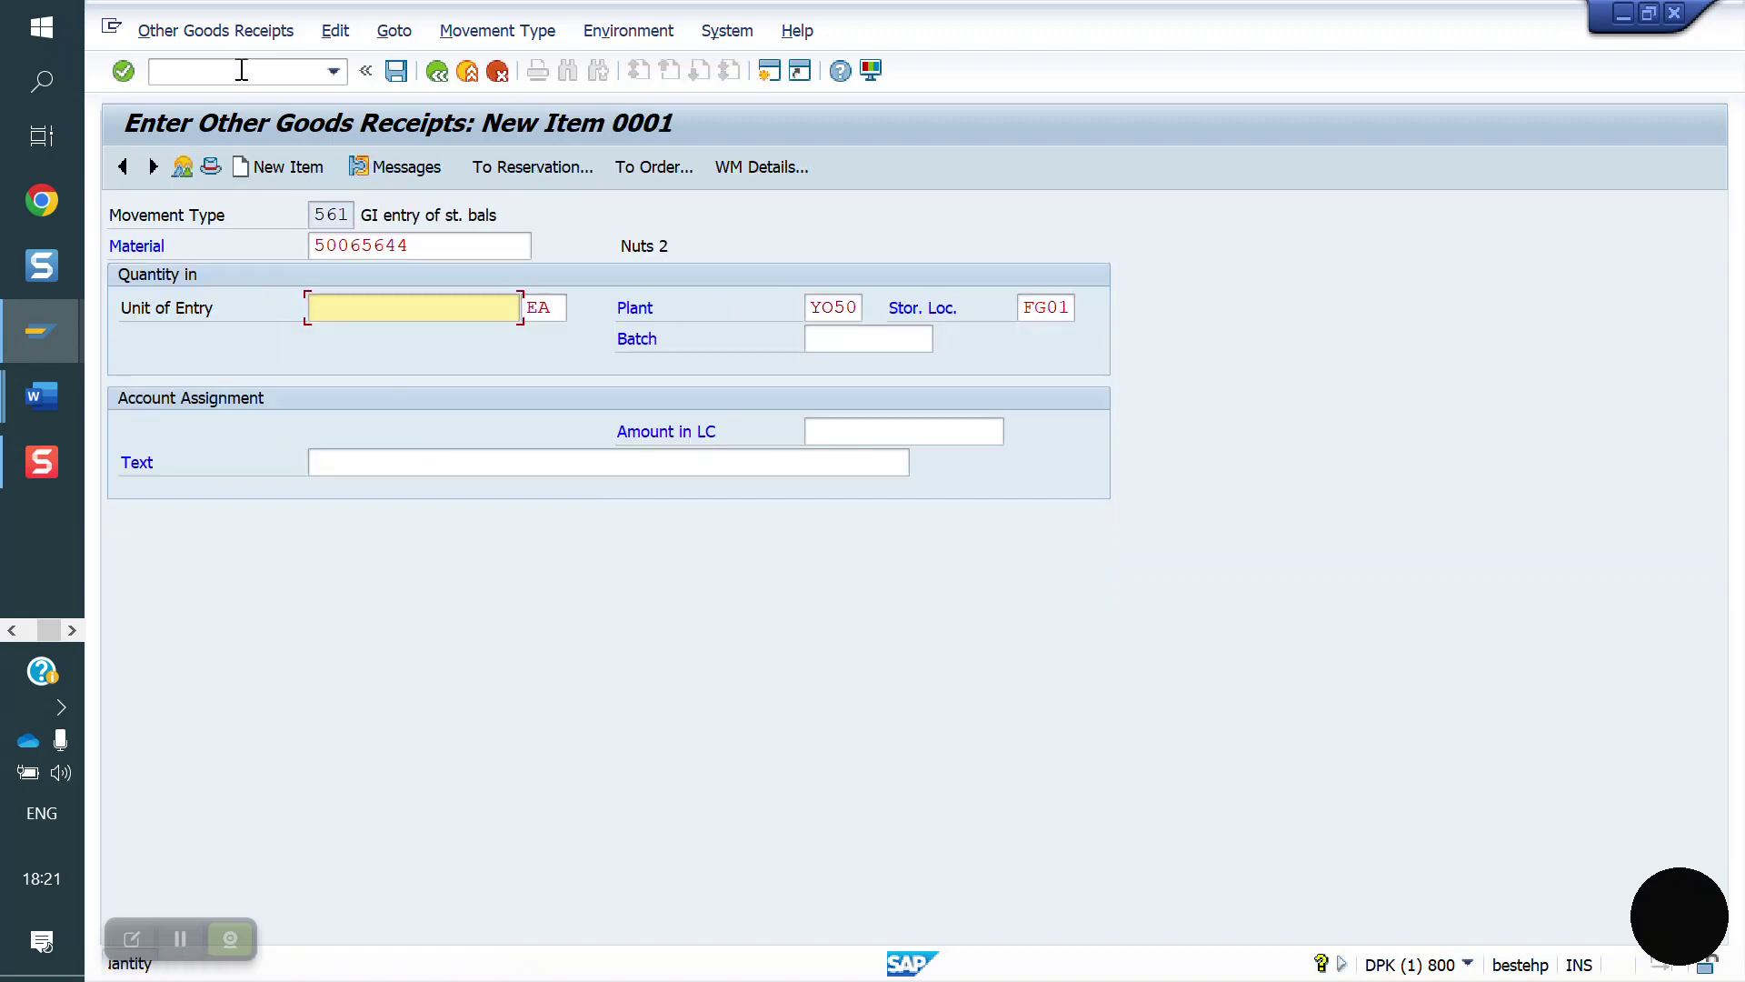
{"action": "key", "text": "Down"}
{"action": "key", "text": "Return"}
{"action": "key", "text": "Return"}
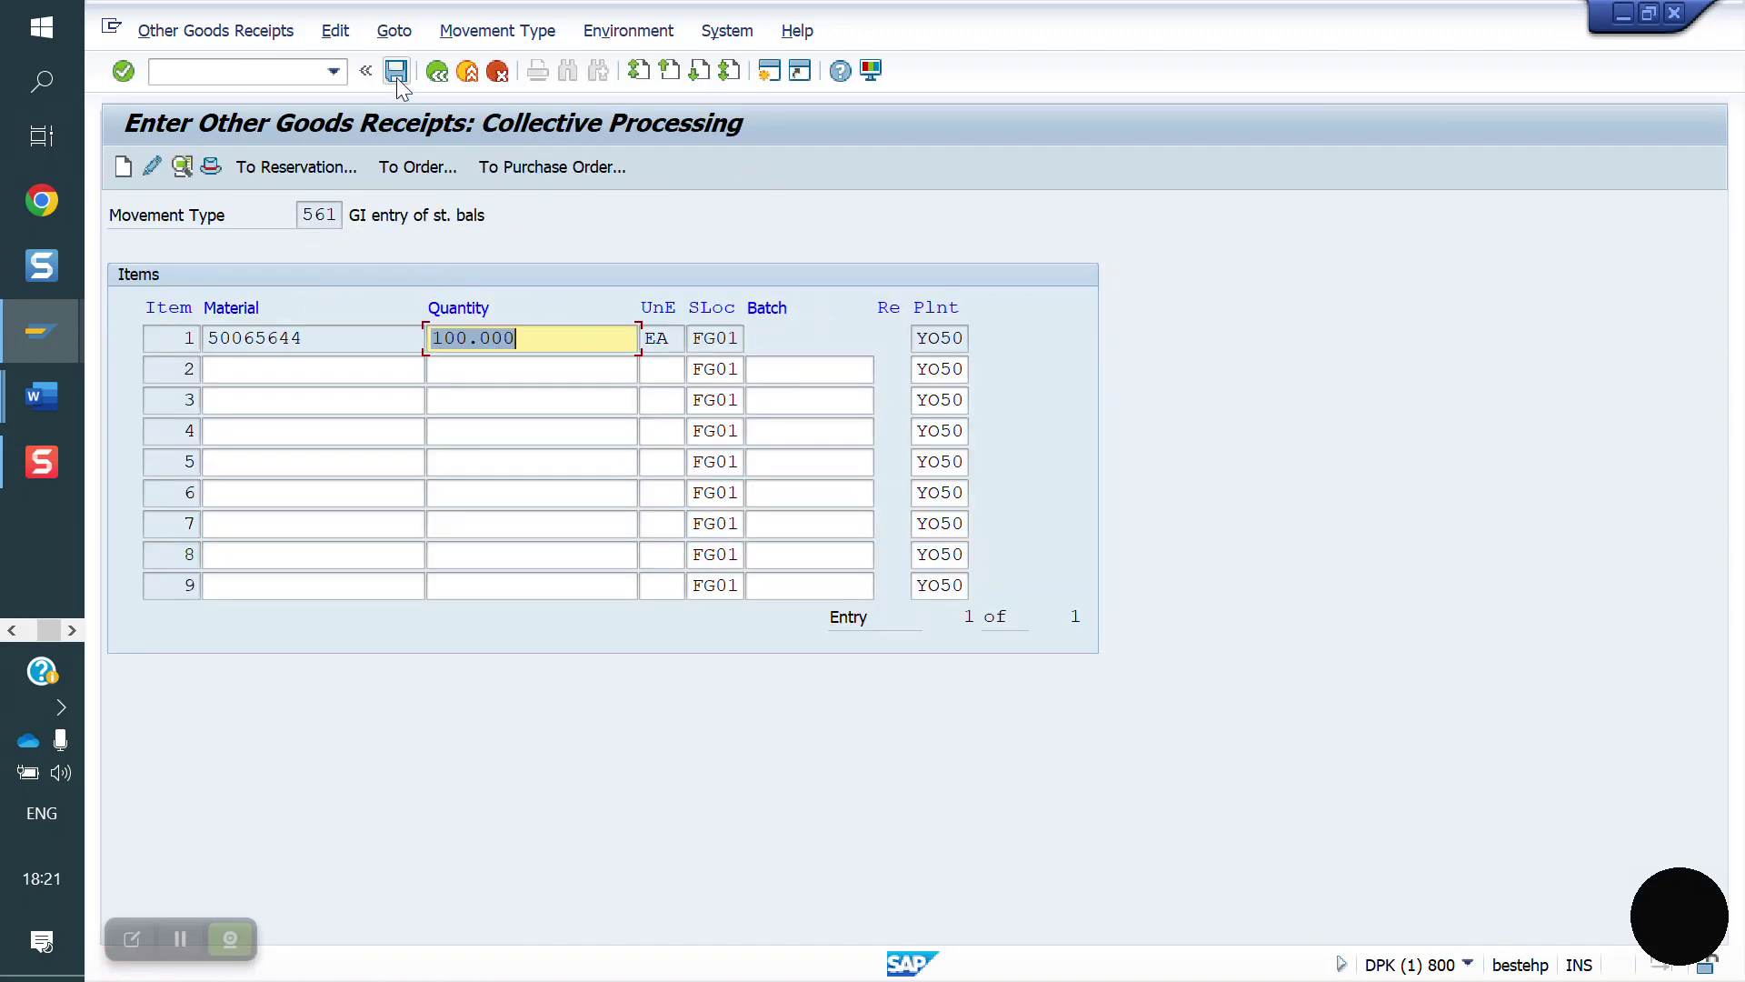
{"action": "left_click", "coordinate": [396, 72]}
{"action": "left_click", "coordinate": [252, 73]}
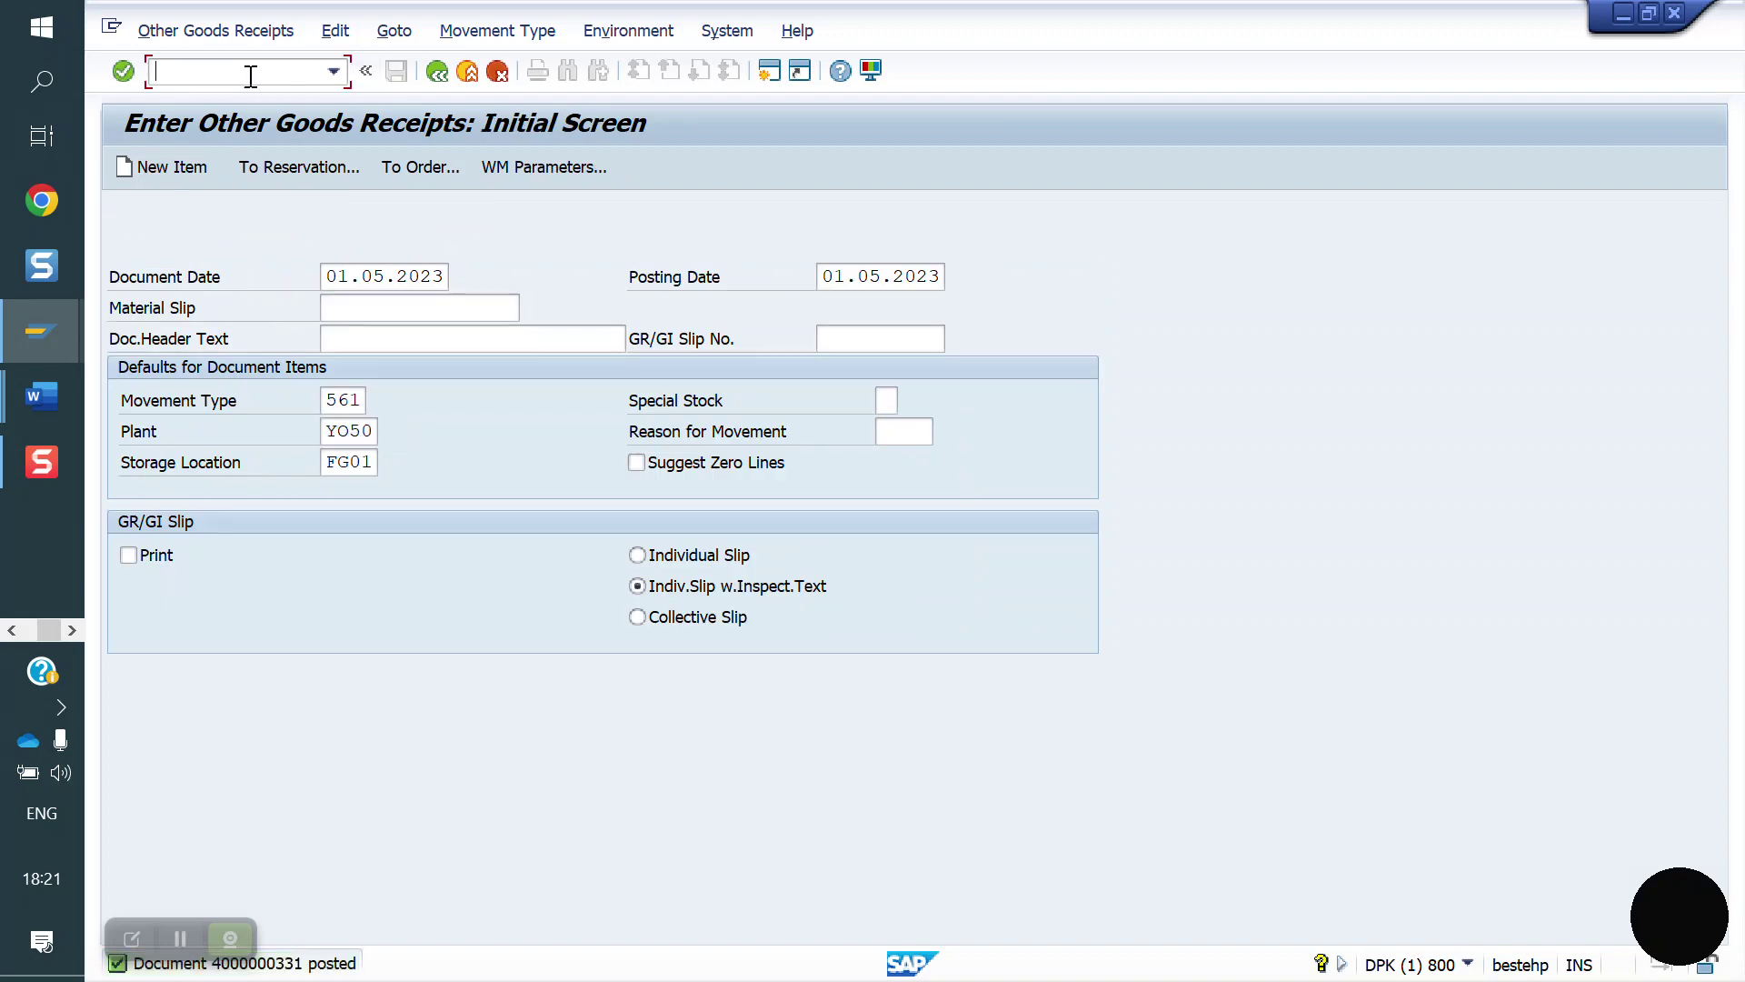
Attempt an outbound delivery via /NVL01N from shipping point YO10
{"action": "type", "text": "/NVL01N"}
{"action": "key", "text": "Return"}
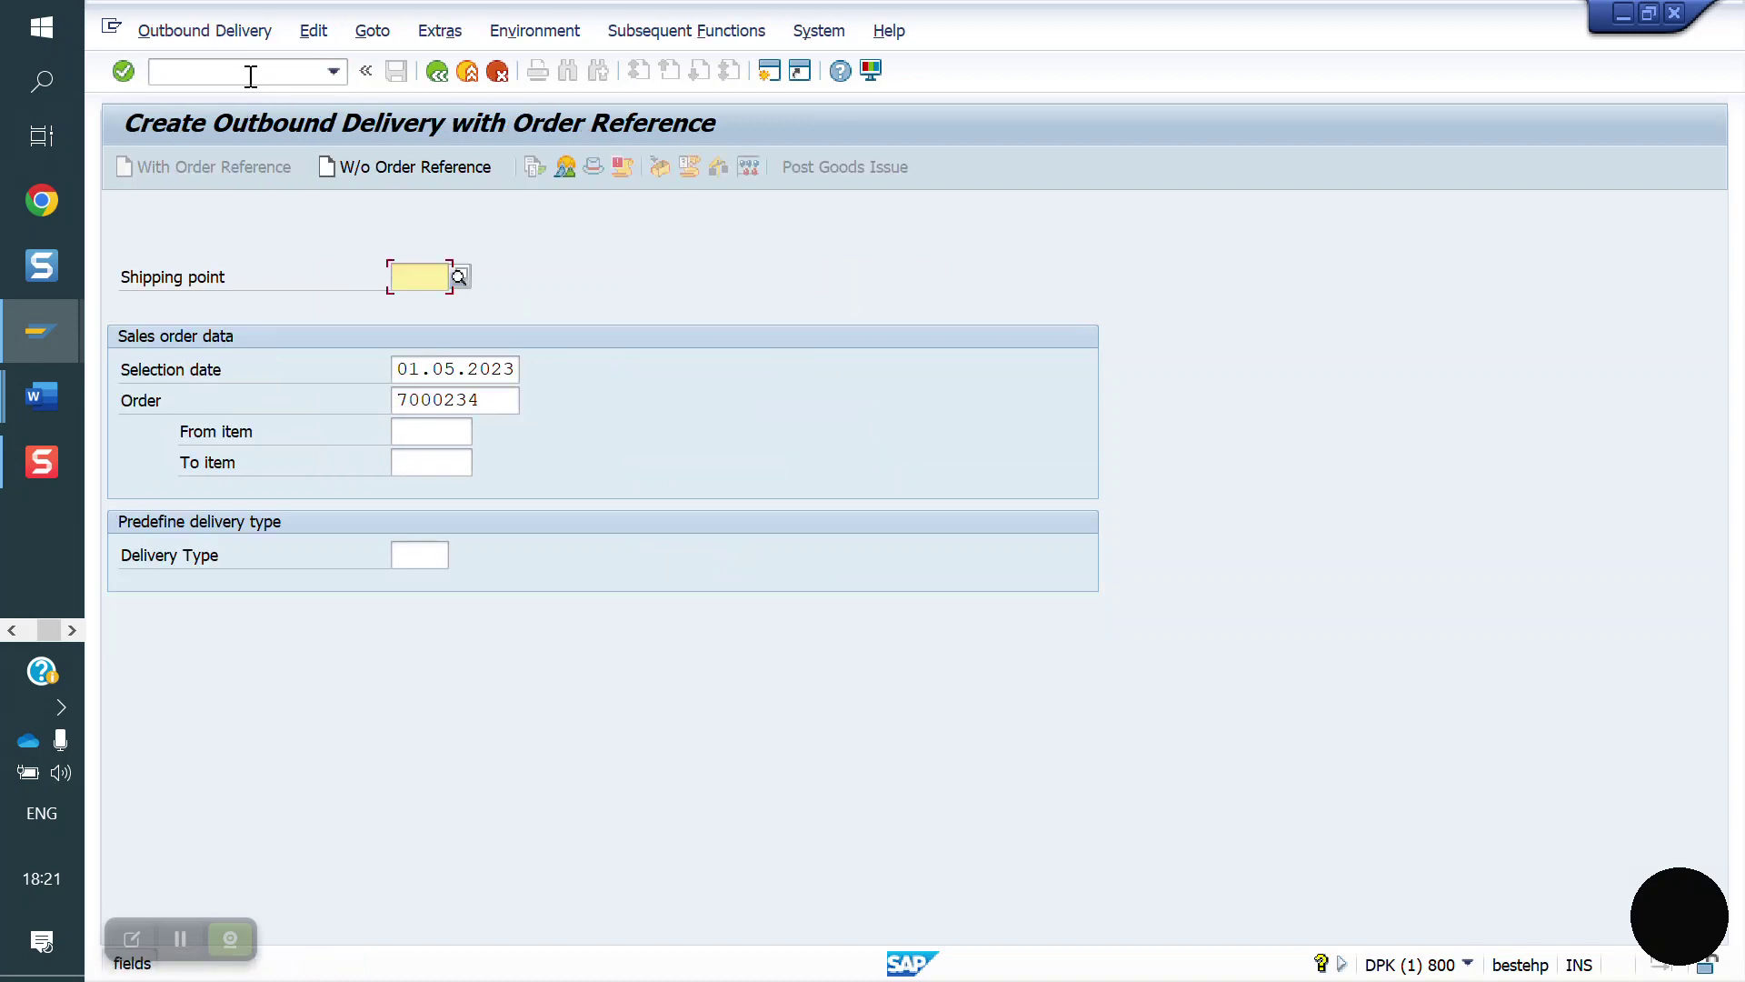
{"action": "key", "text": "Return"}
{"action": "key", "text": "Return"}
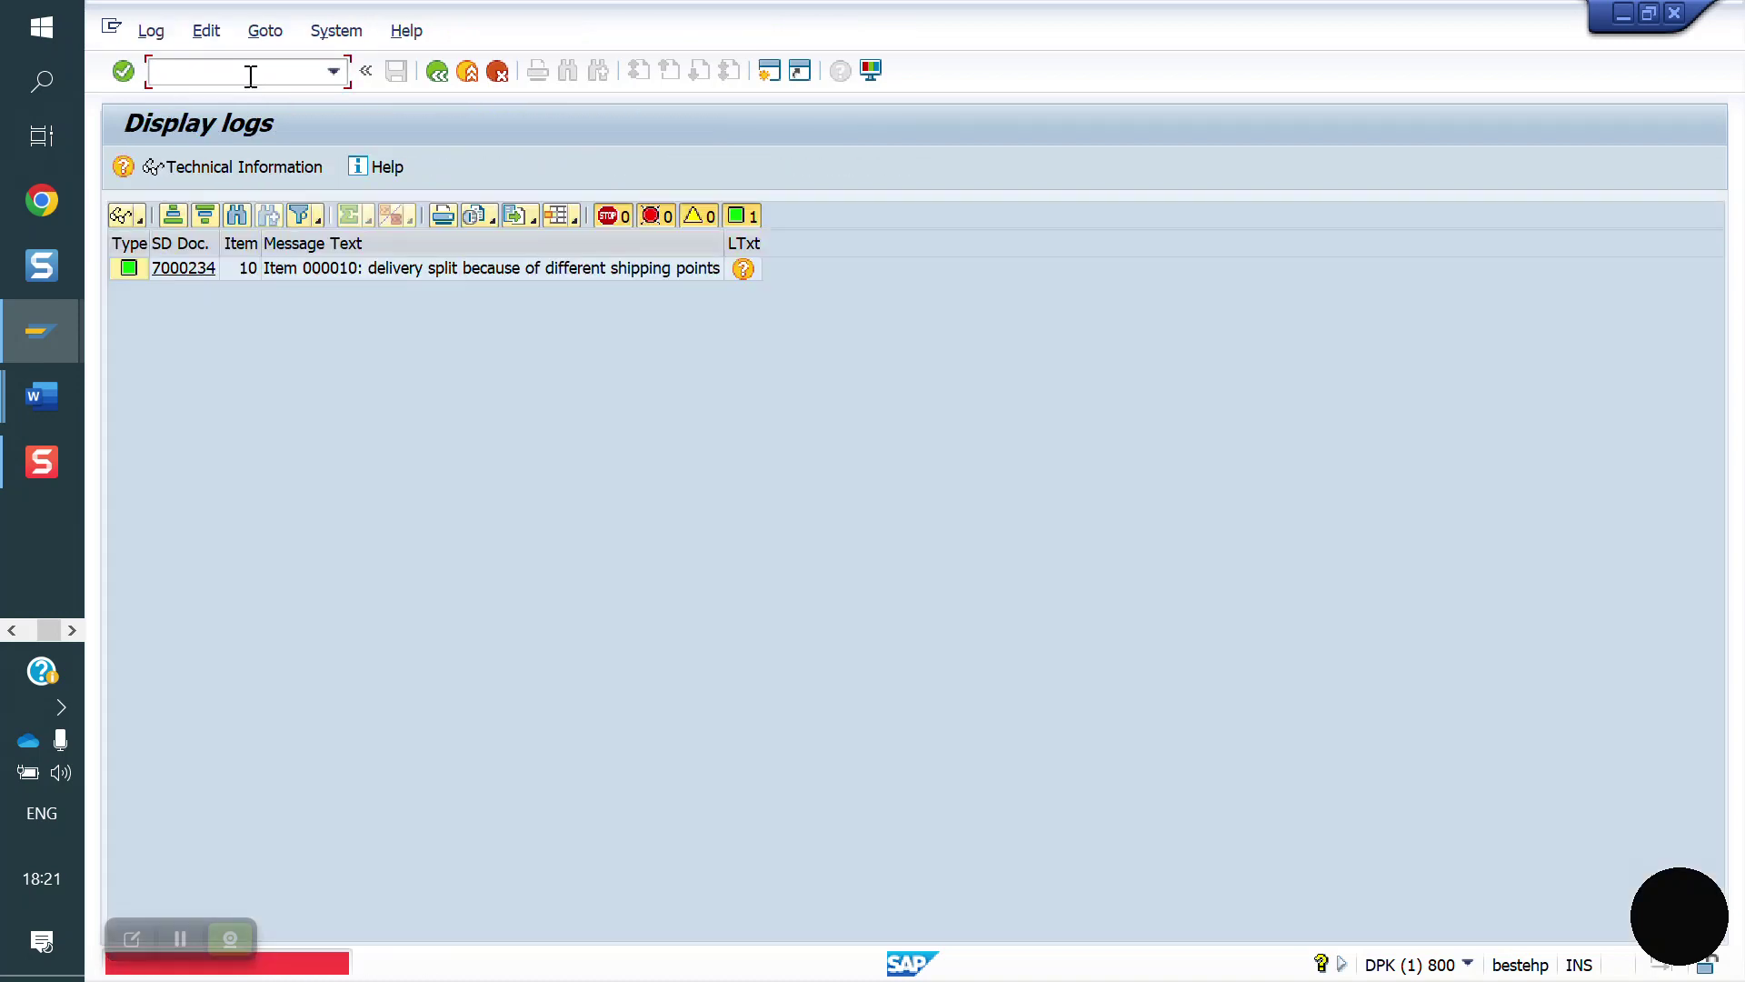
Open the order in VA02 and enter delivery date 02.05.2023 on item 10's second schedule line
{"action": "type", "text": "/NV"}
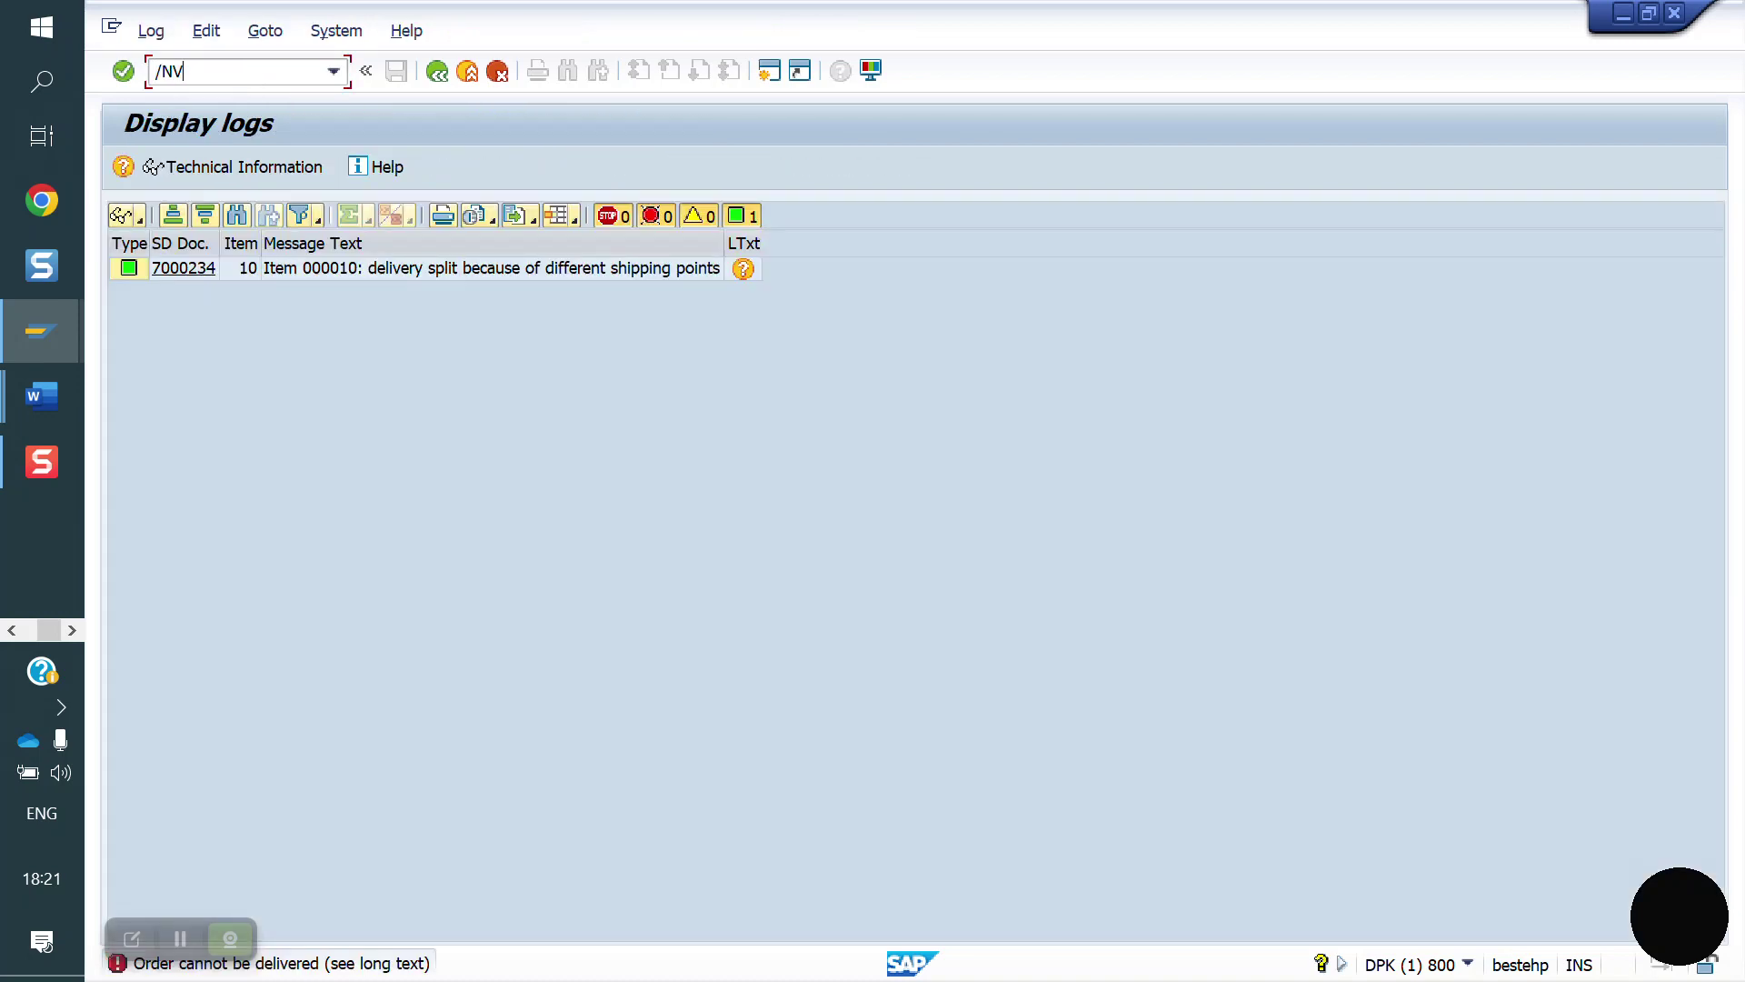
{"action": "type", "text": "A02"}
{"action": "key", "text": "Return"}
{"action": "key", "text": "Return"}
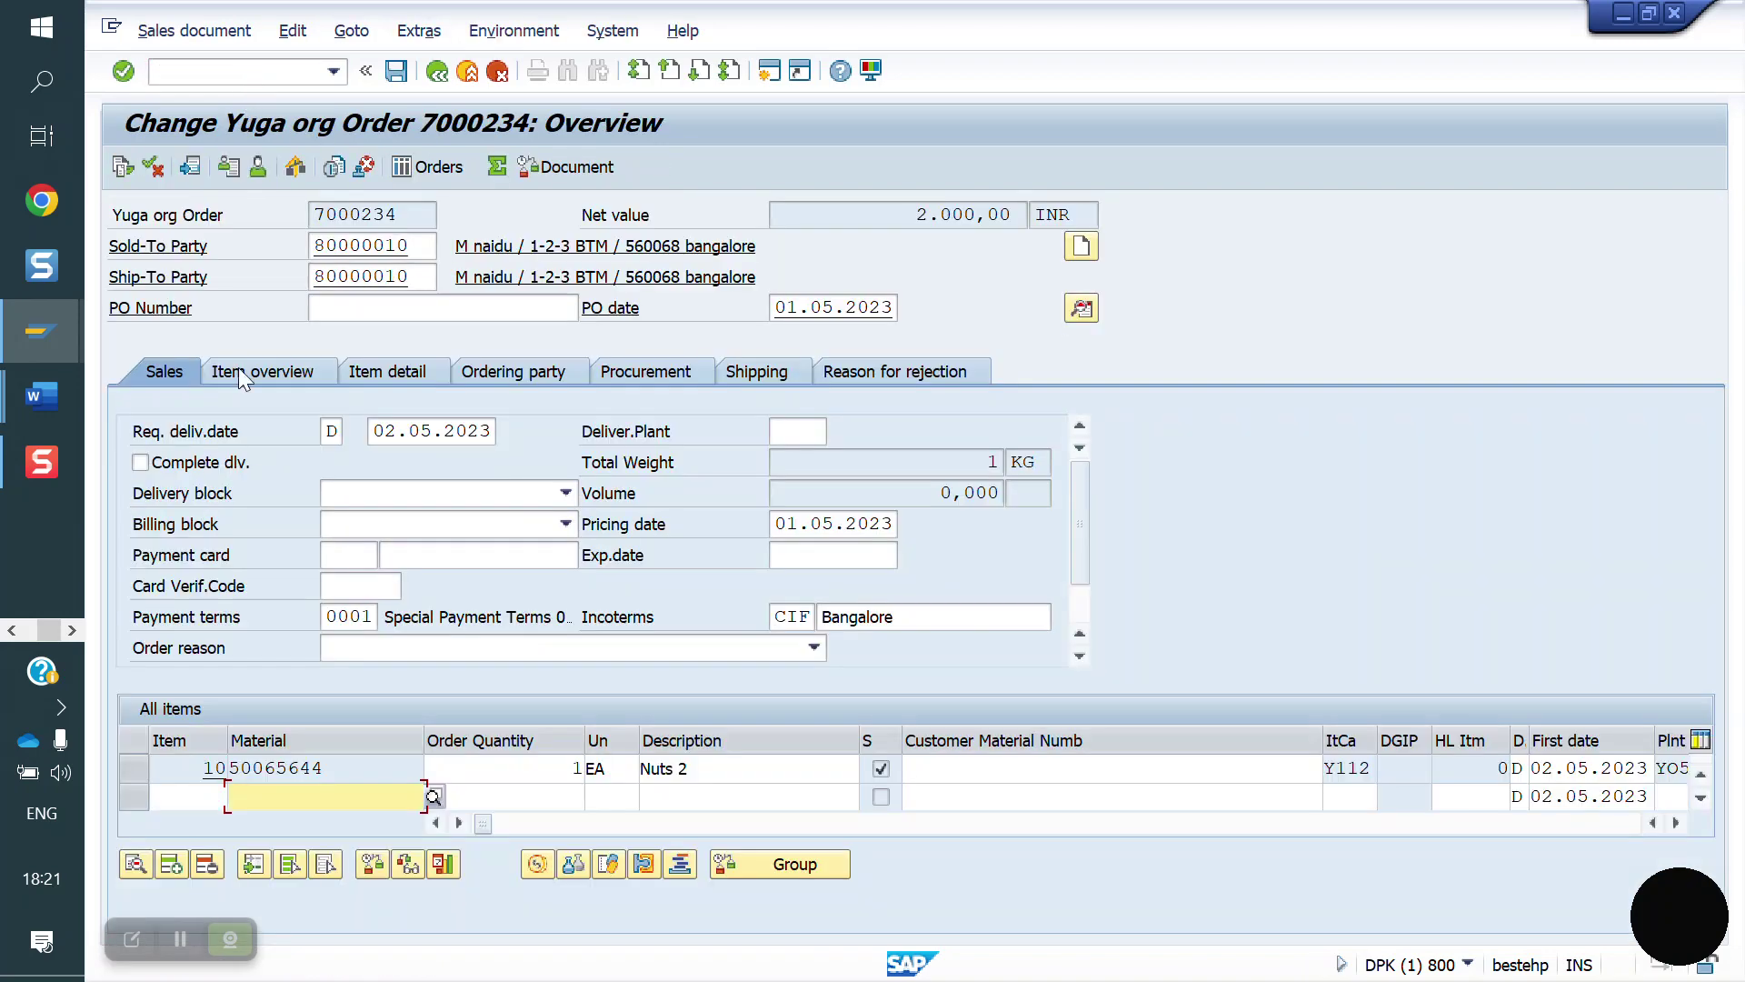
{"action": "double_click", "coordinate": [372, 768]}
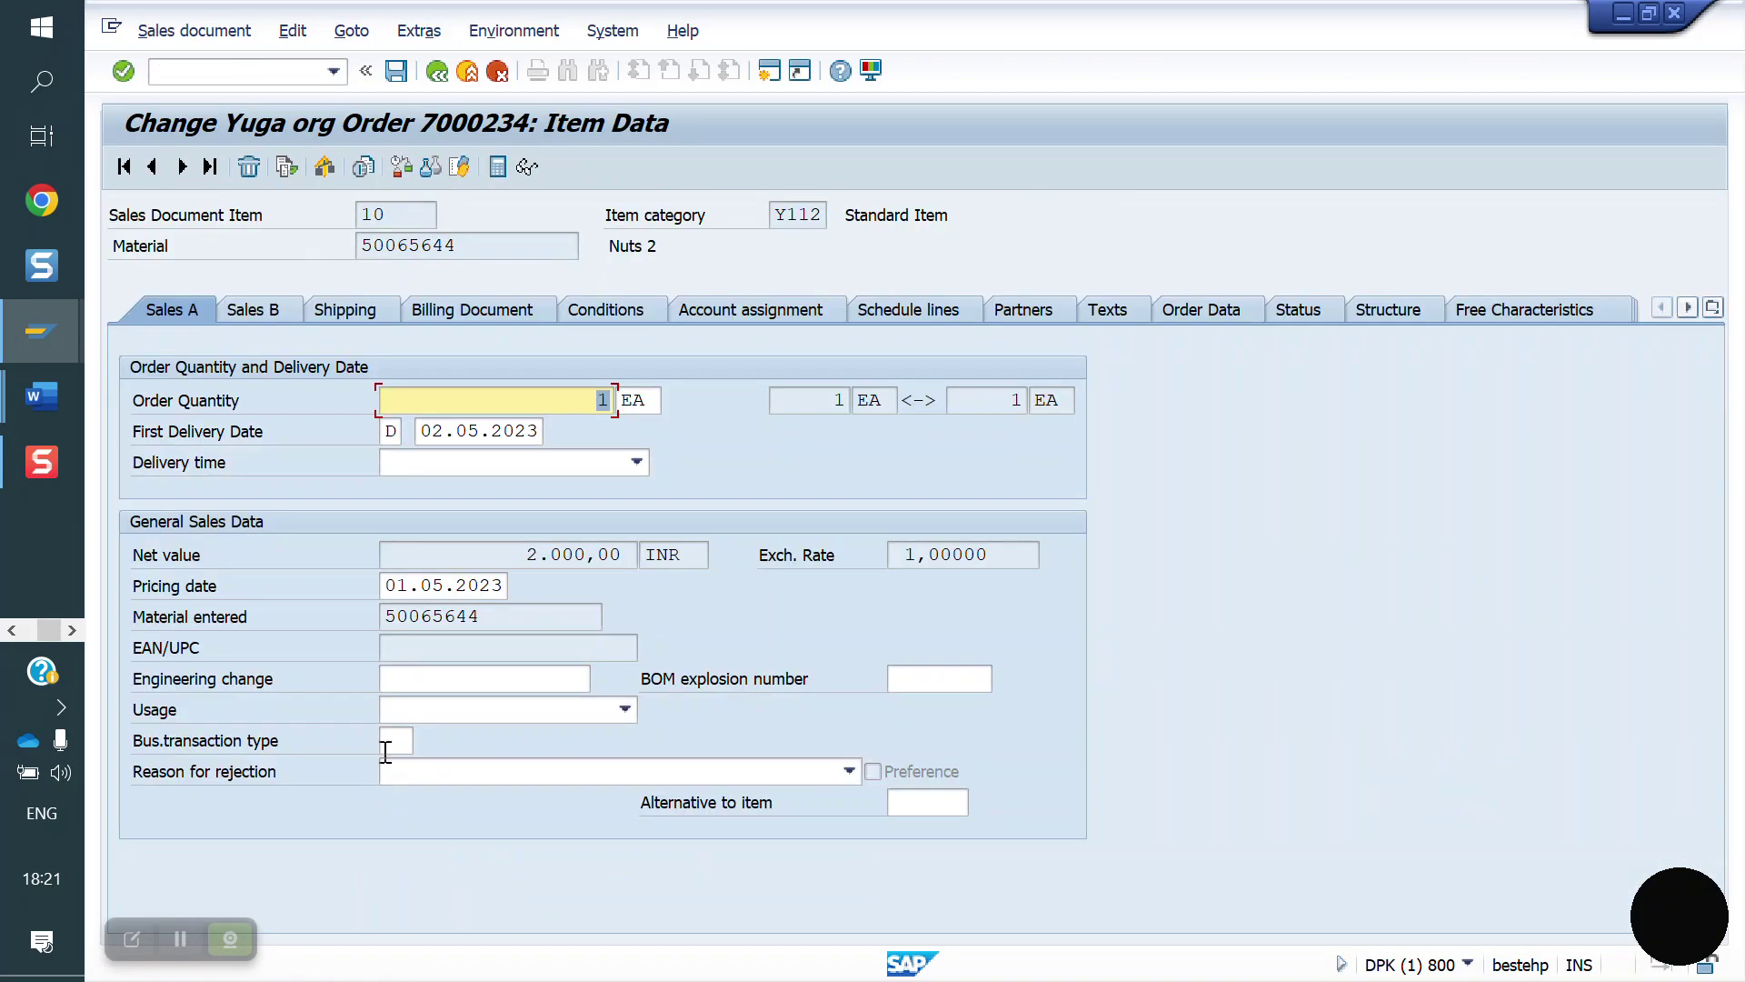
{"action": "left_click", "coordinate": [948, 311]}
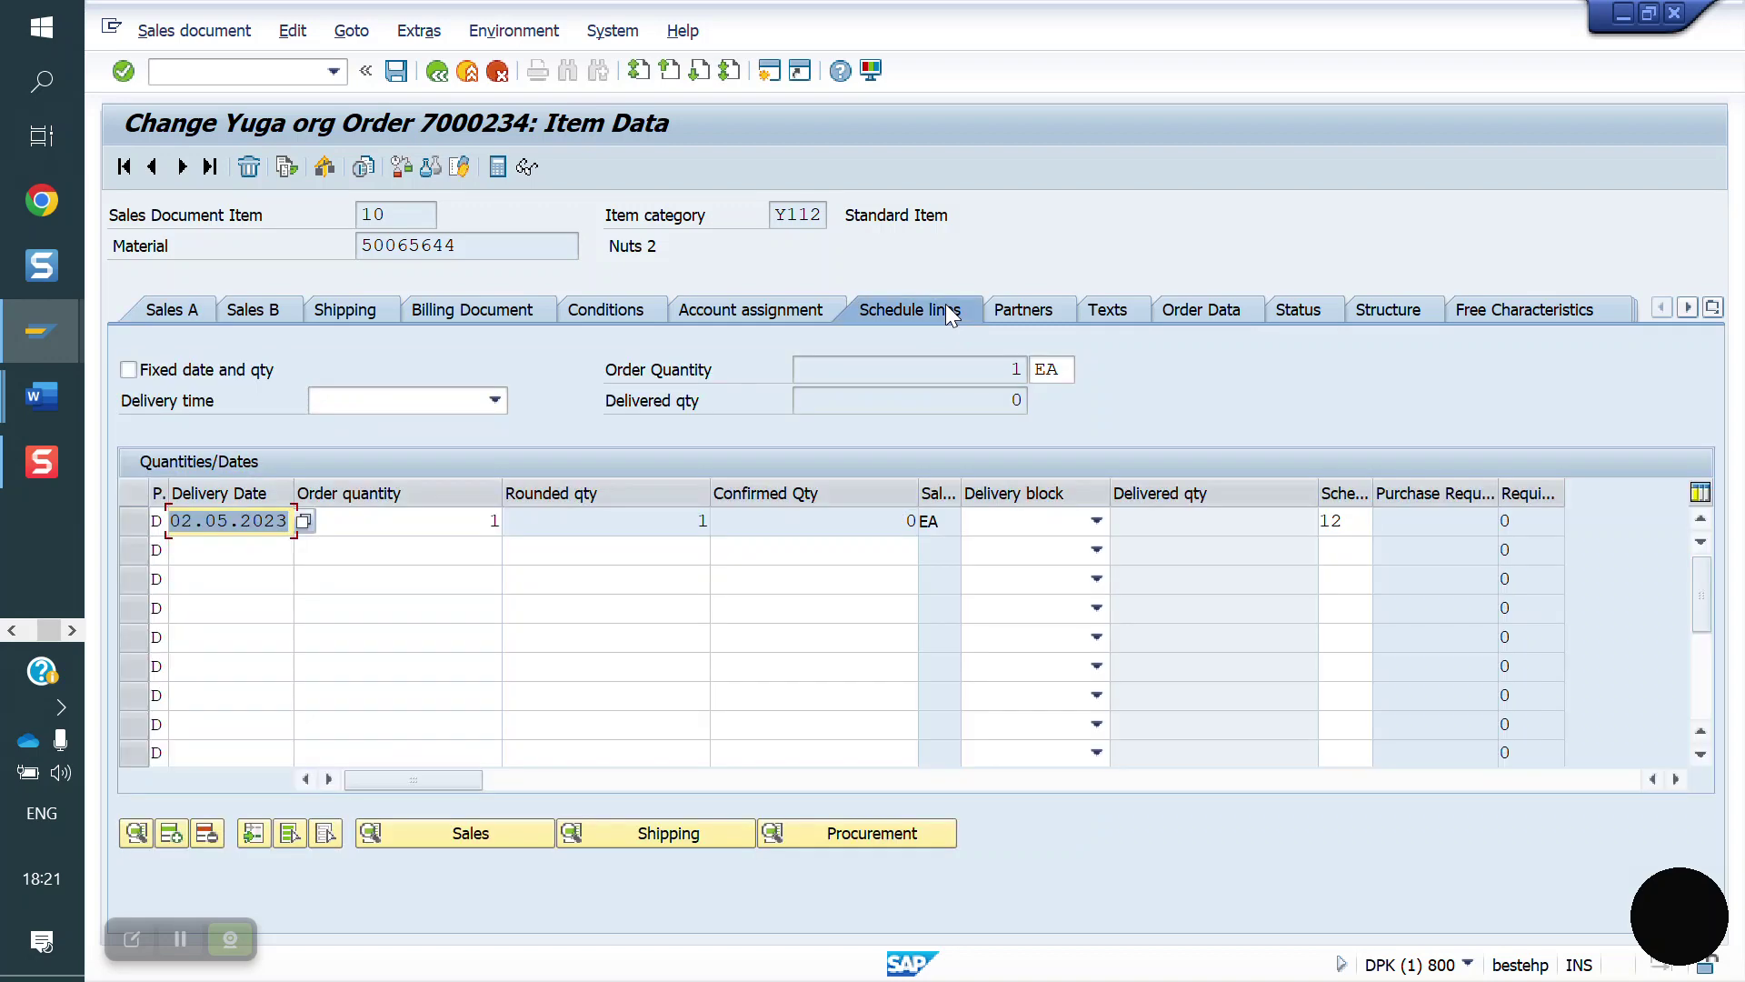
{"action": "left_click", "coordinate": [244, 552]}
{"action": "type", "text": "\\"}
{"action": "key", "text": "BackSpace"}
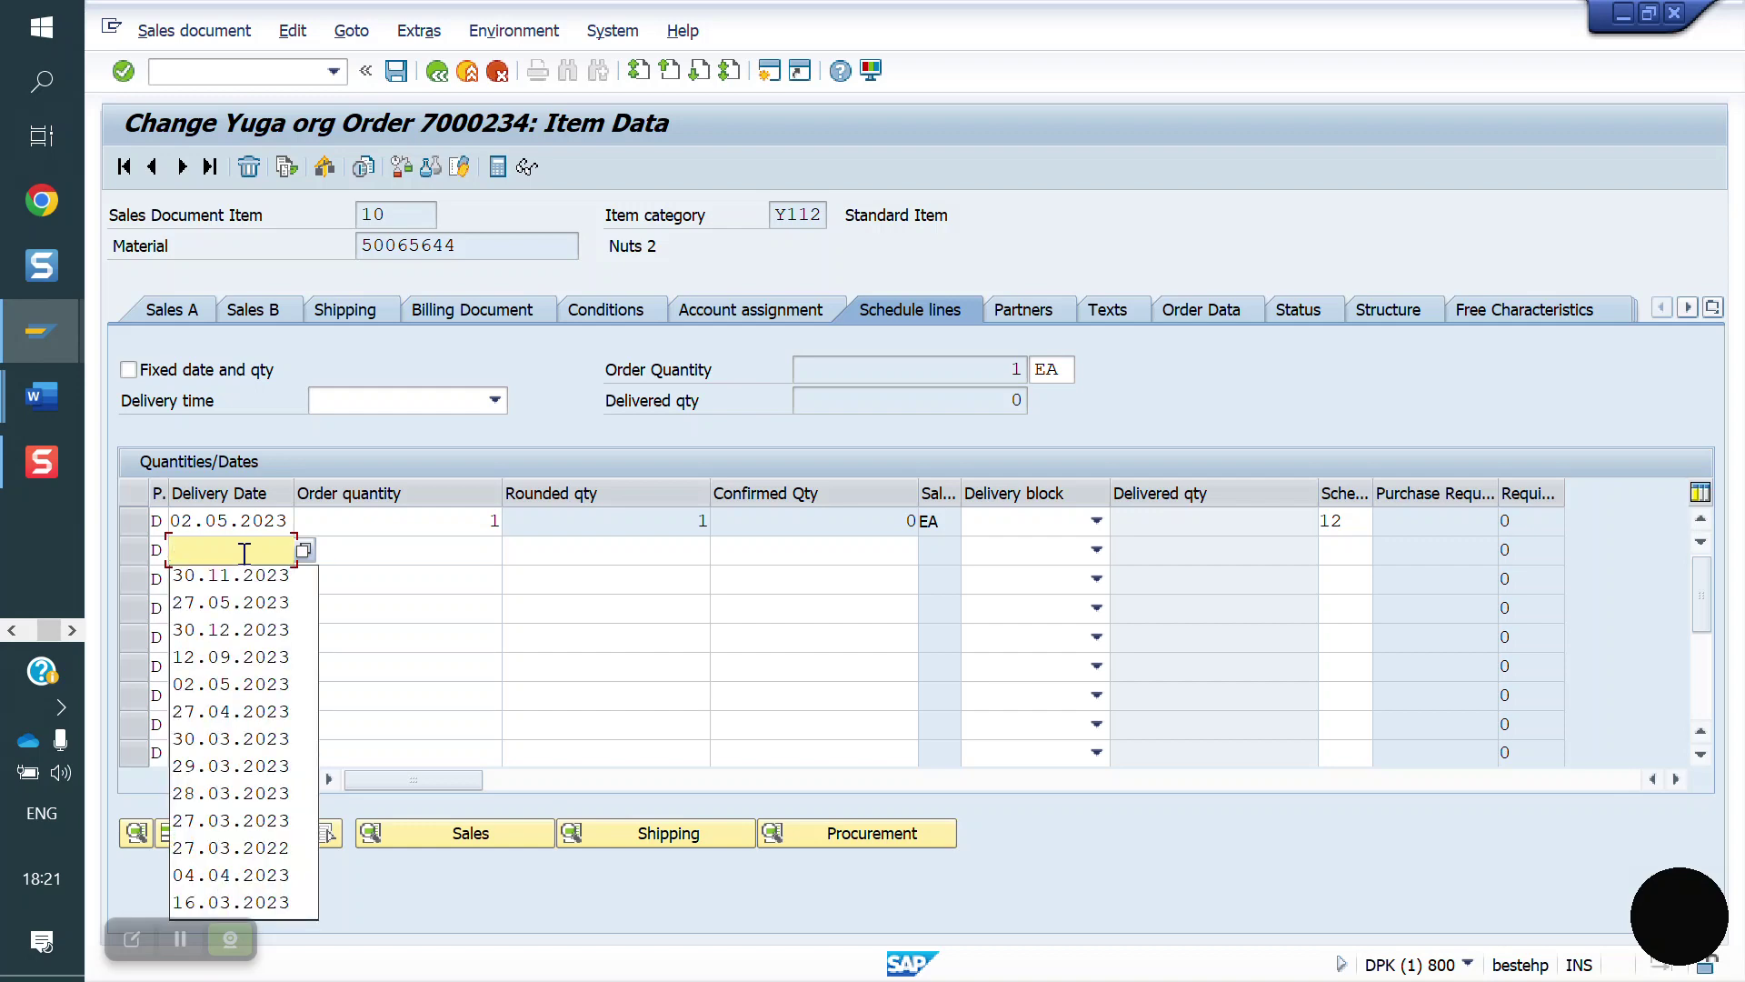
{"action": "type", "text": "02.05"}
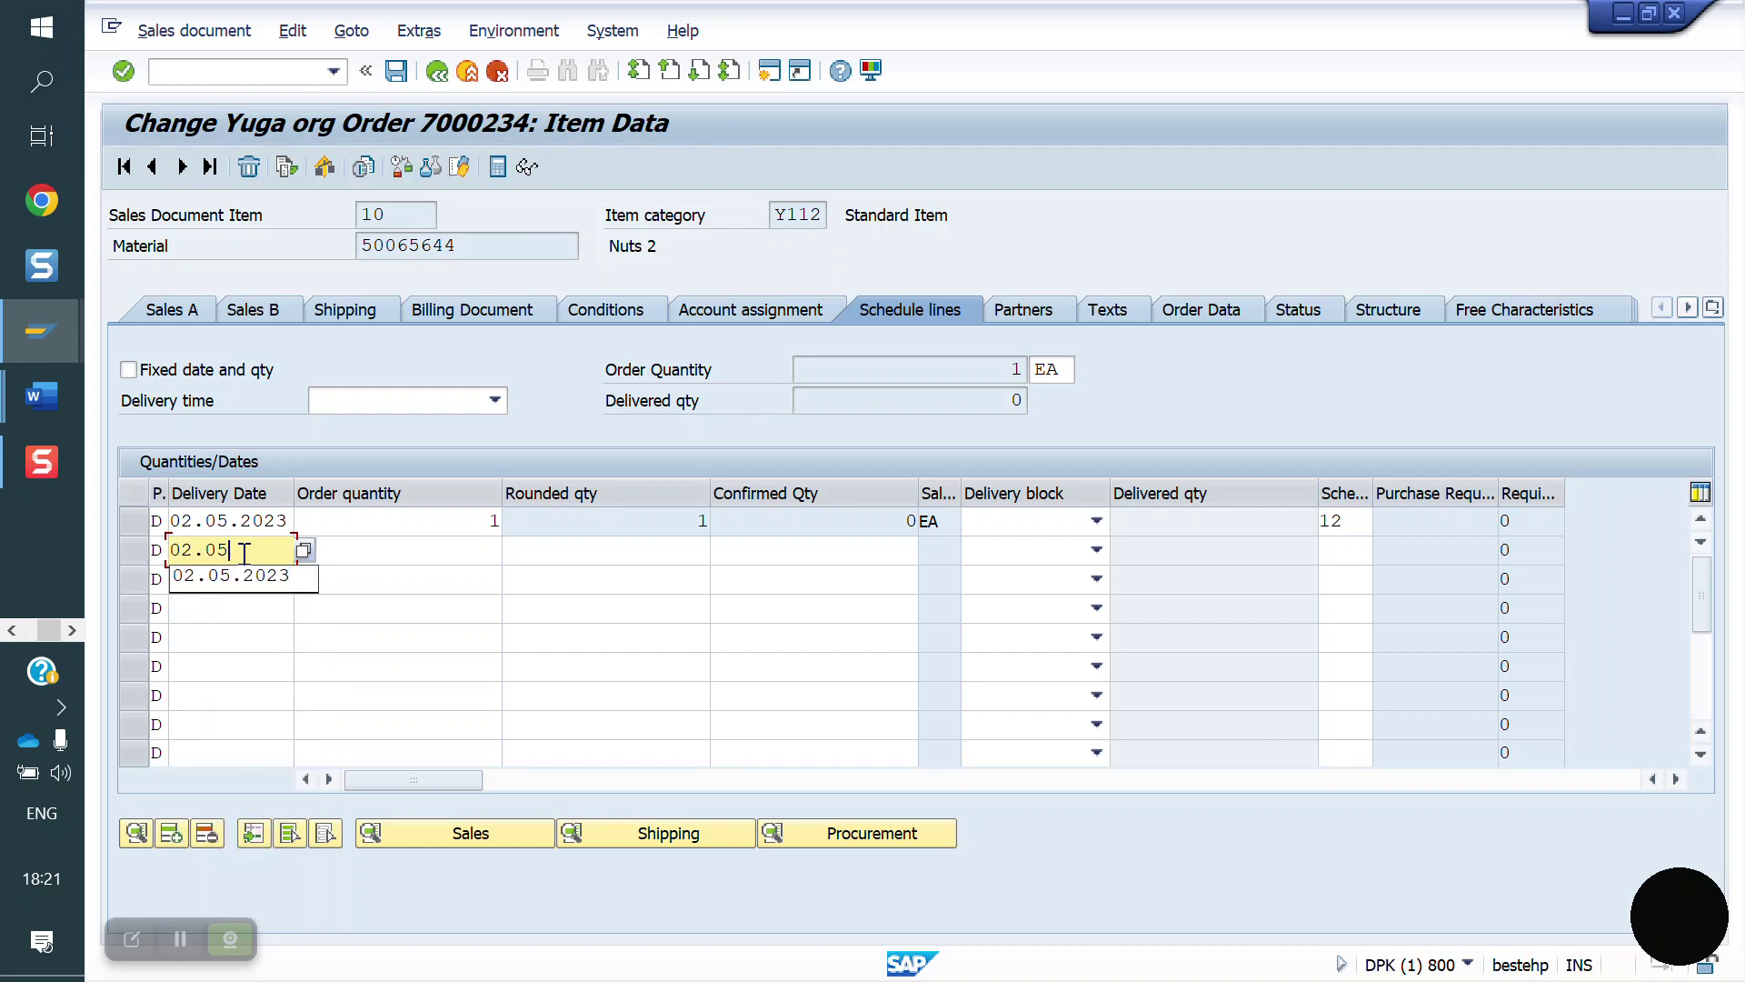
{"action": "type", "text": ".0"}
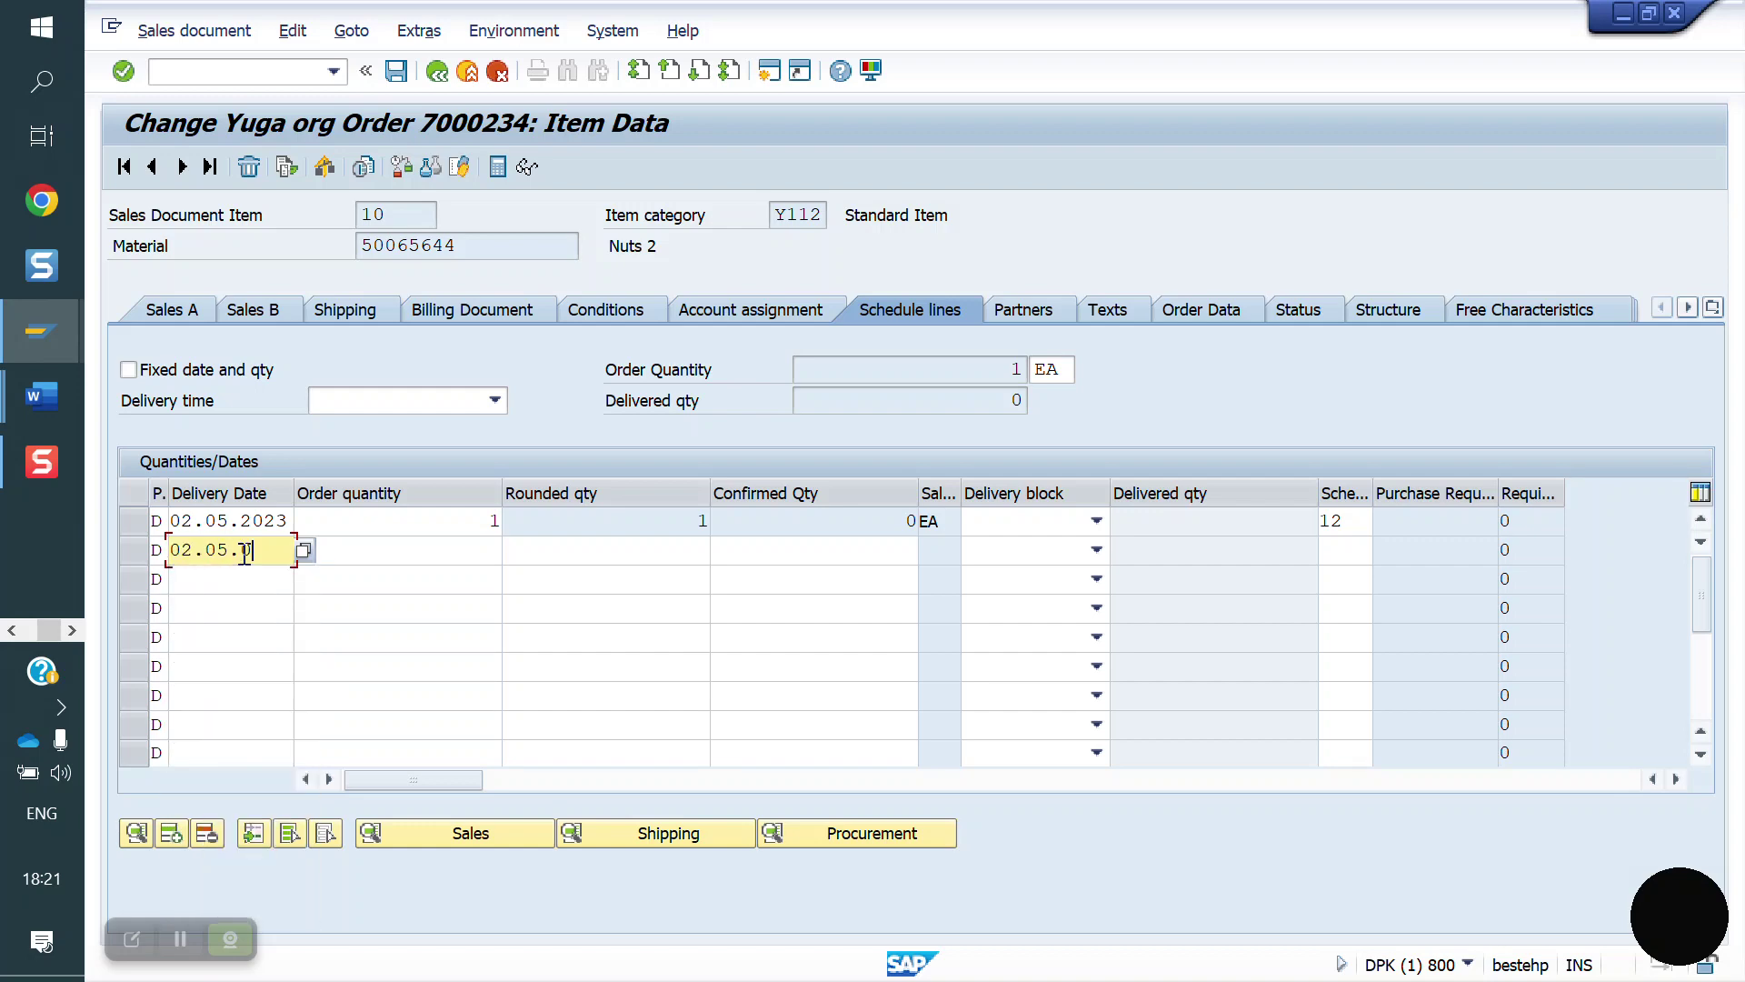
{"action": "type", "text": "023"}
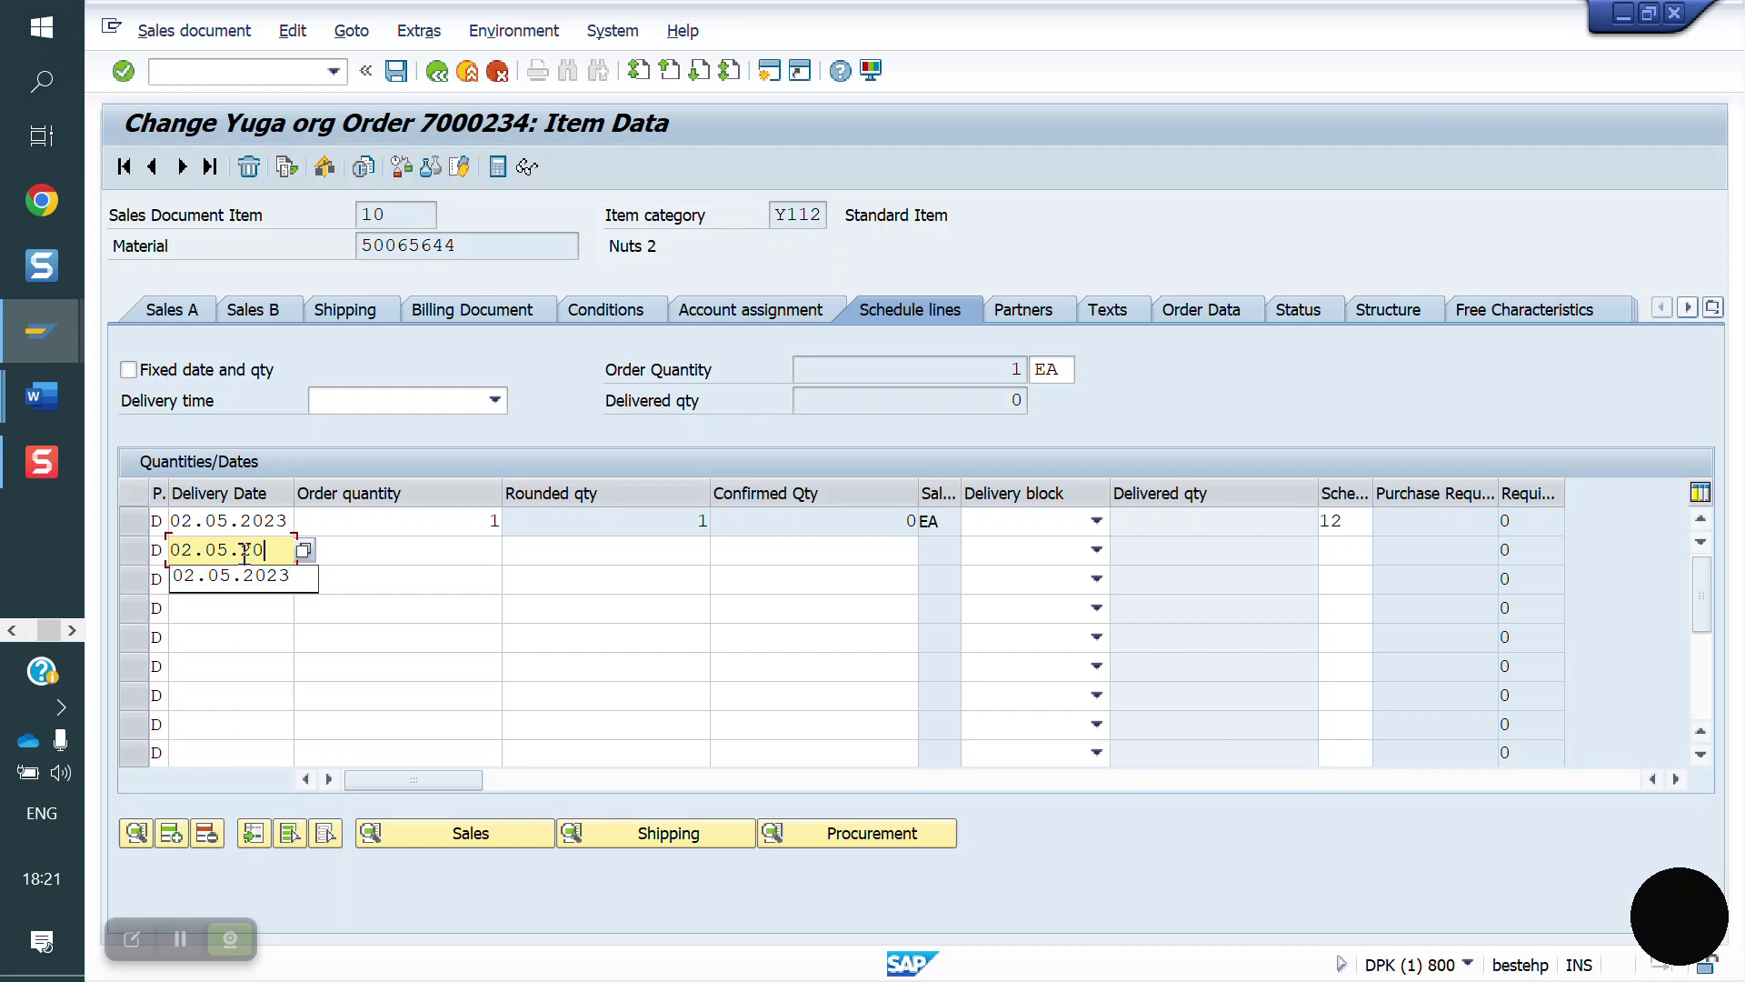
Give that schedule line quantity 1, delete the extra line, and save order 7000234
{"action": "left_click", "coordinate": [472, 551]}
{"action": "type", "text": "1"}
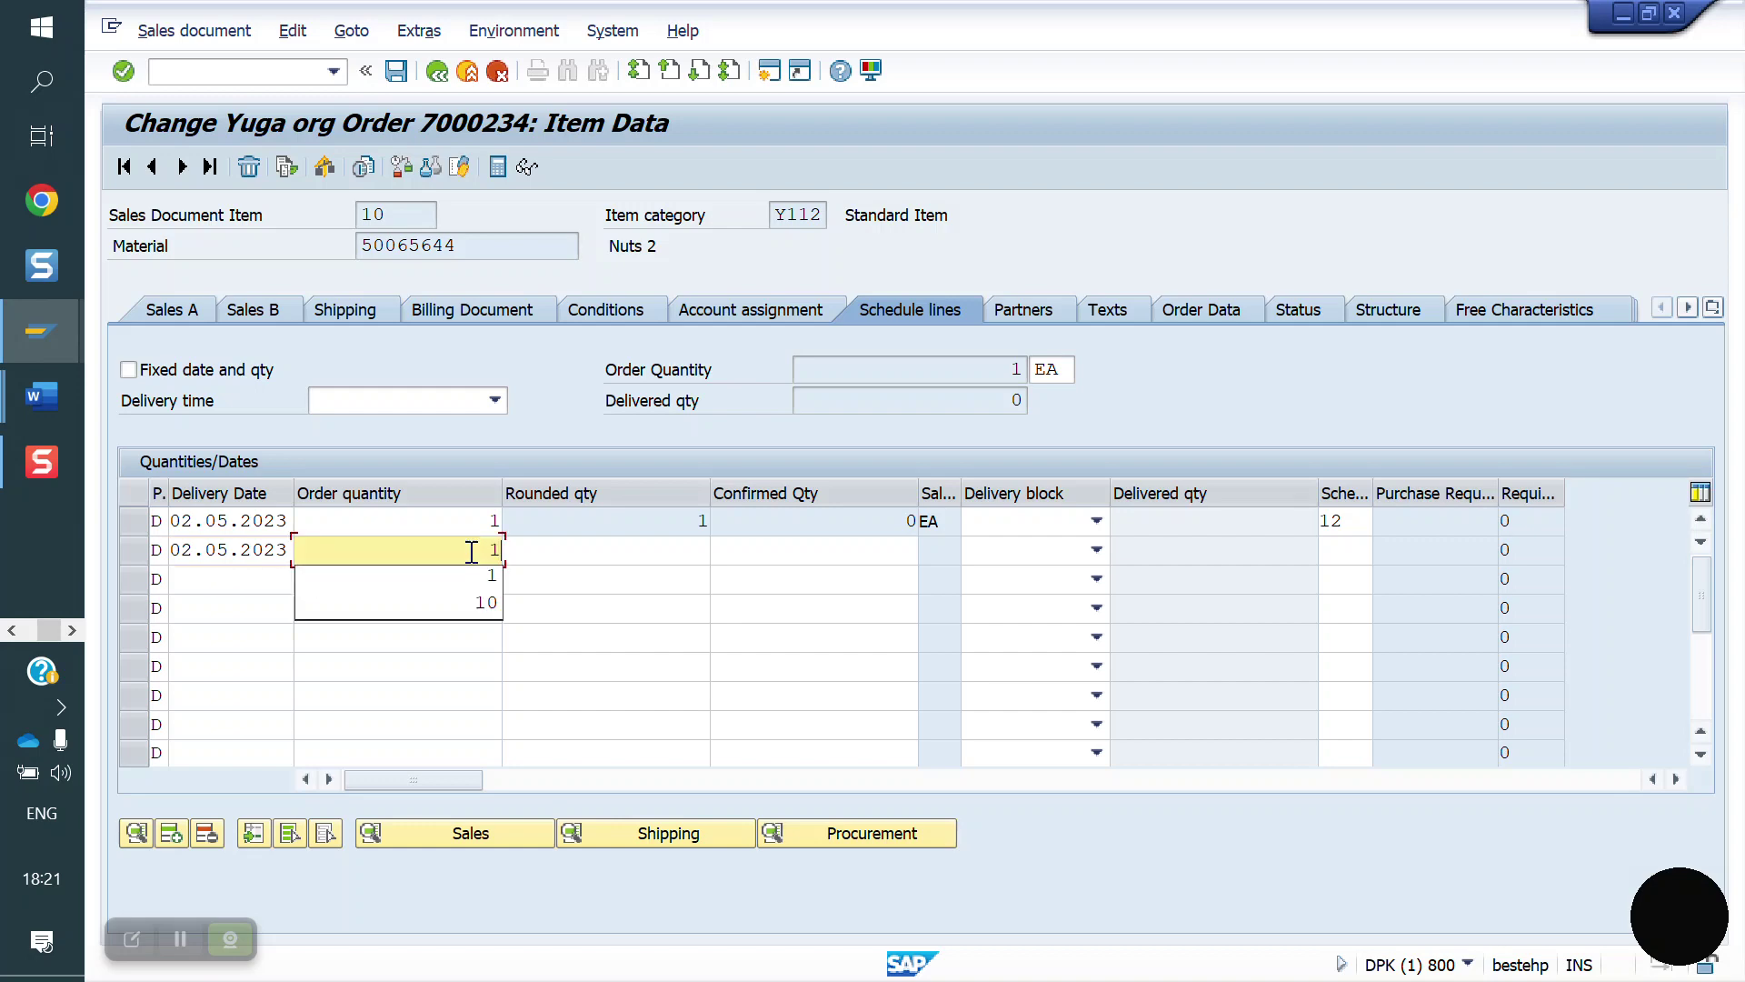
{"action": "left_click", "coordinate": [819, 553]}
{"action": "type", "text": "1"}
{"action": "key", "text": "Return"}
{"action": "key", "text": "Return"}
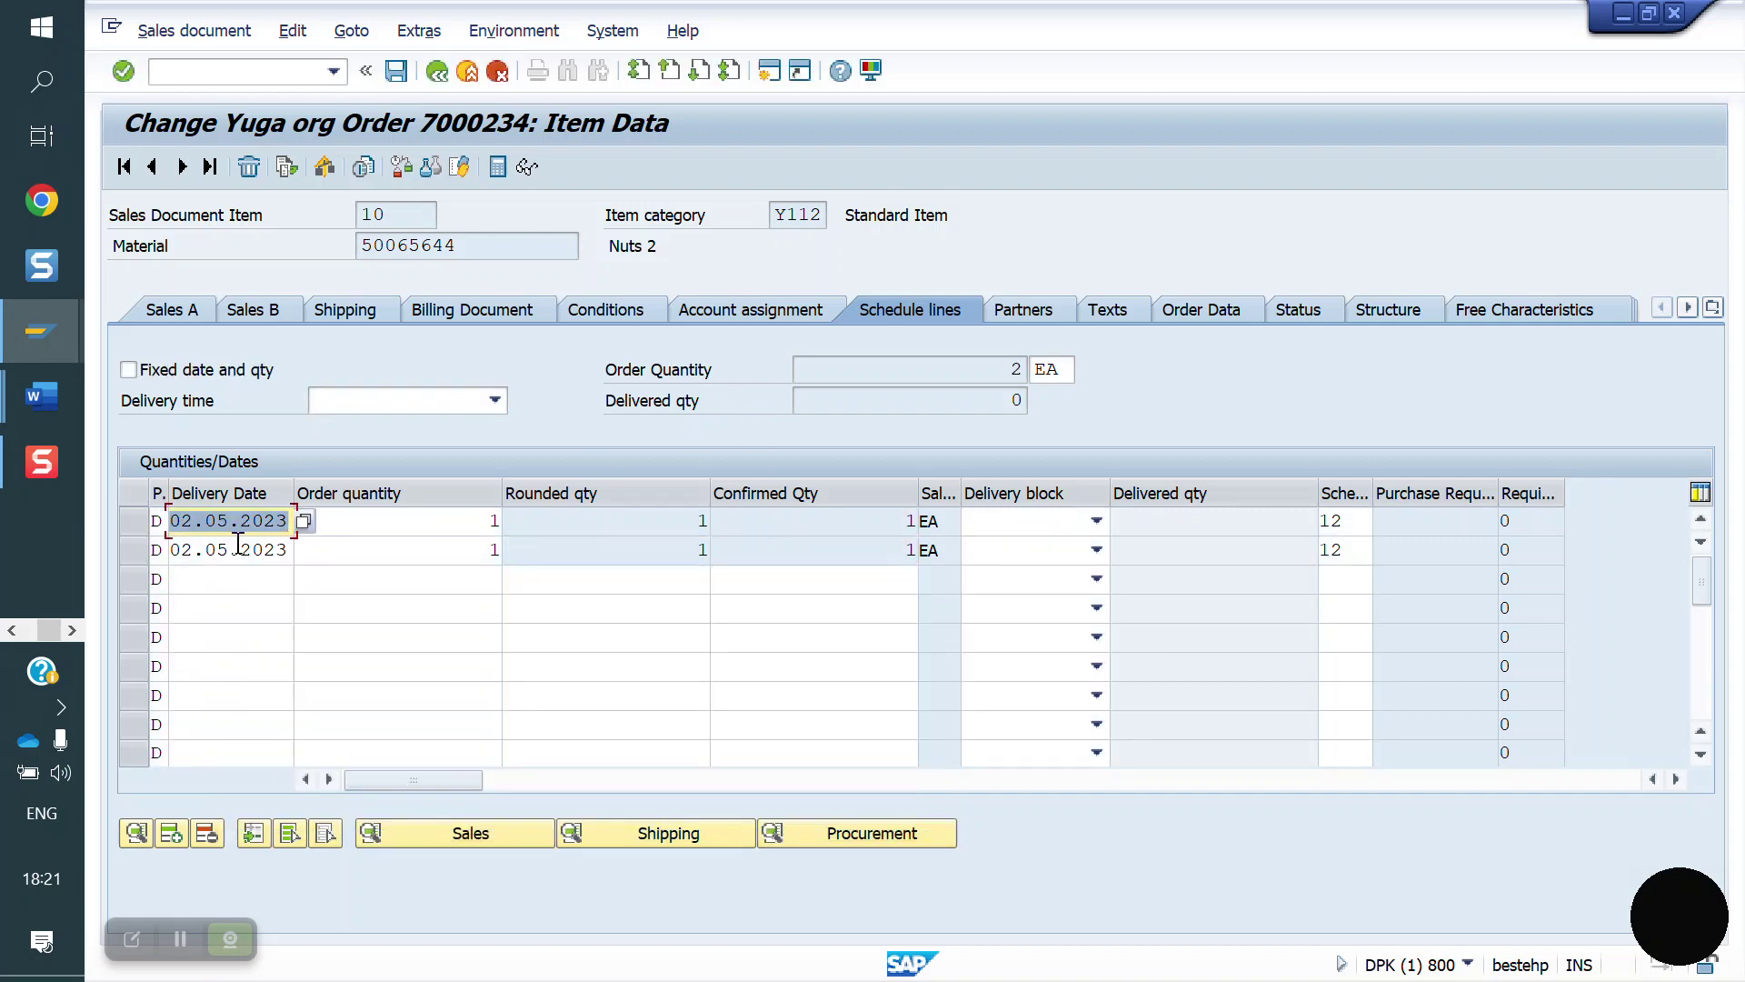
{"action": "left_click", "coordinate": [136, 549]}
{"action": "left_click", "coordinate": [208, 832]}
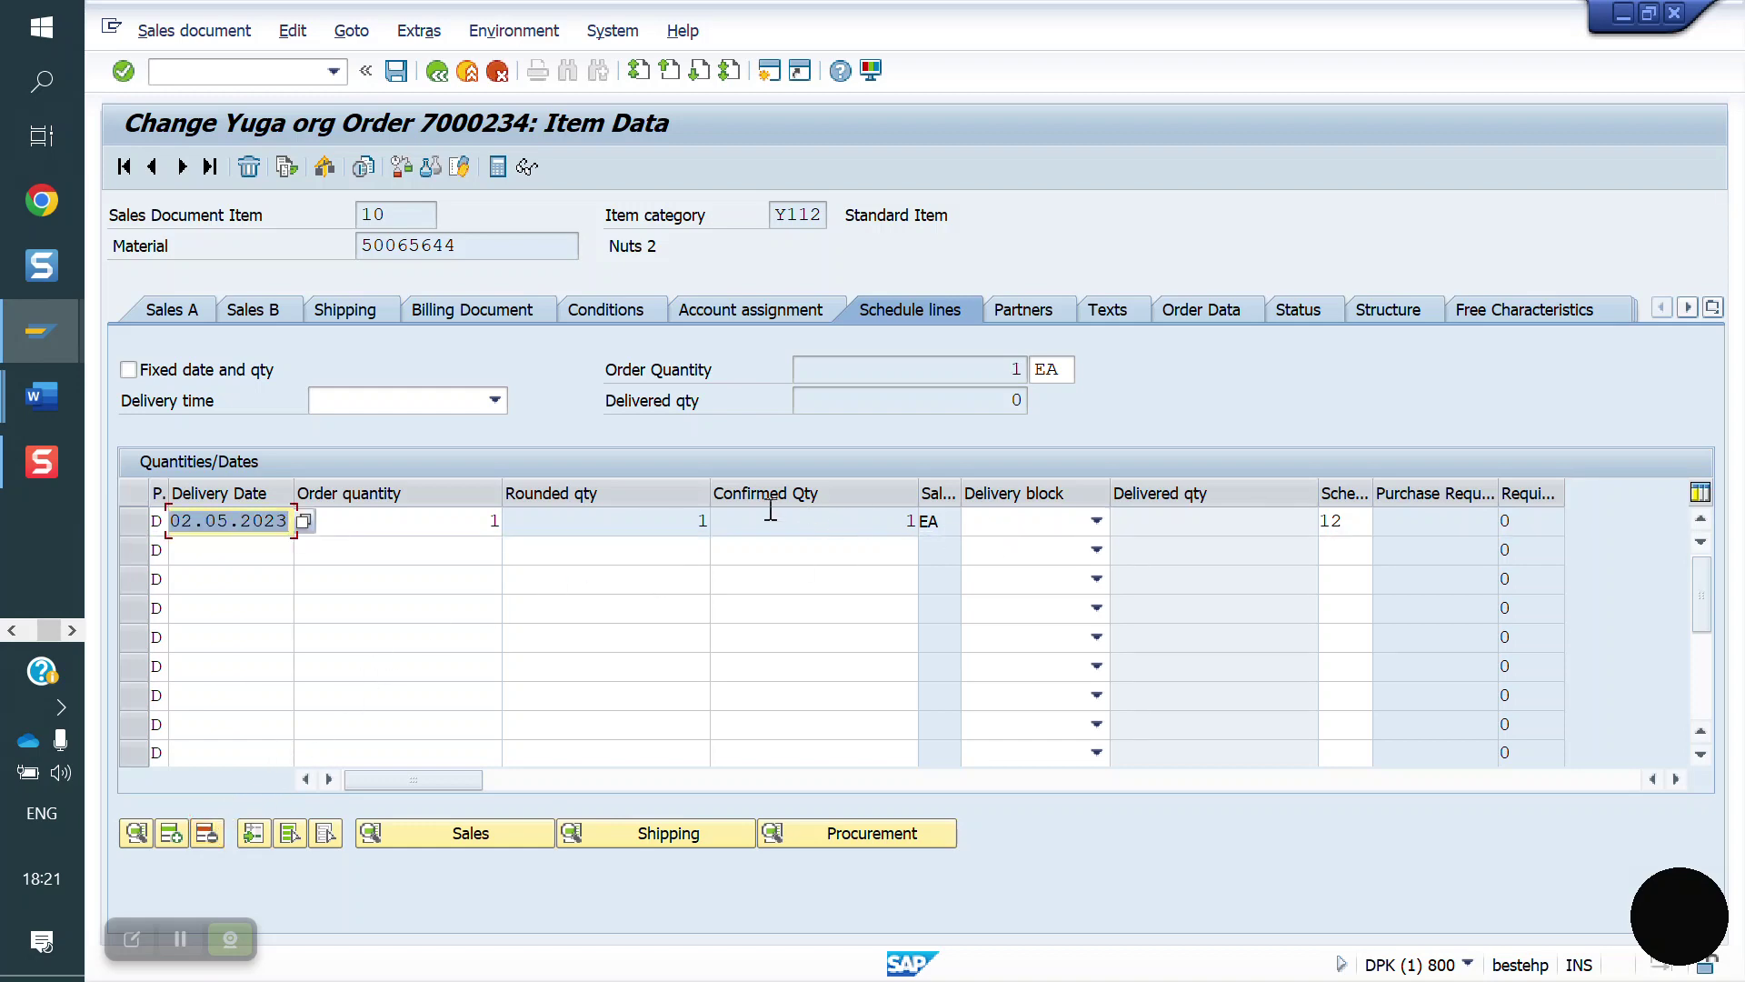
{"action": "left_click", "coordinate": [396, 71]}
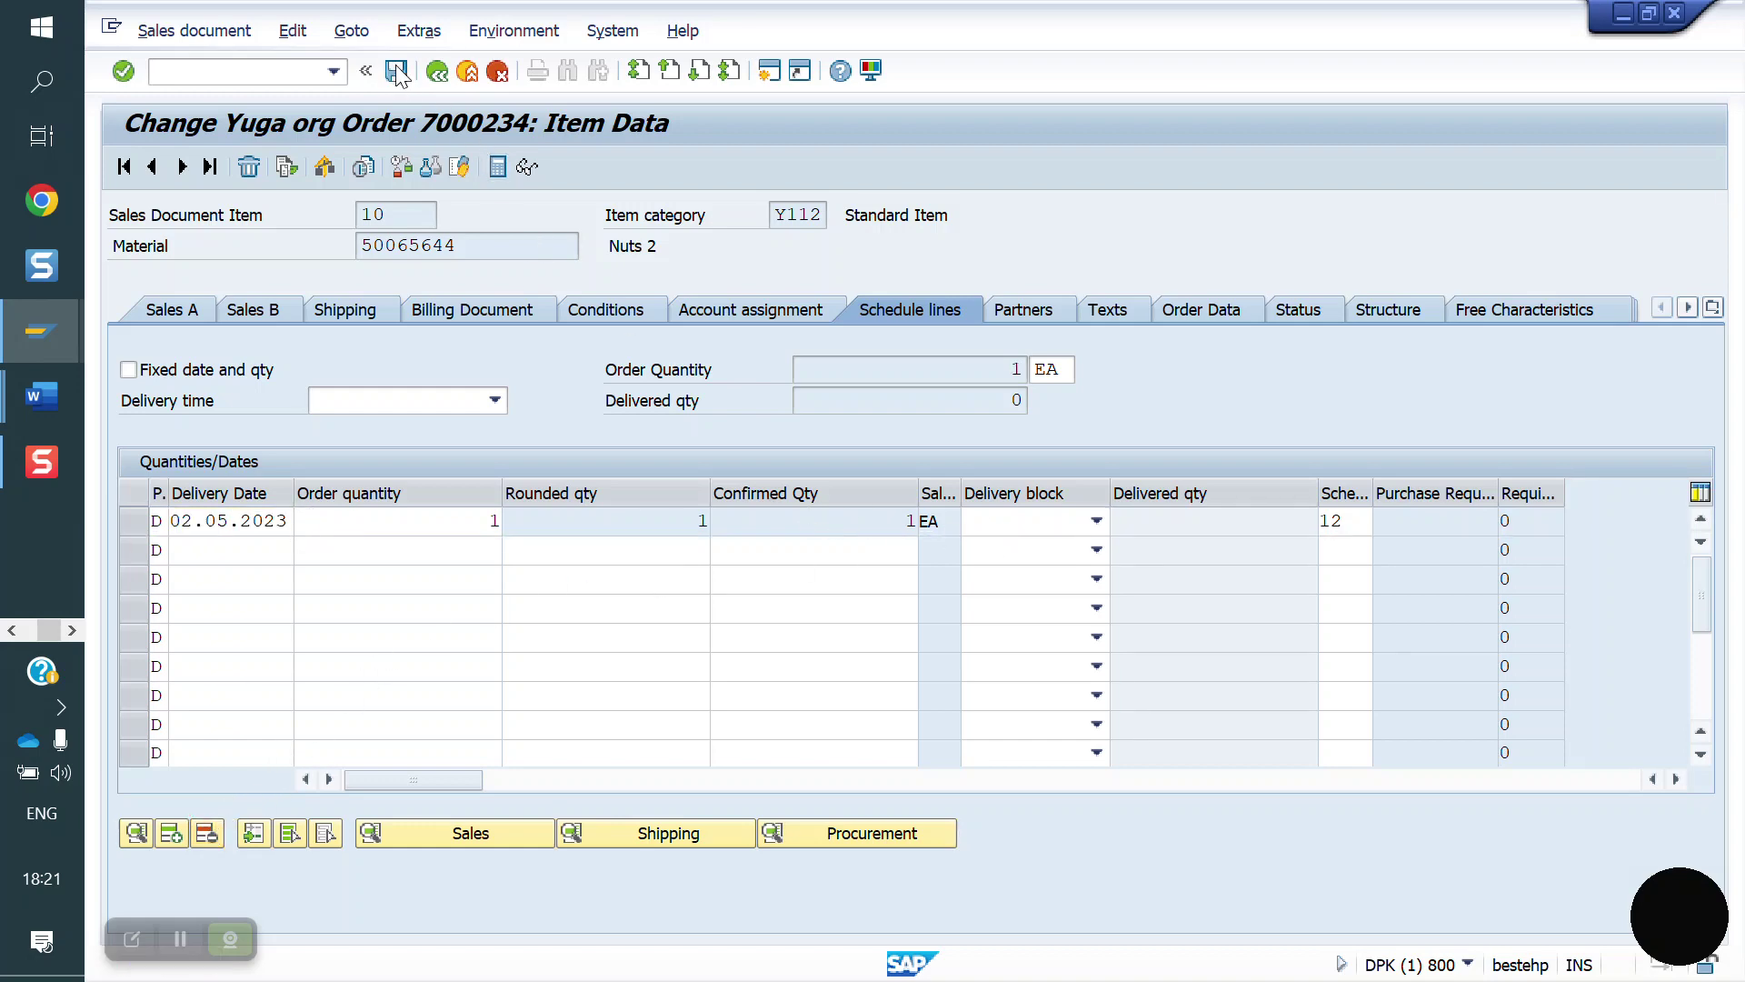
Open order 7000234 in VA02, try Sales document > Deliver, then return to its overview
{"action": "left_click", "coordinate": [252, 72]}
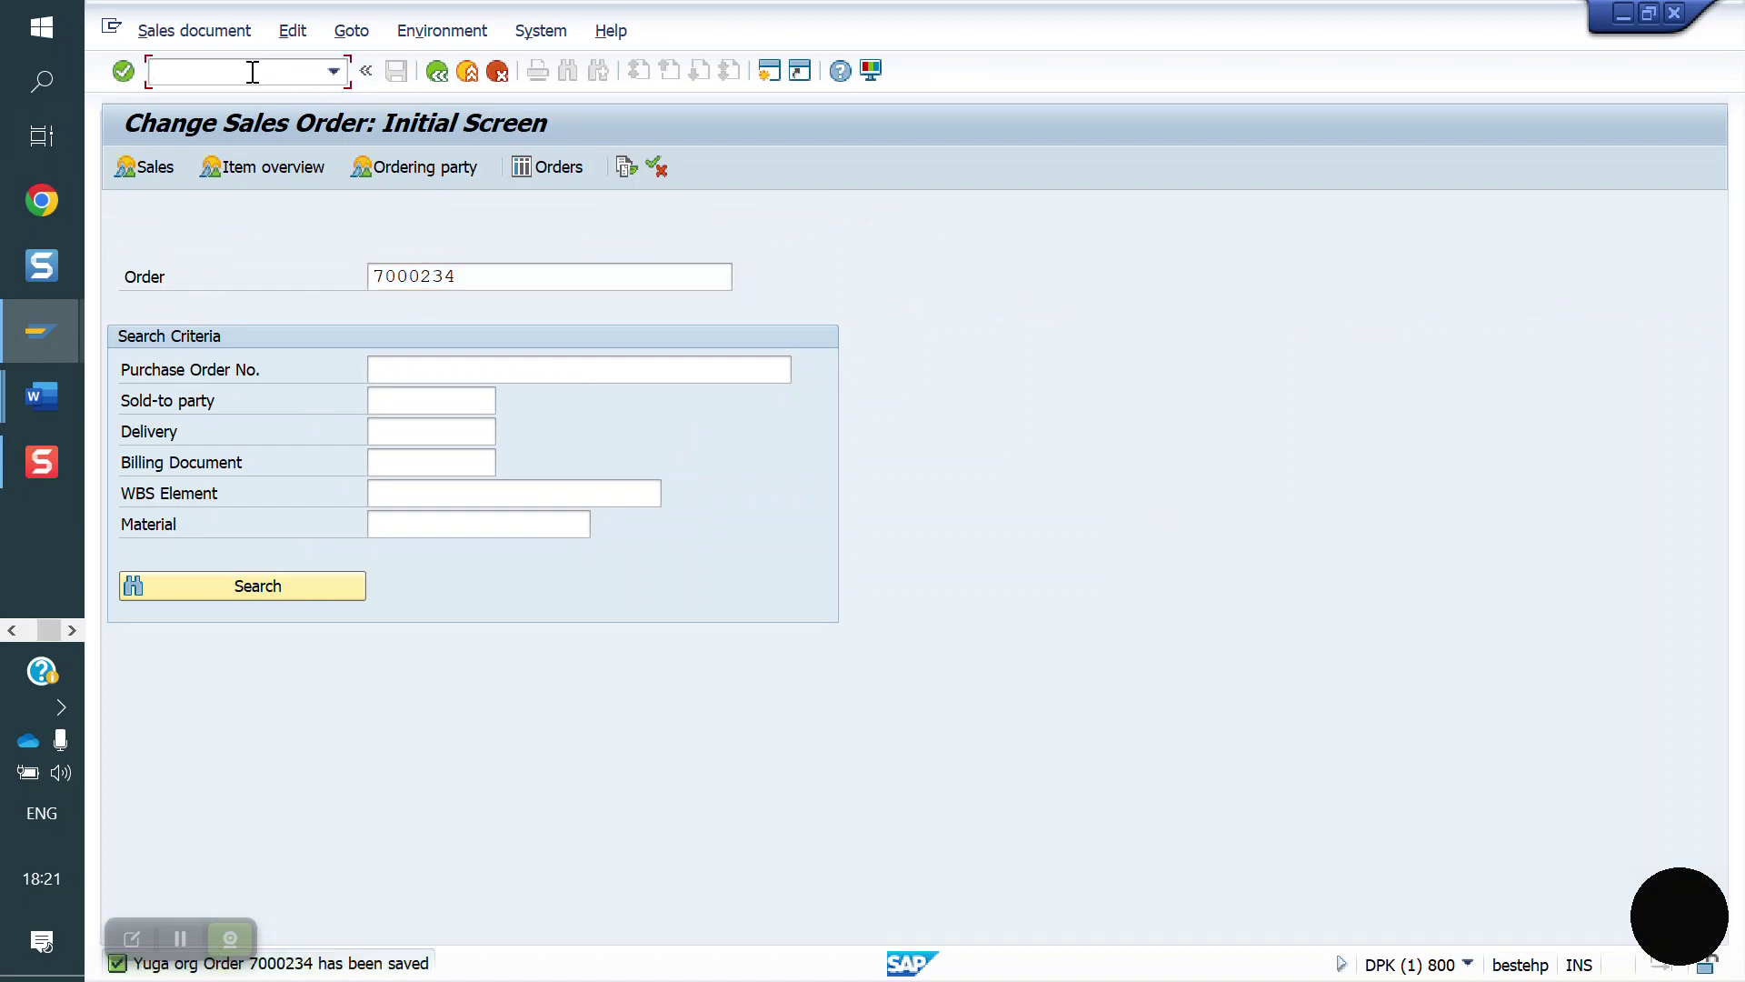
{"action": "key", "text": "Return"}
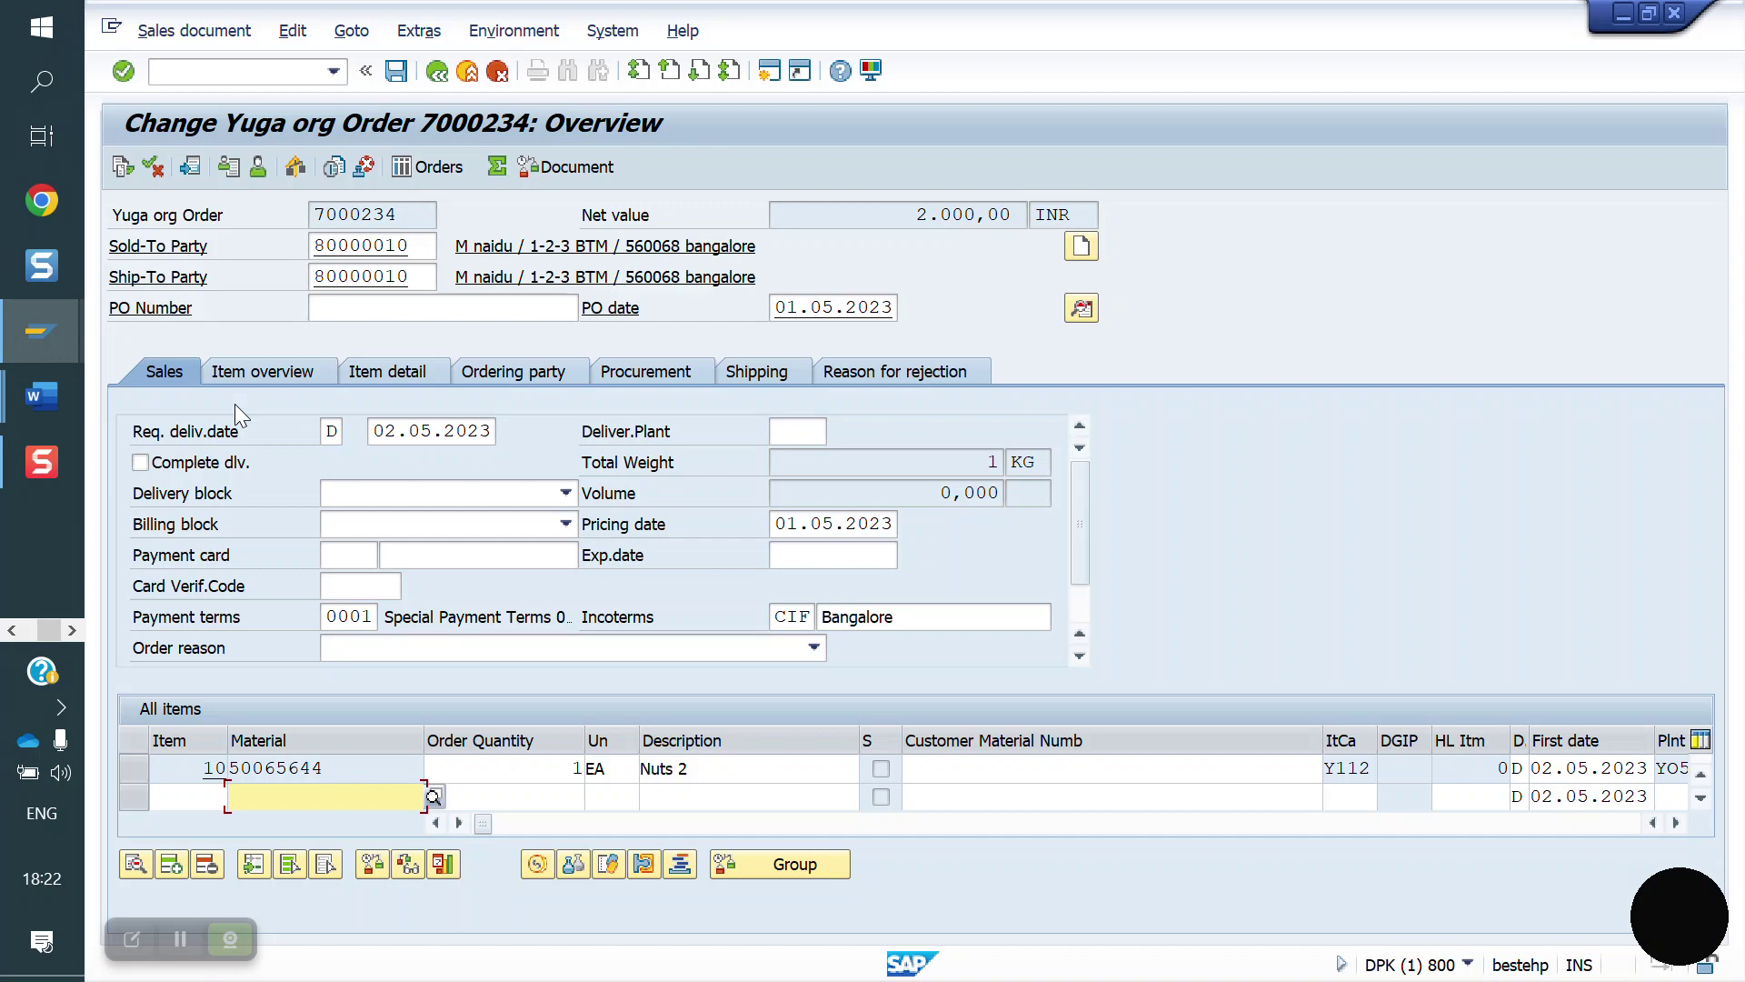
{"action": "left_click", "coordinate": [190, 33]}
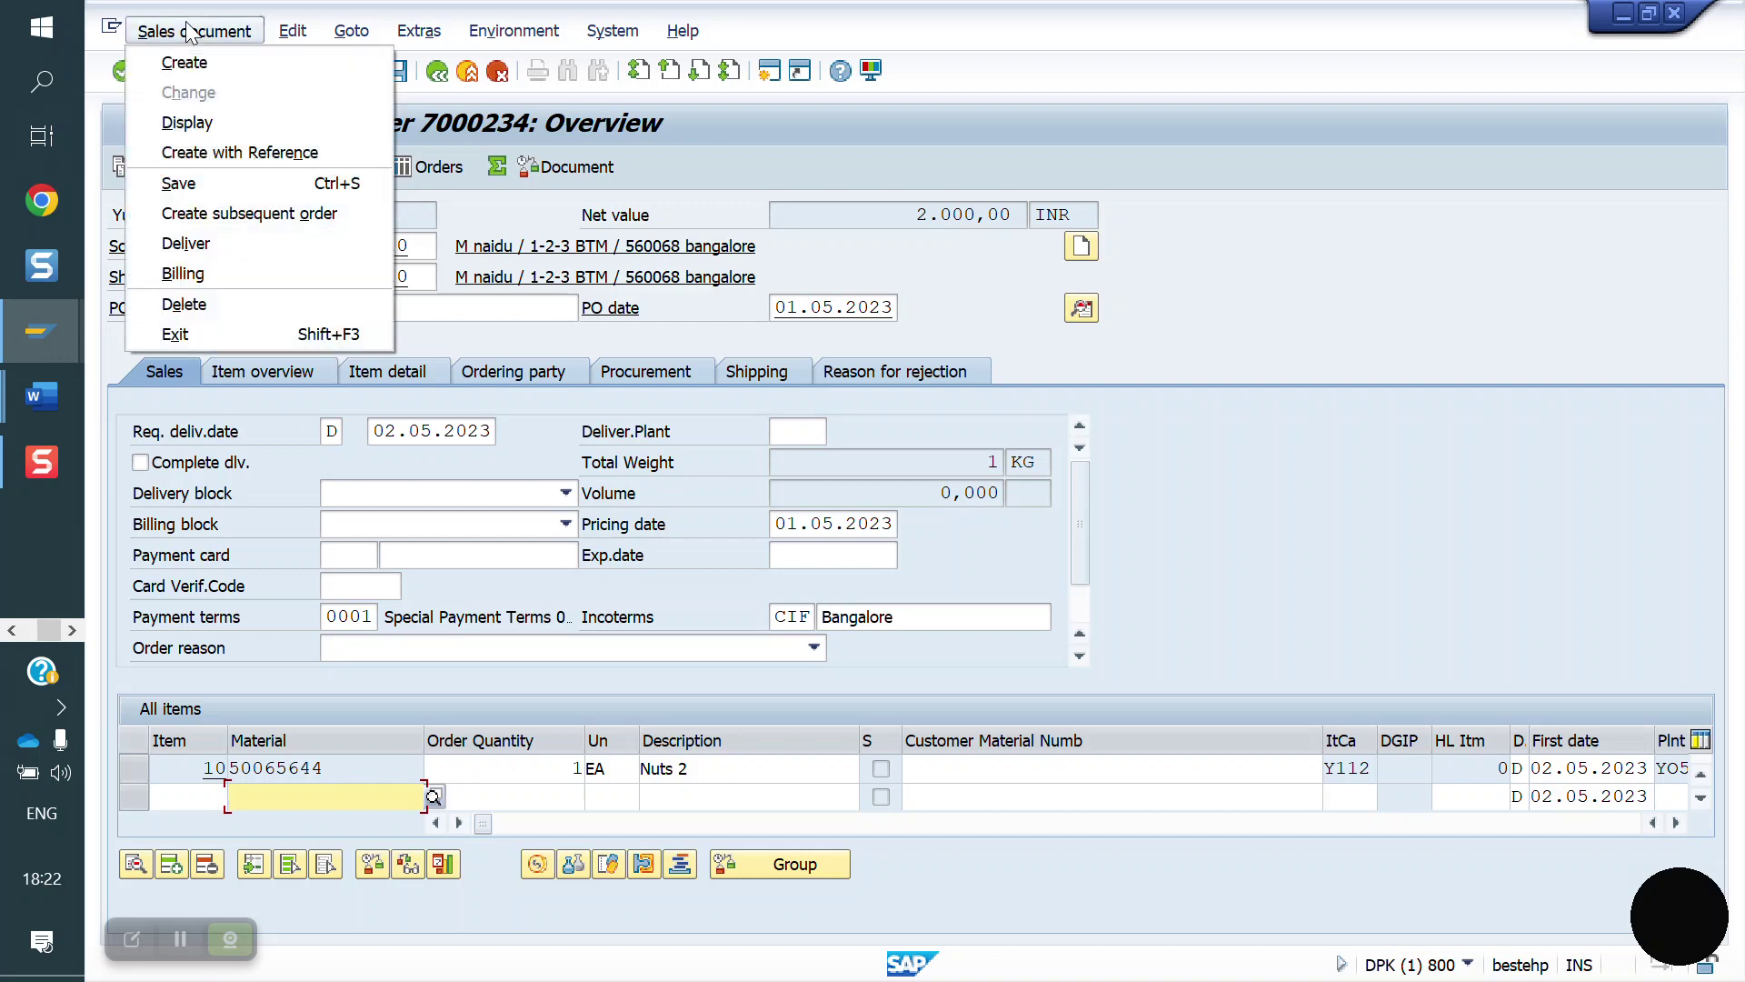
{"action": "left_click", "coordinate": [214, 242]}
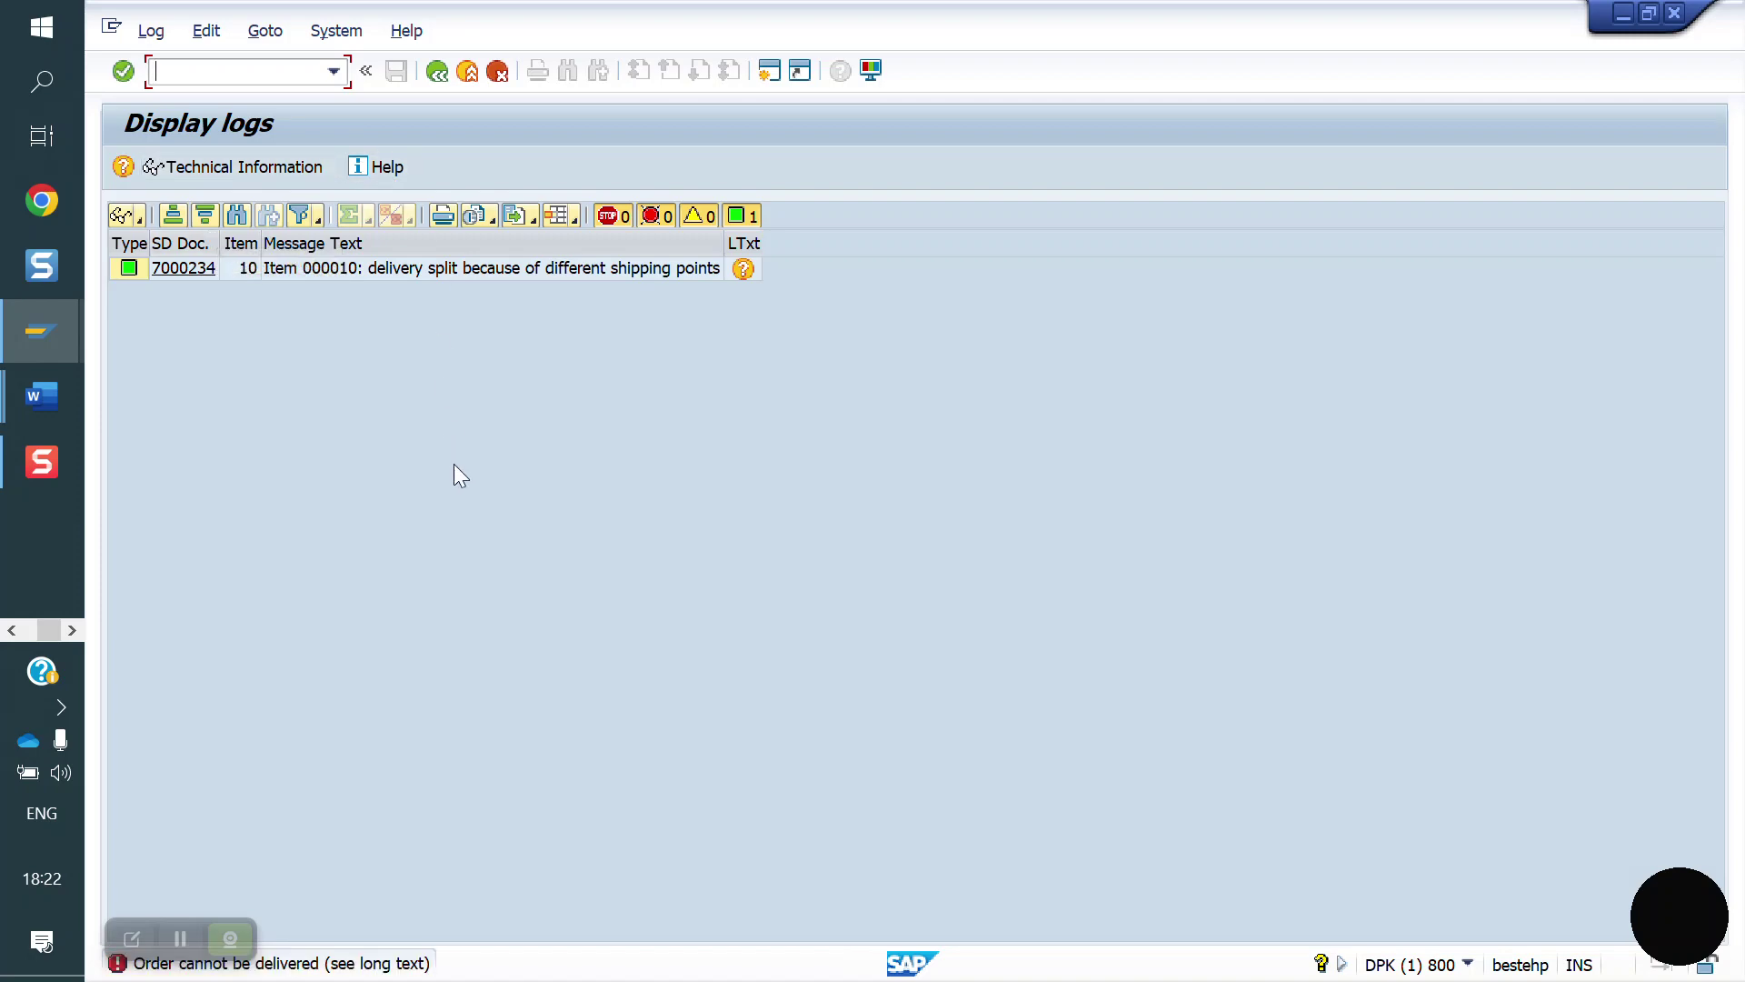
{"action": "type", "text": "/NVA02"}
{"action": "key", "text": "Return"}
{"action": "key", "text": "Return"}
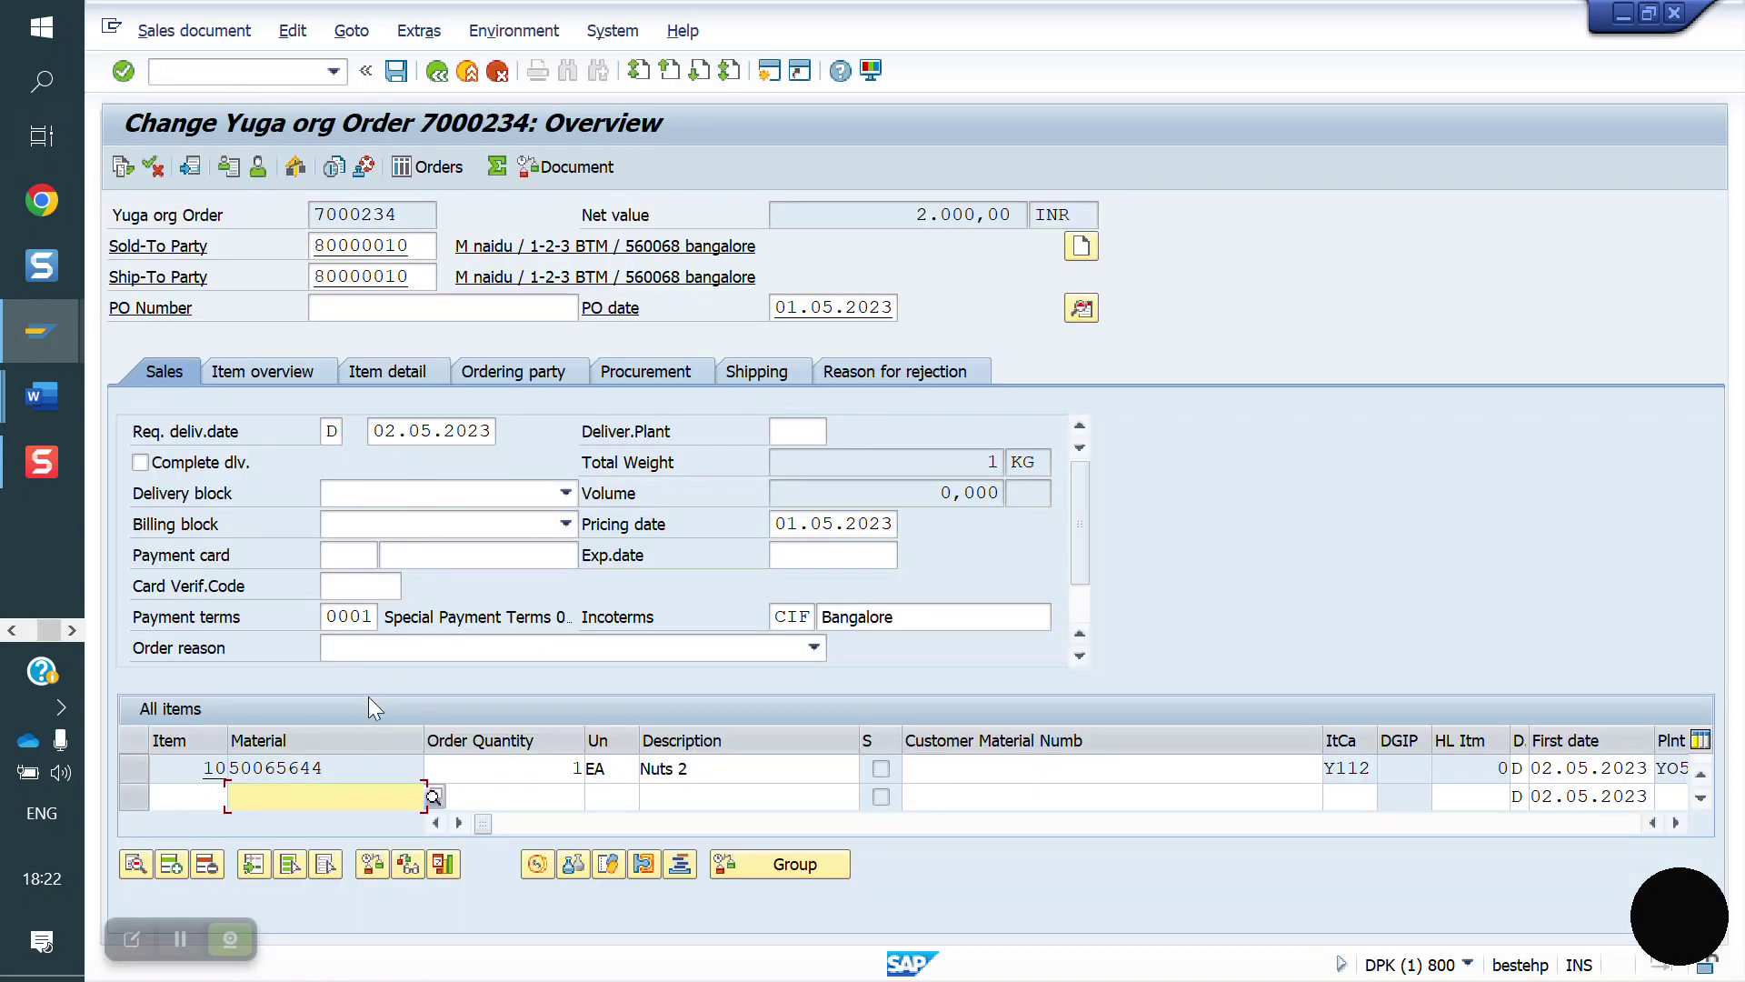
Check the Nuts 2 item's shipping data and the OVL2 shipping point determination table
{"action": "double_click", "coordinate": [362, 766]}
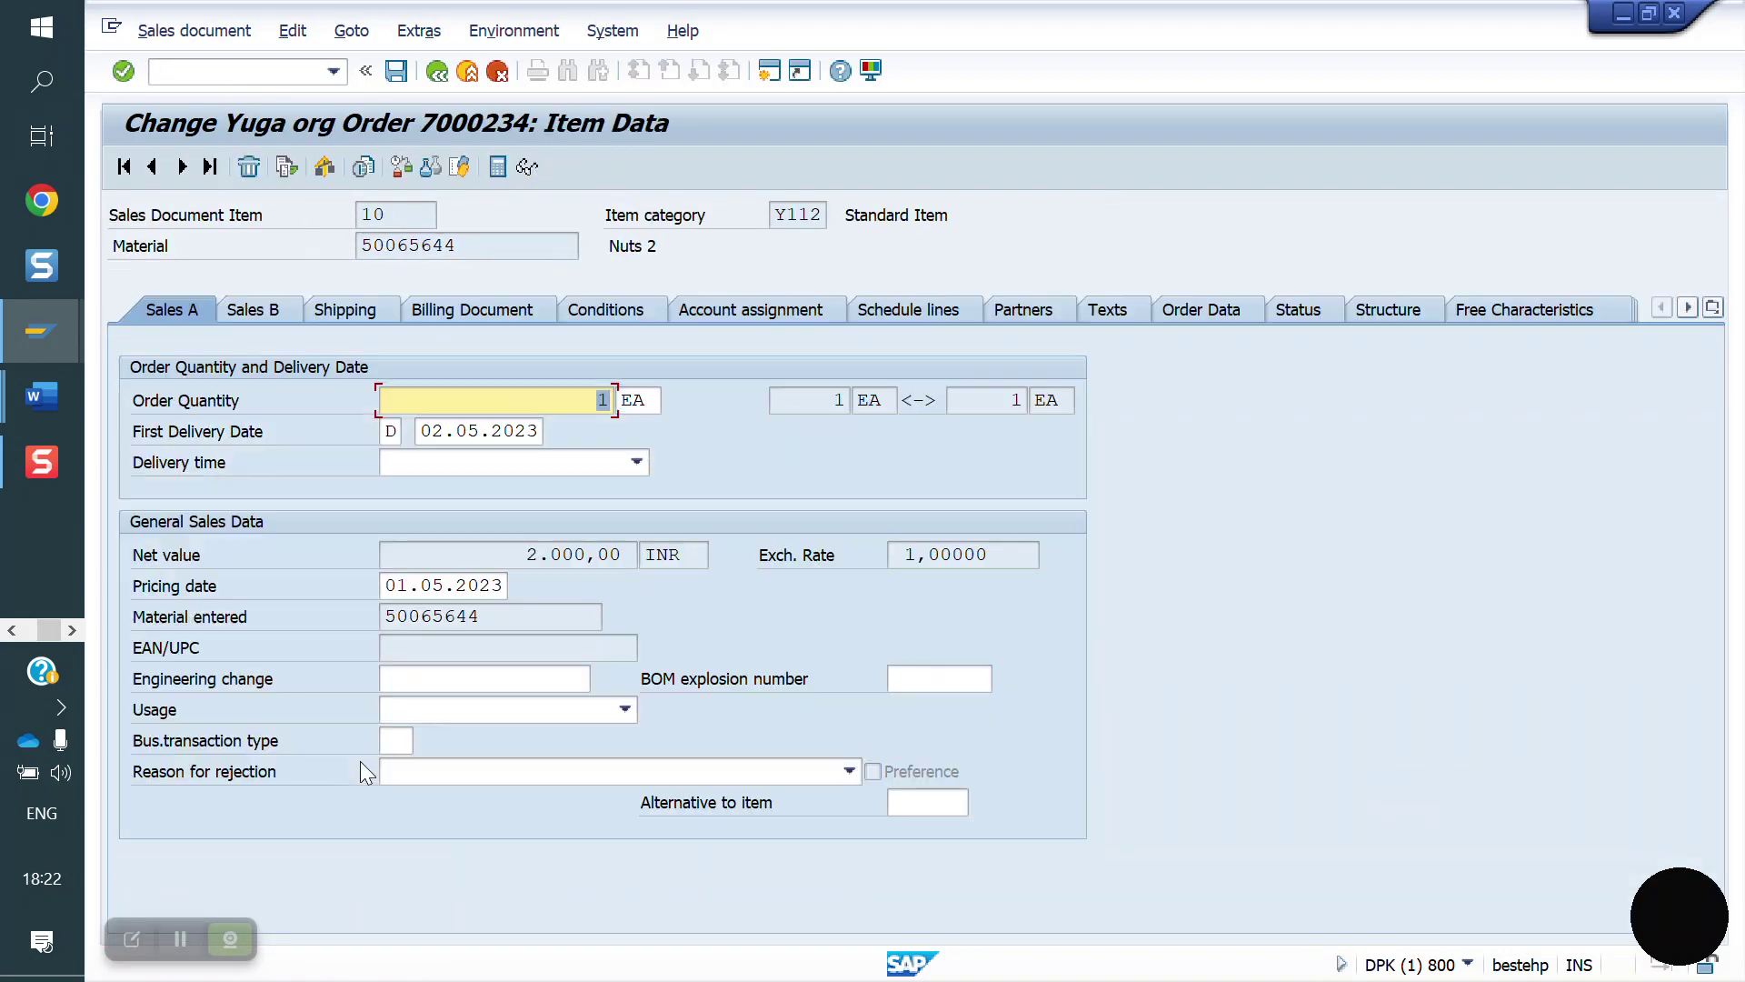
{"action": "left_click", "coordinate": [344, 309]}
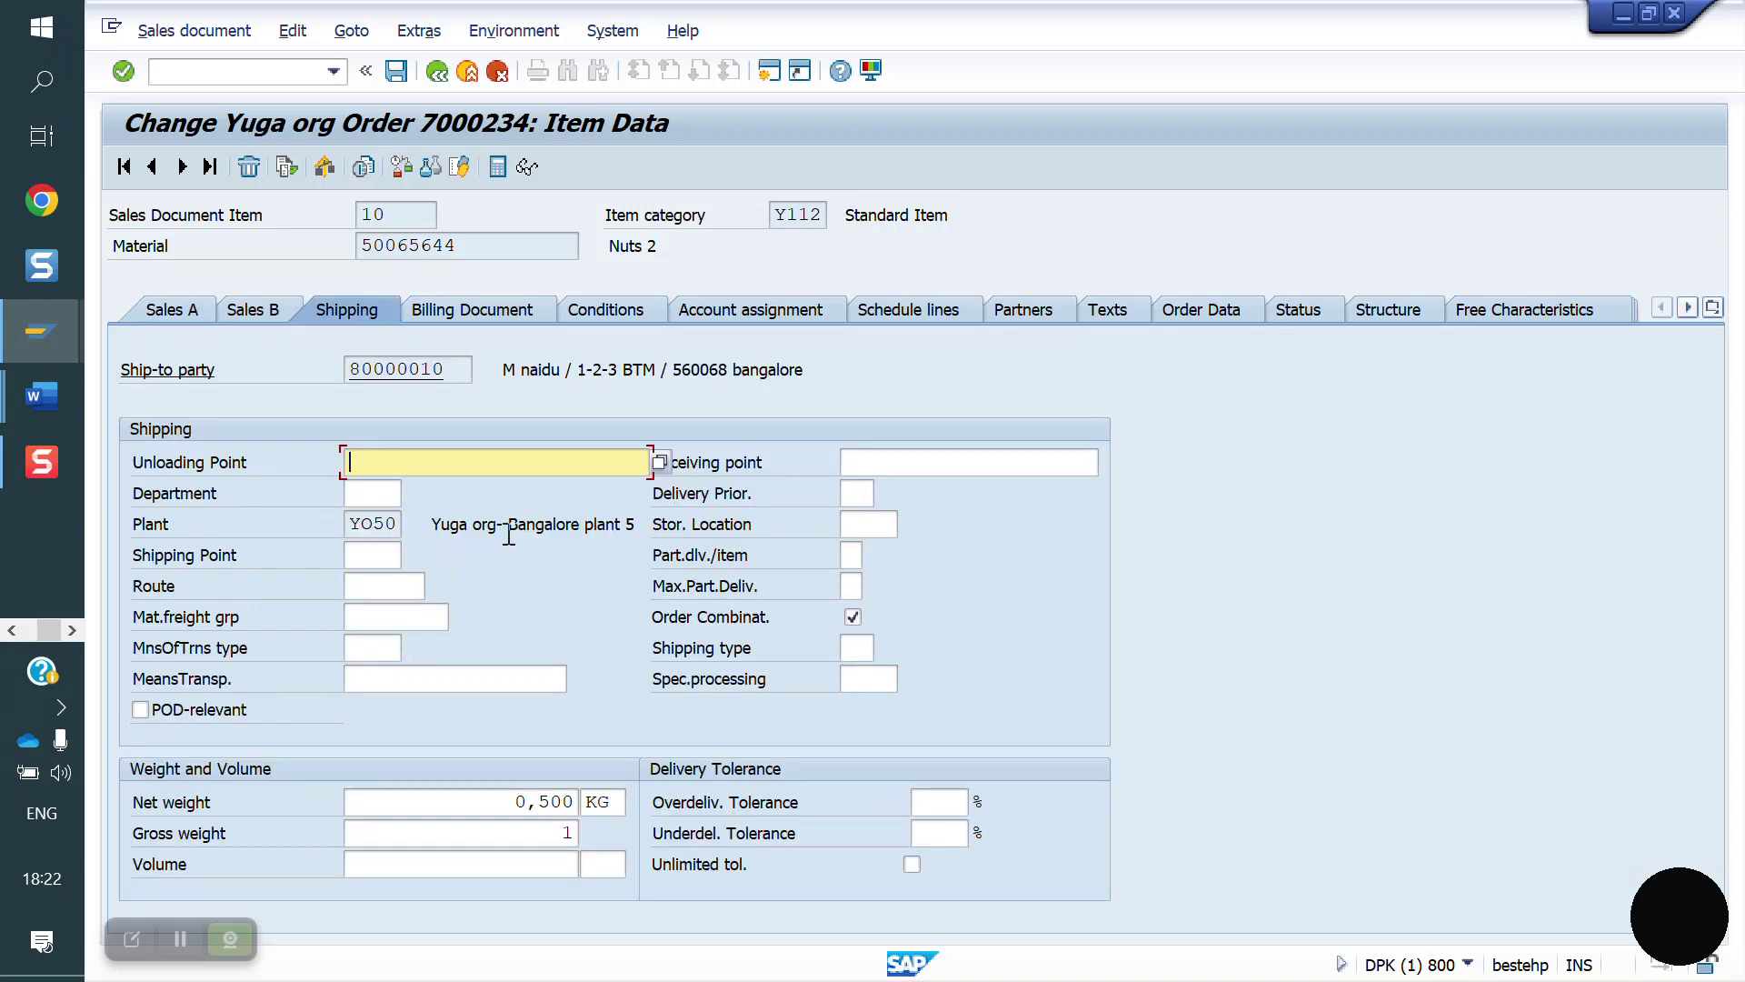
{"action": "left_click", "coordinate": [246, 72]}
{"action": "type", "text": "/NO"}
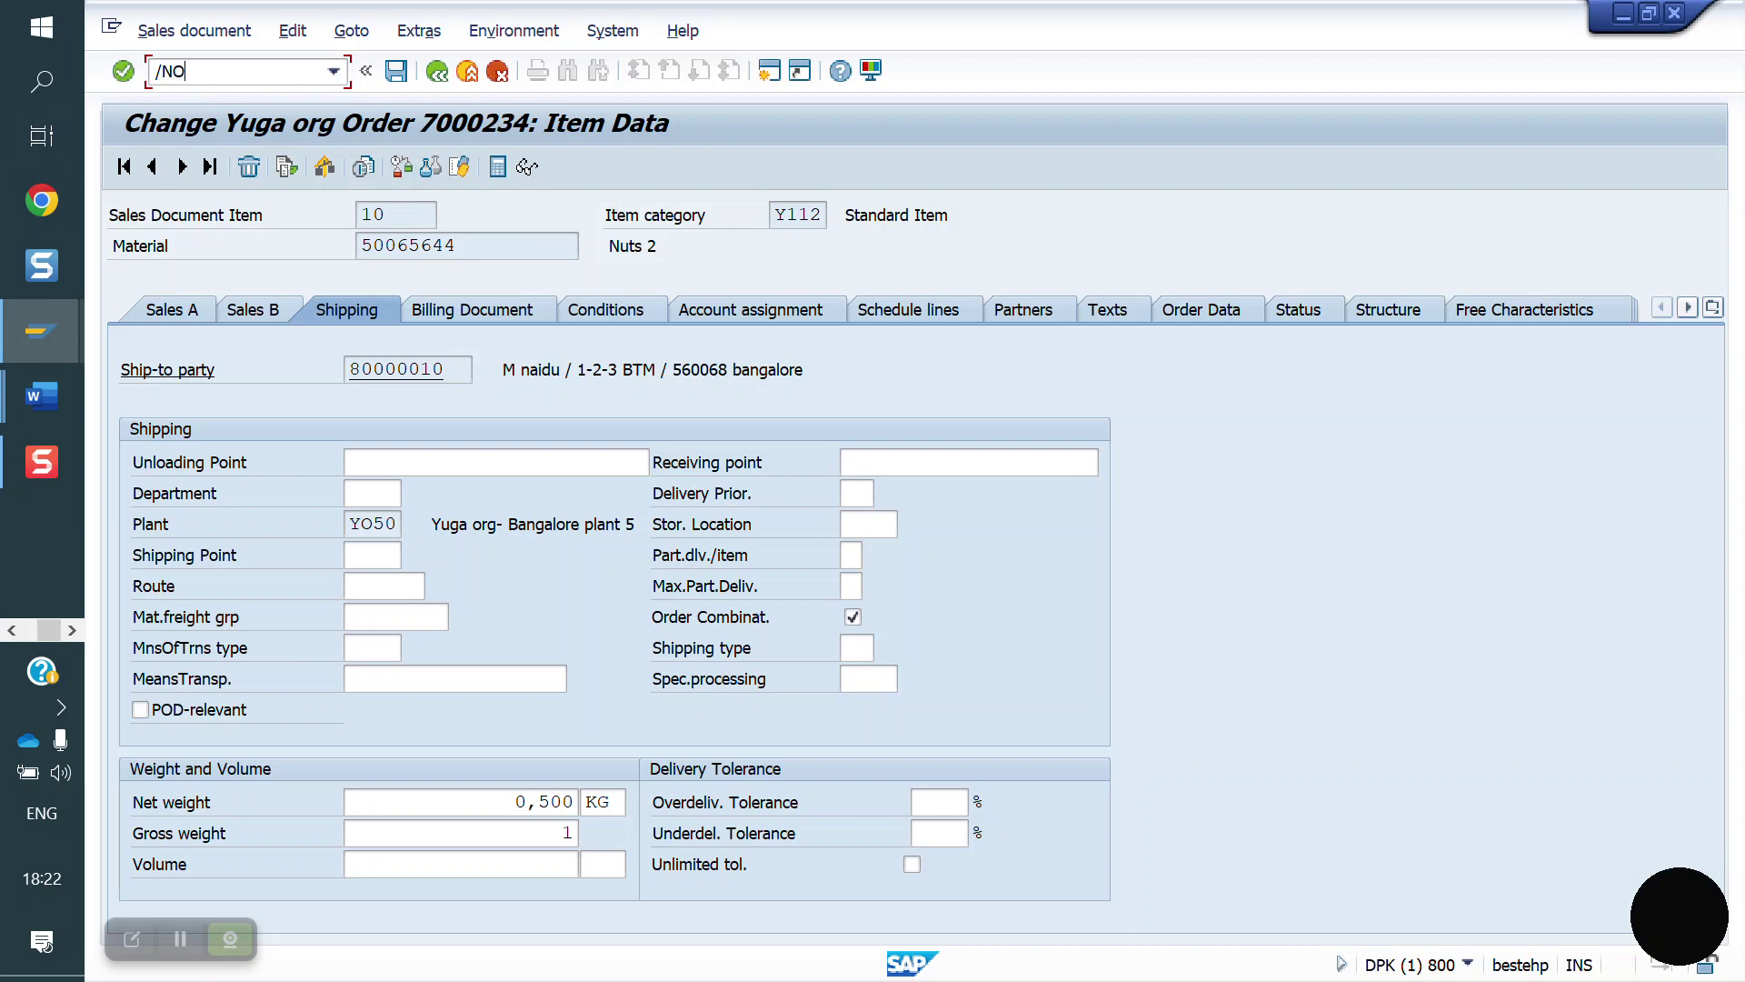
{"action": "type", "text": "VL2"}
{"action": "key", "text": "Return"}
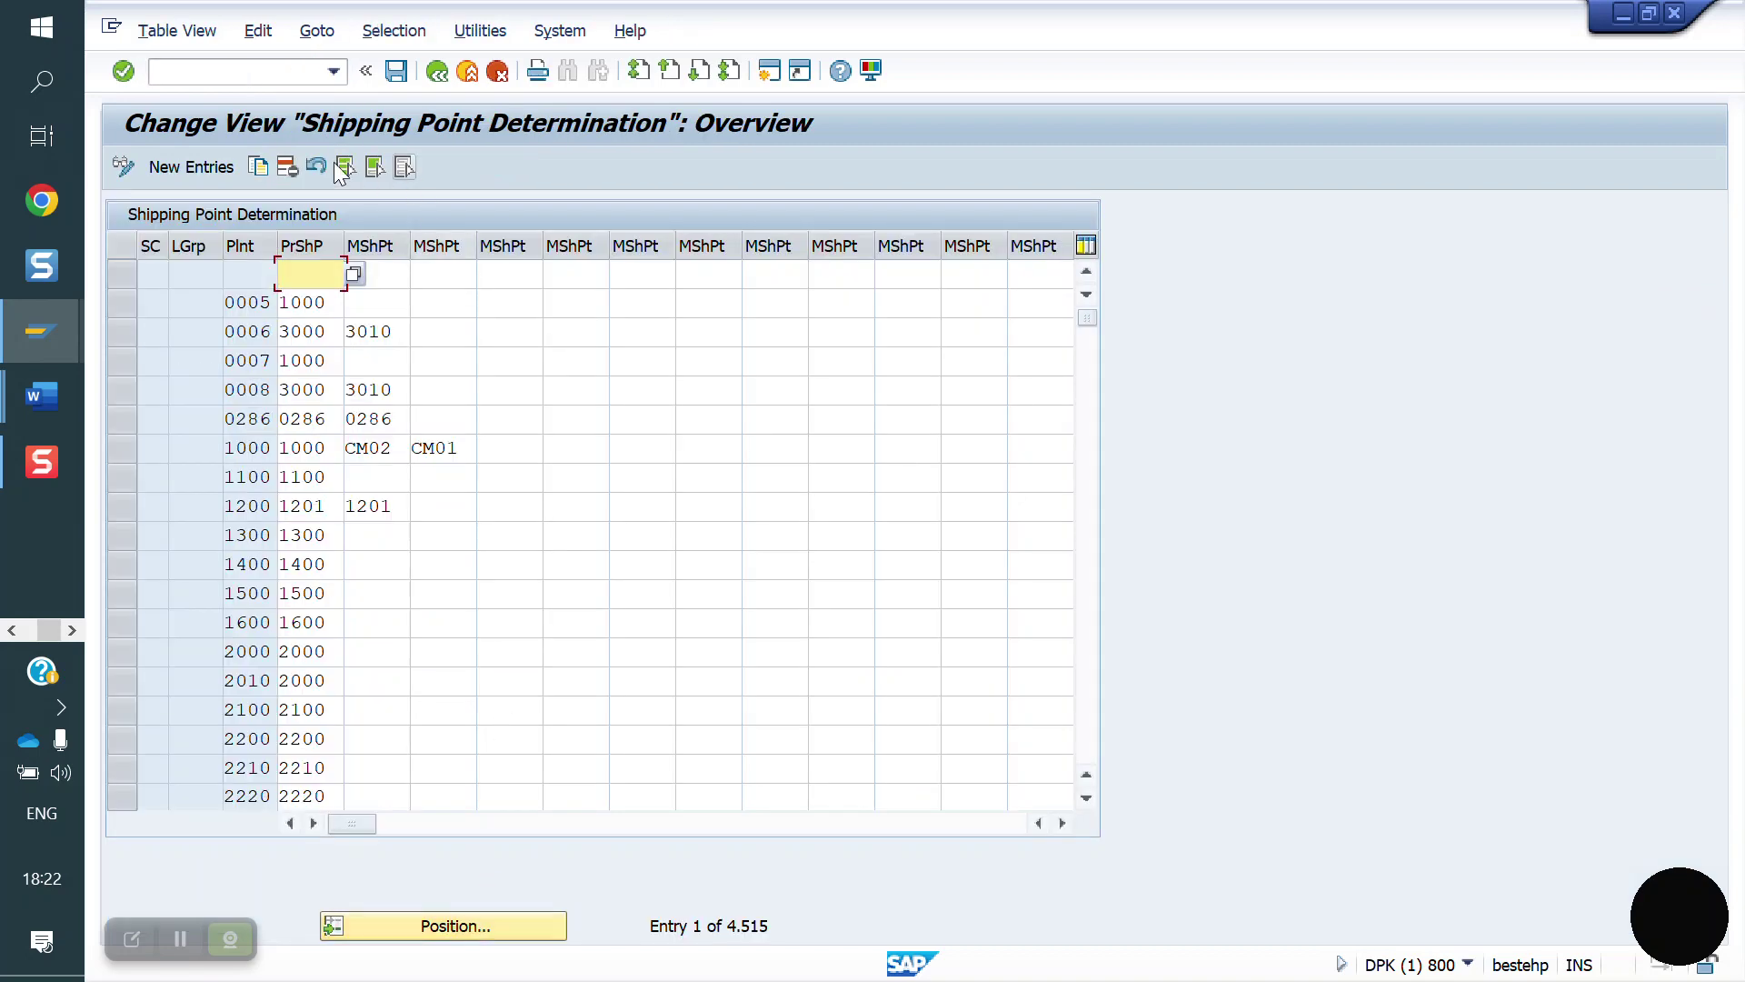
Display the customer in XD03 and check its sales area shipping conditions 01
{"action": "left_click", "coordinate": [217, 71]}
{"action": "type", "text": "/NXD03"}
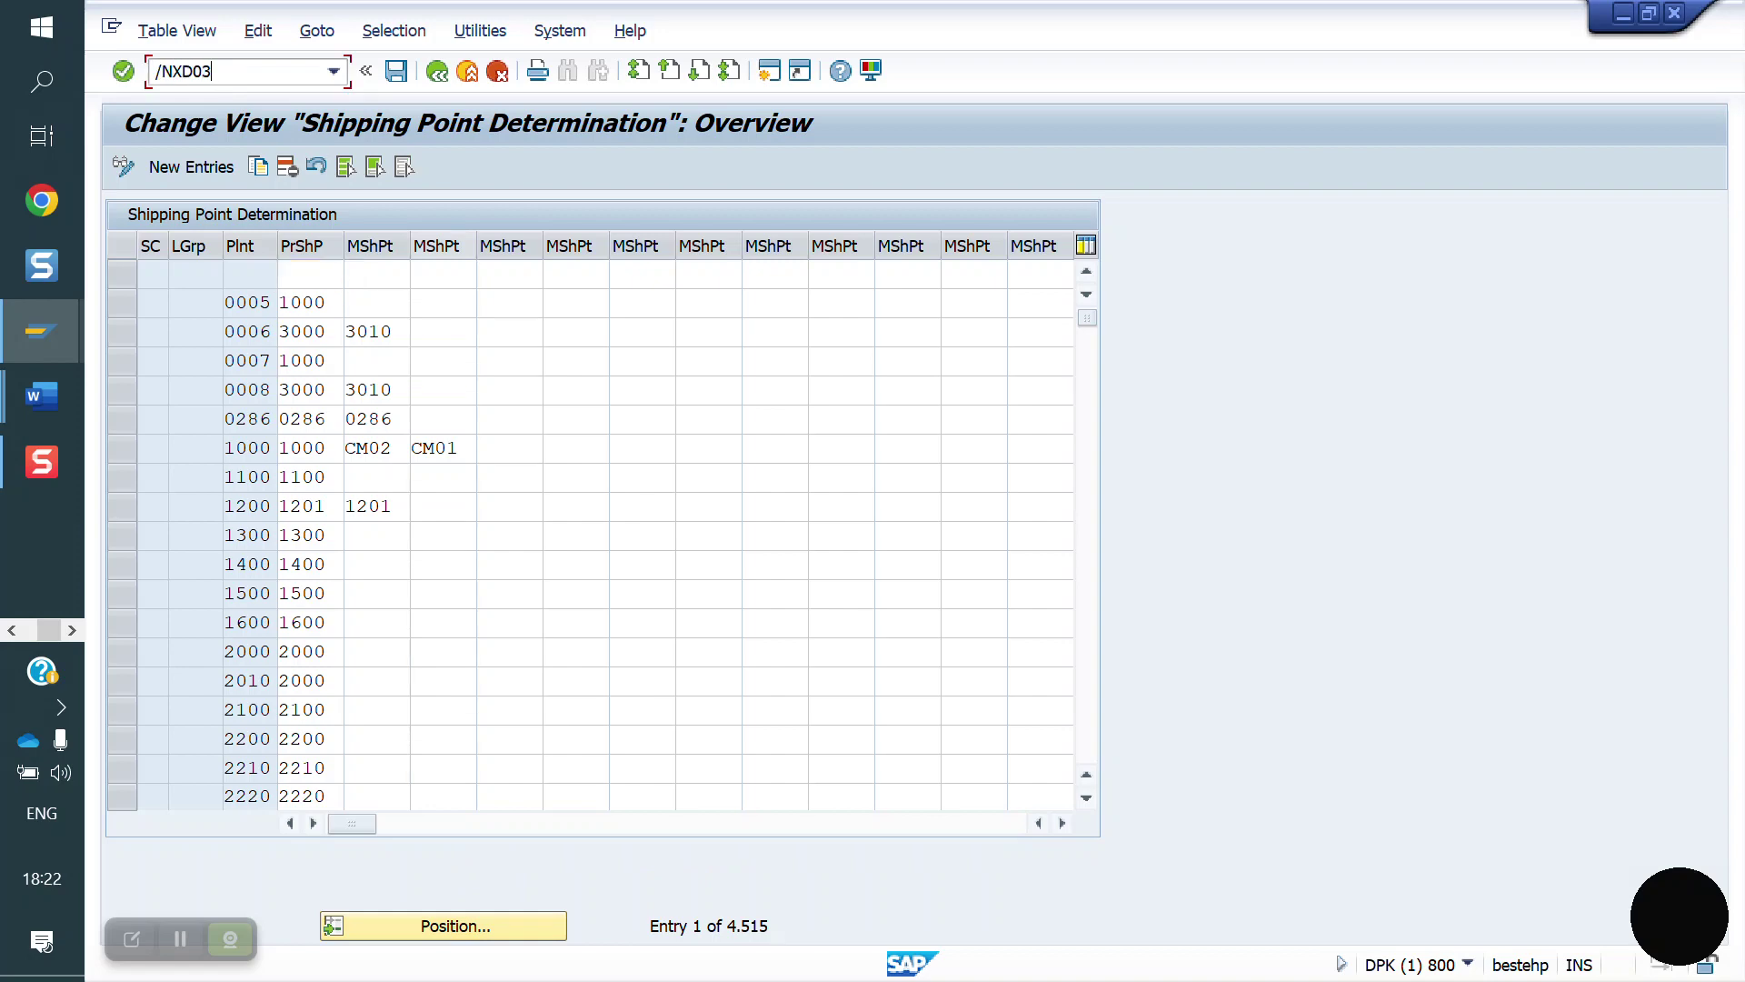
{"action": "key", "text": "Return"}
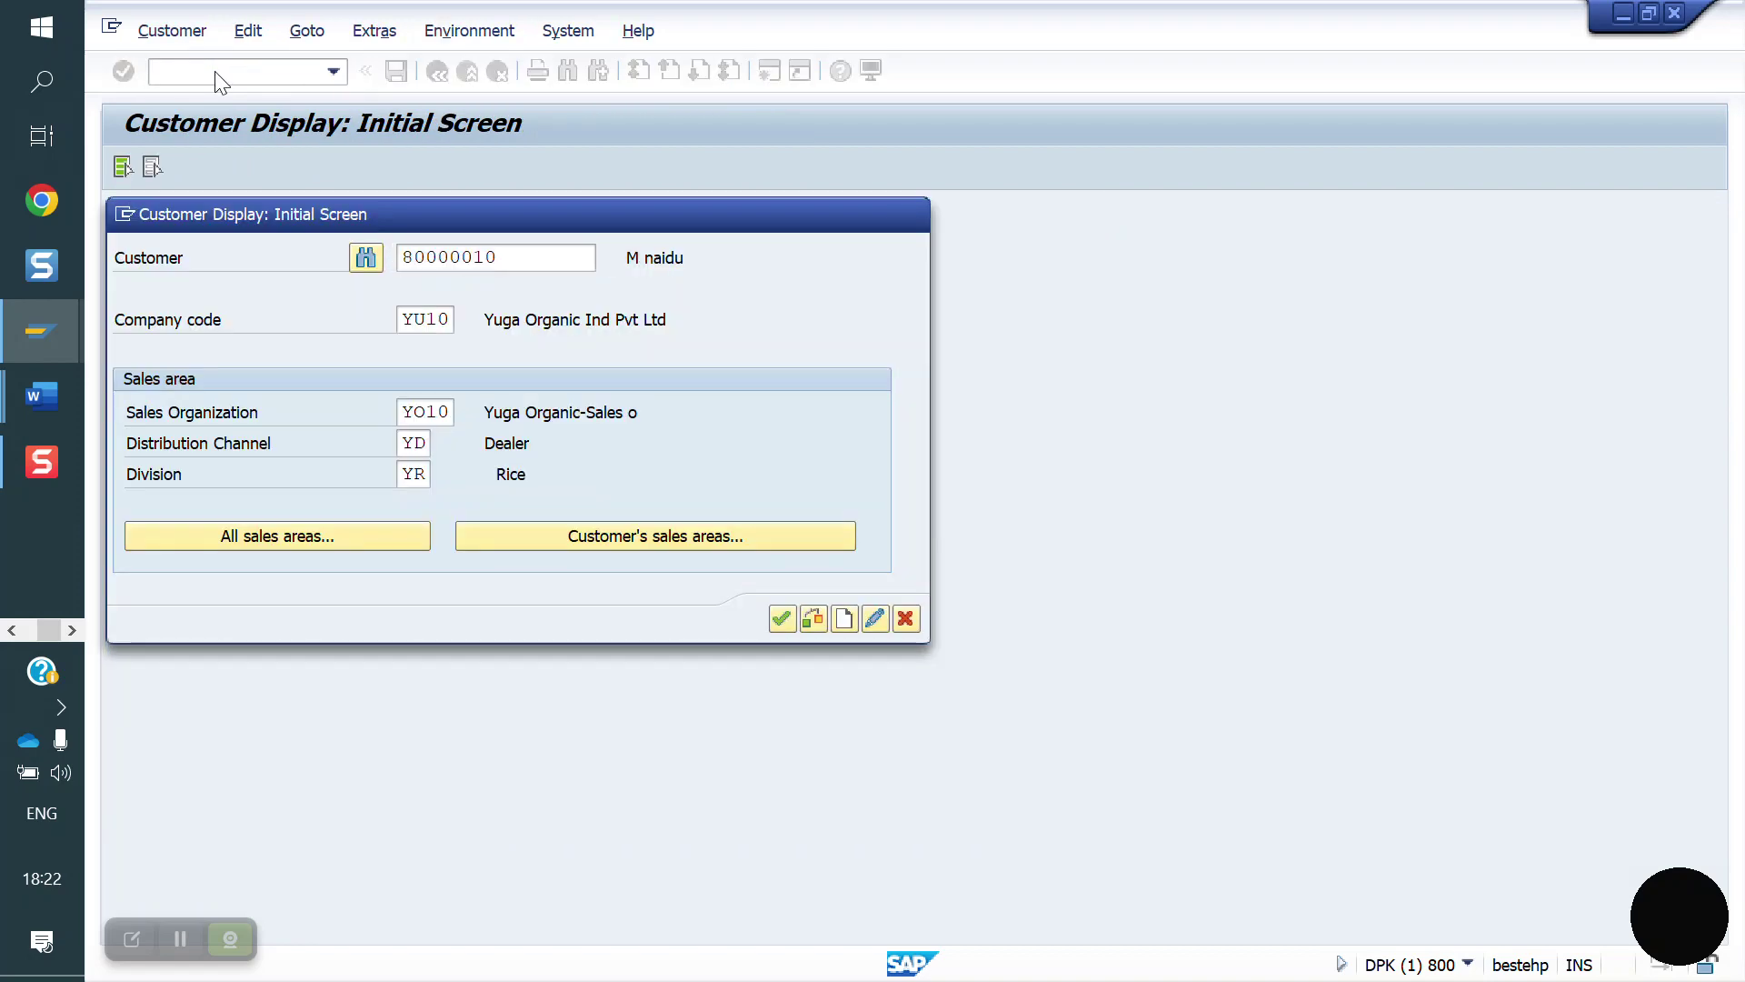
{"action": "key", "text": "Return"}
{"action": "left_click", "coordinate": [536, 166]}
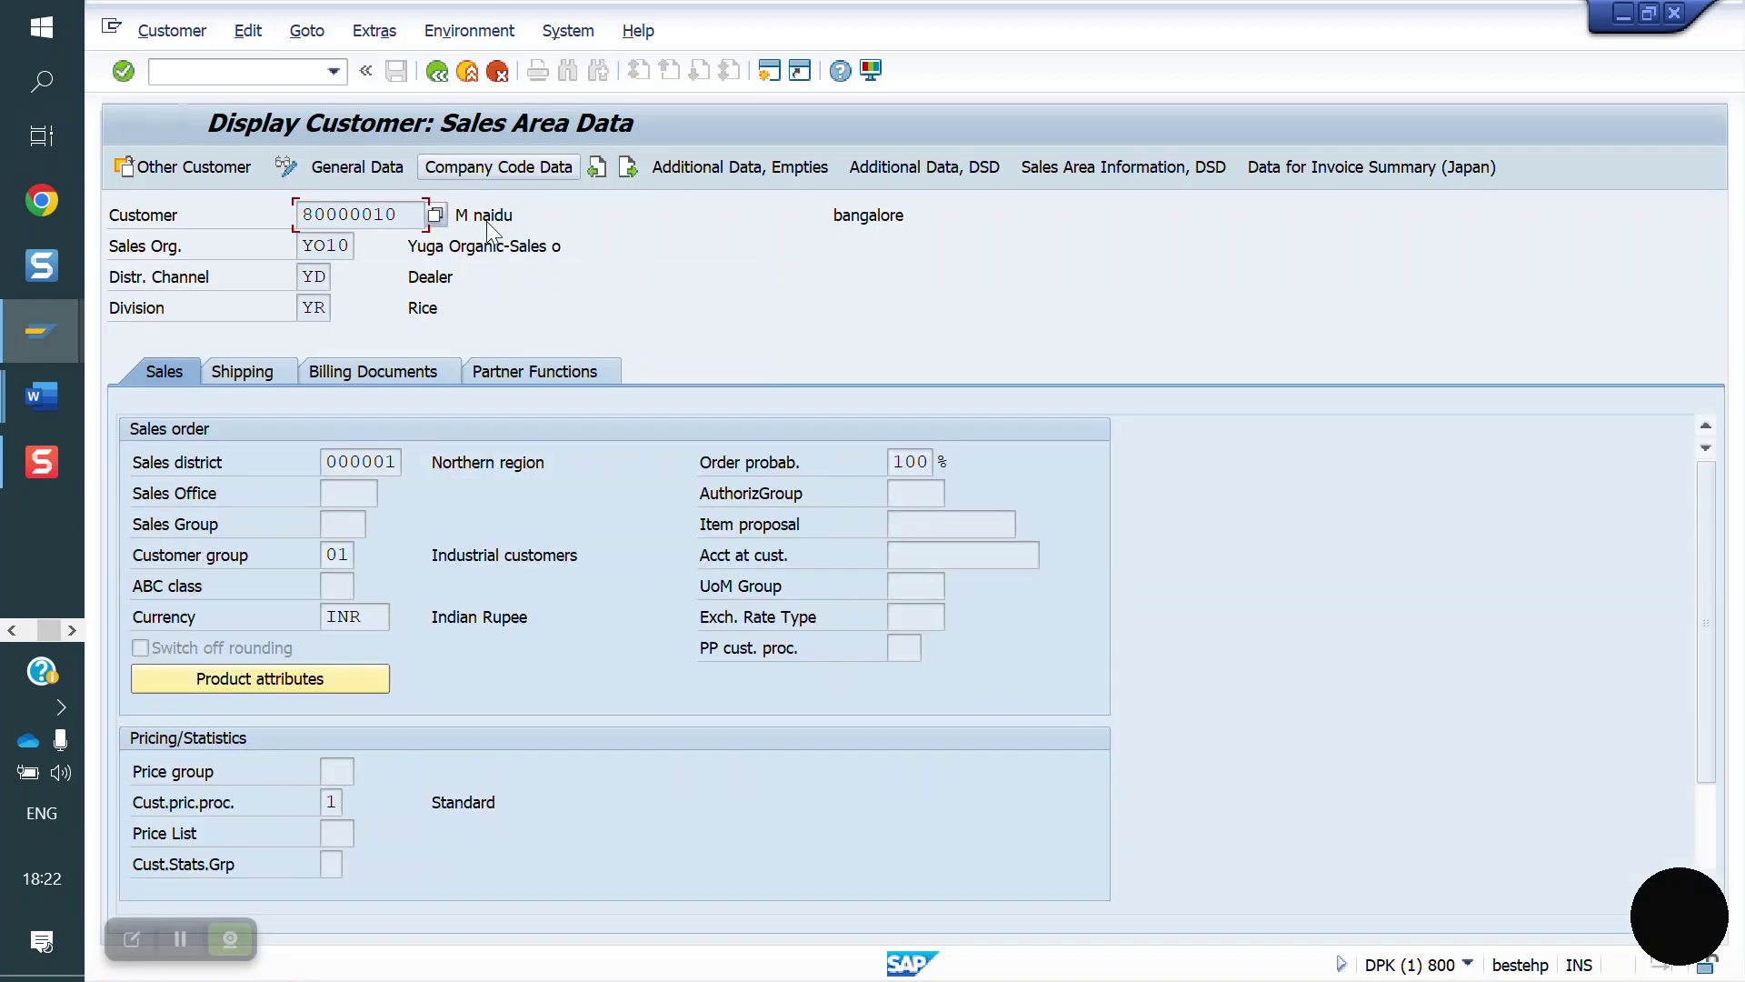
{"action": "left_click", "coordinate": [249, 374]}
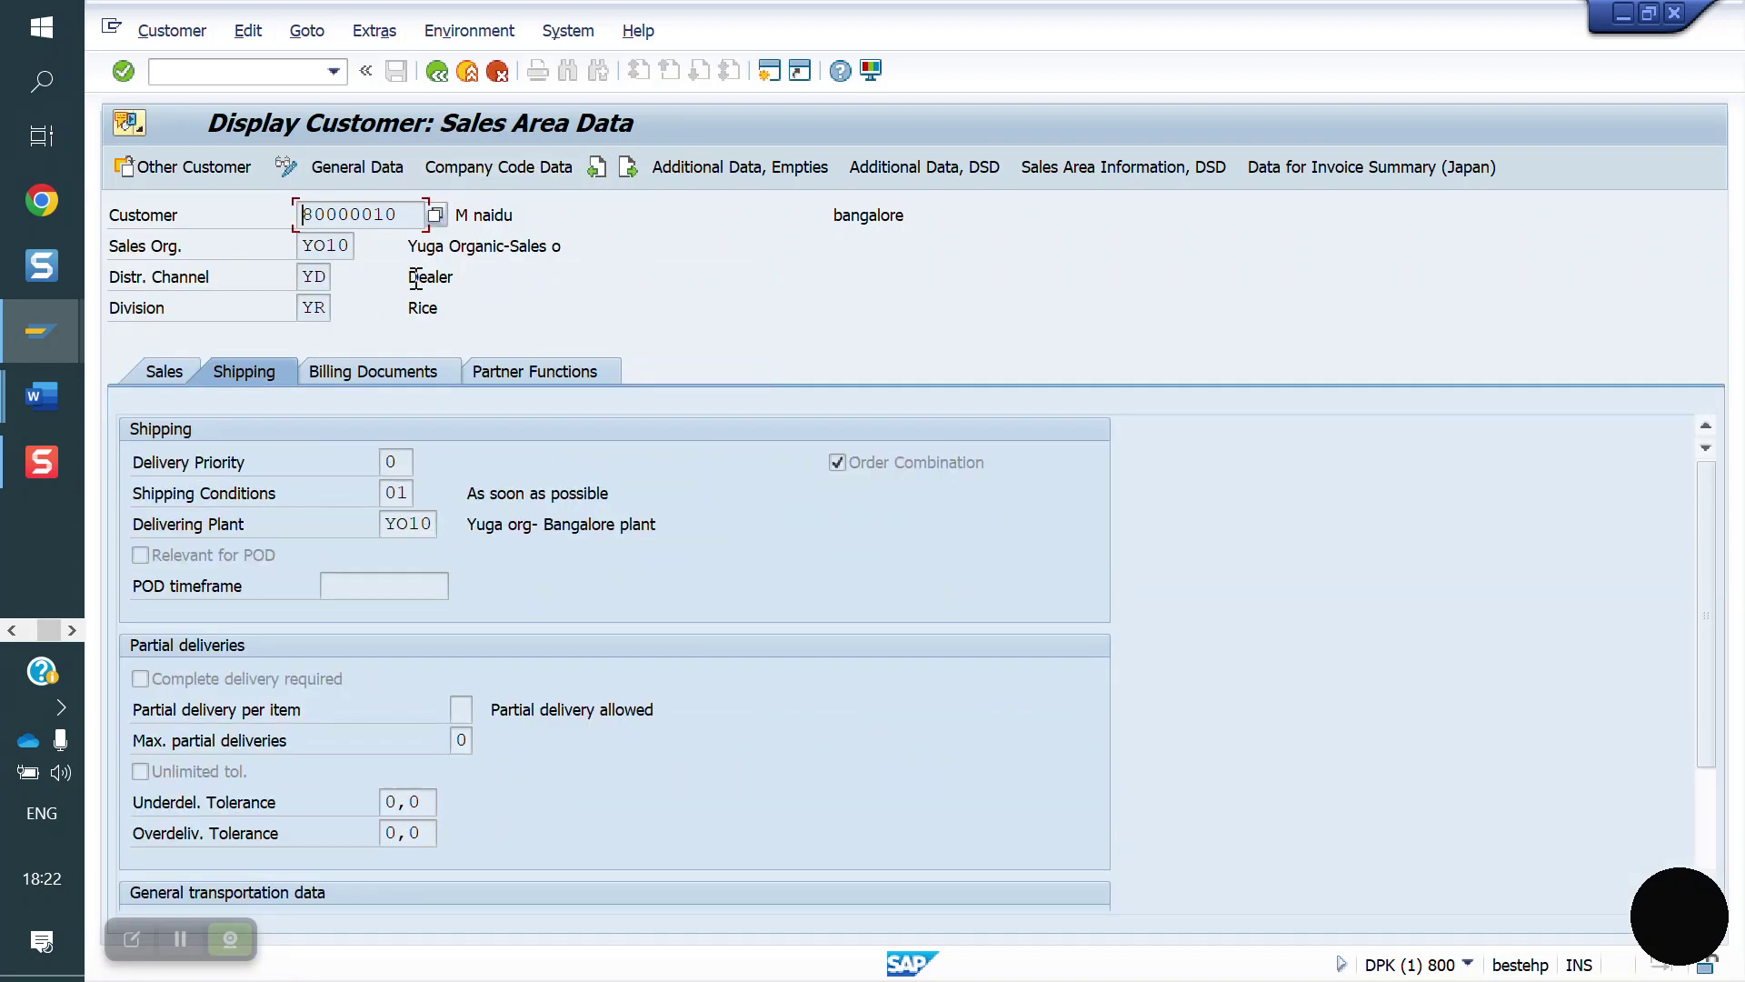
{"action": "left_click", "coordinate": [244, 78]}
{"action": "type", "text": "/NVOV8"}
In VOV8, locate order type YOOR and set its shipping conditions to 01
{"action": "key", "text": "Return"}
{"action": "left_click", "coordinate": [305, 923]}
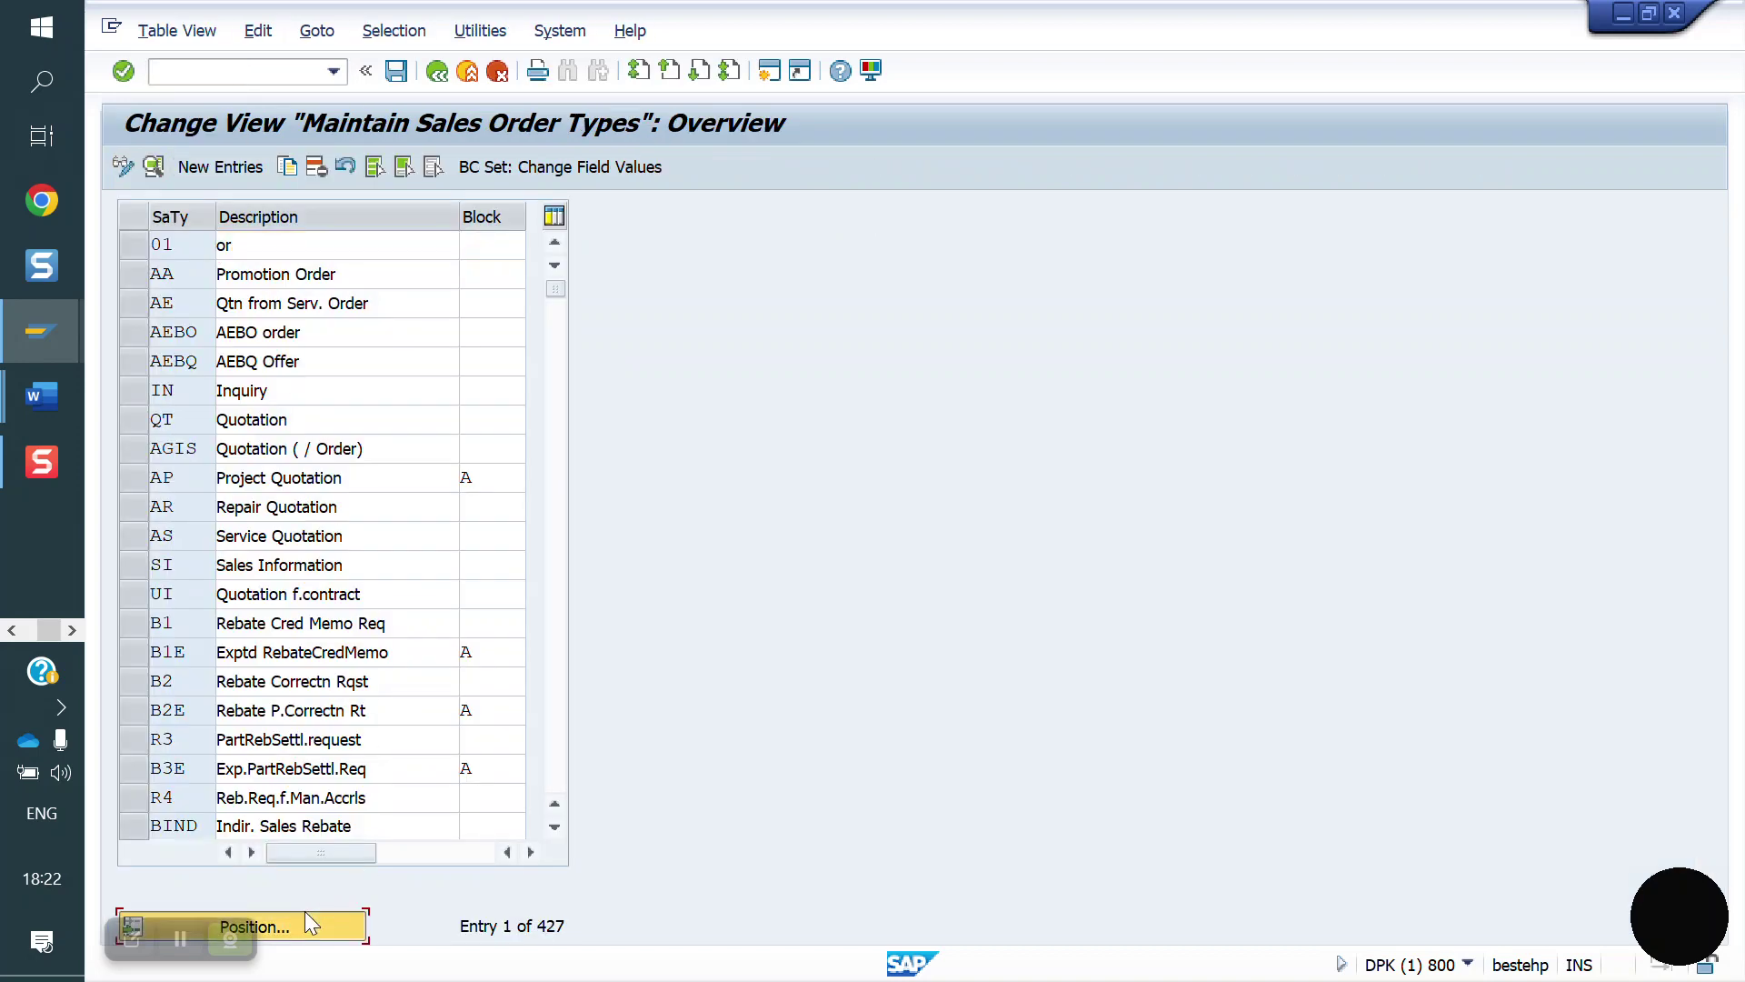
{"action": "type", "text": "YOOR"}
{"action": "key", "text": "Return"}
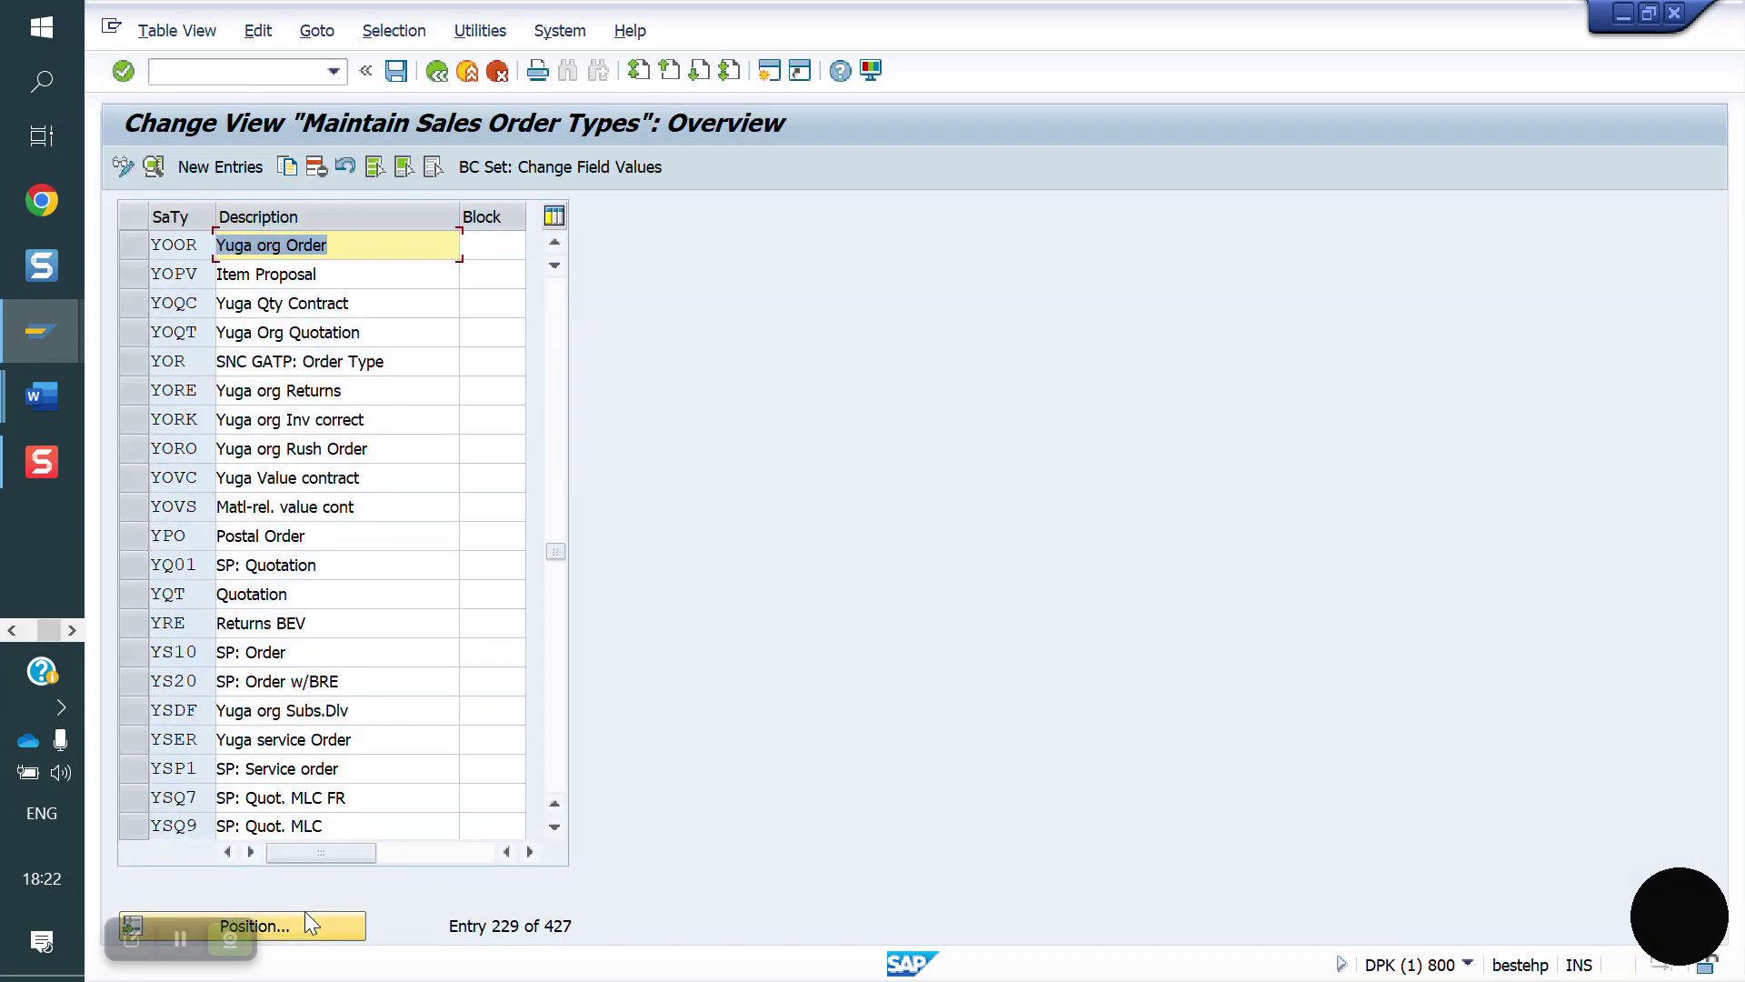
{"action": "double_click", "coordinate": [186, 240]}
{"action": "scroll", "coordinate": [423, 625], "scroll_direction": "down", "scroll_amount": 1}
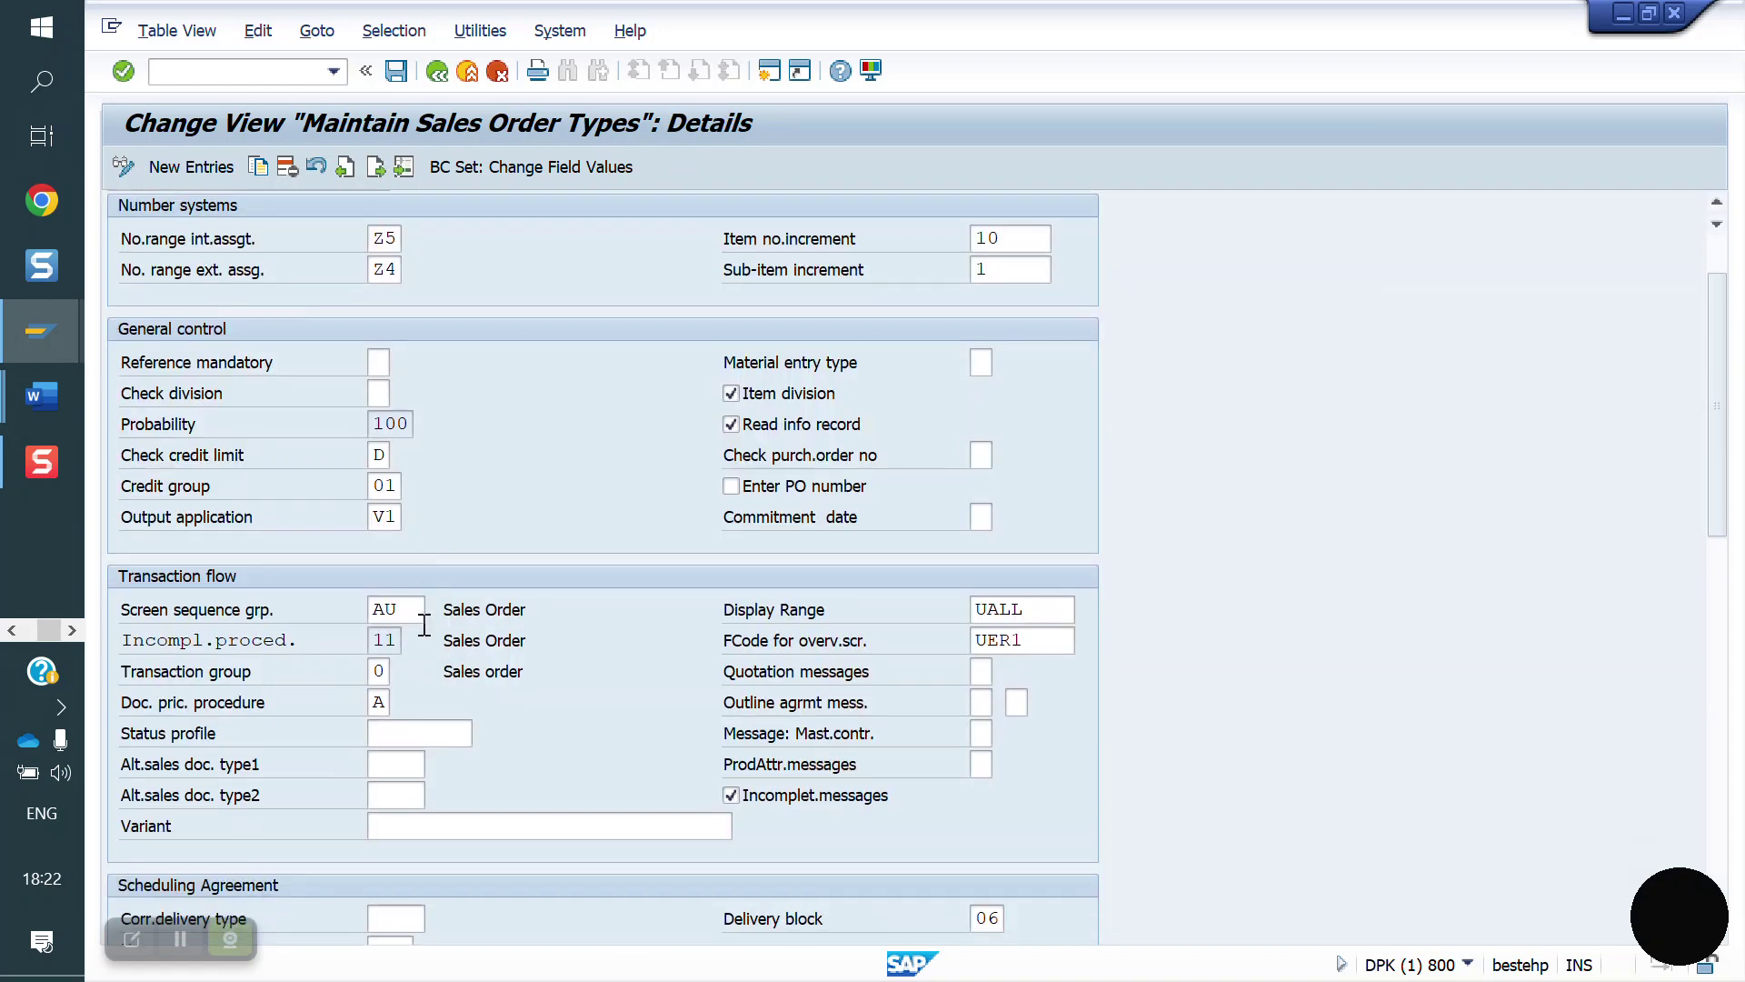
{"action": "scroll", "coordinate": [424, 626], "scroll_direction": "down", "scroll_amount": 5}
{"action": "left_click", "coordinate": [400, 647]}
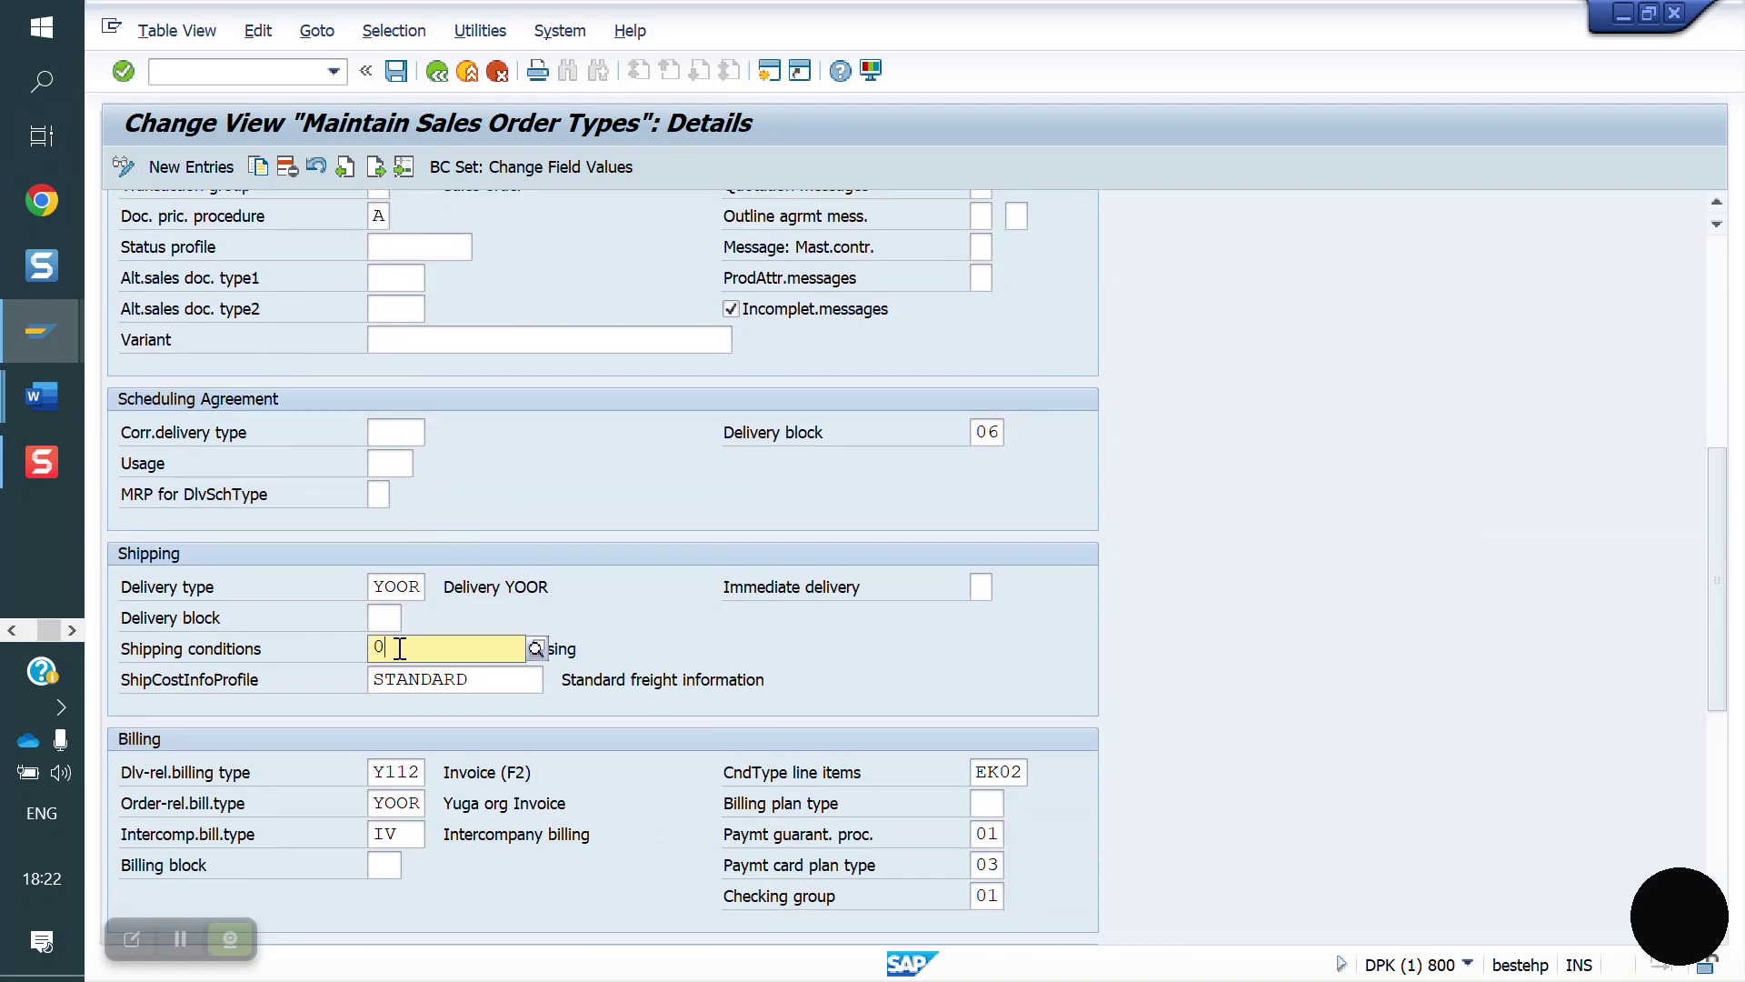
{"action": "key", "text": "F4"}
{"action": "key", "text": "Return"}
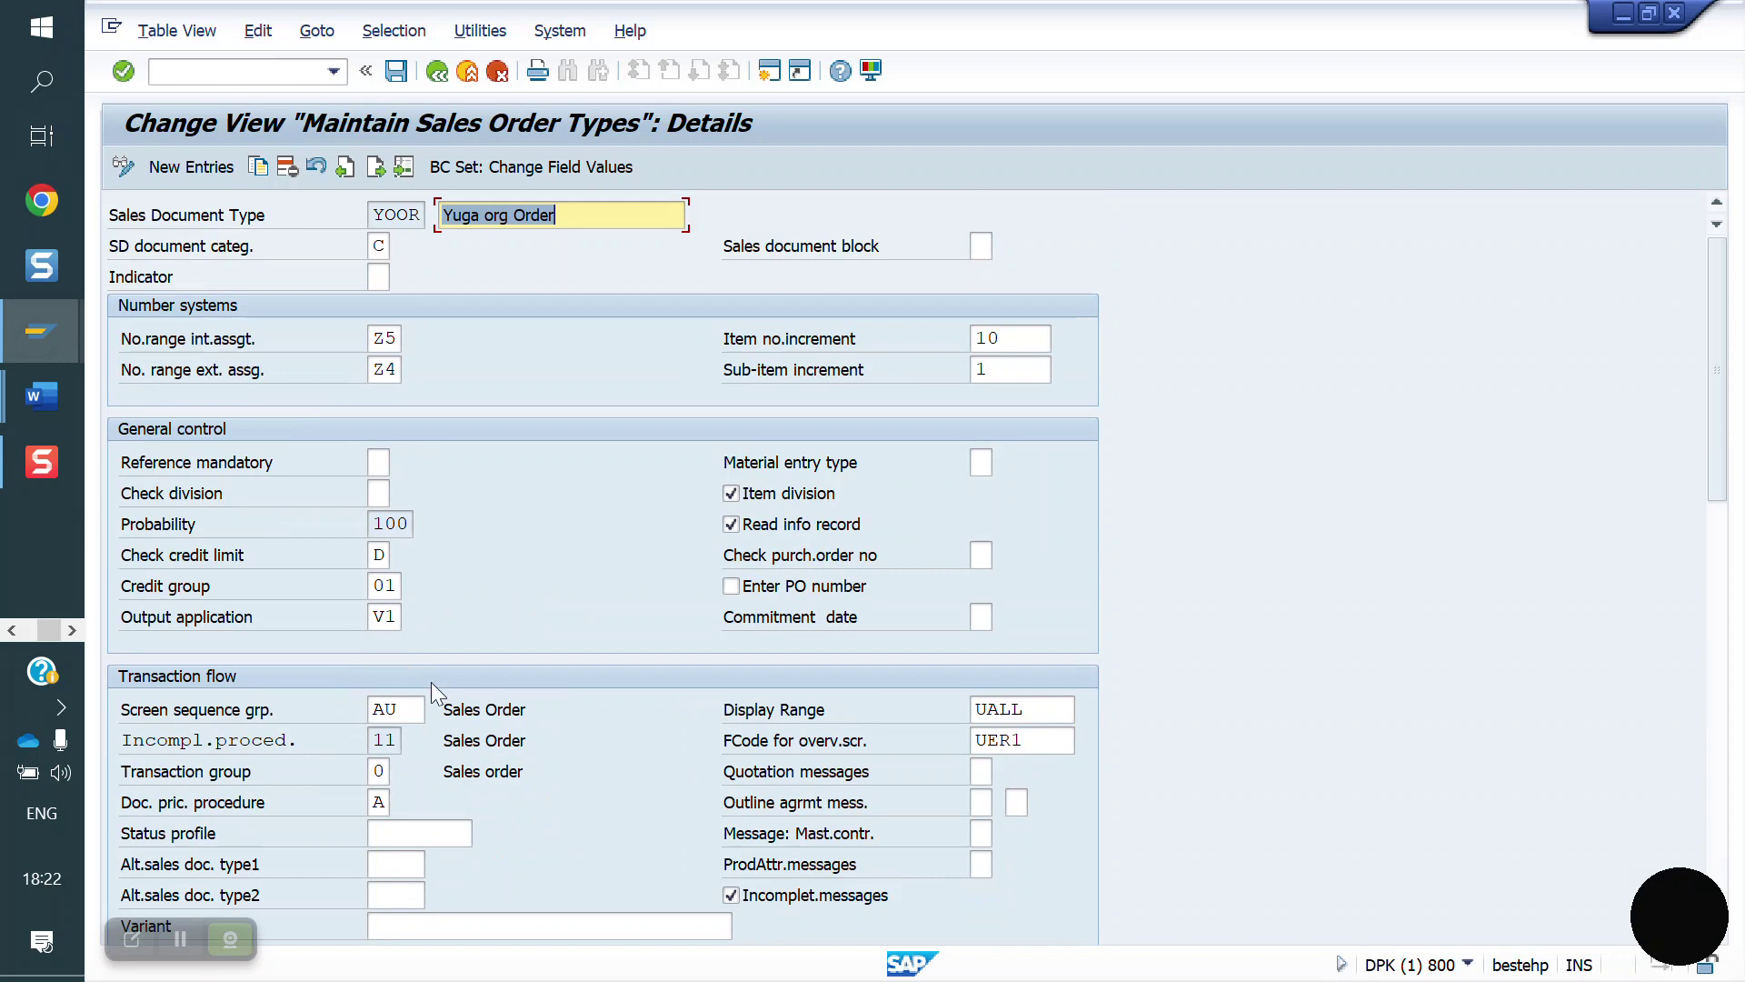
{"action": "scroll", "coordinate": [614, 778], "scroll_direction": "down", "scroll_amount": 5}
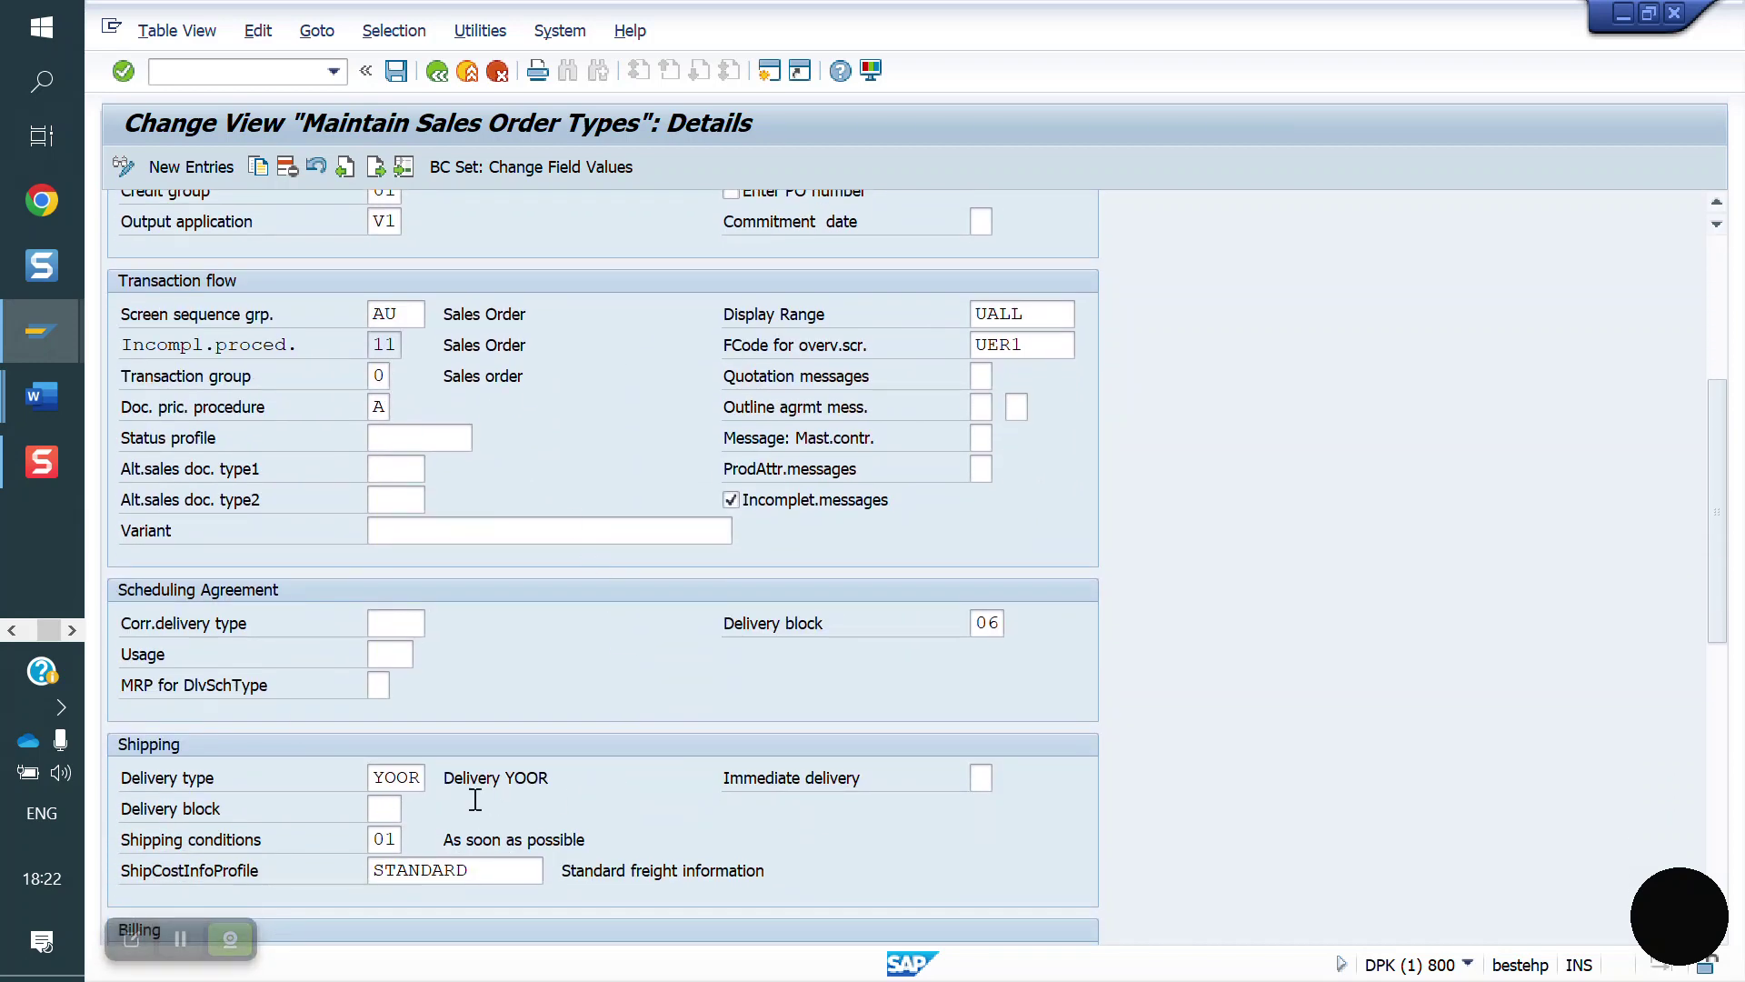
Save the YOOR change to the customizing request
{"action": "left_click", "coordinate": [397, 72]}
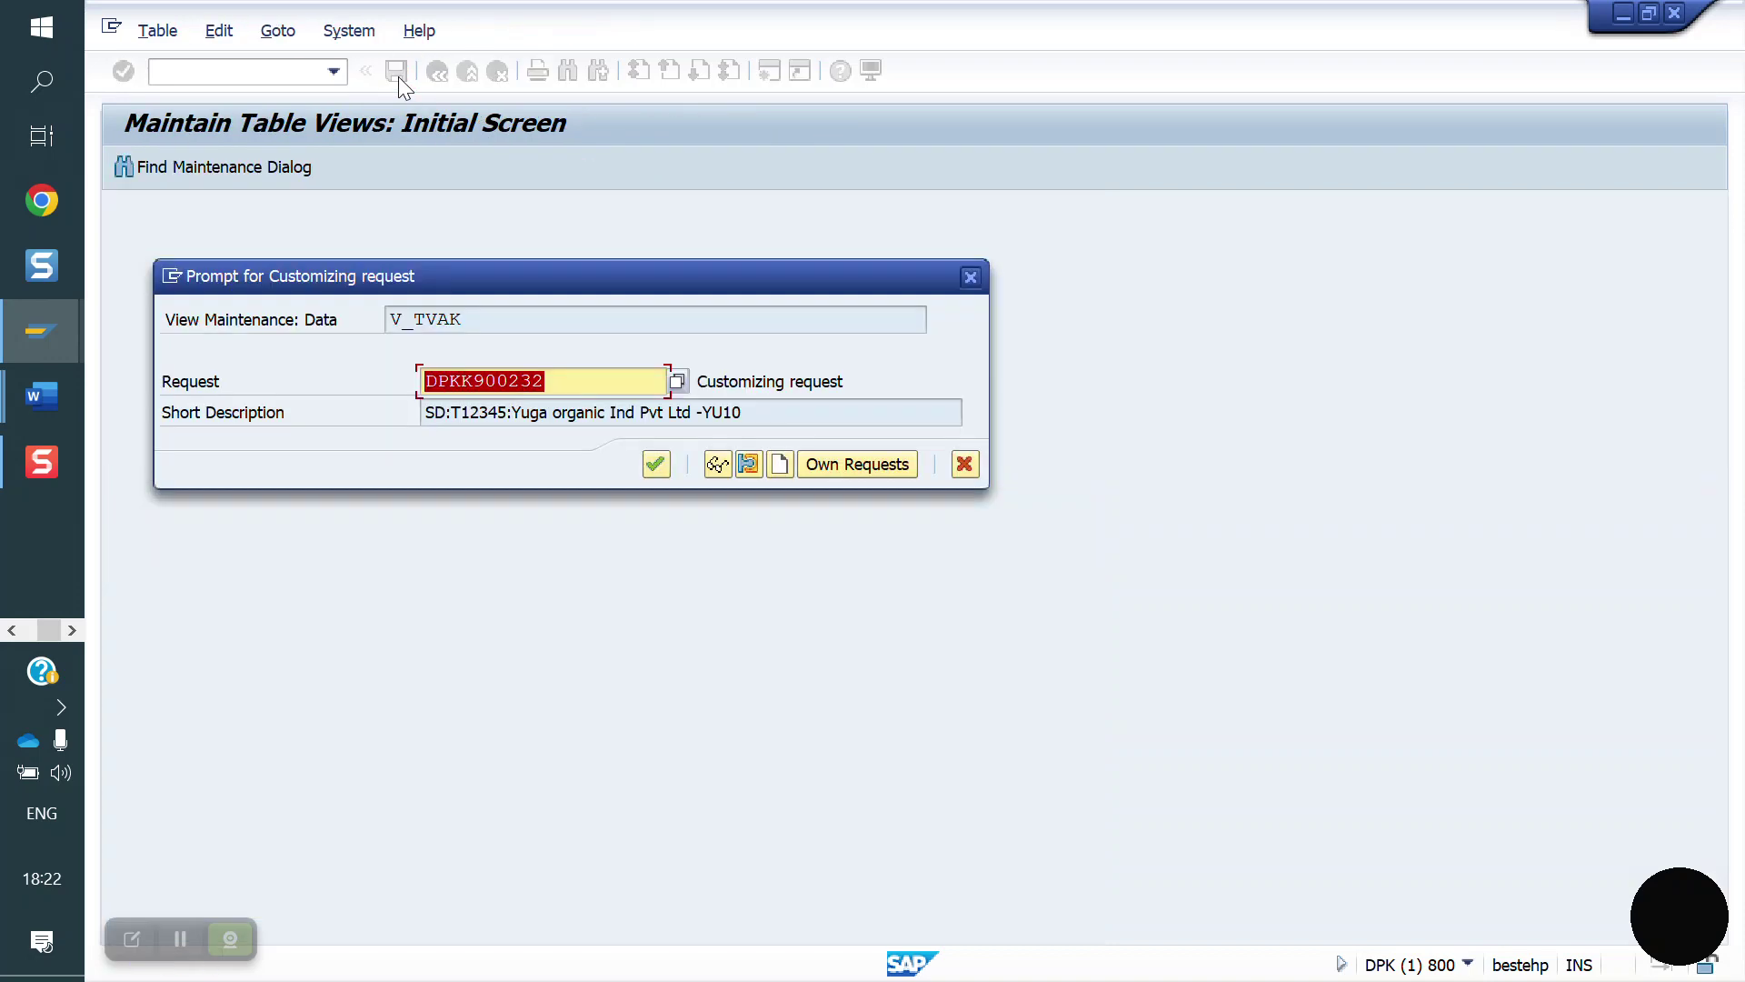
{"action": "left_click", "coordinate": [654, 467]}
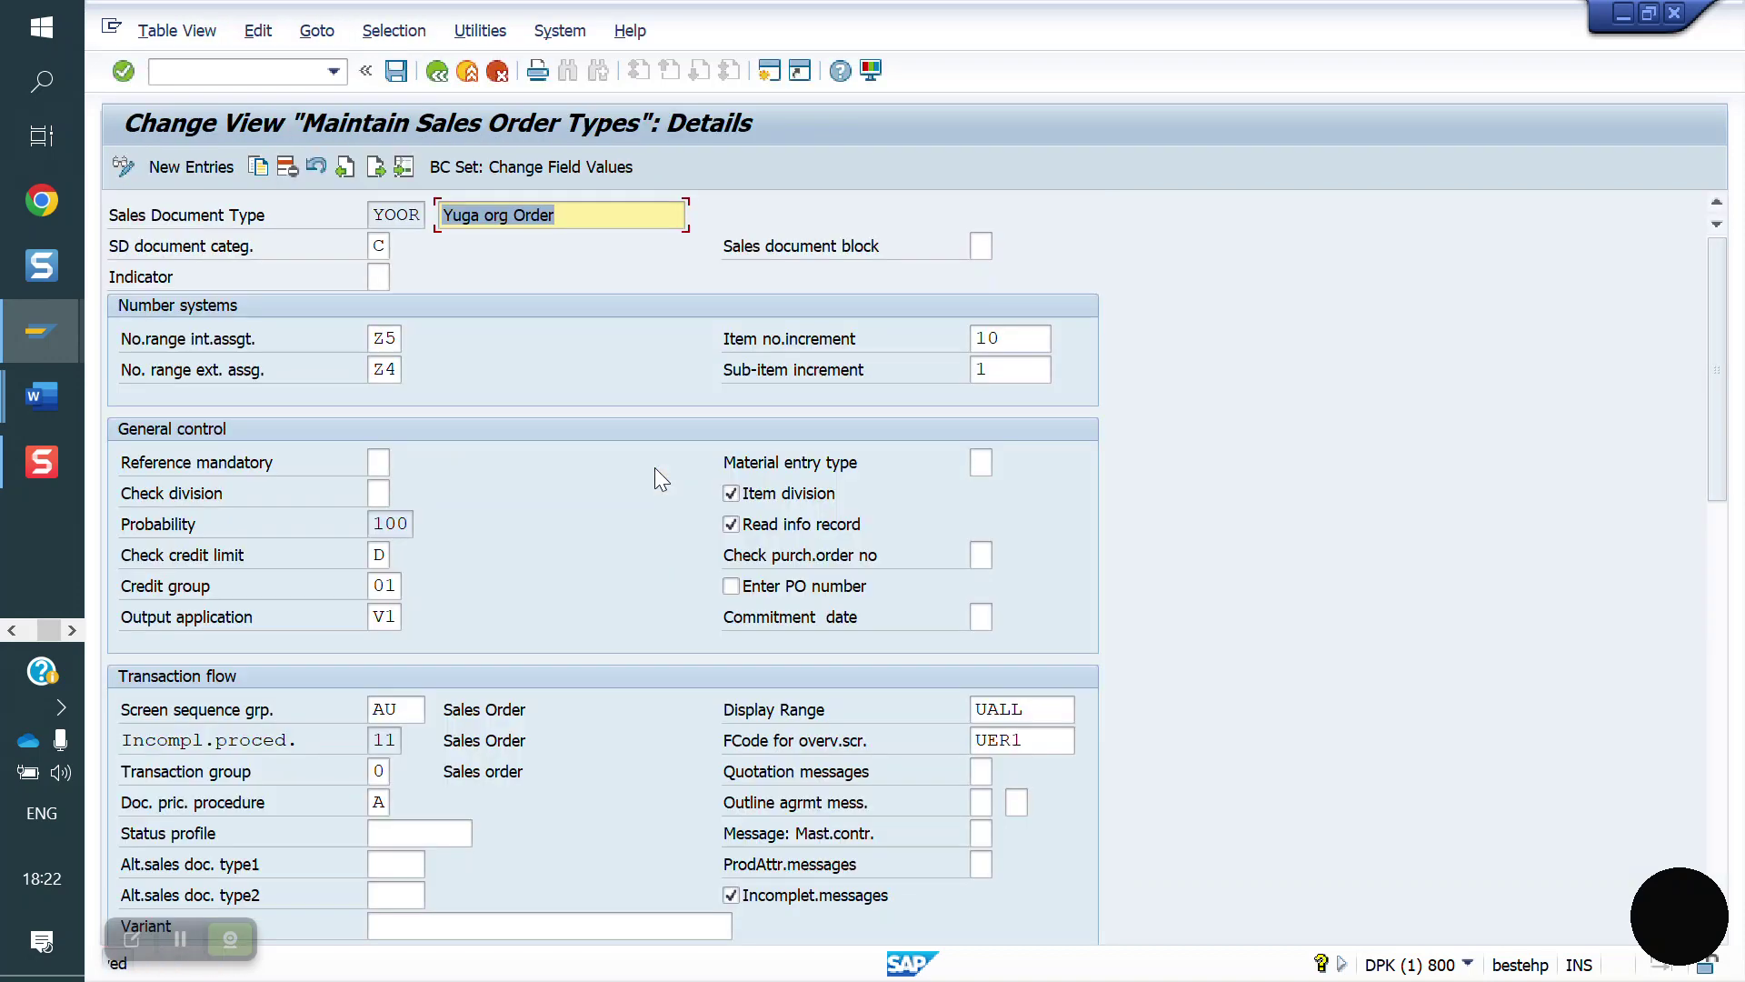
{"action": "left_click", "coordinate": [234, 71]}
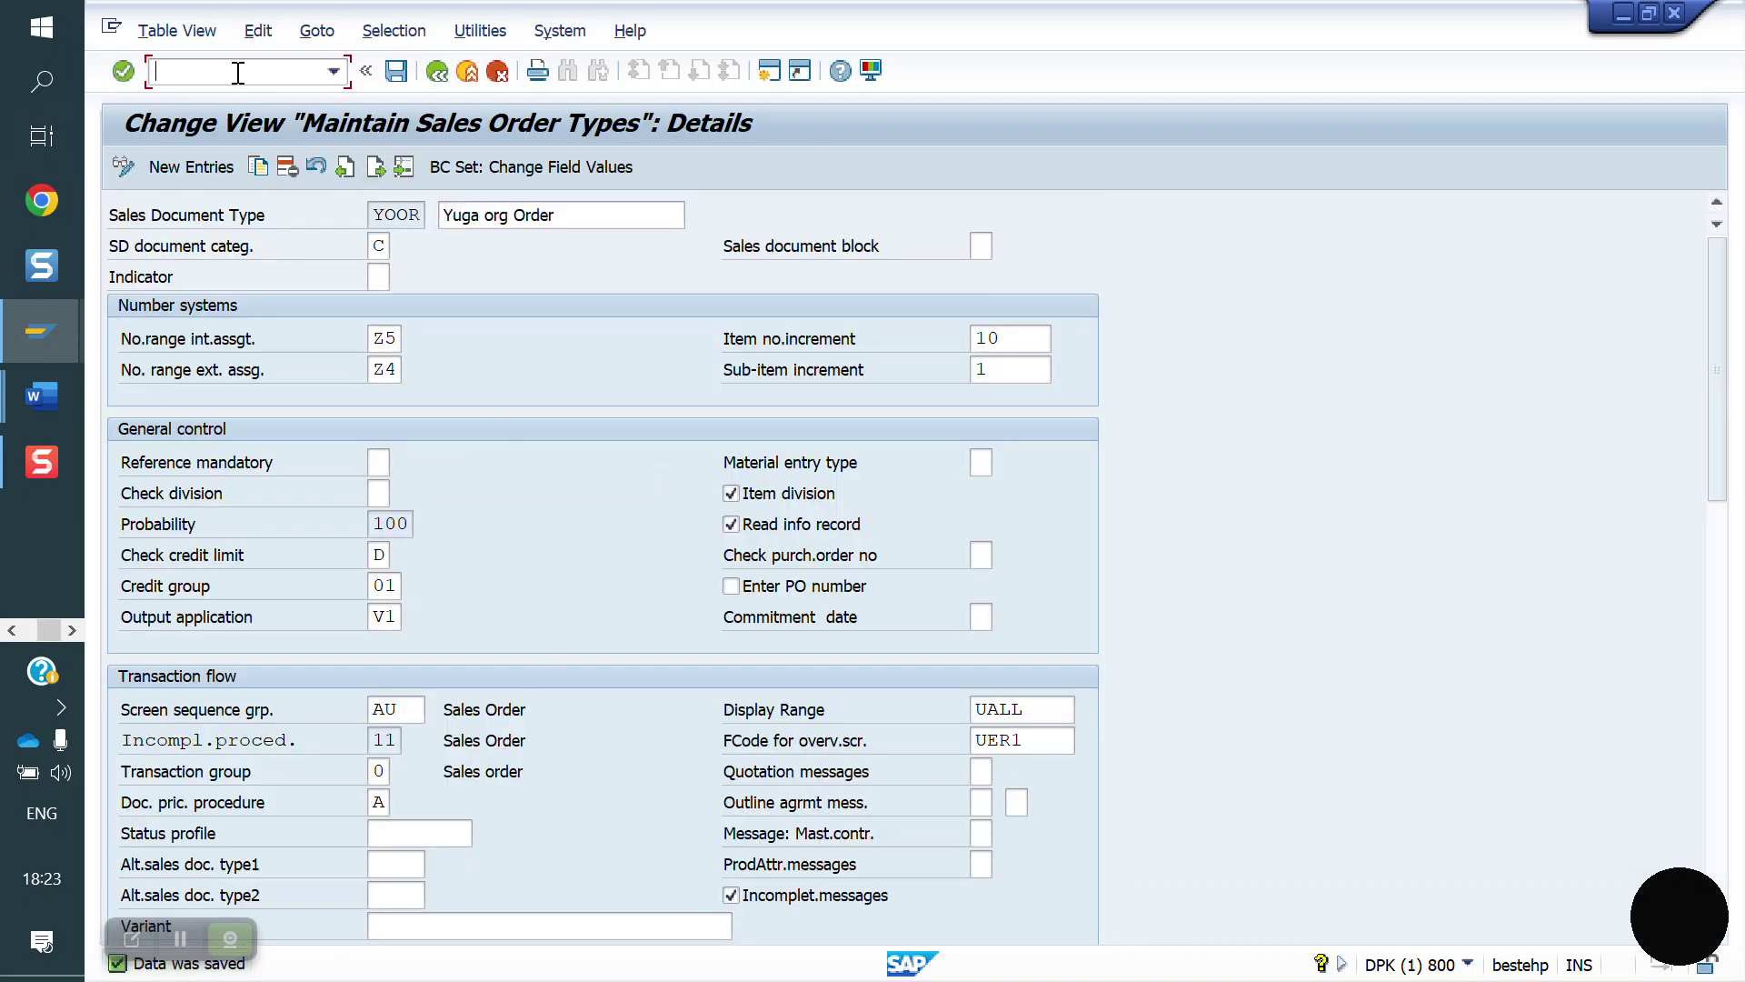
{"action": "type", "text": "/"}
Navigate the VA02 and VA01 start screens for the Nuts 2 (50065644) order
{"action": "type", "text": "NVA02"}
{"action": "key", "text": "Return"}
{"action": "key", "text": "Return"}
{"action": "type", "text": "50065644"}
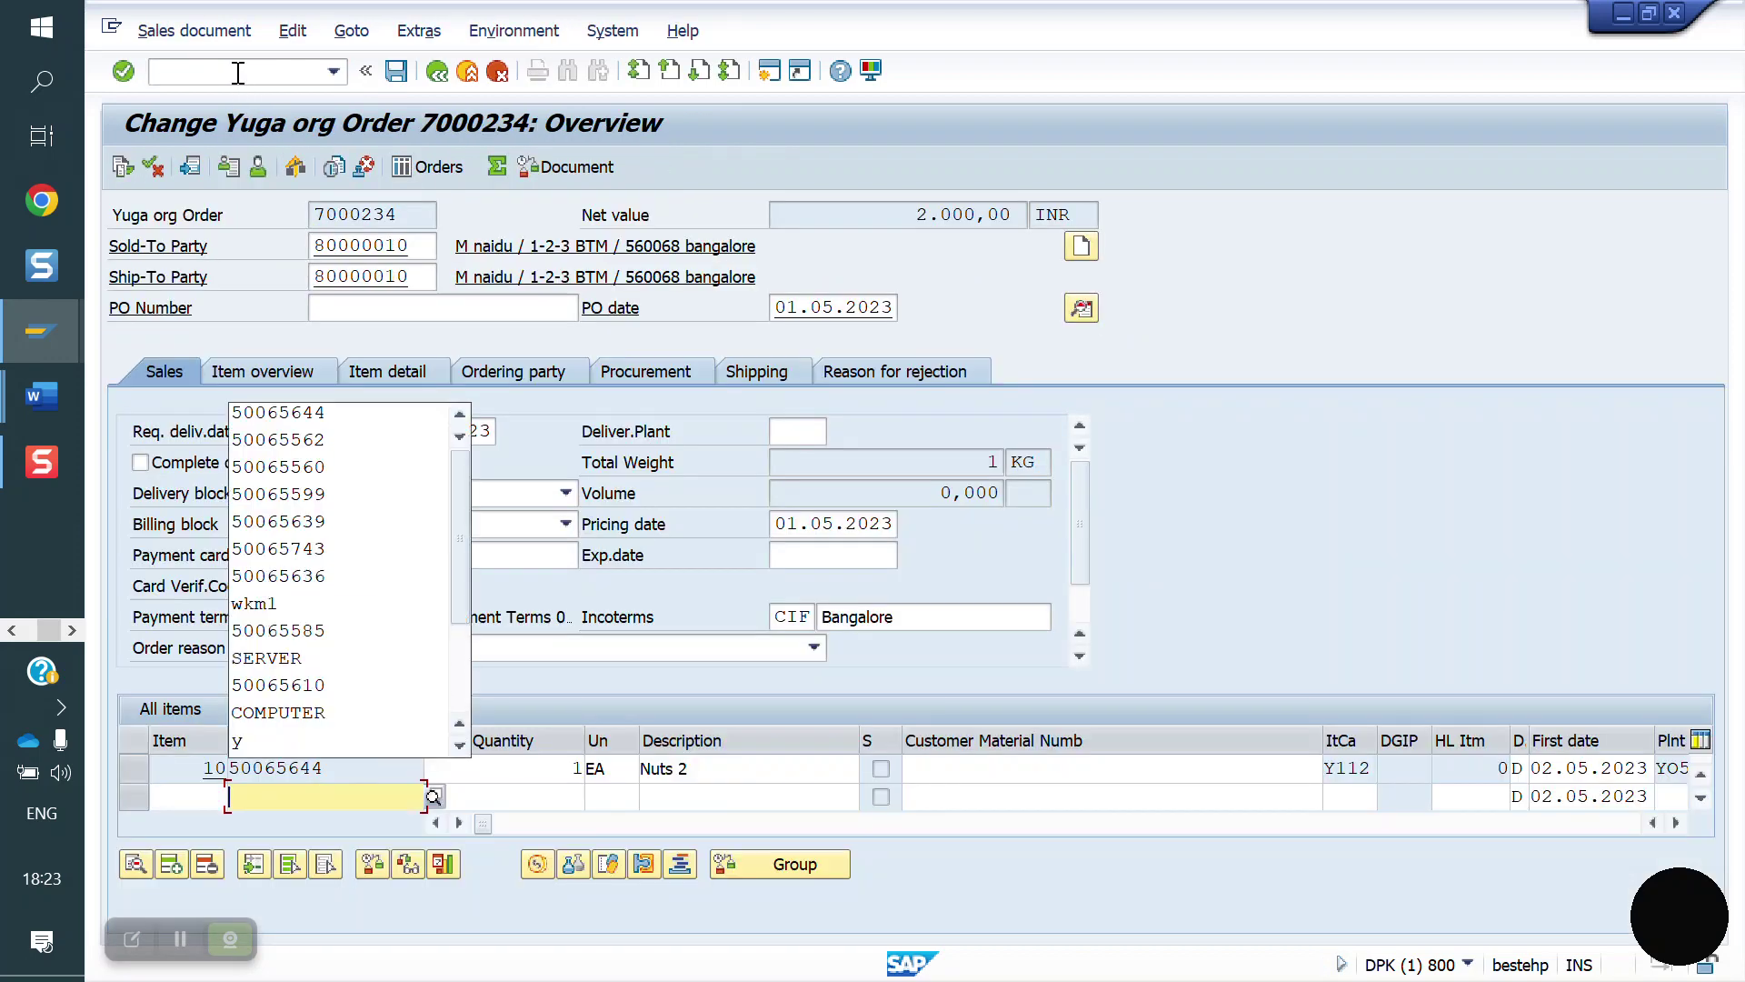
{"action": "key", "text": "Return"}
{"action": "key", "text": "Return"}
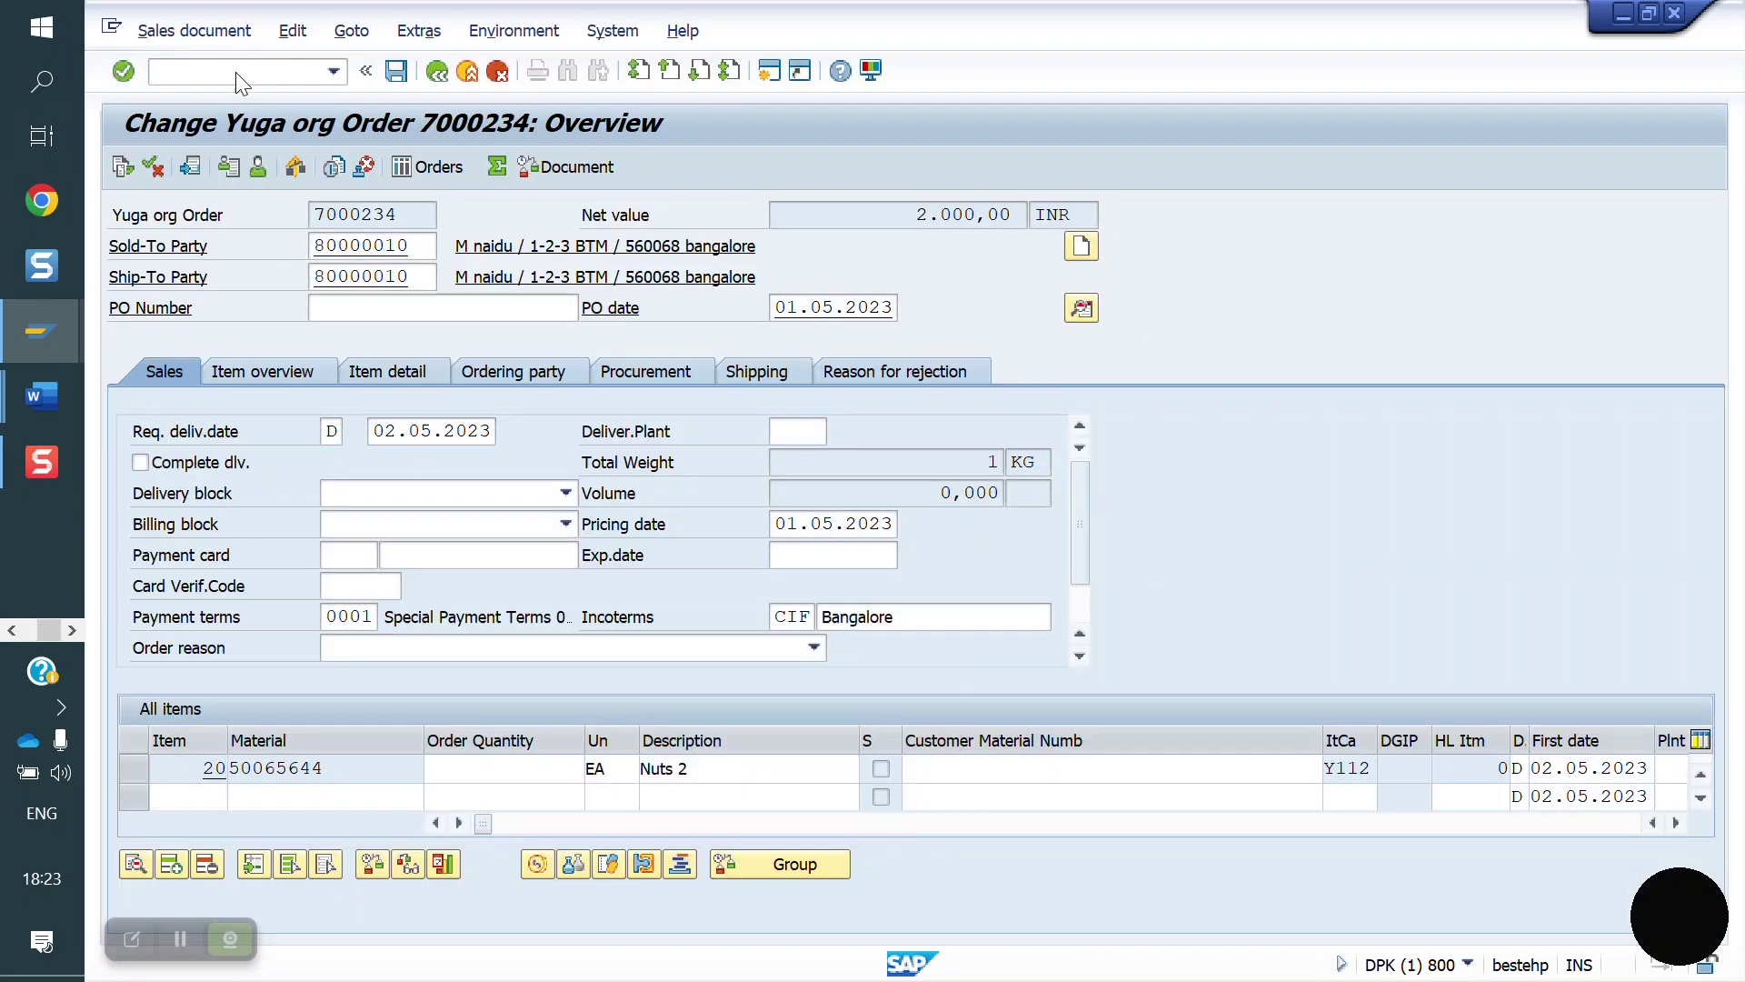
{"action": "left_click", "coordinate": [238, 70]}
{"action": "type", "text": "/NVA02"}
{"action": "key", "text": "Return"}
{"action": "left_click", "coordinate": [233, 64]}
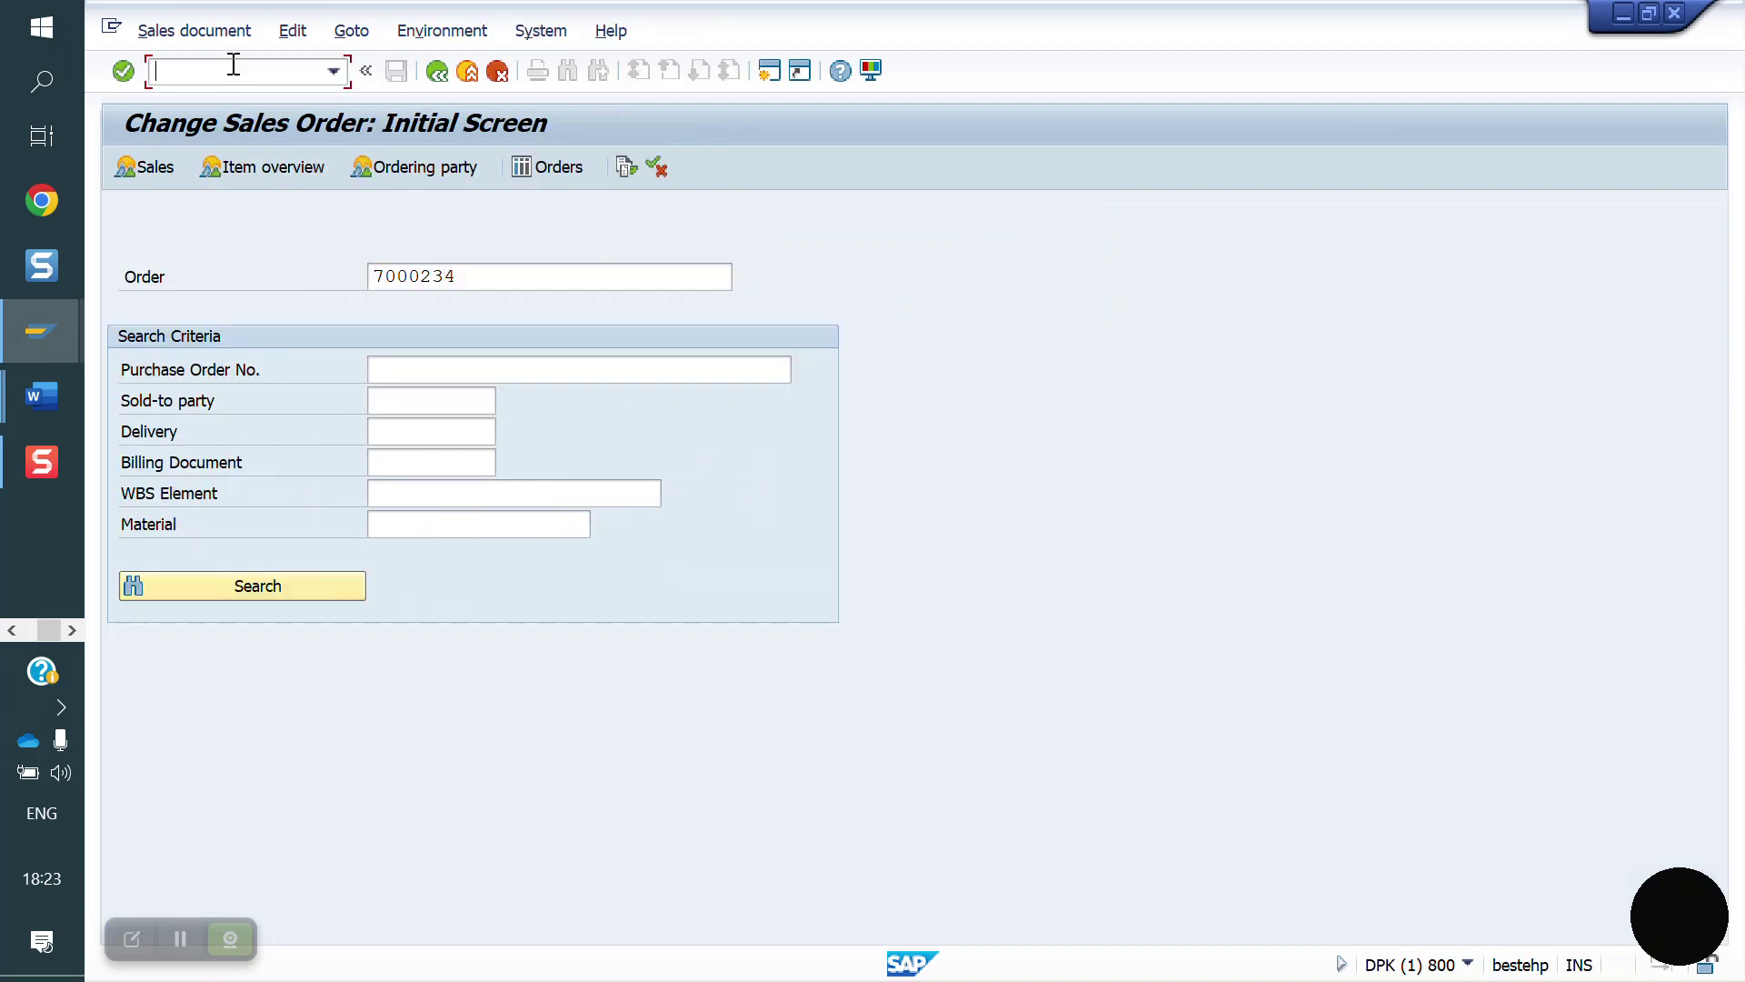
{"action": "type", "text": "/NVA01"}
Create a new YOOR order for the sold-to party with Nuts 2, quantity 1
{"action": "key", "text": "Return"}
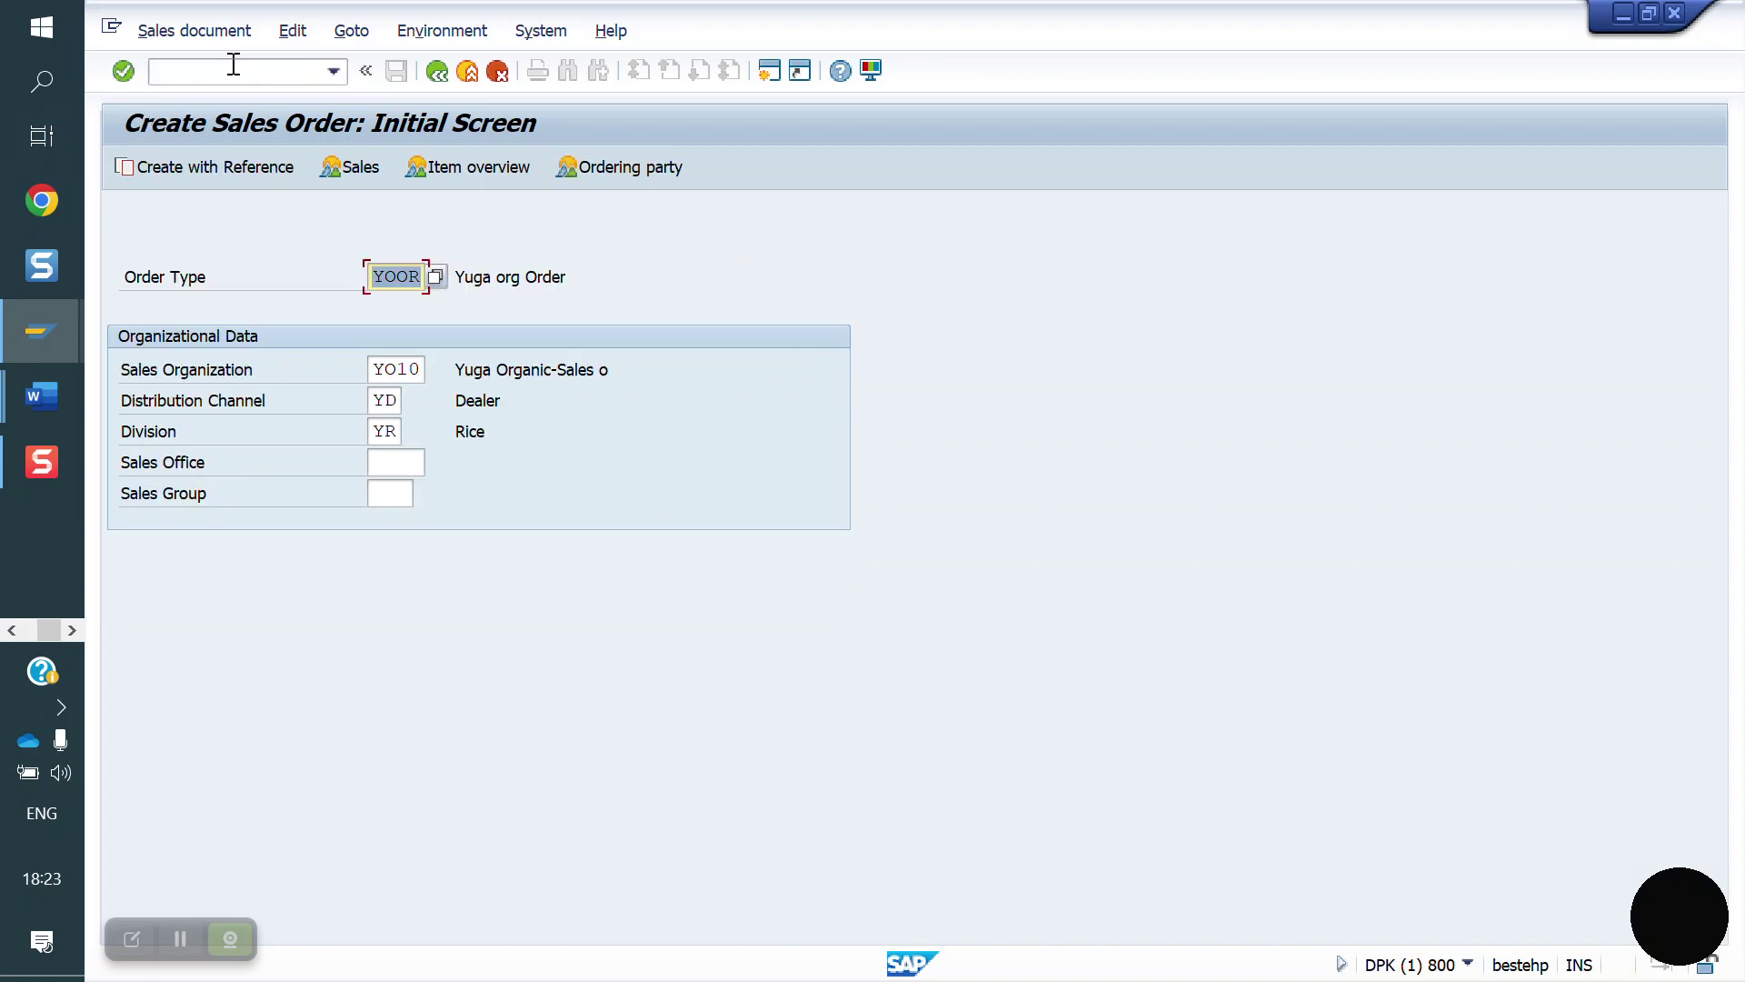
{"action": "key", "text": "Return"}
{"action": "type", "text": "8"}
{"action": "key", "text": "Down"}
{"action": "key", "text": "Return"}
{"action": "key", "text": "Return"}
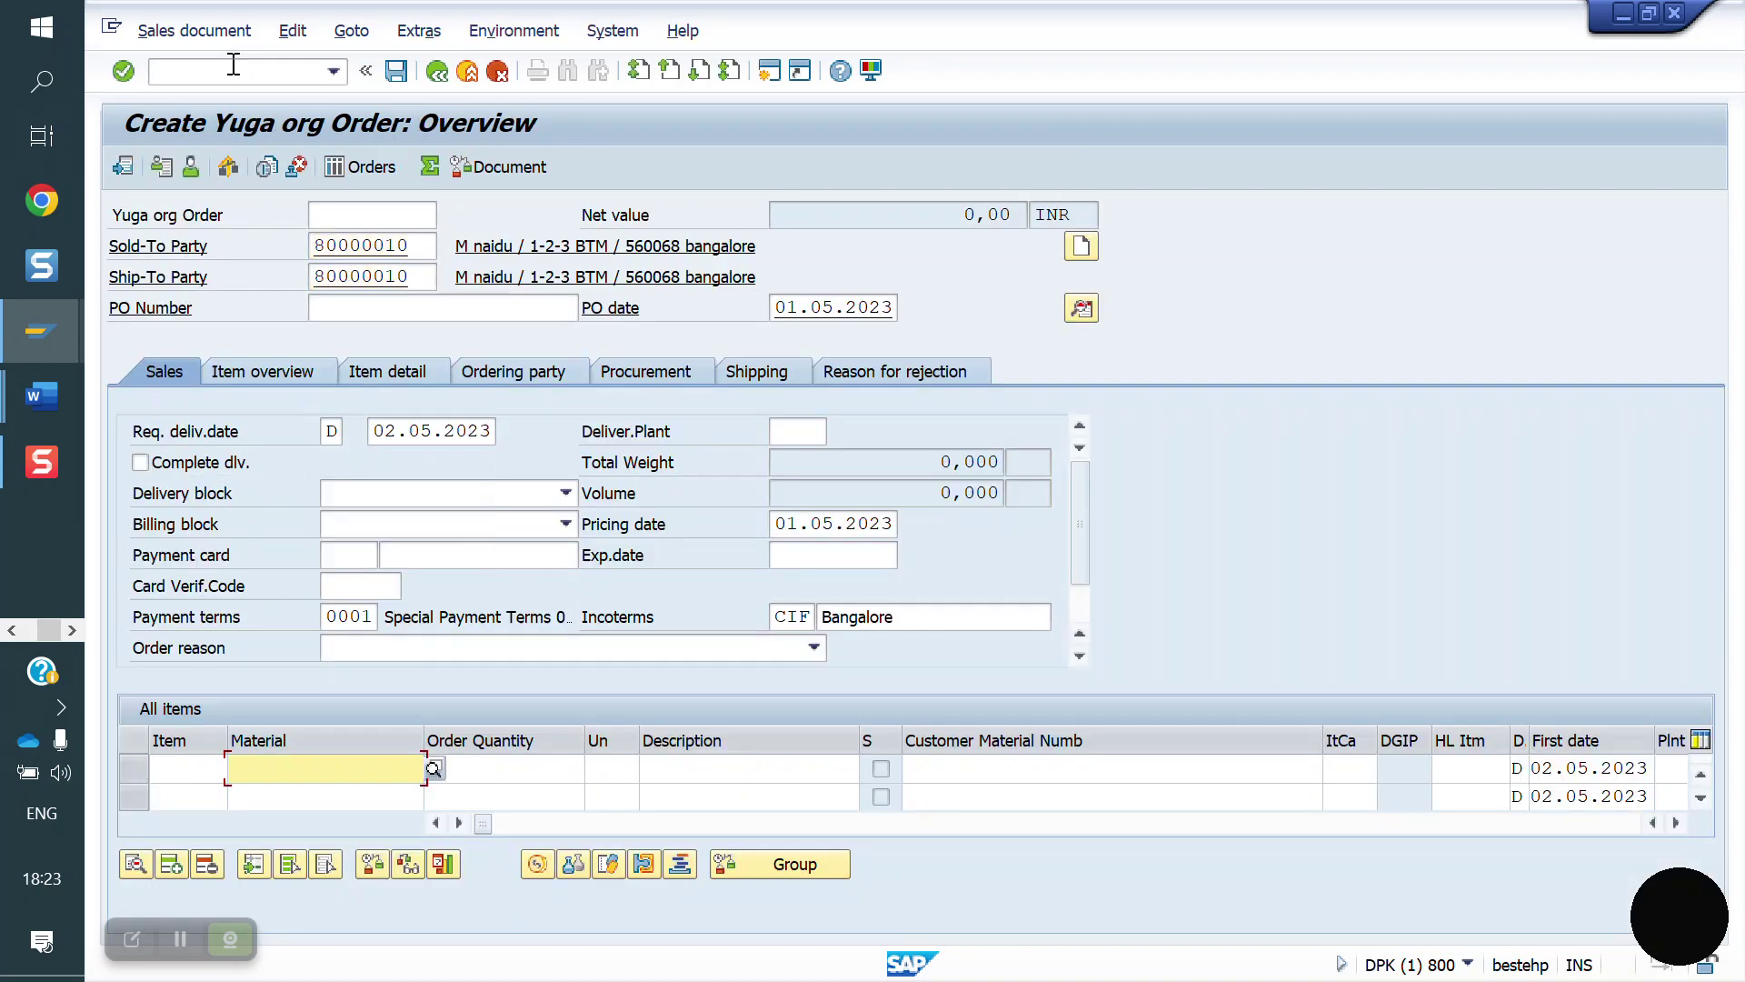
{"action": "key", "text": "Down"}
{"action": "key", "text": "Down"}
{"action": "key", "text": "Return"}
{"action": "key", "text": "Return"}
{"action": "key", "text": "Return"}
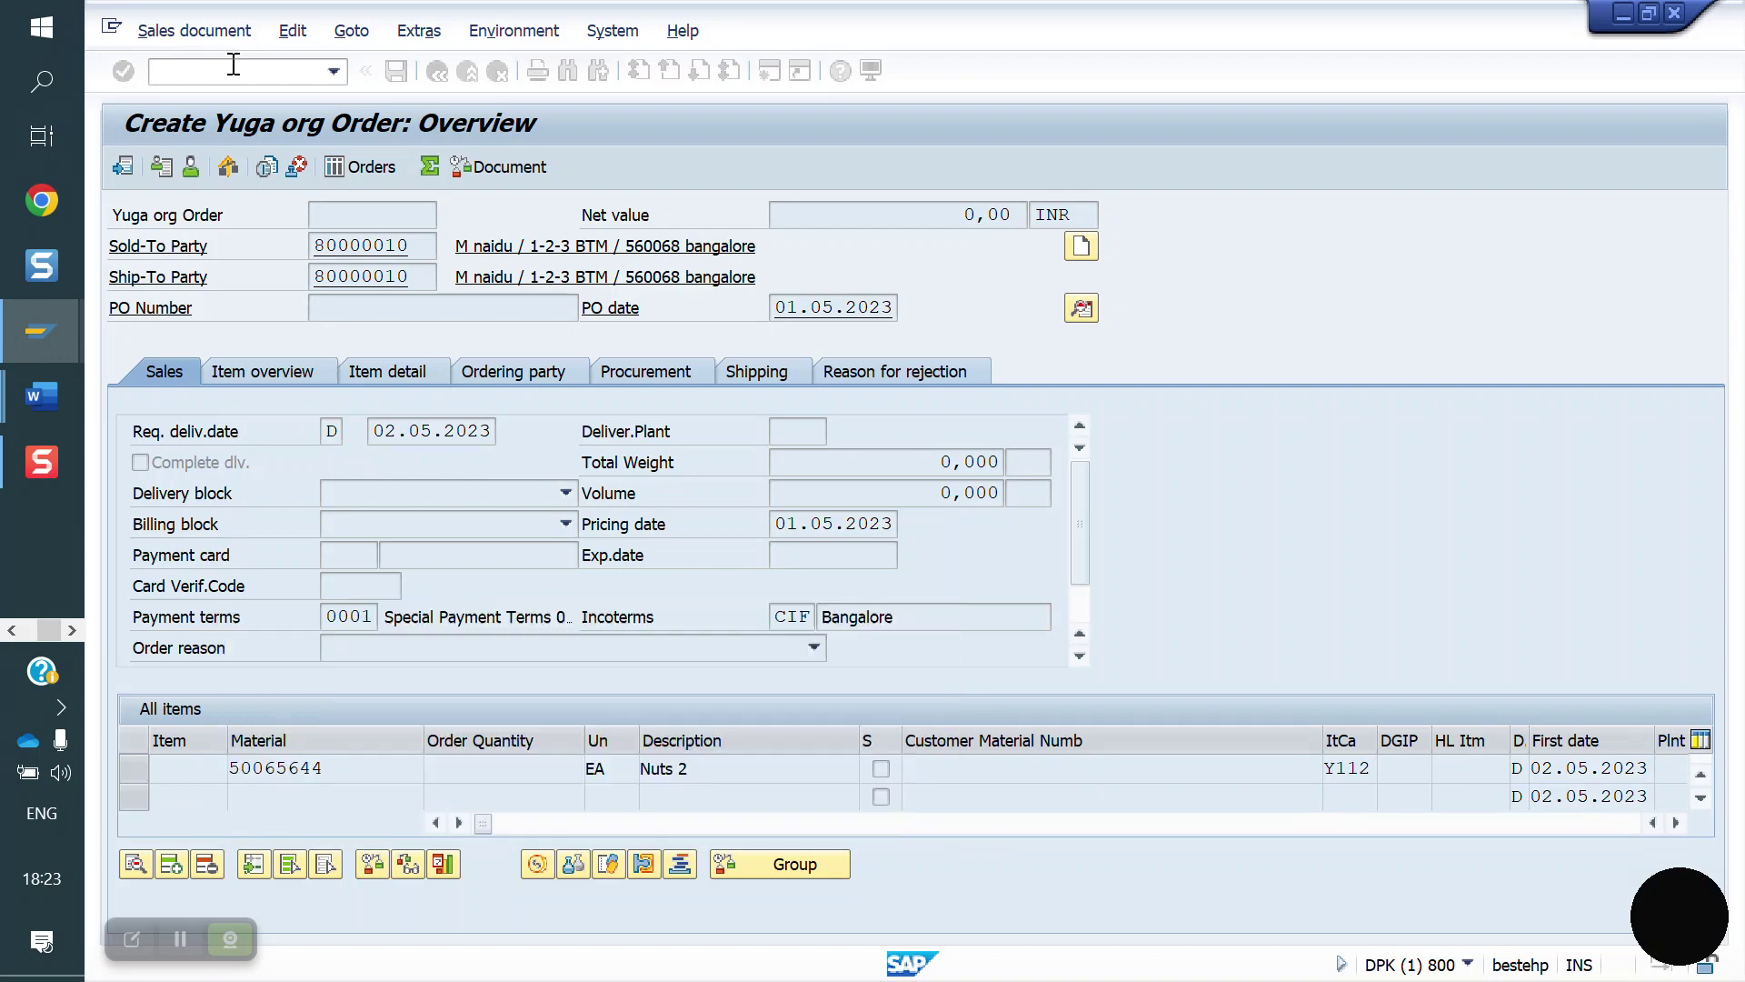
{"action": "left_click", "coordinate": [532, 769]}
{"action": "type", "text": "1"}
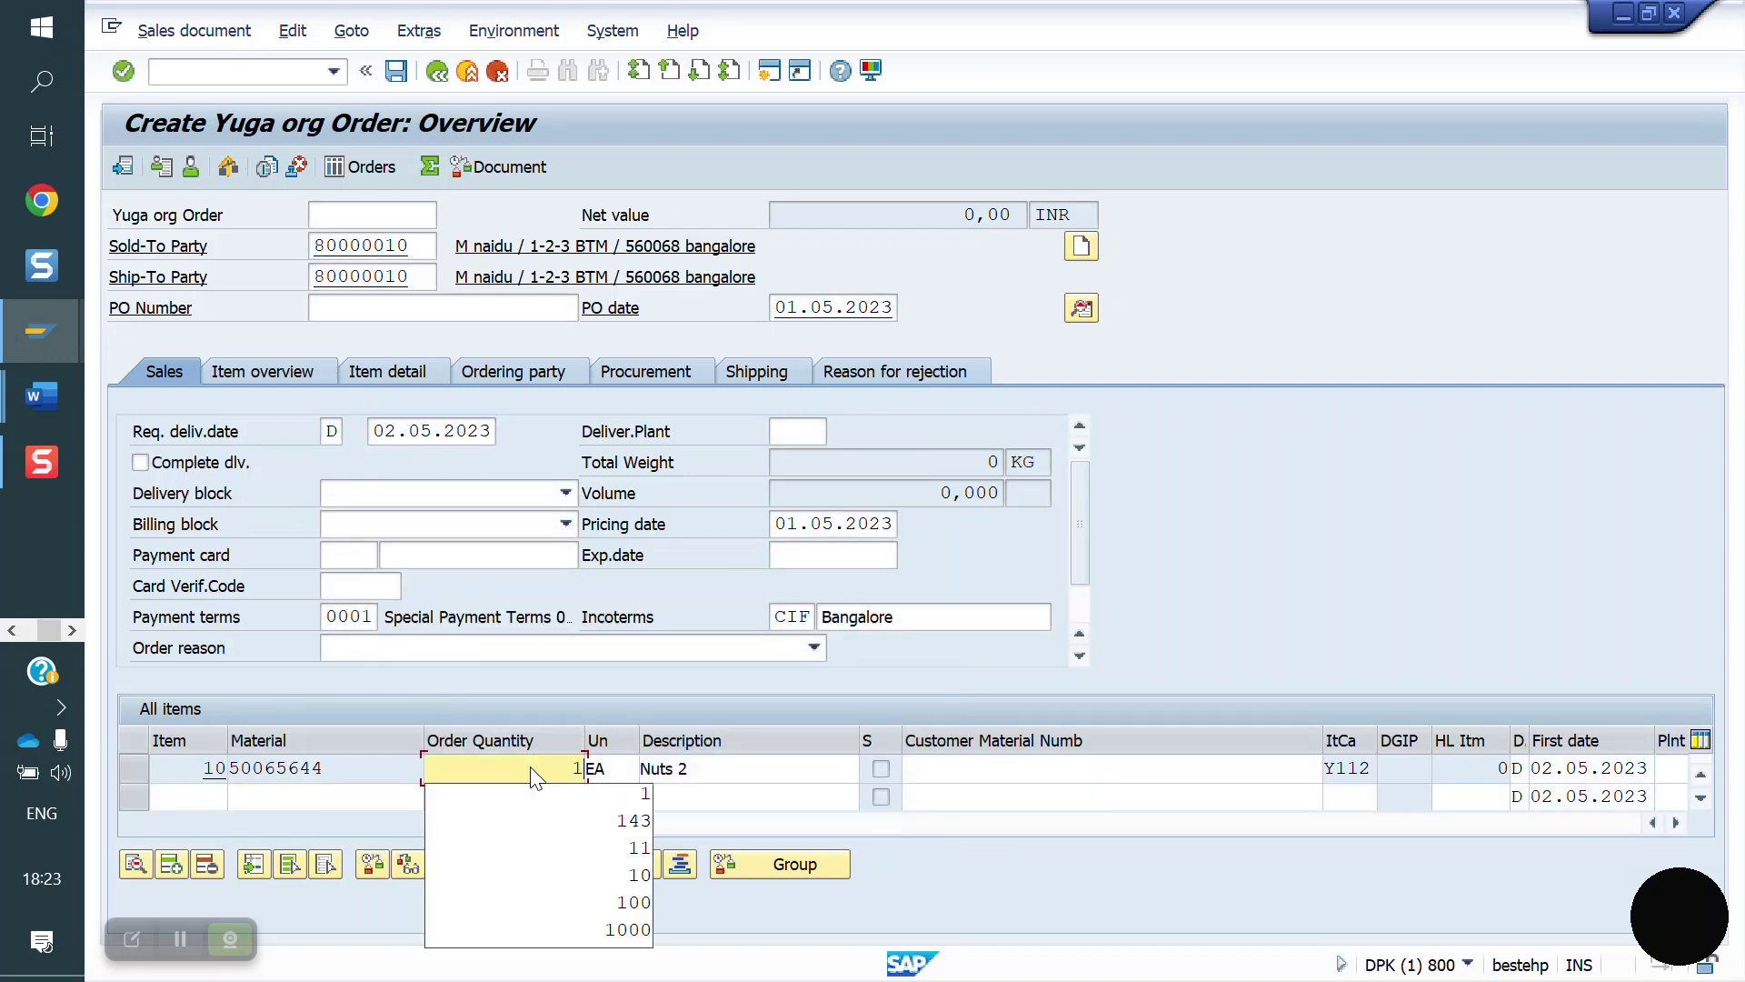
{"action": "key", "text": "Return"}
Set item 10's plant to YO50 on the Shipping tab
{"action": "double_click", "coordinate": [489, 768]}
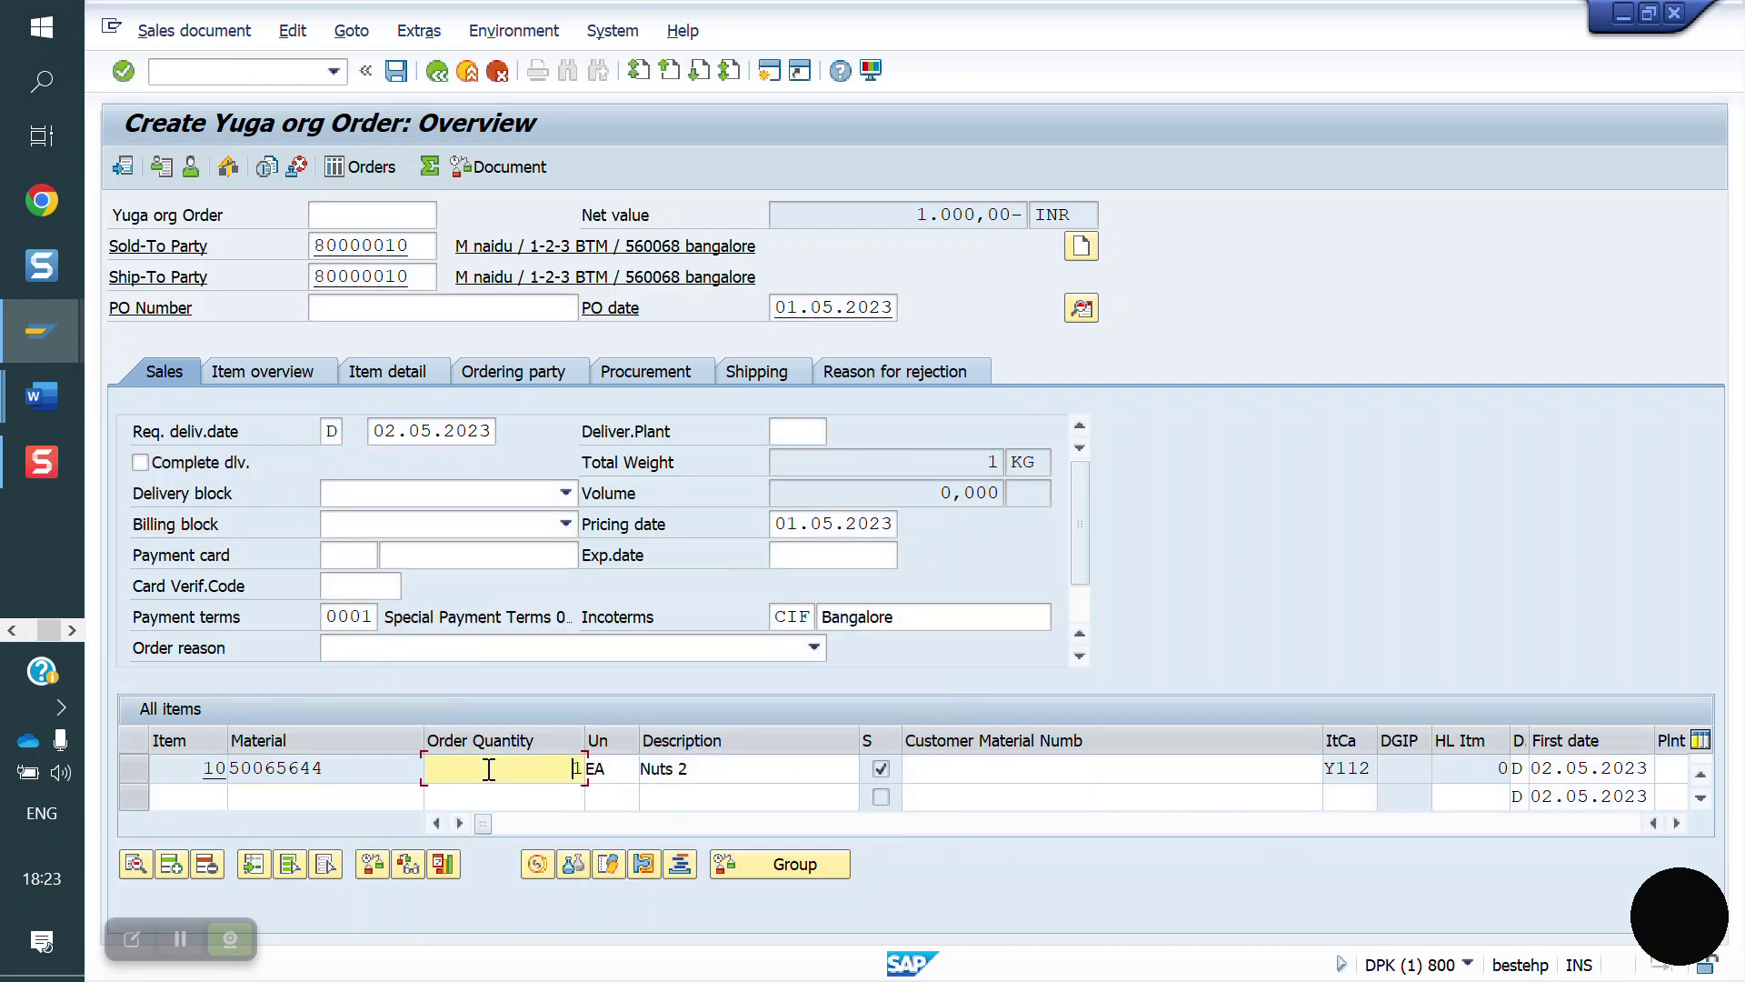
{"action": "left_click", "coordinate": [356, 312]}
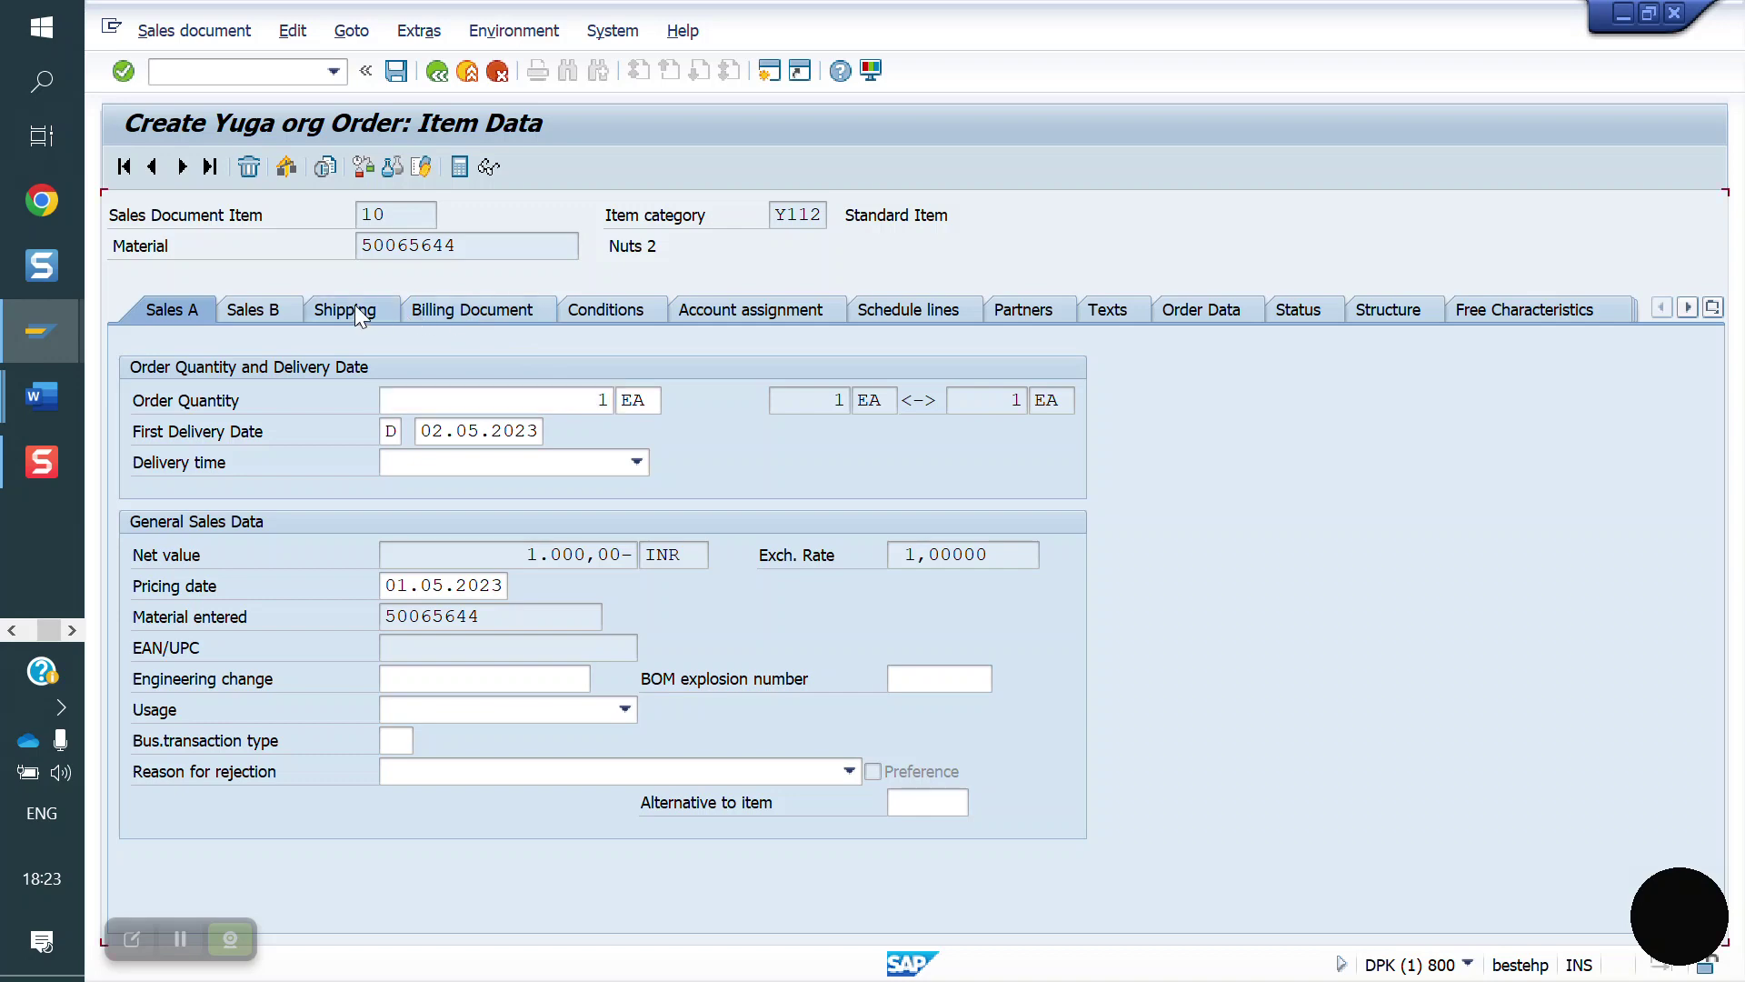
{"action": "left_click", "coordinate": [371, 515]}
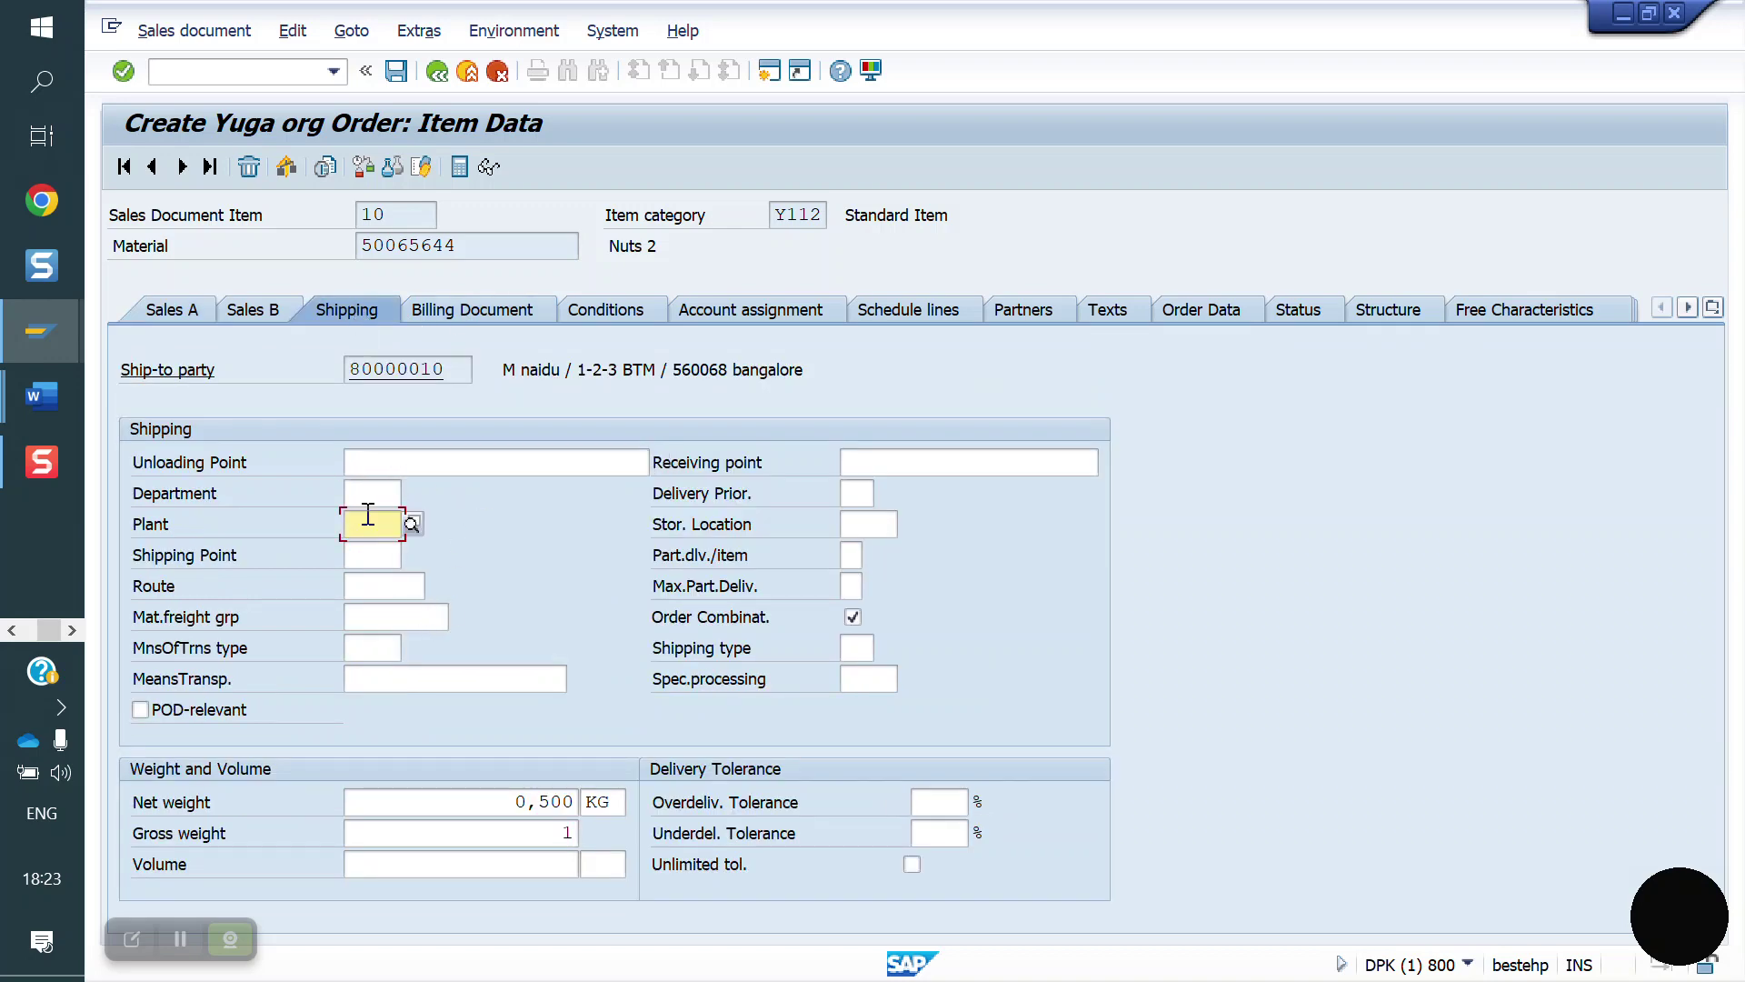
{"action": "type", "text": "YO50"}
{"action": "key", "text": "Return"}
{"action": "key", "text": "Return"}
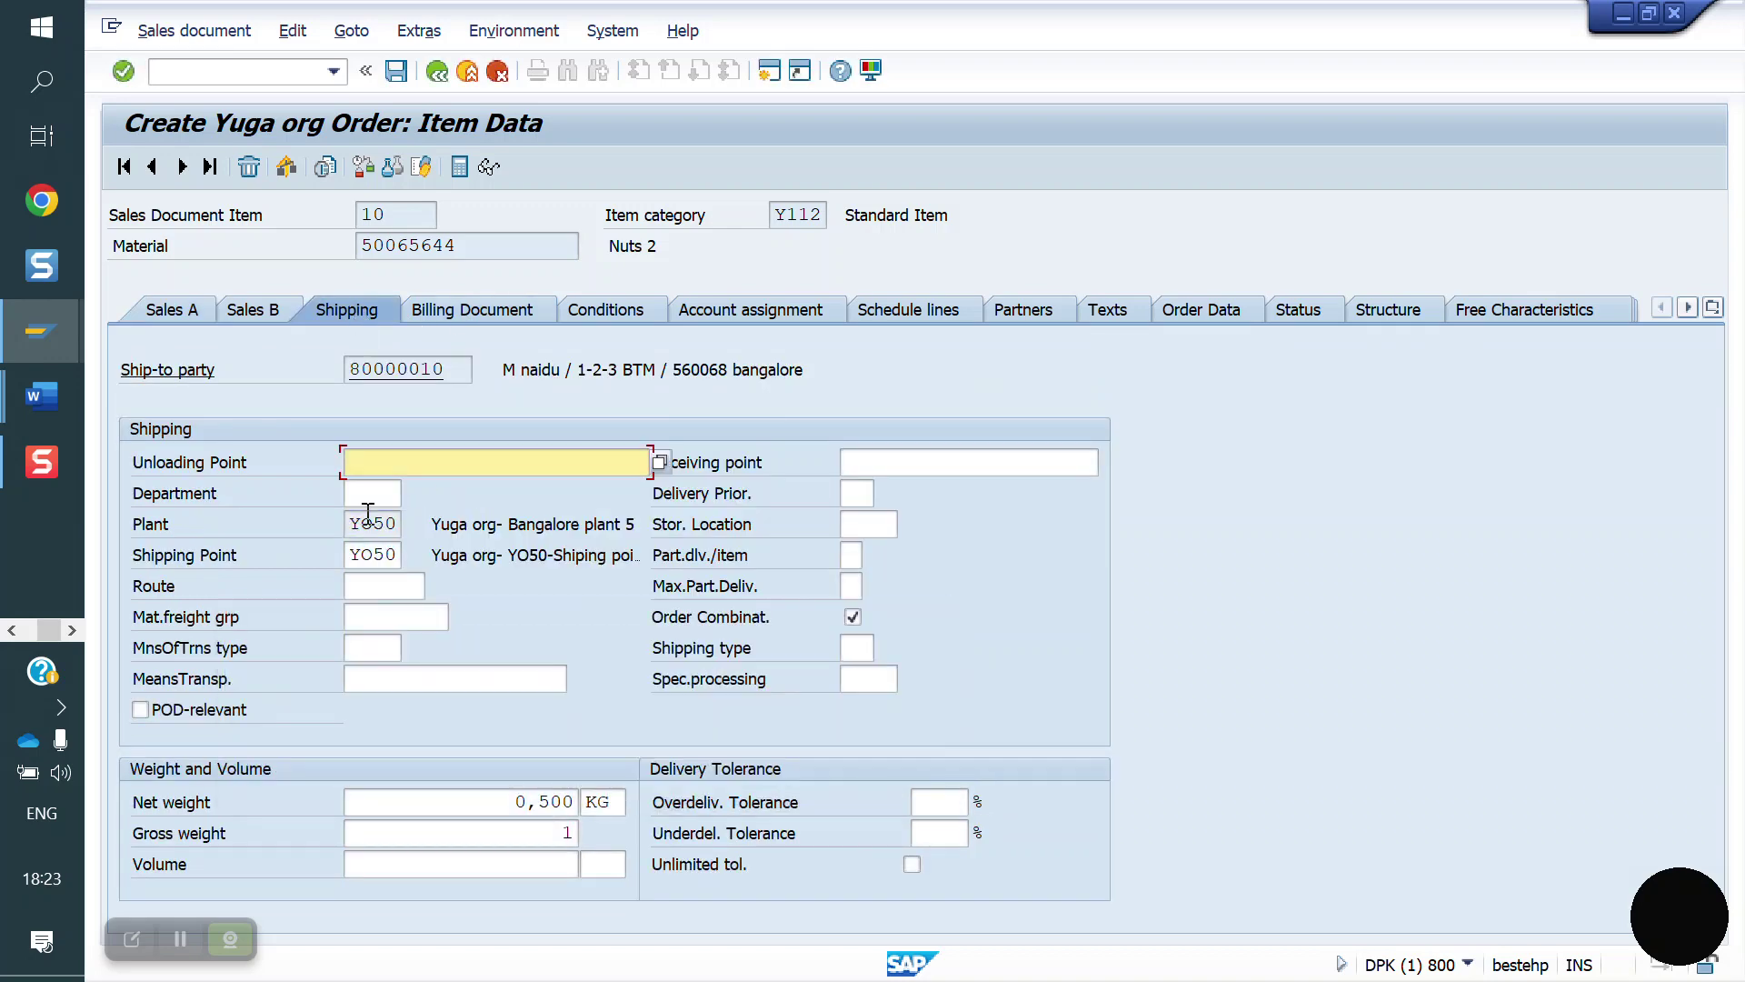
{"action": "left_click", "coordinate": [446, 79]}
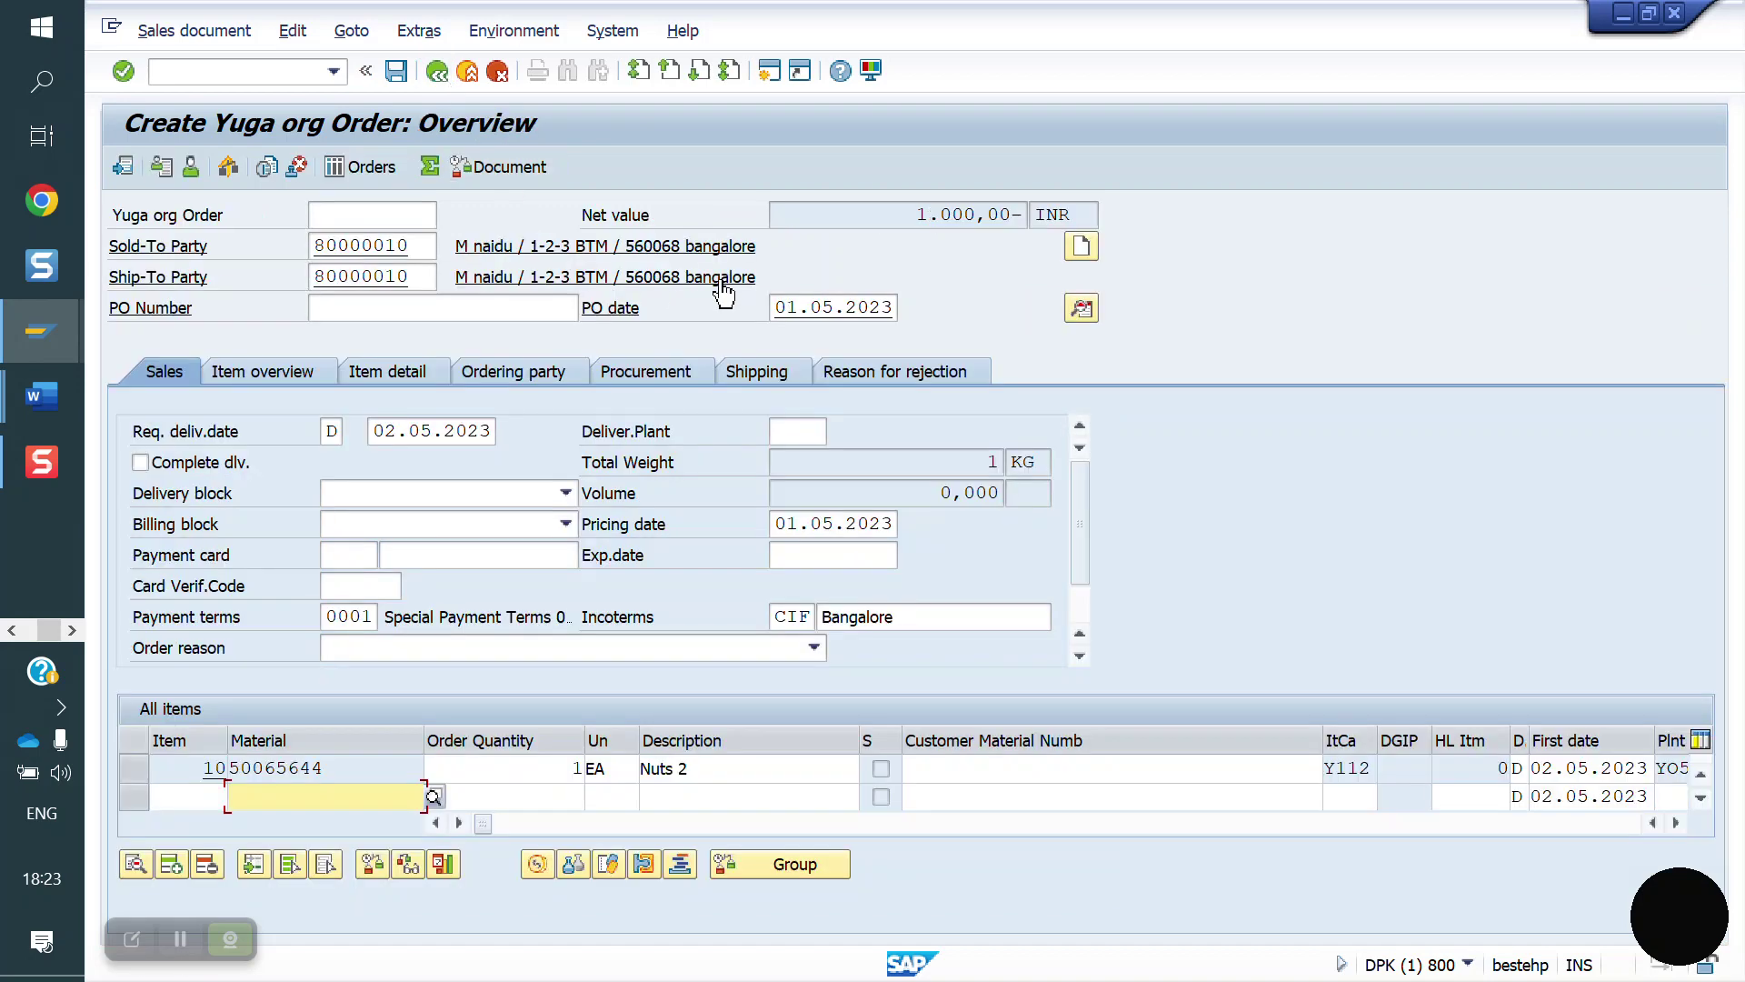
Add a ZYOB base price condition of 3000 to the Nuts 2 item
{"action": "double_click", "coordinate": [389, 767]}
{"action": "left_click", "coordinate": [608, 310]}
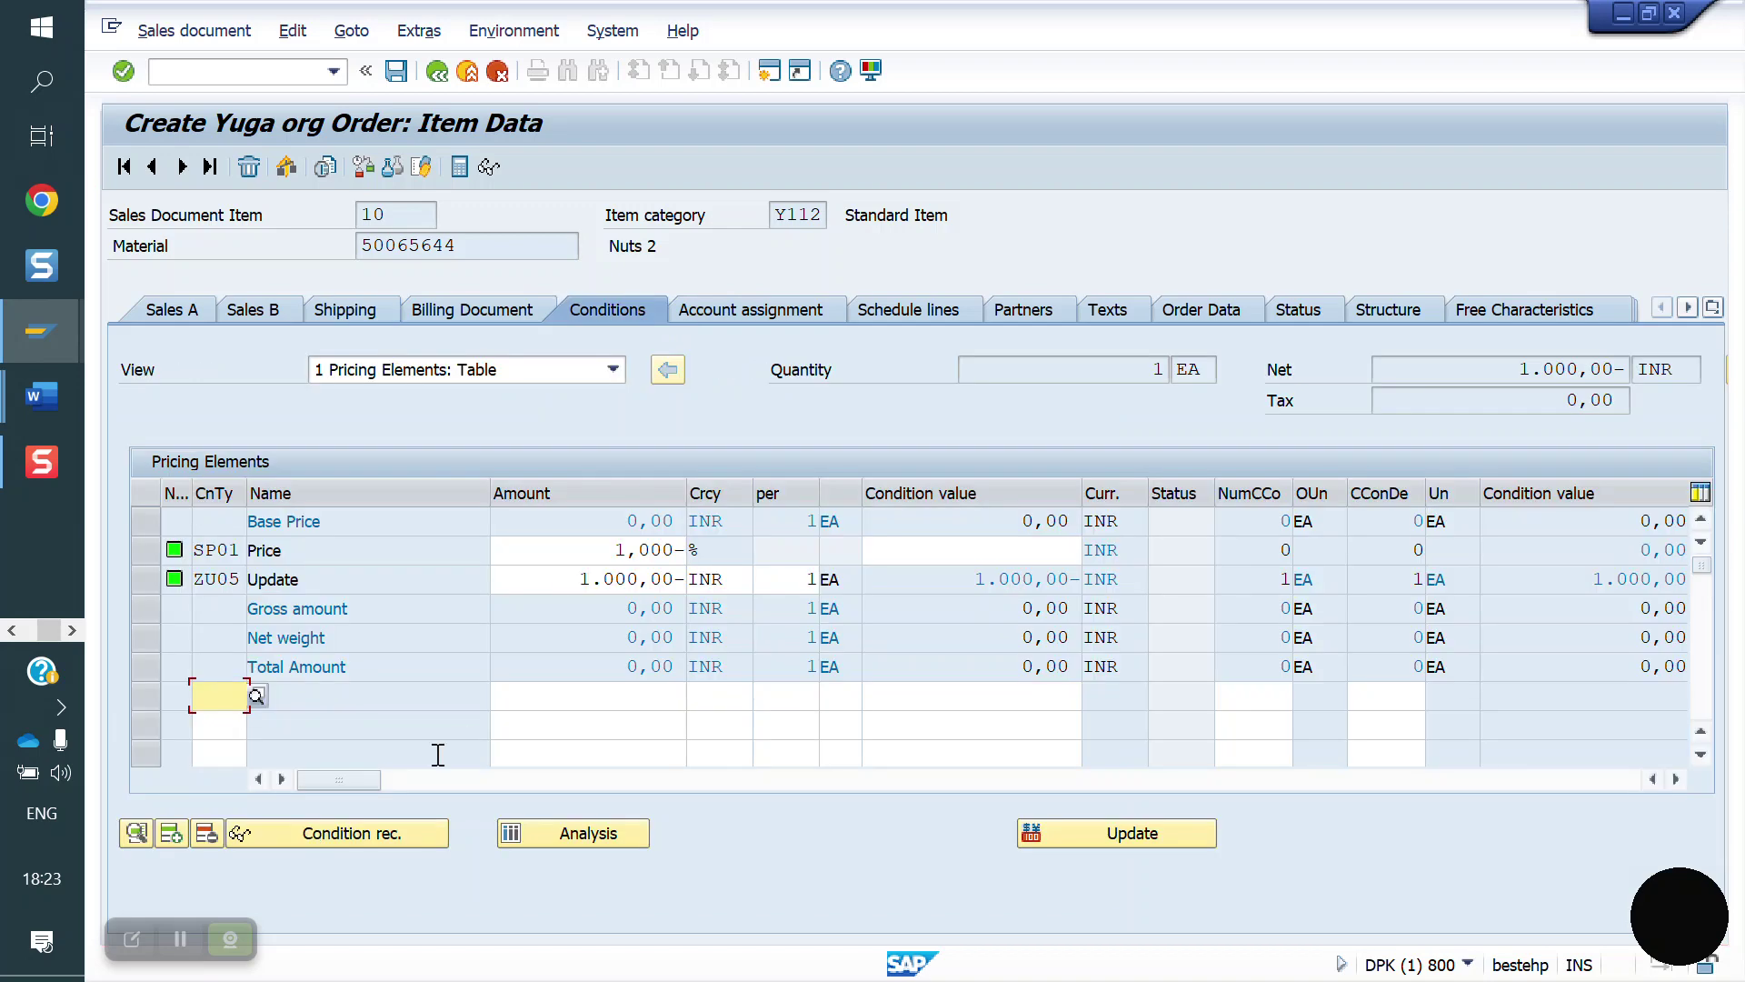
{"action": "type", "text": "zyob"}
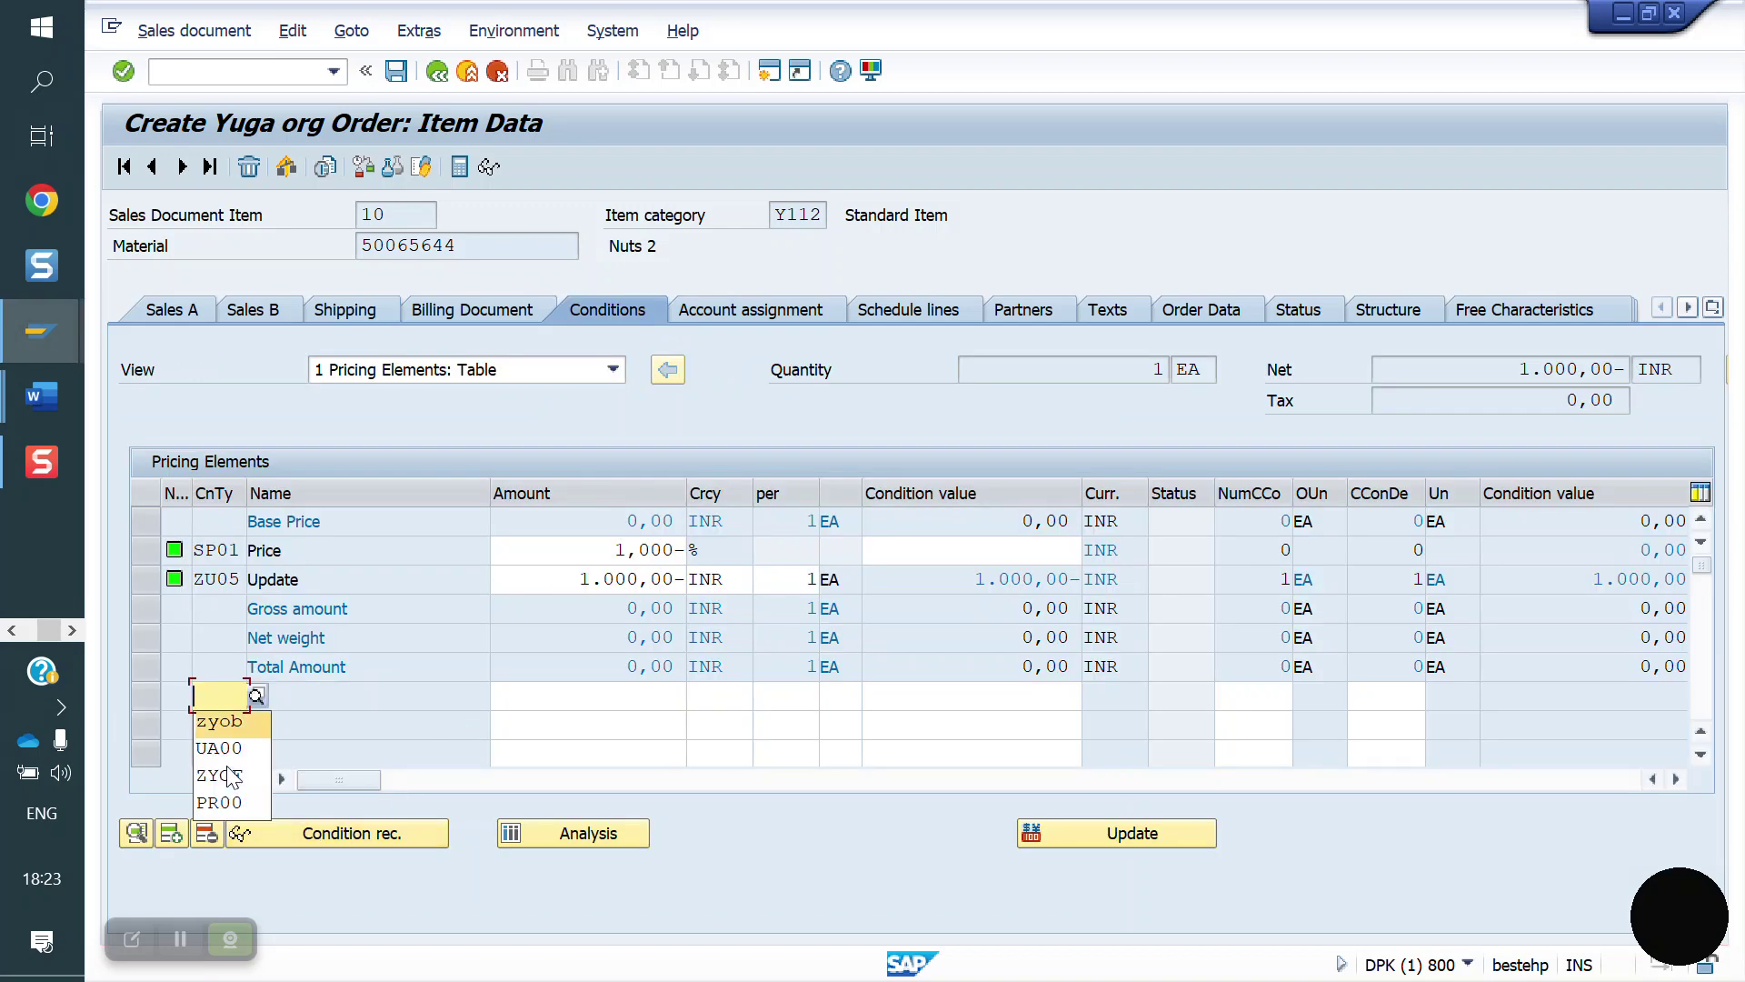
{"action": "key", "text": "Tab"}
{"action": "key", "text": "Down"}
{"action": "key", "text": "Return"}
{"action": "key", "text": "Return"}
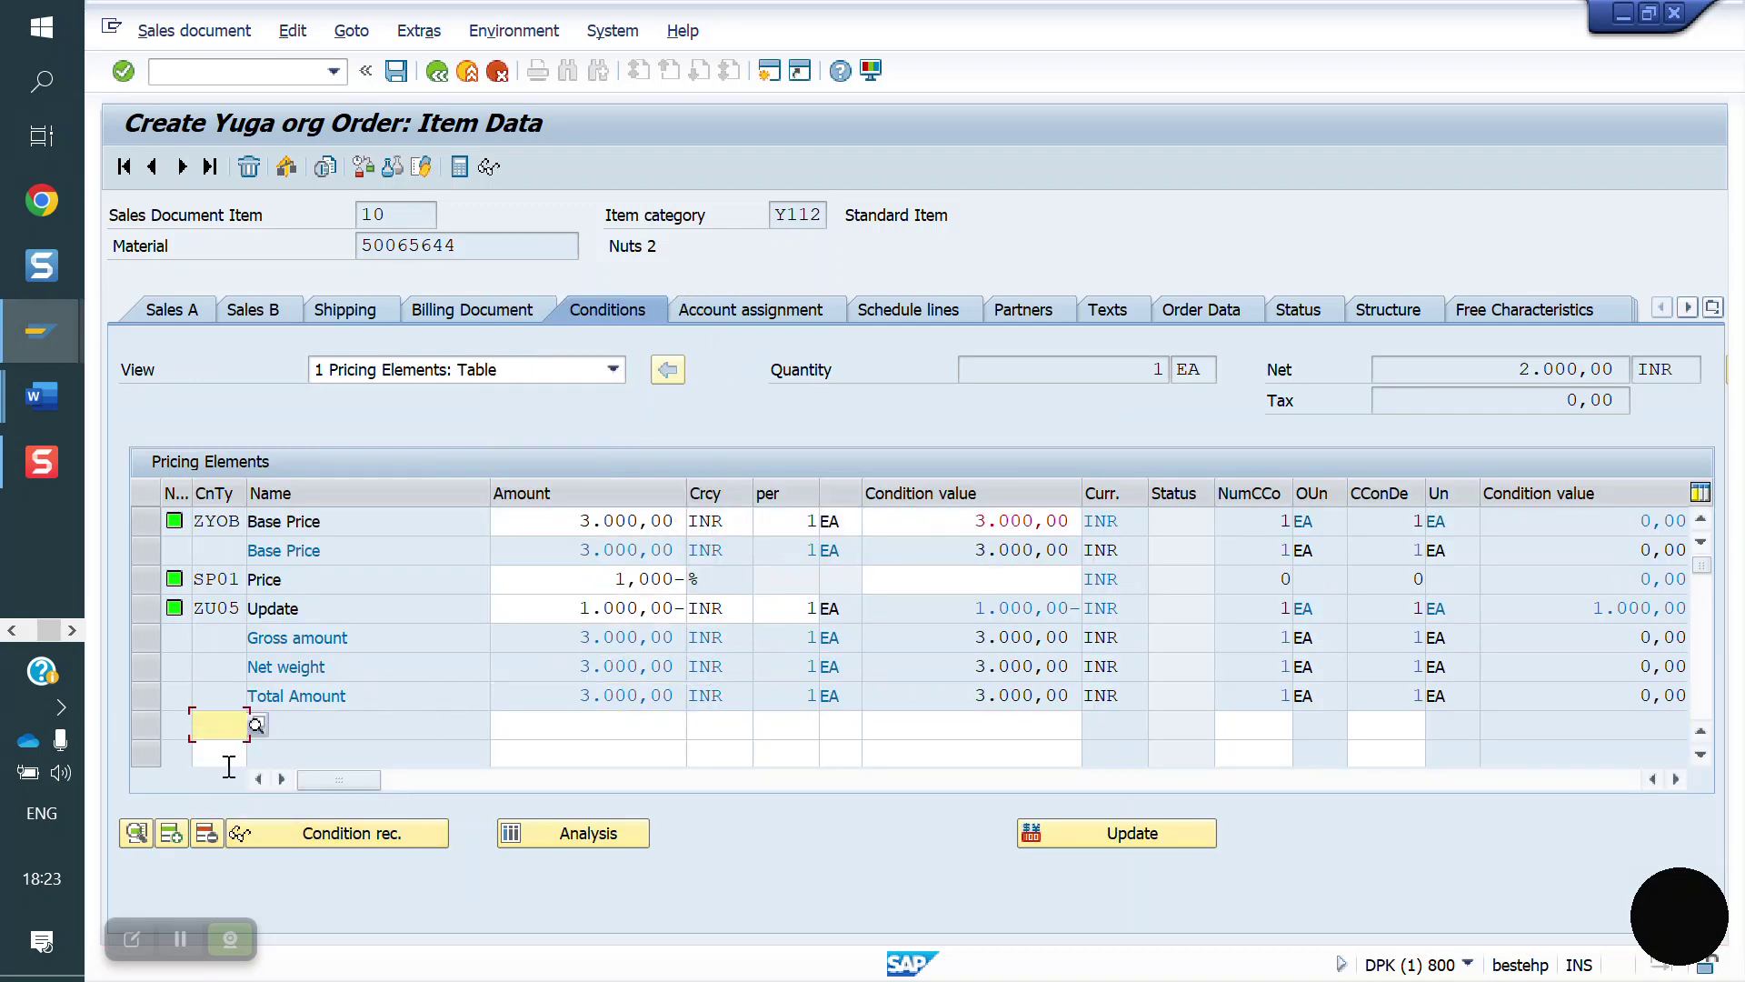
{"action": "left_click", "coordinate": [439, 73]}
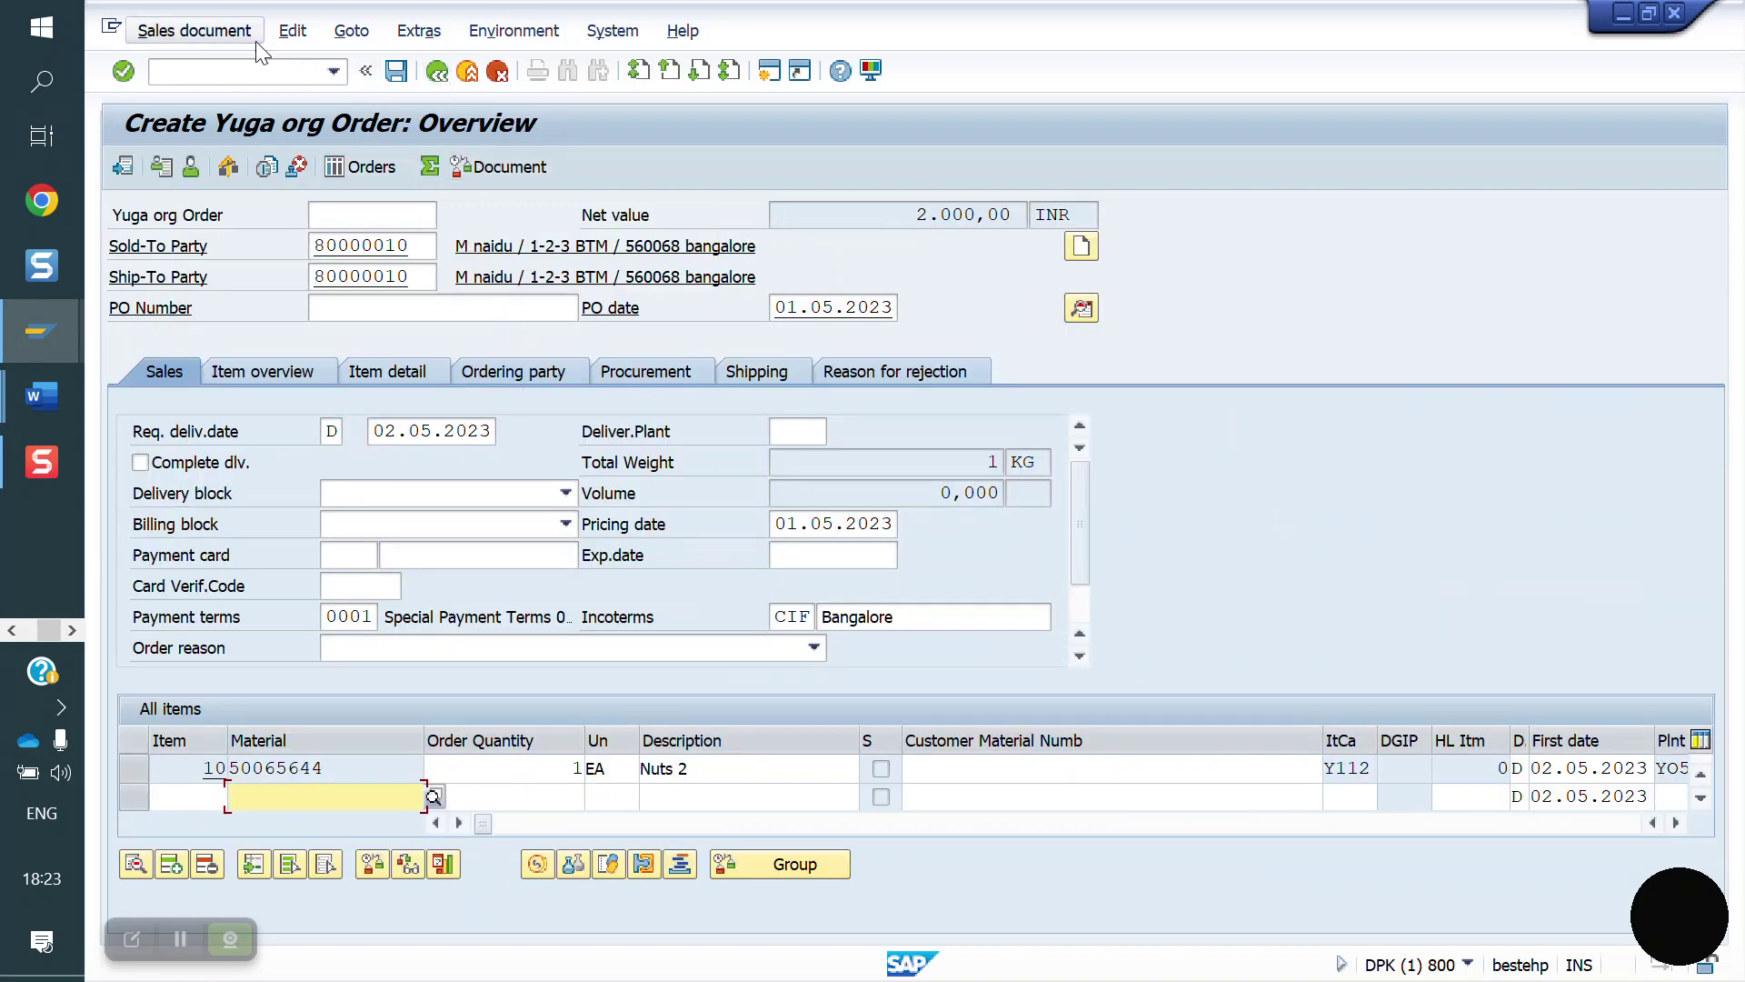
Save via Sales document > Deliver, then reopen 7000235 in VA02 to view item 10's schedule lines
{"action": "left_click", "coordinate": [254, 41]}
{"action": "left_click", "coordinate": [222, 236]}
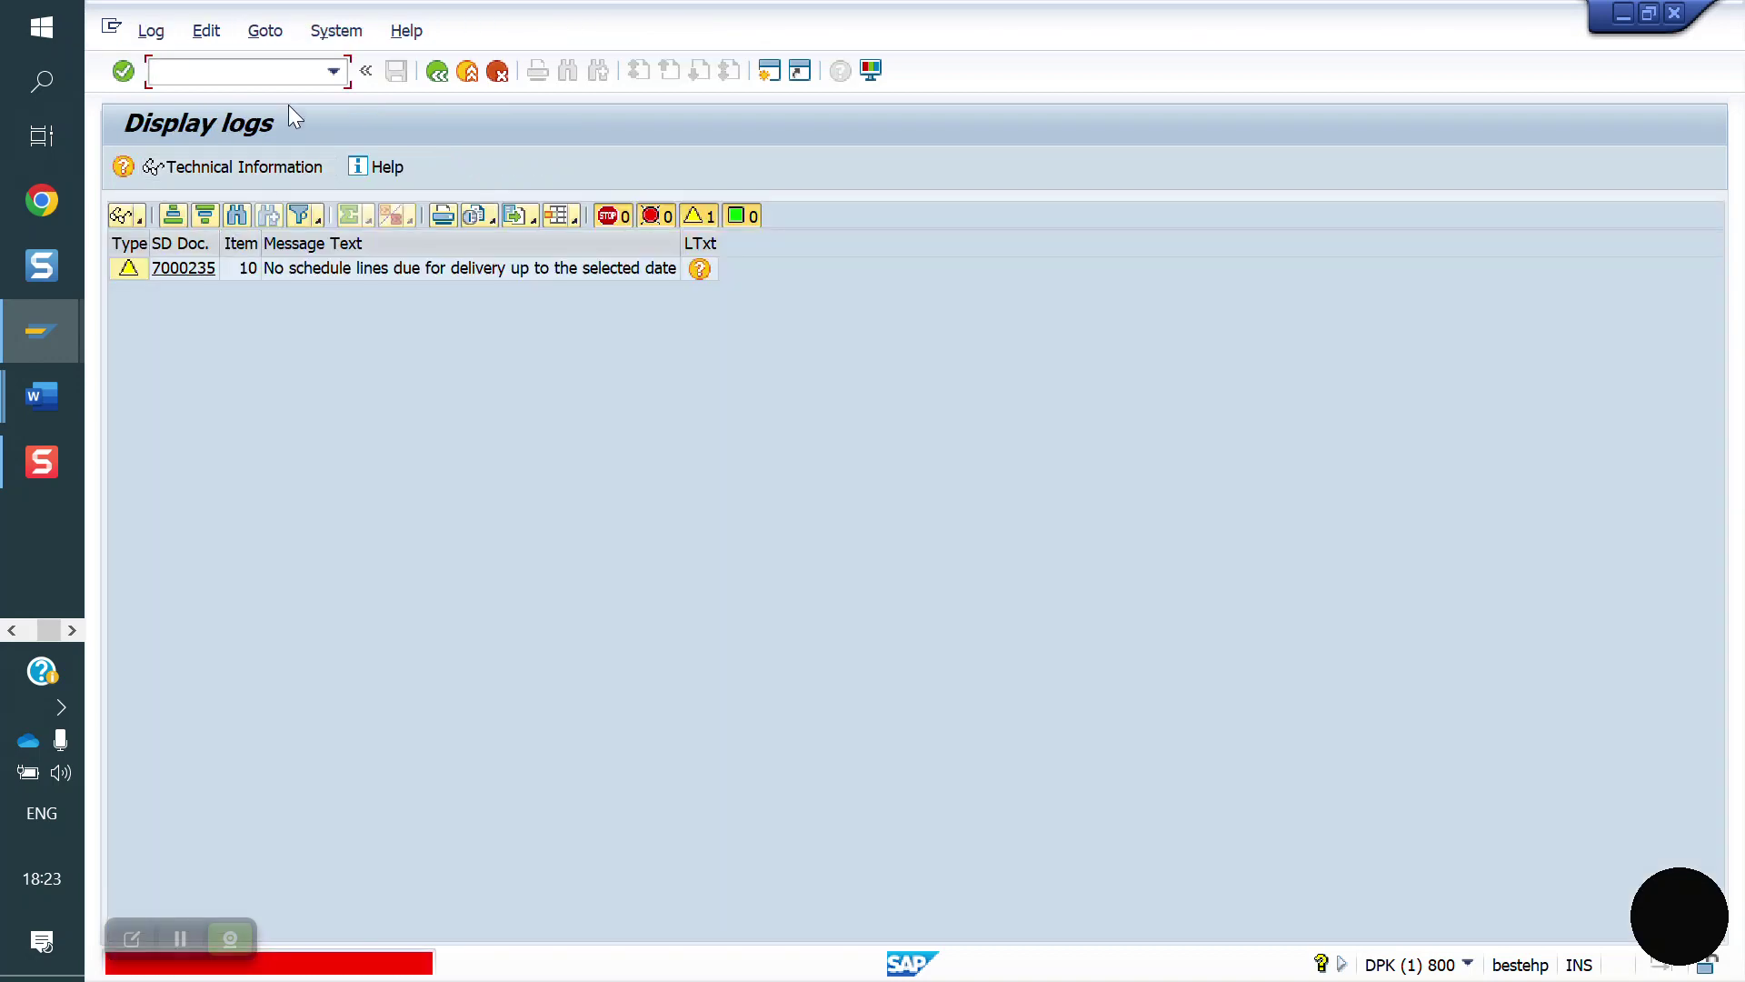
{"action": "type", "text": "/N"}
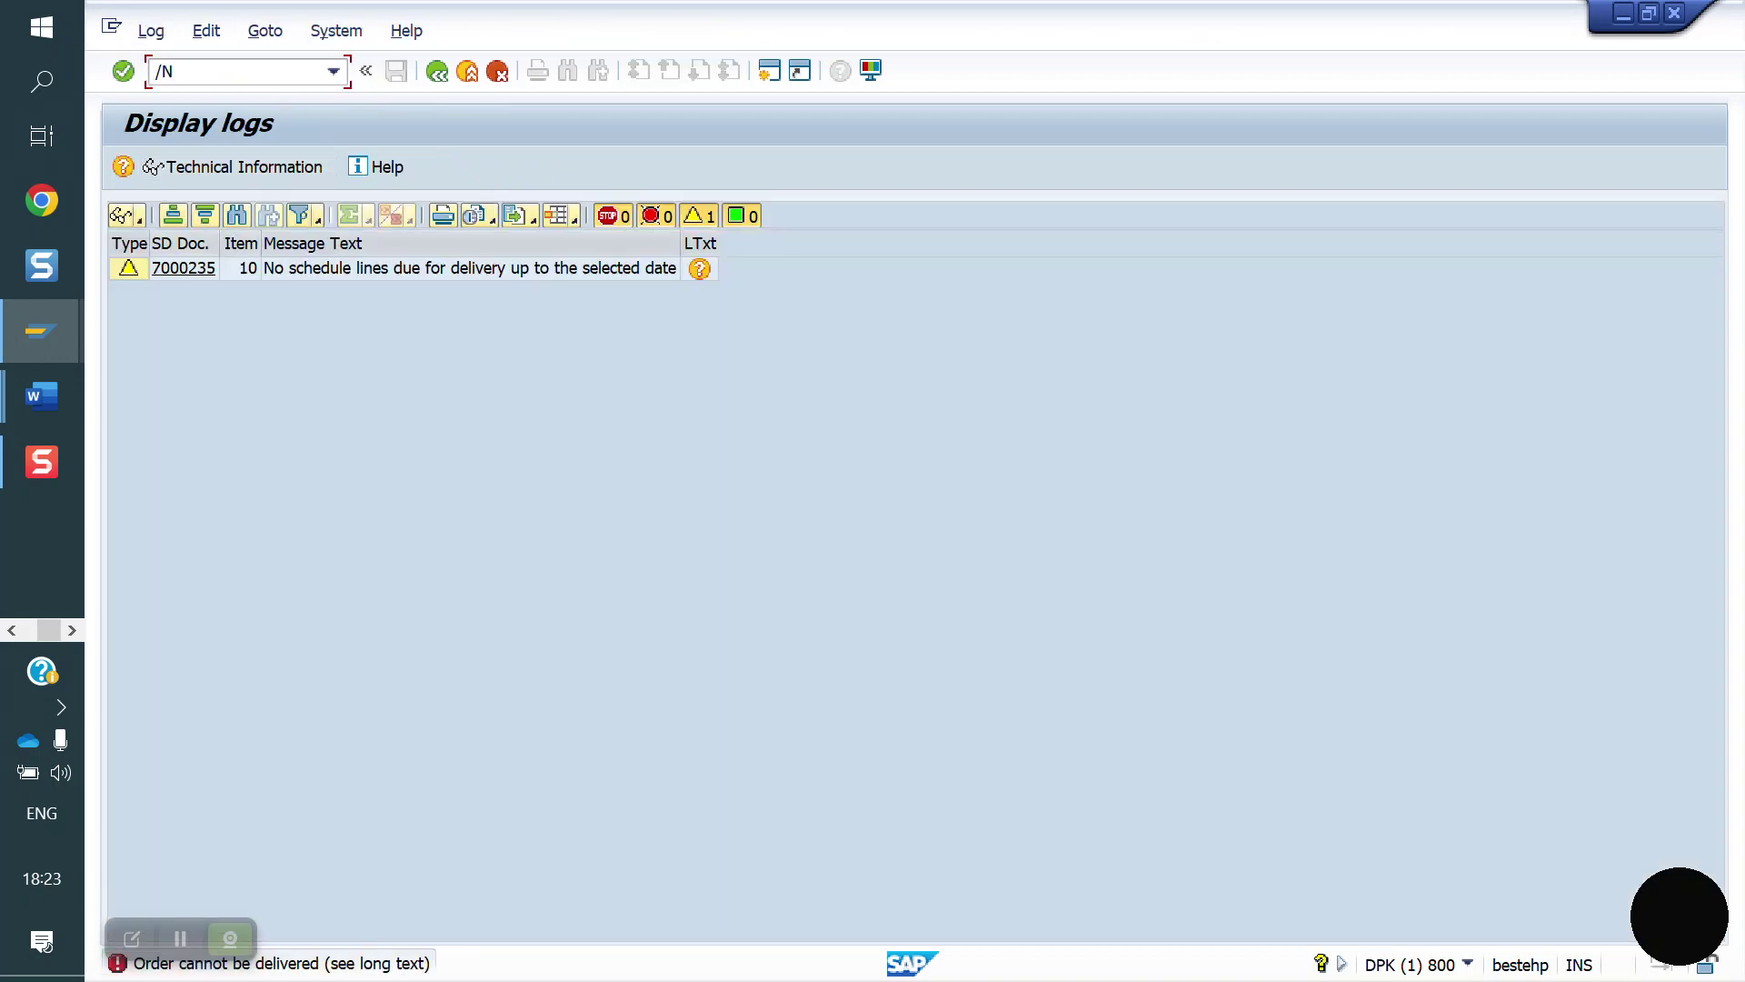
{"action": "type", "text": "VA02"}
{"action": "key", "text": "Return"}
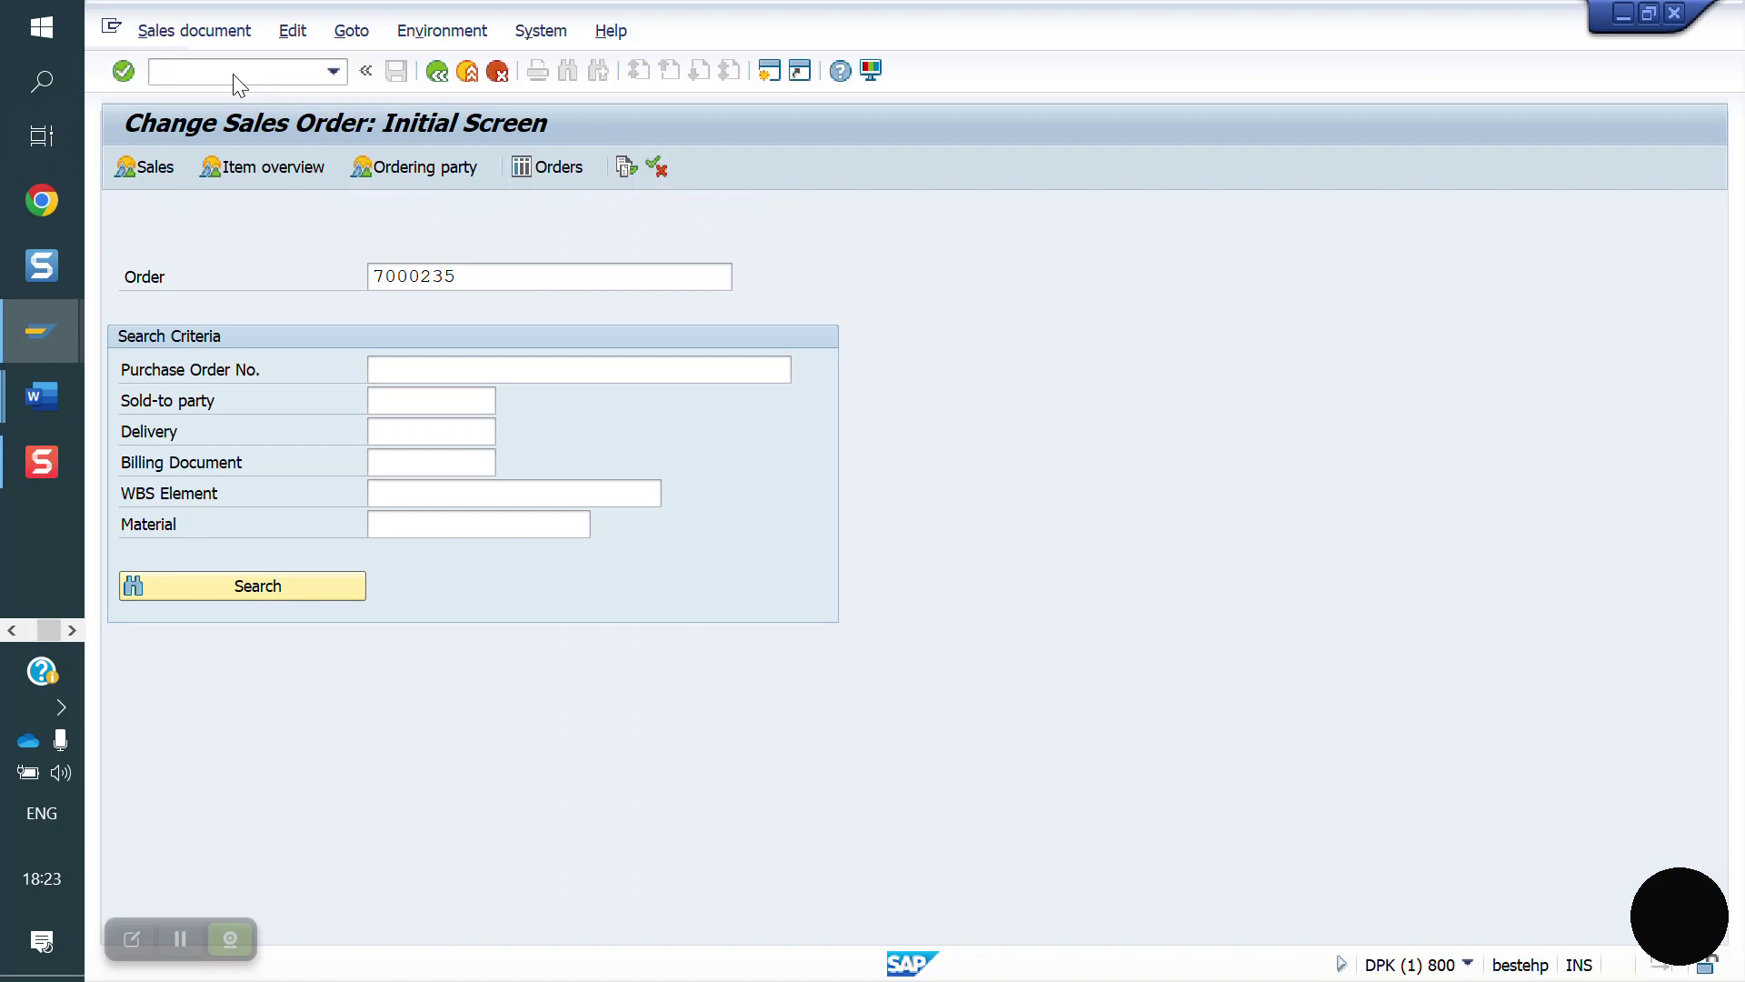
{"action": "key", "text": "Return"}
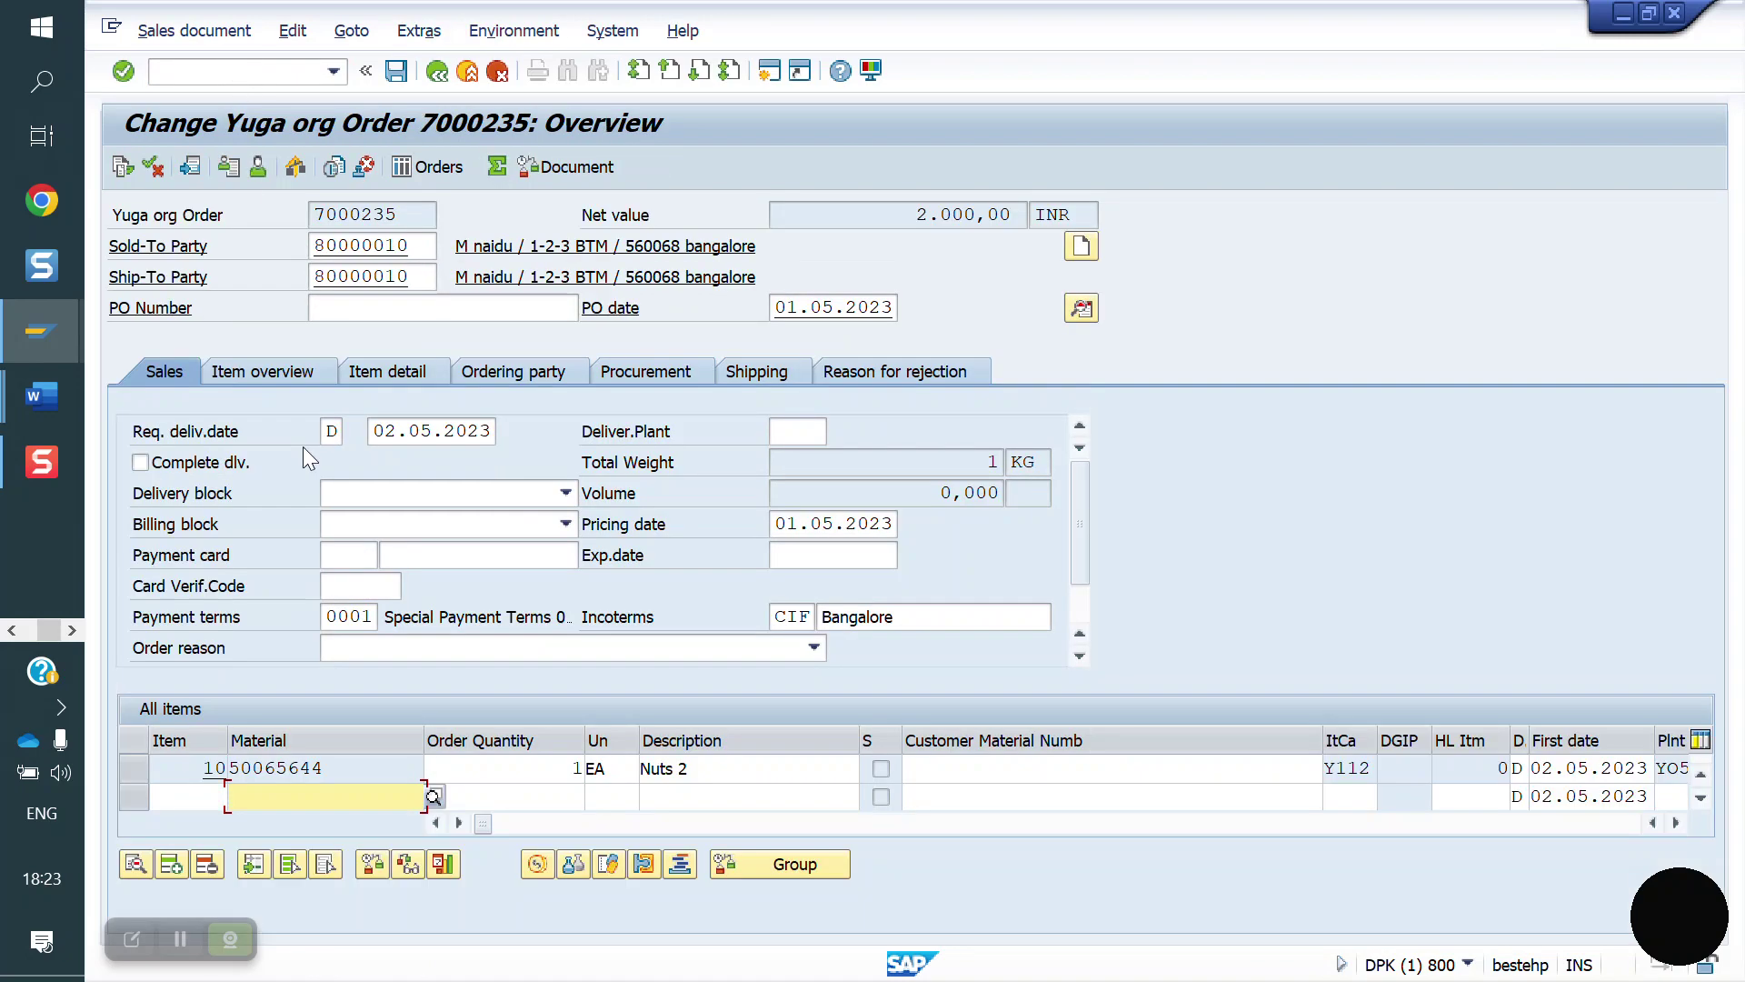
{"action": "double_click", "coordinate": [357, 766]}
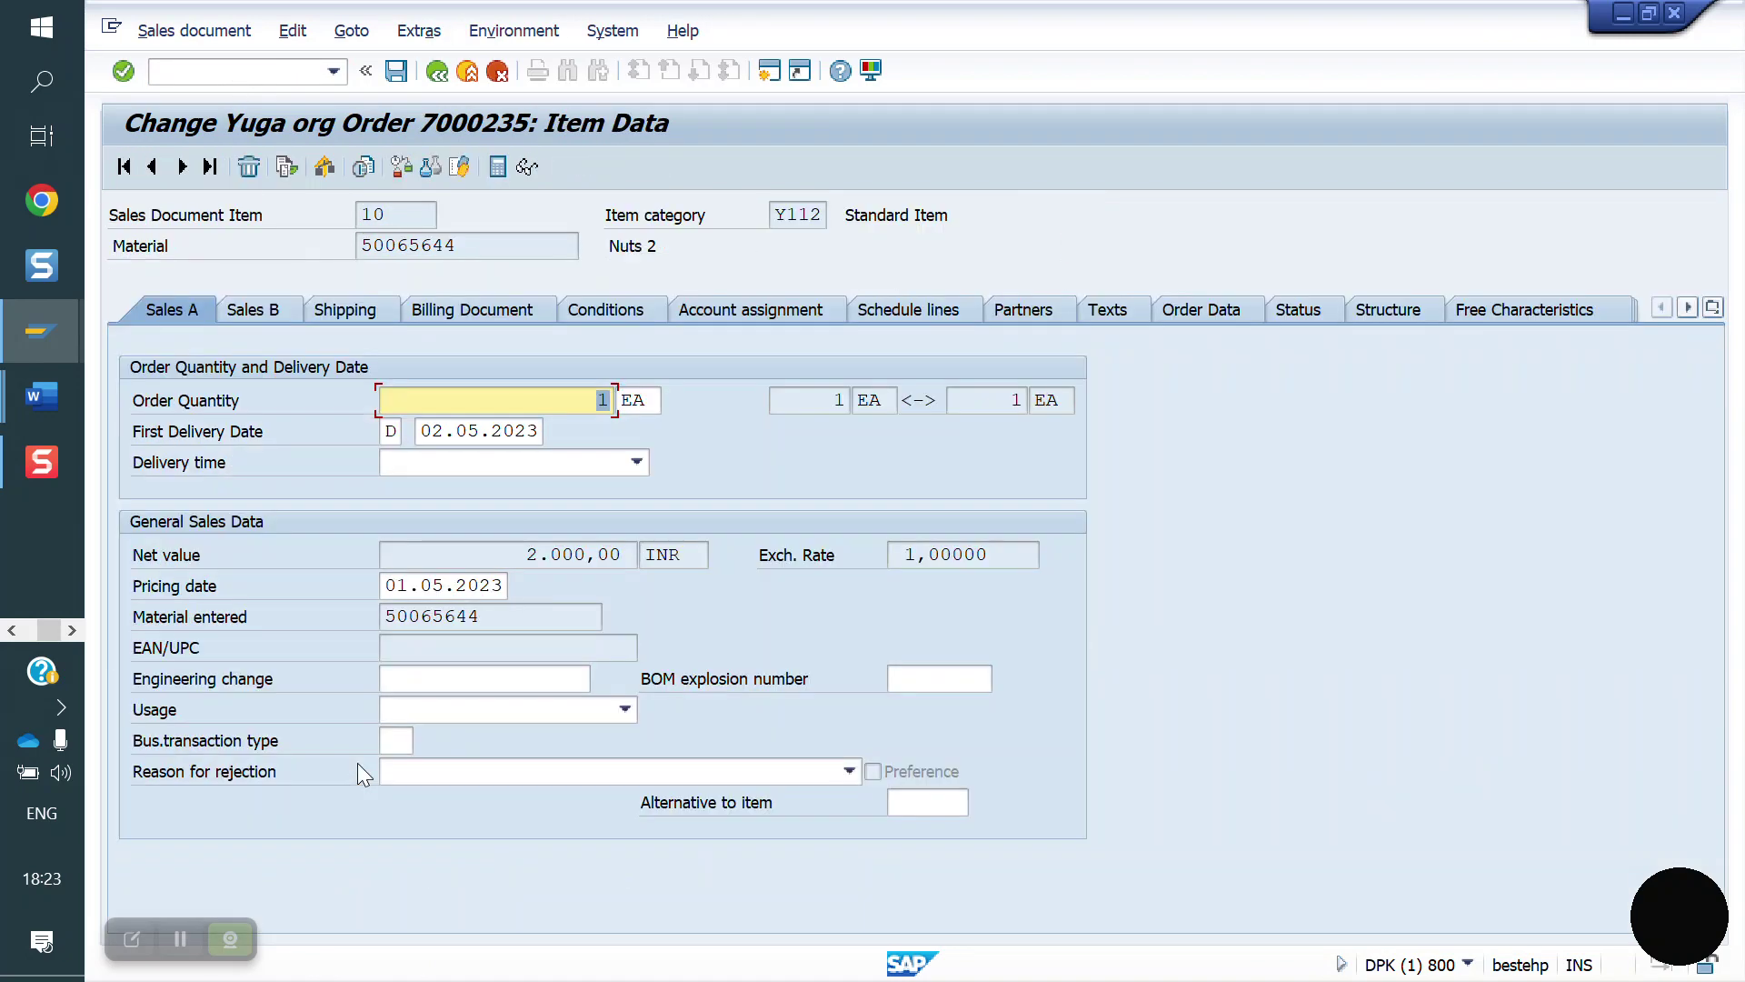
{"action": "left_click", "coordinate": [887, 310]}
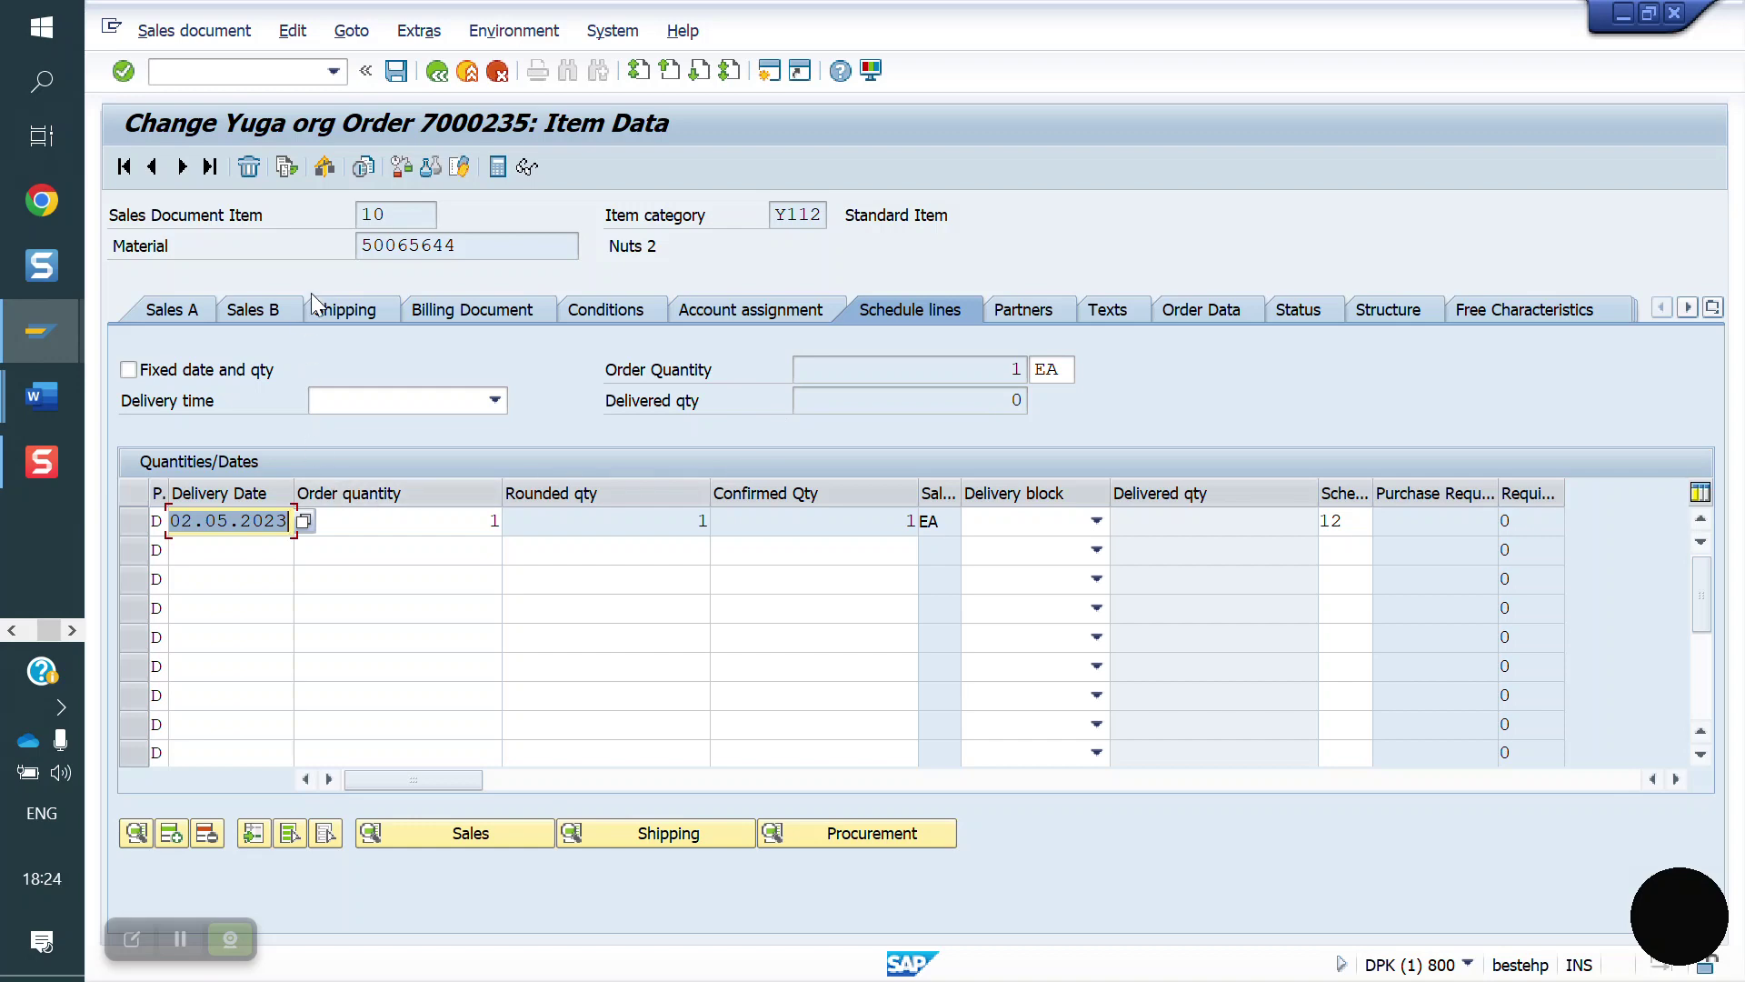
{"action": "left_click", "coordinate": [231, 70]}
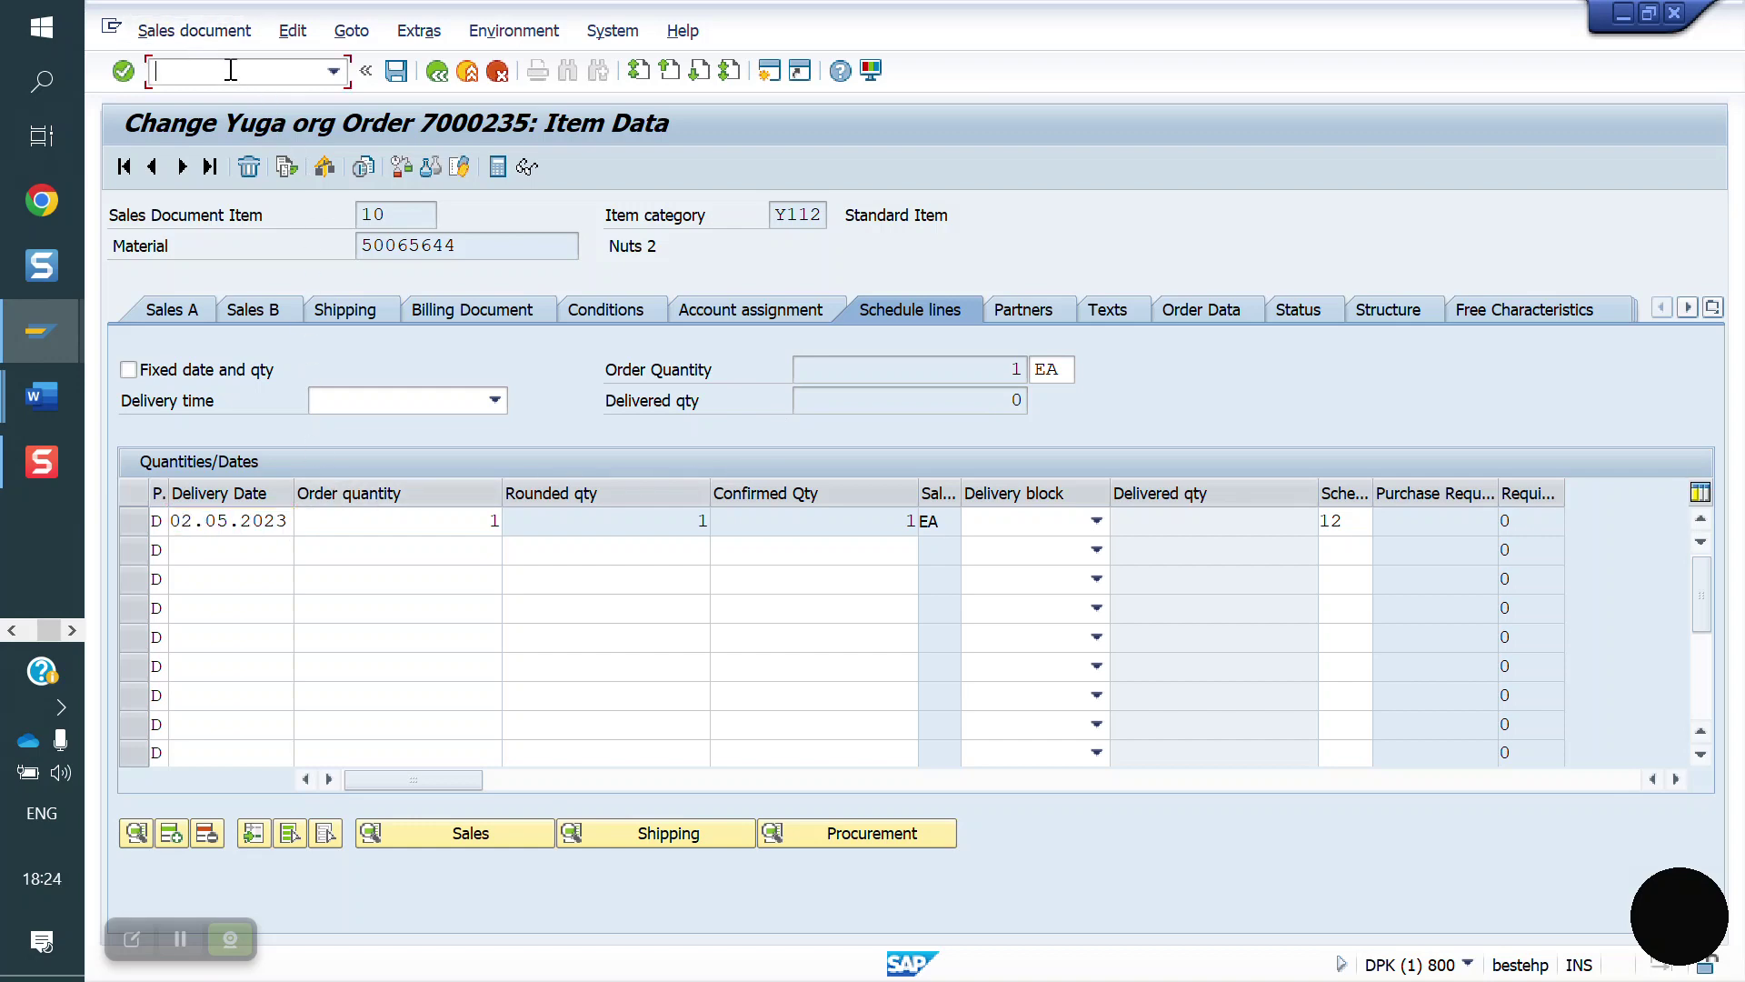
Create an outbound delivery for order 7000235 with selection date 02.05.2023
{"action": "type", "text": "/NVL01N"}
{"action": "key", "text": "Return"}
{"action": "left_click", "coordinate": [423, 367]}
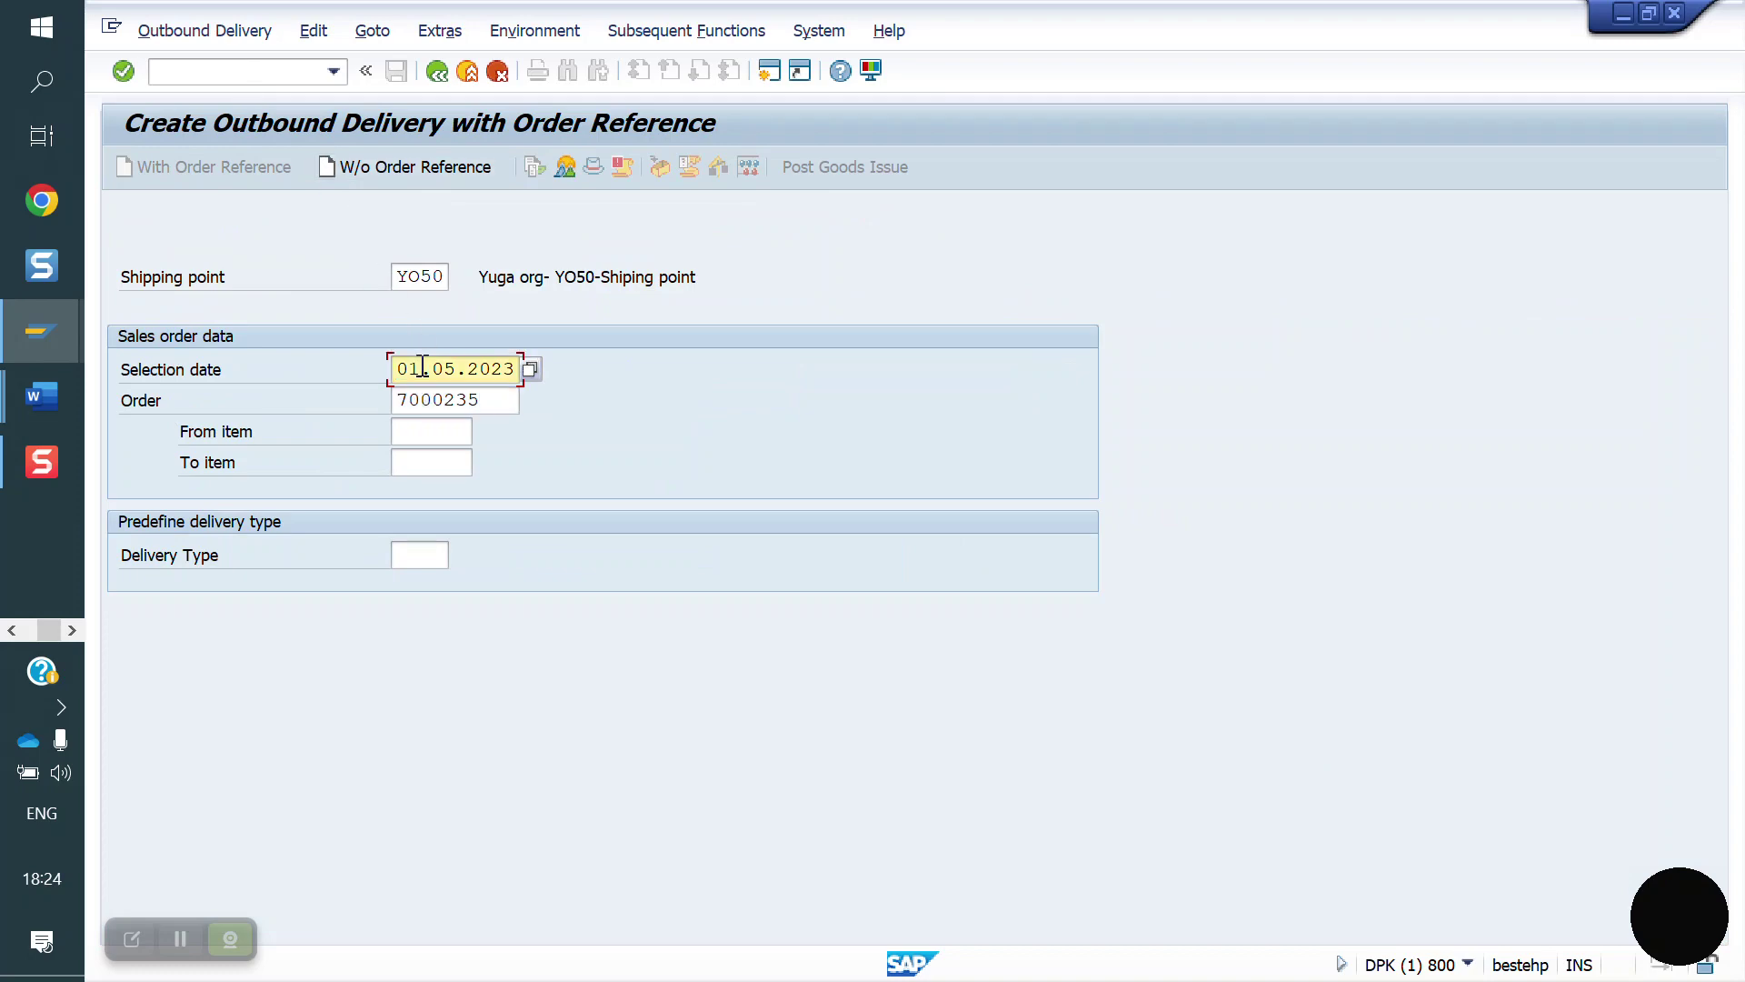
{"action": "key", "text": "Return"}
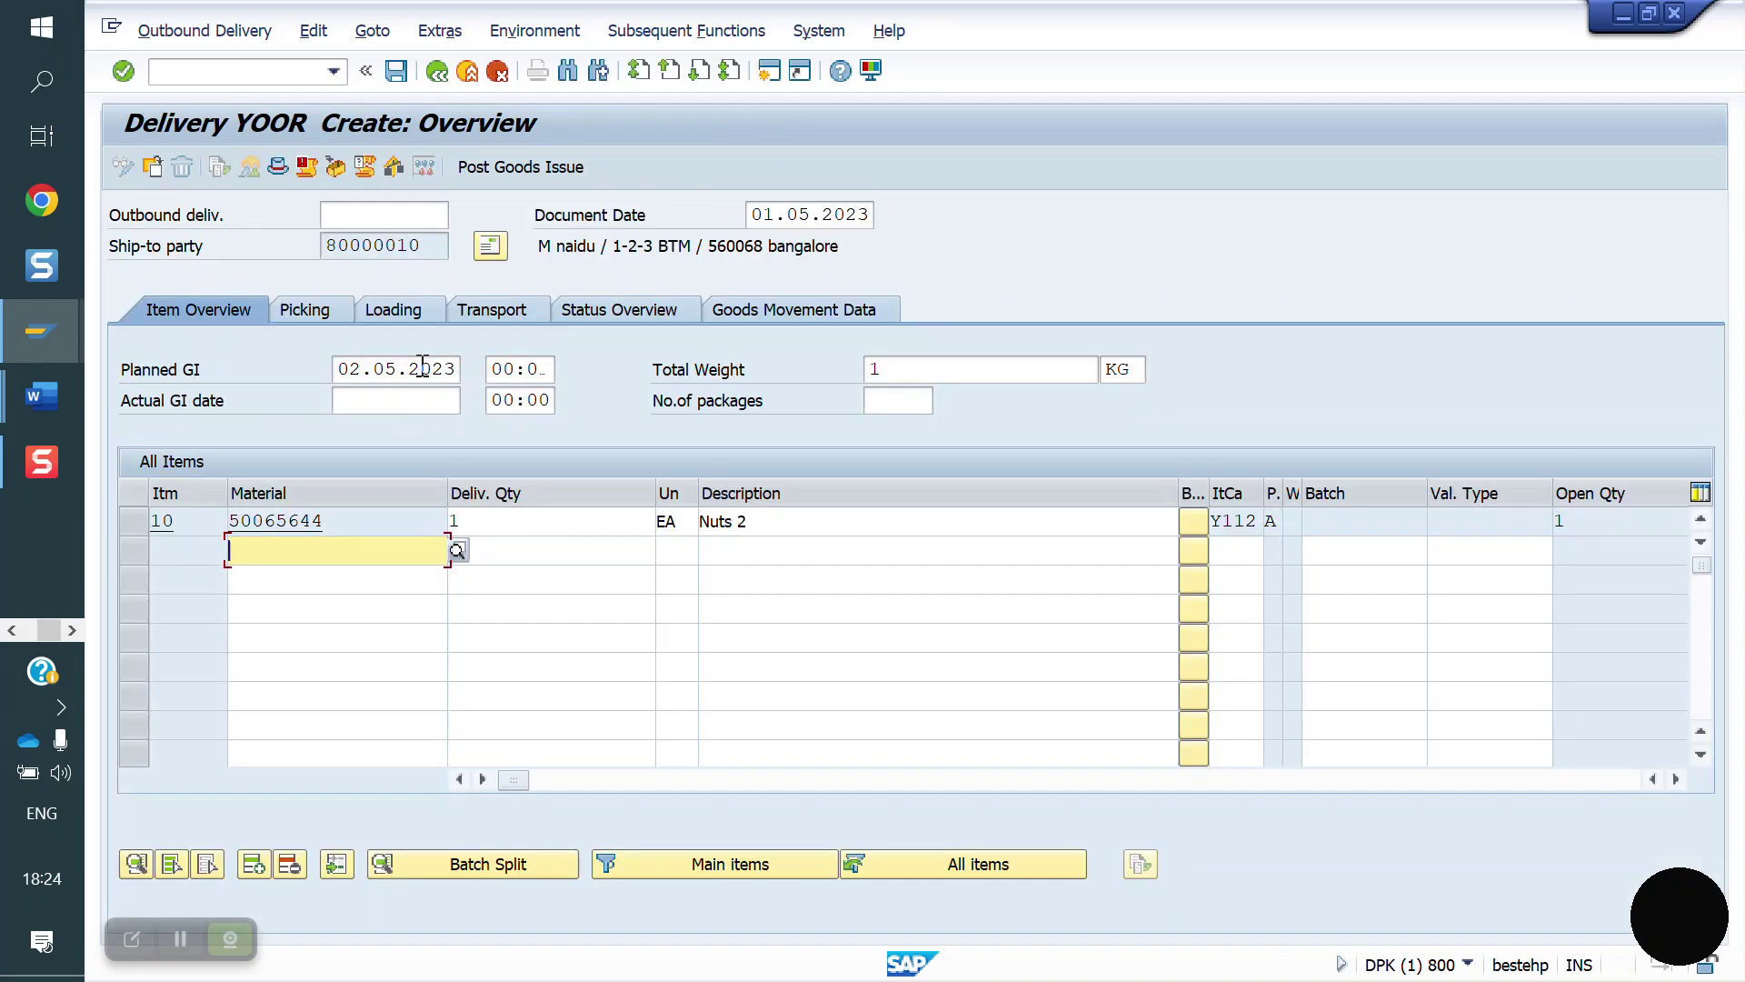
Pick 1 EA of item 10 from storage location FG01 and post goods issue
{"action": "left_click", "coordinate": [317, 311]}
{"action": "left_click", "coordinate": [866, 519]}
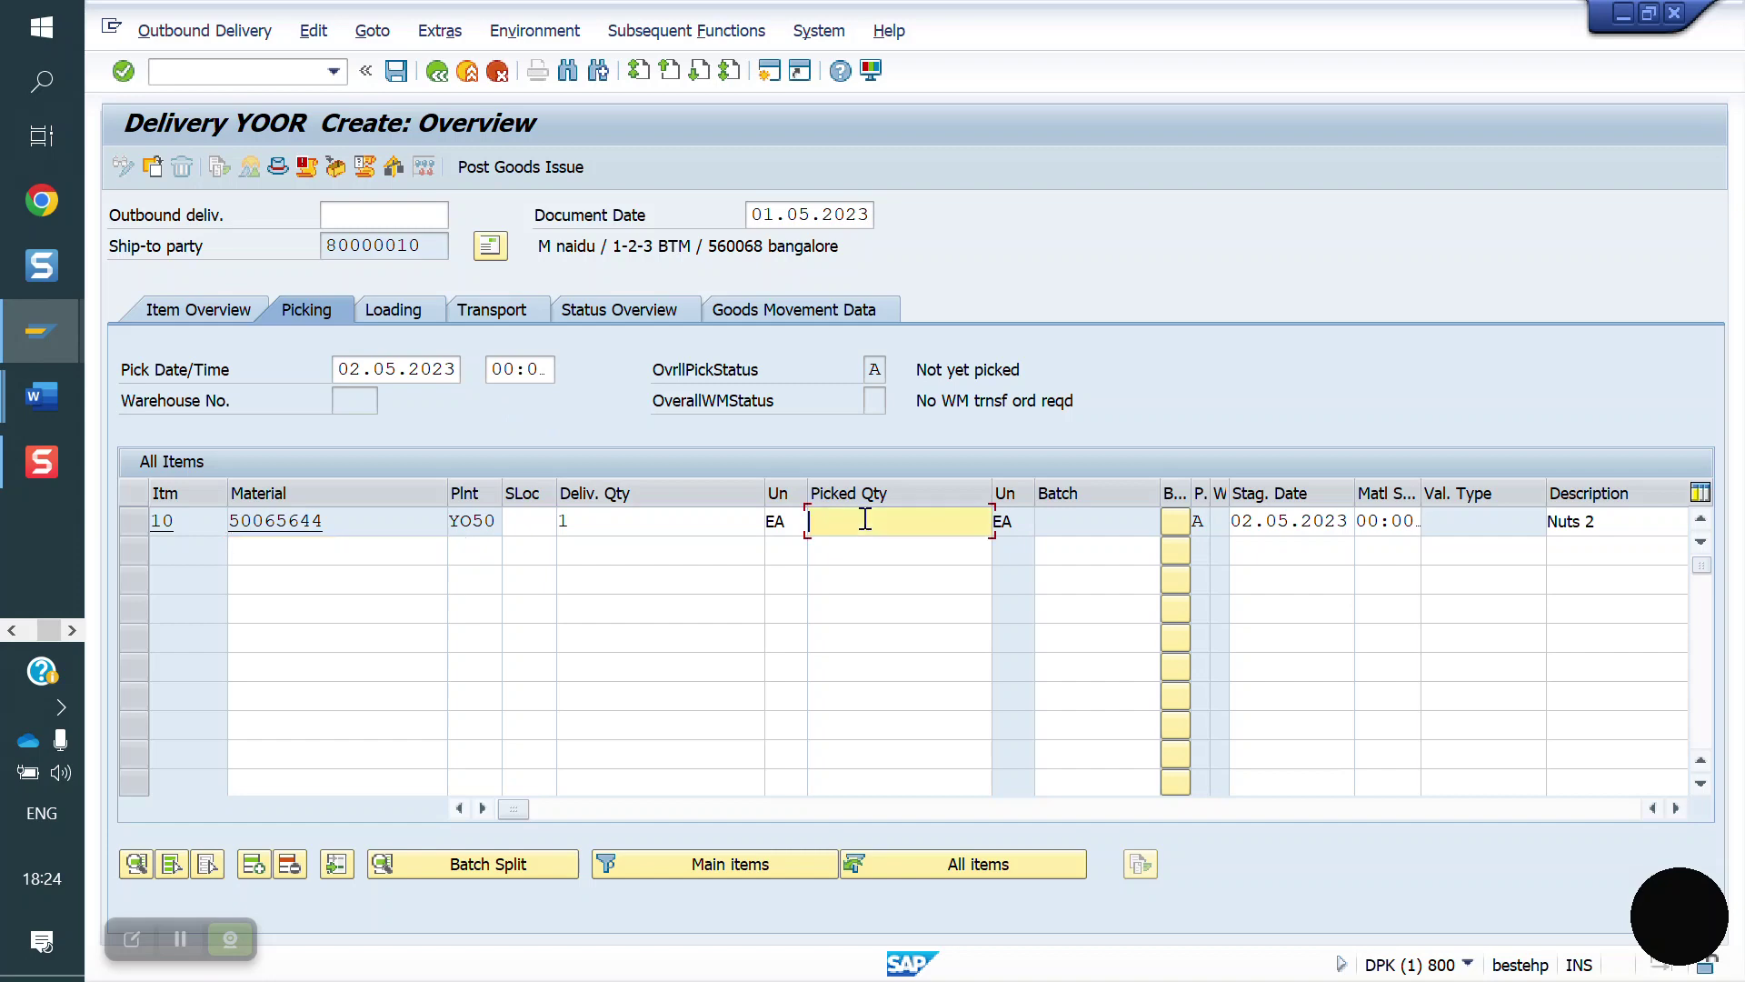
{"action": "type", "text": "1"}
{"action": "left_click", "coordinate": [524, 519]}
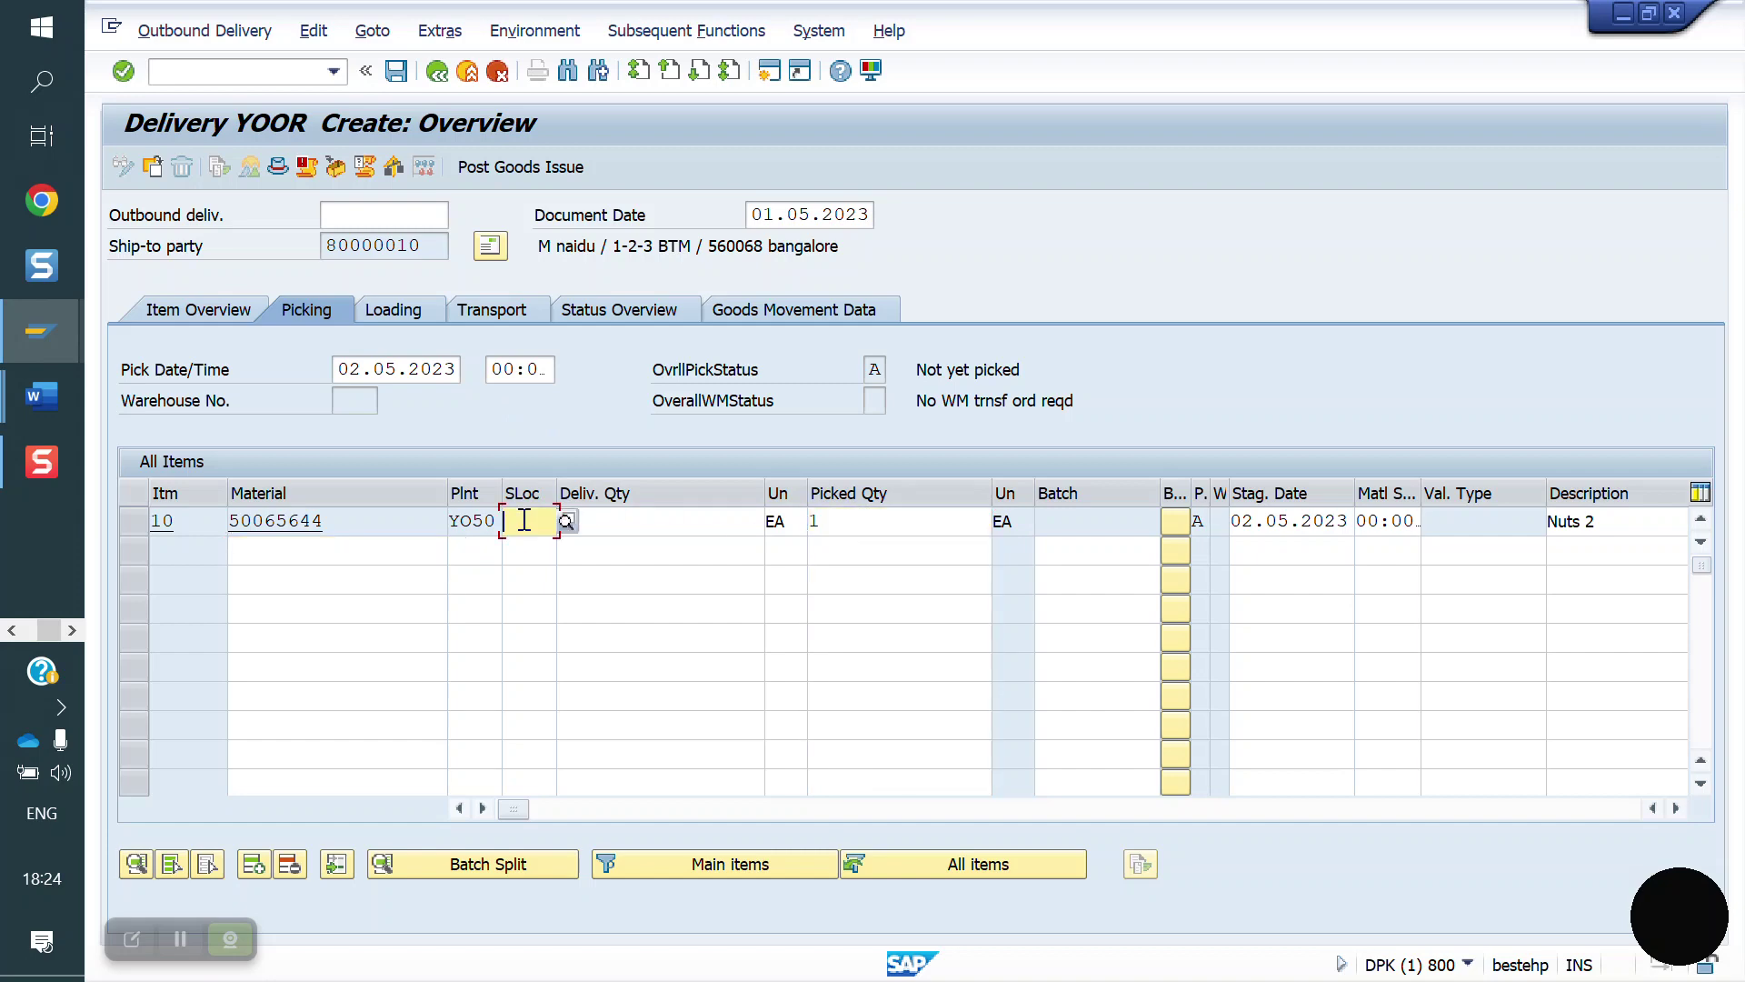
{"action": "key", "text": "Down"}
{"action": "key", "text": "Return"}
{"action": "key", "text": "Return"}
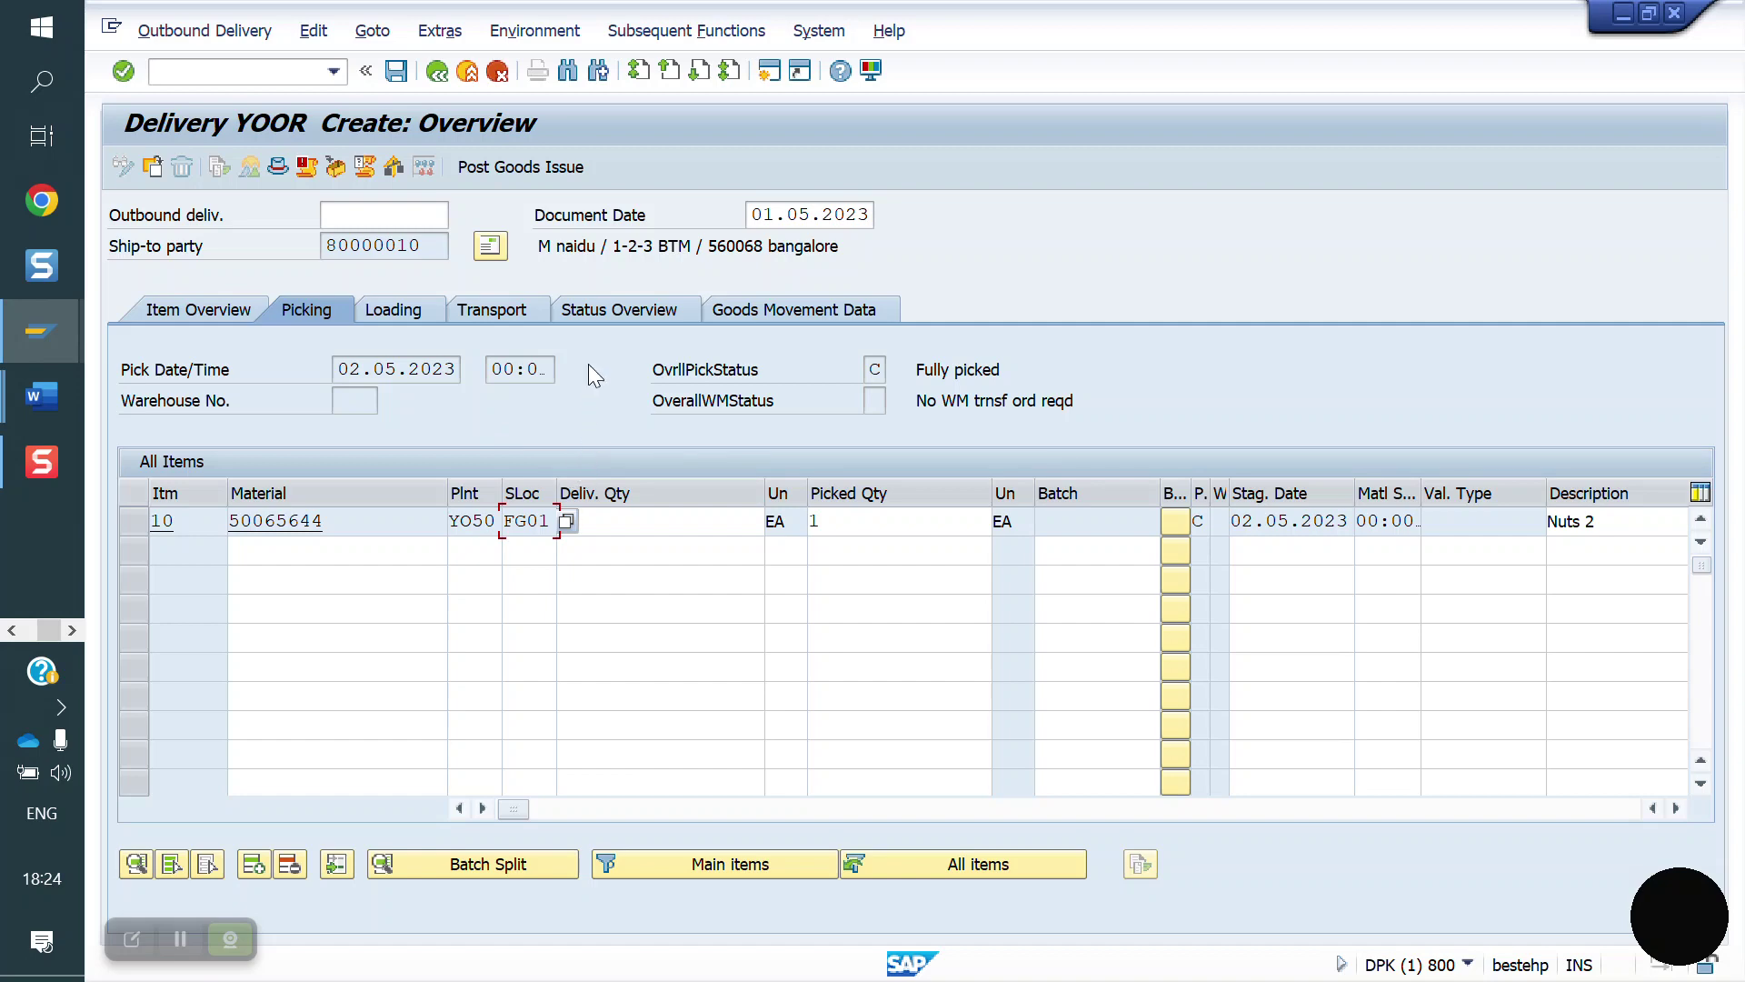
{"action": "left_click", "coordinate": [495, 168]}
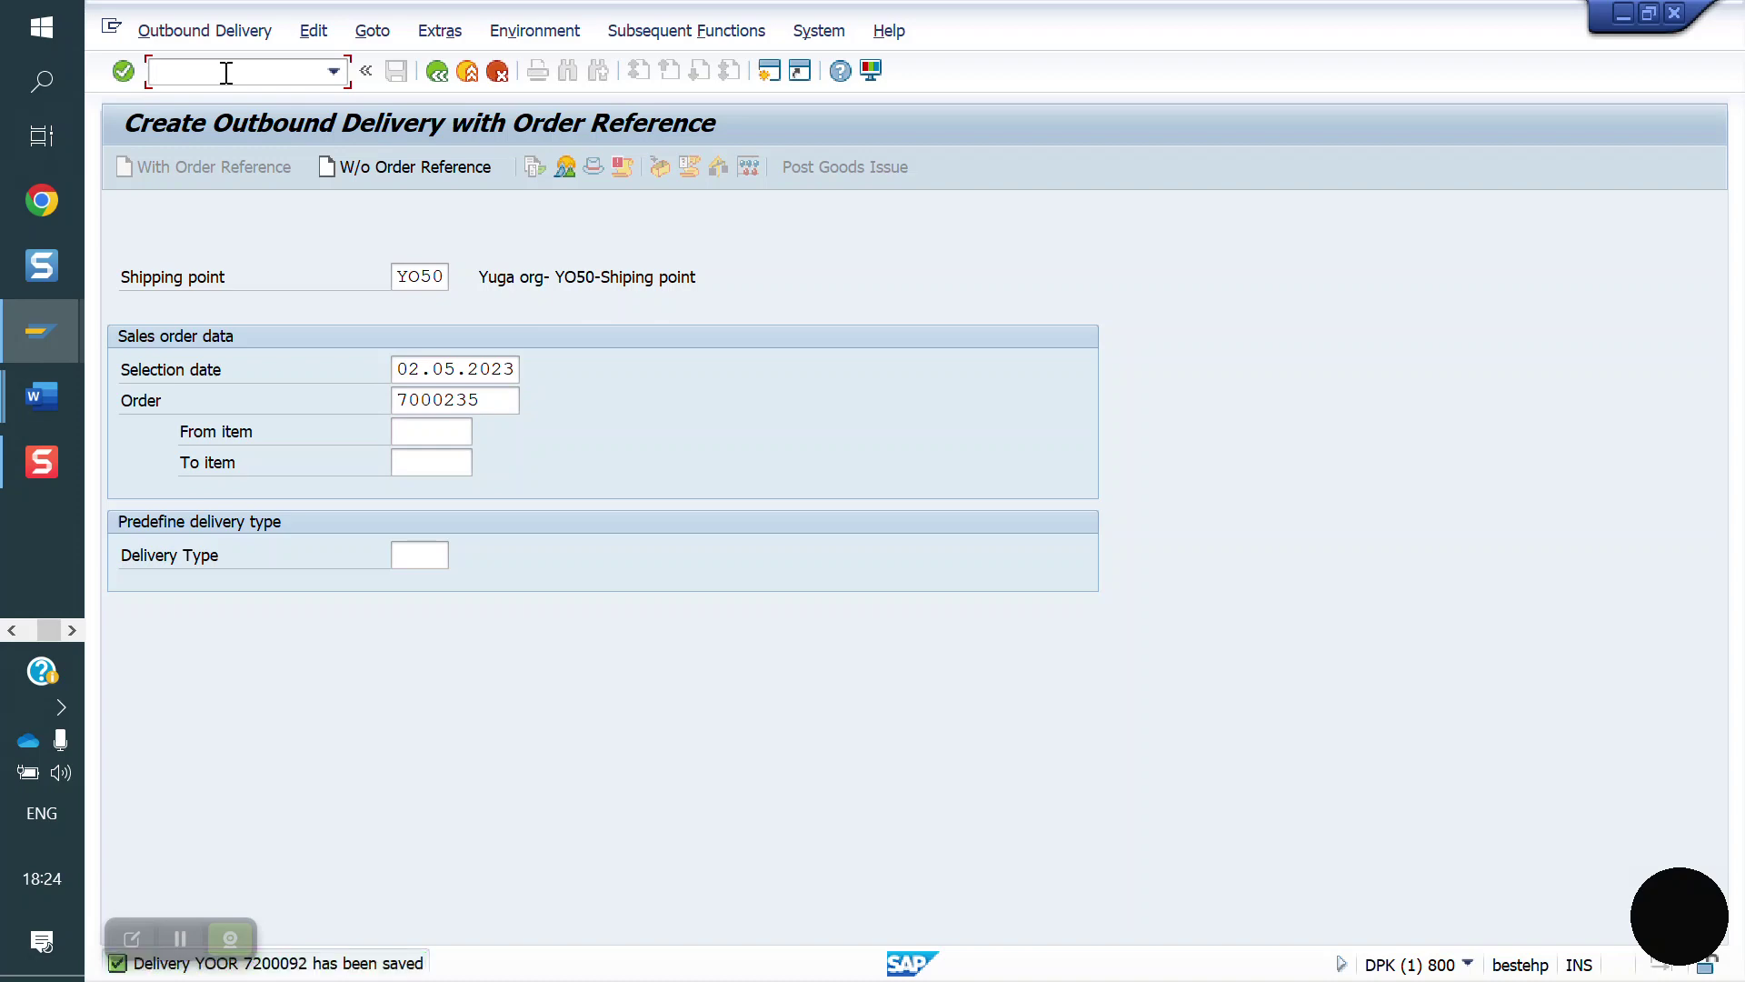
{"action": "left_click", "coordinate": [227, 72]}
{"action": "type", "text": "/NVF0"}
{"action": "type", "text": "1"}
Load the delivery into a VF01 invoice and save it as billing document 90039929
{"action": "key", "text": "Return"}
{"action": "key", "text": "Return"}
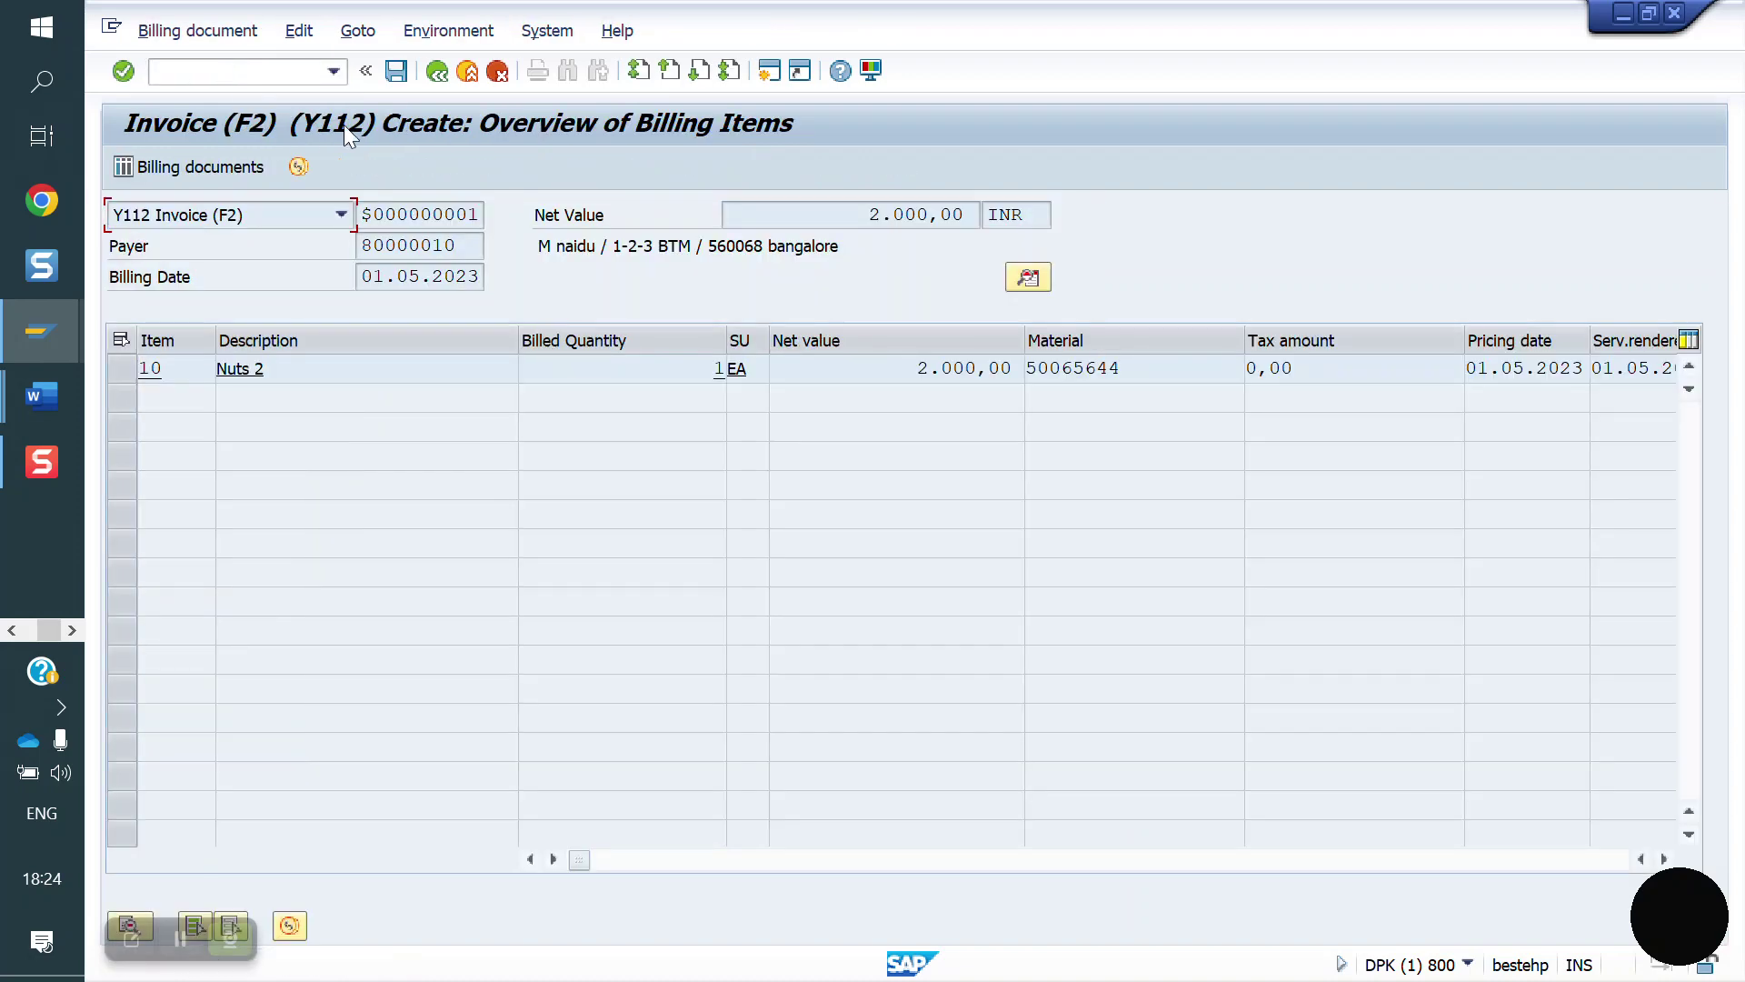
{"action": "left_click", "coordinate": [391, 71]}
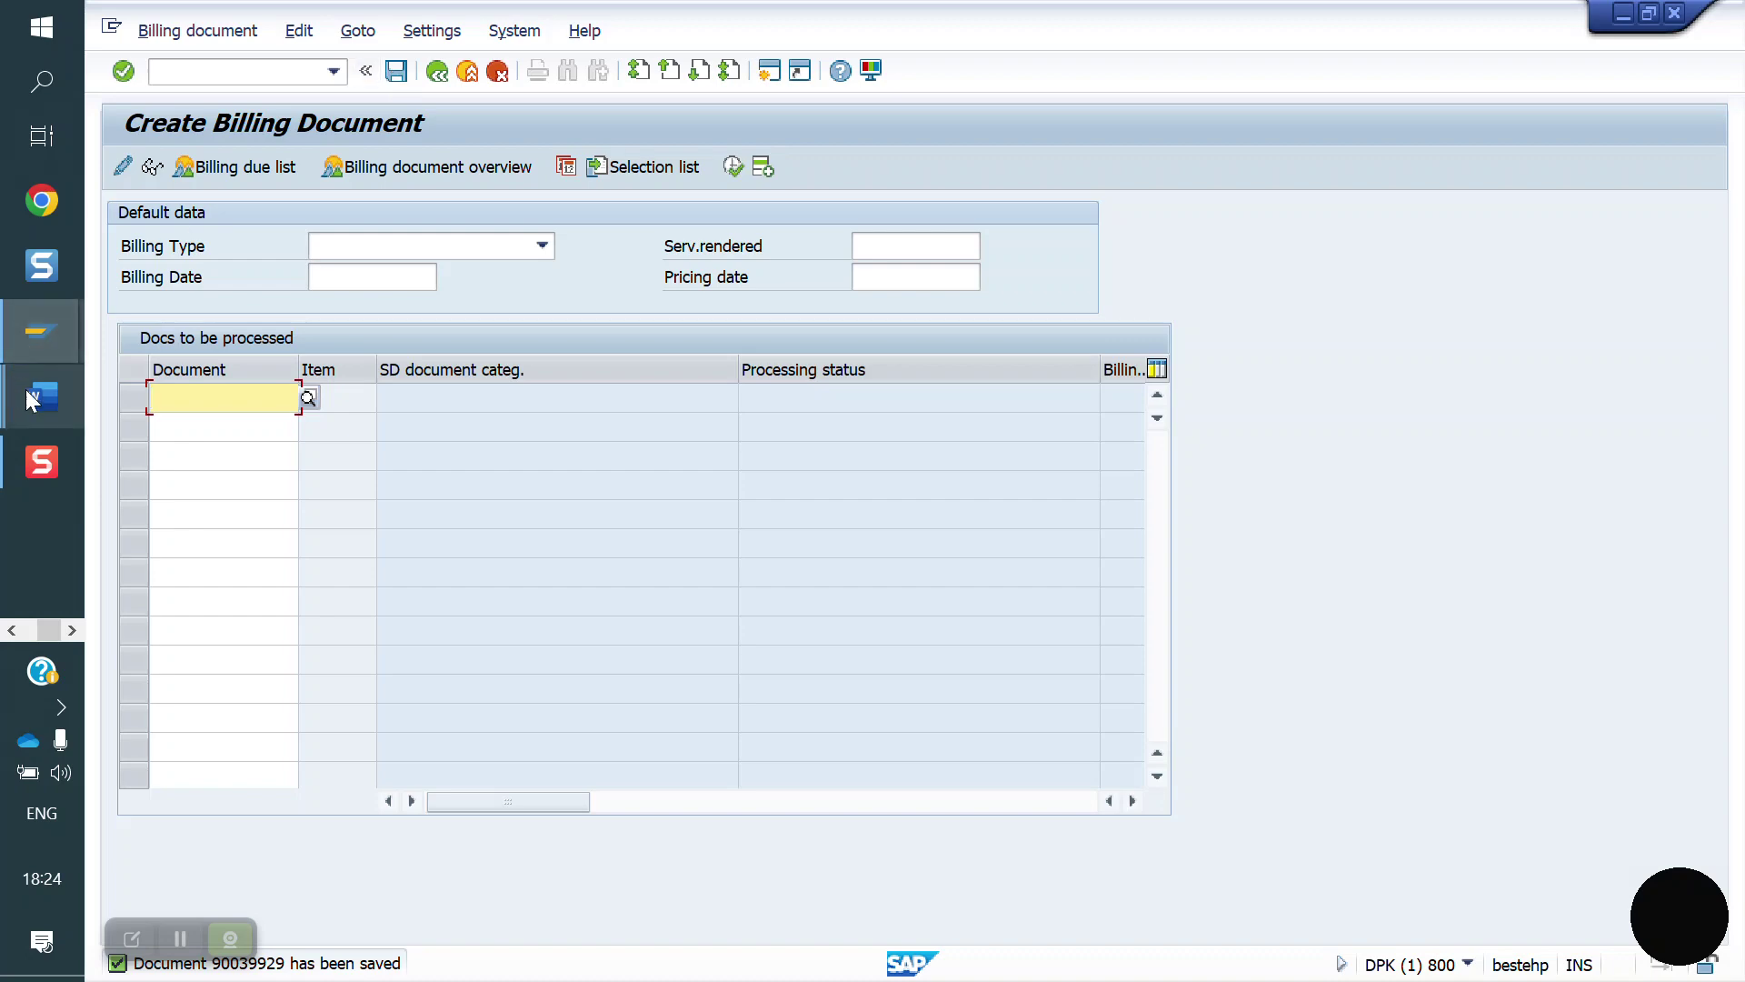
Bring the SAP SD notes document forward, clear its selection, and scroll up through it
{"action": "mouse_move", "coordinate": [41, 396]}
{"action": "left_click", "coordinate": [221, 491]}
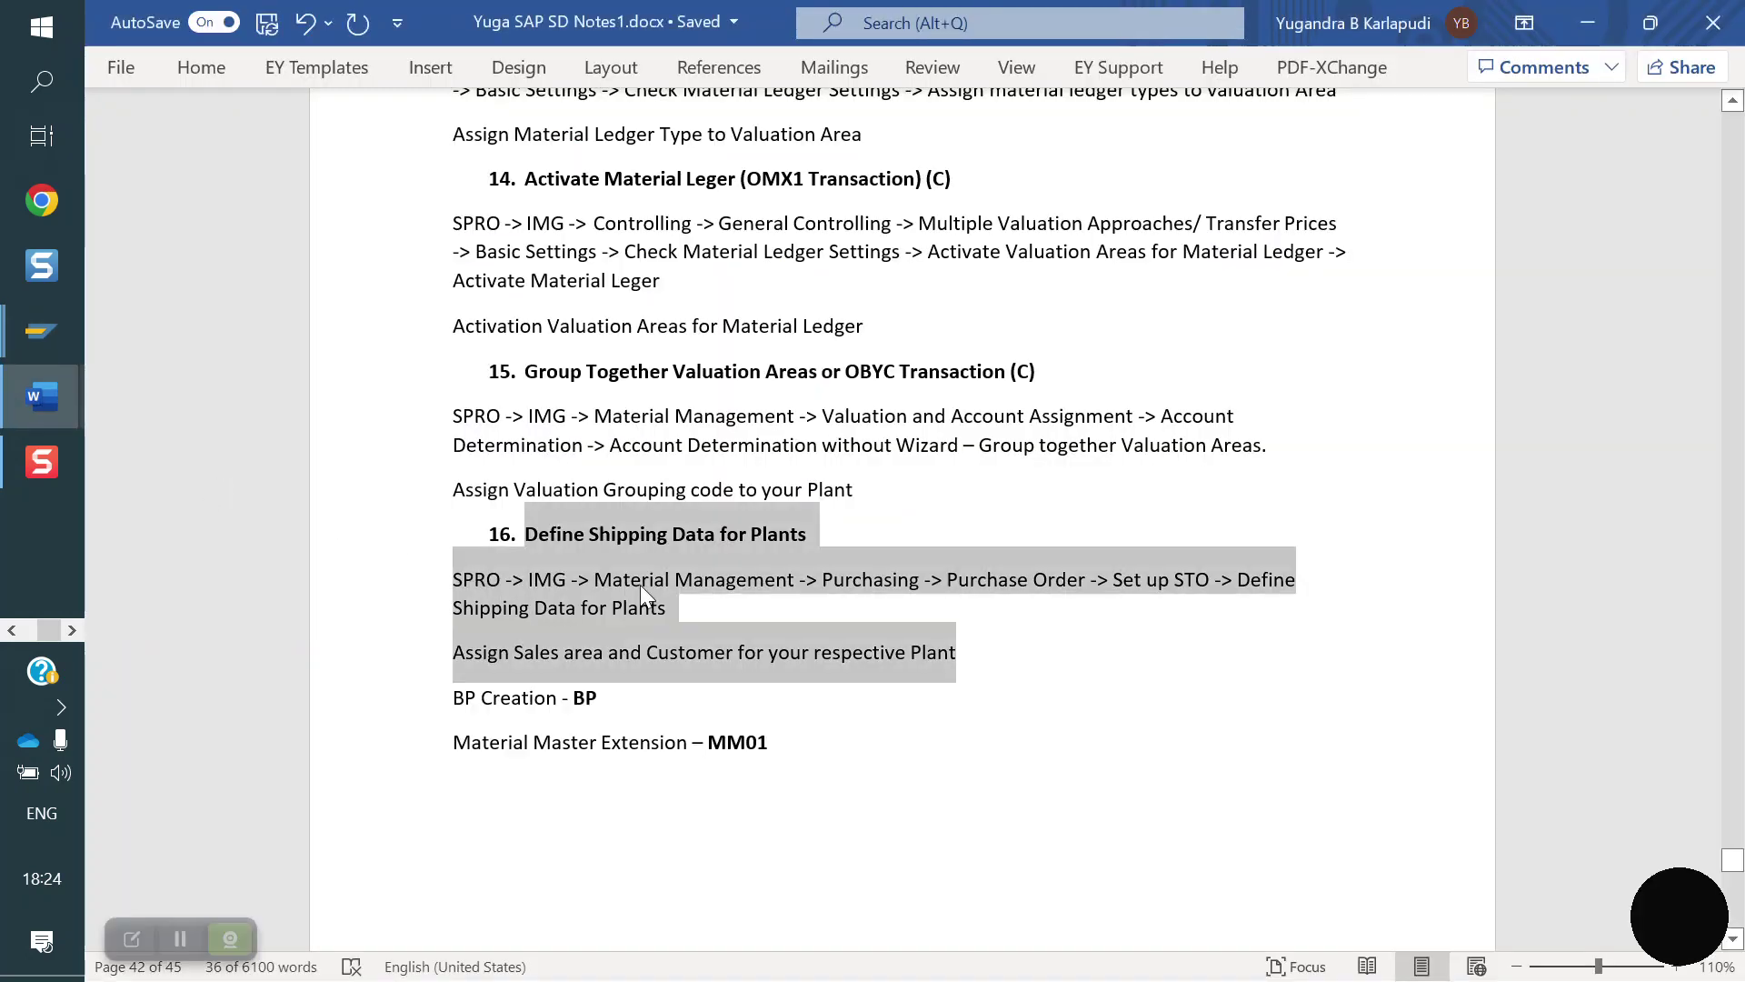
{"action": "left_click", "coordinate": [780, 738]}
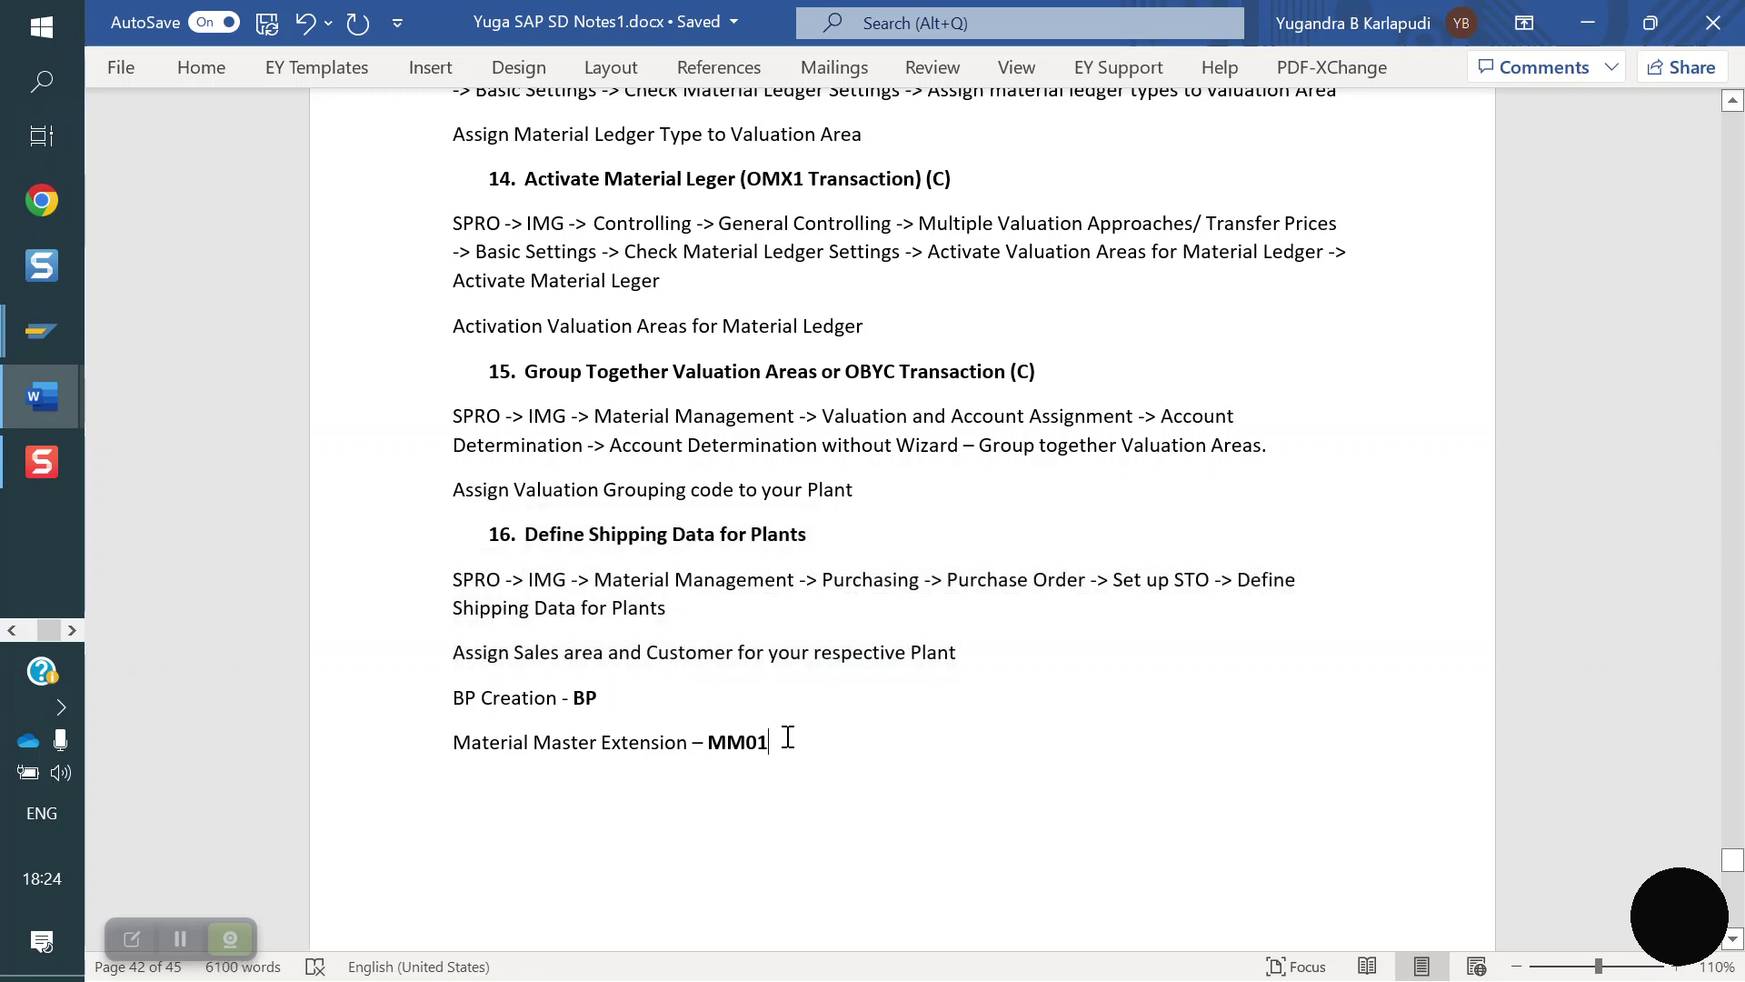
{"action": "scroll", "coordinate": [742, 506], "scroll_direction": "up", "scroll_amount": 2}
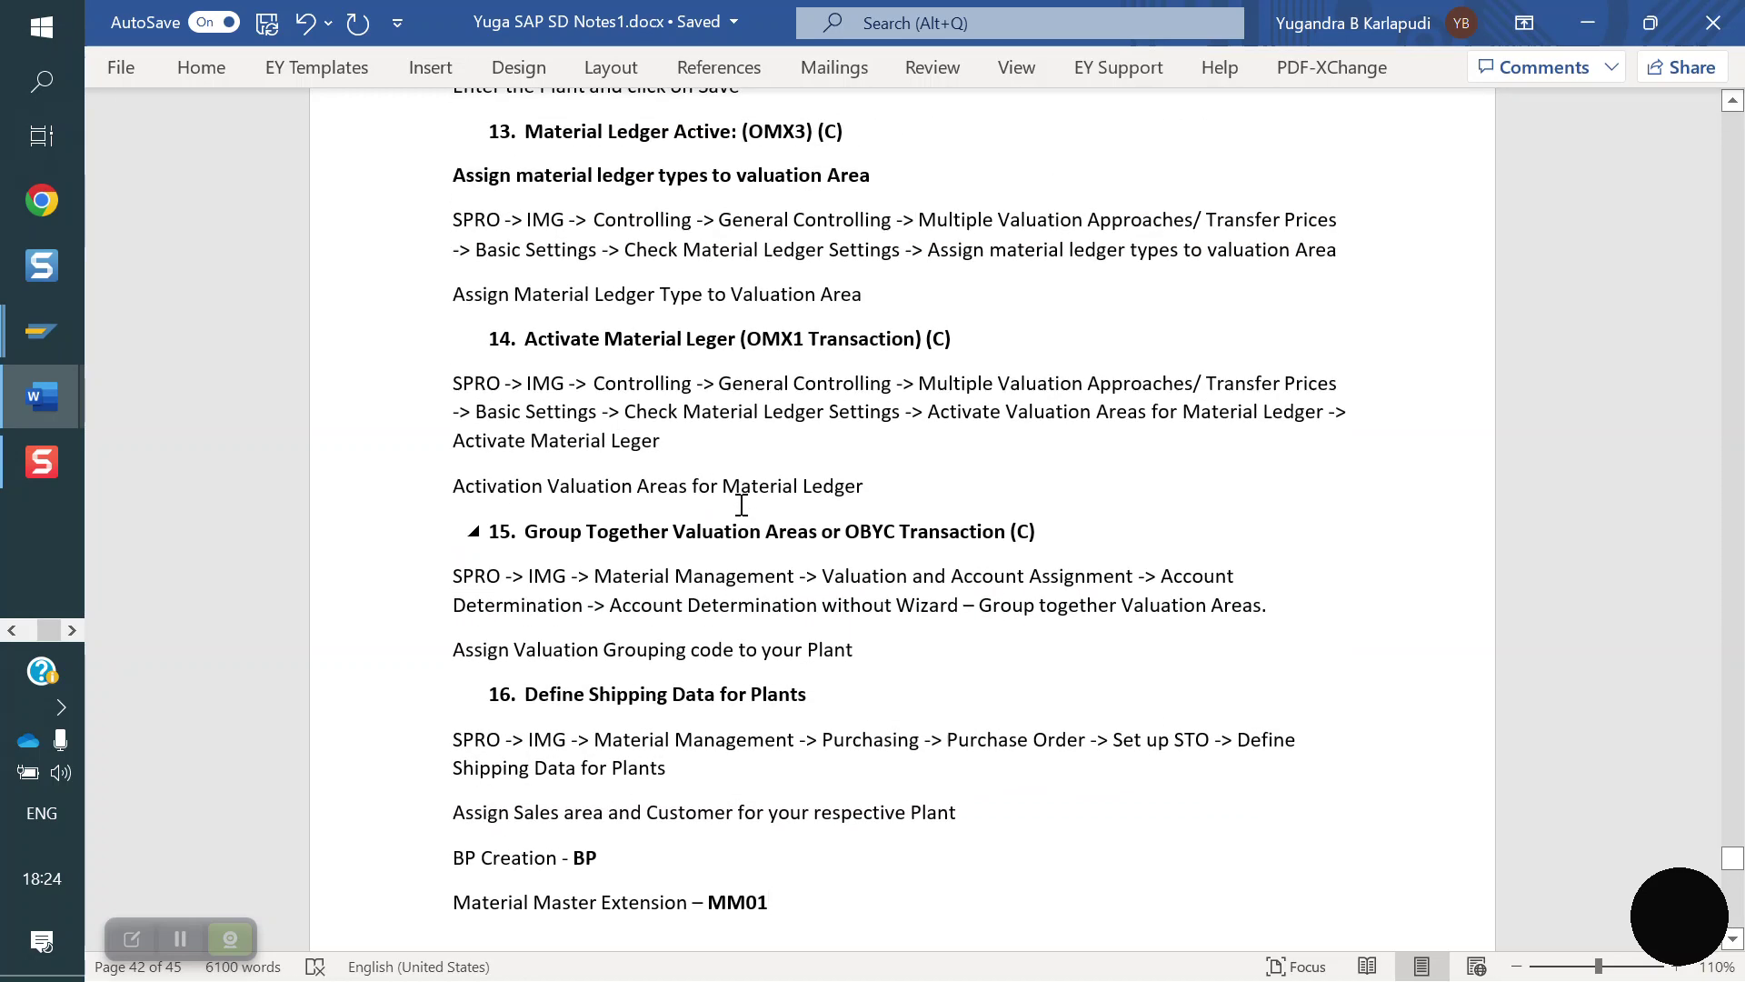
{"action": "scroll", "coordinate": [742, 506], "scroll_direction": "up", "scroll_amount": 20}
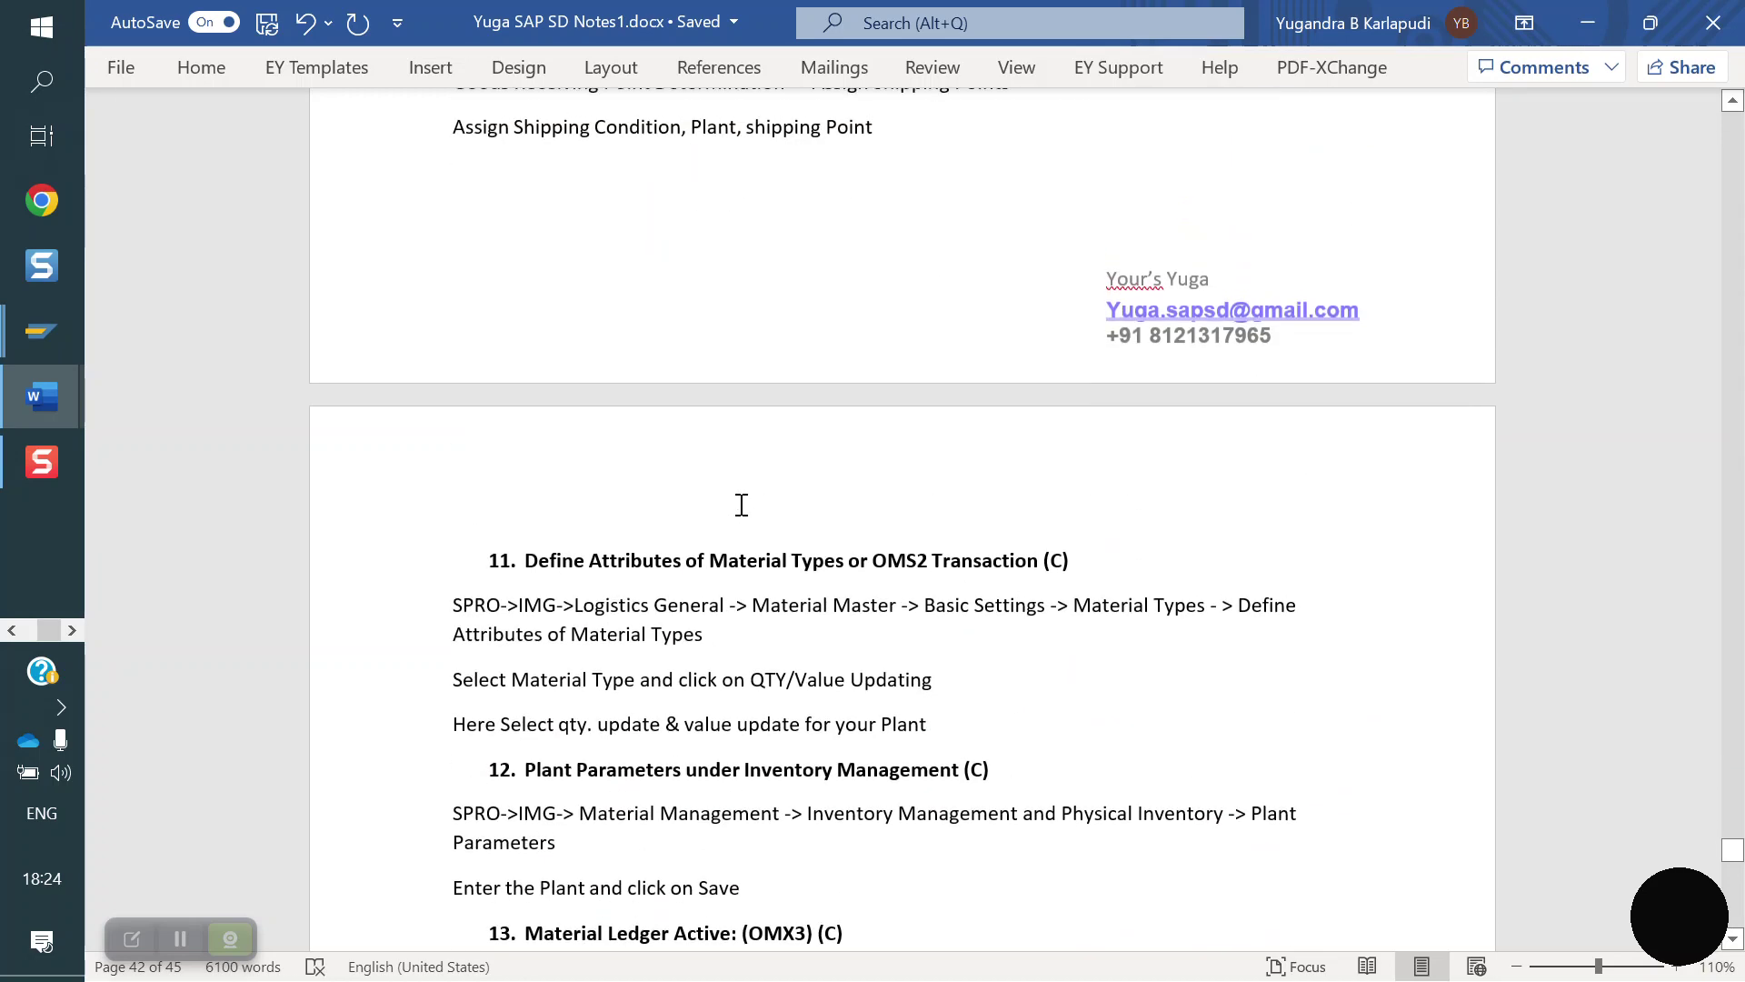
{"action": "scroll", "coordinate": [742, 506], "scroll_direction": "up", "scroll_amount": 6}
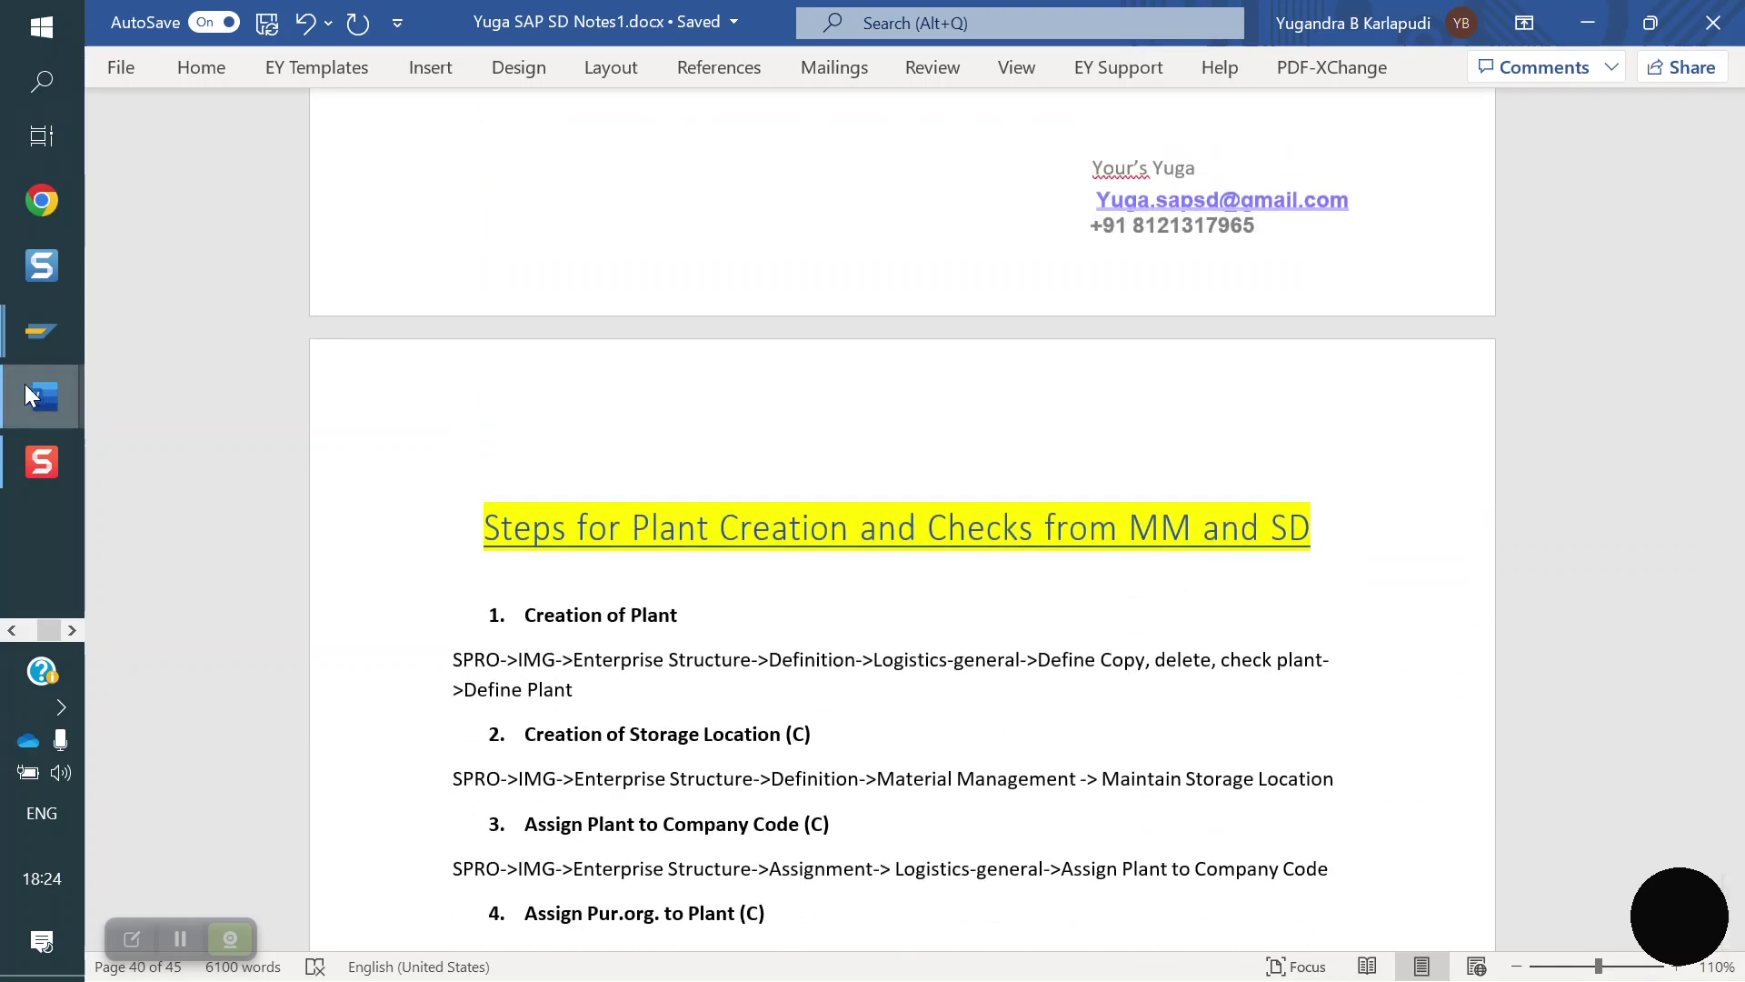
Switch to the WELCOME TO YOU document showing the Class 24 title page
{"action": "mouse_move", "coordinate": [41, 467]}
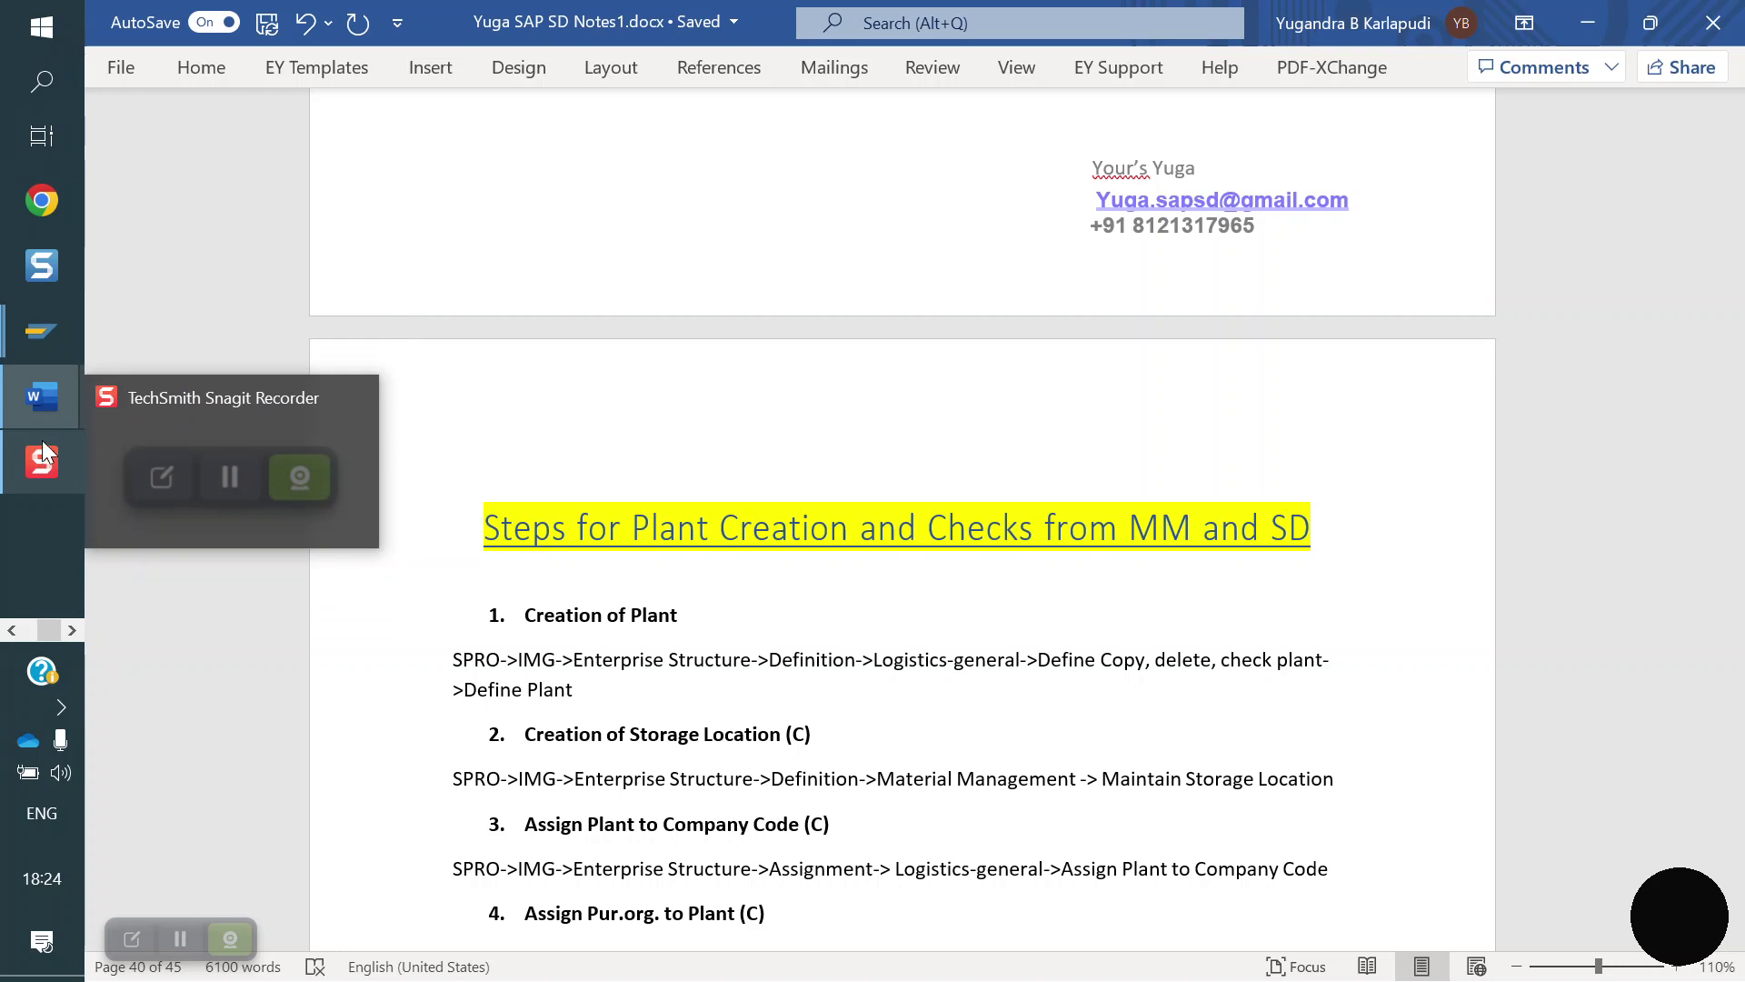
{"action": "mouse_move", "coordinate": [40, 396]}
{"action": "left_click", "coordinate": [242, 307]}
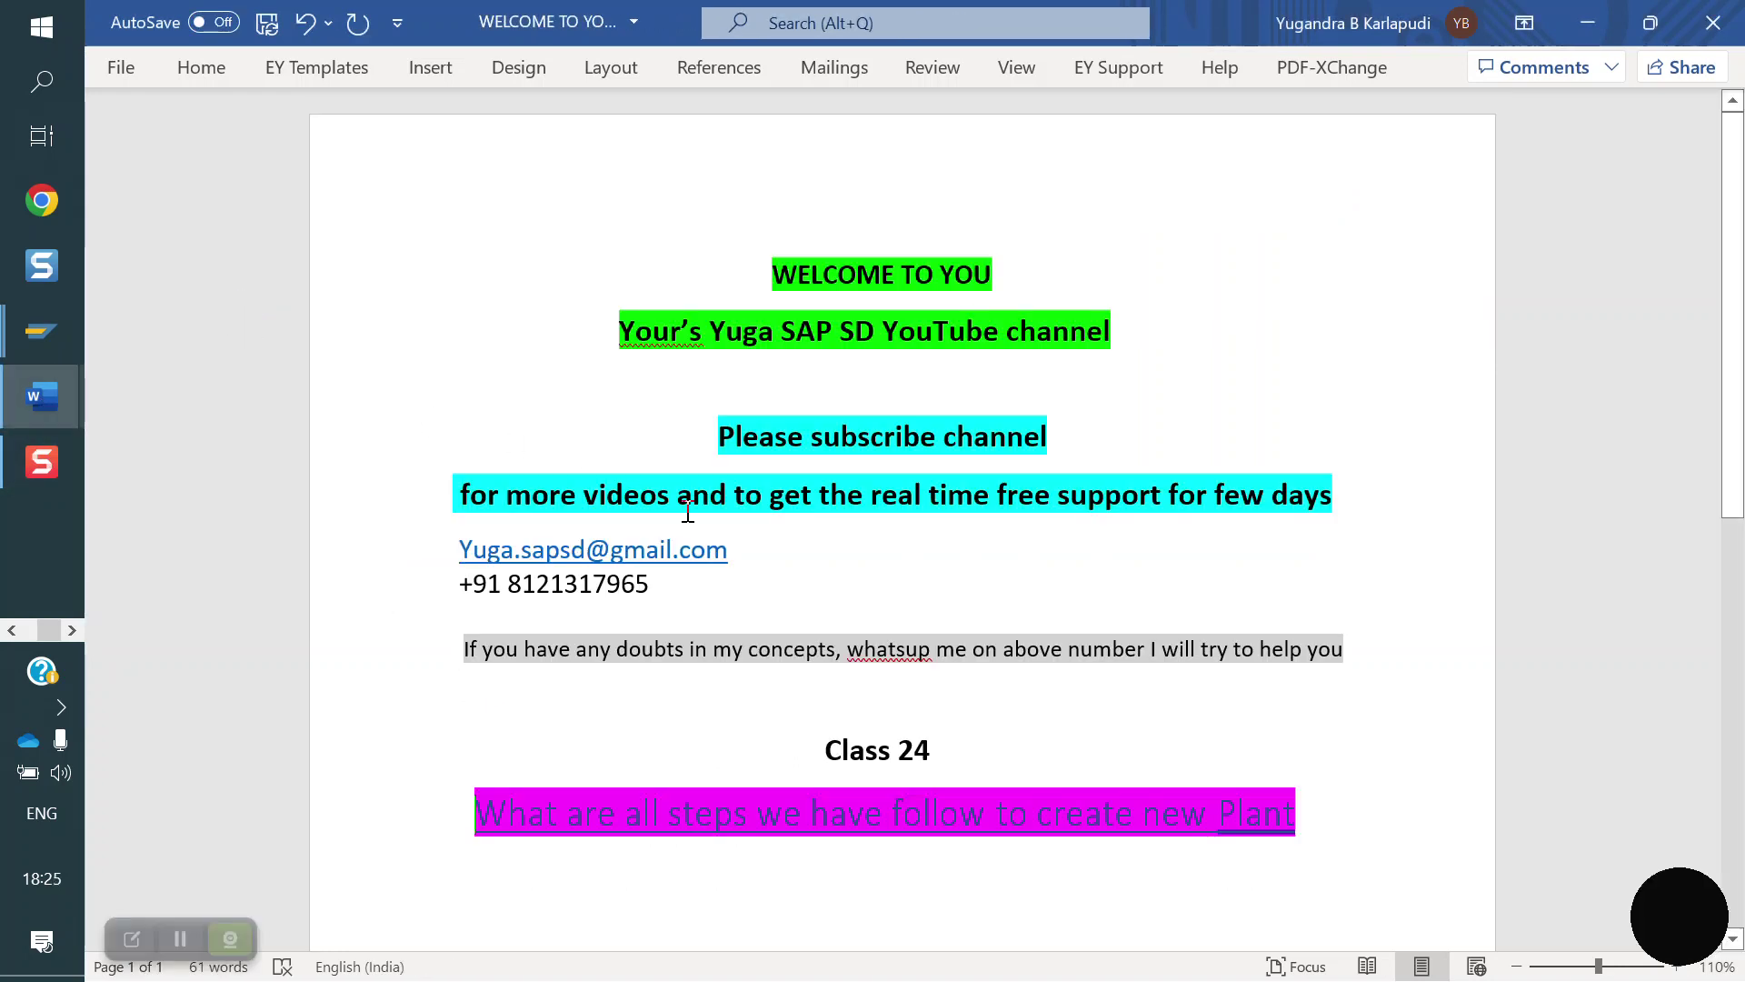